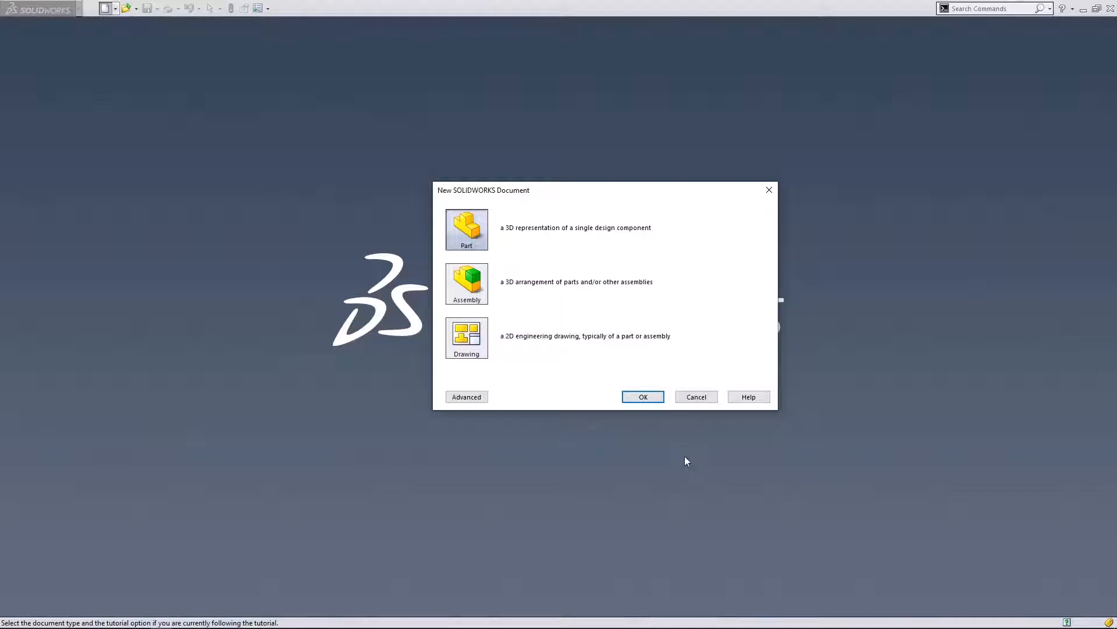
- Create a new Part document and open an empty Sketch1 on the Right Plane
click(643, 397)
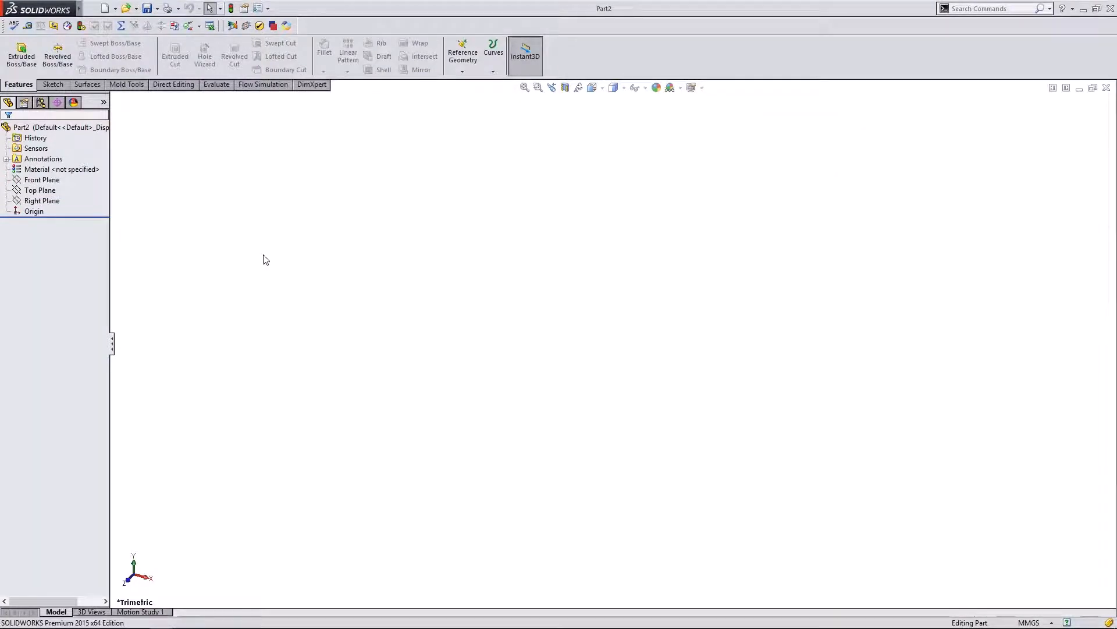
click(41, 191)
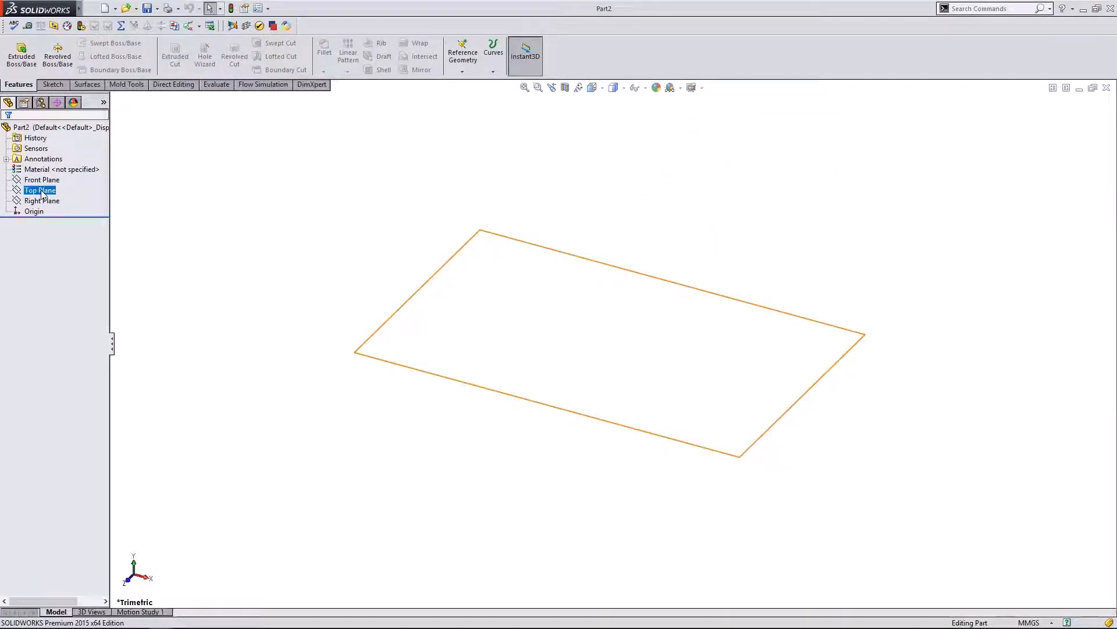
click(42, 201)
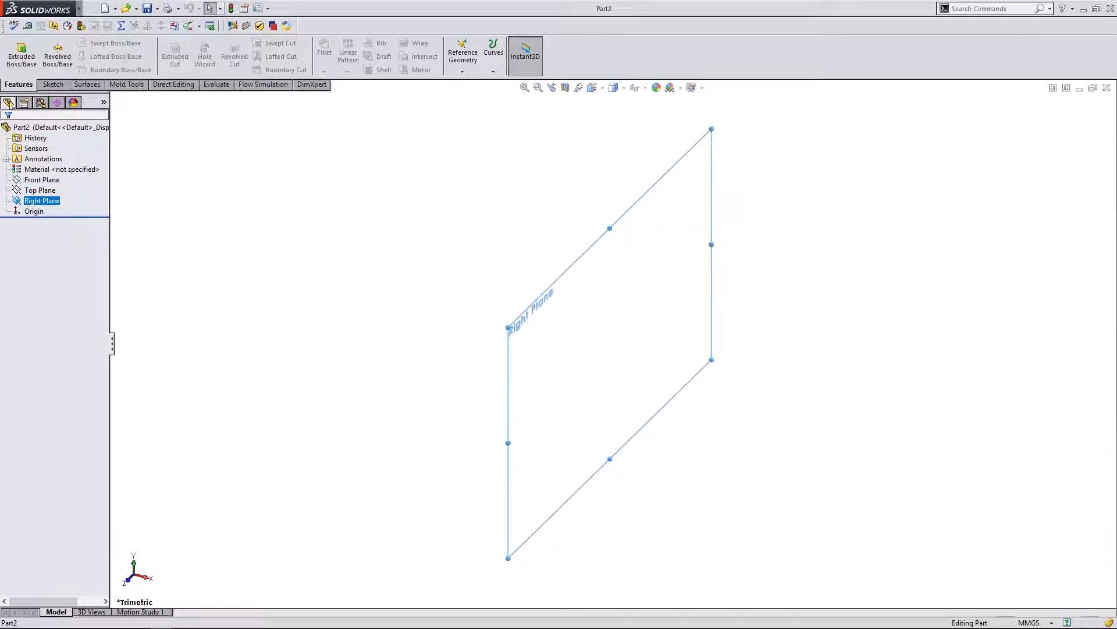
click(50, 85)
click(16, 52)
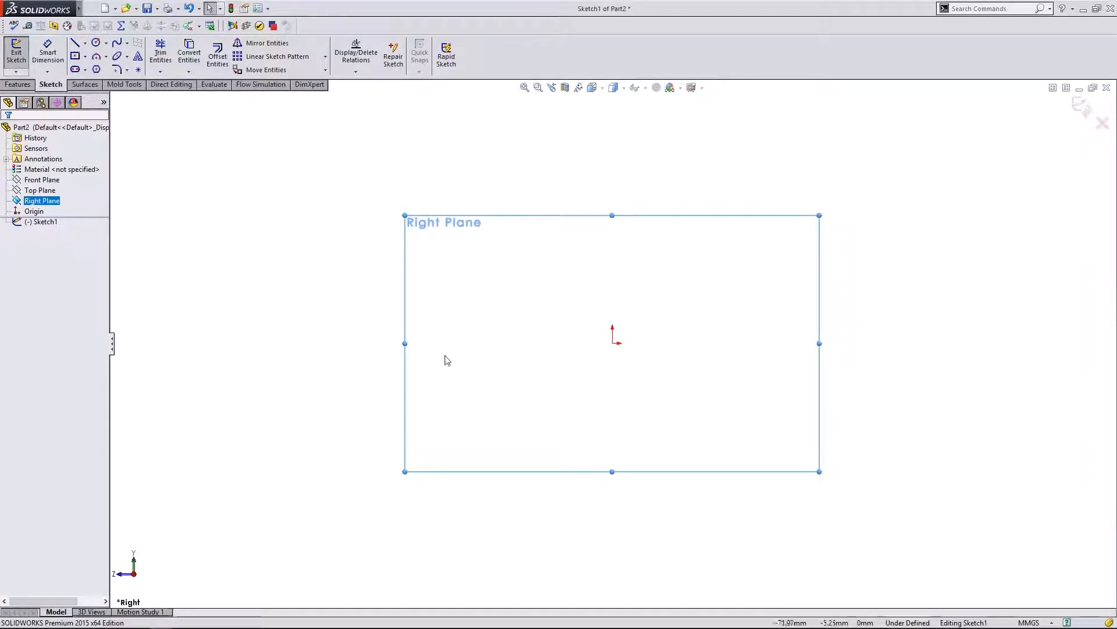
scroll(861, 368, down, 1)
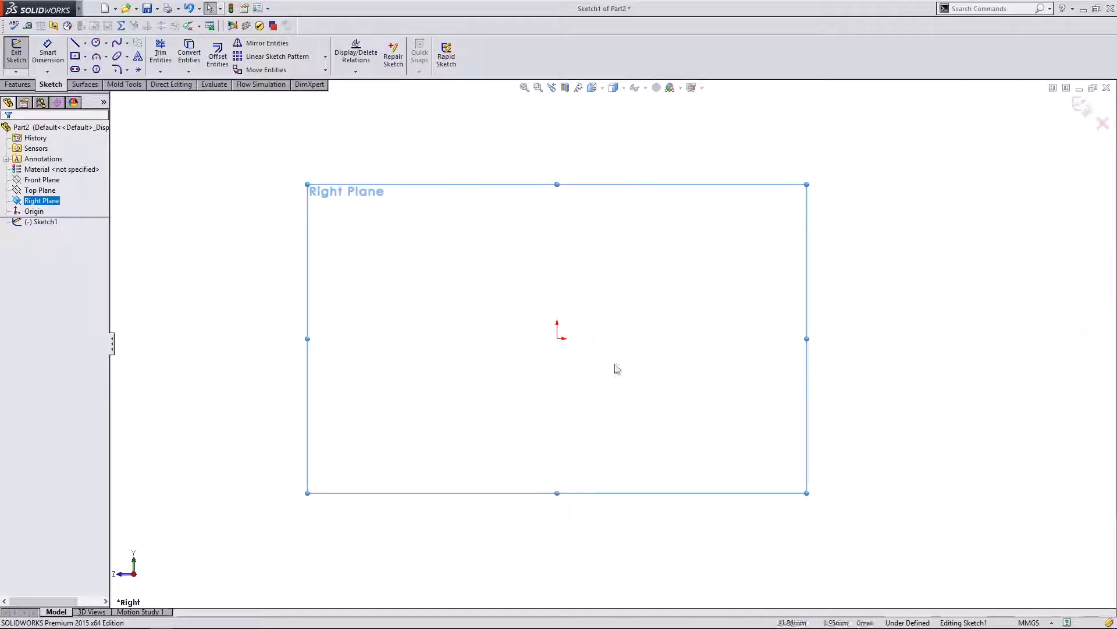
scroll(554, 372, up, 1)
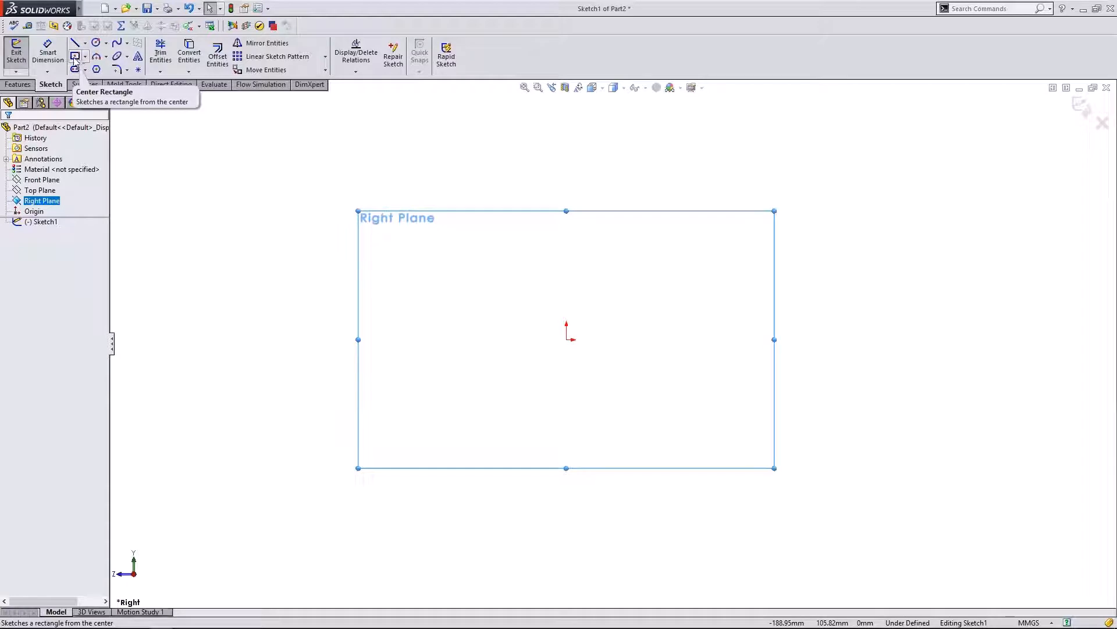
- Draw a center rectangle on the origin, 1.5 in tall and 3 in wide
click(74, 58)
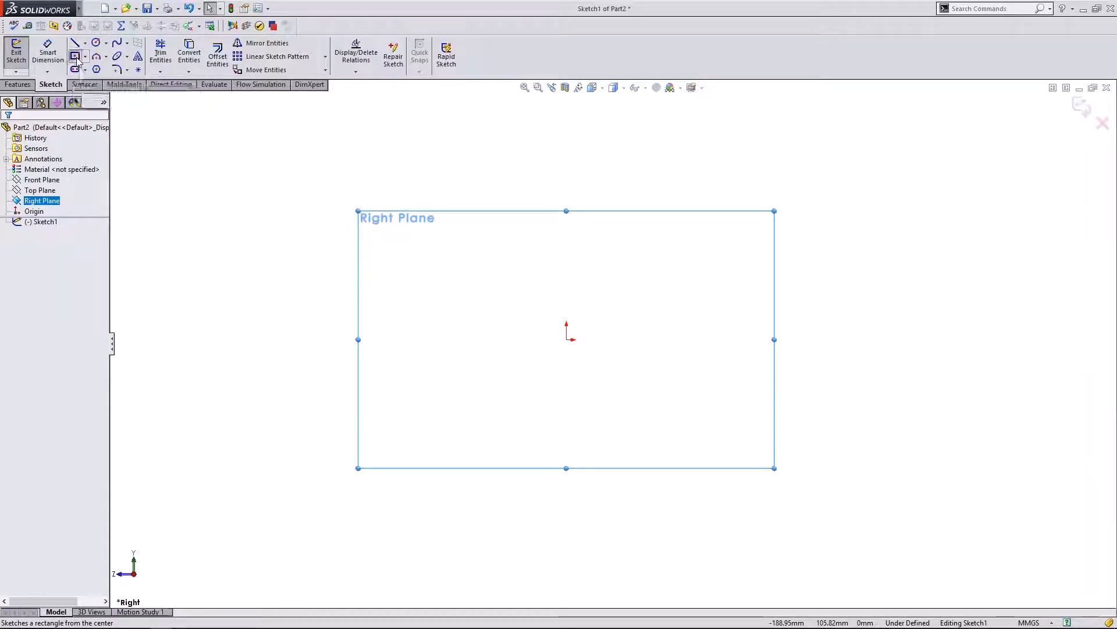
click(566, 339)
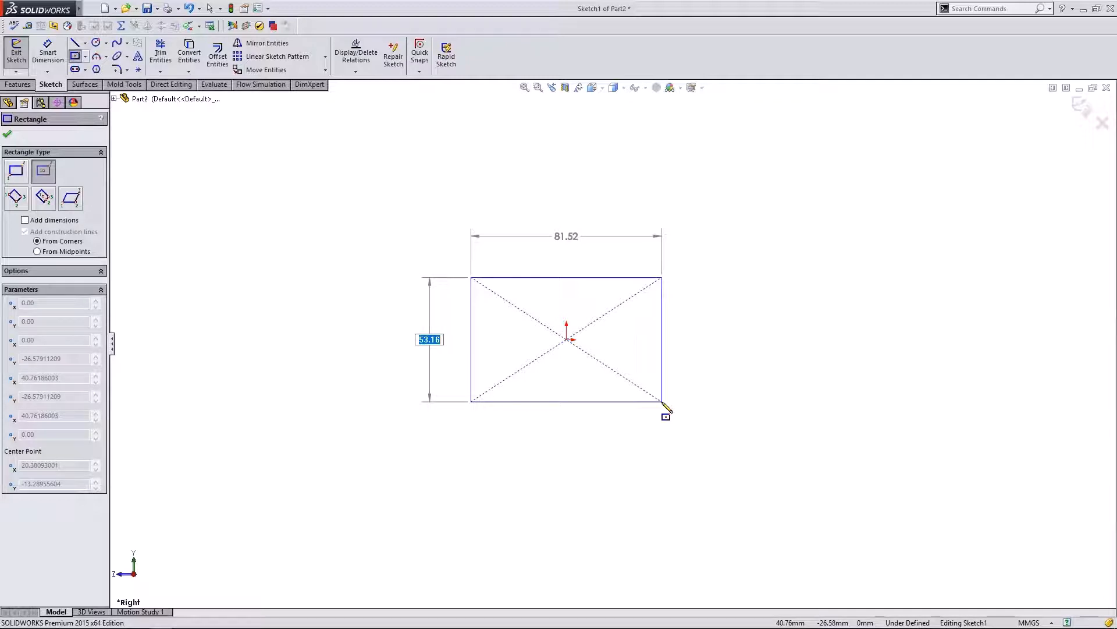
text(1.)
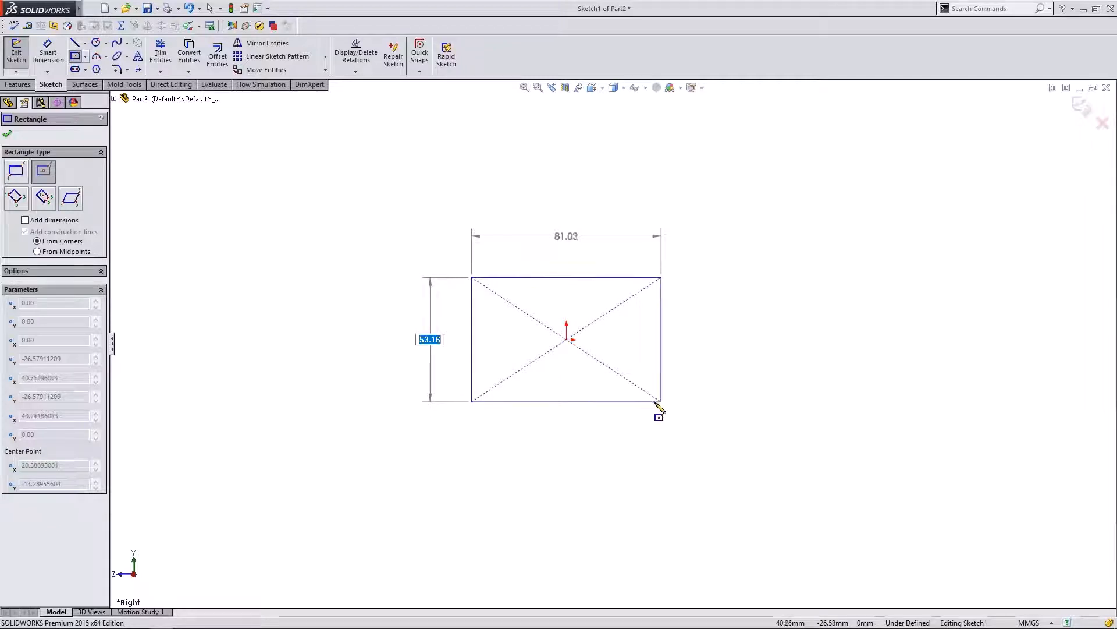
text(1.5in)
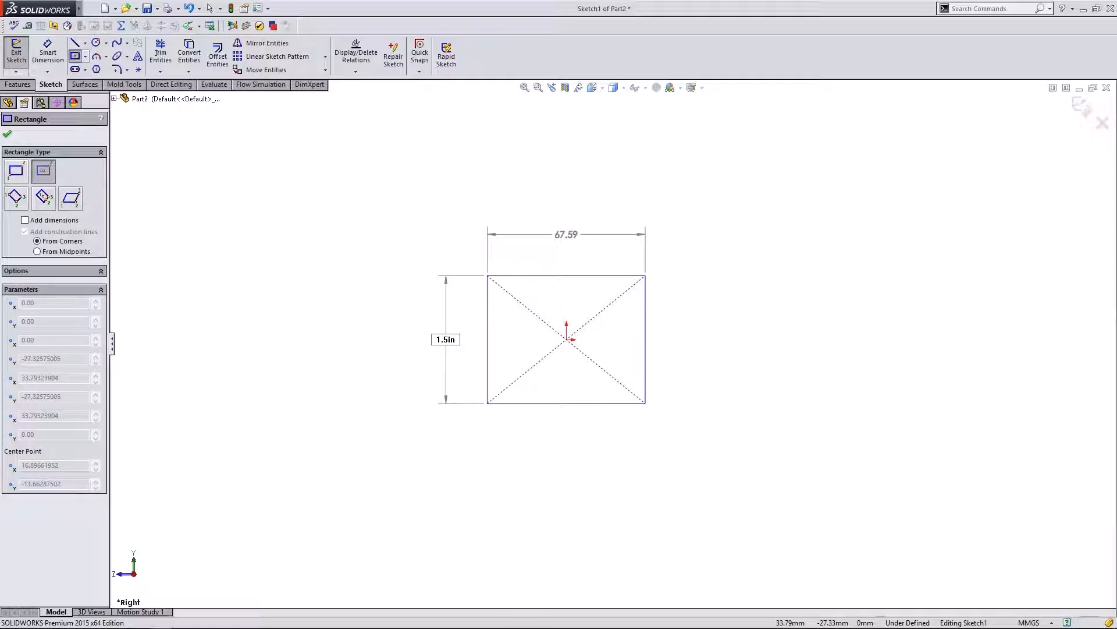
key(Return)
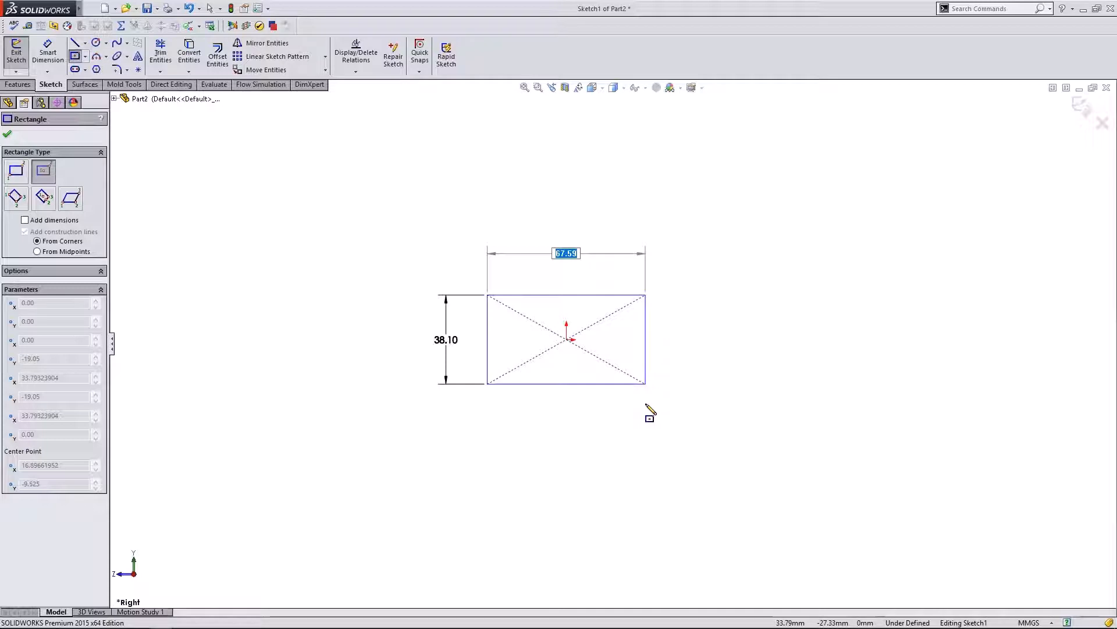
text(3in)
key(Return)
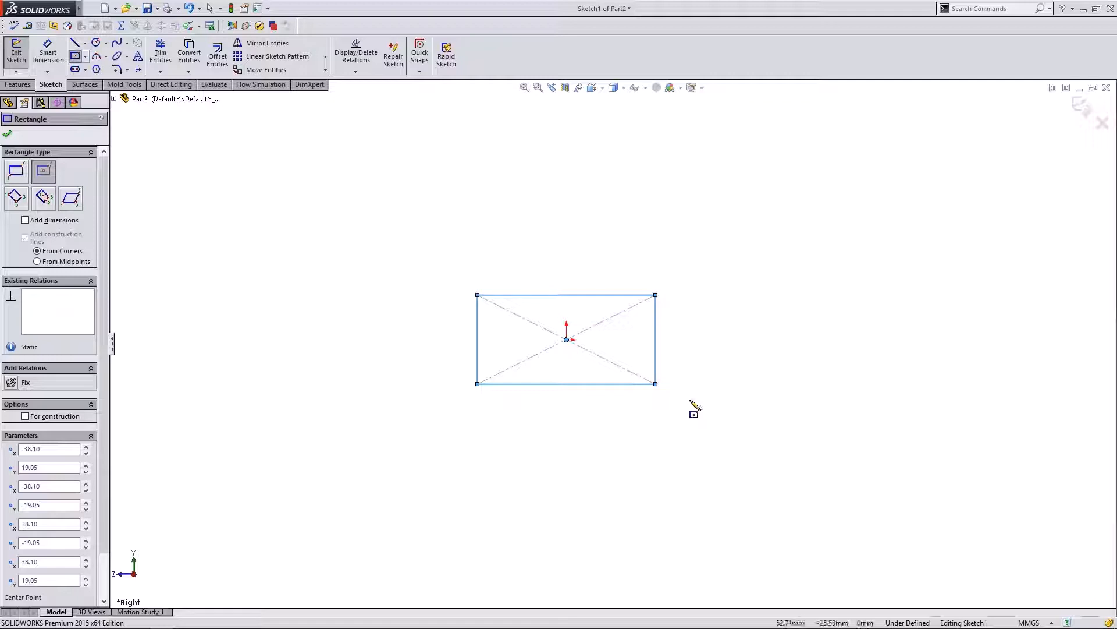
key(Escape)
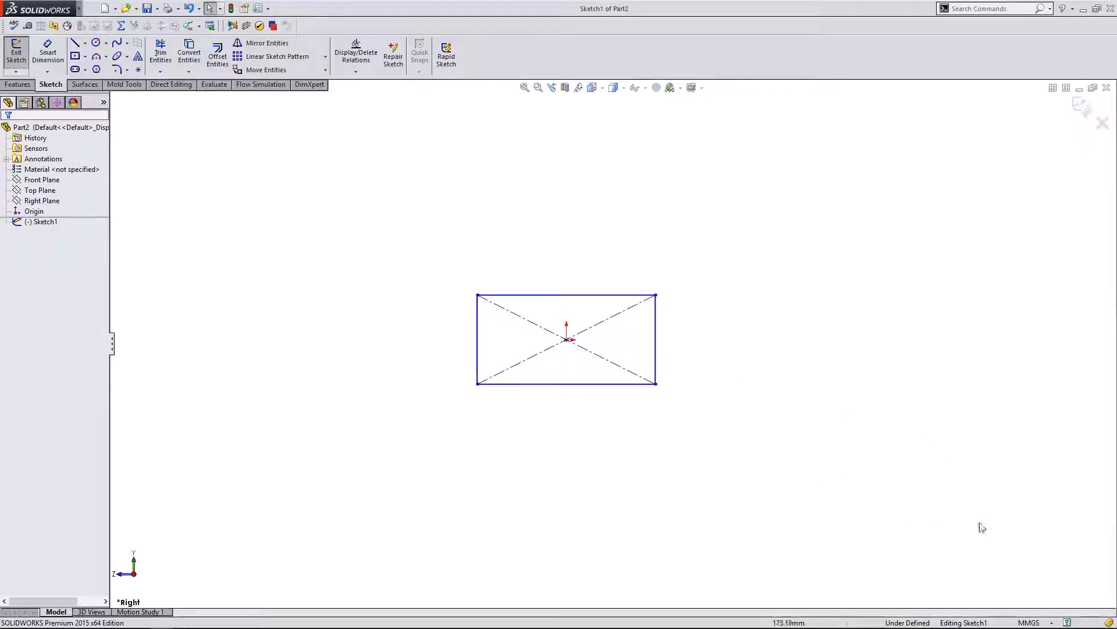
- Switch the document units from MMGS to IPS and reopen Sketch1 for editing
click(1052, 623)
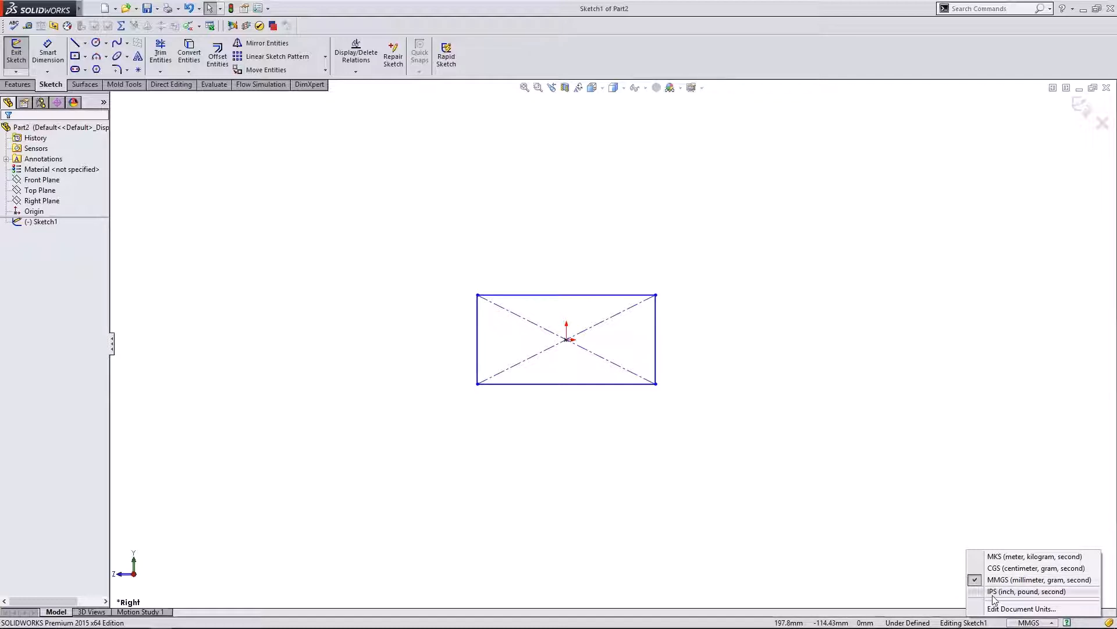
click(1001, 595)
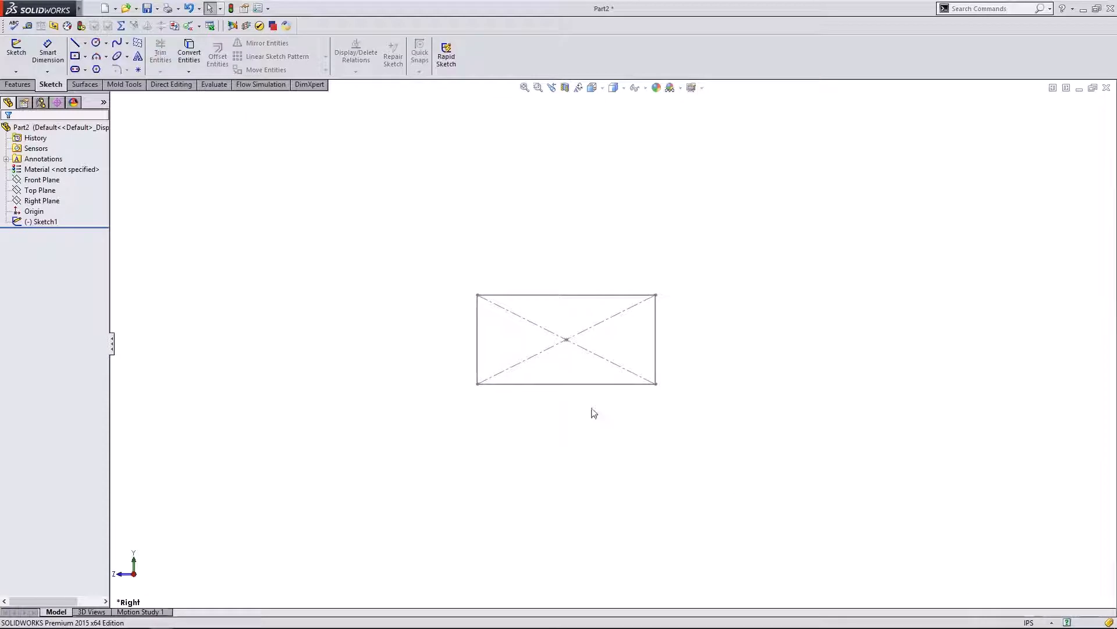
scroll(564, 364, up, 1)
click(41, 221)
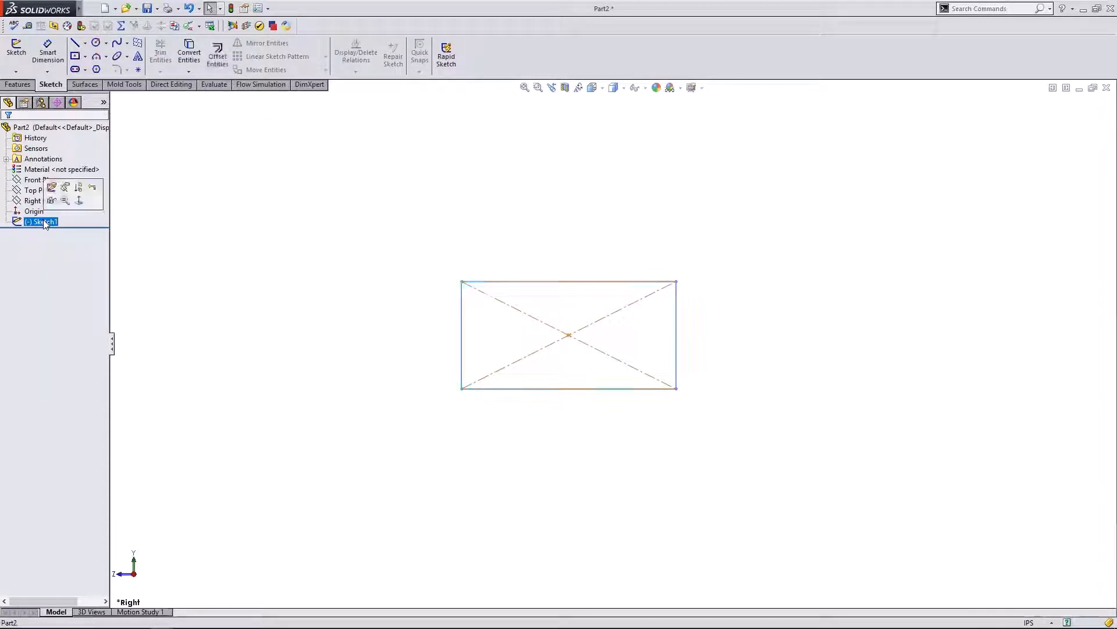
click(51, 188)
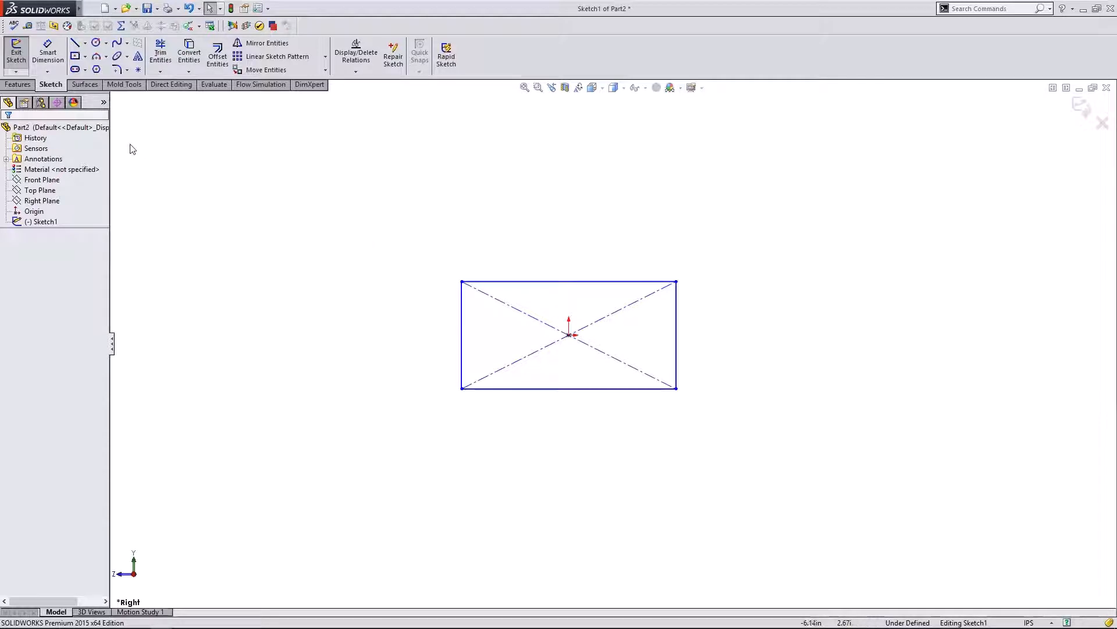
- Dimension the rectangle with its 3.00 in width and 1.50 in height
click(45, 58)
click(551, 282)
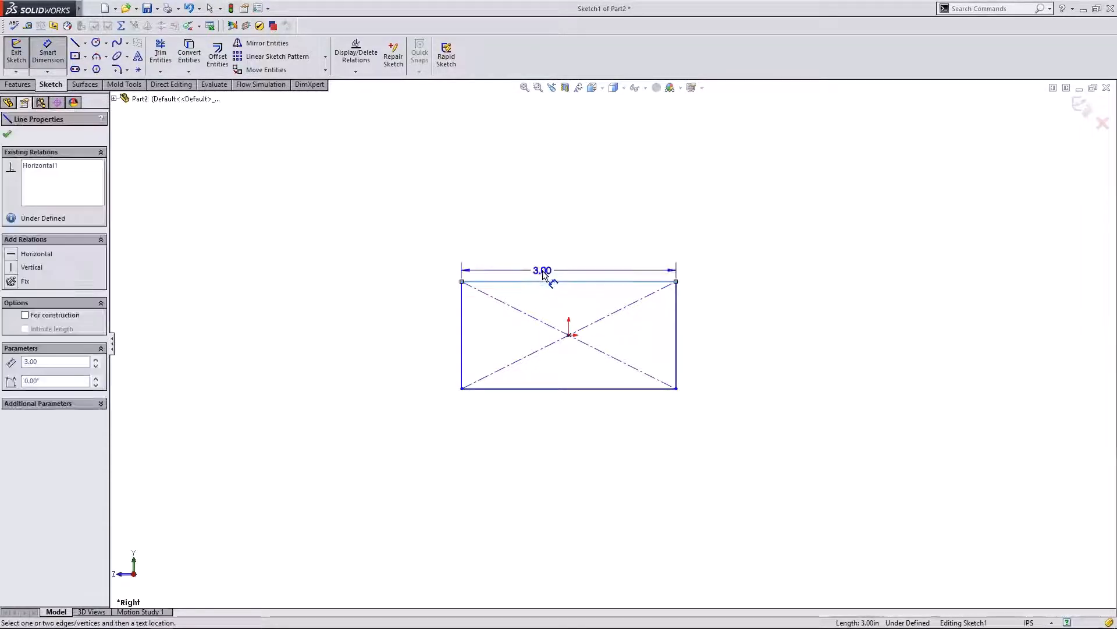
click(542, 267)
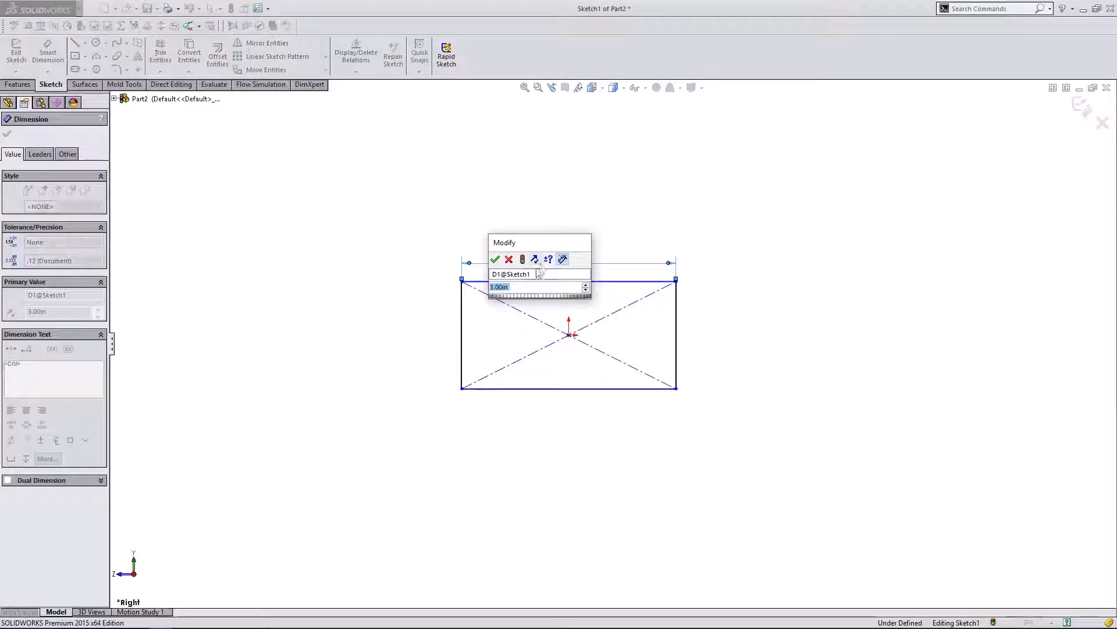
click(495, 259)
click(463, 326)
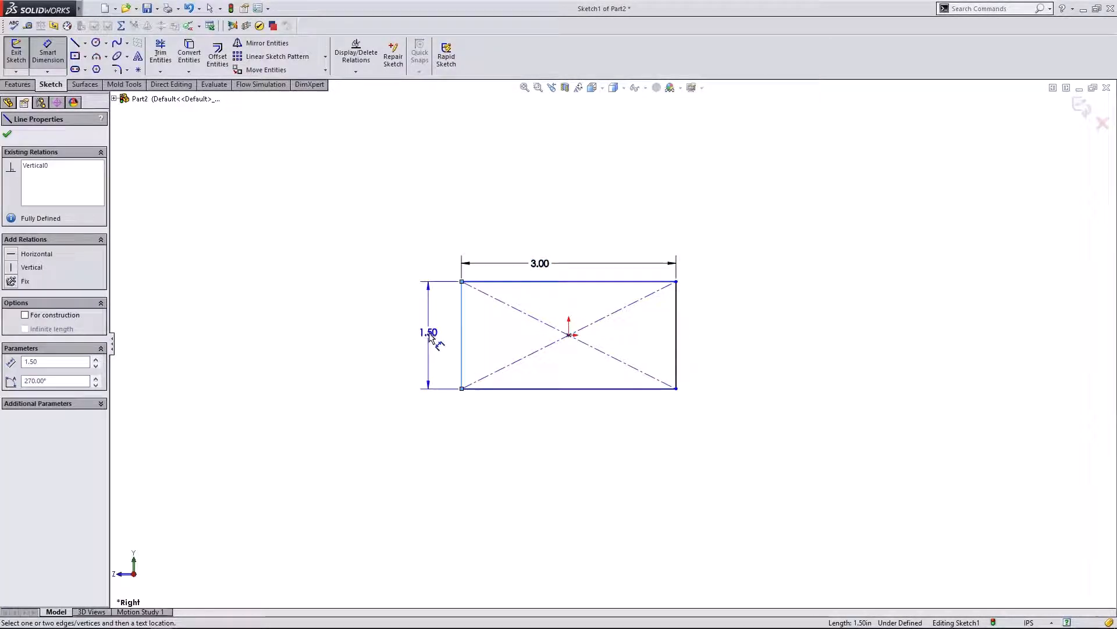
click(429, 333)
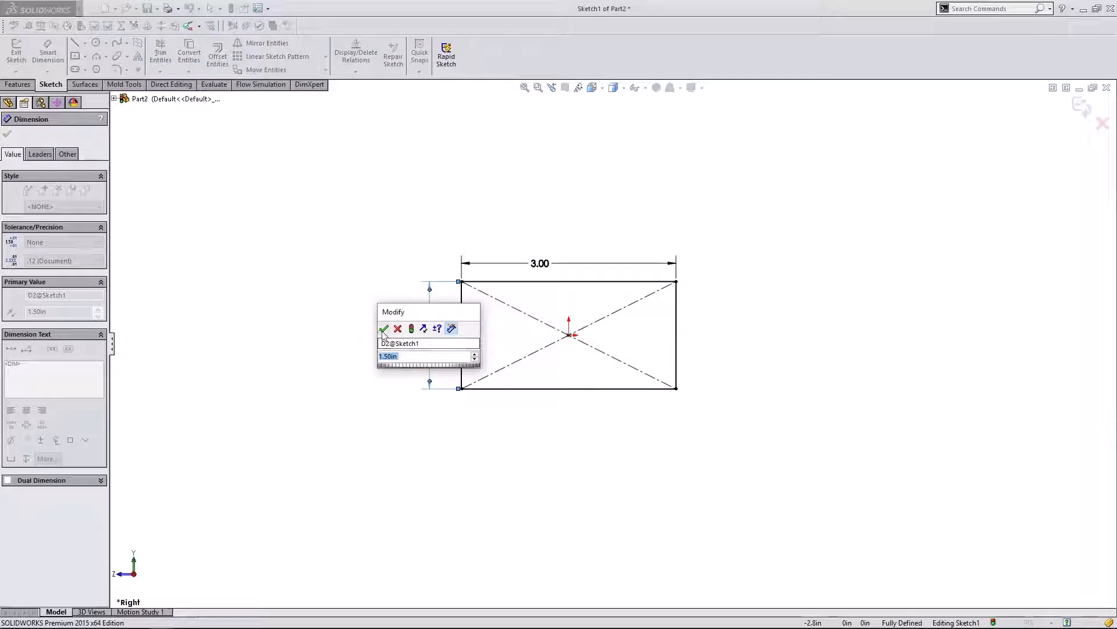
key(Return)
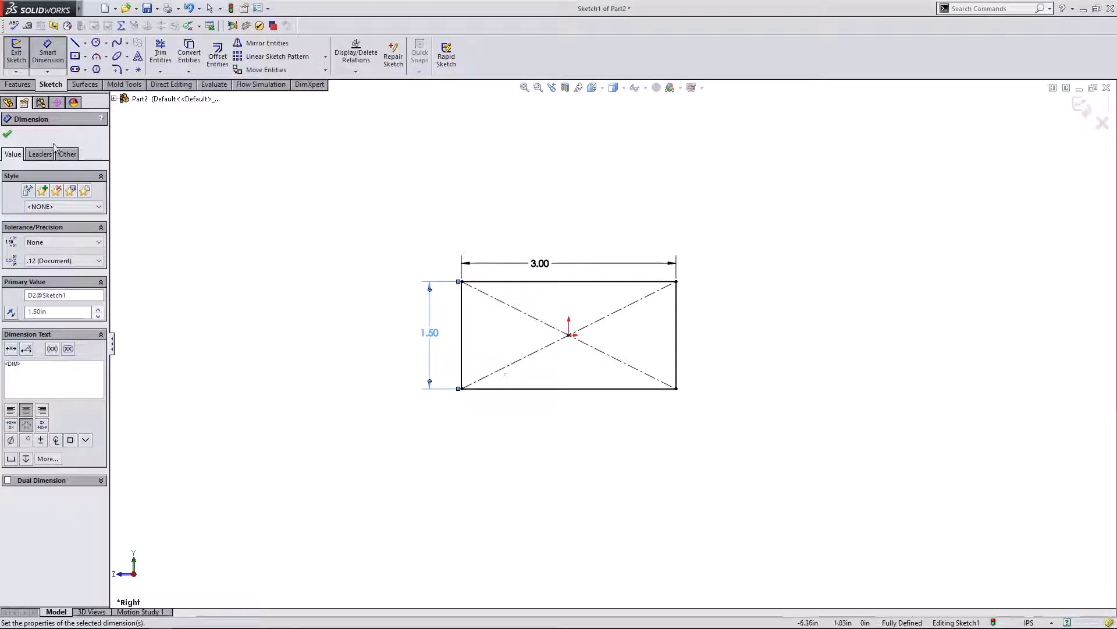
click(7, 133)
scroll(612, 348, up, 1)
scroll(674, 320, down, 1)
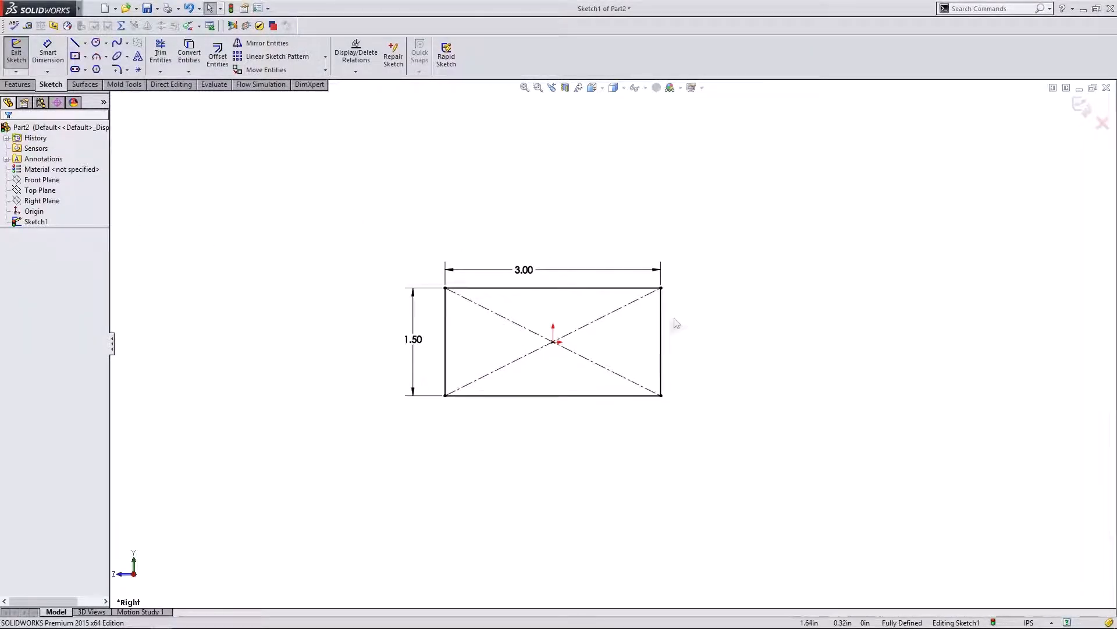
scroll(645, 354, down, 1)
scroll(669, 352, up, 1)
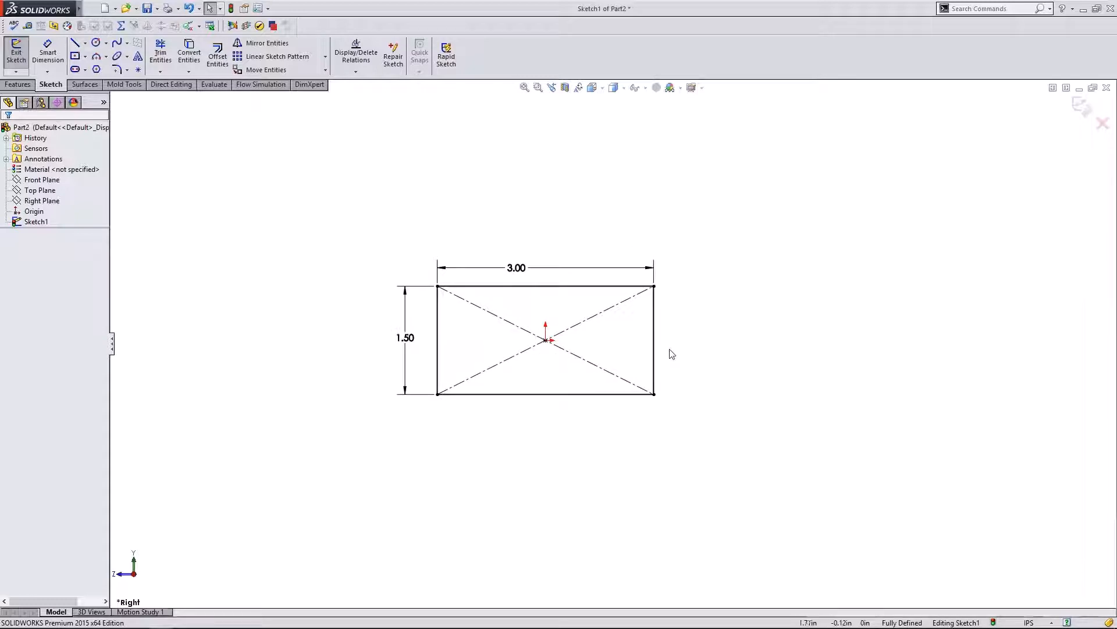
scroll(651, 351, down, 1)
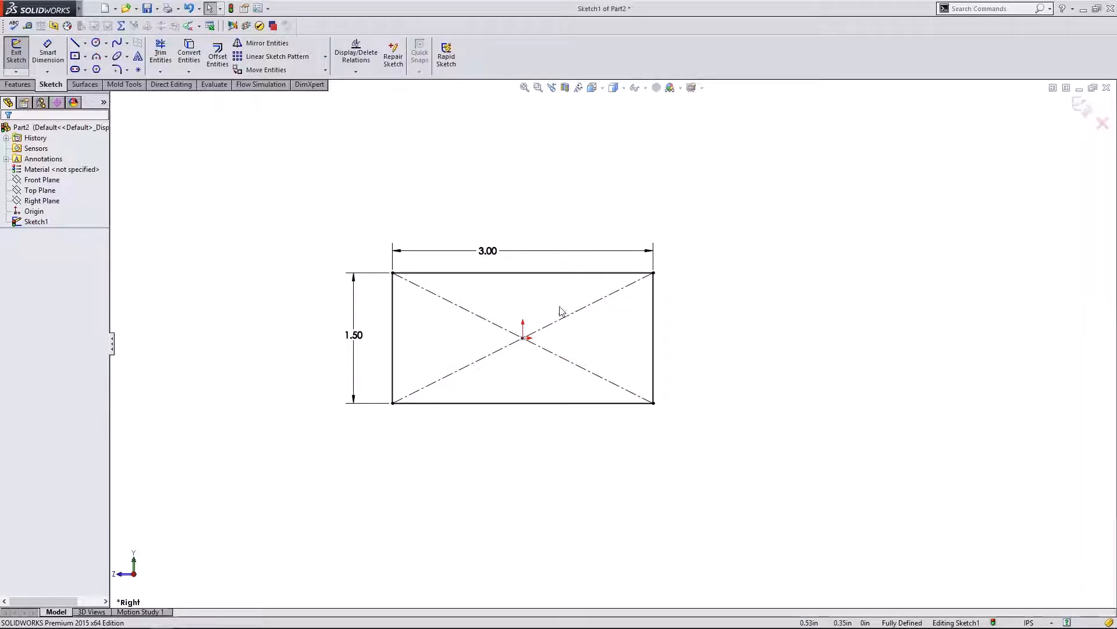
- Change the width dimension to 2.60 in and view the sketch face-on again
double_click(495, 250)
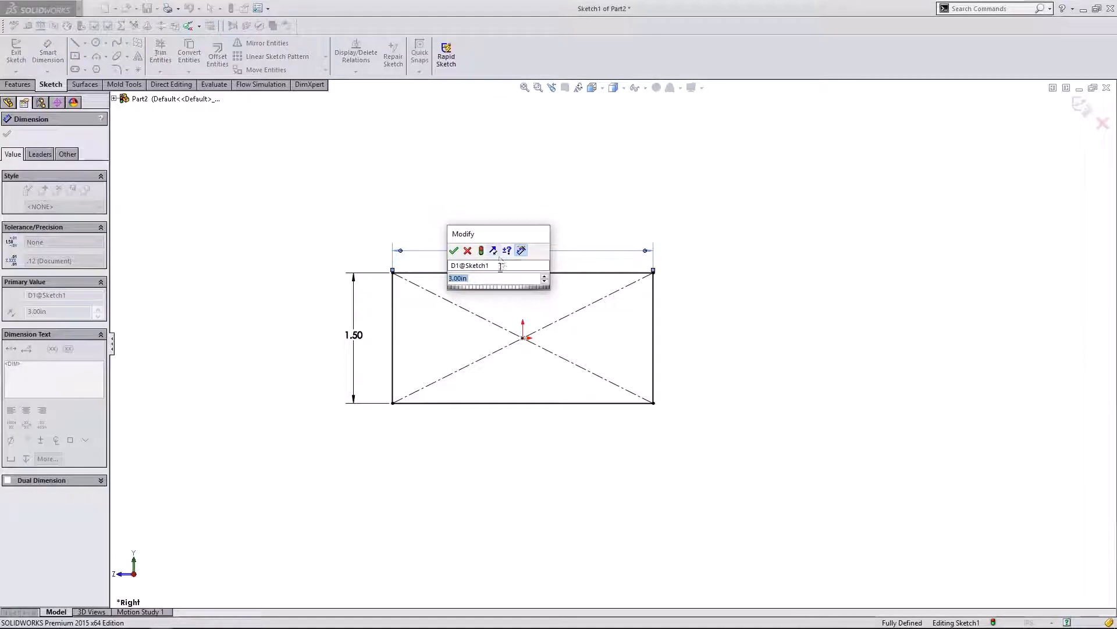
text(2.8)
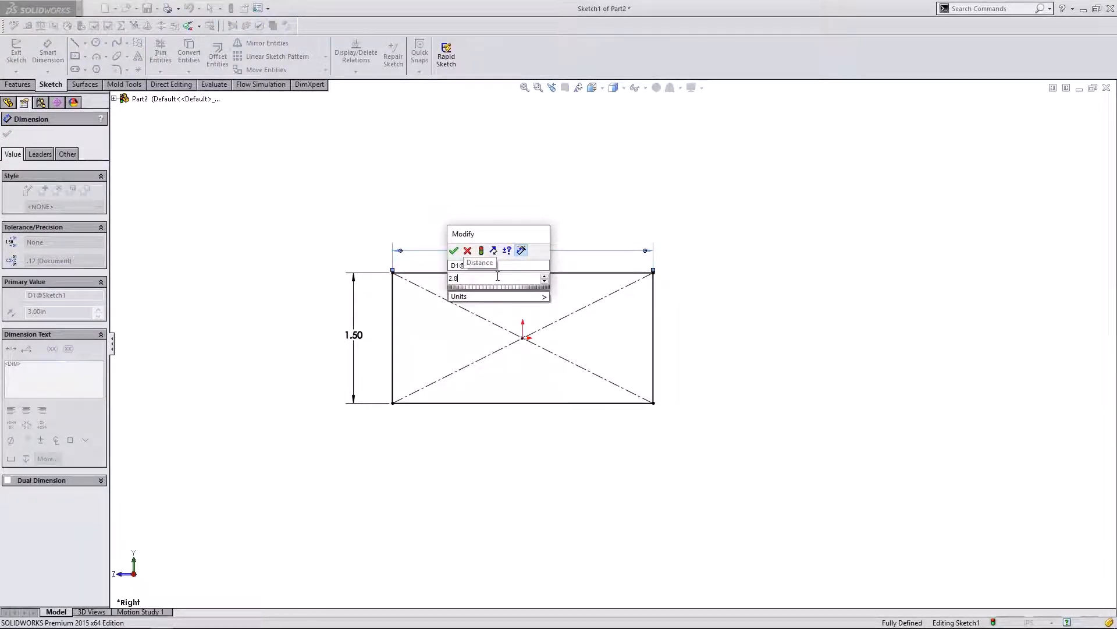
key(Return)
double_click(495, 251)
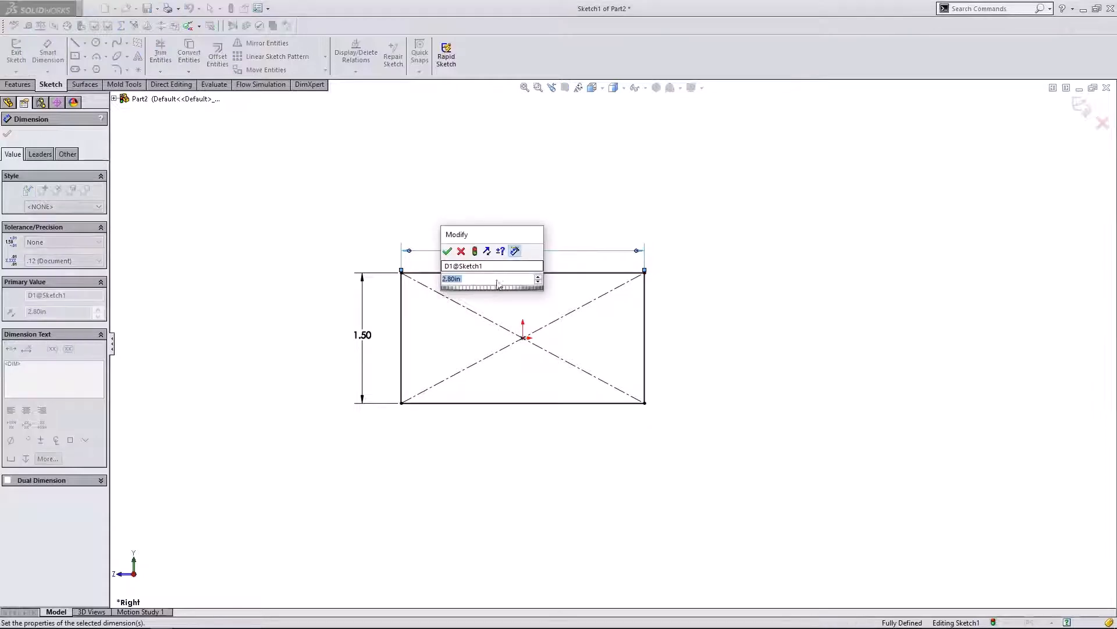
click(451, 279)
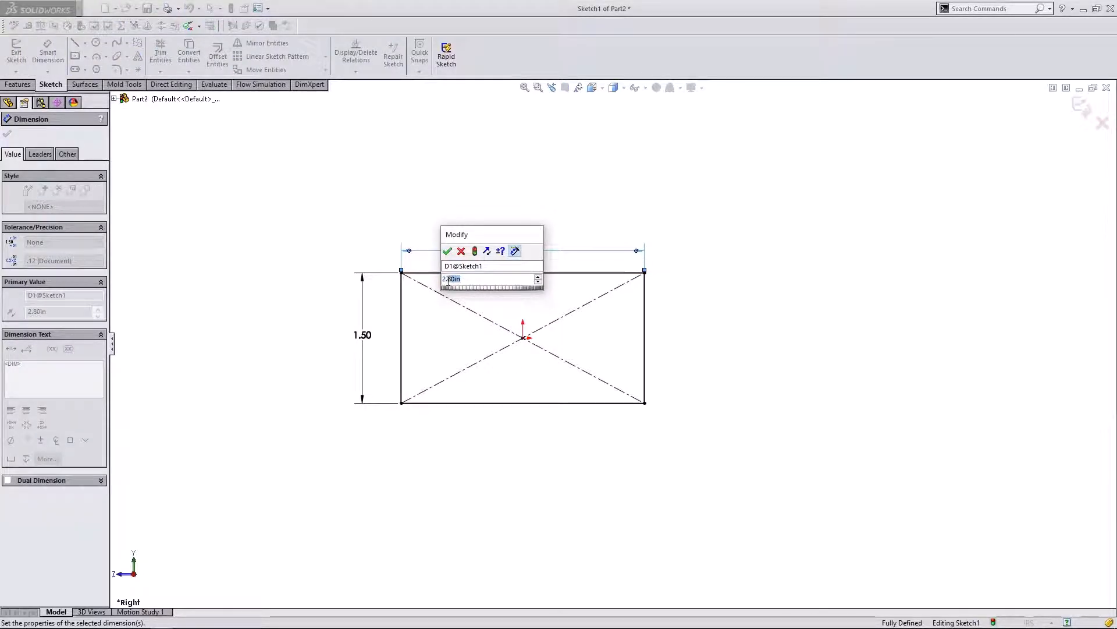
text(6)
key(Return)
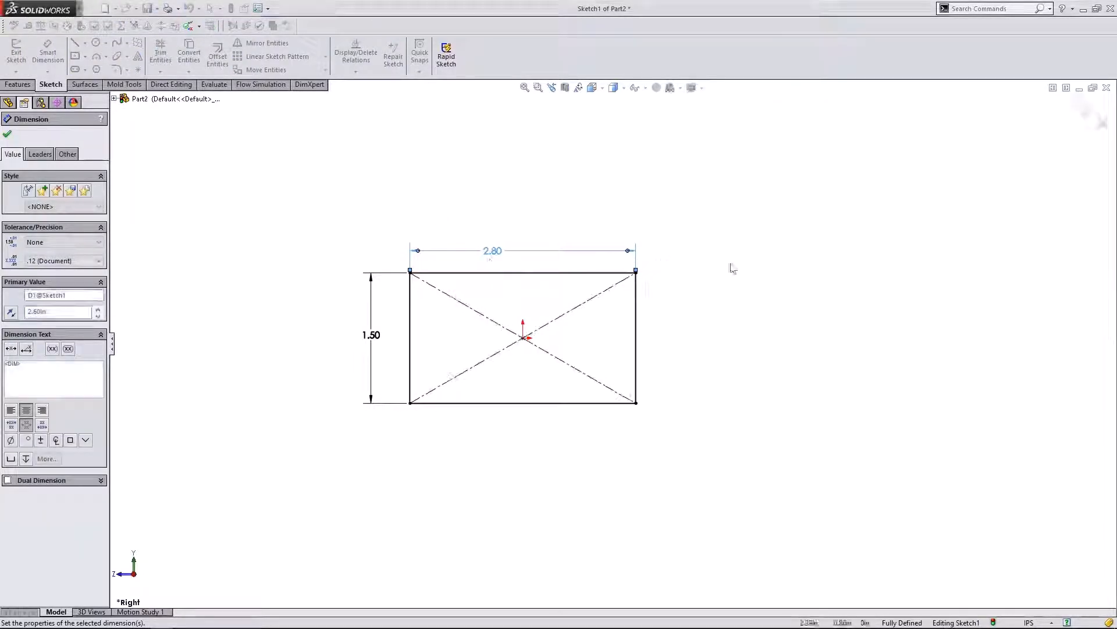
click(734, 269)
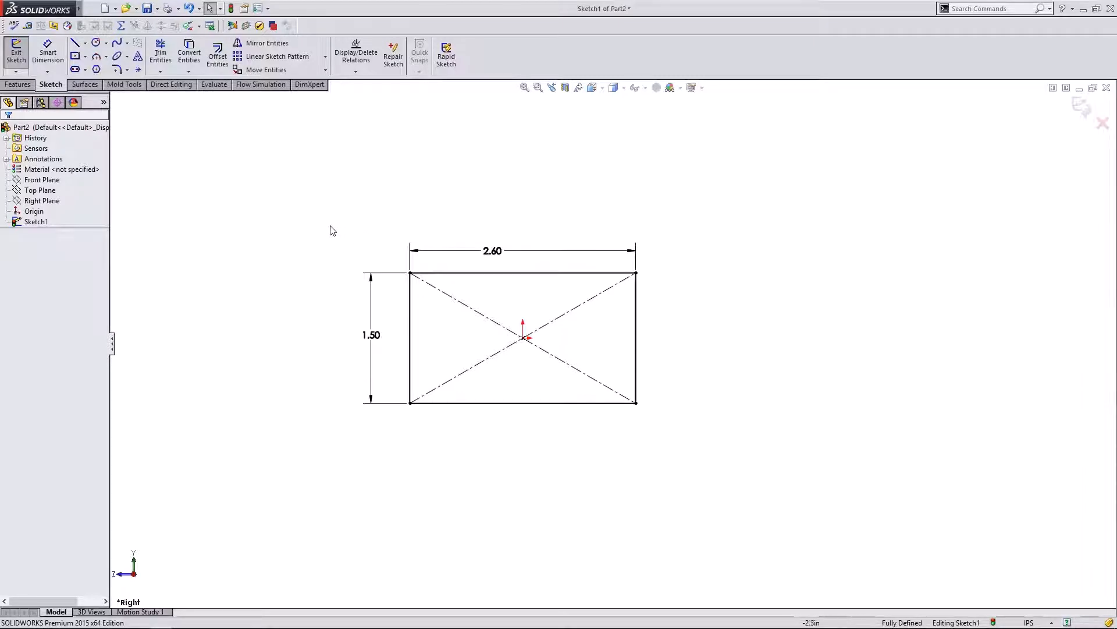
scroll(478, 324, up, 1)
middle_drag(563, 305, 588, 319)
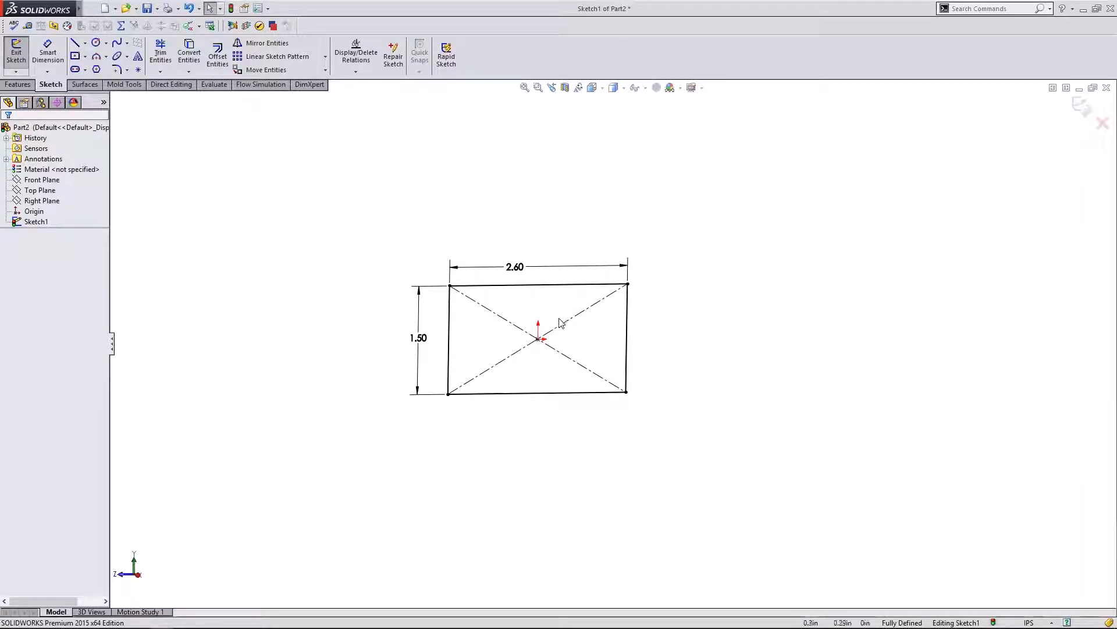
click(140, 575)
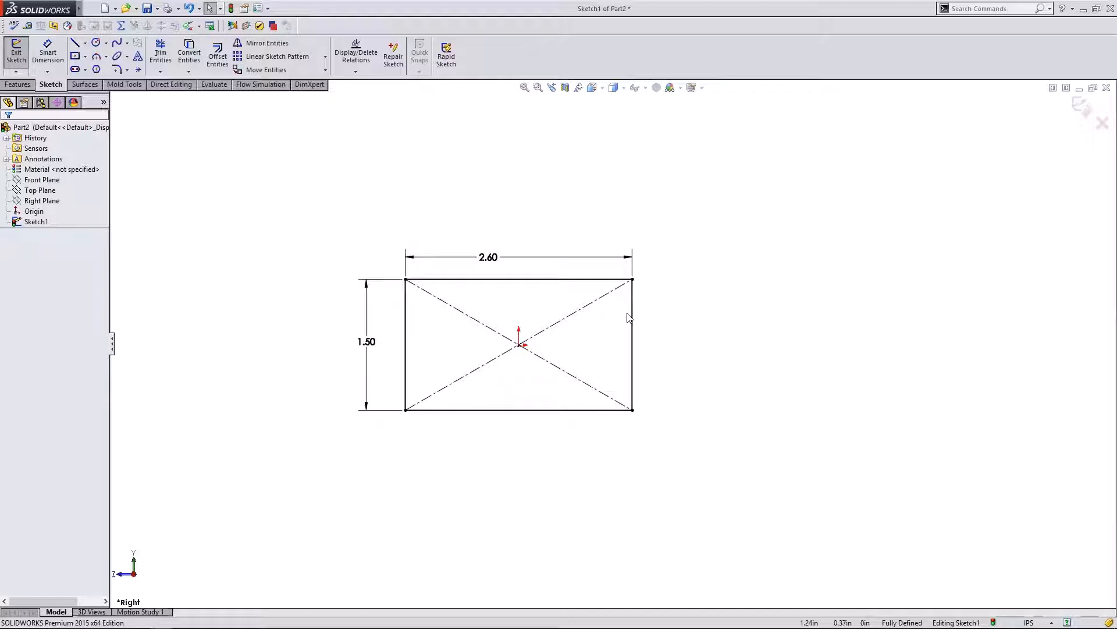
scroll(489, 271, up, 2)
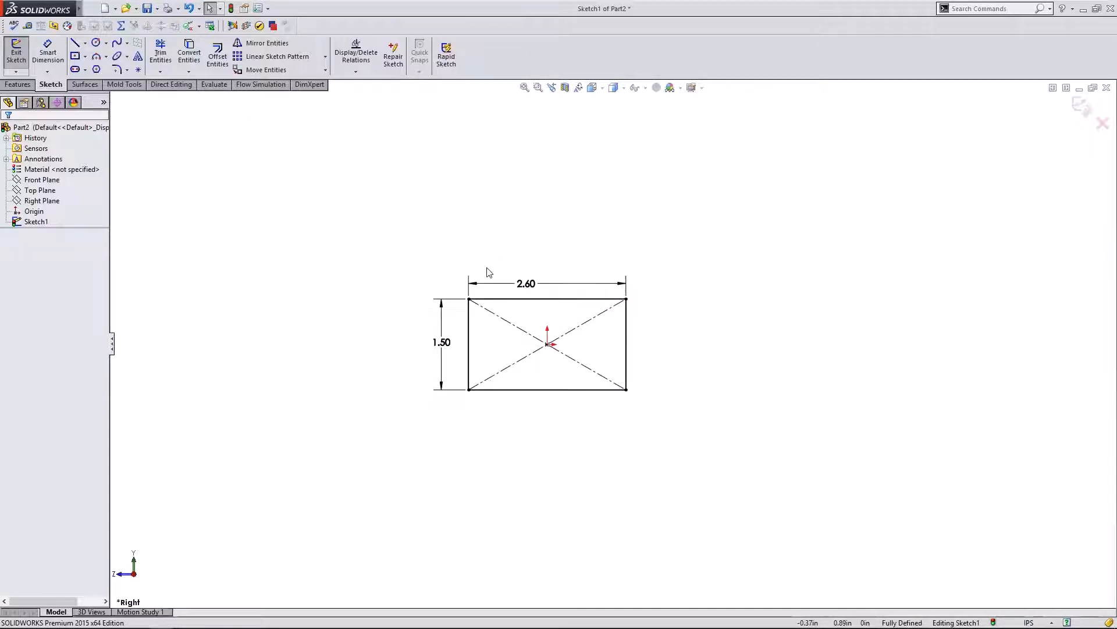
scroll(747, 301, down, 1)
scroll(603, 330, down, 1)
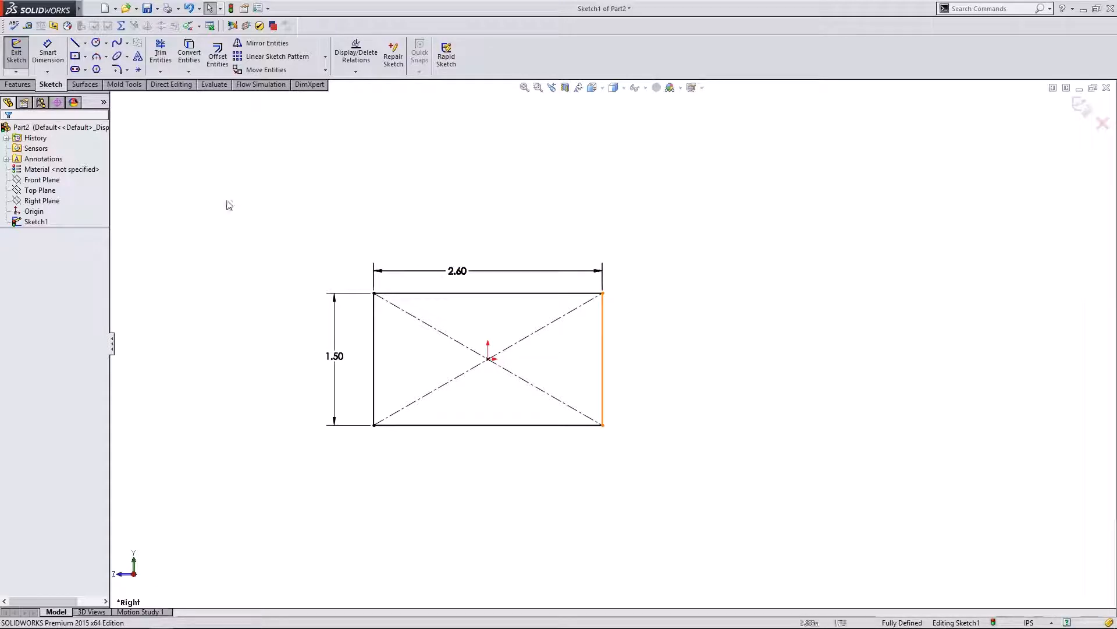
- Draw a three-point arc from the rectangle's top-right corner curving down to the right
click(97, 56)
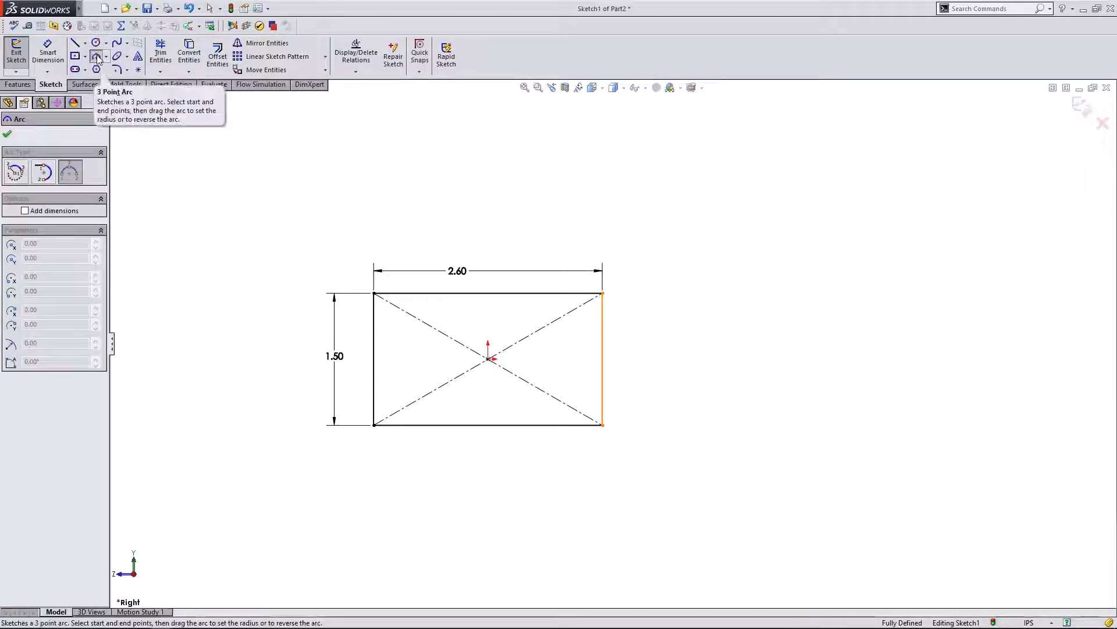
click(602, 293)
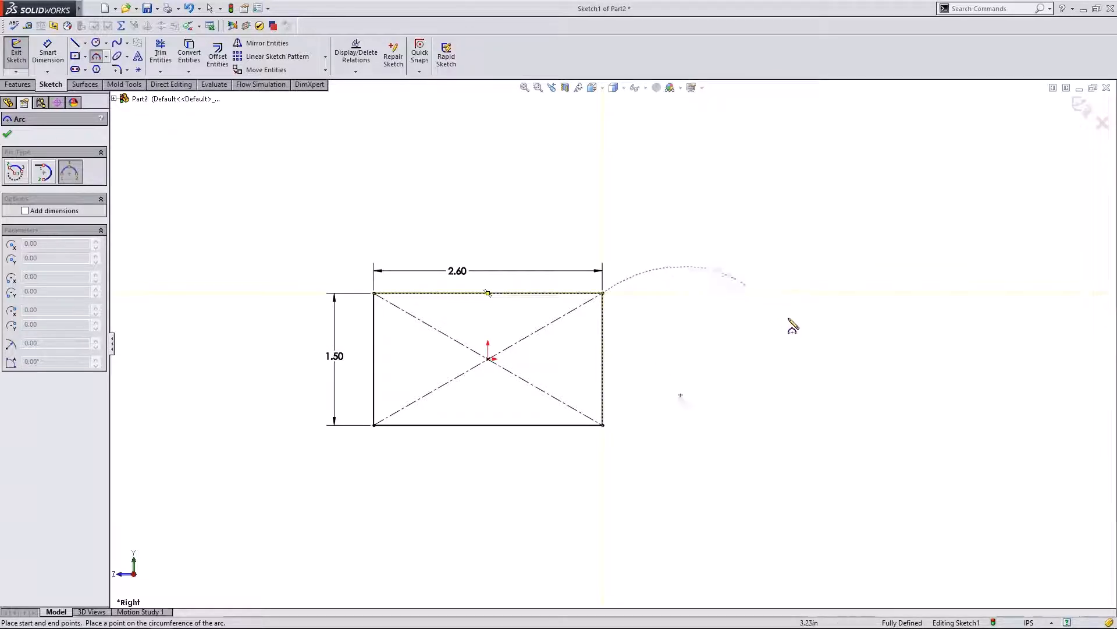
click(817, 354)
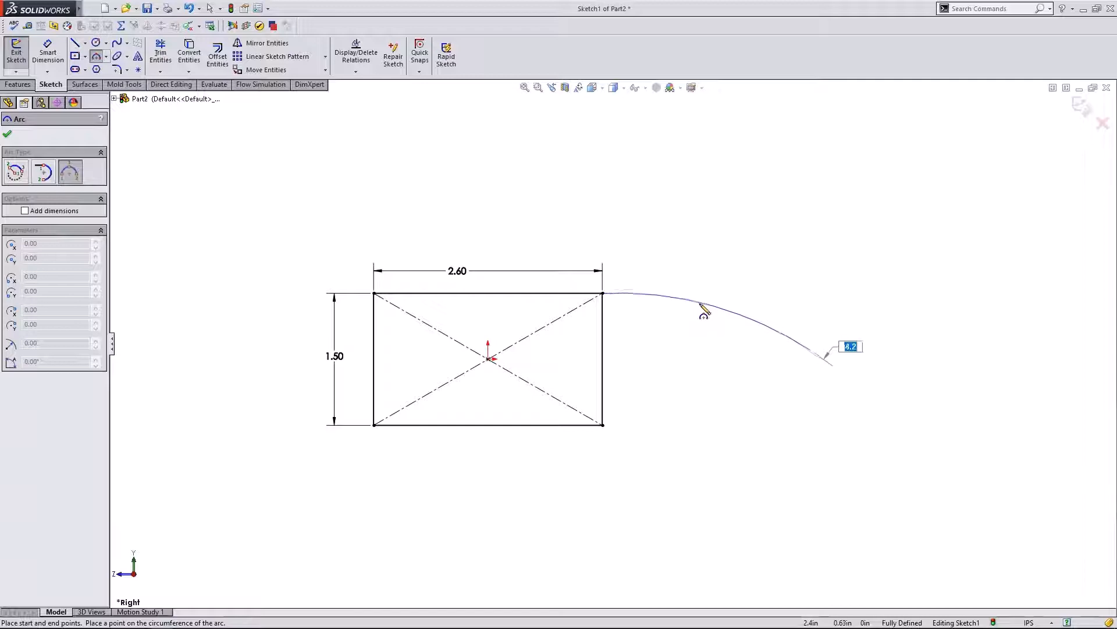
click(698, 308)
key(Escape)
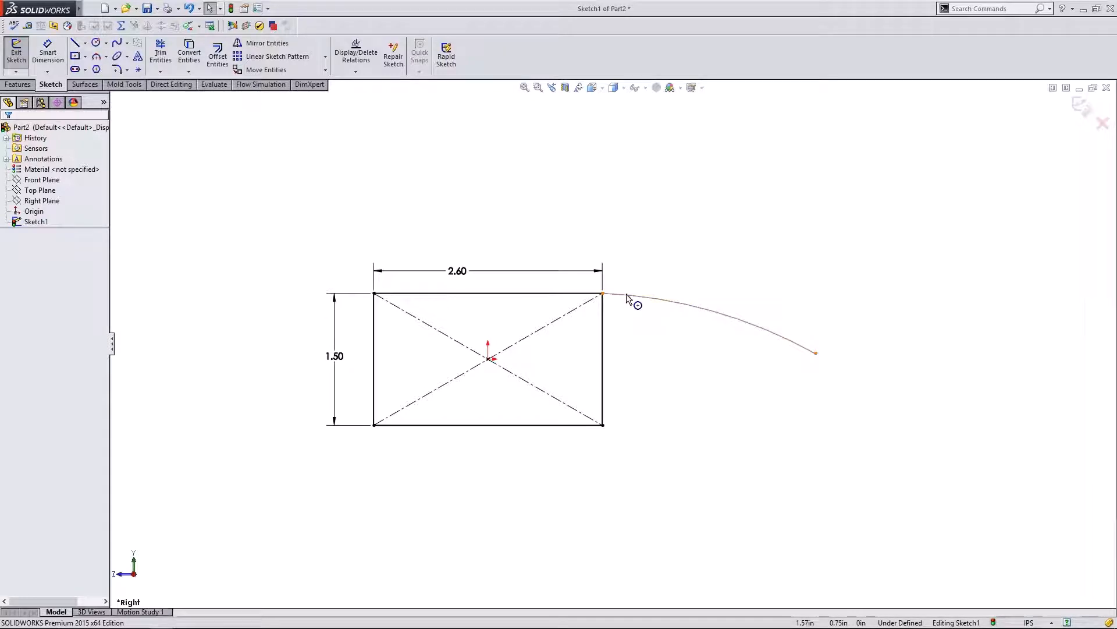
- Add a Tangent relation between the arc and the rectangle's top edge
click(632, 299)
ctrl+click(536, 295)
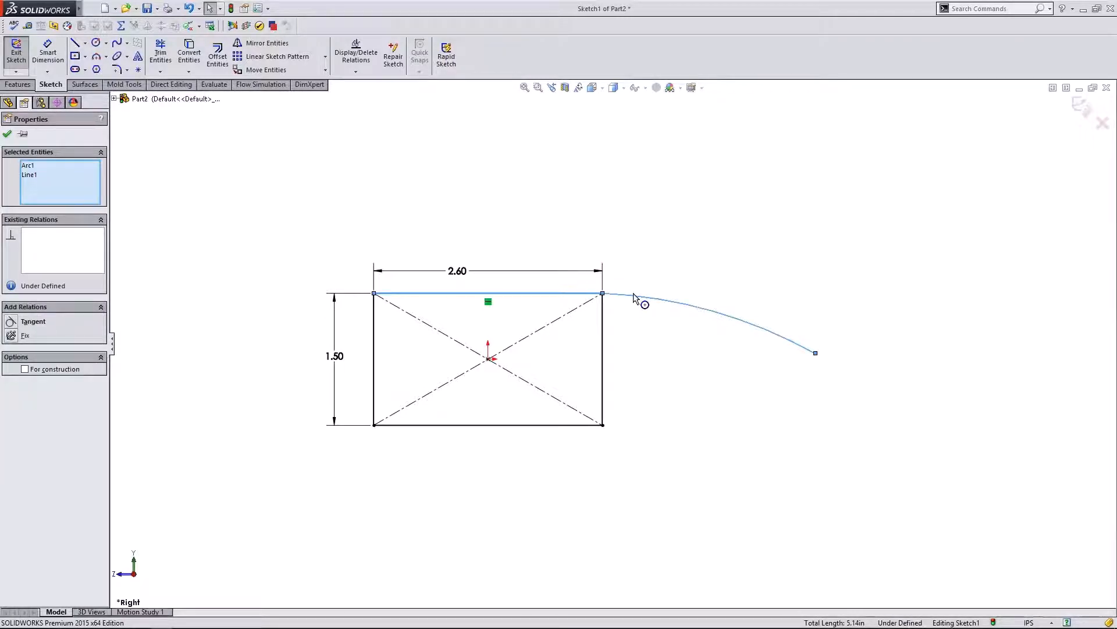
key(Escape)
click(569, 293)
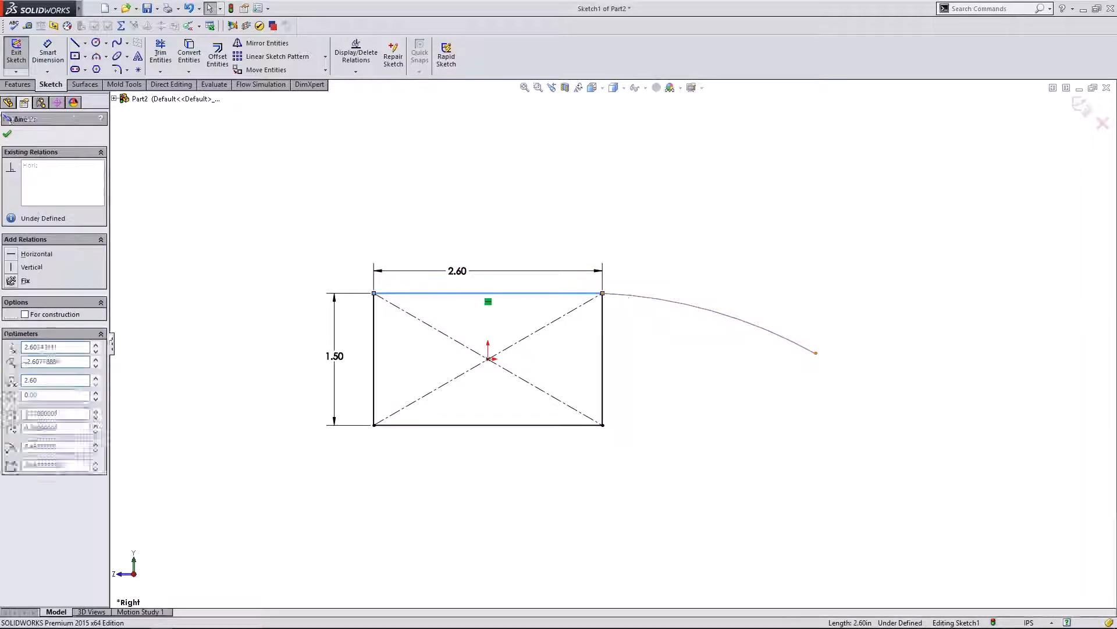
ctrl+click(629, 296)
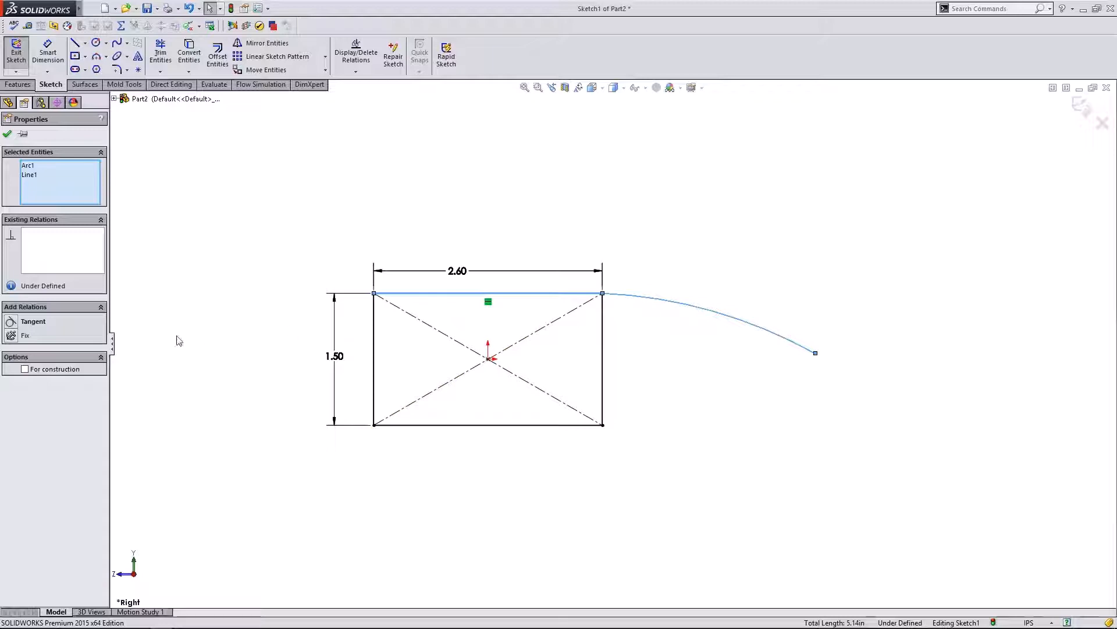
click(10, 324)
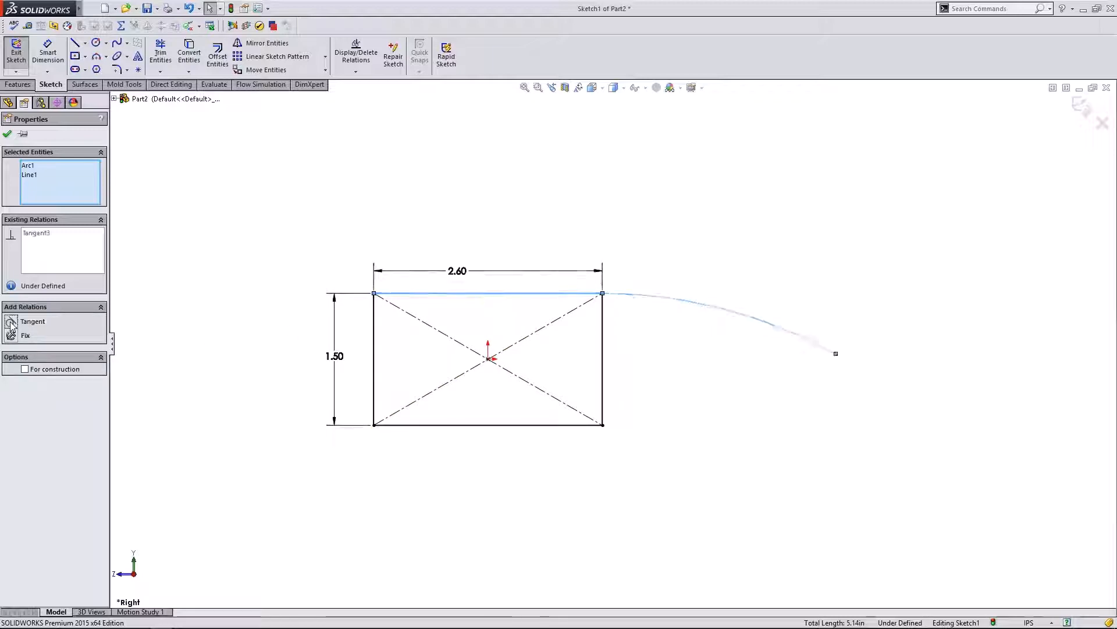
click(7, 133)
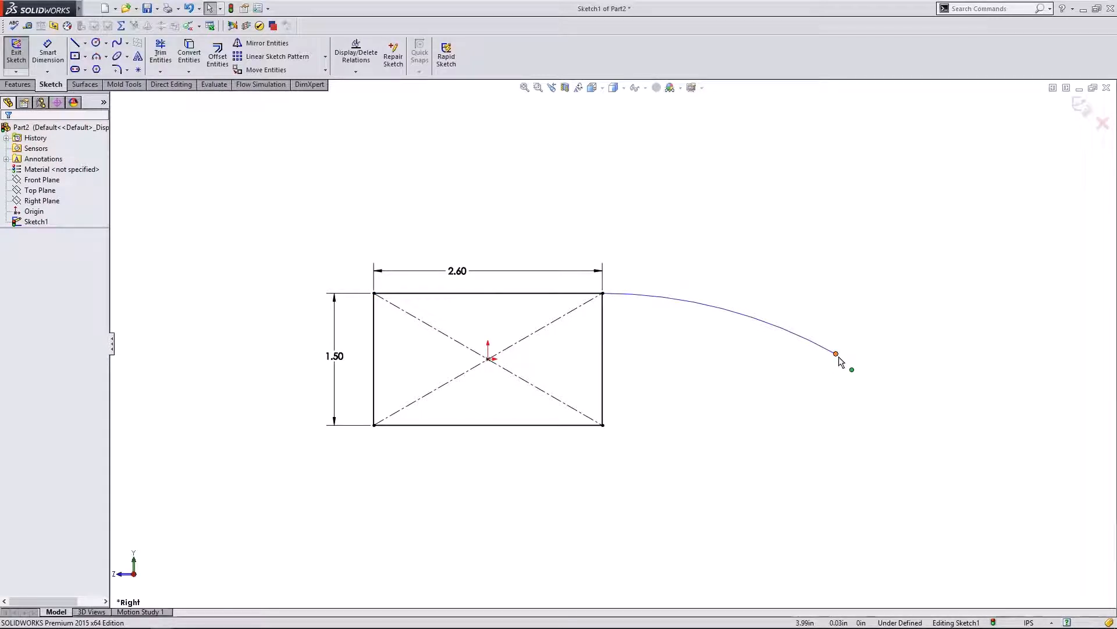
- Drag the arc's free end down, then make it Horizontal with the rectangle's centre point
mouse_move(837, 354)
mouse_down()
mouse_move(838, 473)
mouse_move(872, 239)
mouse_move(826, 451)
mouse_move(866, 324)
mouse_move(873, 404)
mouse_move(879, 328)
mouse_move(841, 371)
mouse_move(856, 414)
mouse_move(890, 377)
mouse_move(763, 364)
mouse_move(822, 363)
mouse_move(816, 344)
mouse_move(822, 360)
mouse_up()
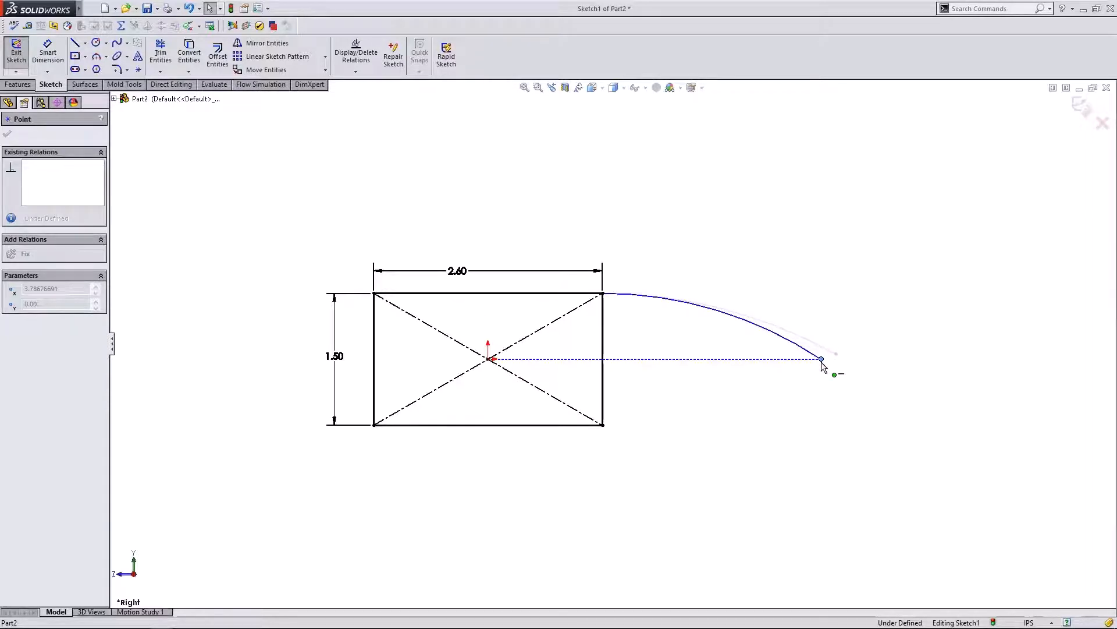
drag(822, 363, 817, 379)
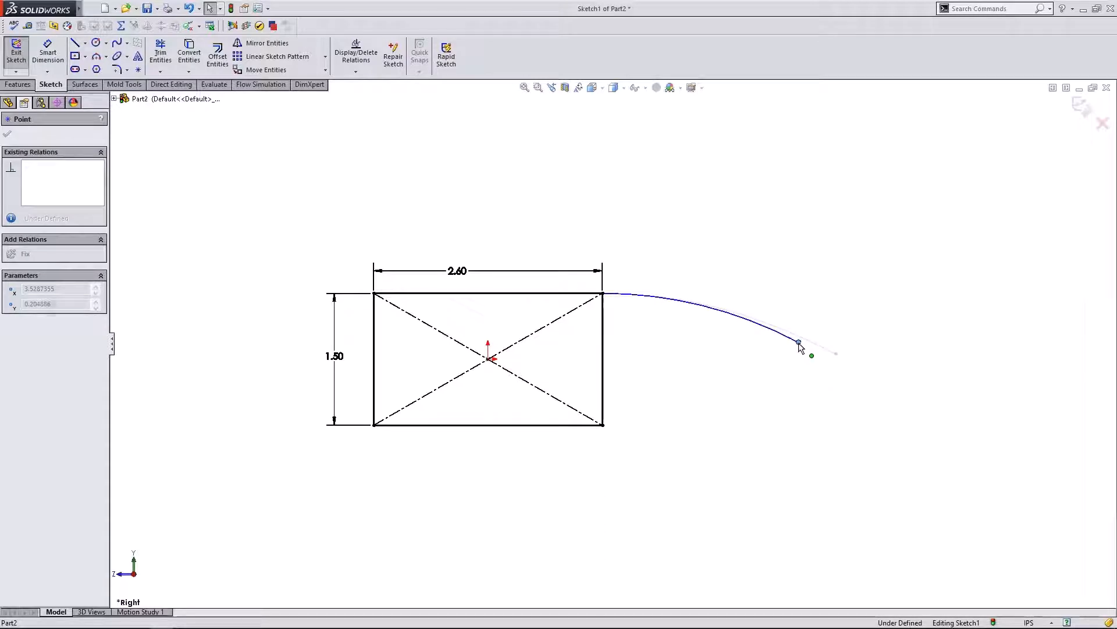
mouse_move(799, 343)
mouse_down()
mouse_move(799, 362)
mouse_move(807, 360)
mouse_up()
click(764, 385)
click(766, 379)
click(808, 359)
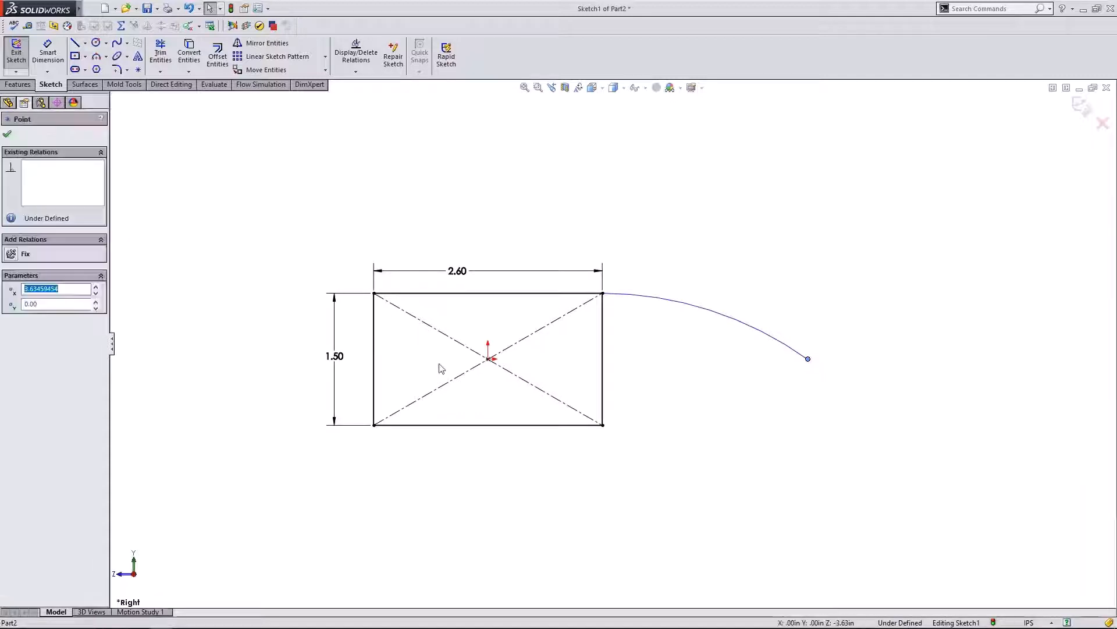
ctrl+click(488, 359)
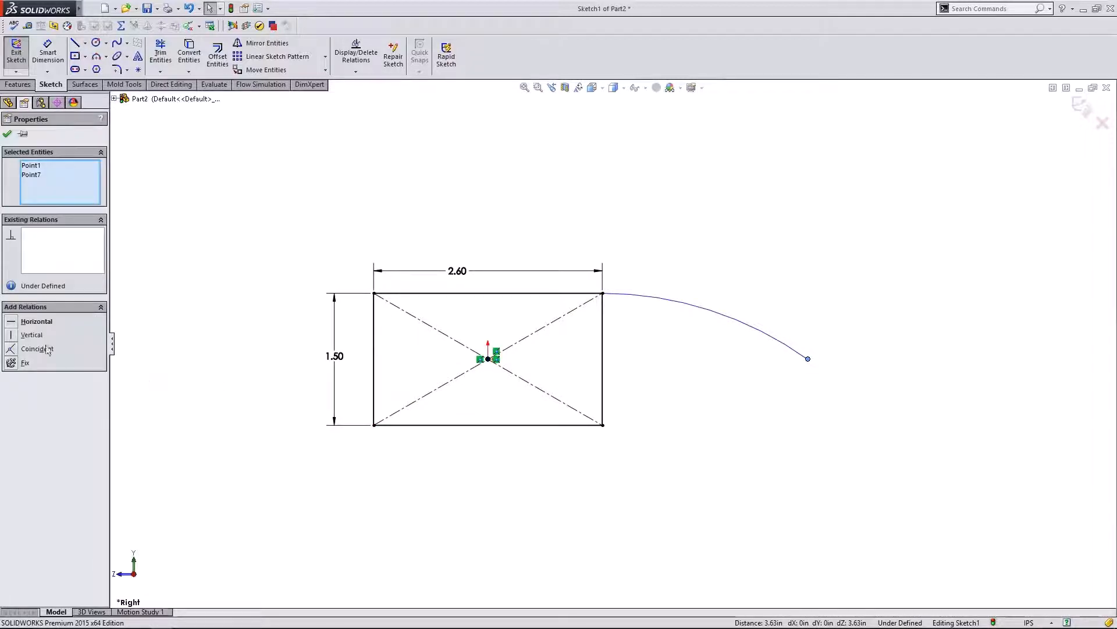
click(17, 323)
click(732, 360)
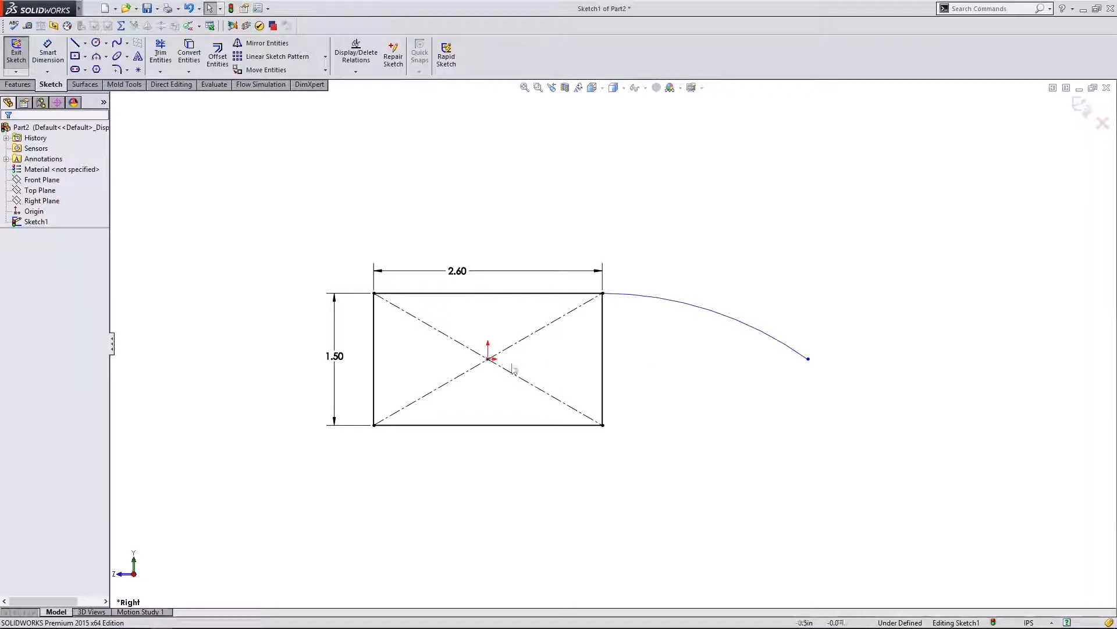
click(96, 55)
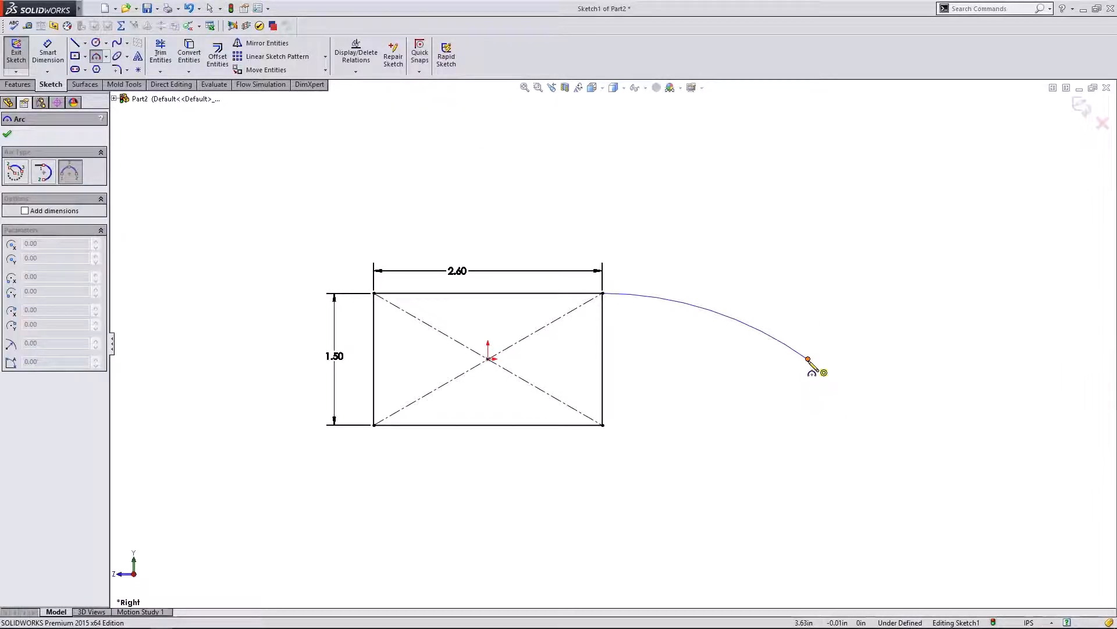
- Draw an inner three-point arc starting at the first arc's free end
click(807, 359)
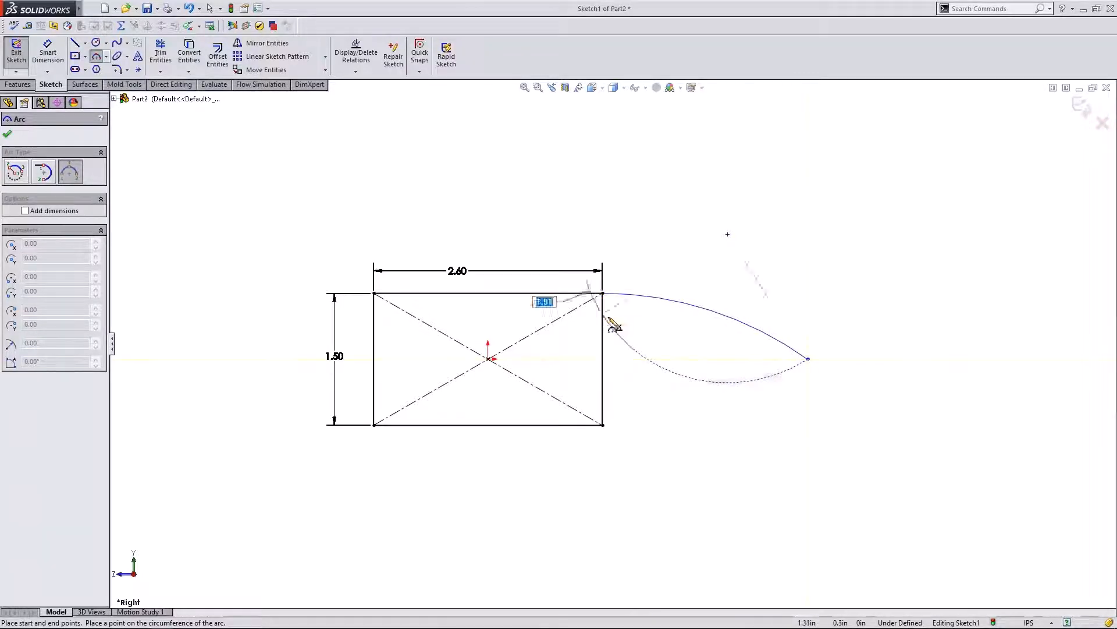
click(679, 319)
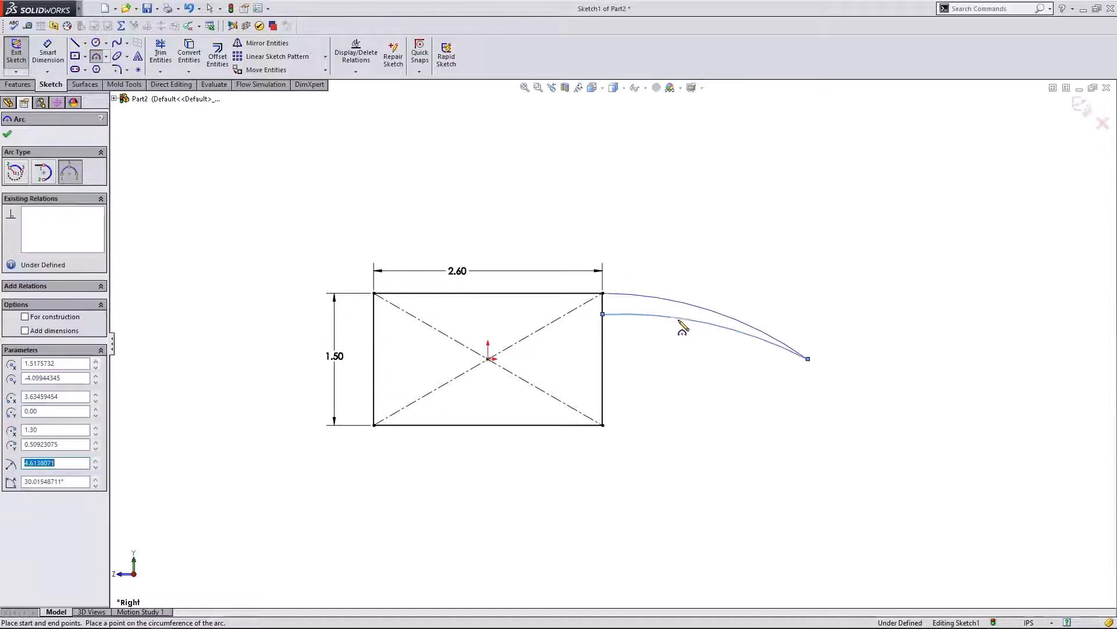
key(Escape)
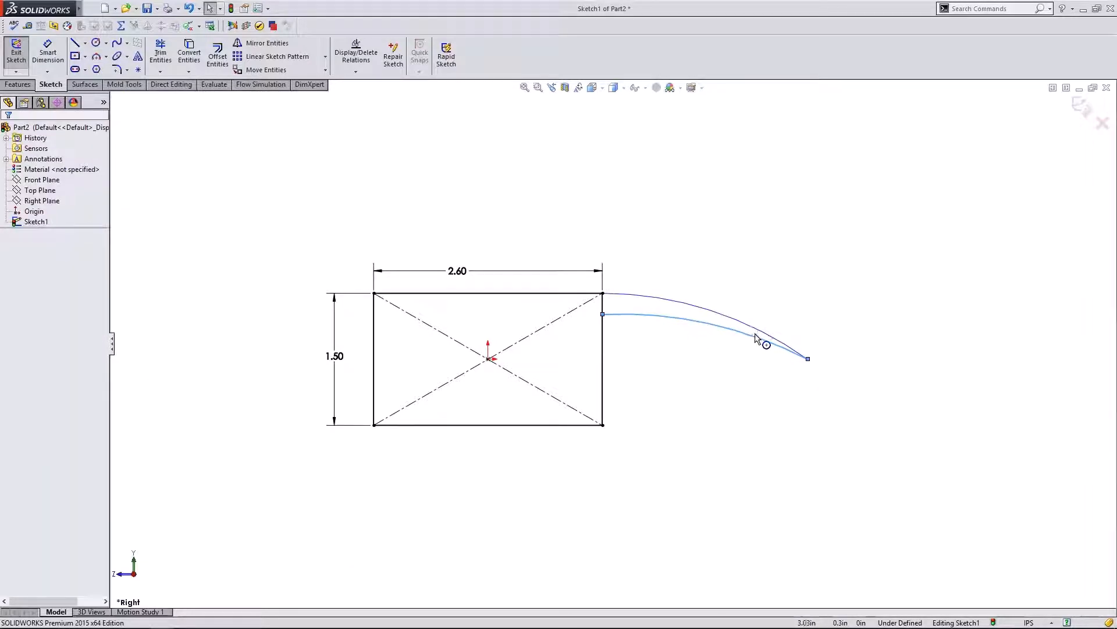
click(756, 339)
click(427, 244)
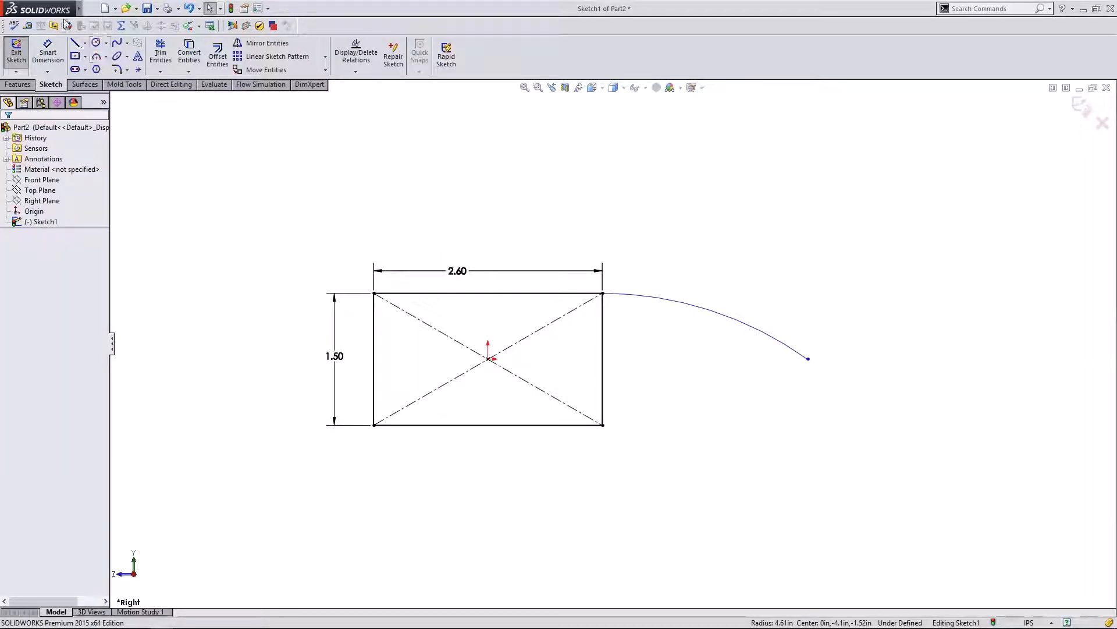
- Draw a short line down from the arc's end, undoing a trial tangent relation
click(75, 45)
click(808, 359)
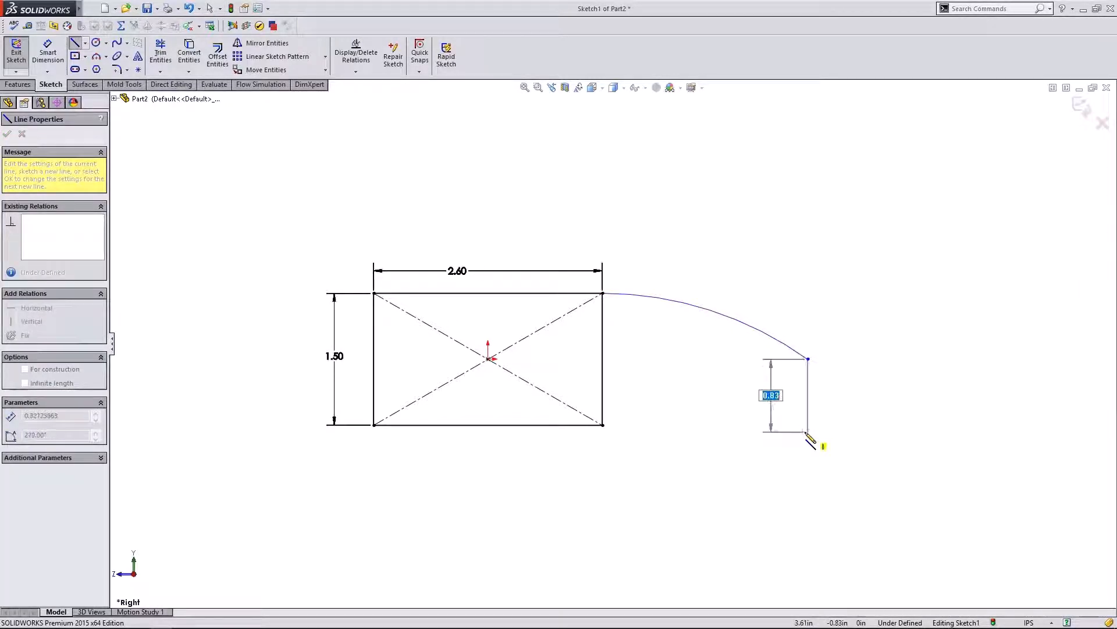
click(794, 428)
key(Escape)
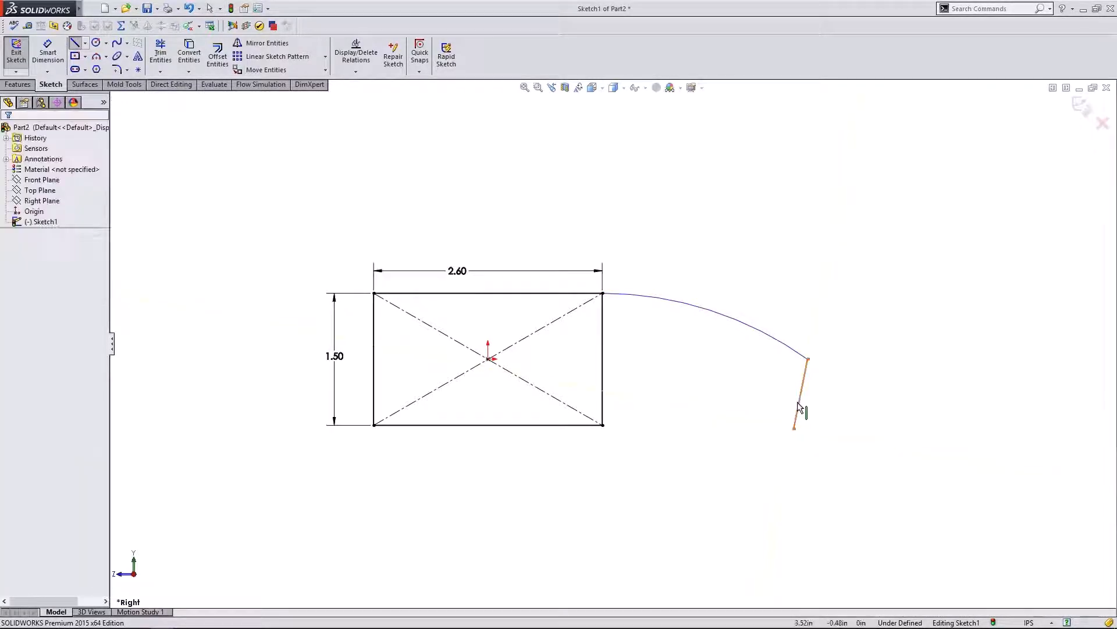
click(766, 340)
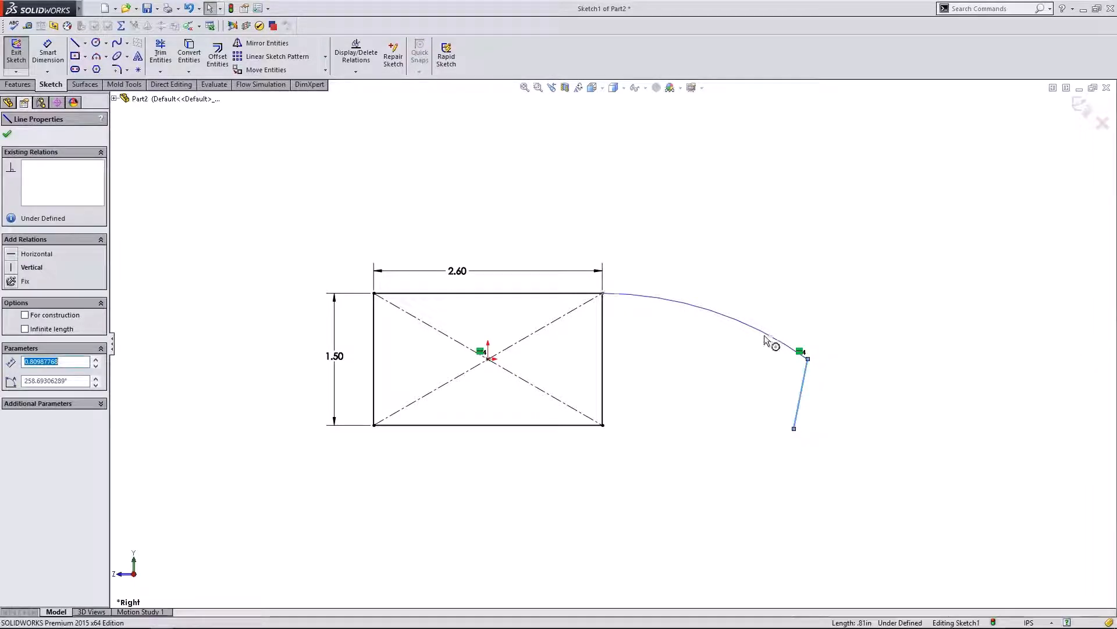
ctrl+click(801, 393)
click(11, 322)
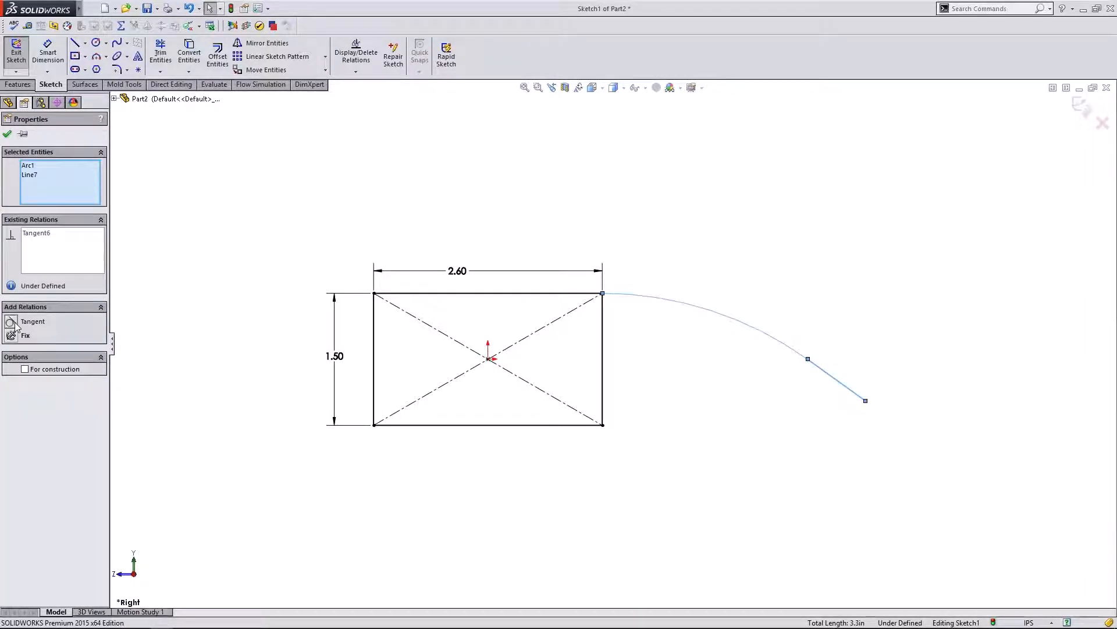
key(ctrl+z)
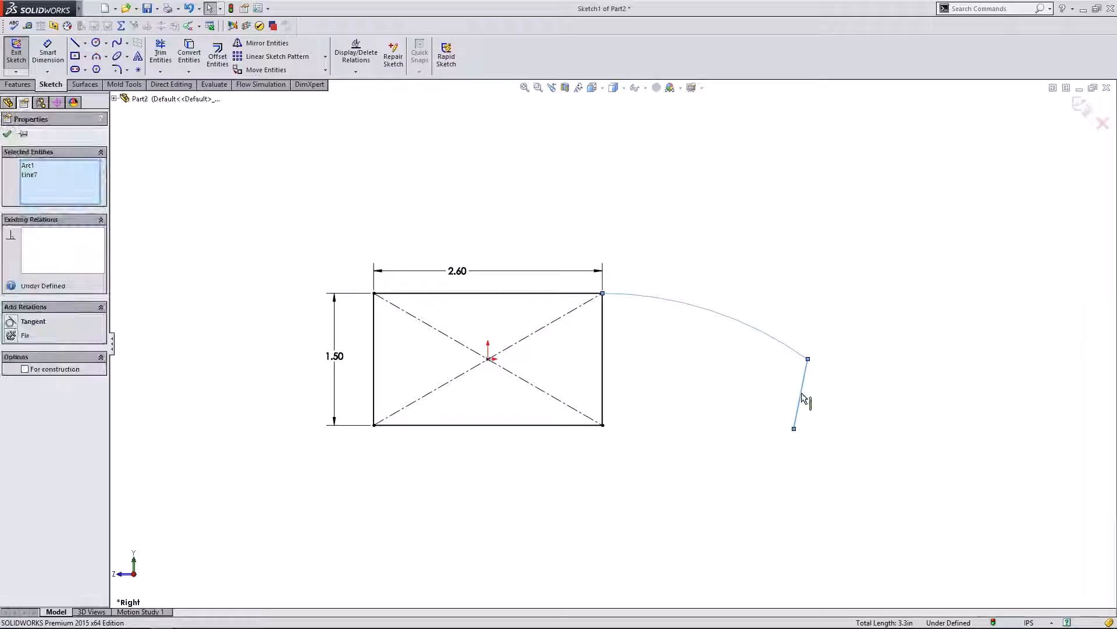
- Drag the short line's lower endpoint down and to the left, checking its relations to the arc
click(801, 393)
ctrl+click(788, 345)
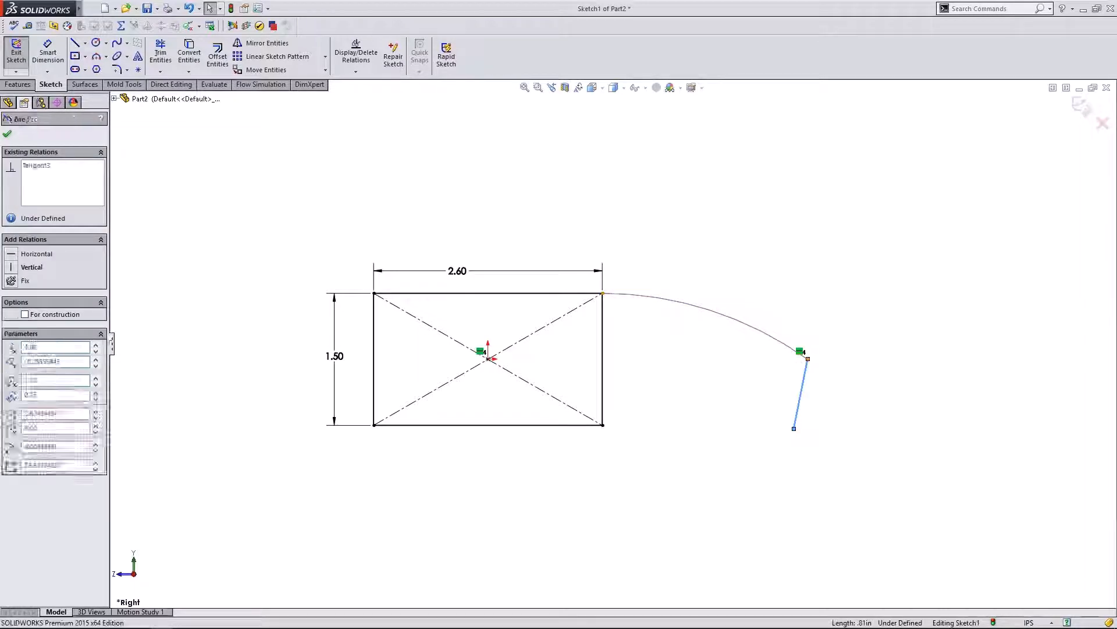
click(768, 407)
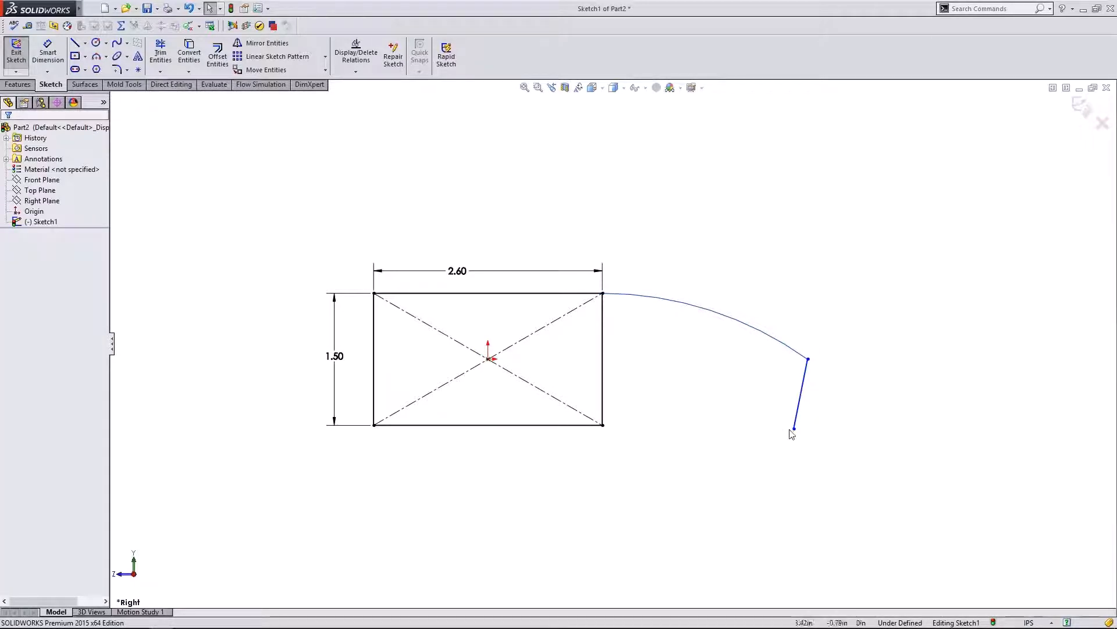
drag(795, 429, 764, 409)
click(783, 344)
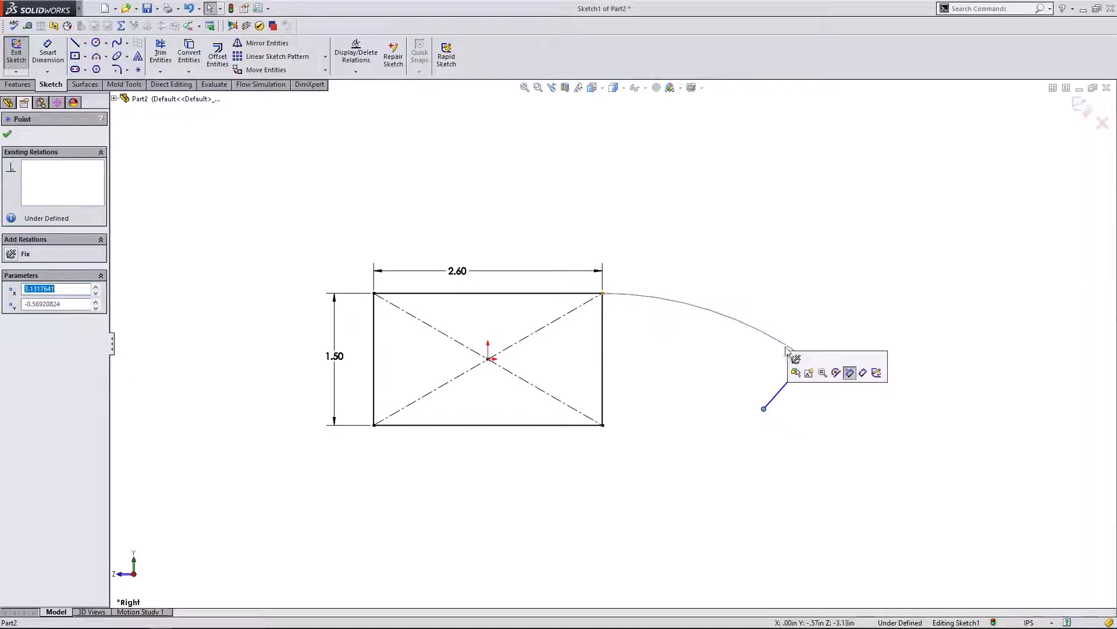
ctrl+click(779, 391)
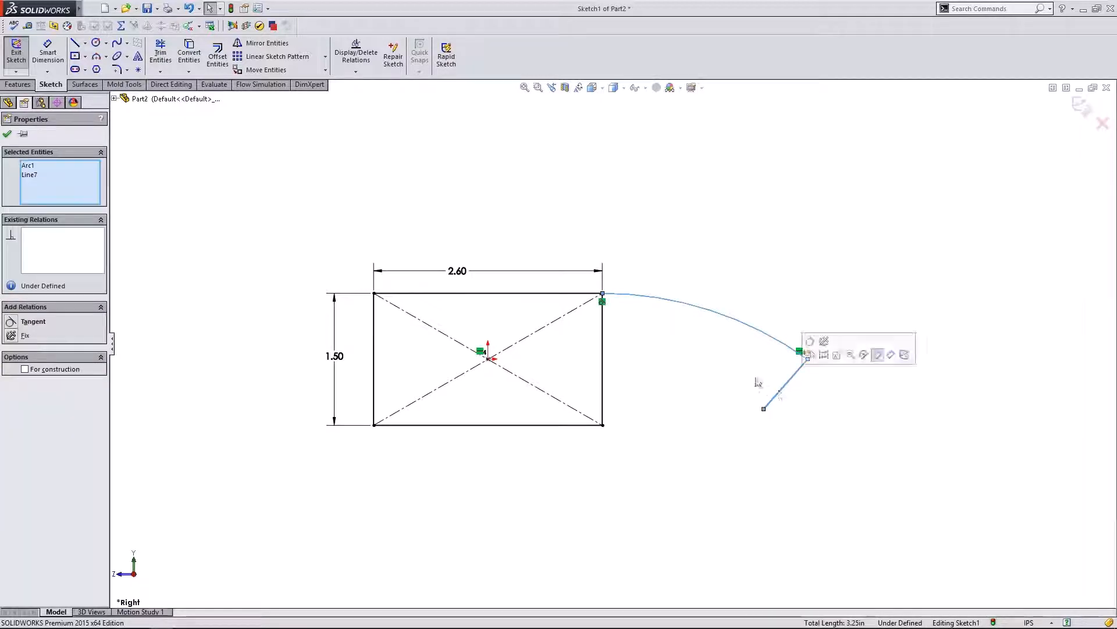
click(690, 330)
click(74, 43)
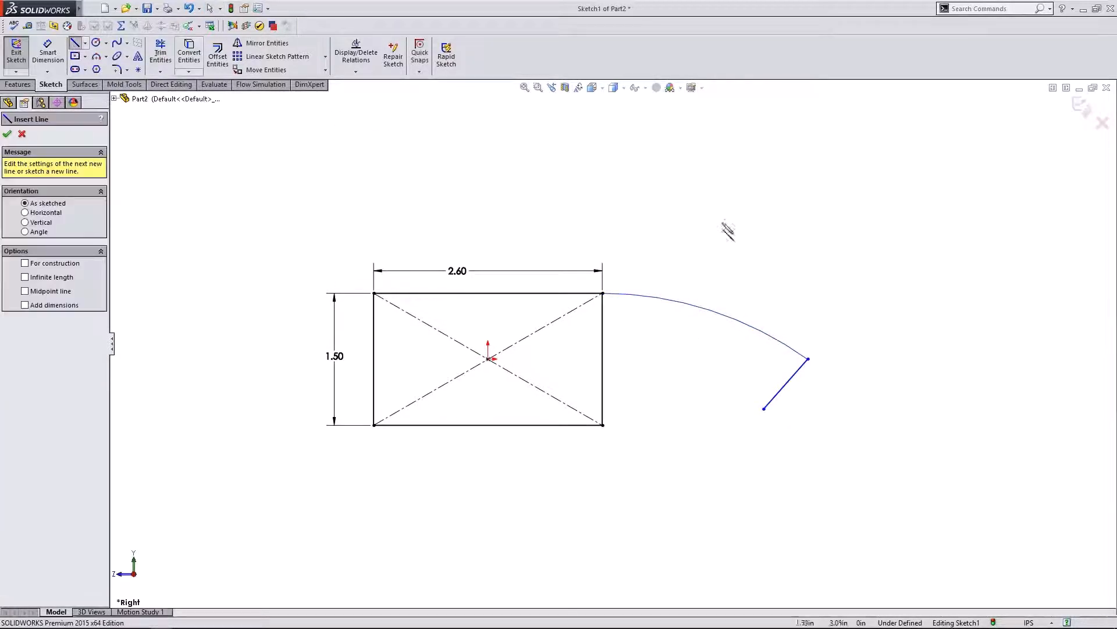
- Draw a second line from the arc's end down and to the right
click(810, 360)
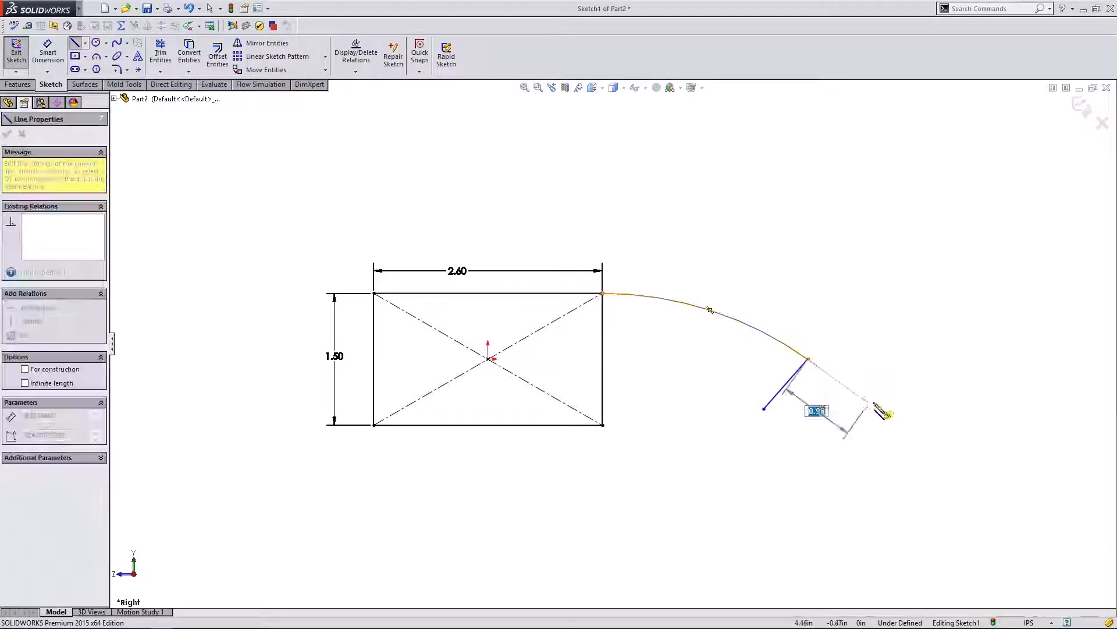
click(863, 431)
key(Escape)
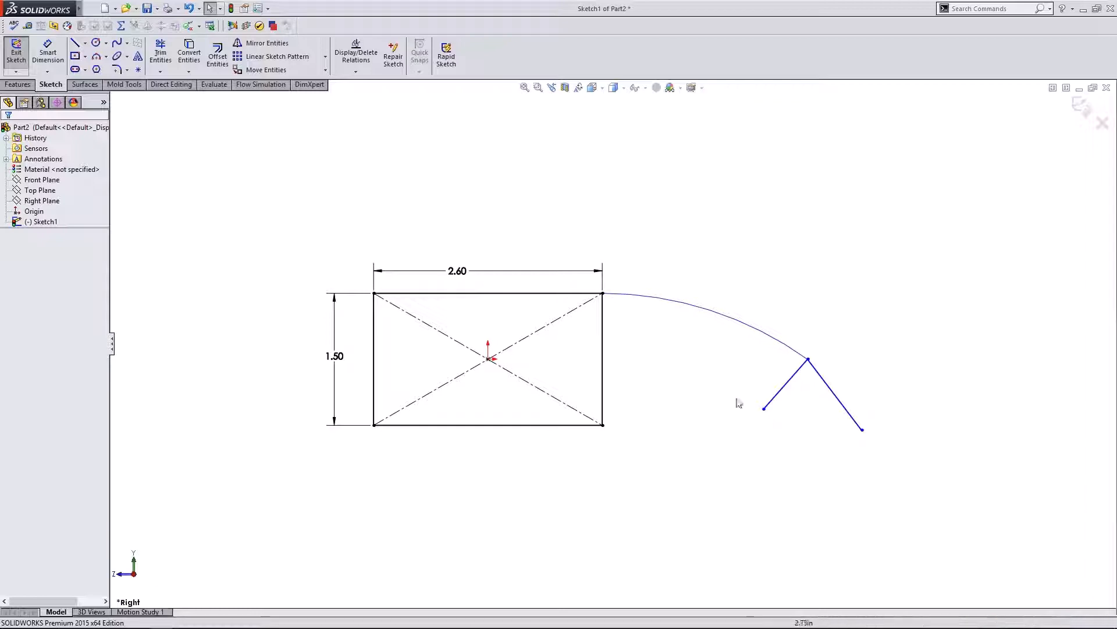
scroll(841, 370, down, 3)
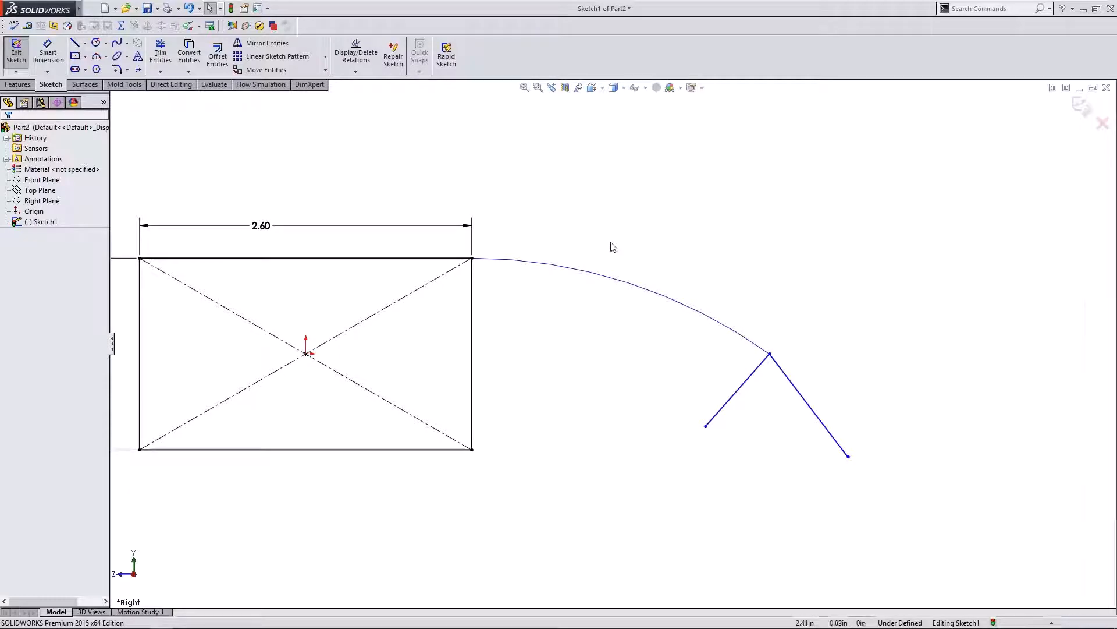
- Drag both lines' lower endpoints into new positions, forming a V
click(605, 281)
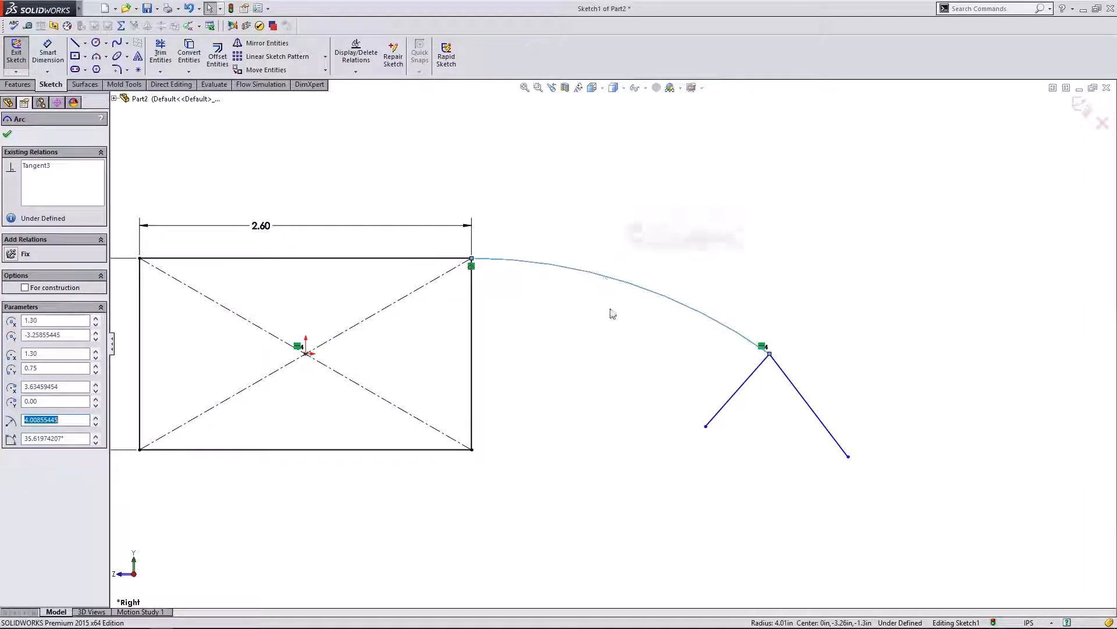
click(801, 397)
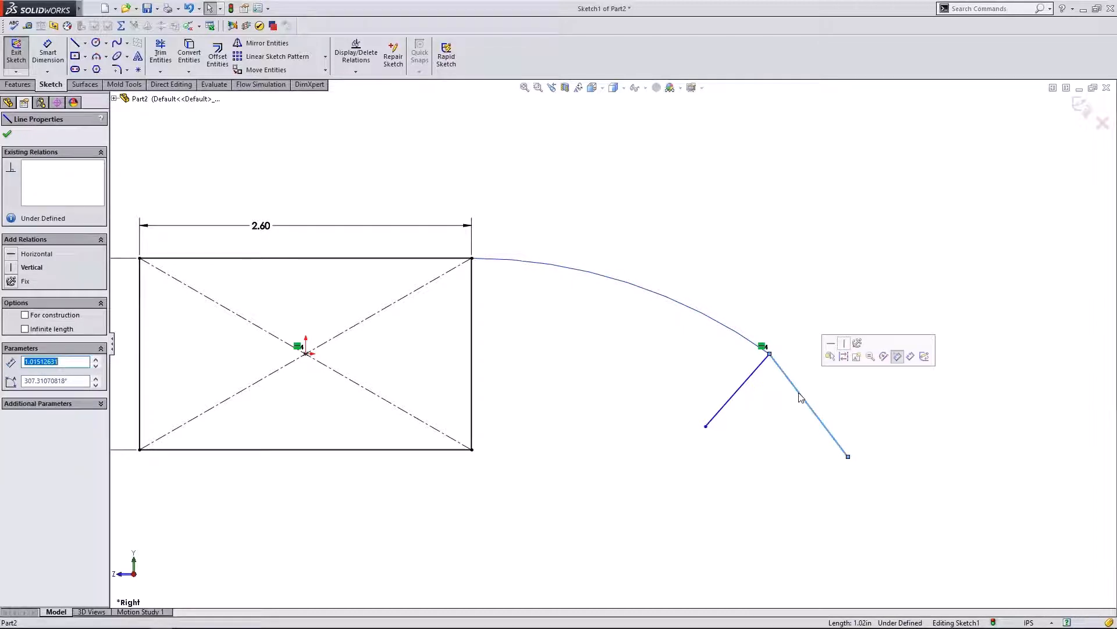
click(889, 415)
drag(848, 456, 886, 451)
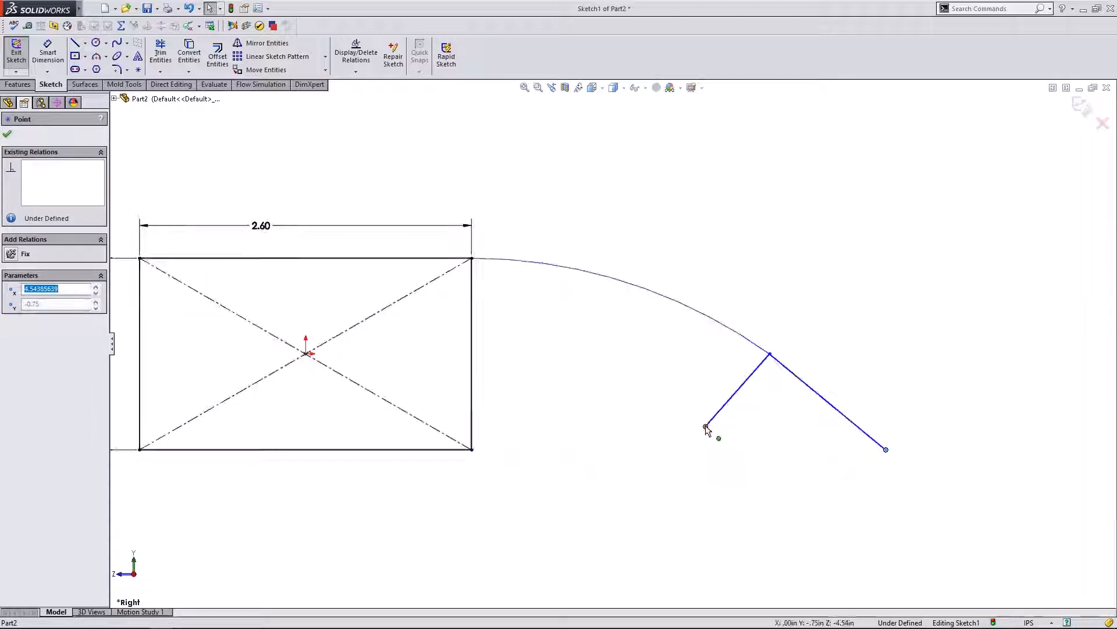
drag(706, 427, 669, 429)
drag(886, 449, 812, 481)
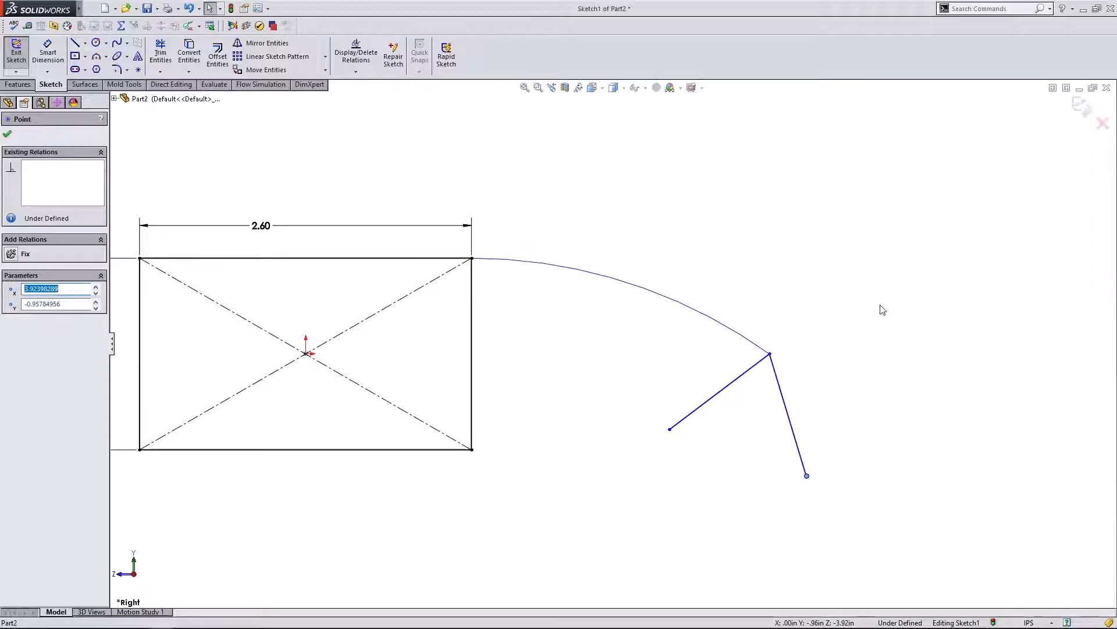
- Make the right line tangent to the arc
click(826, 348)
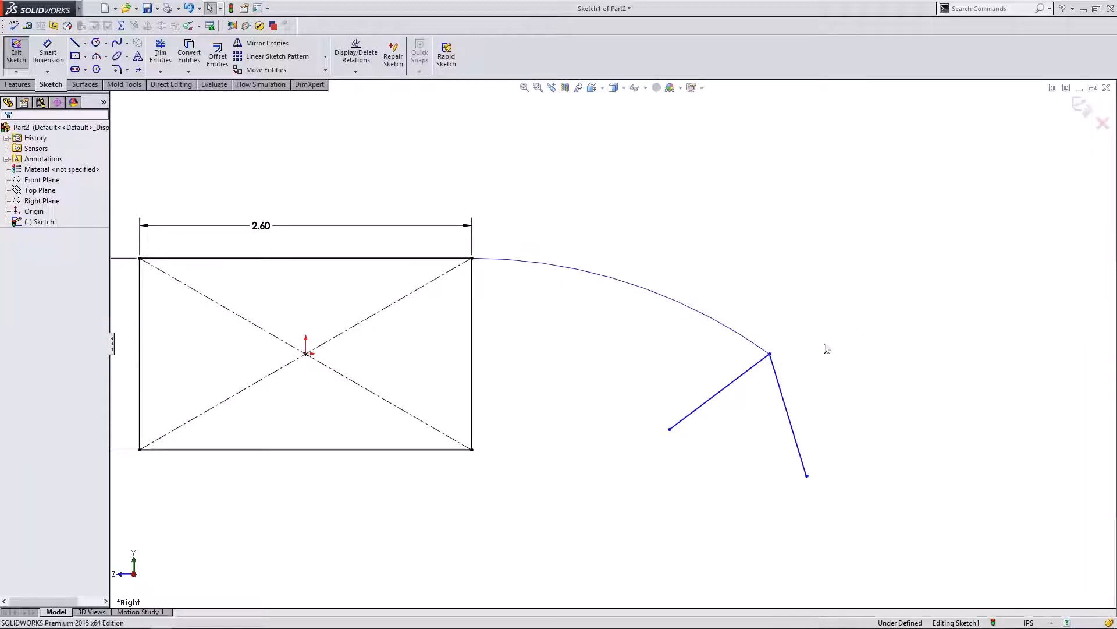
click(761, 350)
ctrl+click(782, 401)
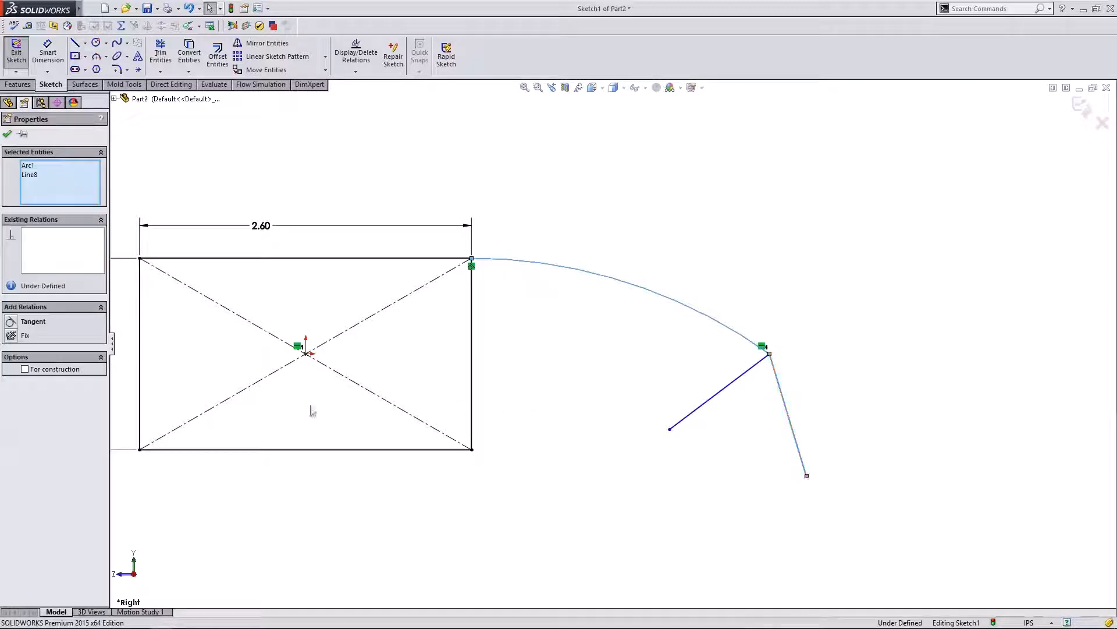
click(18, 324)
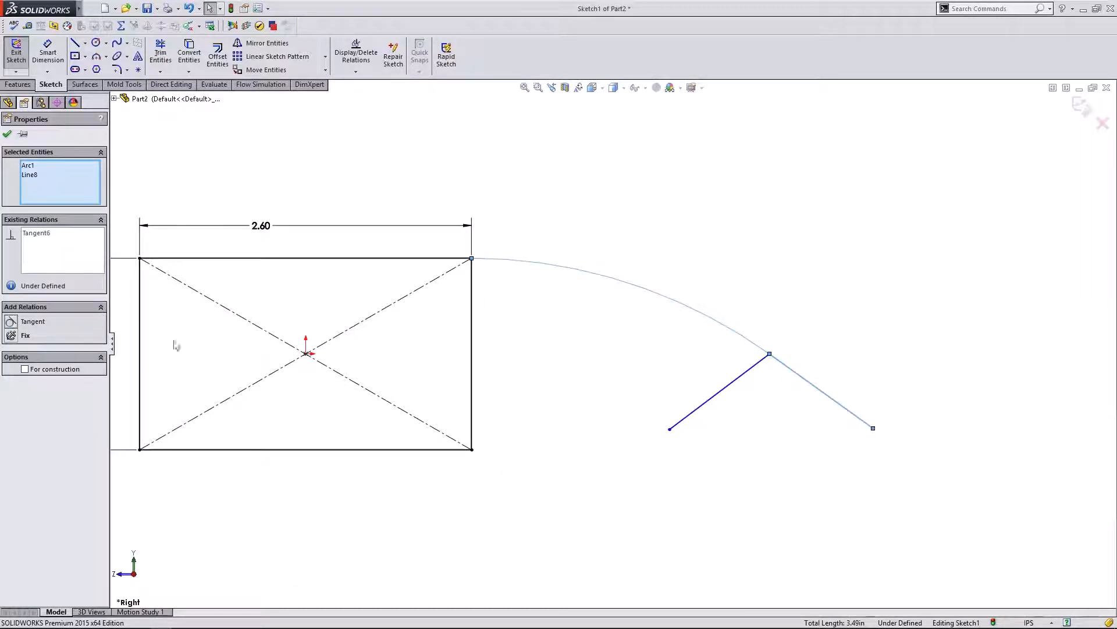
click(760, 320)
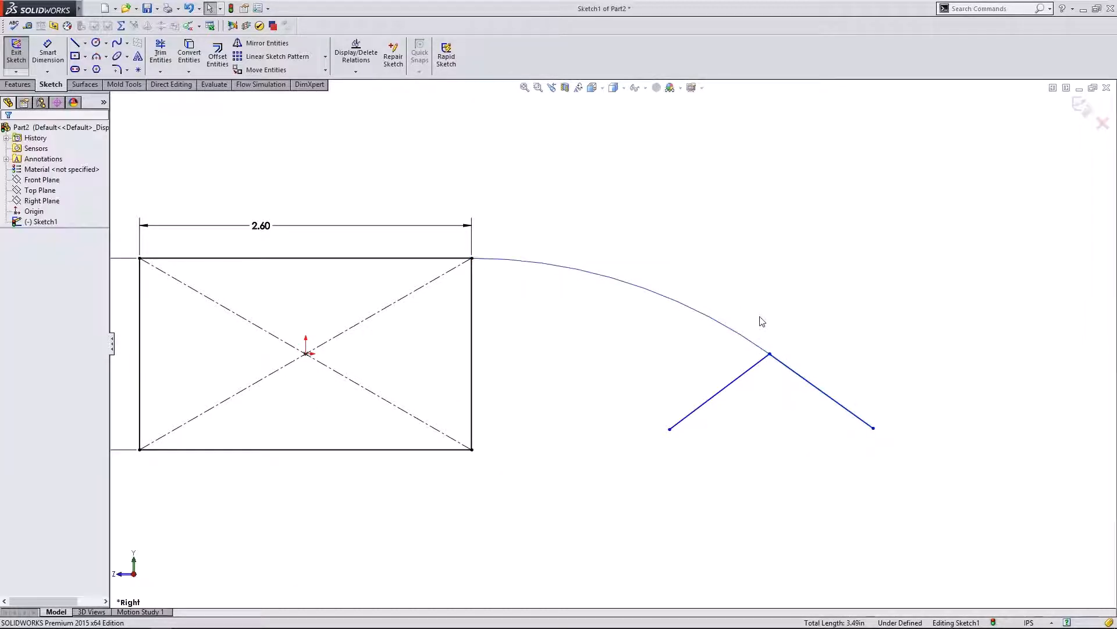
- Make the right line perpendicular to the left line and convert it to construction geometry
click(784, 365)
ctrl+click(748, 370)
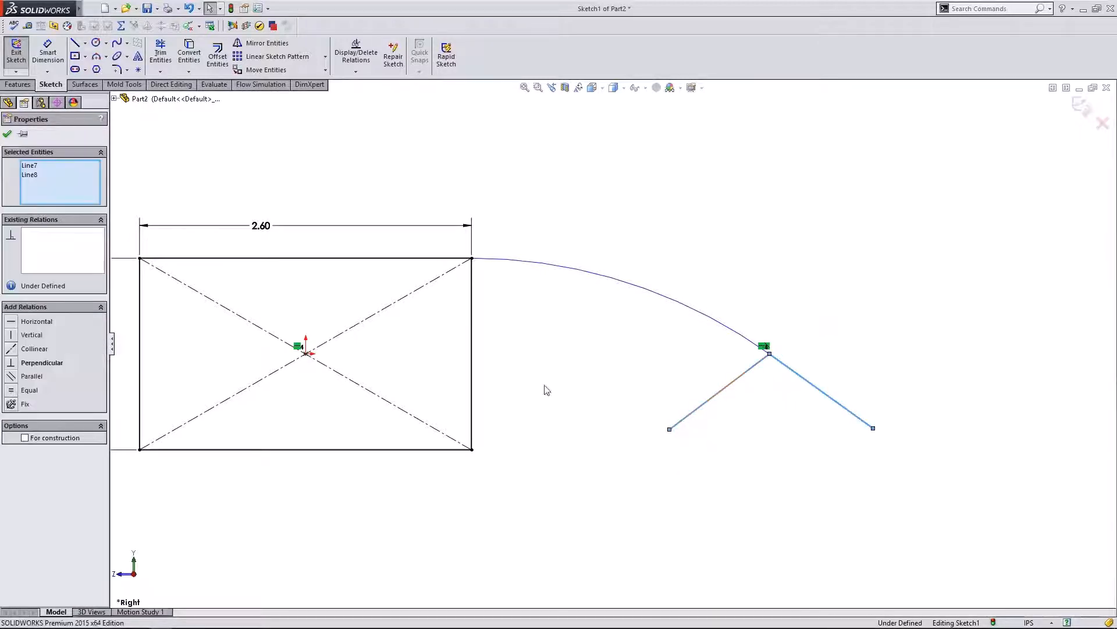
click(23, 363)
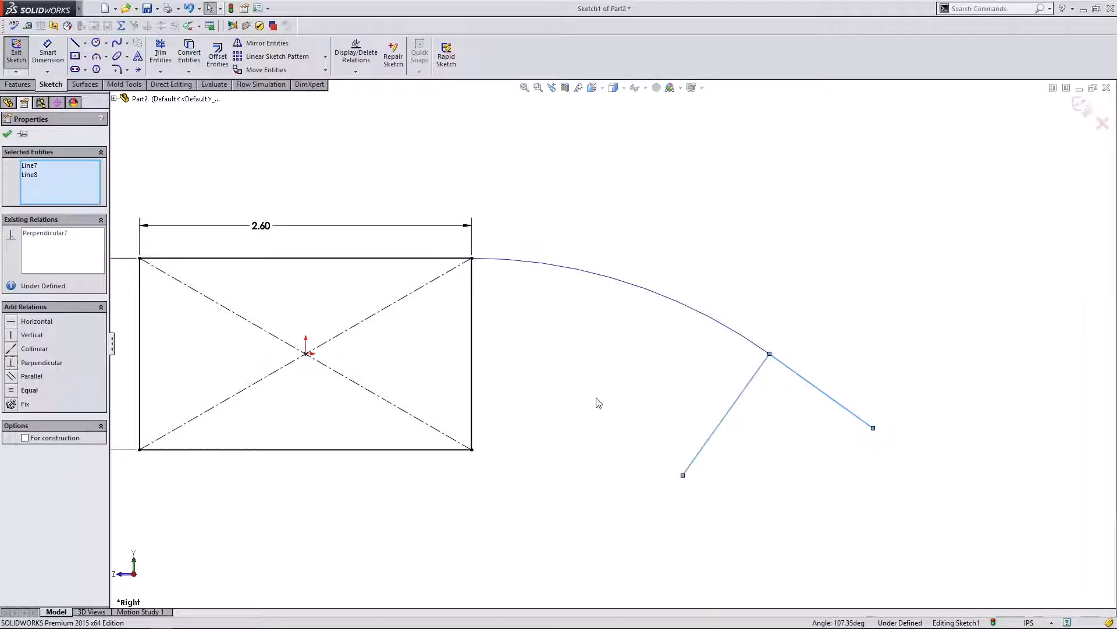
click(637, 379)
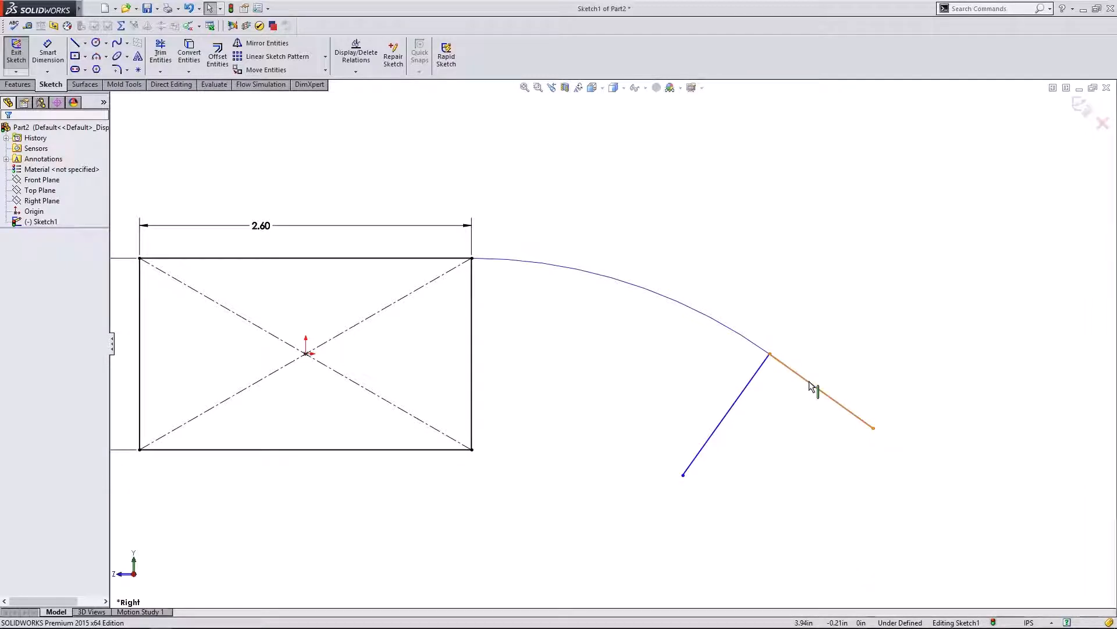
click(809, 382)
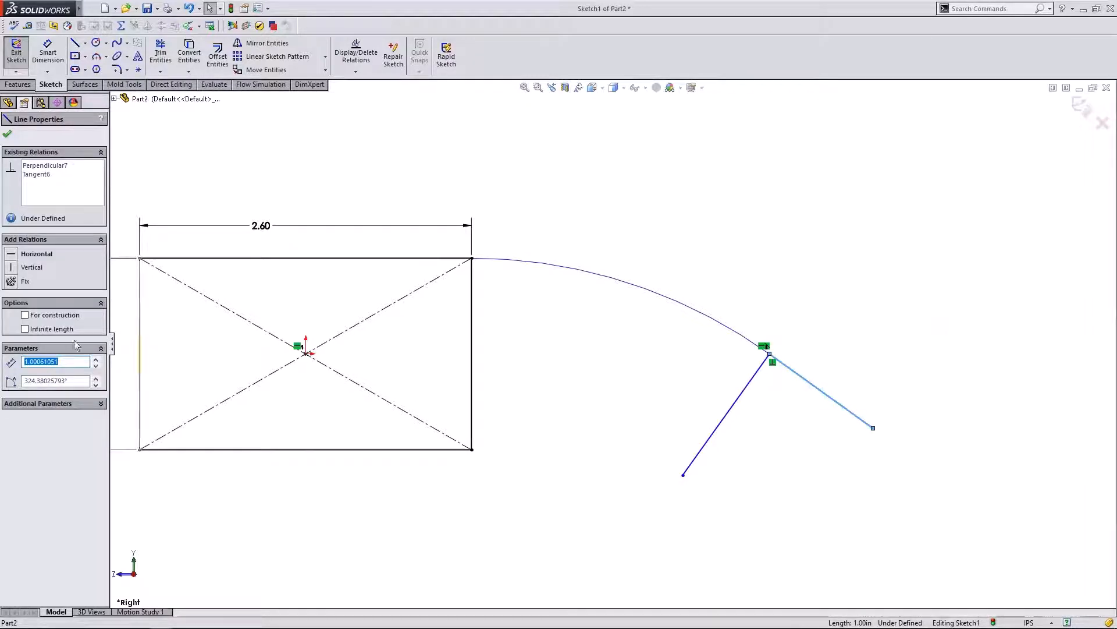
click(25, 315)
click(884, 350)
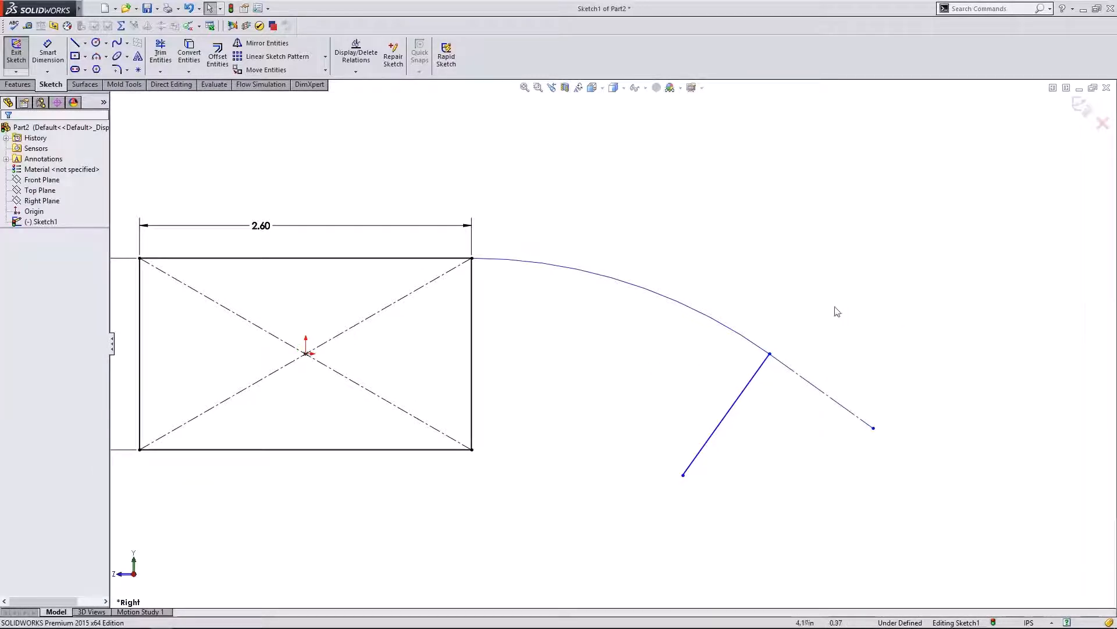
- Drag the construction line's and perpendicular line's endpoints inward to shorten the arm's end
scroll(835, 326, up, 1)
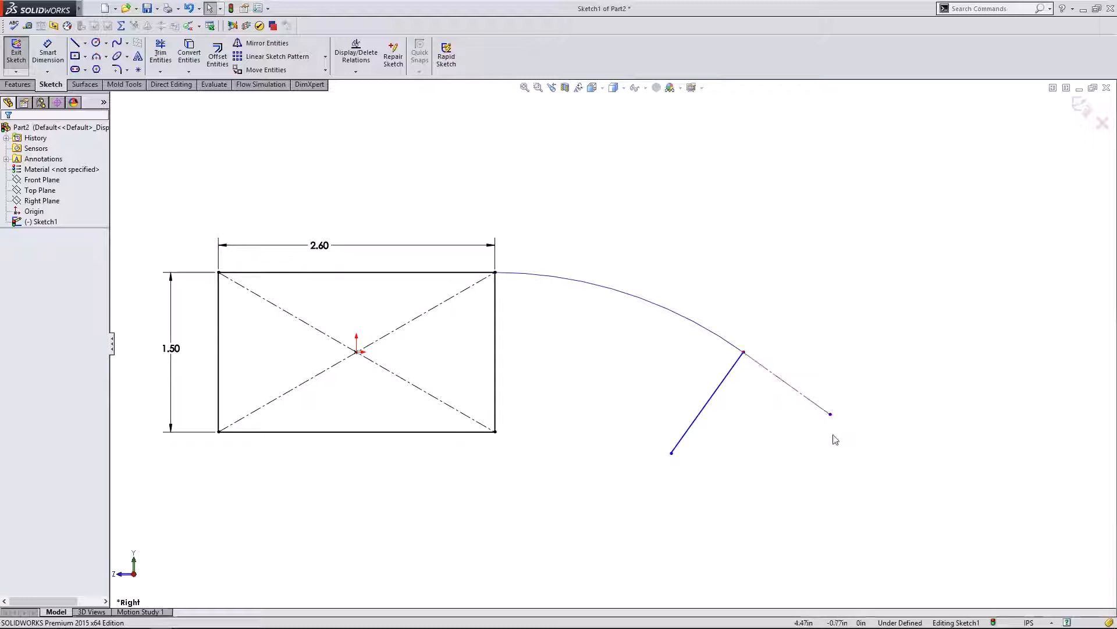
mouse_move(831, 414)
mouse_down()
mouse_move(792, 446)
mouse_move(873, 359)
mouse_move(831, 433)
mouse_move(859, 381)
mouse_move(845, 435)
mouse_move(832, 436)
mouse_move(822, 418)
mouse_up()
drag(661, 446, 708, 398)
click(773, 376)
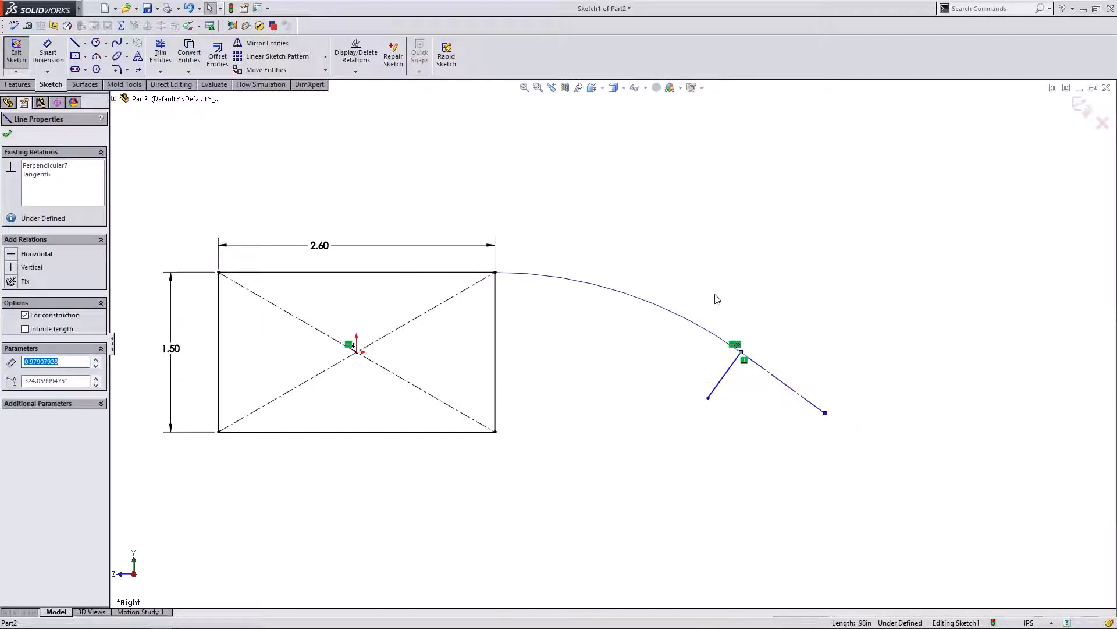
click(761, 293)
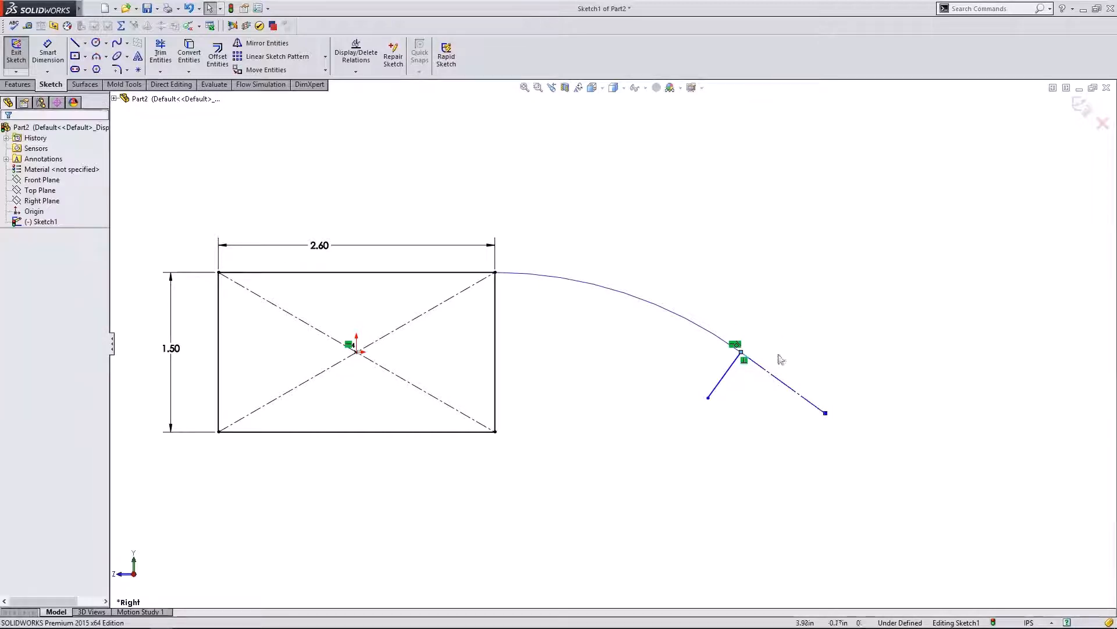
click(782, 383)
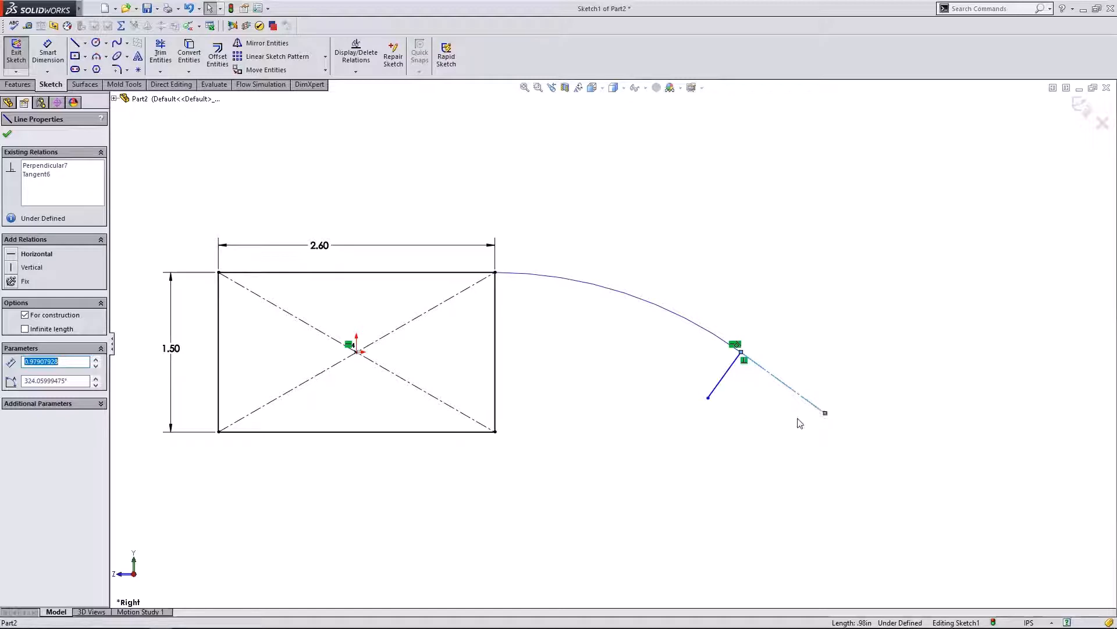
click(801, 420)
drag(827, 414, 813, 393)
click(786, 328)
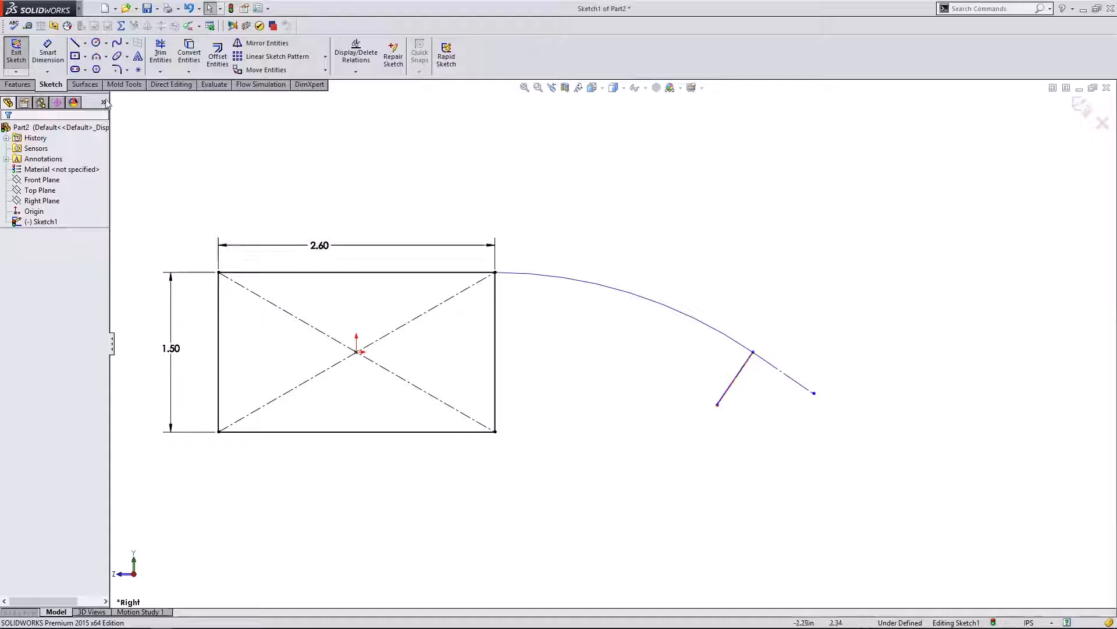
click(48, 52)
- Dimension the spline arm's short end line to 0.06 in, shrinking it to a stub
click(732, 389)
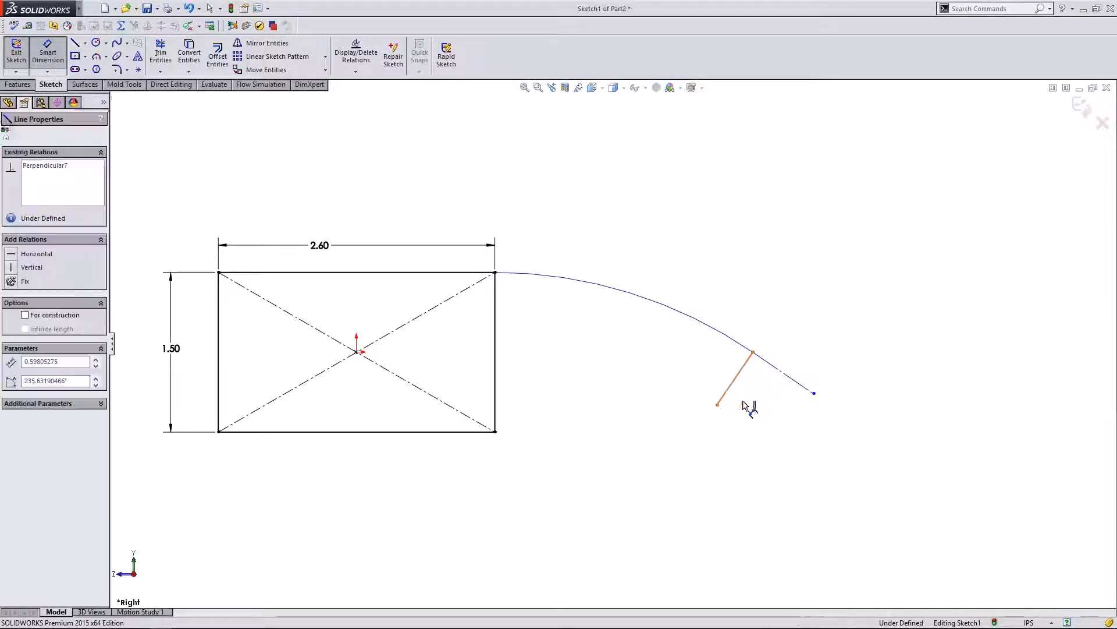
click(767, 415)
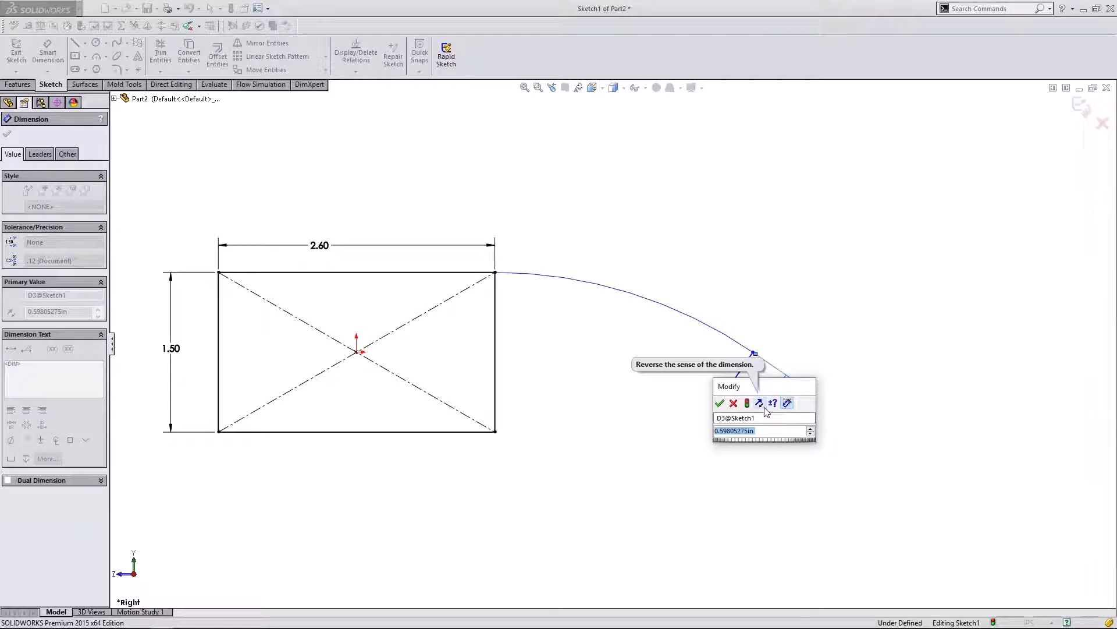
text(.06)
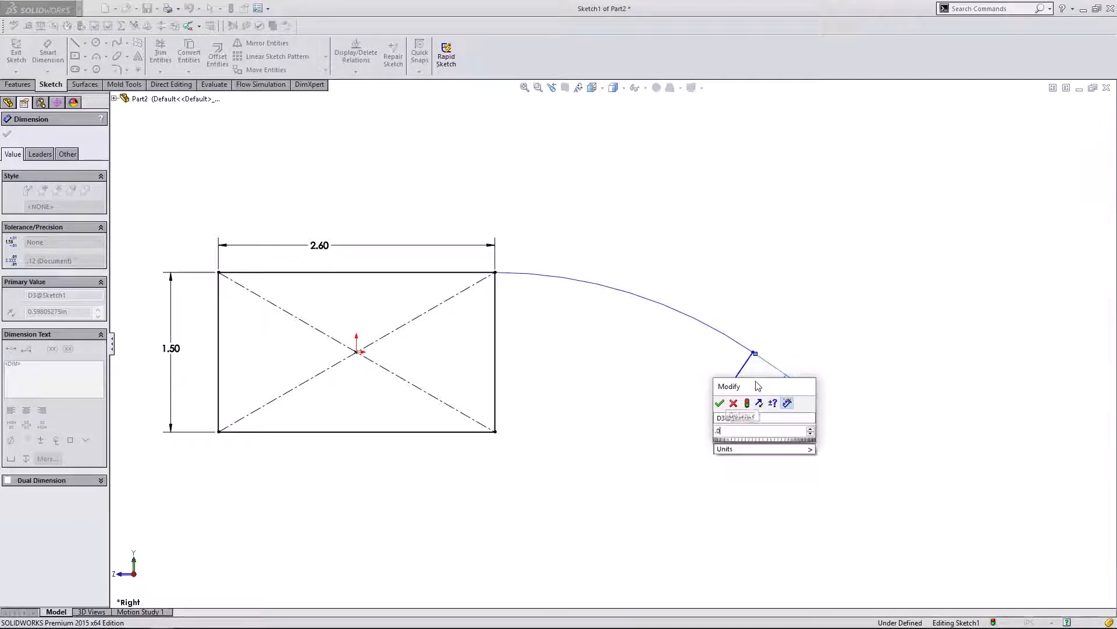
click(726, 405)
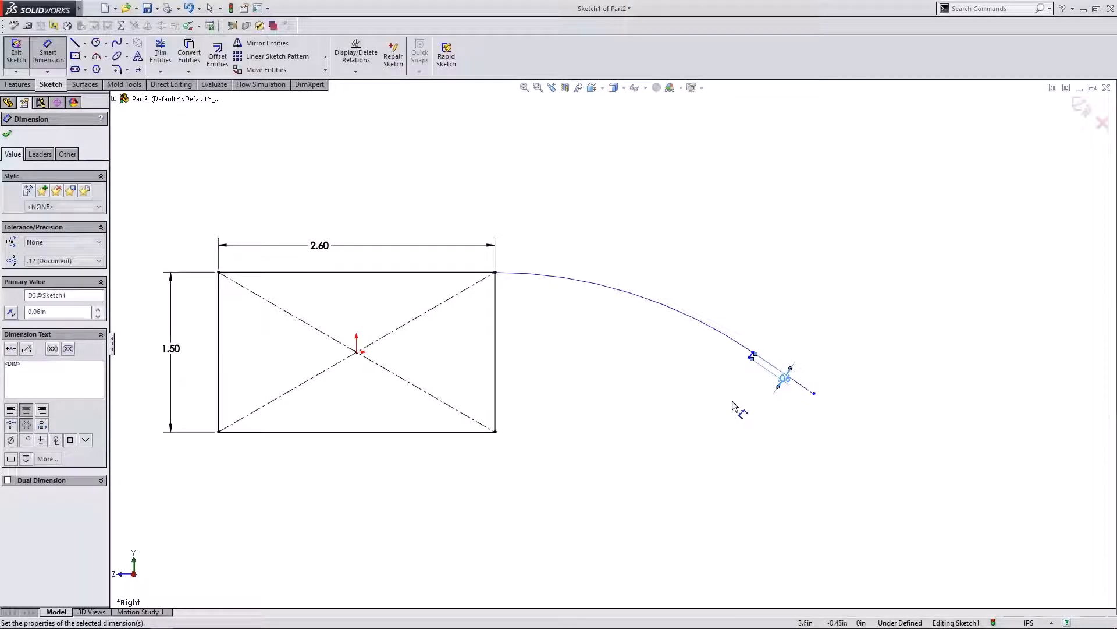
key(Escape)
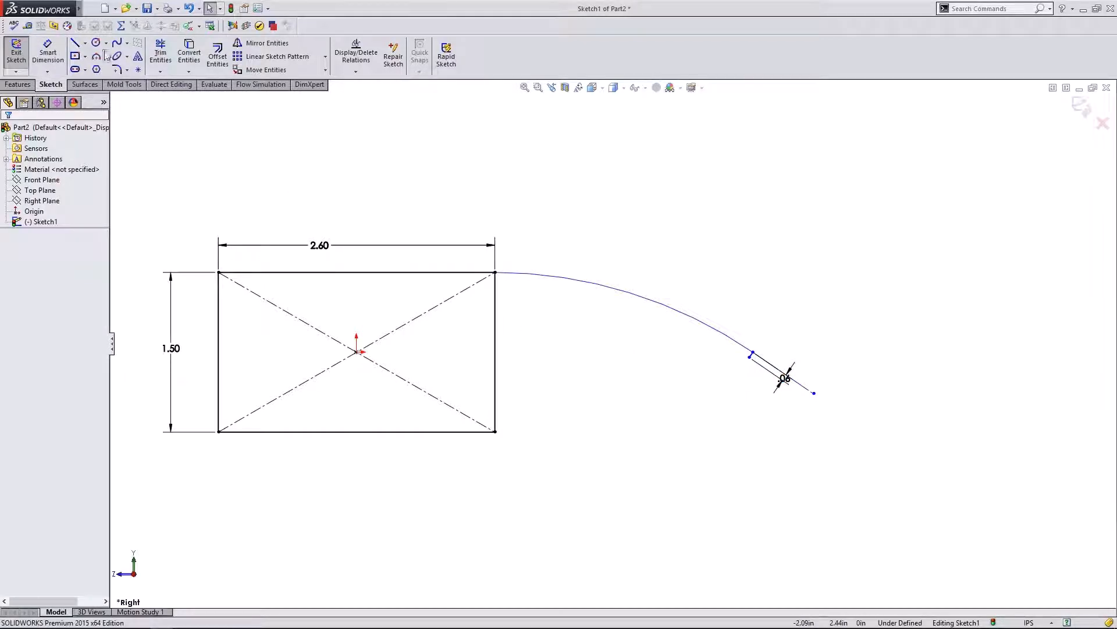
- Draw a 3-point arc from the arm's tip to the rectangle's right edge, bulging along the arm
click(96, 56)
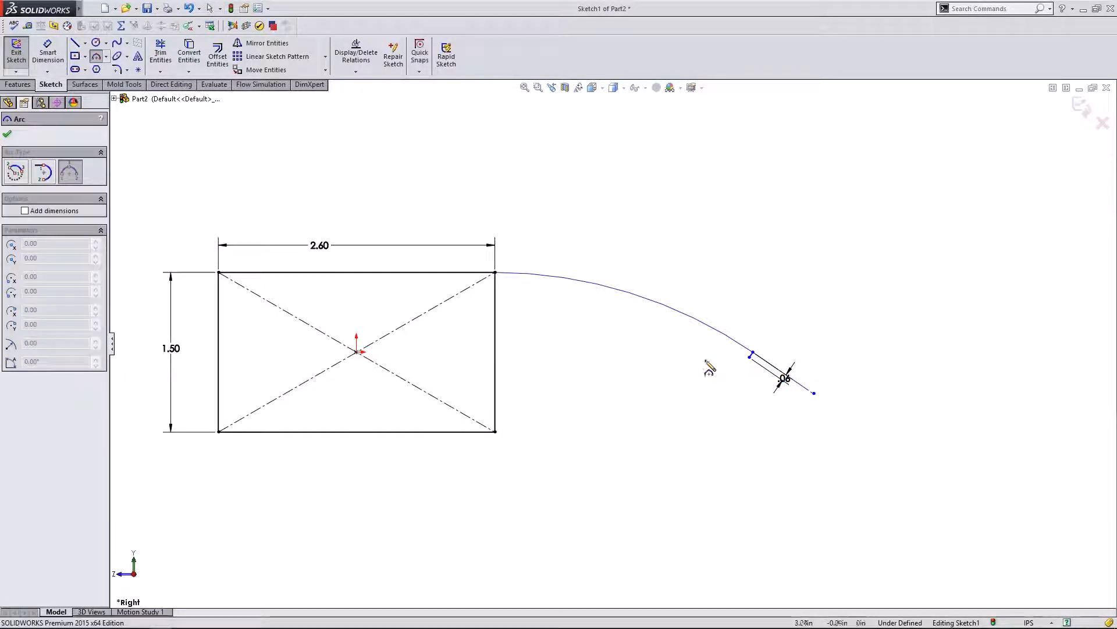
click(750, 354)
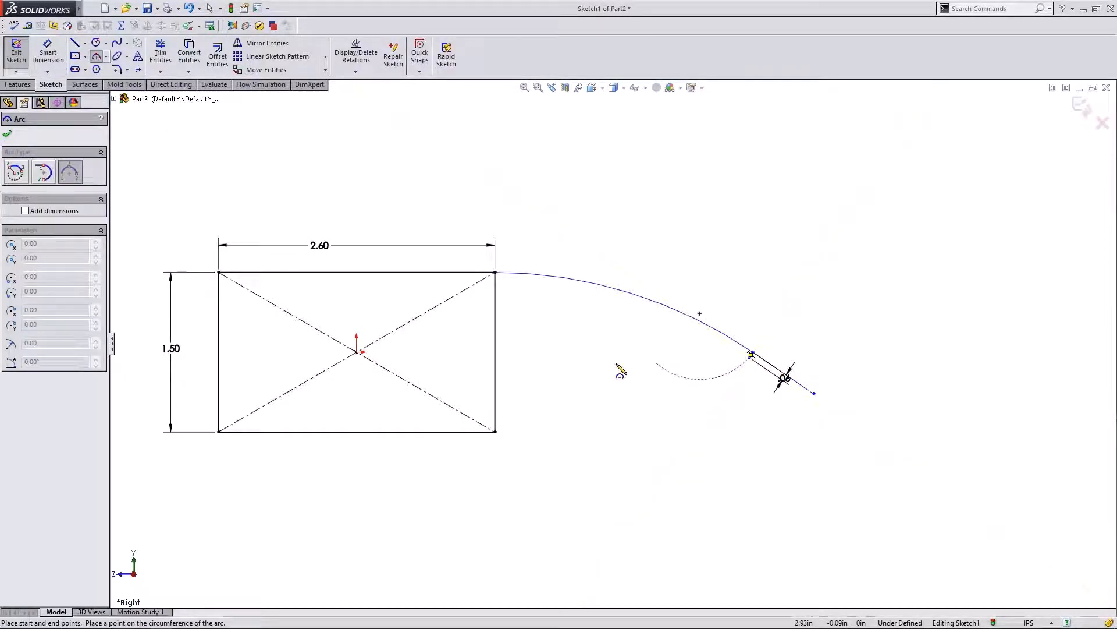
click(496, 325)
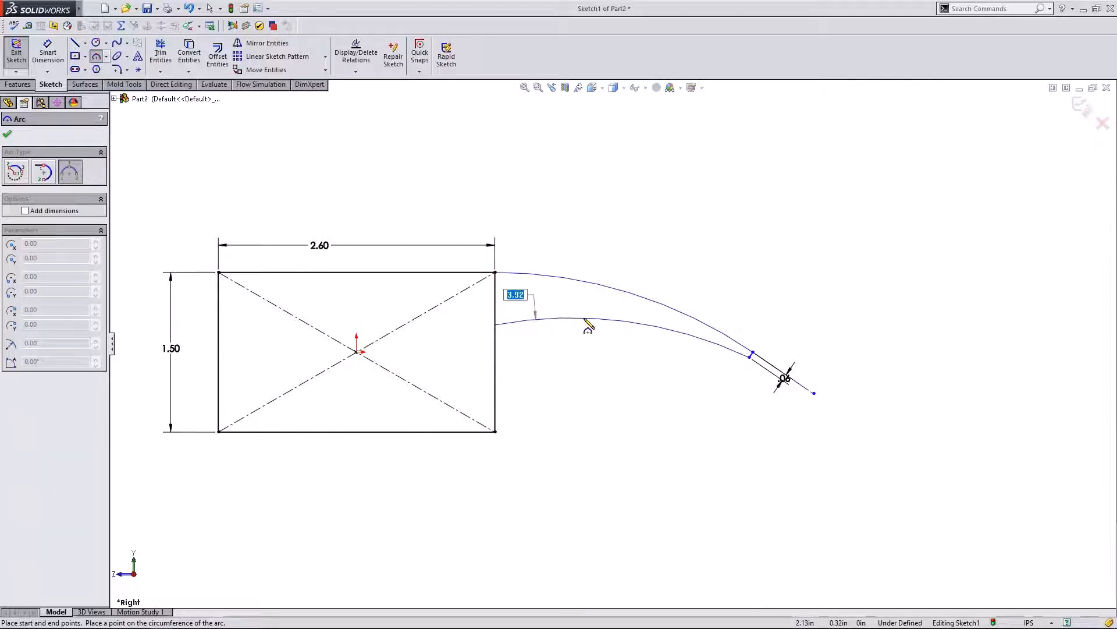
click(580, 326)
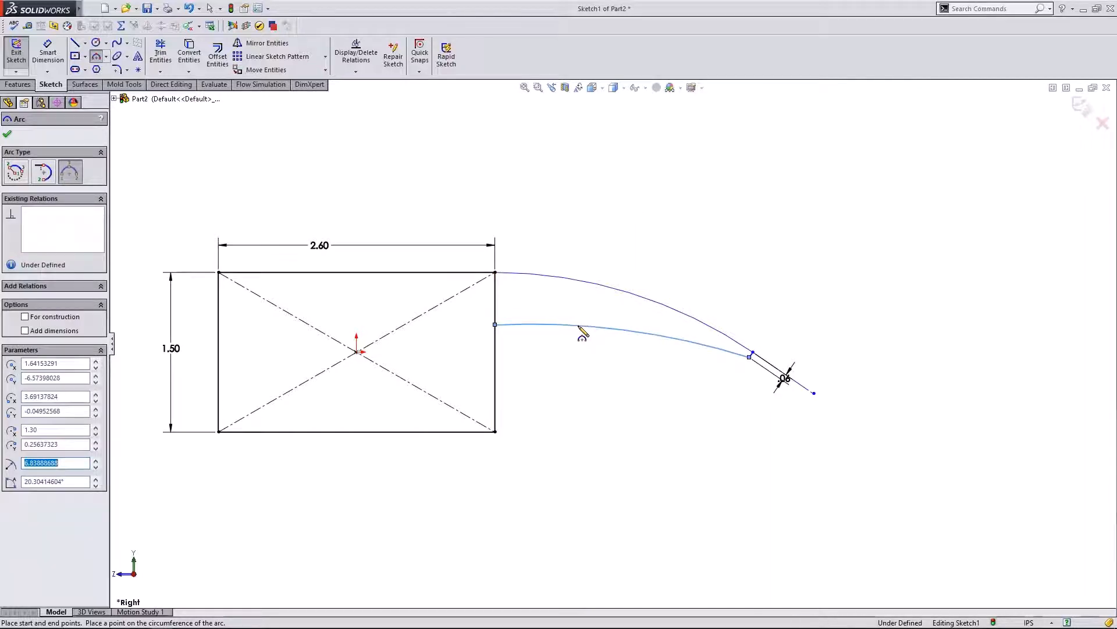
key(Escape)
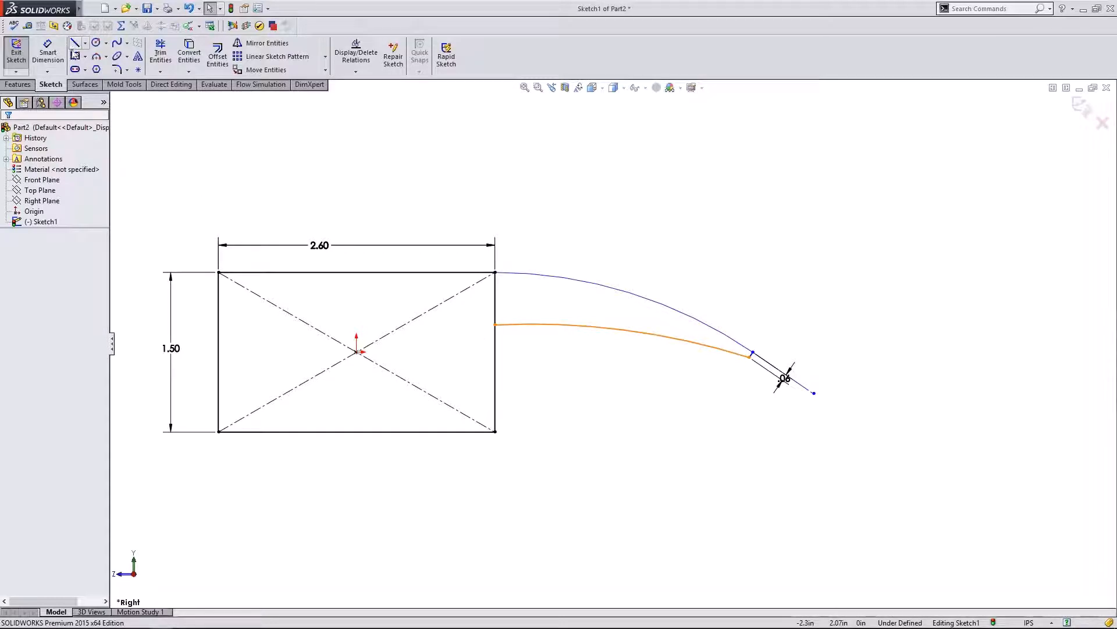
click(75, 43)
- Add a short horizontal construction line at the lower arc's end and make the arc tangent to it
click(496, 326)
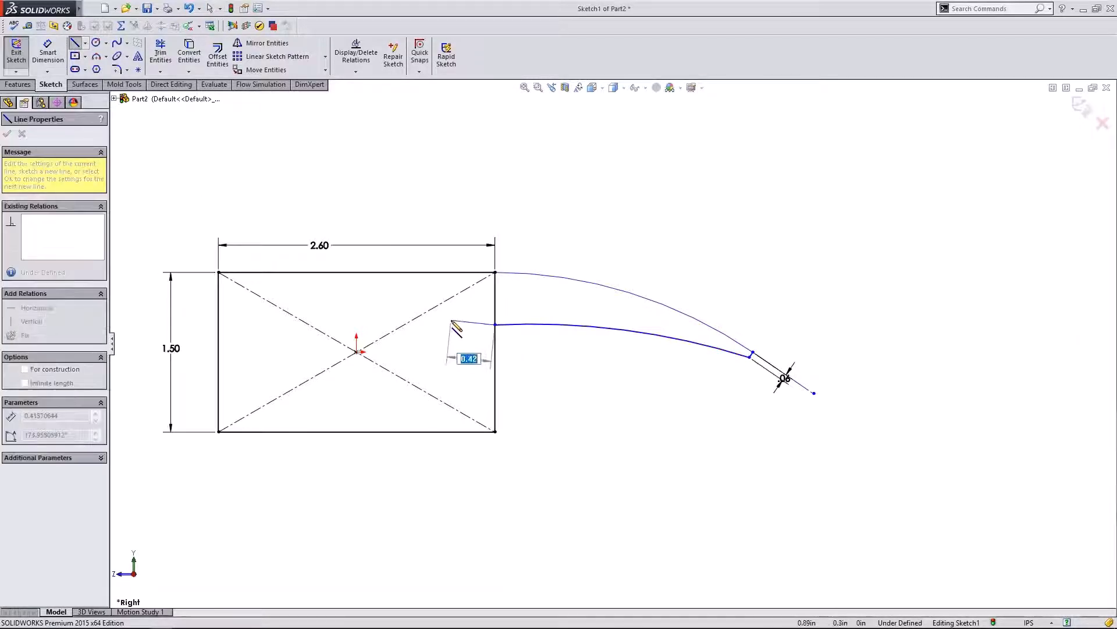
click(450, 324)
key(Escape)
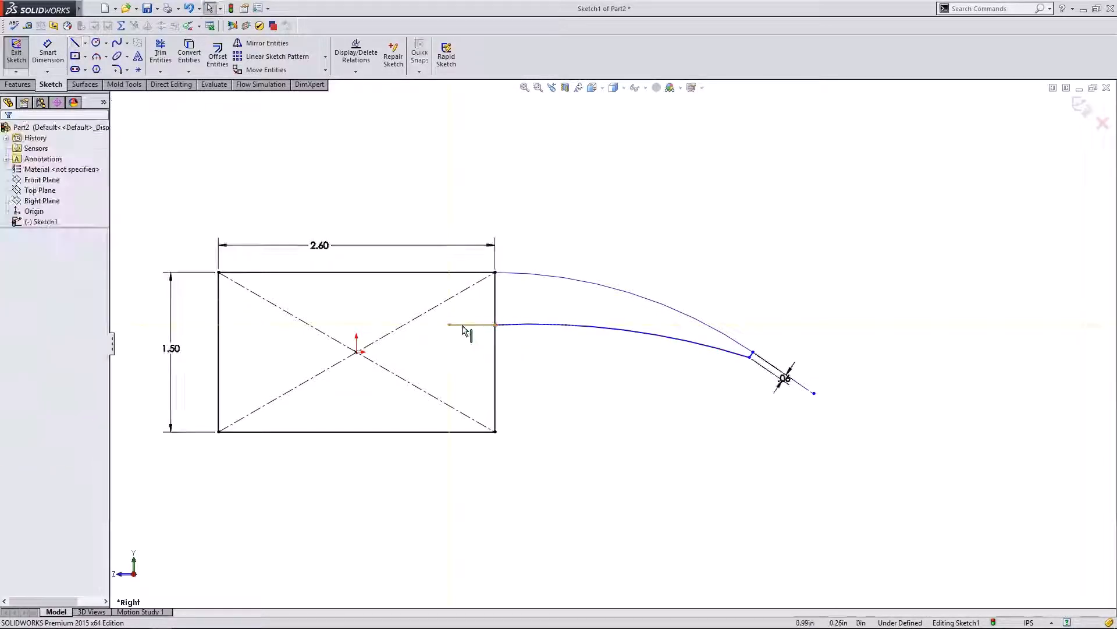
click(466, 324)
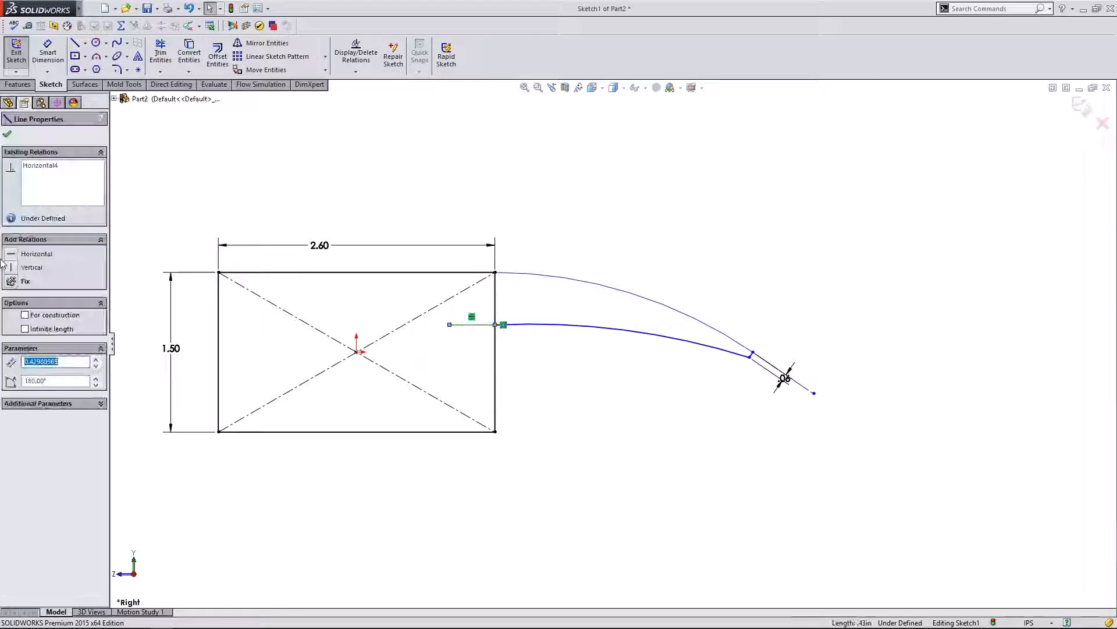
click(628, 393)
click(479, 325)
ctrl+click(582, 327)
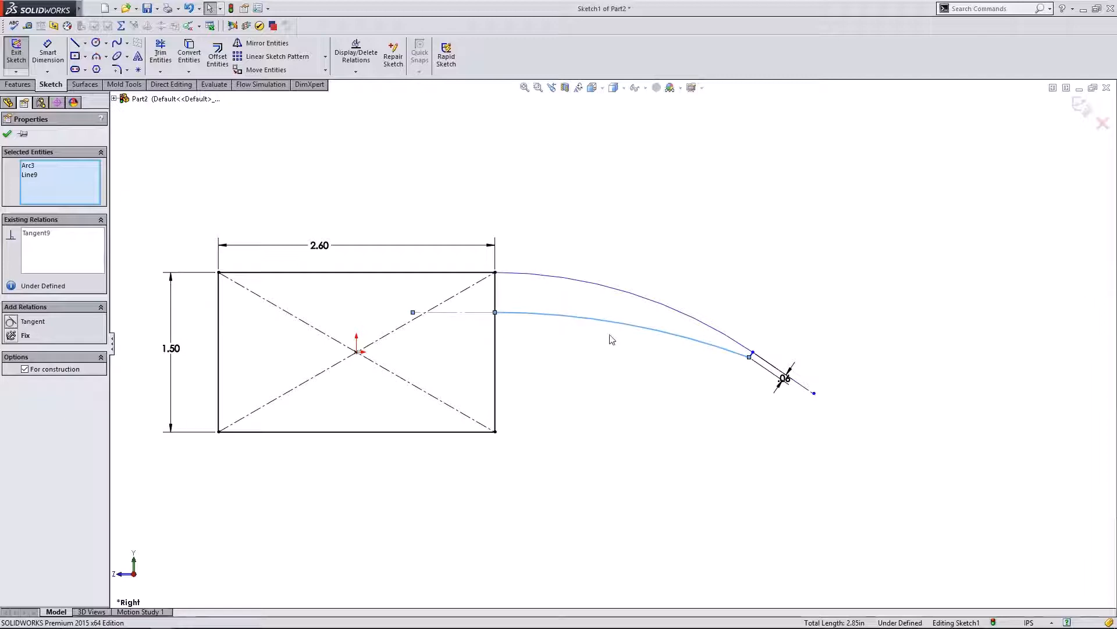
click(620, 379)
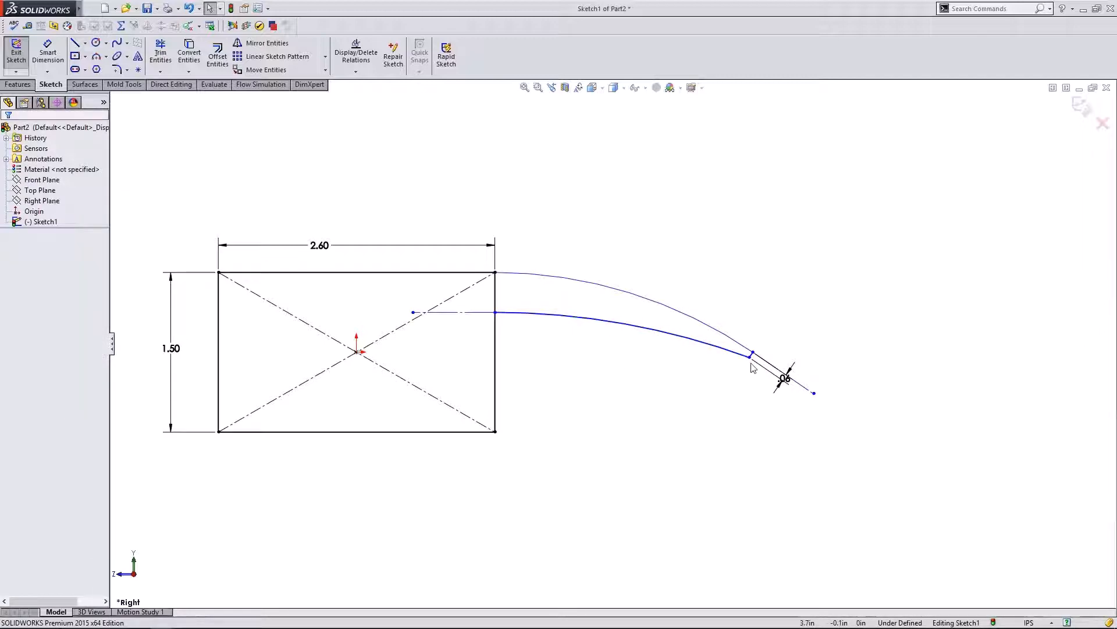
- Drag the arm's tip down and left so both arcs bend more steeply
drag(751, 362, 665, 453)
click(715, 251)
scroll(658, 306, up, 2)
scroll(661, 310, down, 2)
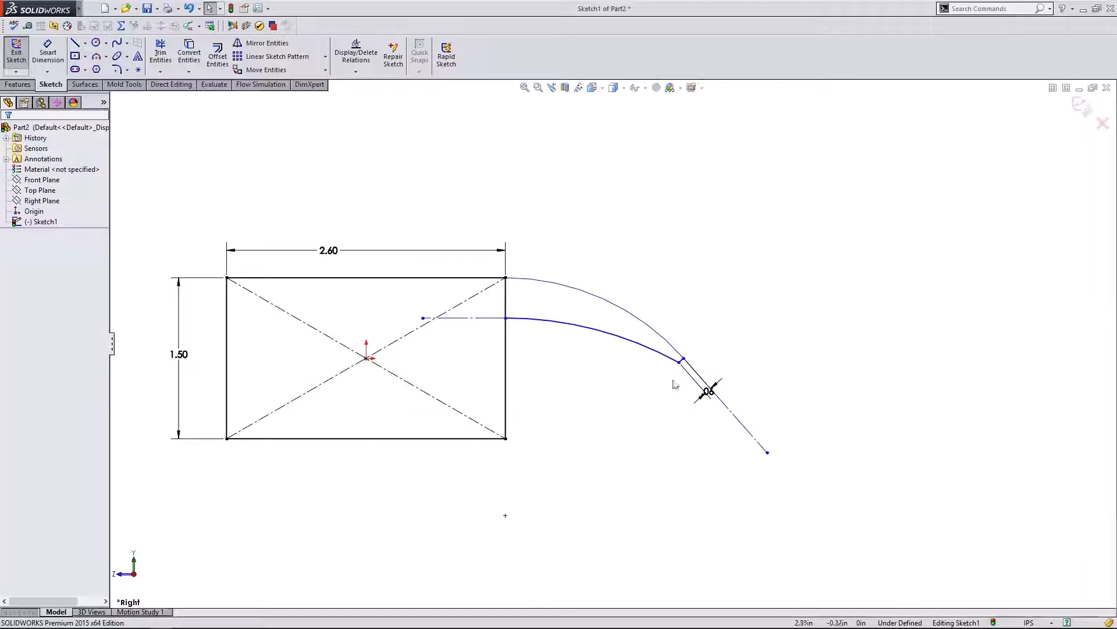
drag(678, 363, 652, 453)
click(661, 270)
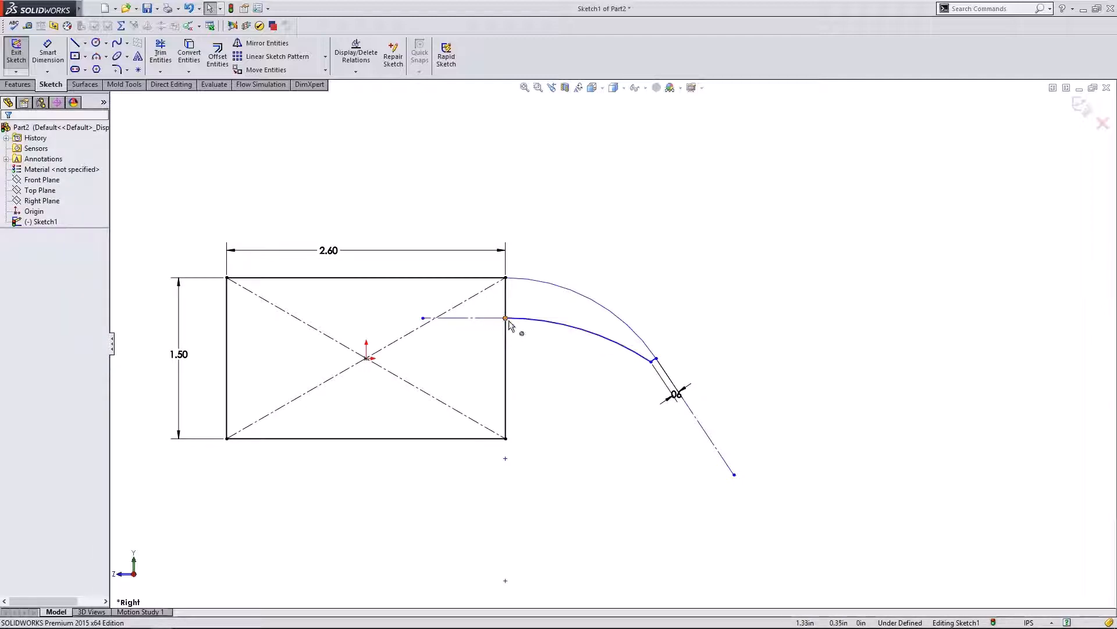
- Dimension the lower arc's start 0.375 in below the rectangle's top right corner
click(58, 73)
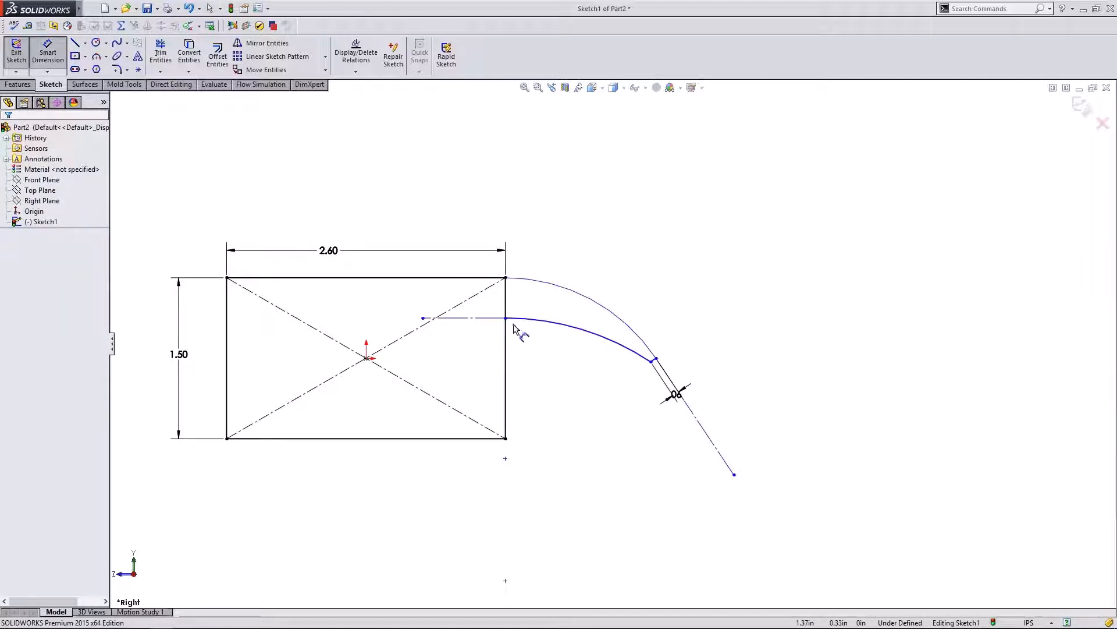
click(505, 318)
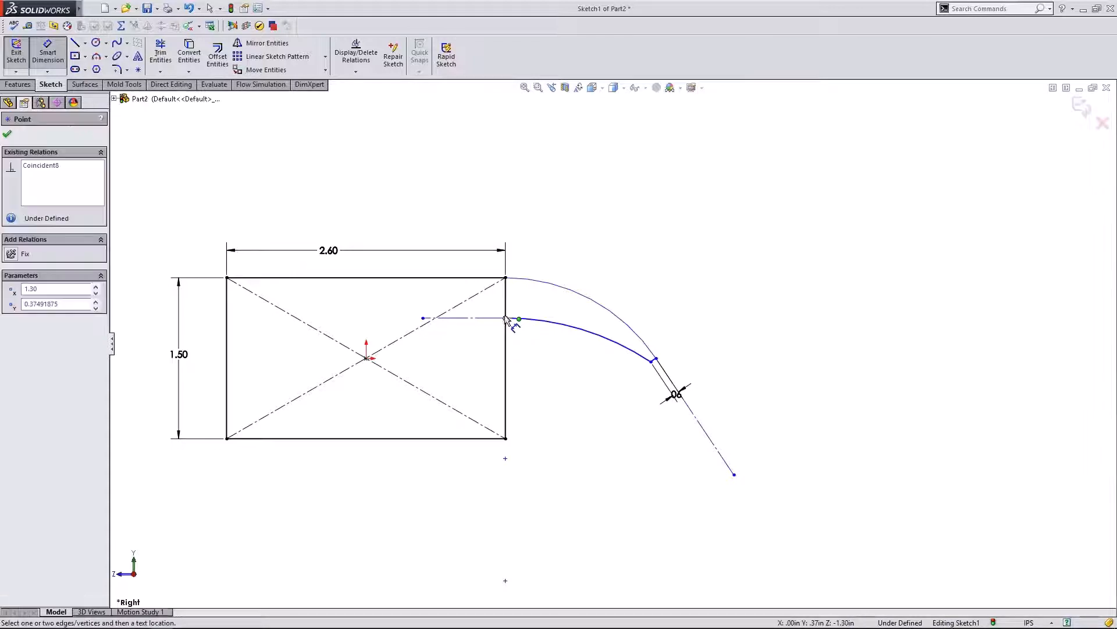
click(506, 278)
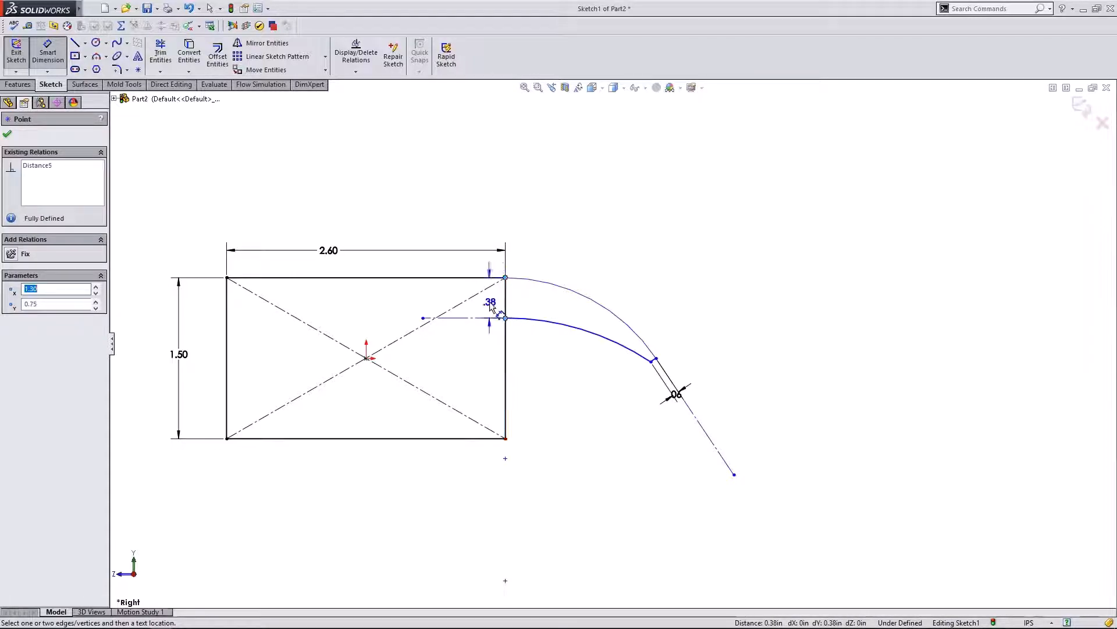
click(491, 307)
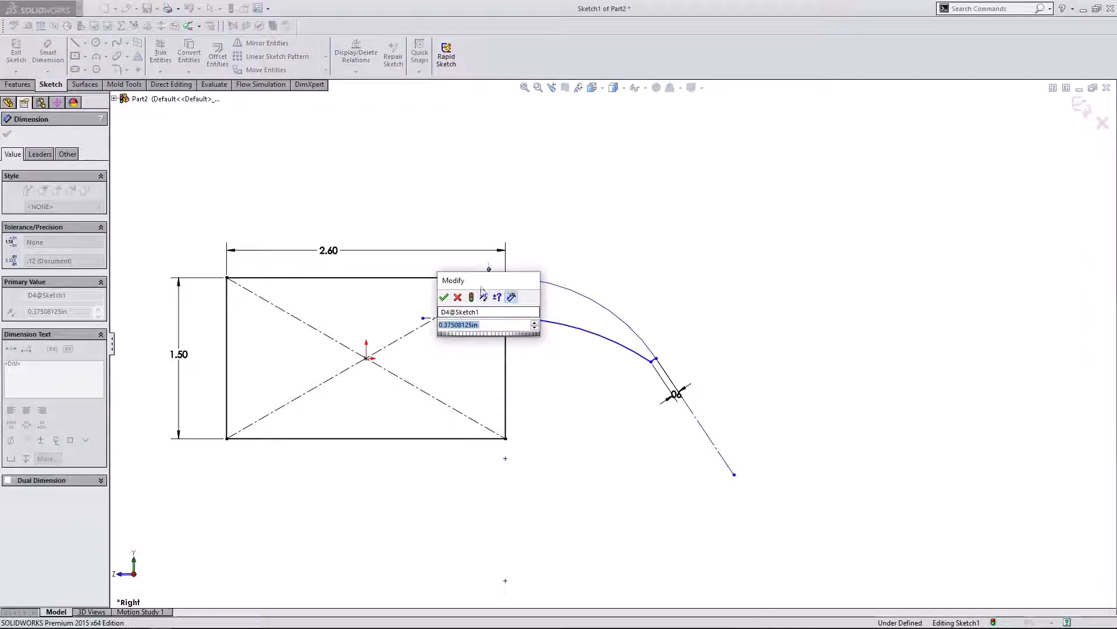
drag(483, 285, 654, 240)
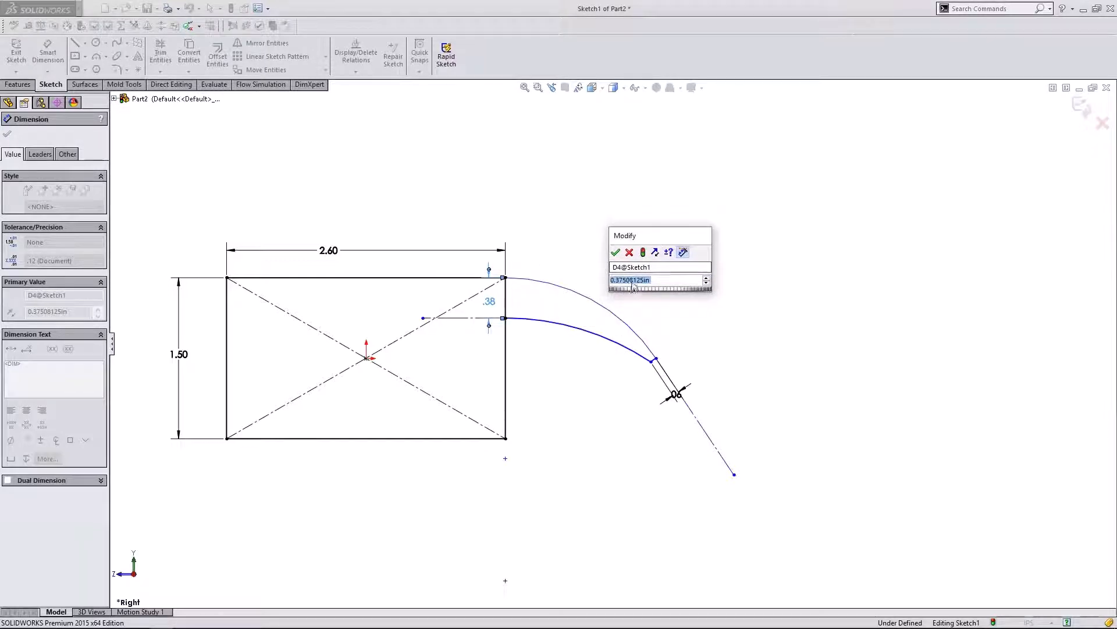
click(653, 280)
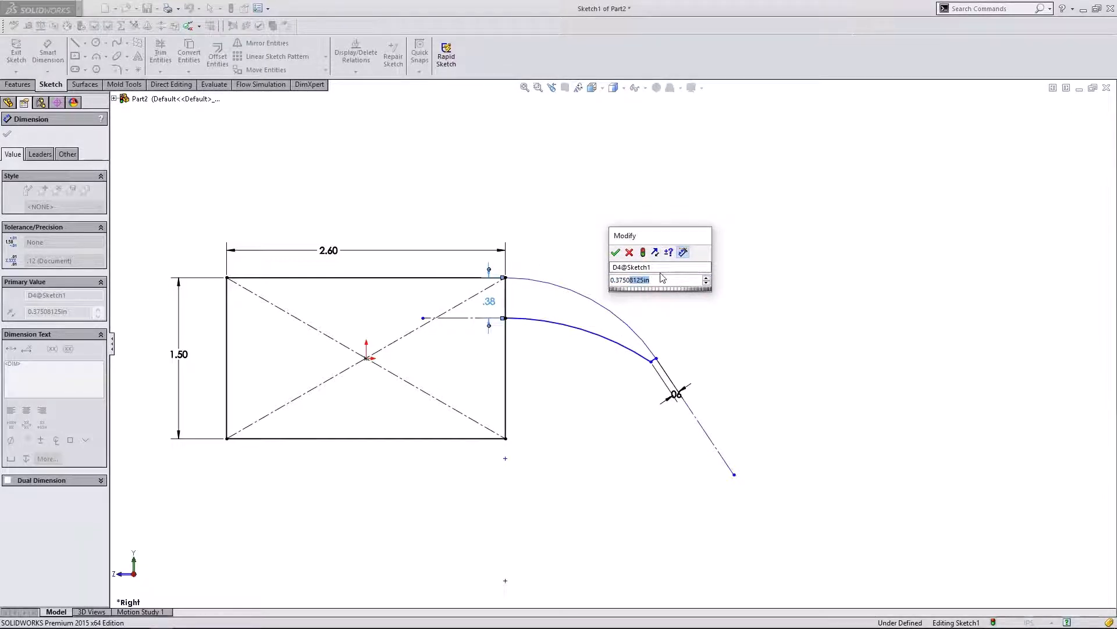
key(BackSpace)
click(616, 252)
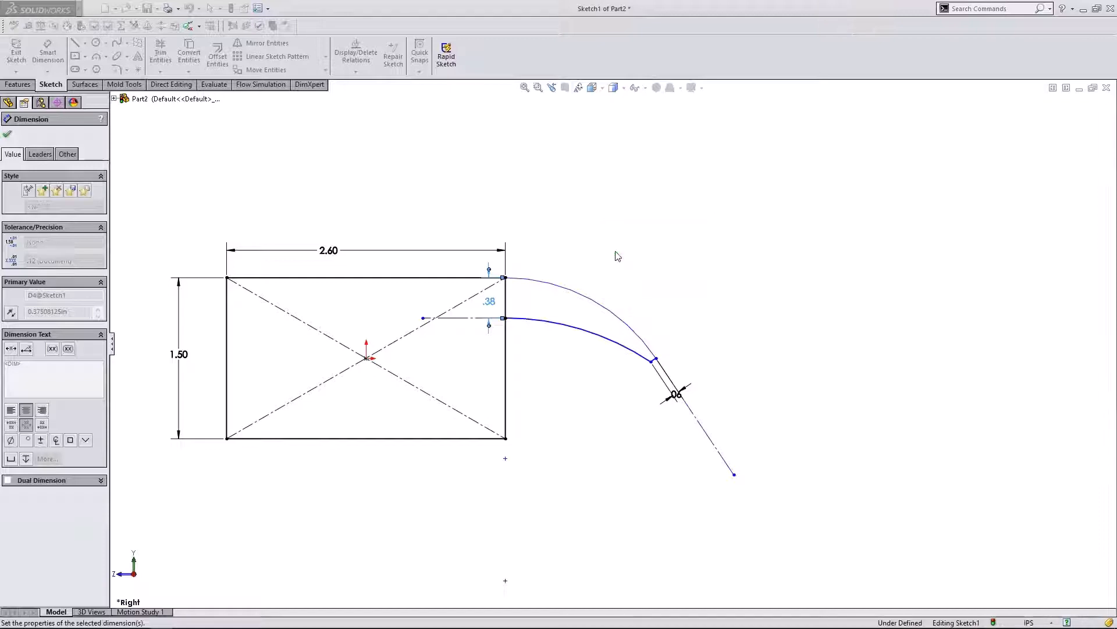
click(14, 135)
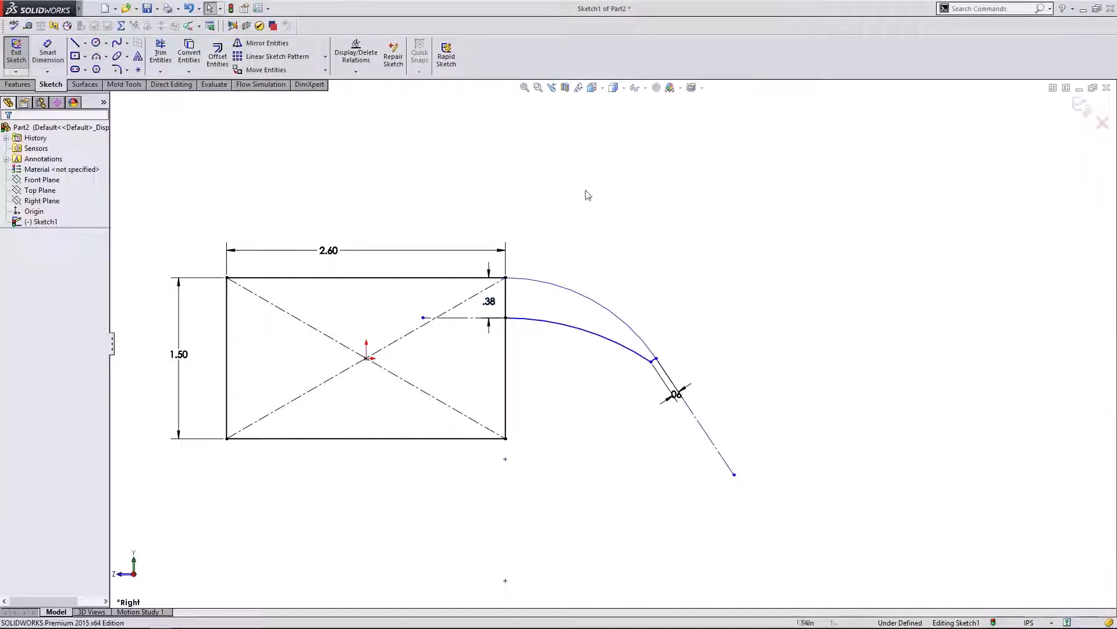
- Fit the sketch in view and pull the arm's tip to the right, flattening the arcs
scroll(546, 318, down, 1)
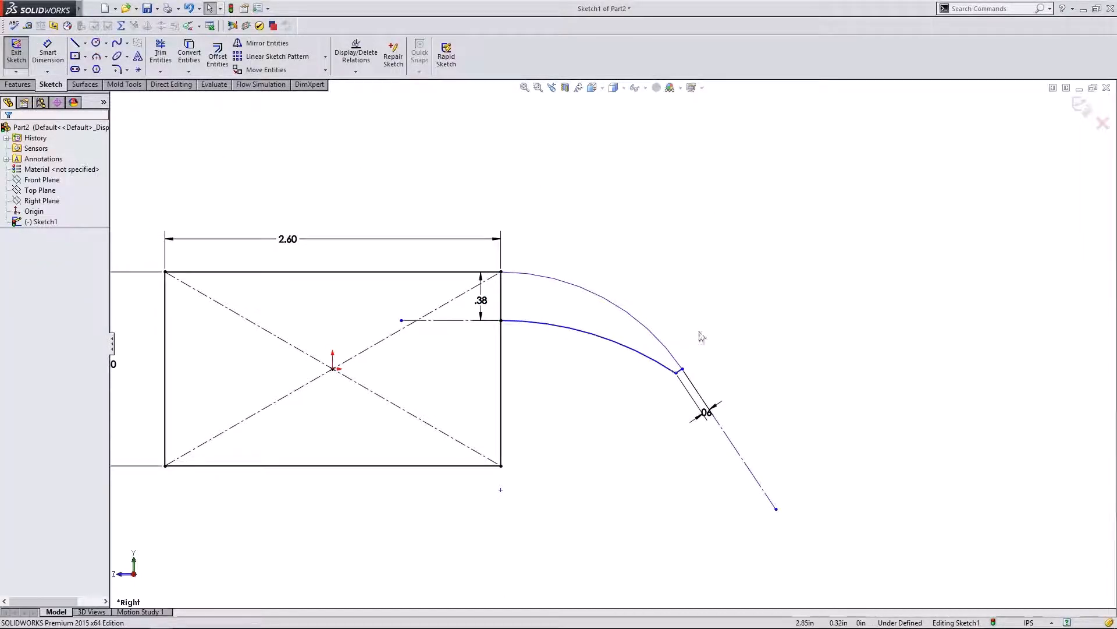
key(f)
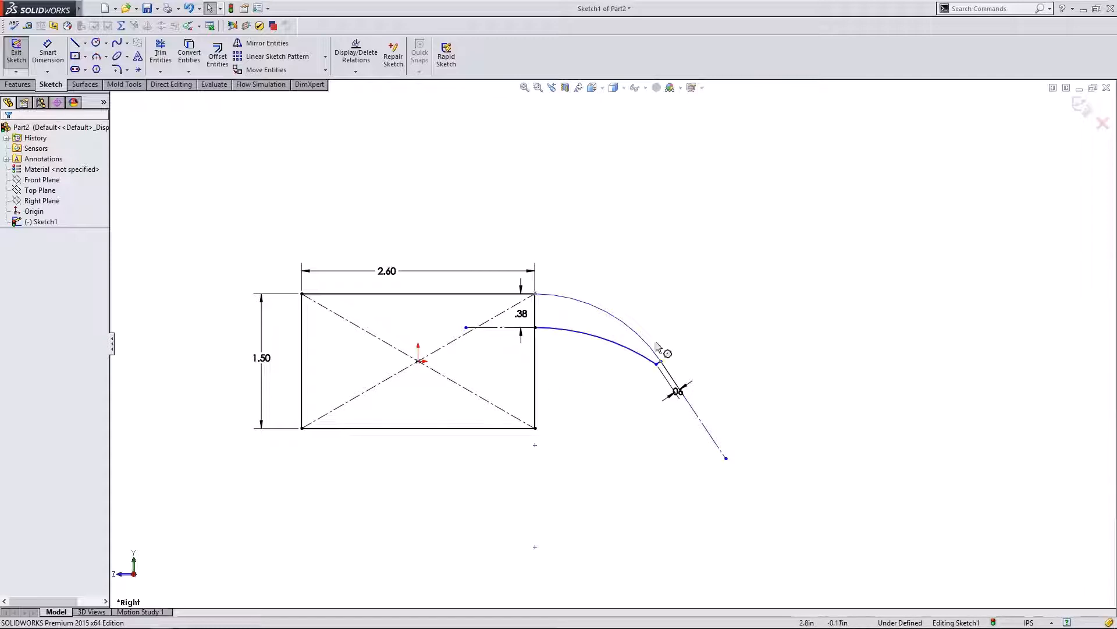
mouse_move(664, 365)
mouse_down()
mouse_move(718, 366)
mouse_move(698, 363)
mouse_move(752, 337)
mouse_up()
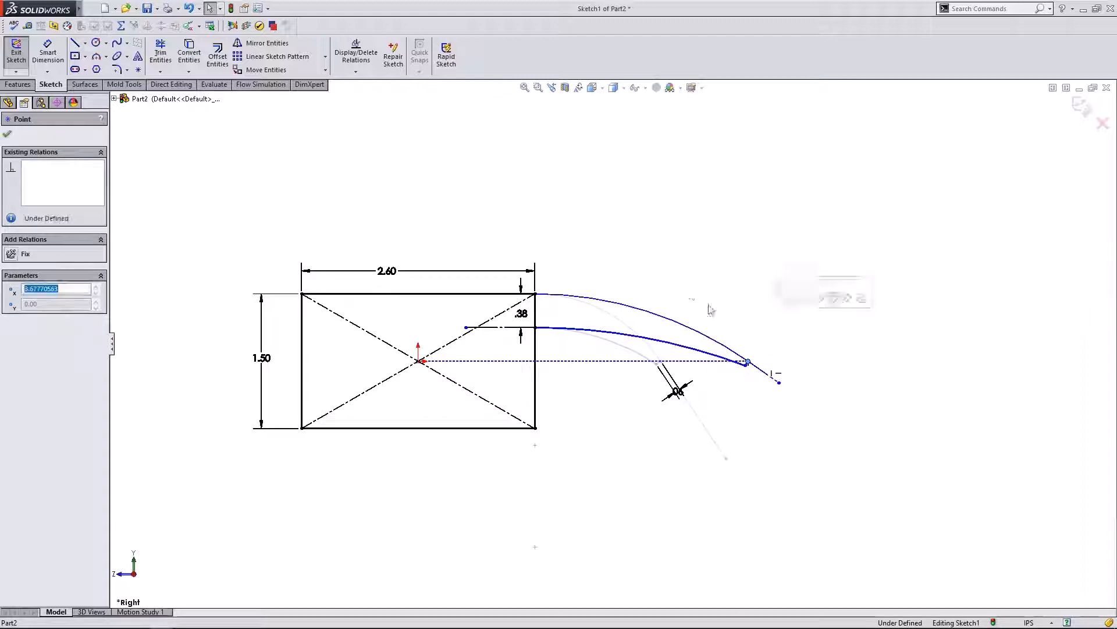
click(661, 280)
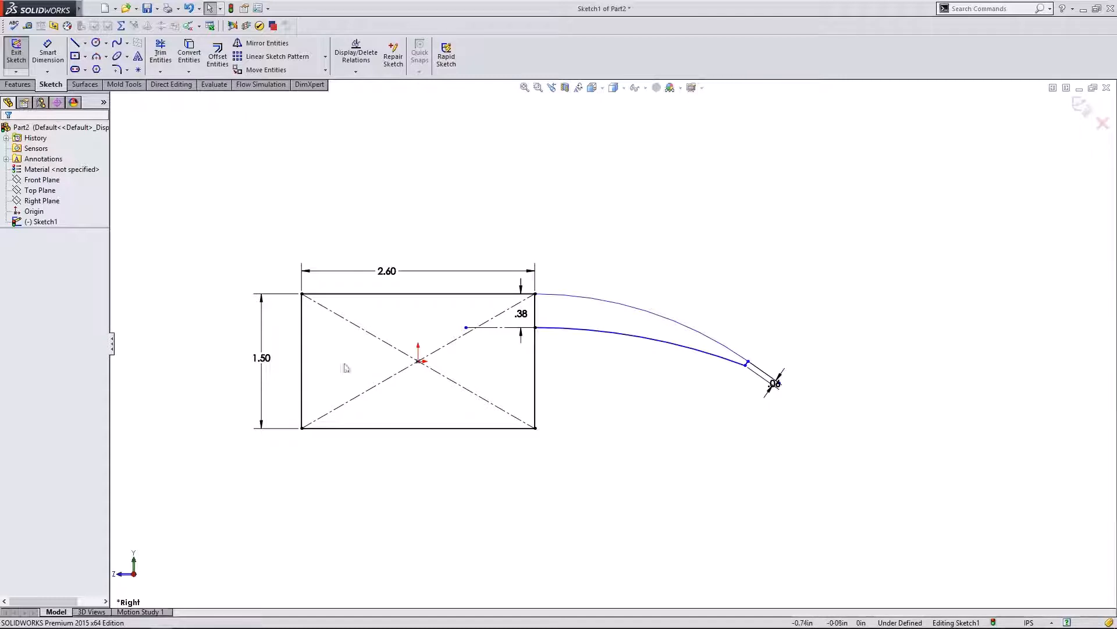
- Draw two L-shaped notch lines boxing off small blocks at the rectangle's bottom corners
click(75, 43)
click(302, 374)
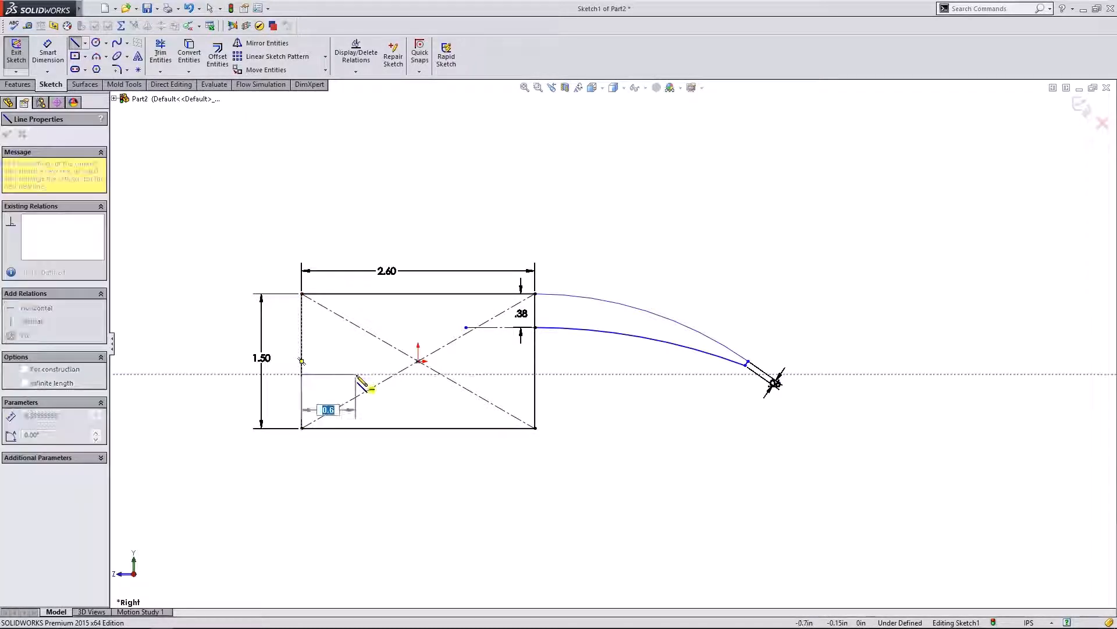
click(356, 374)
click(356, 427)
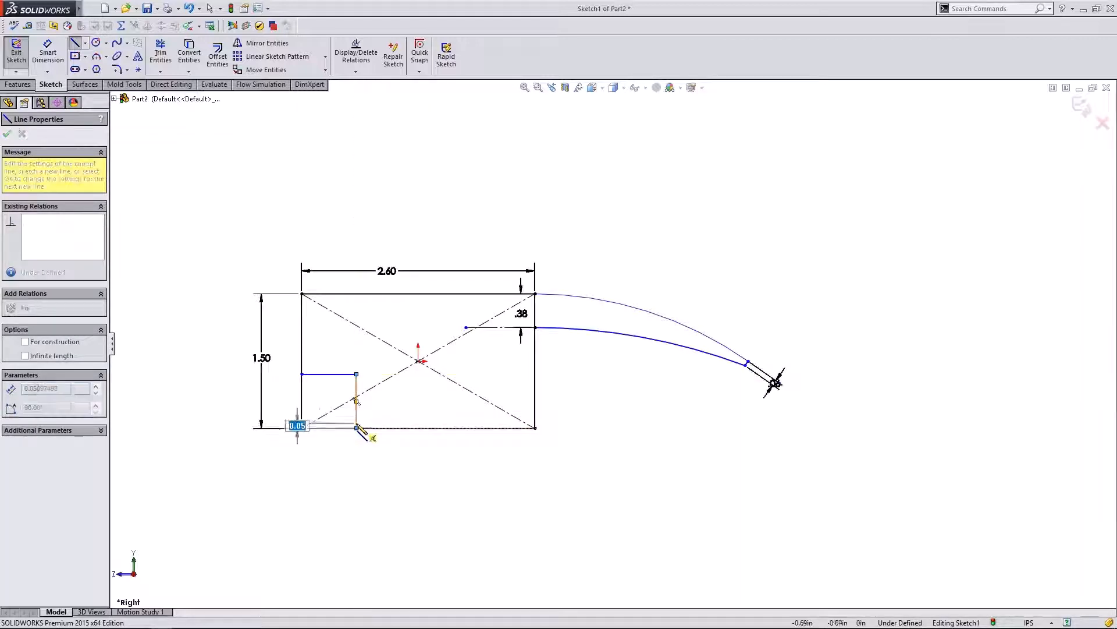
key(Escape)
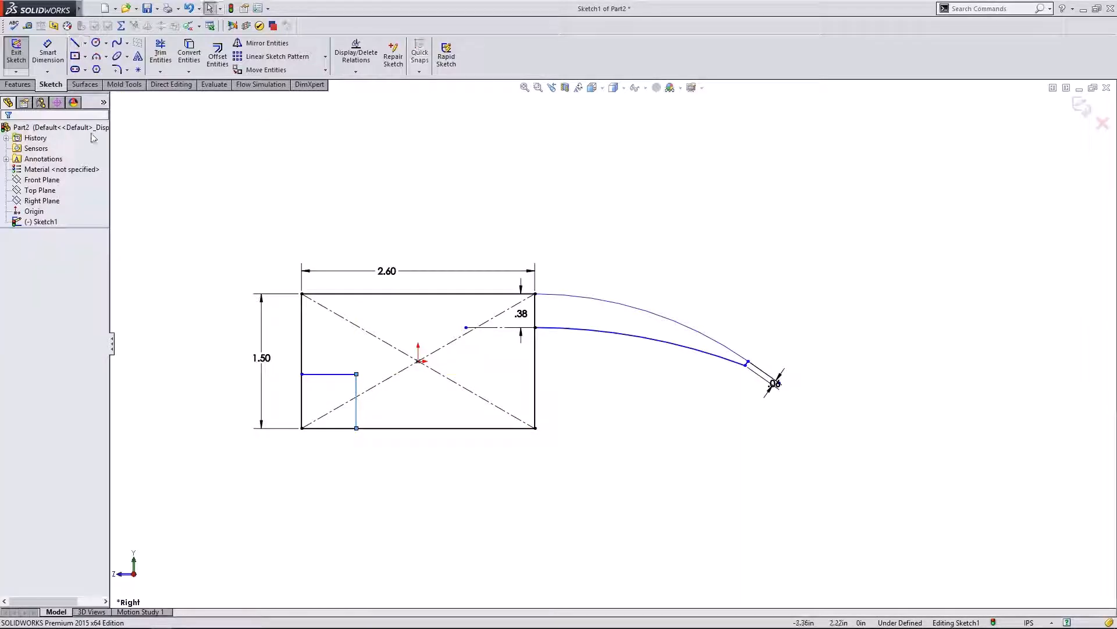
click(75, 43)
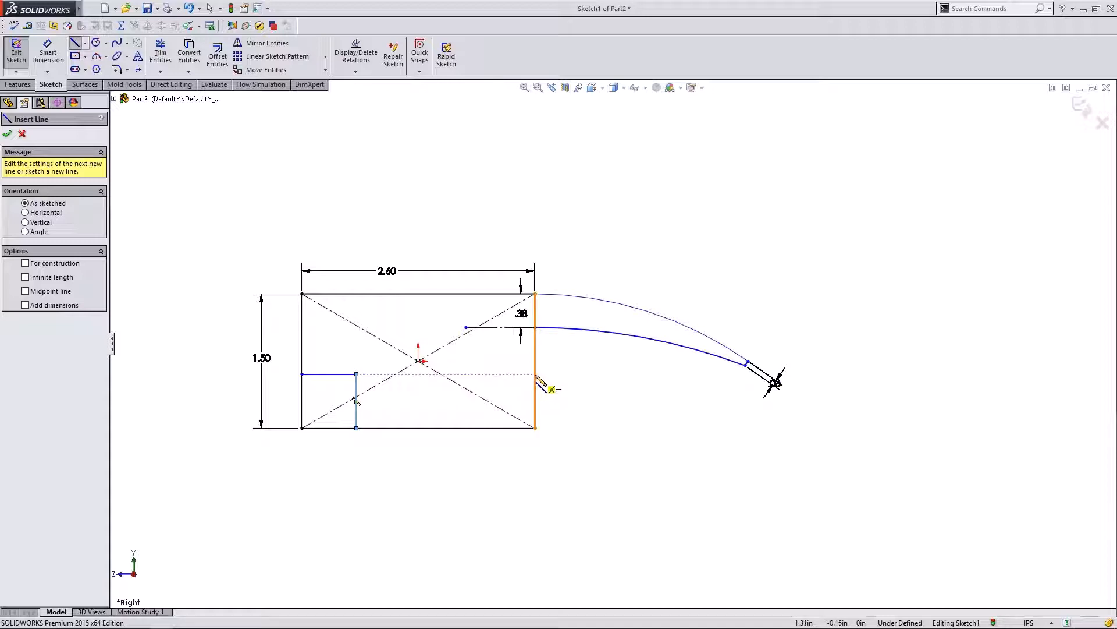
click(535, 374)
click(481, 373)
click(482, 428)
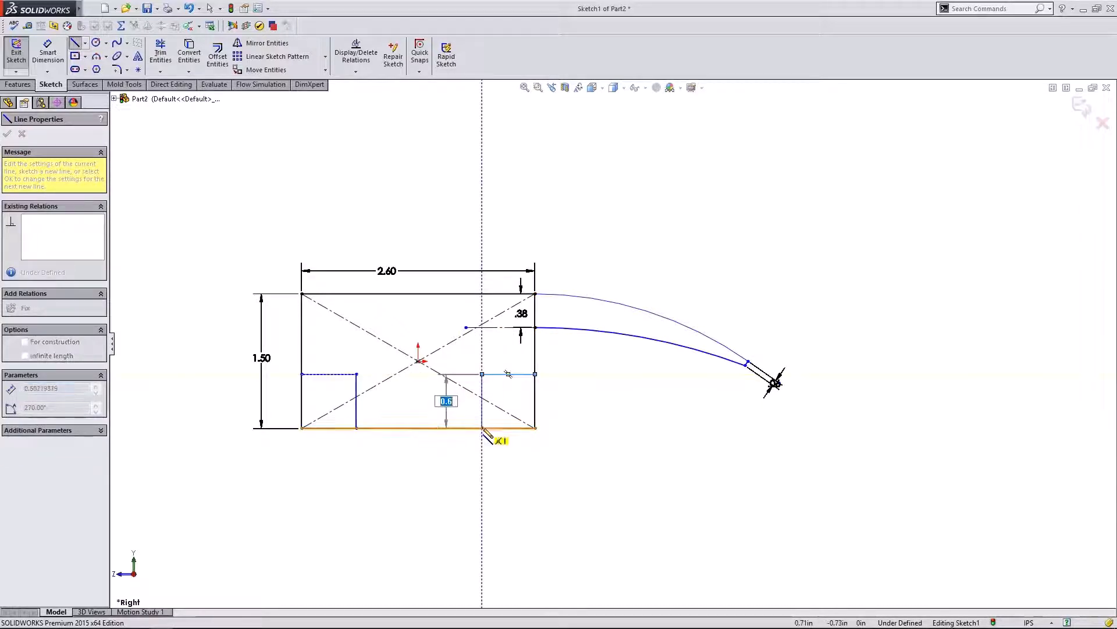
key(Escape)
- Make both notch top lines horizontal and drag them slightly lower to the same level
click(492, 375)
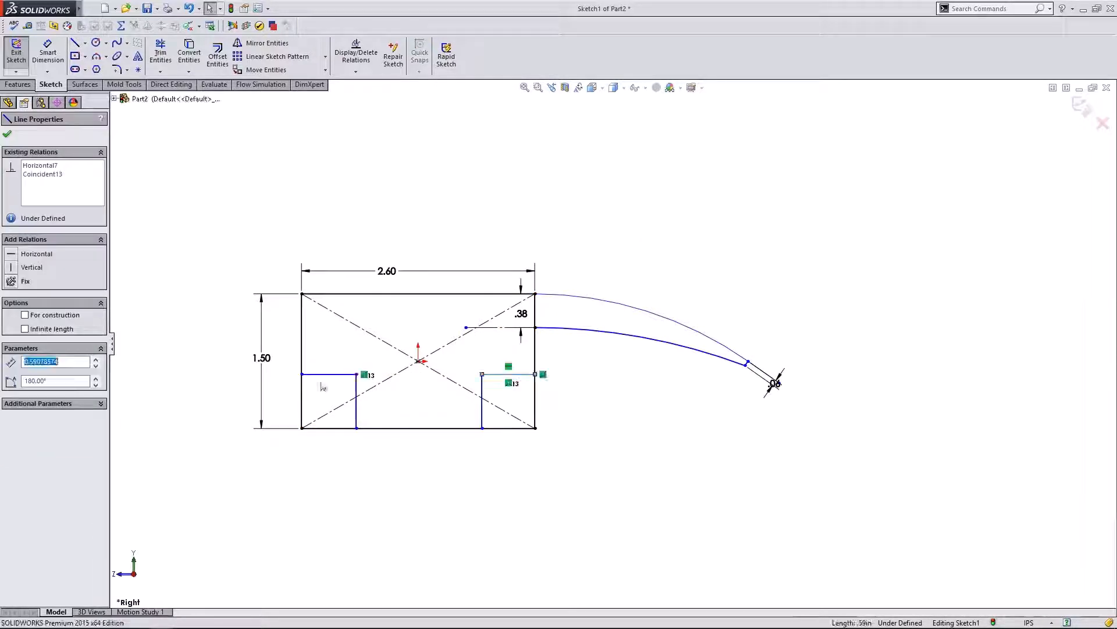
ctrl+click(325, 375)
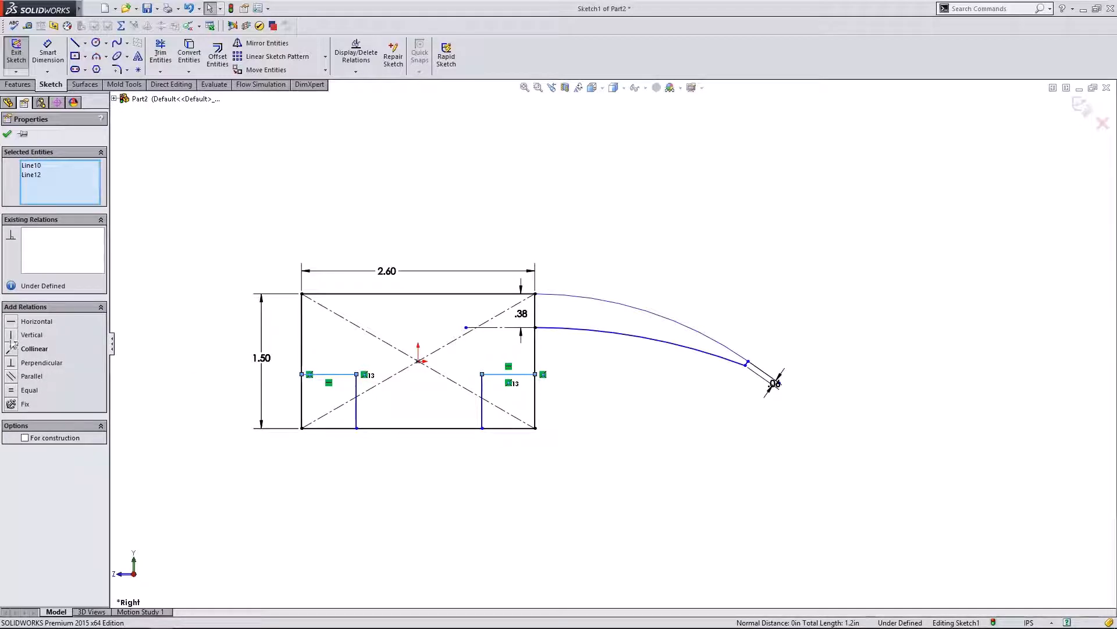
click(12, 320)
click(387, 367)
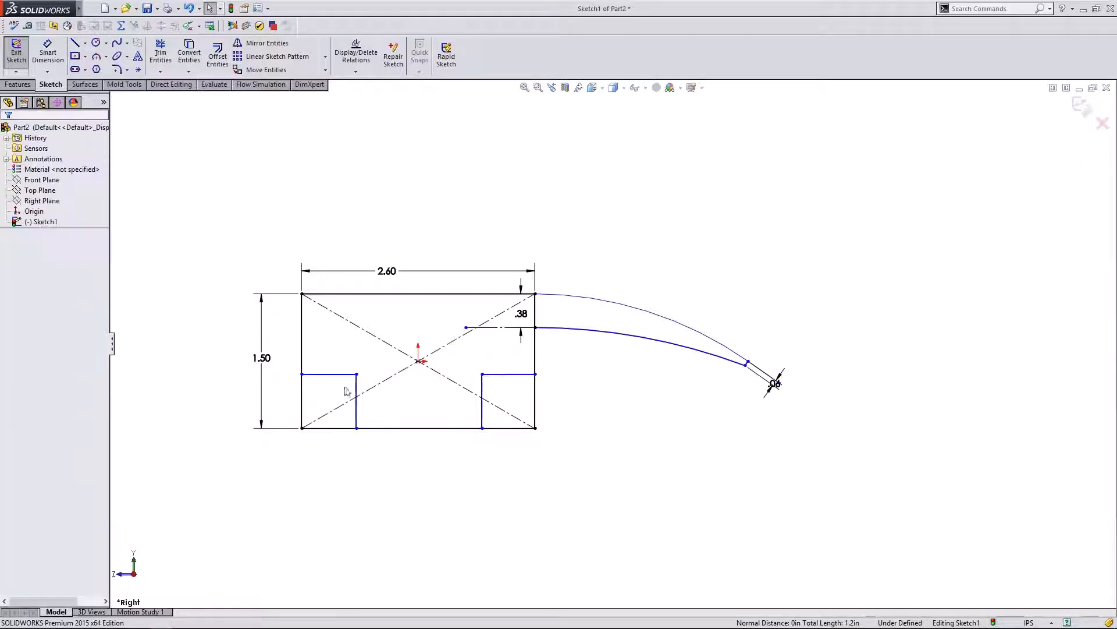
mouse_move(343, 374)
mouse_down()
mouse_move(342, 348)
mouse_move(339, 392)
mouse_move(339, 371)
mouse_move(334, 392)
mouse_move(334, 382)
mouse_up()
click(279, 377)
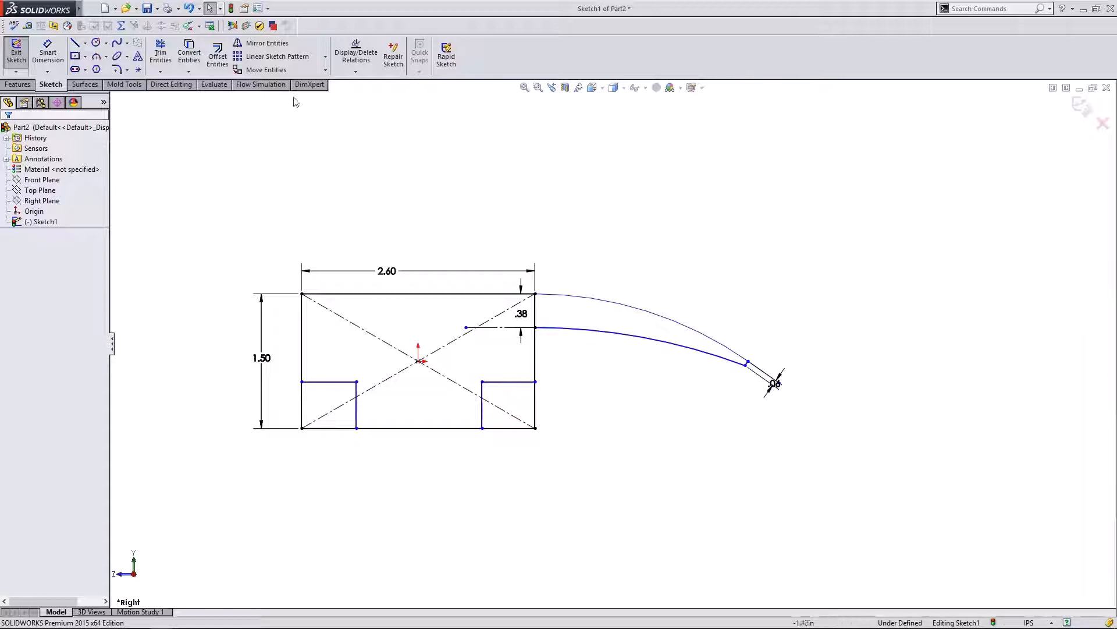
click(326, 59)
click(327, 58)
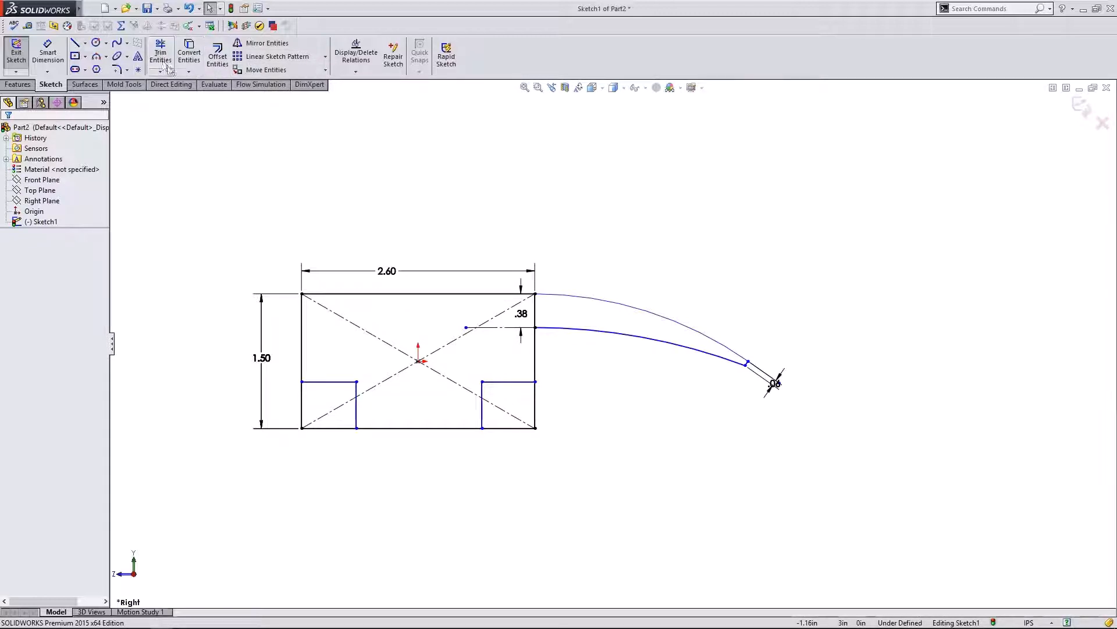
- Power-trim the lower-left and lower-right corner segments away from the rectangle
click(165, 65)
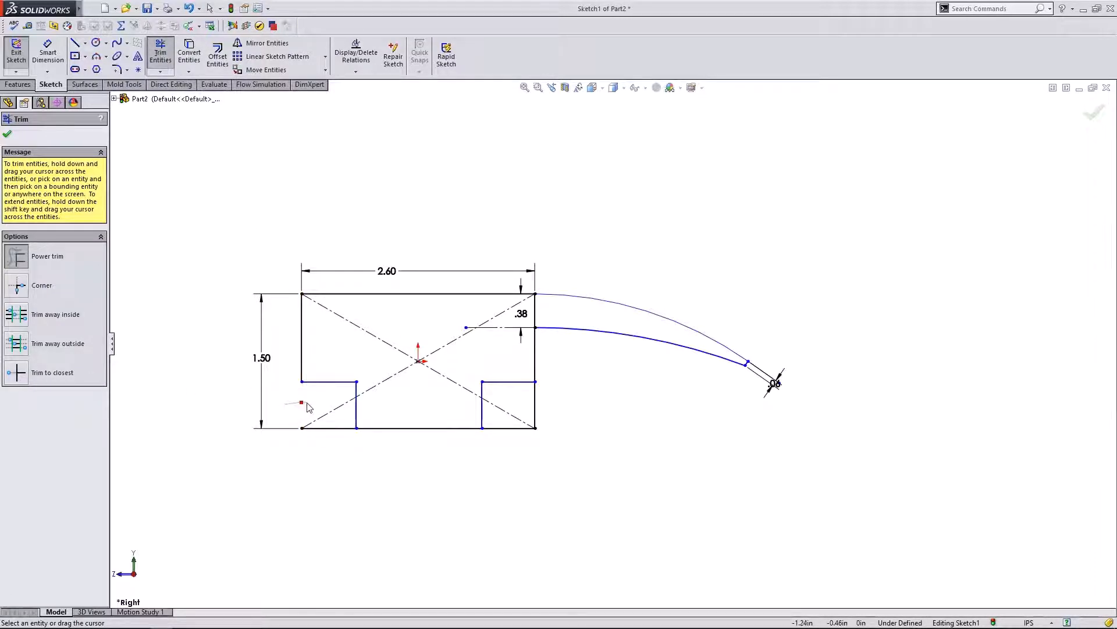
drag(308, 408, 317, 430)
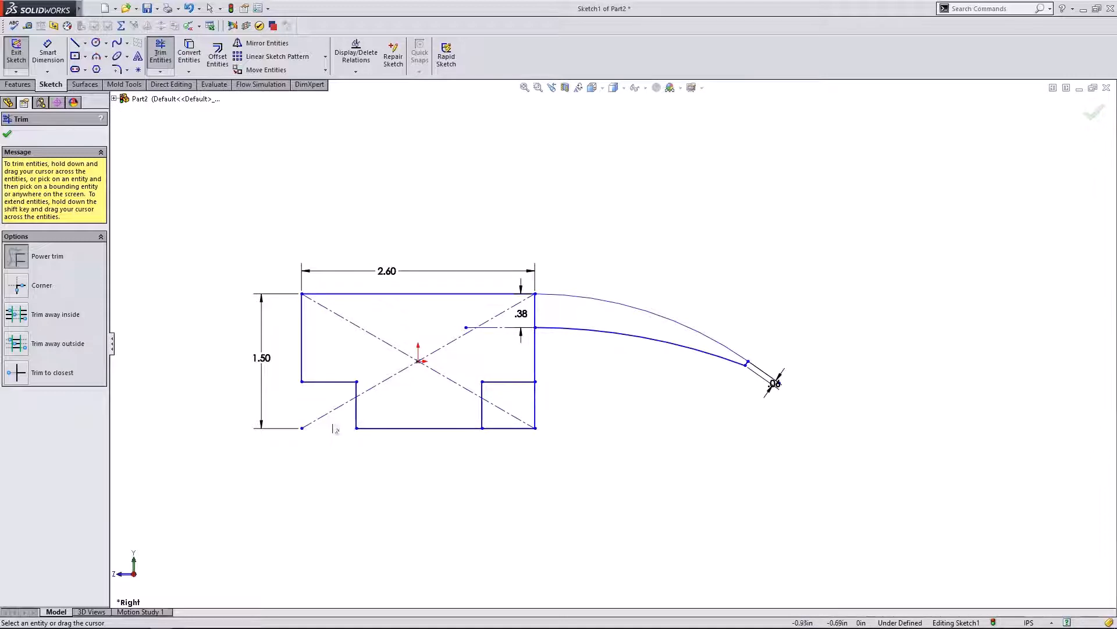
mouse_move(504, 438)
mouse_down()
mouse_move(556, 416)
mouse_move(538, 411)
mouse_up()
click(5, 137)
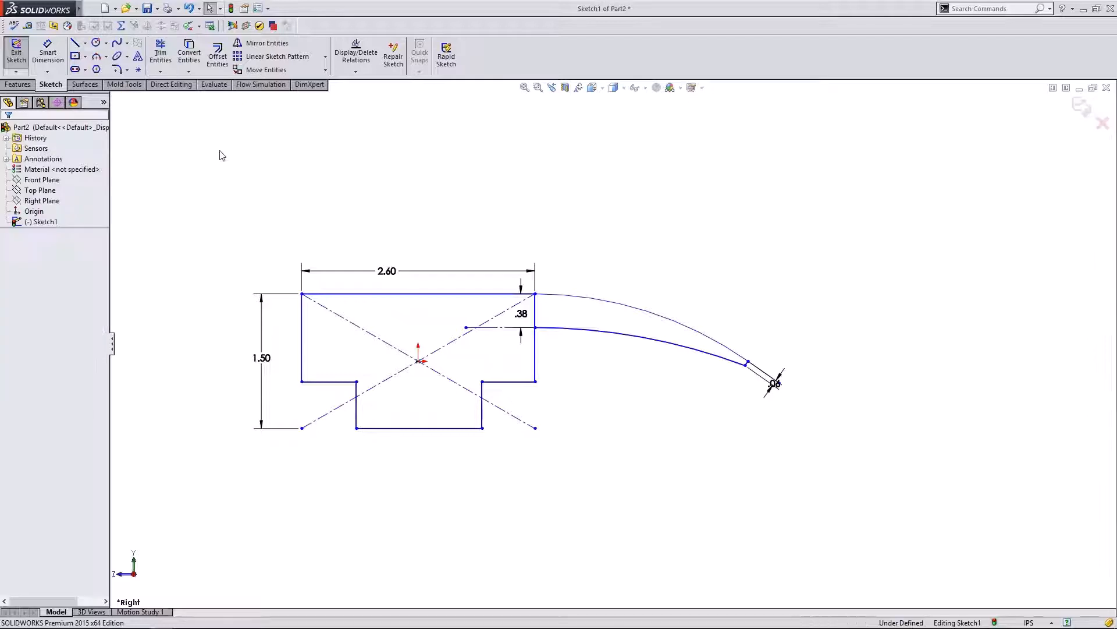
- Return to the Right view and drag the step ledge line slightly lower
scroll(411, 296, up, 1)
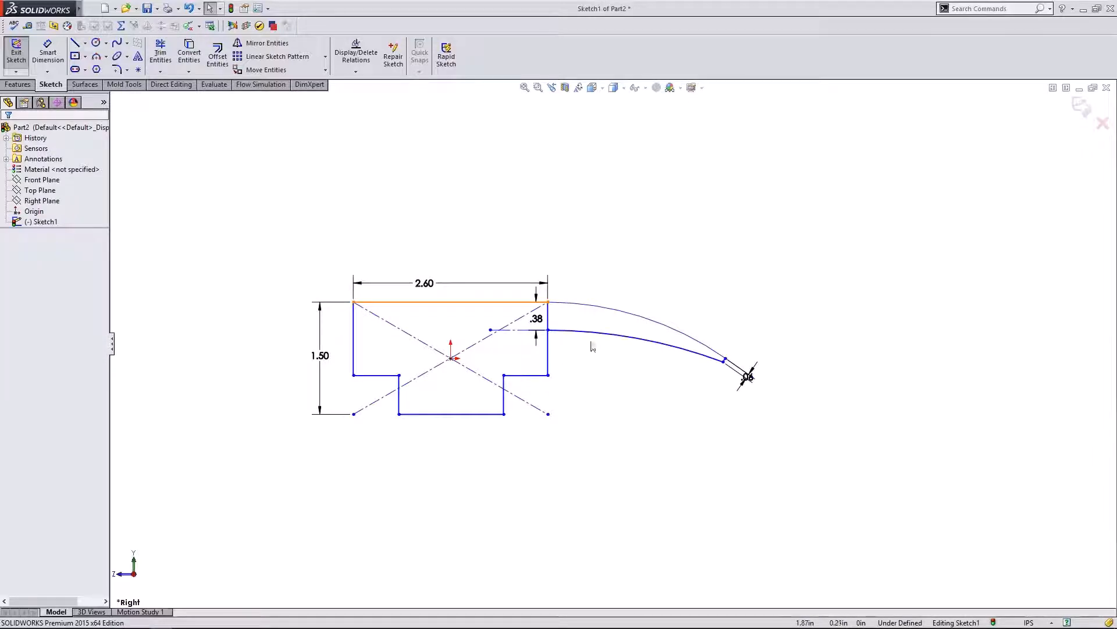
scroll(596, 377, down, 1)
scroll(452, 354, up, 2)
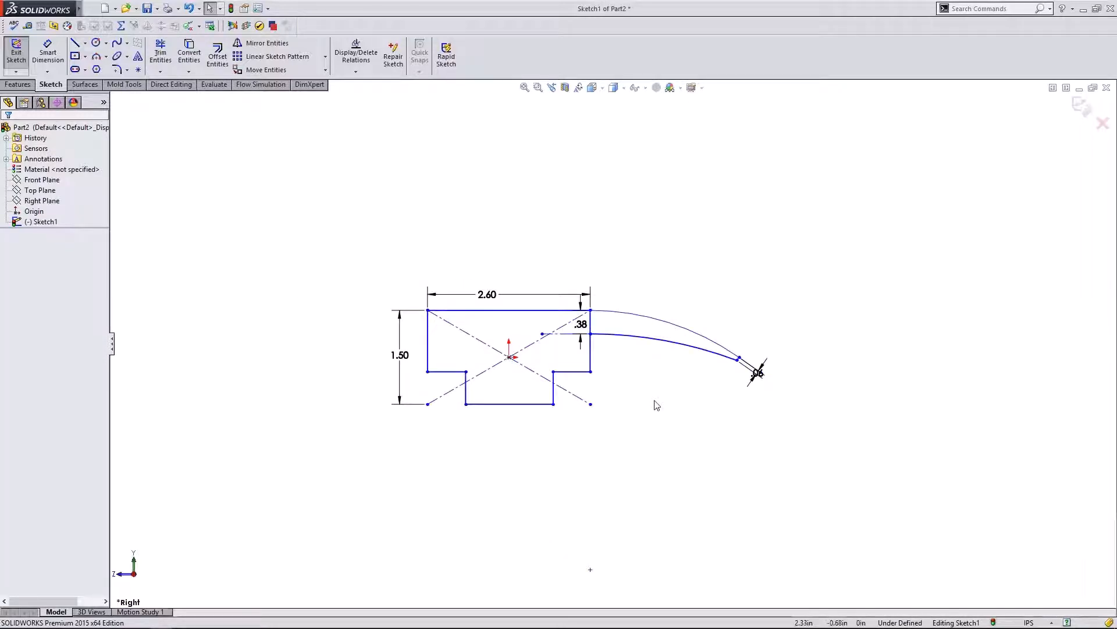
mouse_move(654, 402)
middle_down()
mouse_move(691, 404)
mouse_move(601, 396)
mouse_move(652, 405)
middle_up()
click(135, 576)
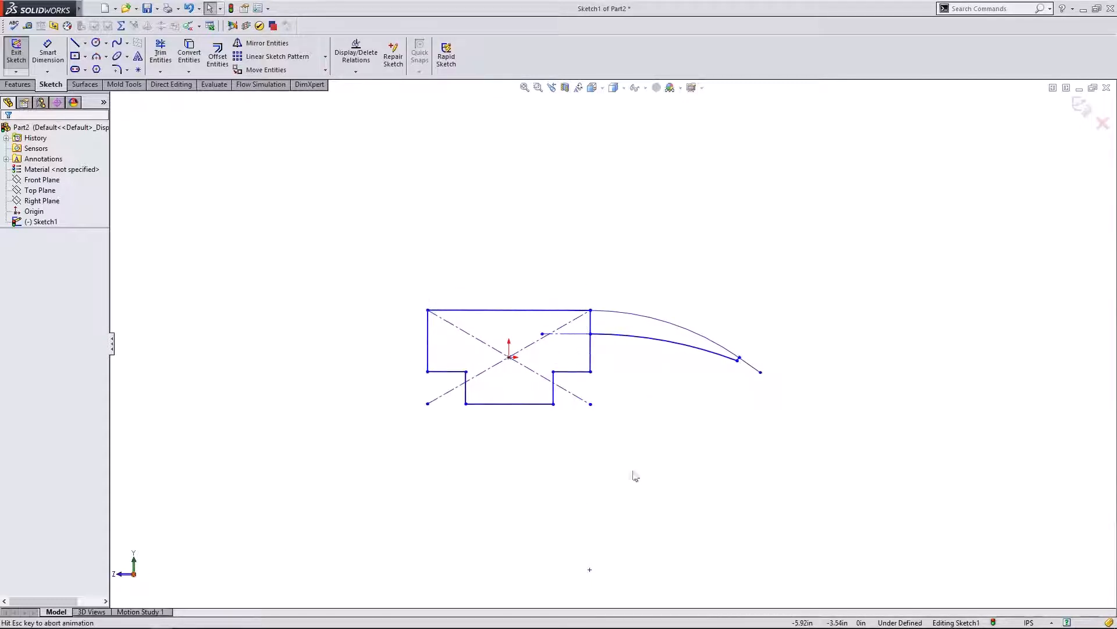
scroll(591, 345, down, 2)
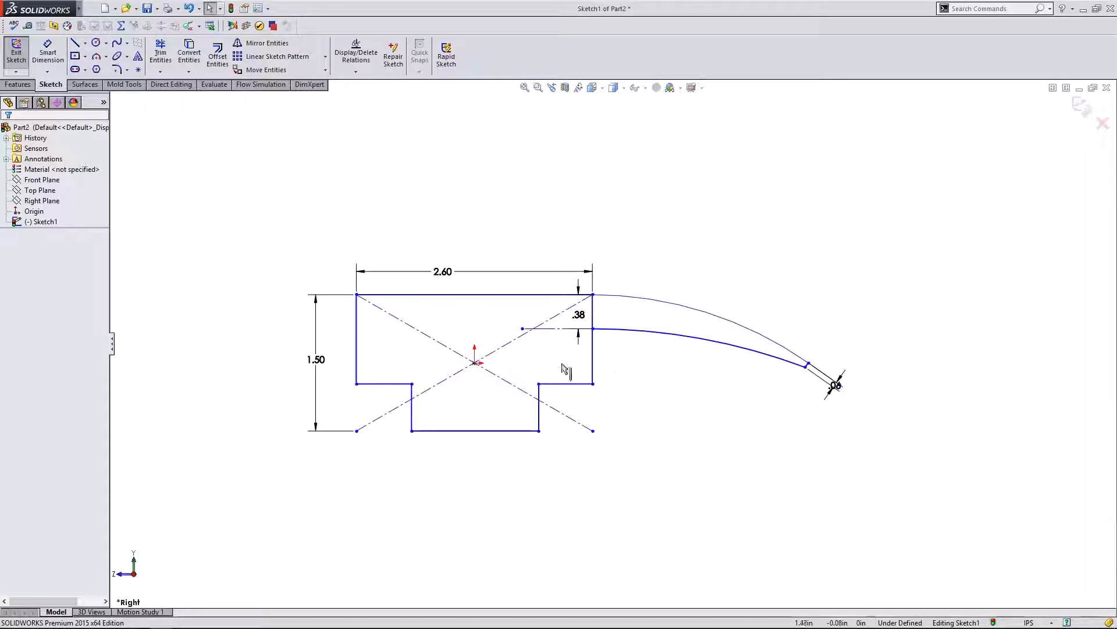
drag(390, 391, 390, 403)
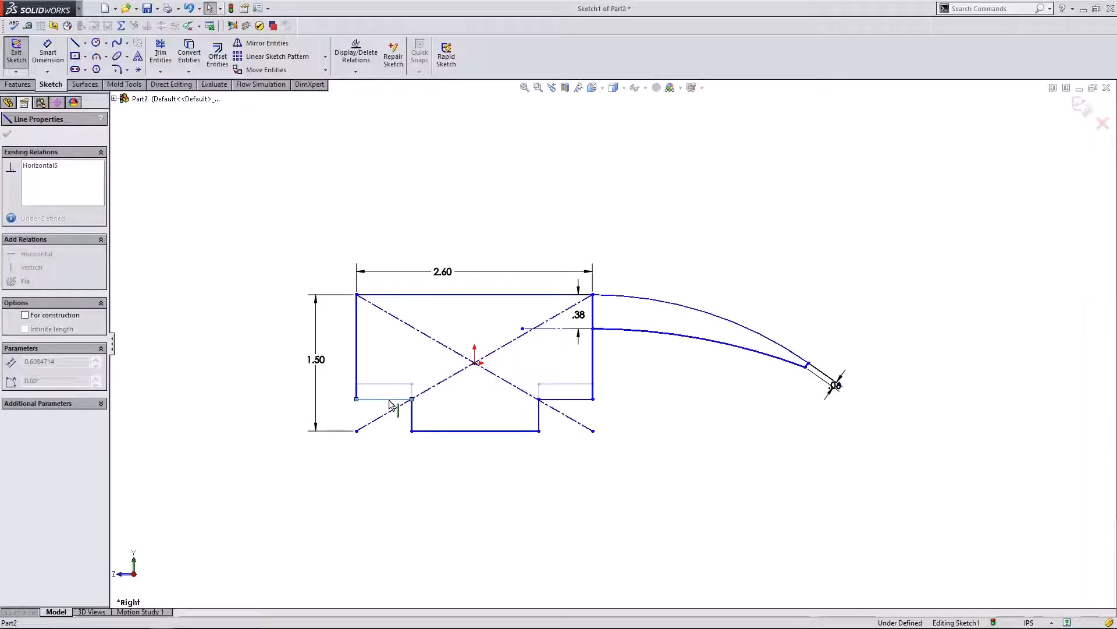
click(678, 385)
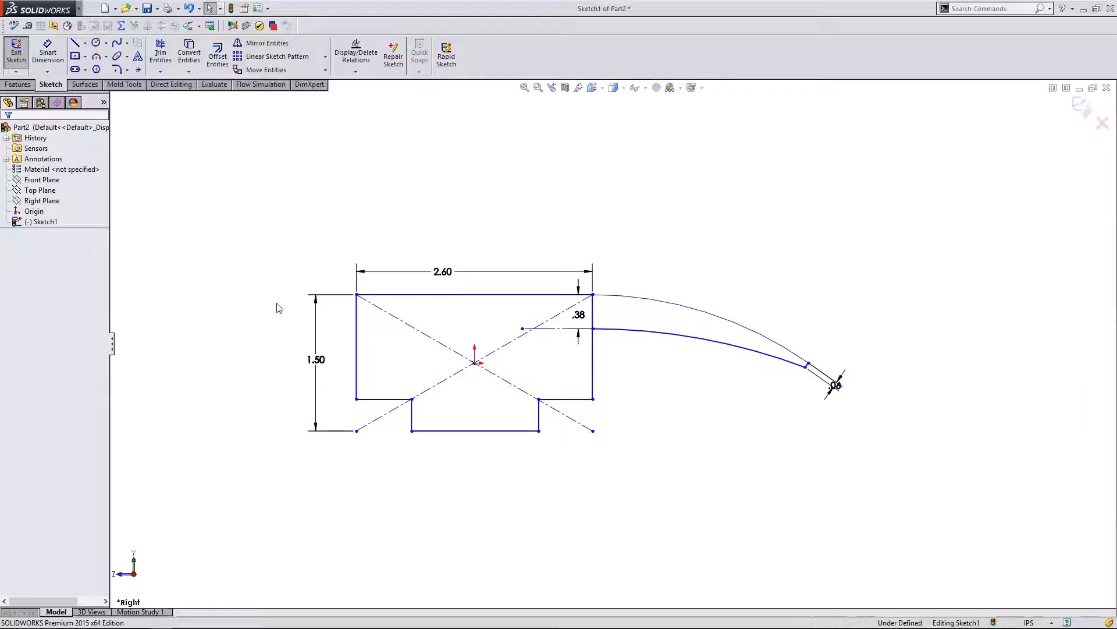
- Start an extruded boss on the stepped profile and arm regions with a Mid Plane end condition
click(18, 84)
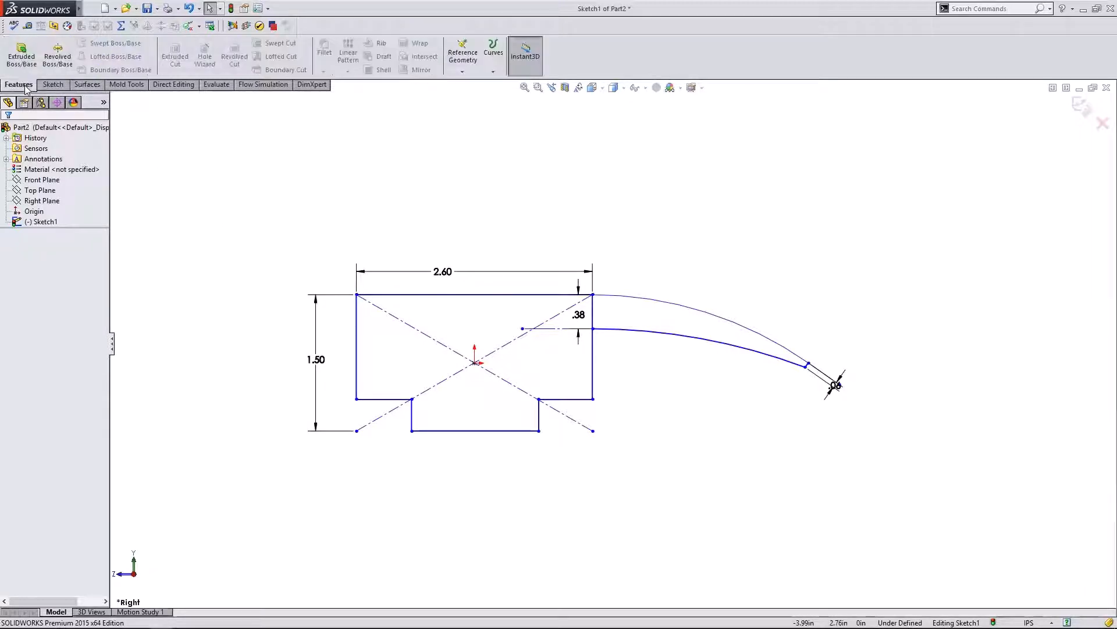
click(28, 61)
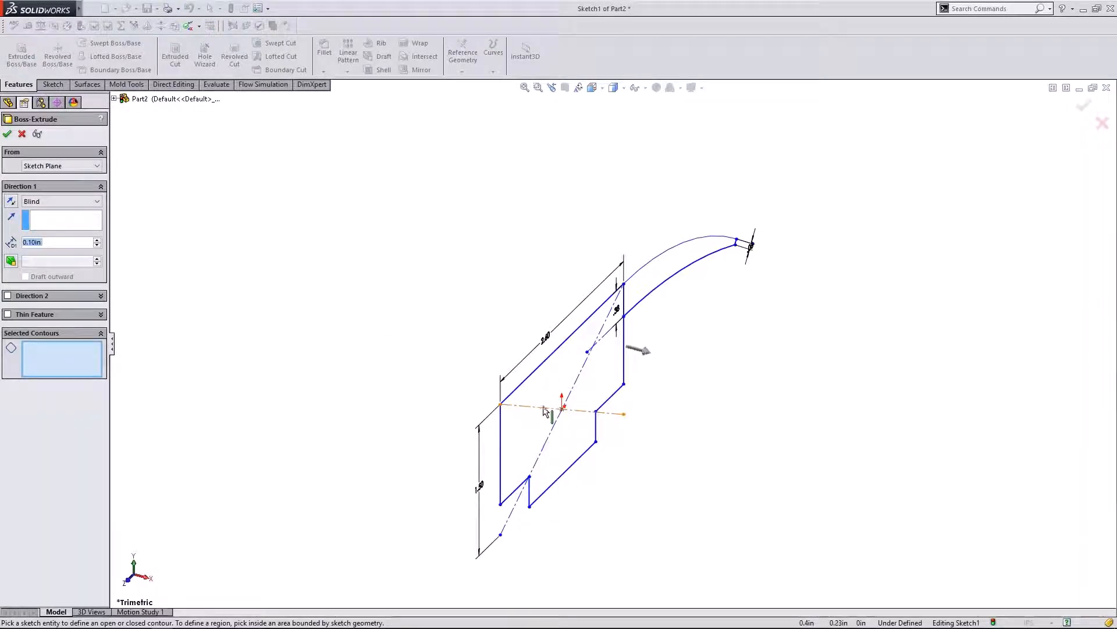
click(559, 399)
click(660, 282)
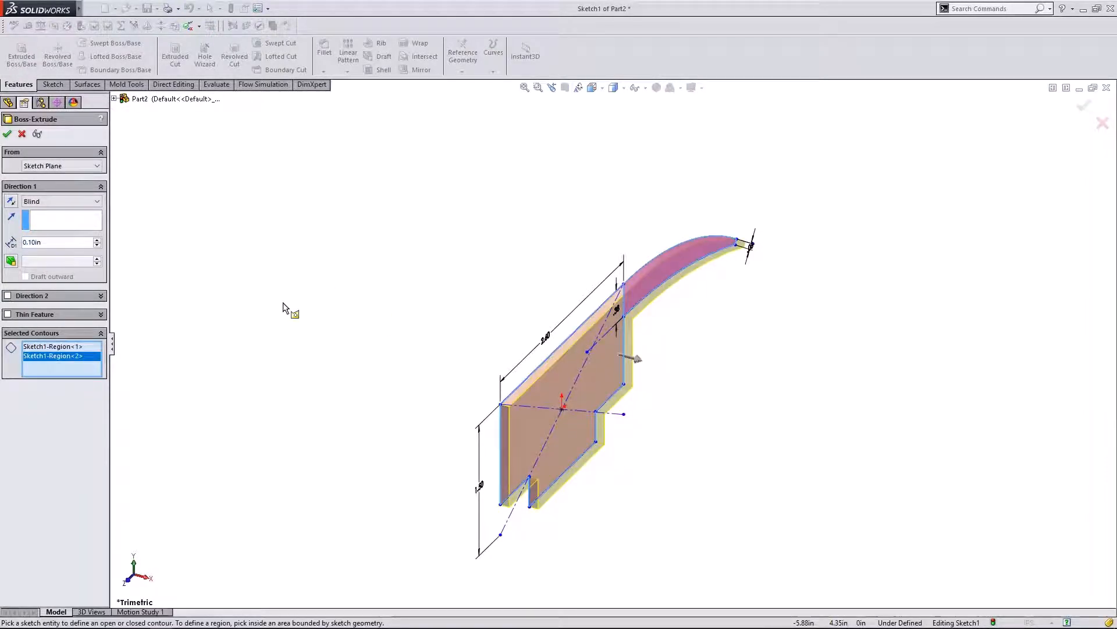
mouse_move(645, 366)
mouse_down()
mouse_move(699, 344)
mouse_move(483, 291)
mouse_move(714, 353)
mouse_up()
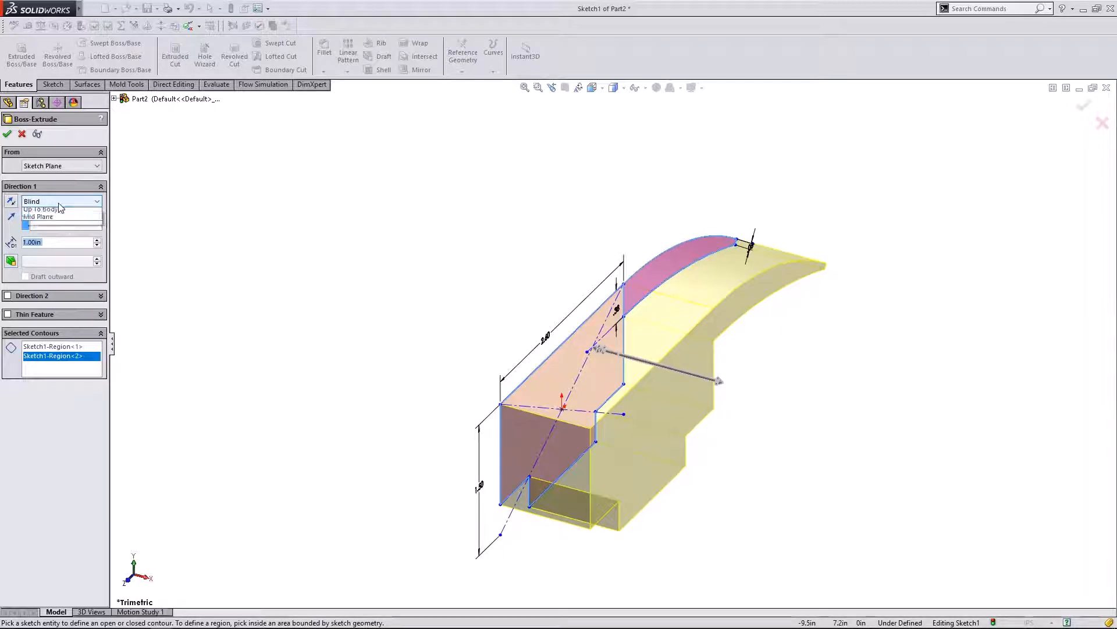
click(58, 202)
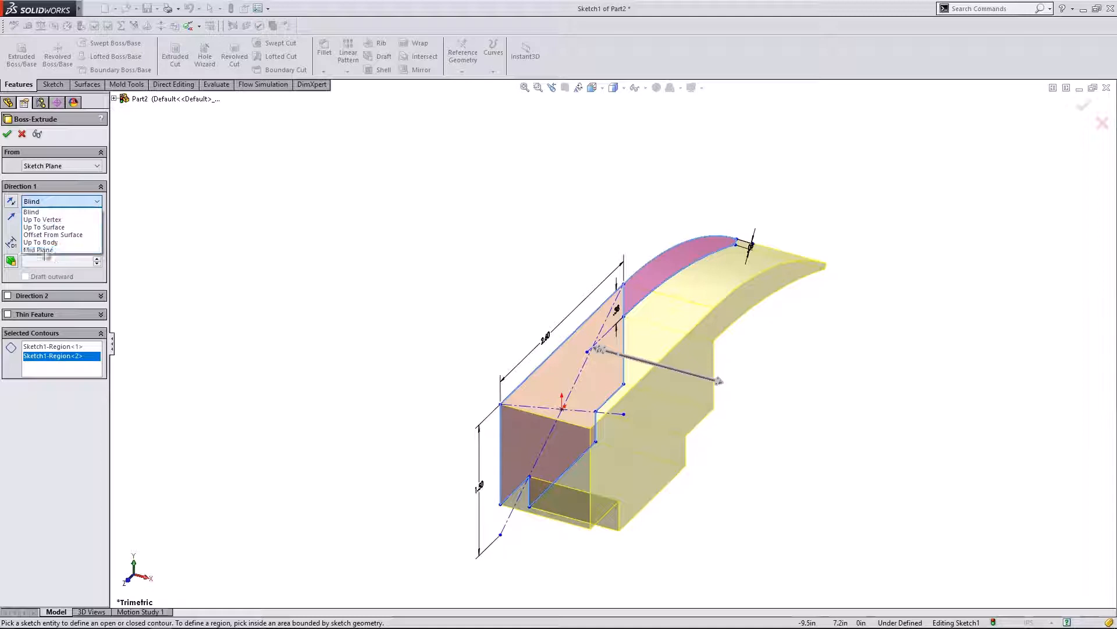
click(45, 249)
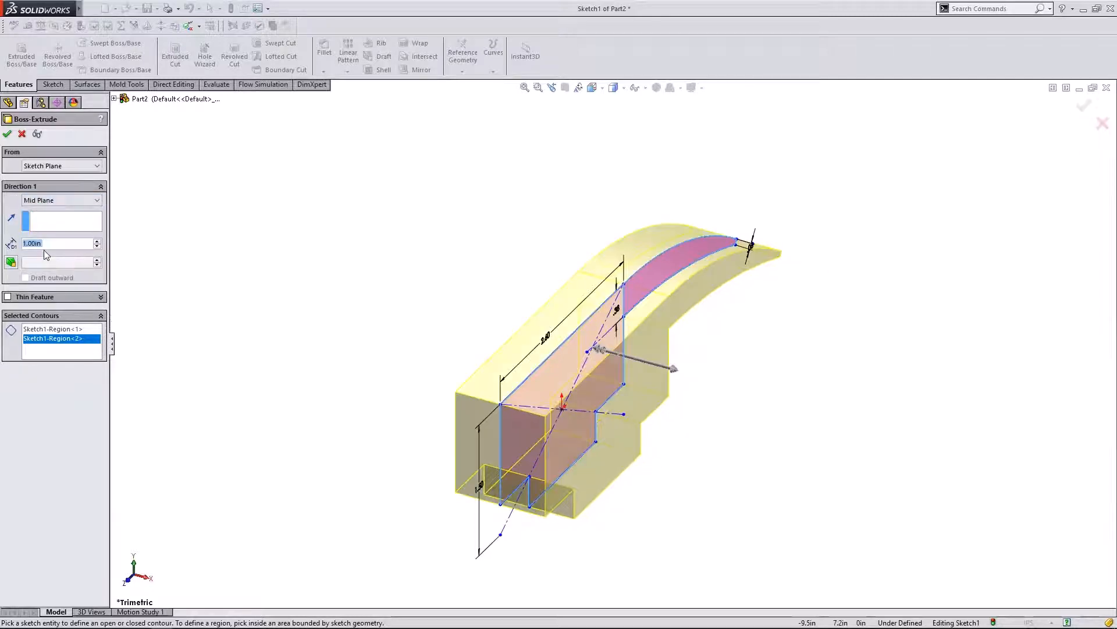
mouse_move(445, 294)
middle_down()
mouse_move(399, 219)
mouse_move(264, 220)
mouse_move(182, 260)
mouse_move(170, 249)
mouse_move(190, 289)
mouse_move(232, 243)
mouse_move(438, 229)
mouse_move(422, 267)
mouse_move(448, 270)
mouse_move(369, 259)
mouse_move(463, 326)
middle_up()
mouse_move(390, 315)
middle_down()
mouse_move(391, 272)
mouse_move(414, 279)
mouse_move(297, 270)
mouse_move(246, 356)
mouse_move(274, 439)
mouse_move(289, 359)
mouse_move(313, 382)
mouse_move(274, 365)
mouse_move(231, 292)
middle_up()
mouse_move(398, 186)
middle_down()
mouse_move(512, 217)
mouse_move(314, 350)
mouse_move(303, 344)
middle_up()
- Set the Mid Plane extrusion depth to 1.80 in and accept it as Boss-Extrude1
click(61, 200)
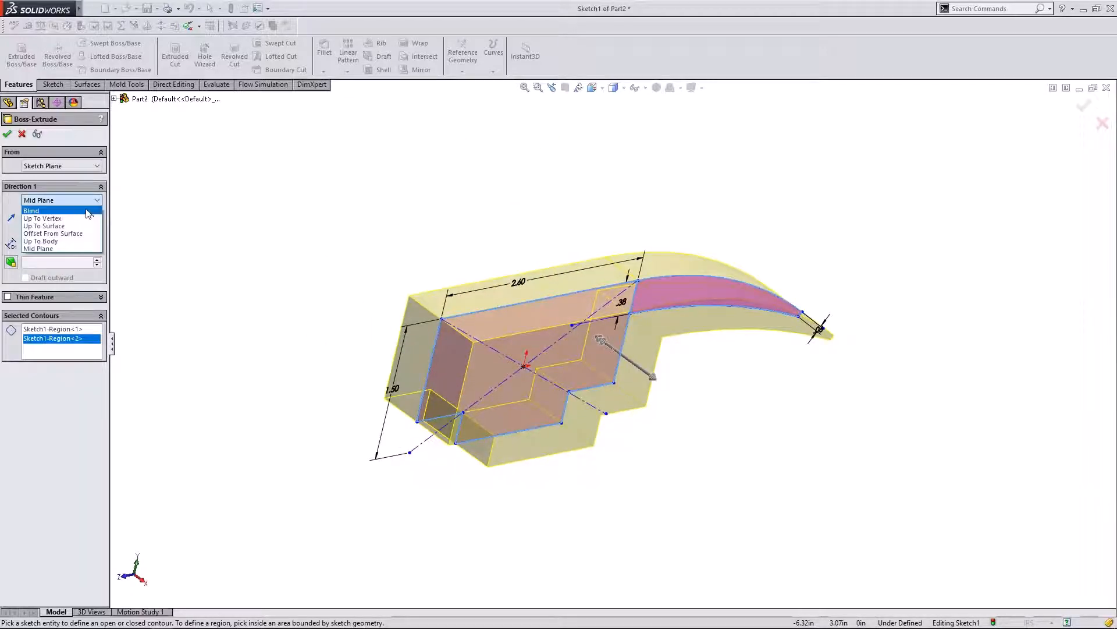
click(40, 208)
mouse_move(399, 237)
middle_down()
mouse_move(423, 176)
mouse_move(479, 185)
mouse_move(374, 182)
mouse_move(354, 214)
middle_up()
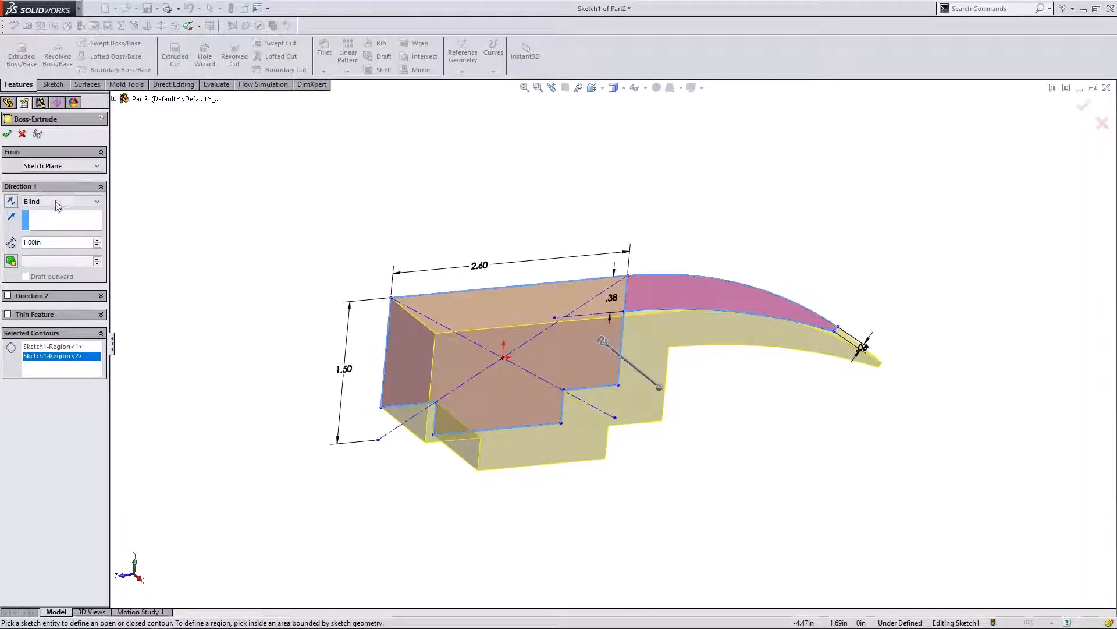
click(58, 203)
click(41, 247)
mouse_move(320, 218)
middle_down()
mouse_move(366, 174)
mouse_move(262, 187)
mouse_move(315, 287)
mouse_move(281, 421)
mouse_move(309, 339)
mouse_move(297, 229)
mouse_move(262, 169)
mouse_move(183, 195)
mouse_move(204, 207)
mouse_move(246, 177)
mouse_move(350, 237)
mouse_move(347, 299)
mouse_move(224, 312)
middle_up()
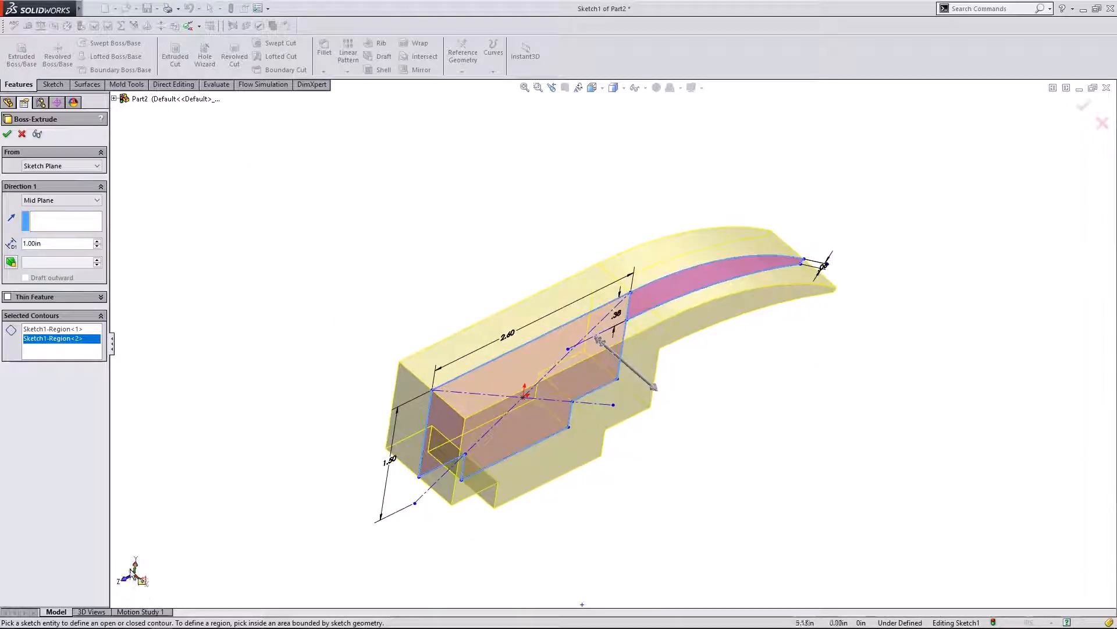
key(ctrl+5)
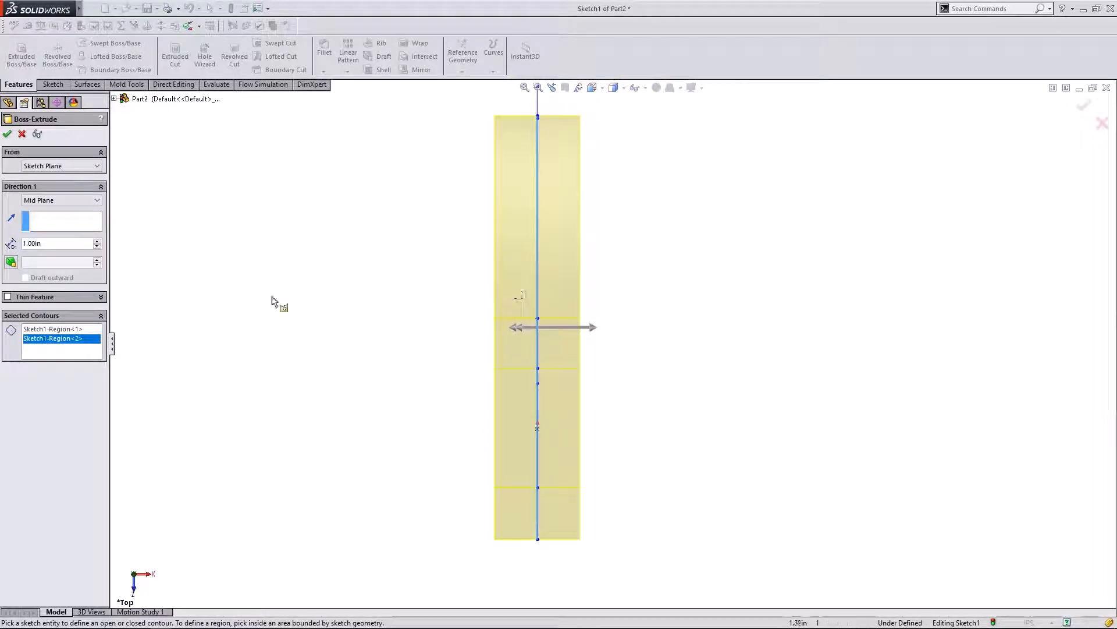
drag(97, 246, 99, 246)
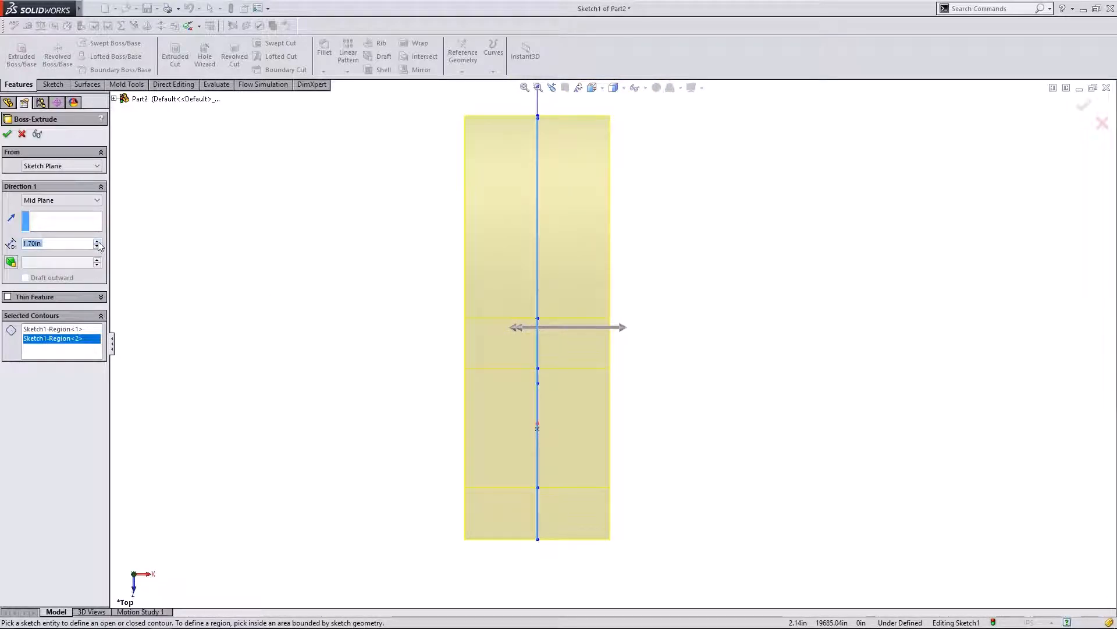
click(98, 242)
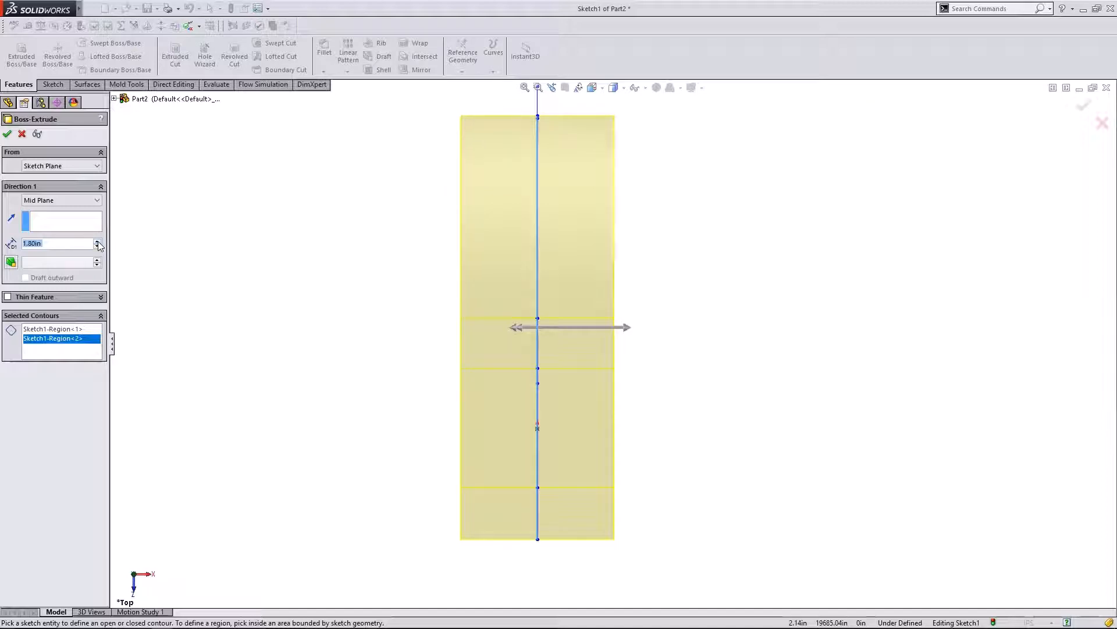
click(7, 135)
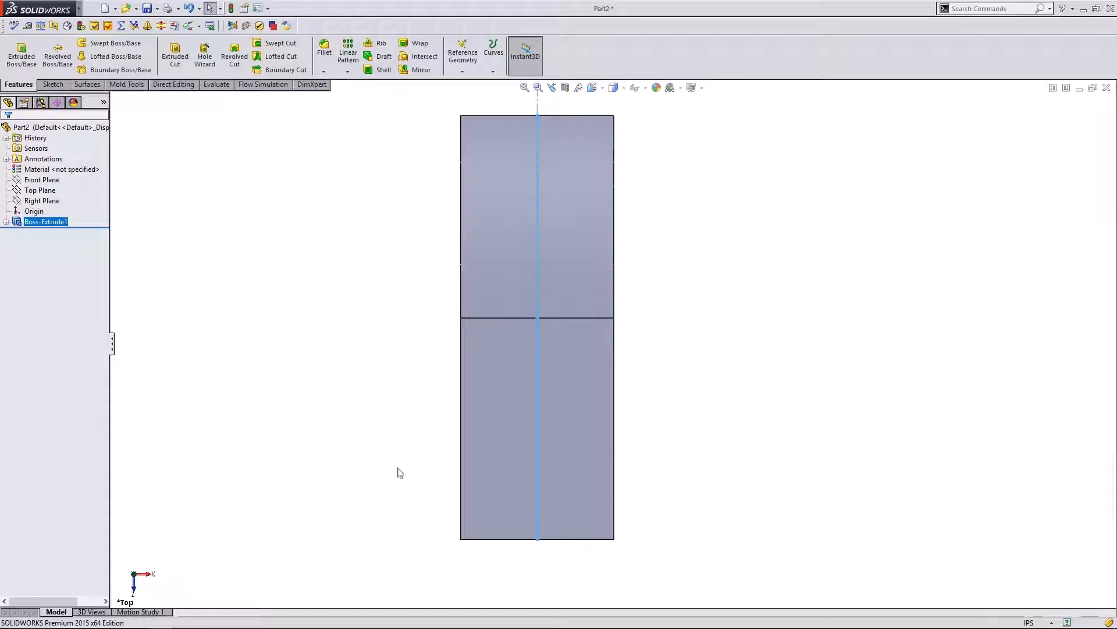
- Reduce Boss-Extrude1's depth to 1.60 in and view the part from the top
middle_drag(400, 473, 302, 479)
click(133, 576)
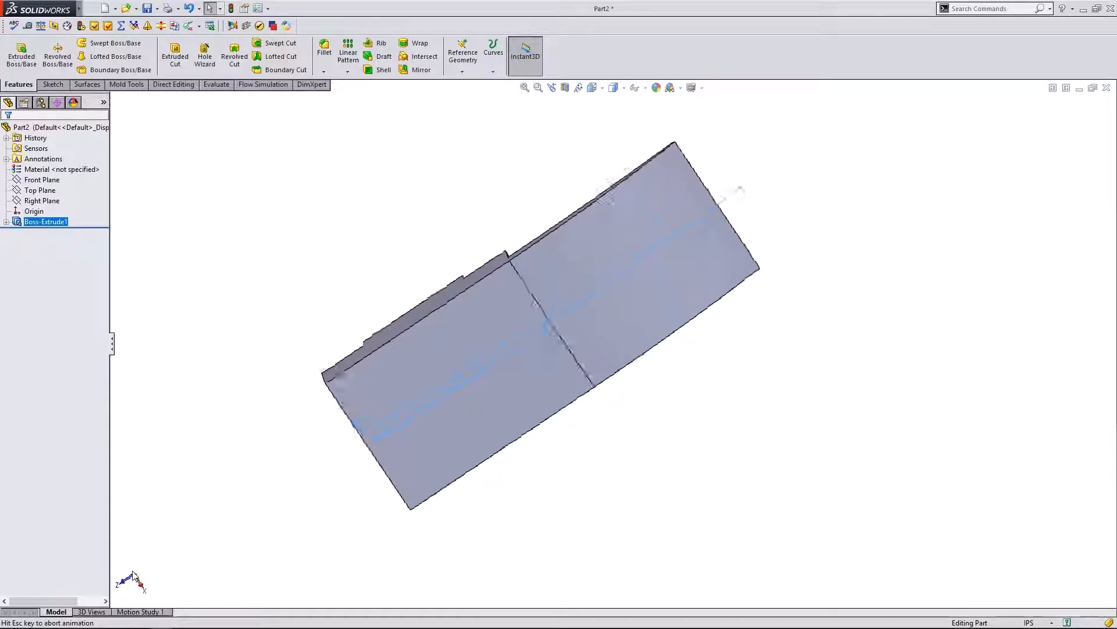
right_click(19, 226)
click(28, 195)
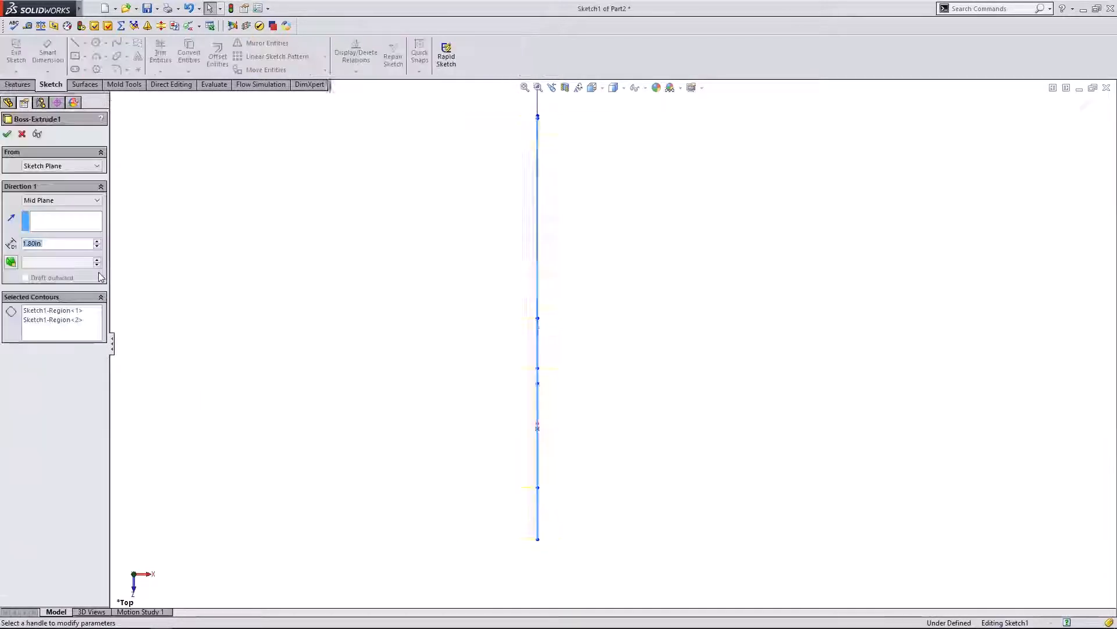
click(96, 247)
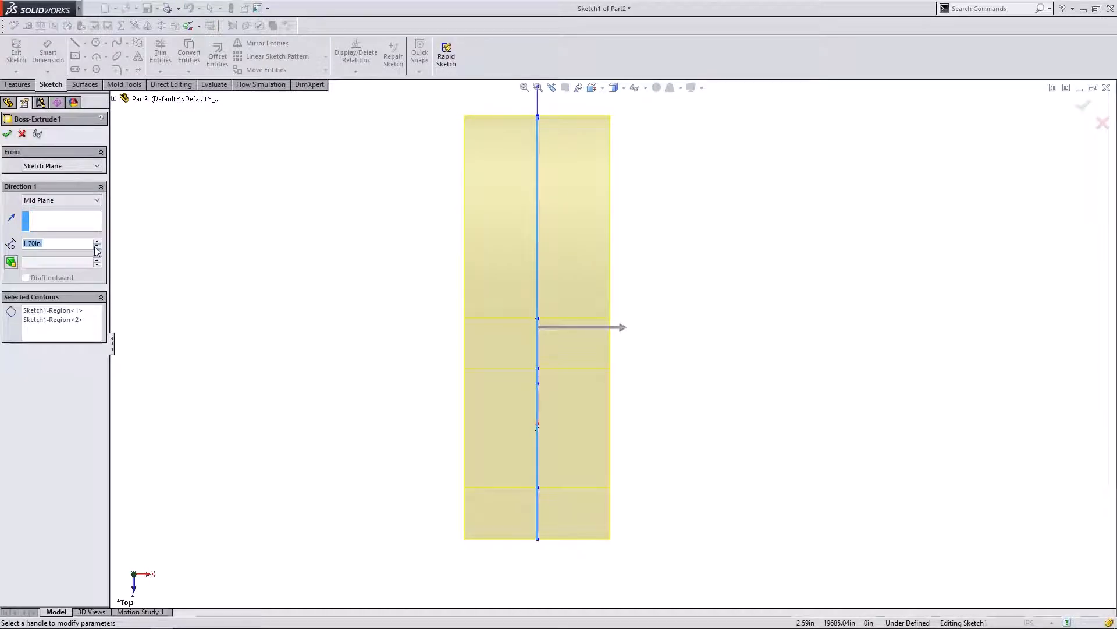
click(96, 247)
click(7, 134)
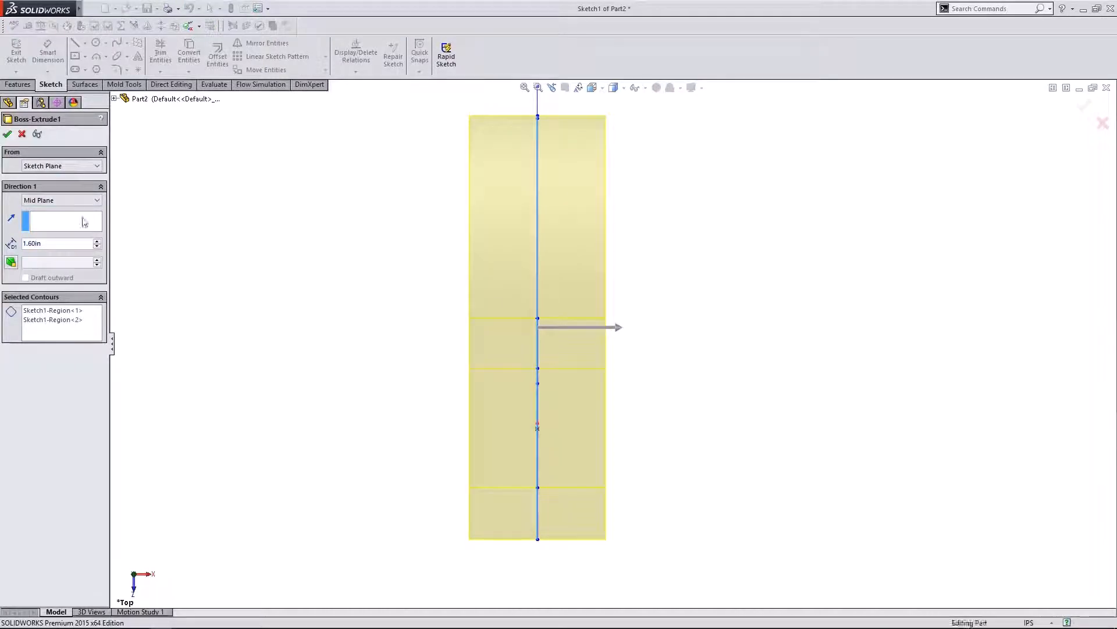
middle_drag(337, 464, 140, 579)
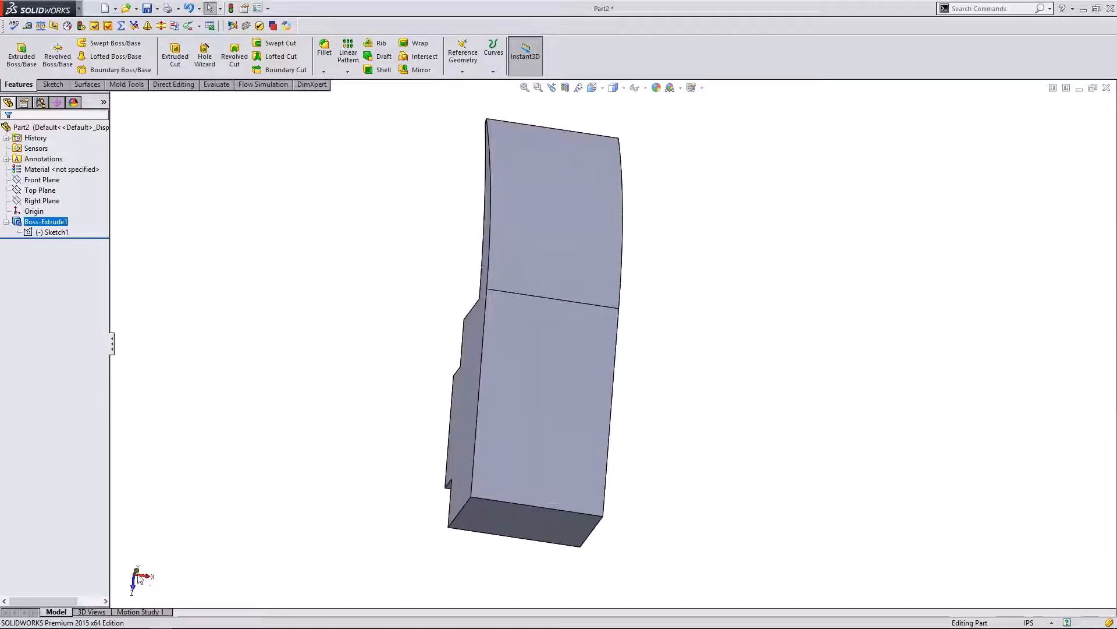
click(139, 578)
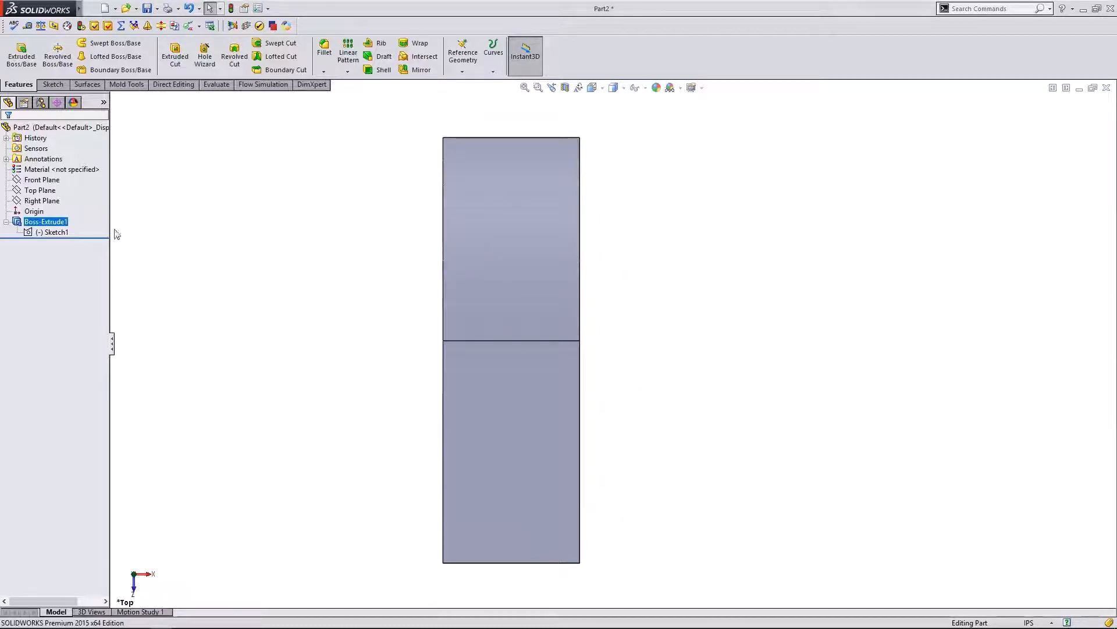
- Select Top Plane and open a new sketch on it
click(40, 189)
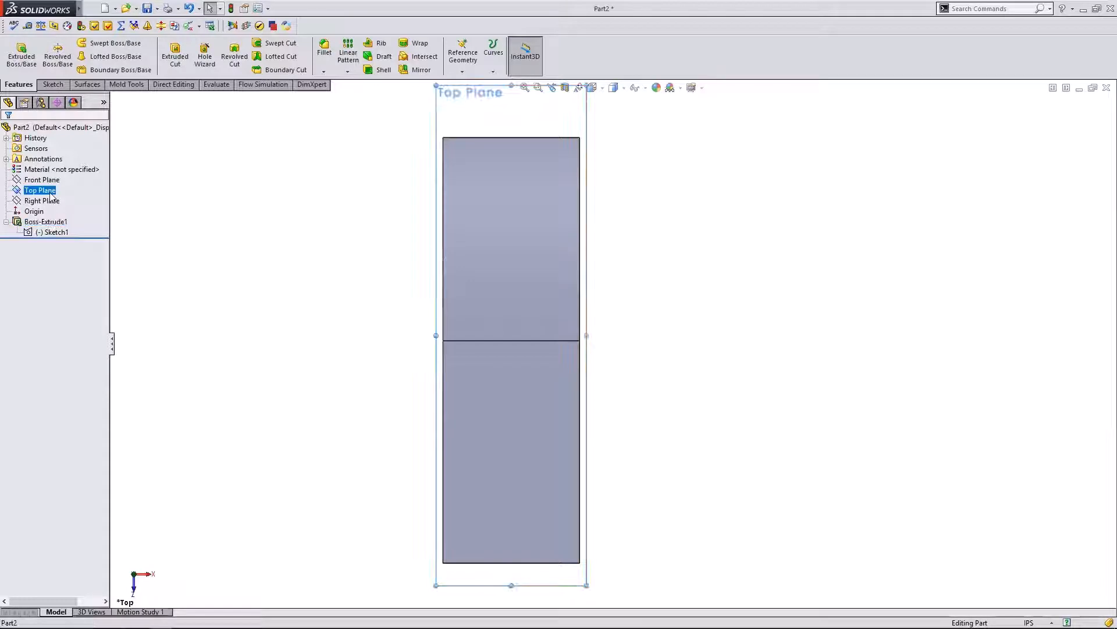
click(498, 428)
click(243, 342)
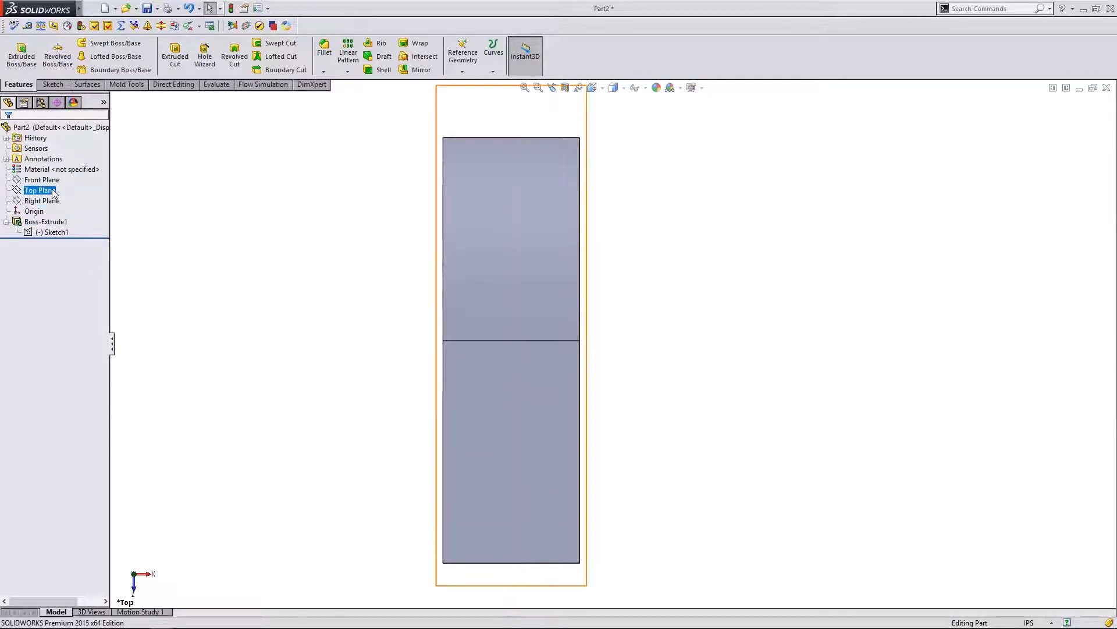
click(53, 193)
scroll(279, 372, up, 1)
scroll(732, 355, down, 1)
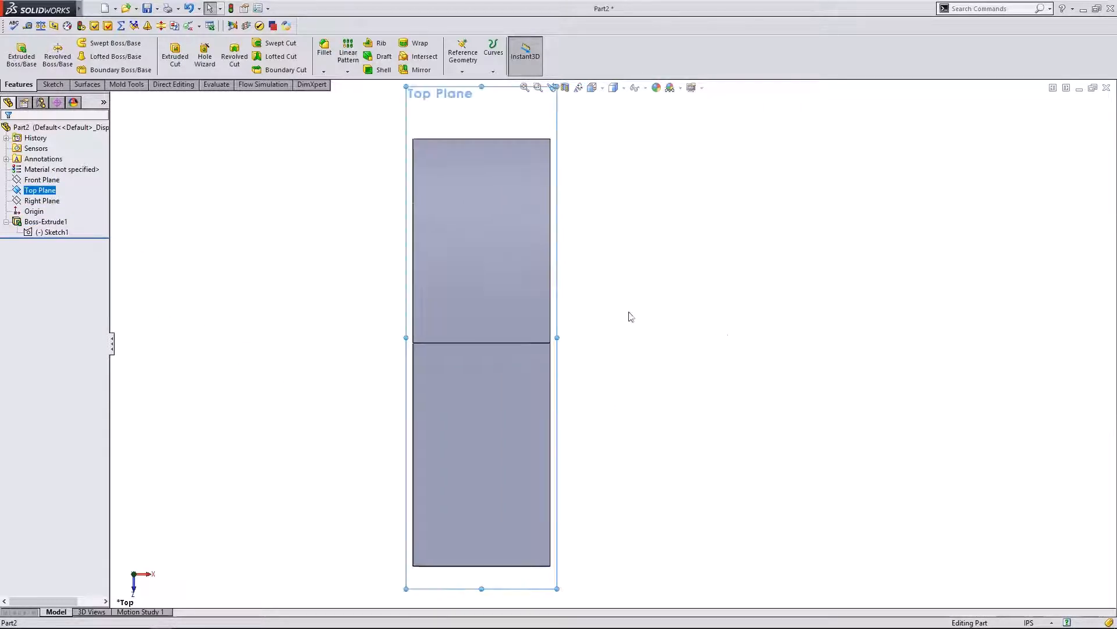
click(51, 84)
click(17, 51)
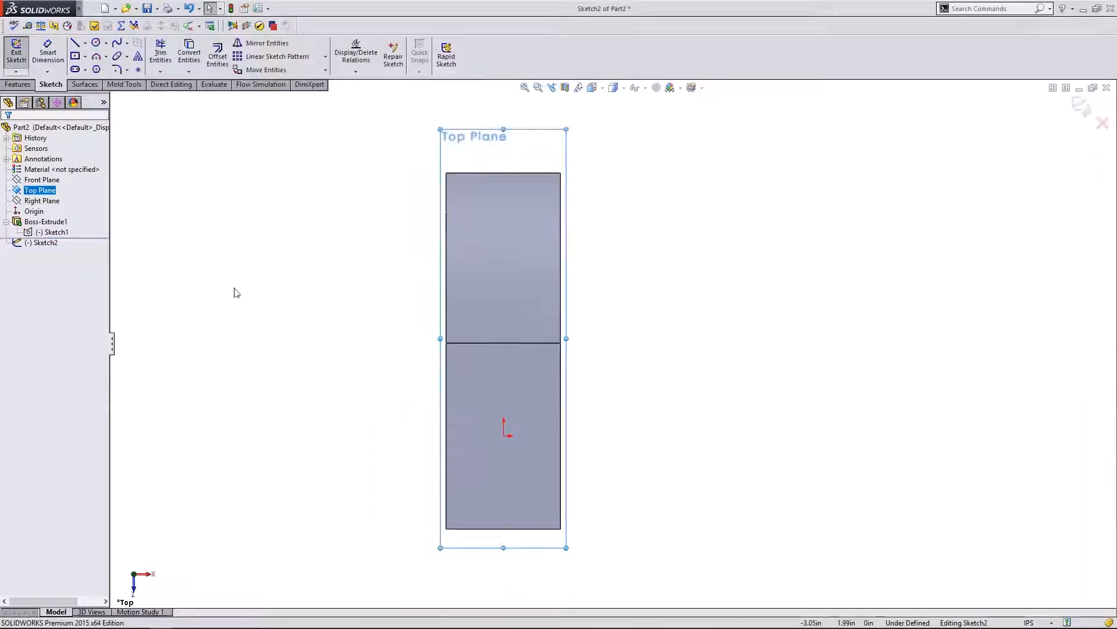
scroll(695, 398, down, 1)
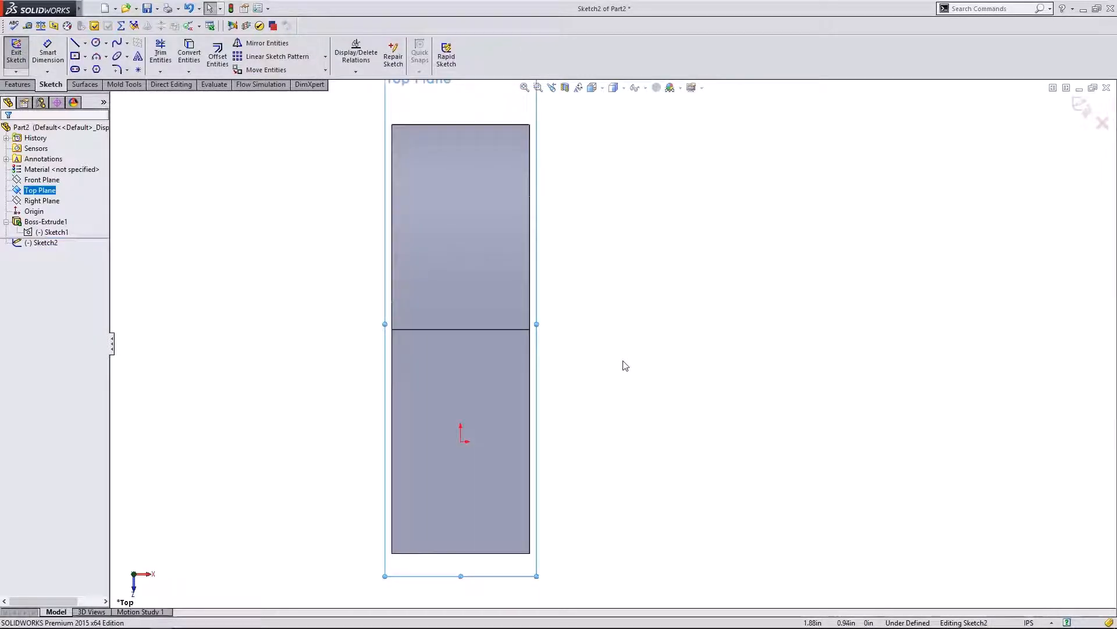
- Draw a shallow 3-point arc of about 13.79 in radius from the body's top-left corner
click(97, 57)
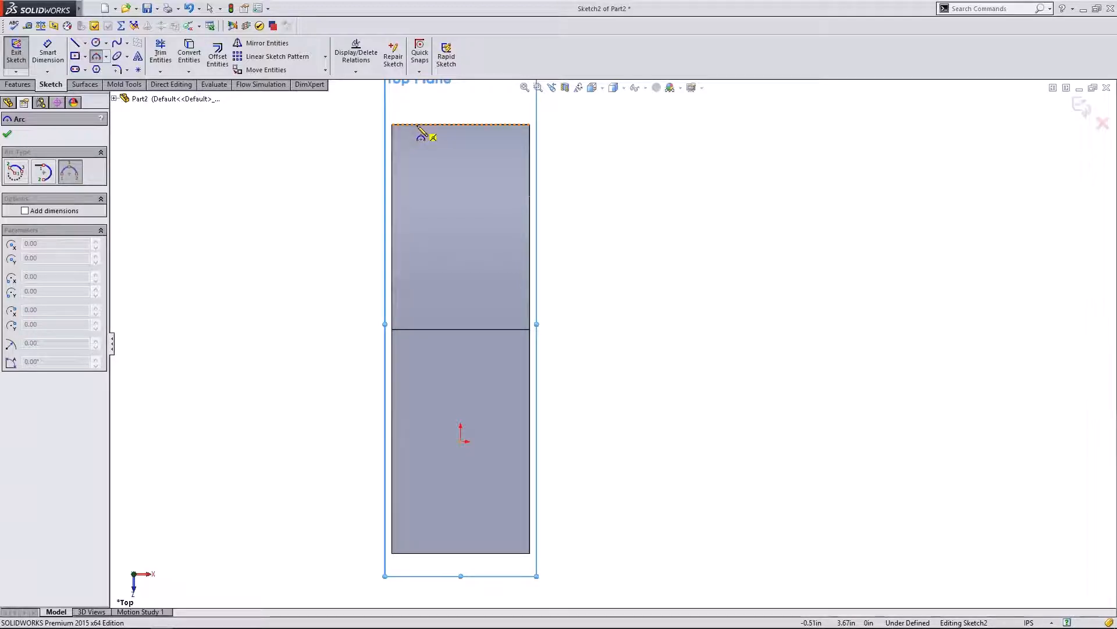
scroll(408, 128, down, 5)
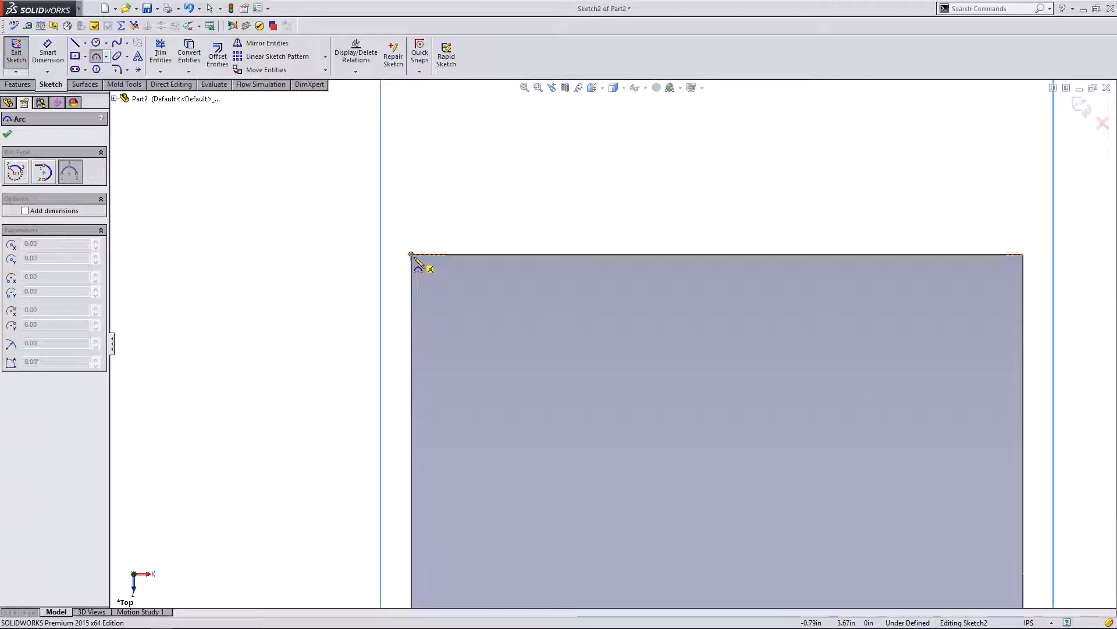
scroll(387, 182, up, 5)
scroll(638, 488, down, 5)
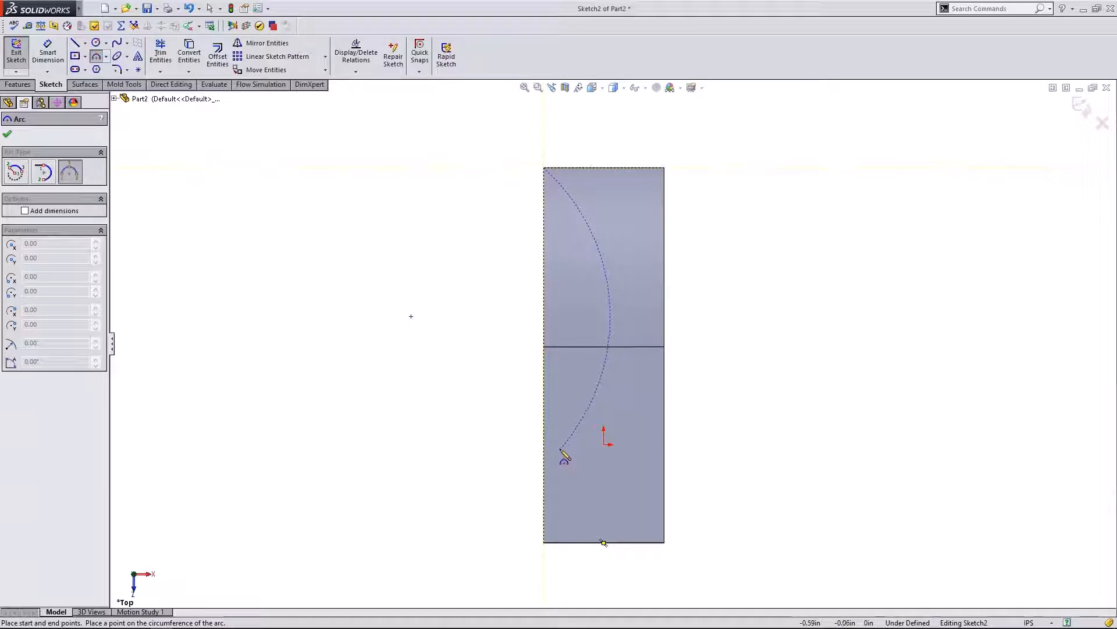
click(559, 409)
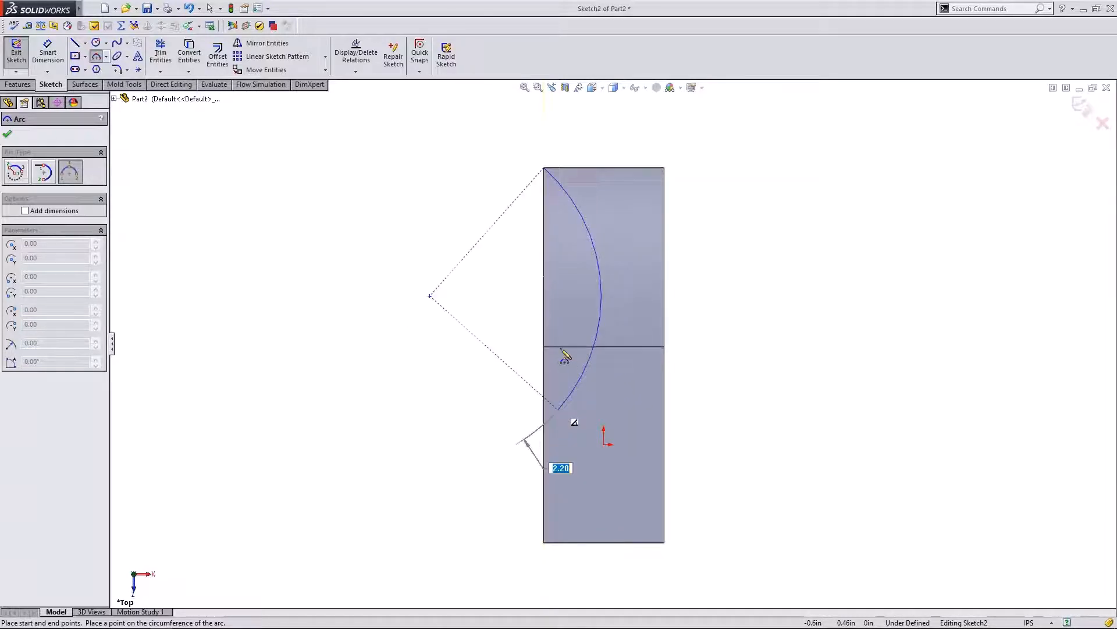
click(558, 281)
key(Escape)
click(558, 406)
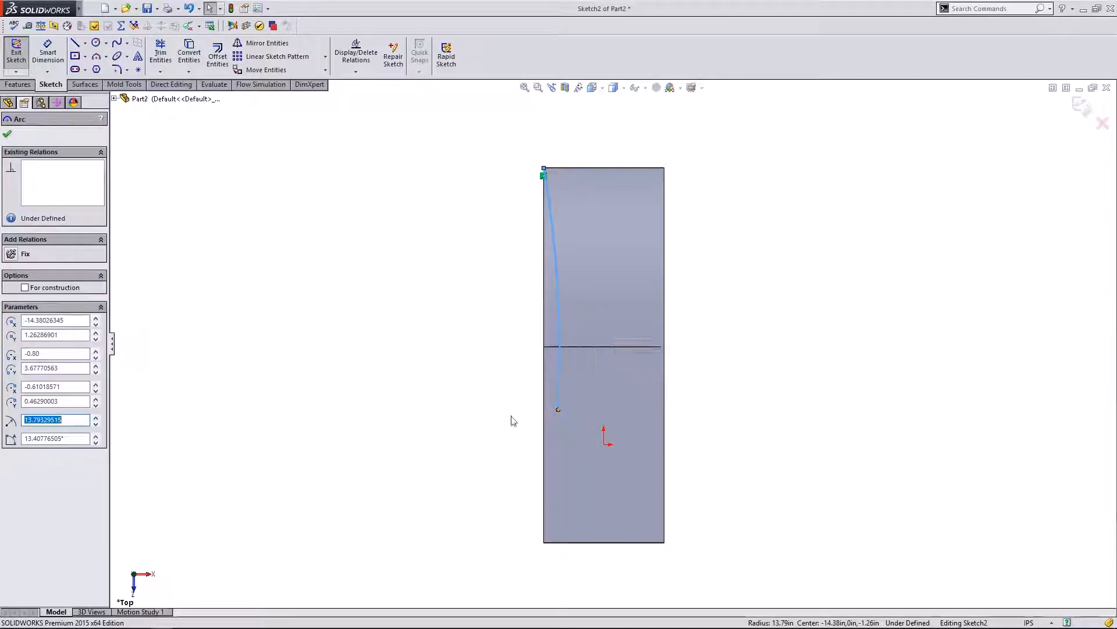
click(512, 416)
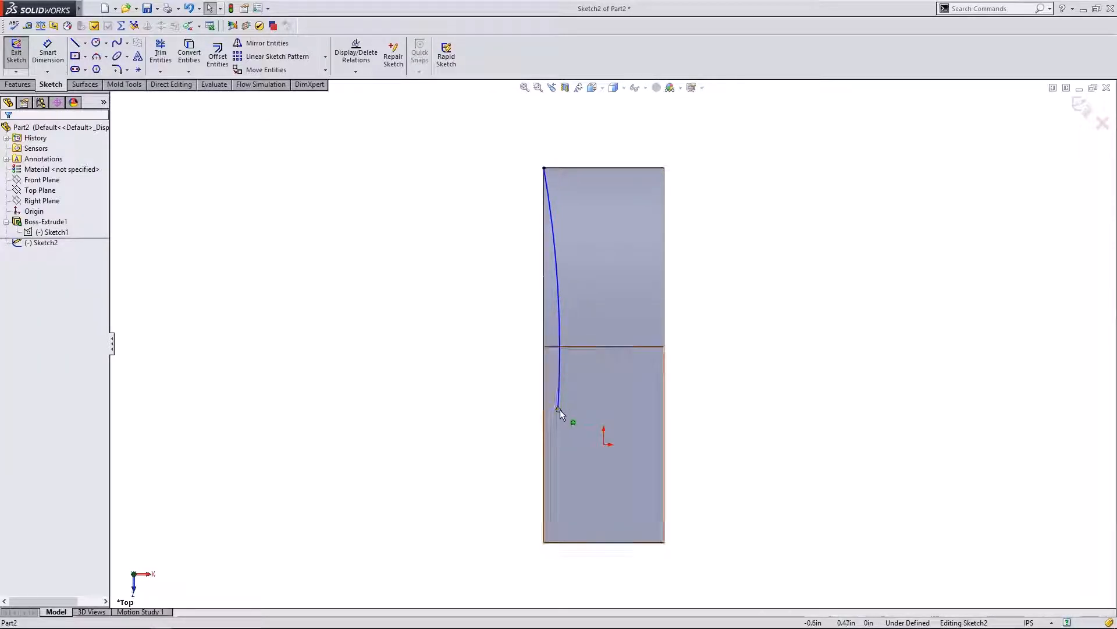
mouse_move(560, 410)
mouse_down()
mouse_move(610, 402)
mouse_move(574, 407)
mouse_up()
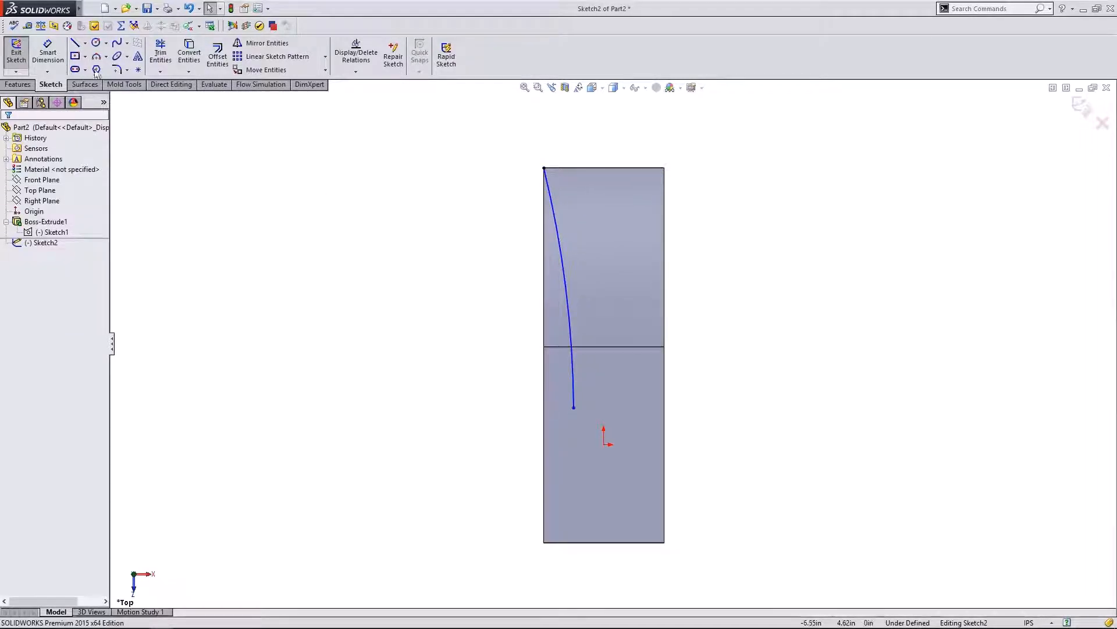
- Draw a vertical line down from the arc's lower end past the body, nudging it slightly left
click(76, 43)
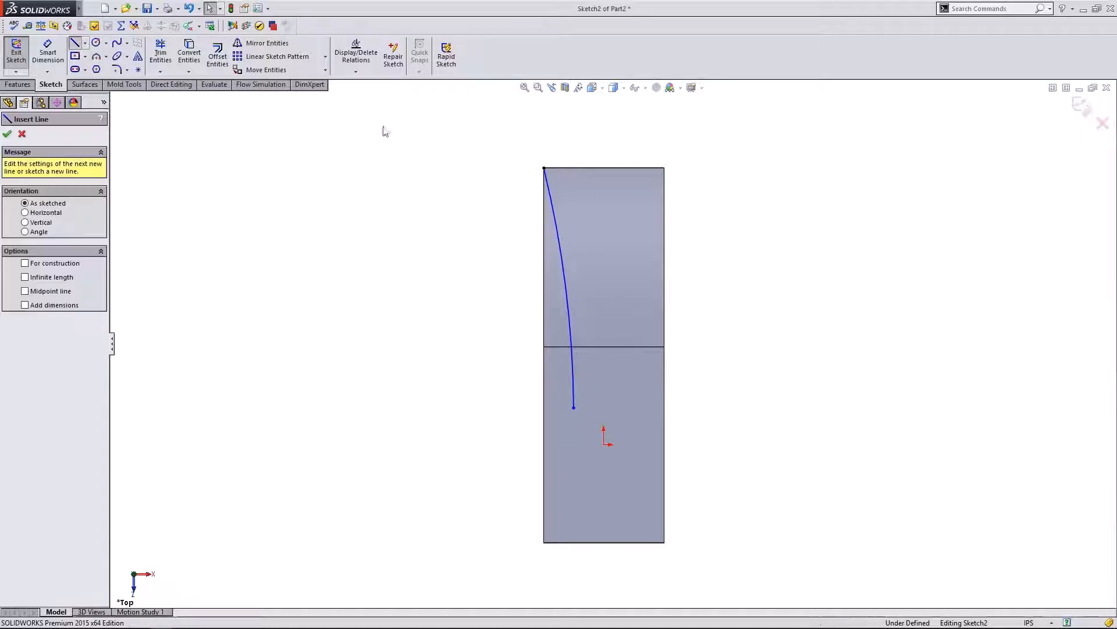
click(574, 407)
click(574, 580)
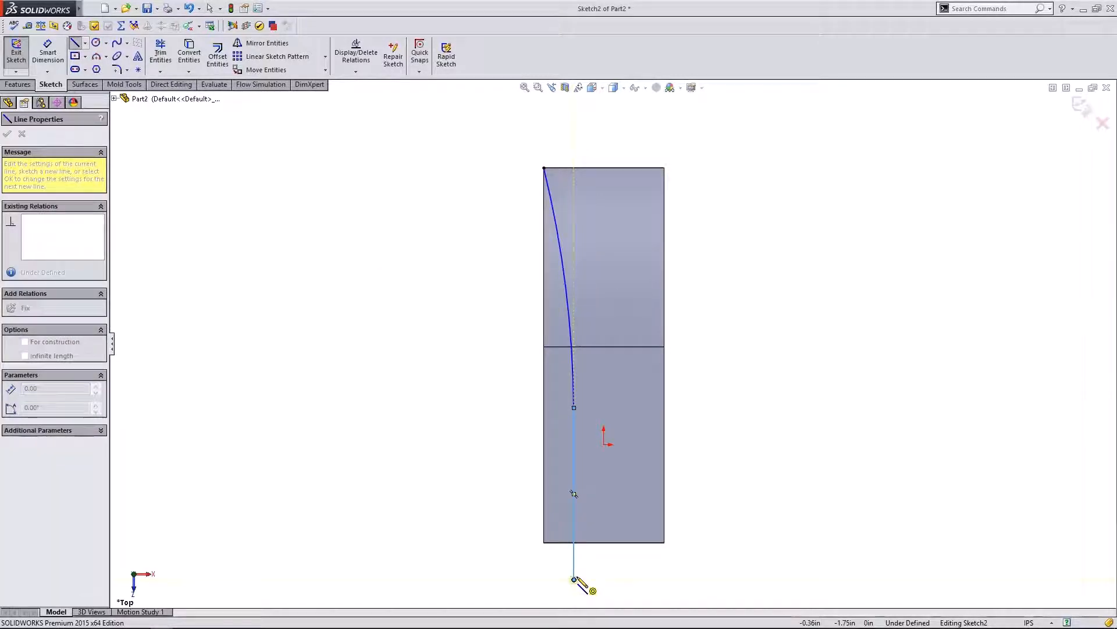
key(Escape)
click(575, 560)
ctrl+click(571, 377)
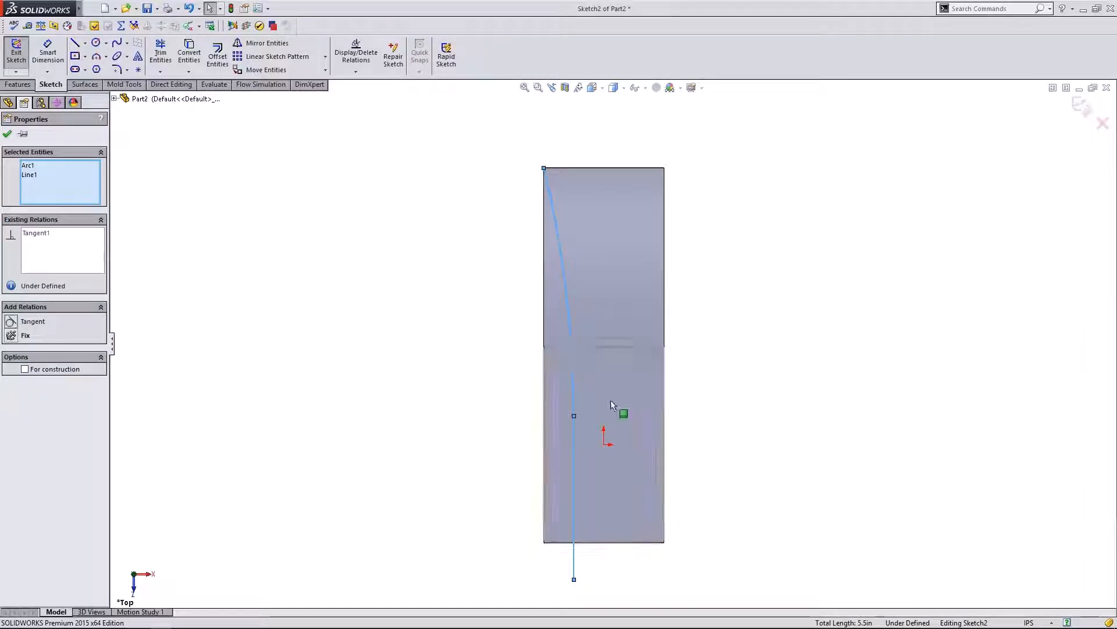
key(Escape)
mouse_move(574, 495)
mouse_down()
mouse_move(551, 494)
mouse_move(563, 493)
mouse_up()
click(446, 461)
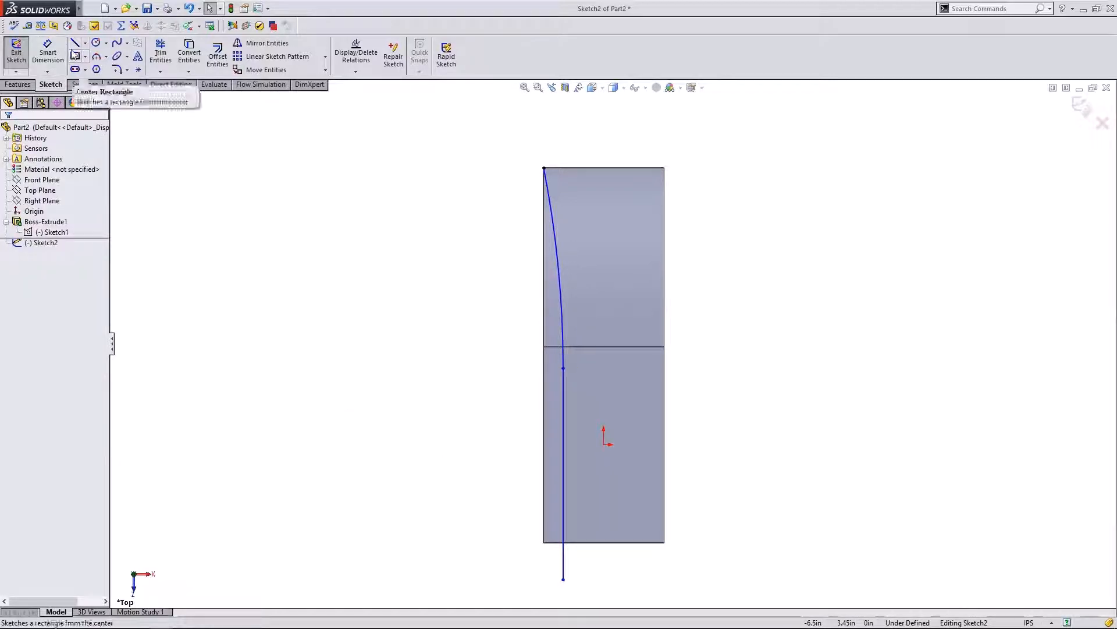
- Close the profile with top, left and bottom lines extending left of the body
click(75, 43)
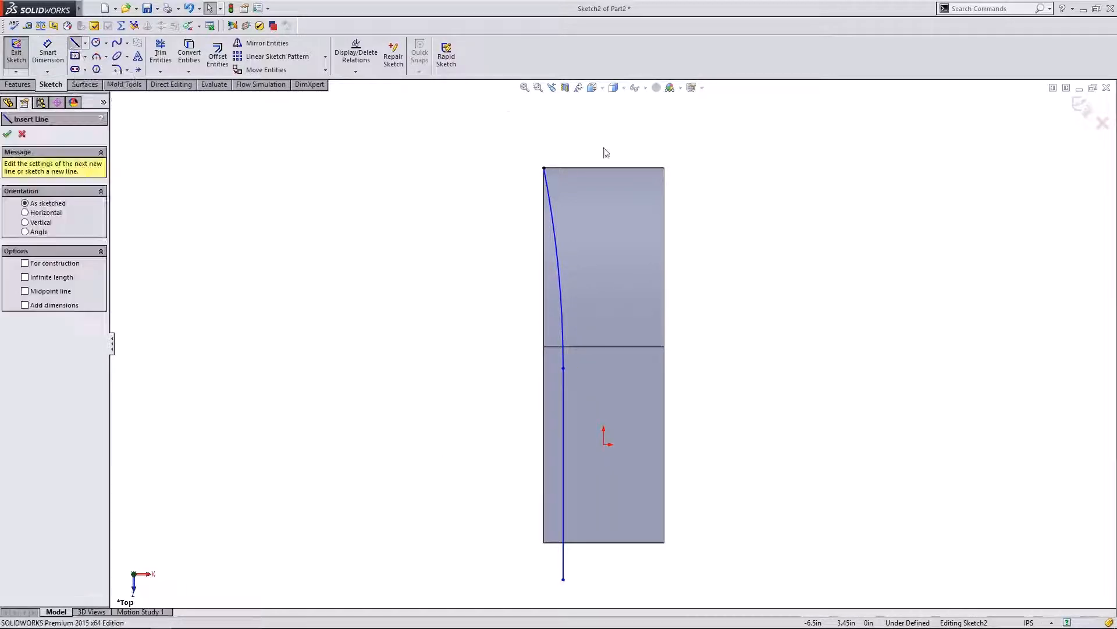
click(545, 169)
click(476, 167)
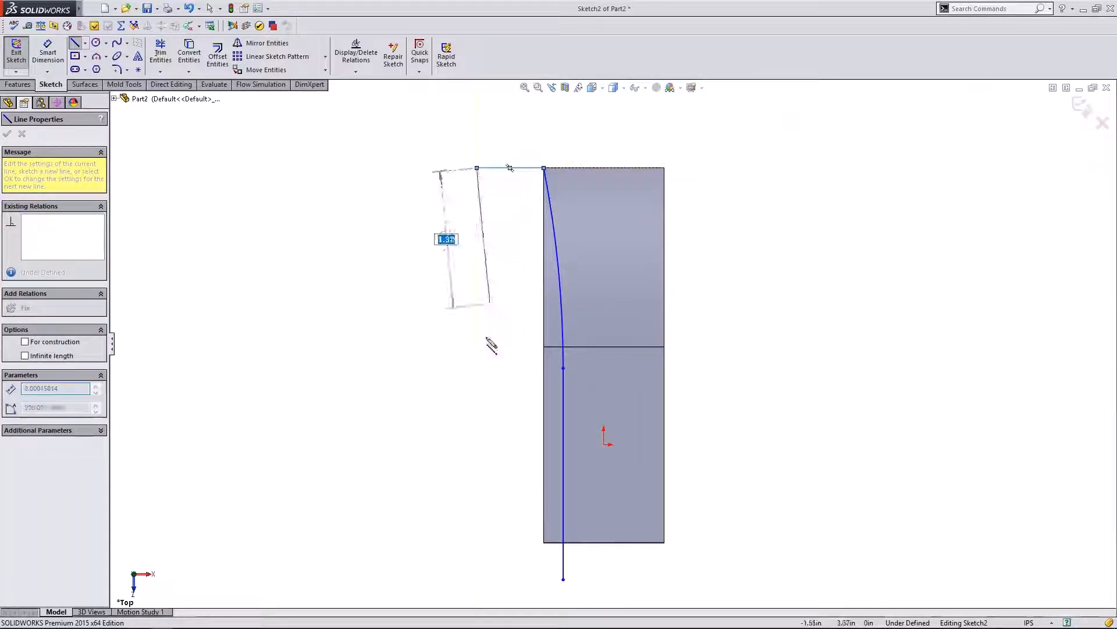
click(477, 579)
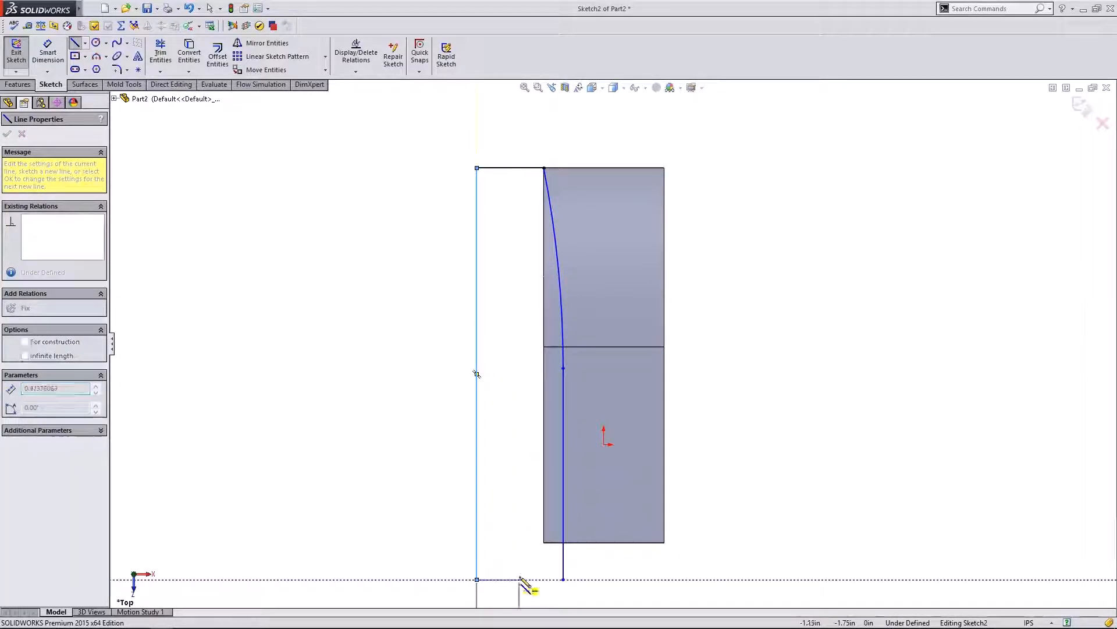
double_click(564, 579)
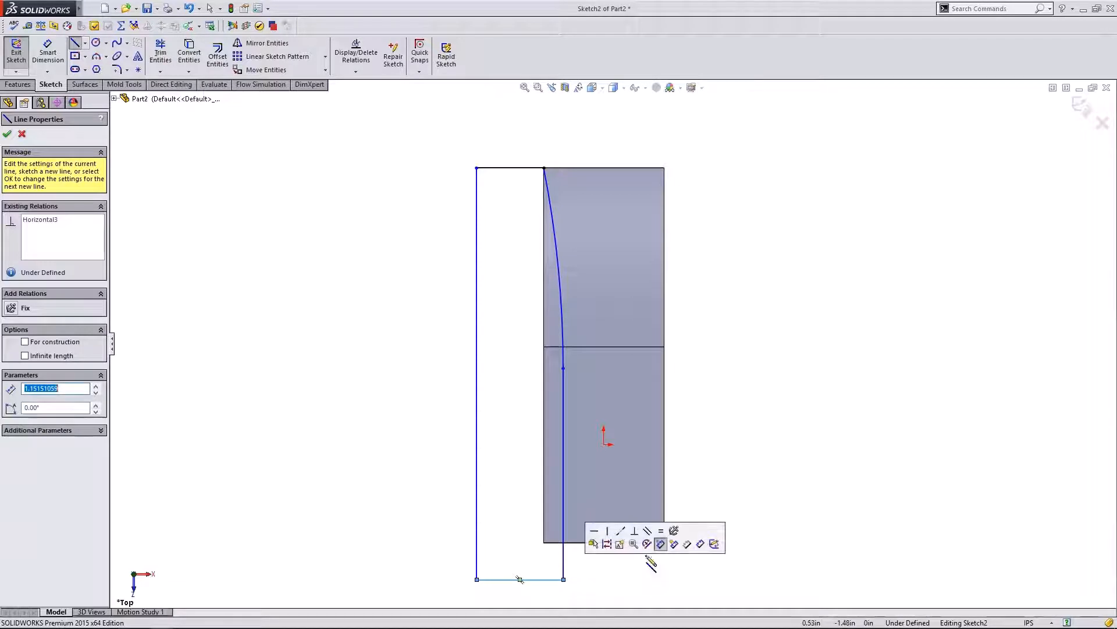
key(Escape)
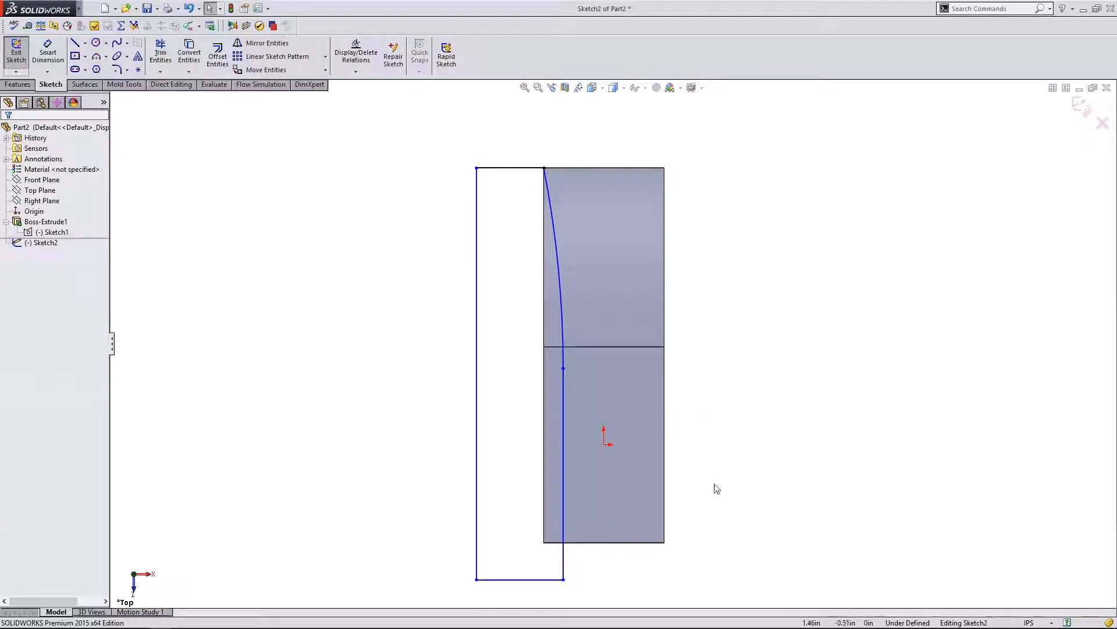
middle_drag(714, 472, 707, 291)
click(16, 171)
click(17, 85)
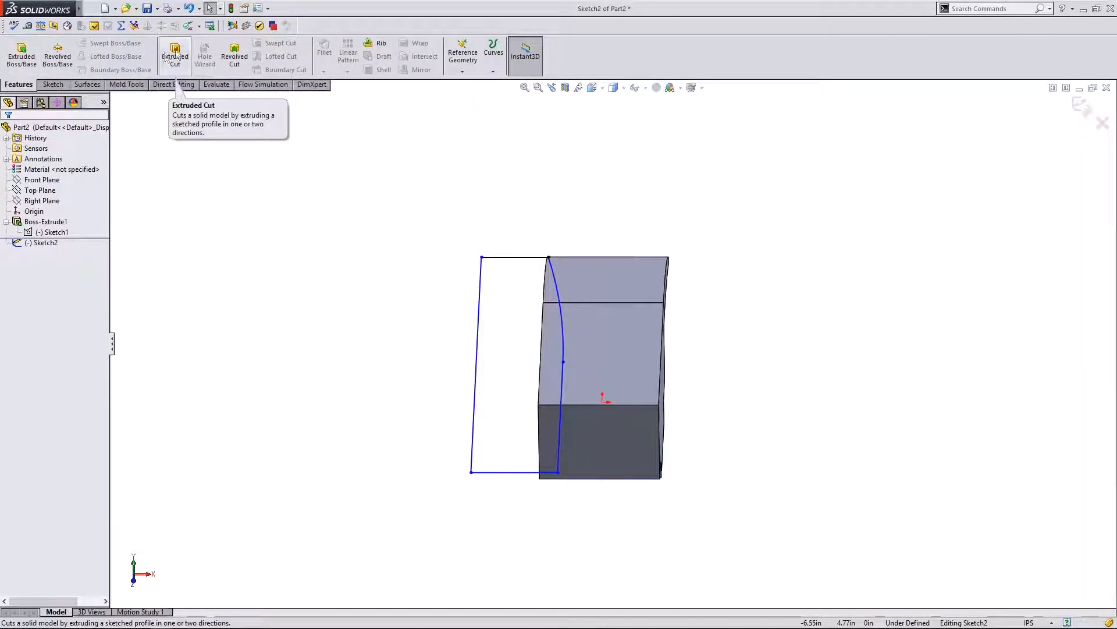
- Start a cut-extrude from the arc profile and try the Mid Plane end condition
click(175, 52)
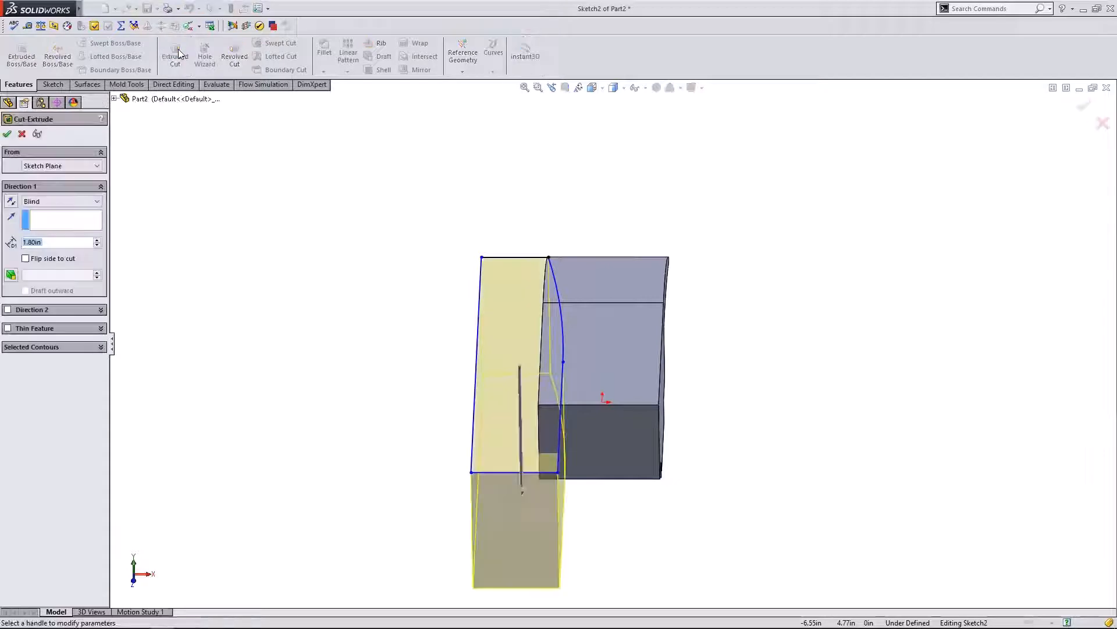
click(95, 200)
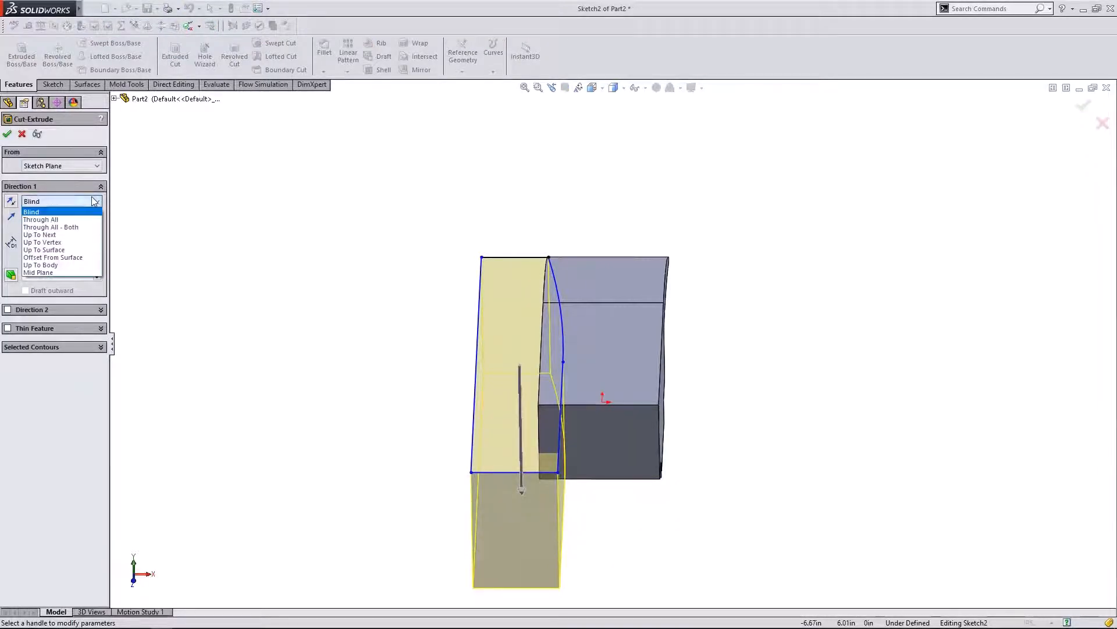
click(77, 274)
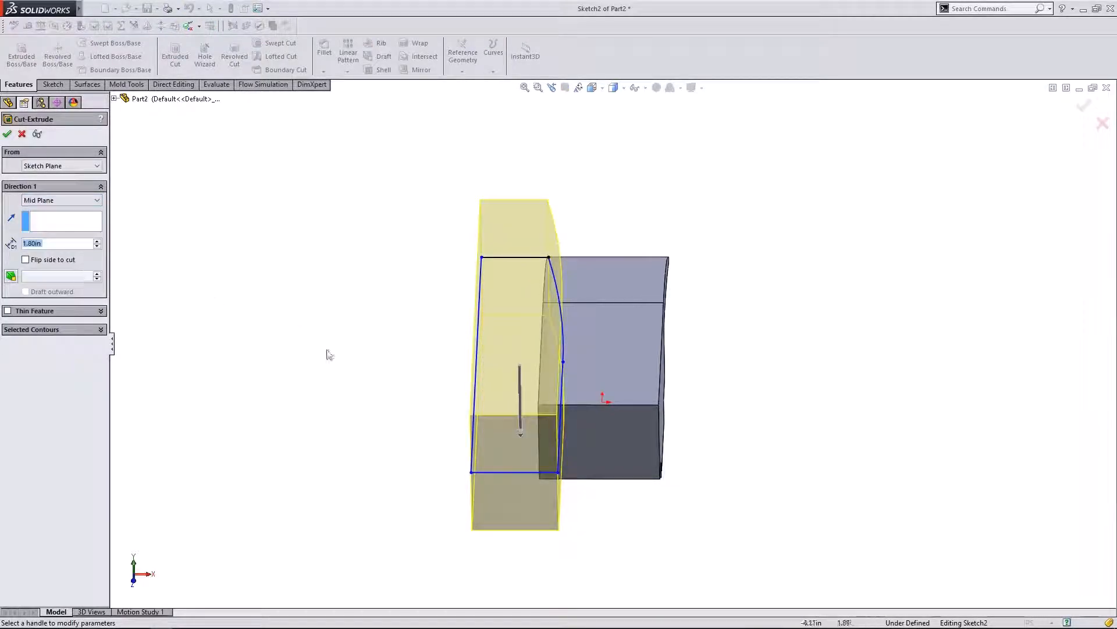
middle_drag(328, 353, 353, 298)
click(82, 200)
click(49, 271)
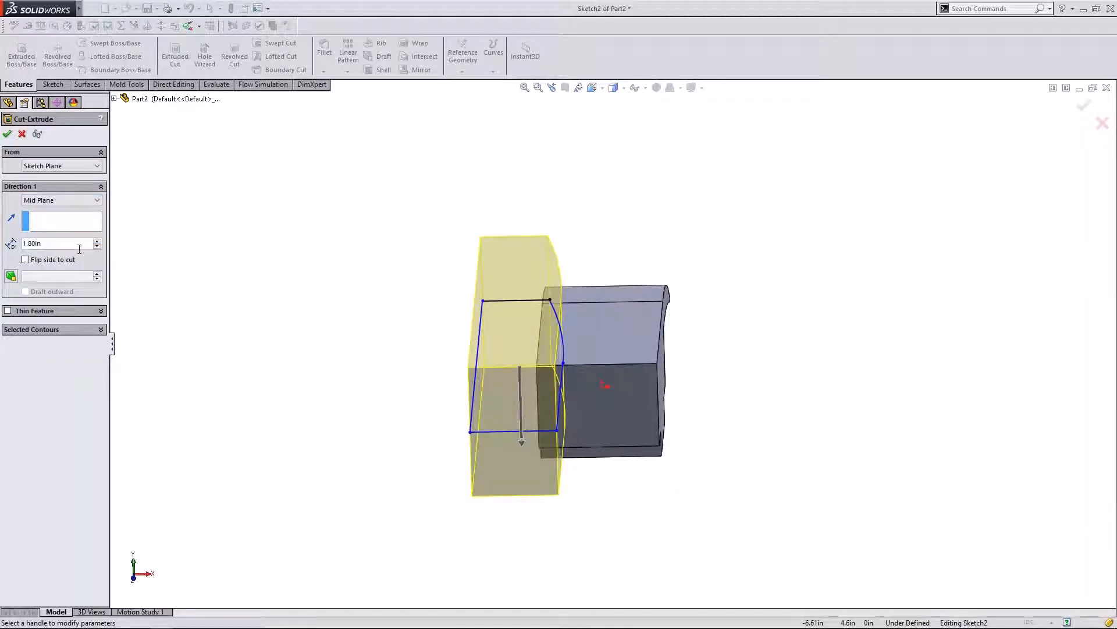
- Set the cut to Through All in both directions, accept it, and view from the top
click(93, 200)
click(50, 269)
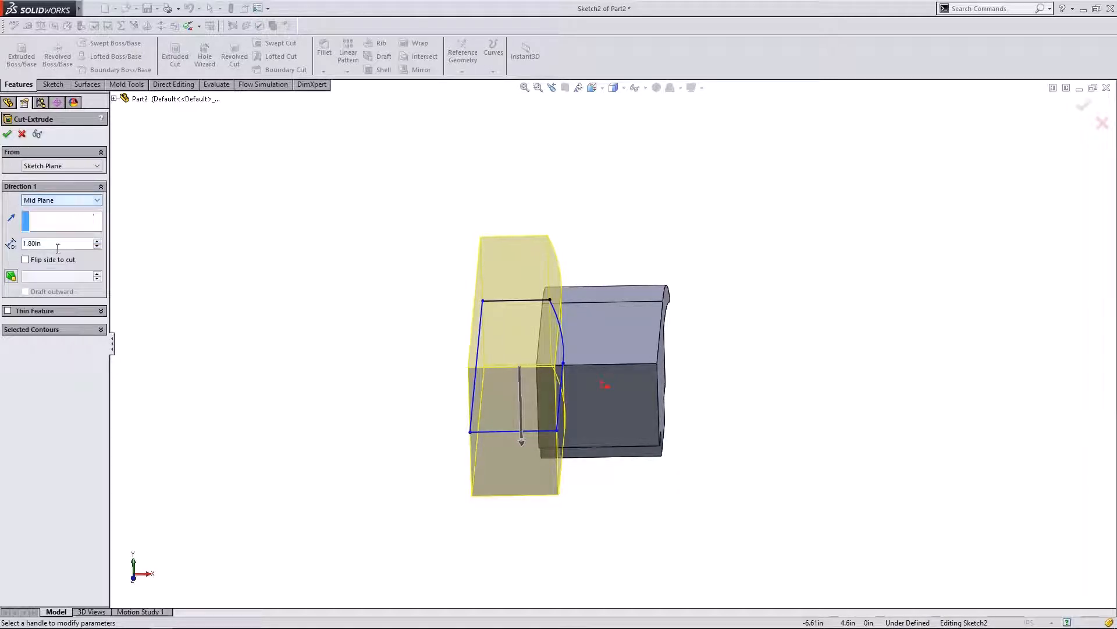
click(68, 203)
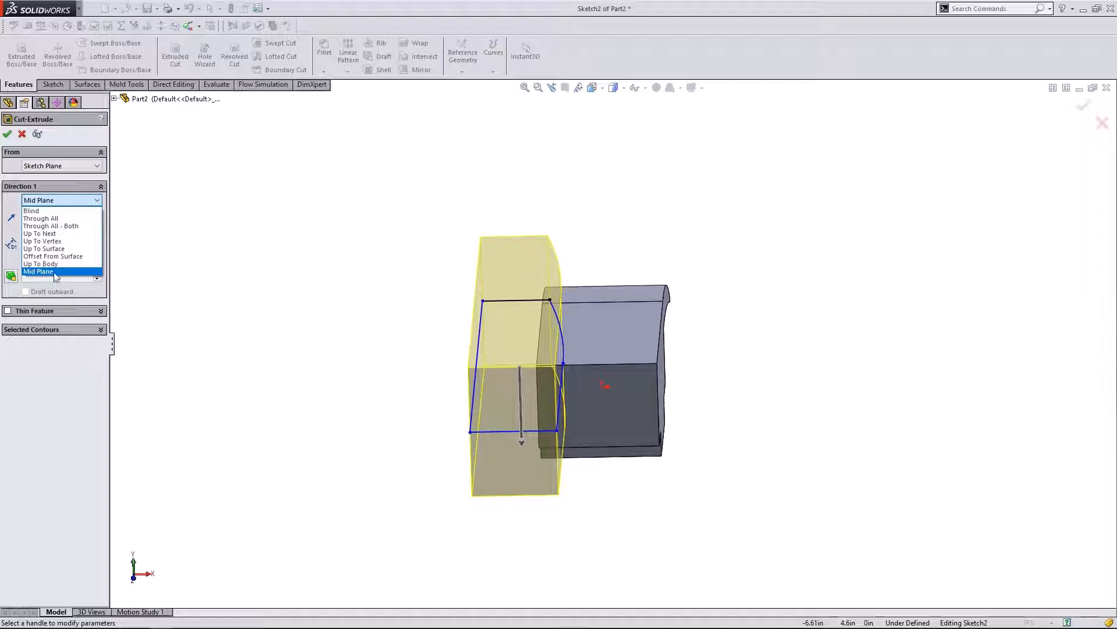
click(85, 226)
middle_drag(351, 394, 351, 359)
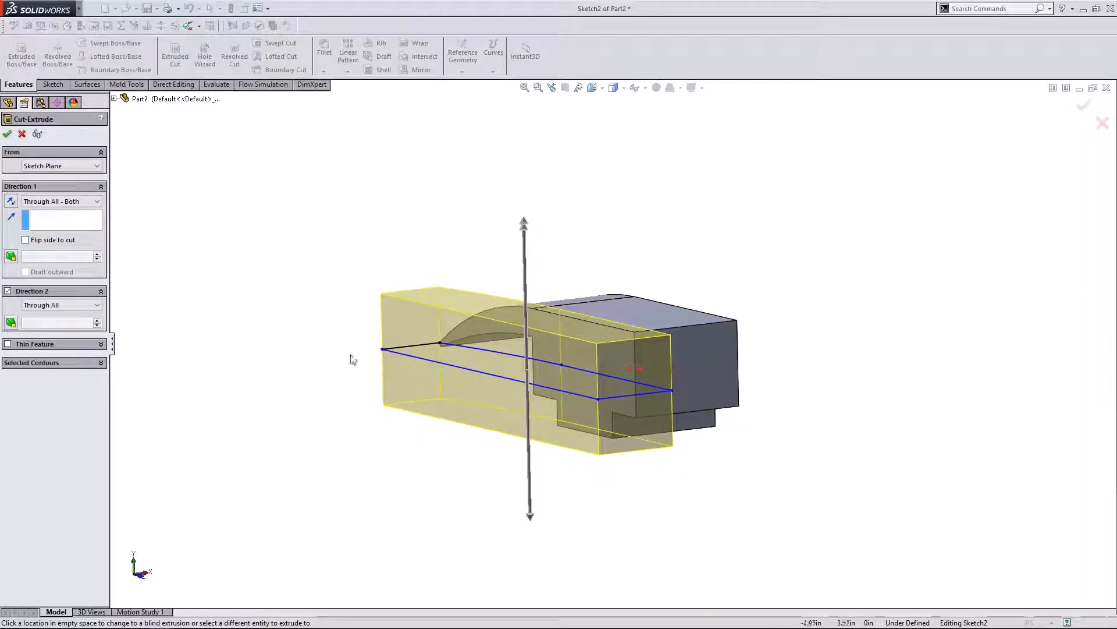
click(8, 135)
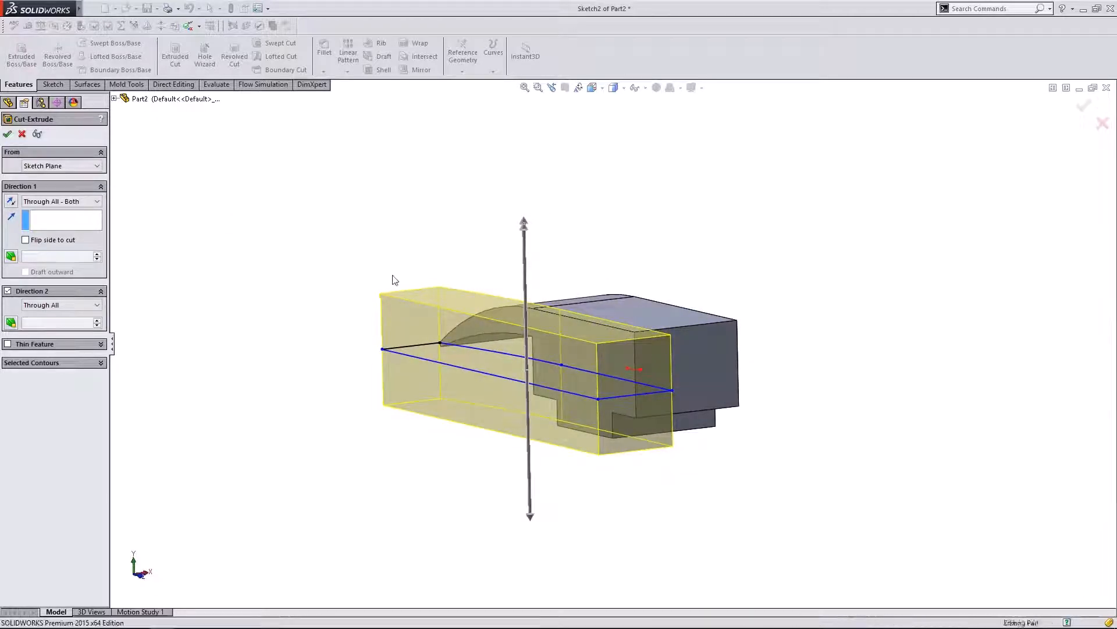
middle_drag(392, 277, 476, 469)
click(137, 581)
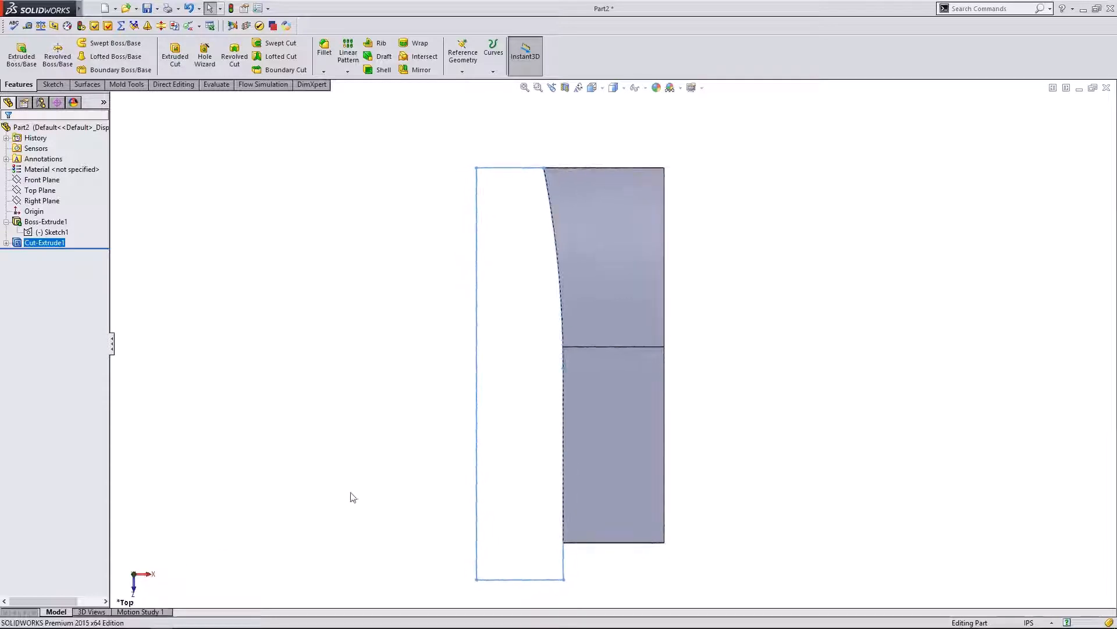
click(192, 252)
click(26, 244)
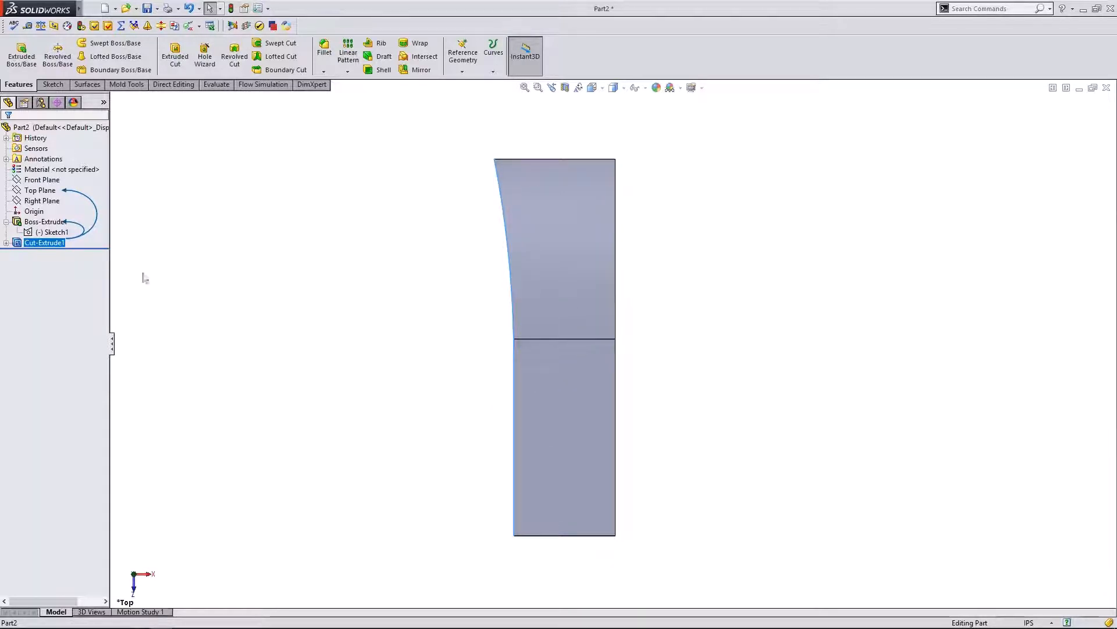
click(6, 242)
click(6, 243)
click(263, 193)
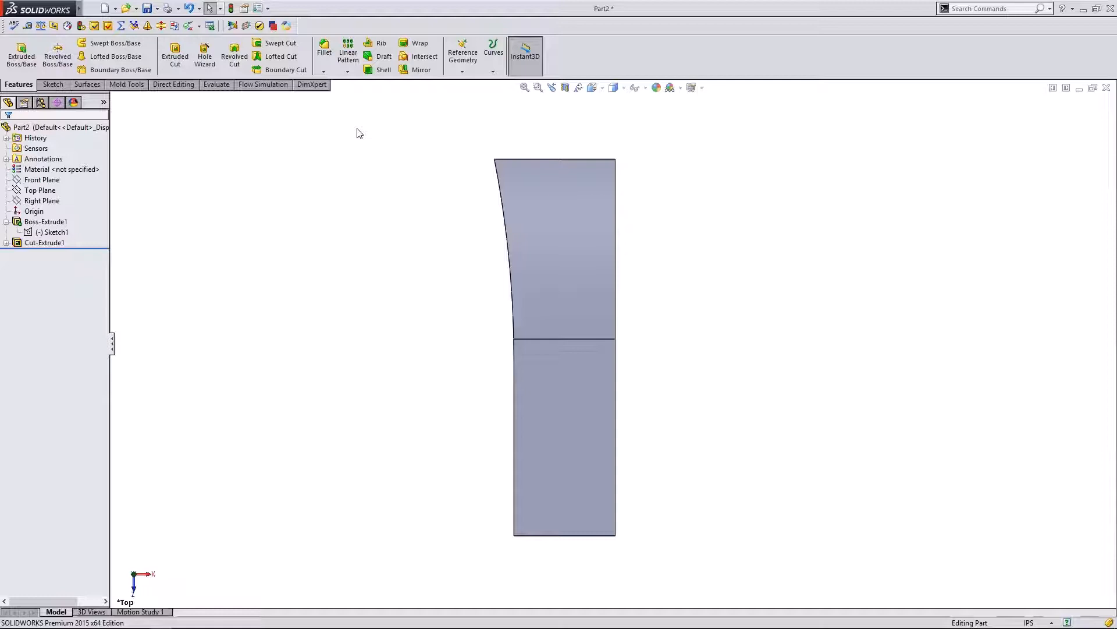
click(61, 245)
- Mirror Cut-Extrude1 across the Right Plane
click(420, 76)
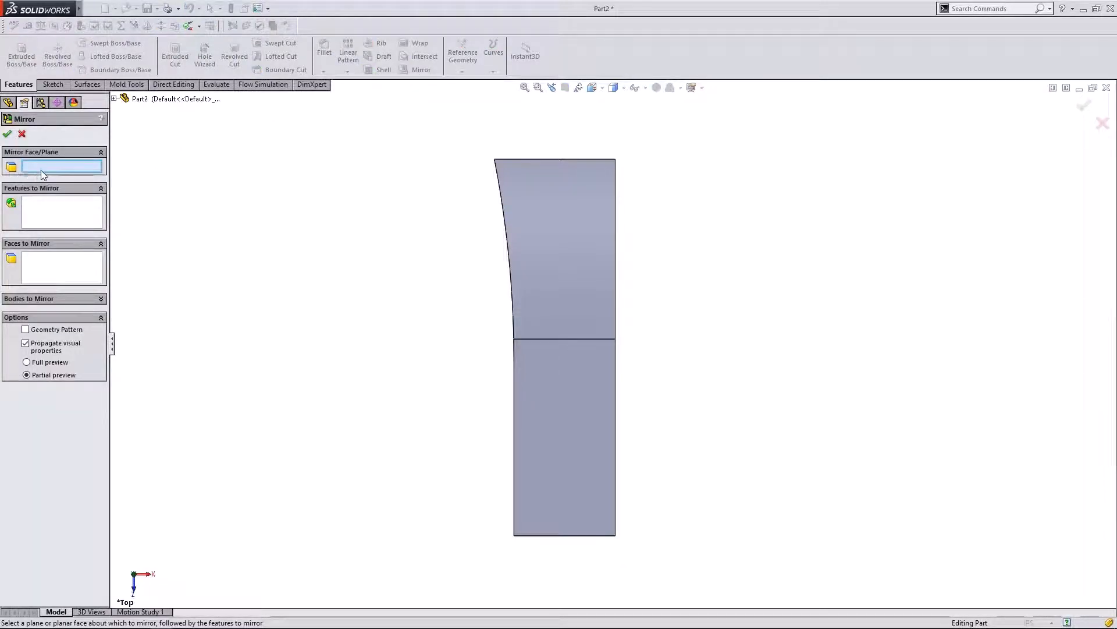
click(115, 99)
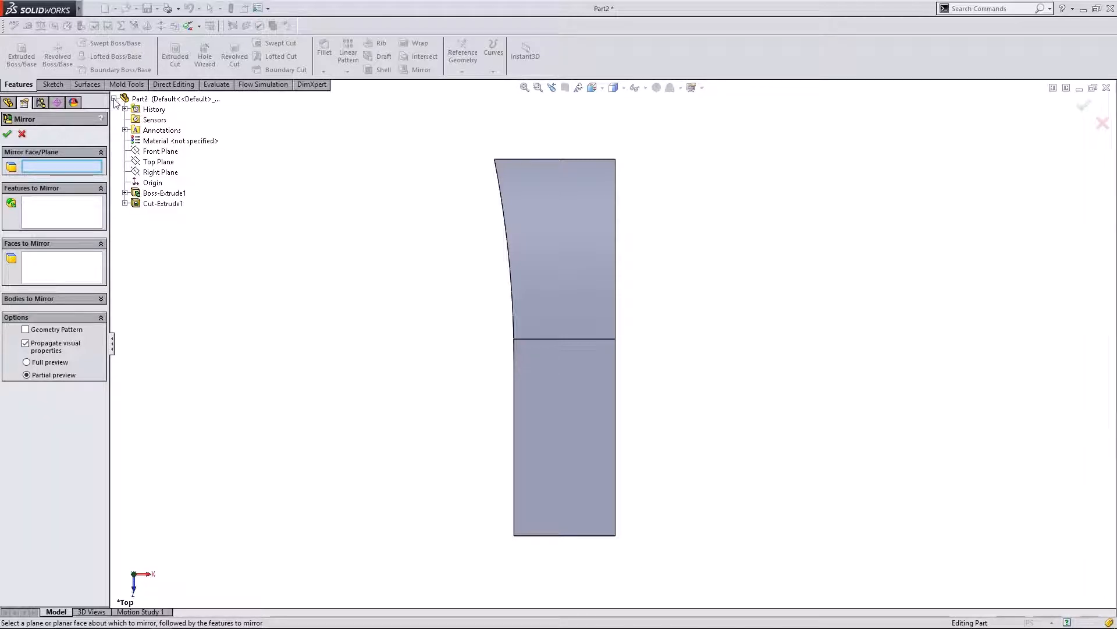
click(116, 100)
click(114, 99)
click(150, 175)
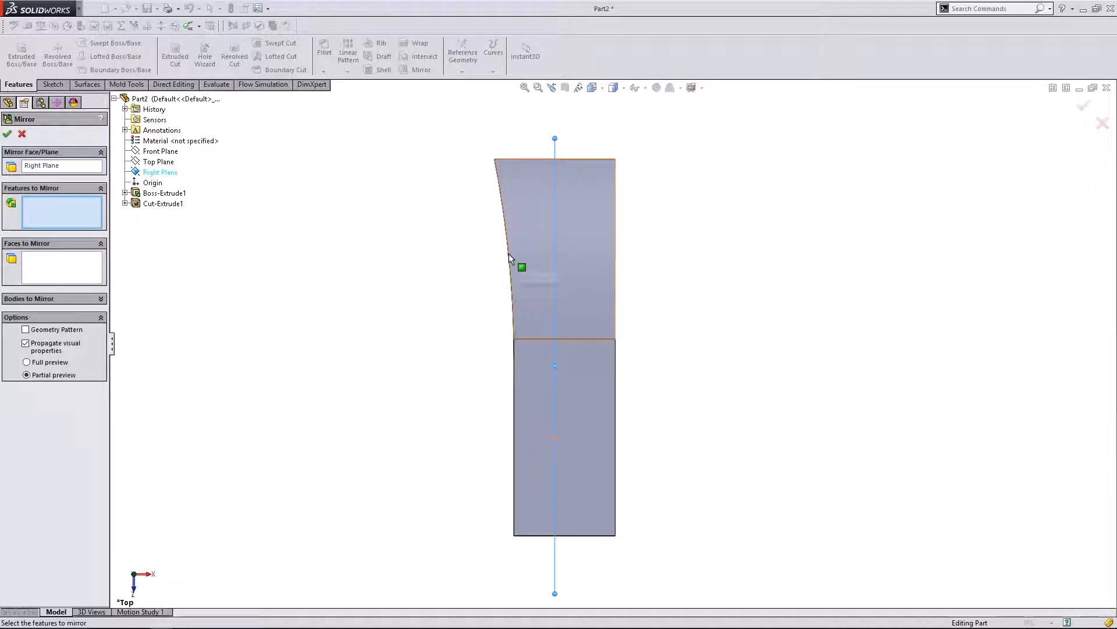
click(162, 204)
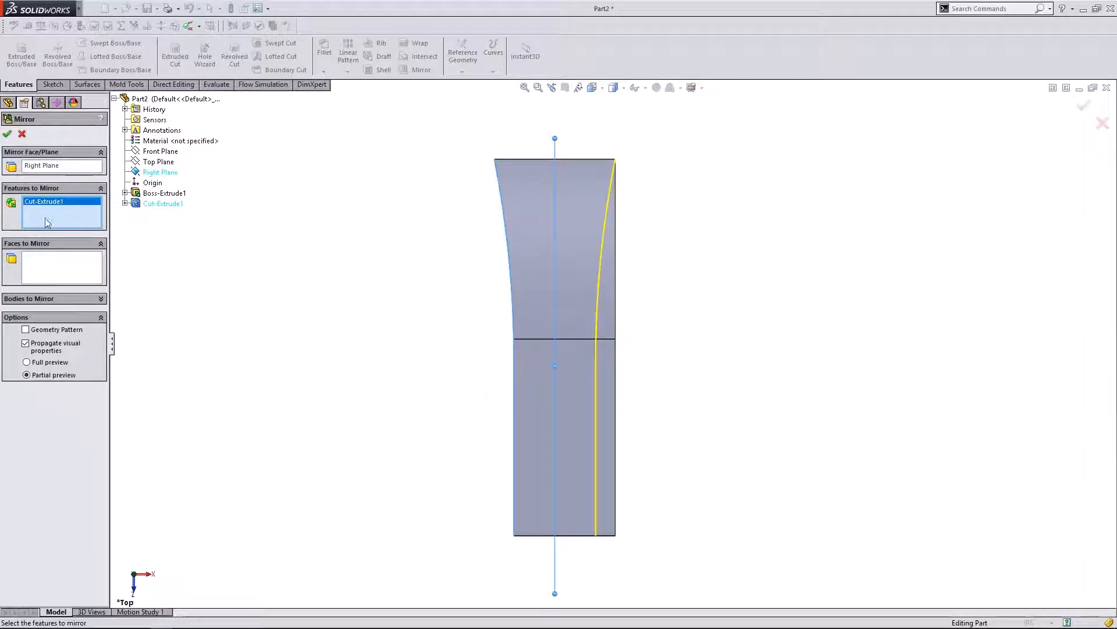
click(7, 134)
- Orbit to the Right view and select the base sketch Sketch1
middle_drag(313, 371, 154, 232)
middle_drag(161, 337, 202, 246)
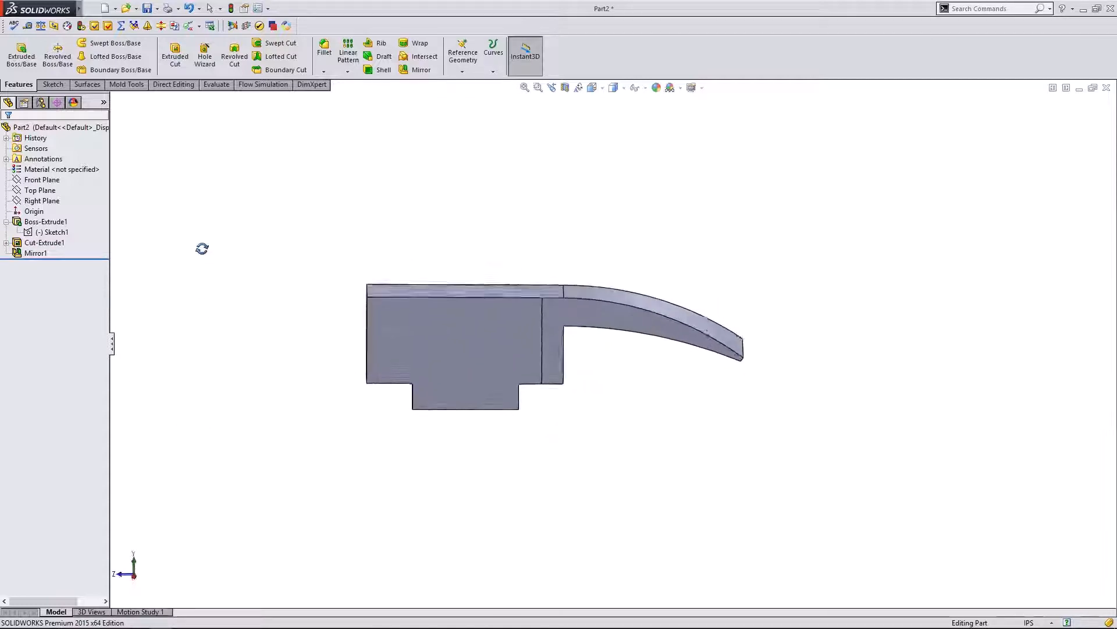
click(134, 576)
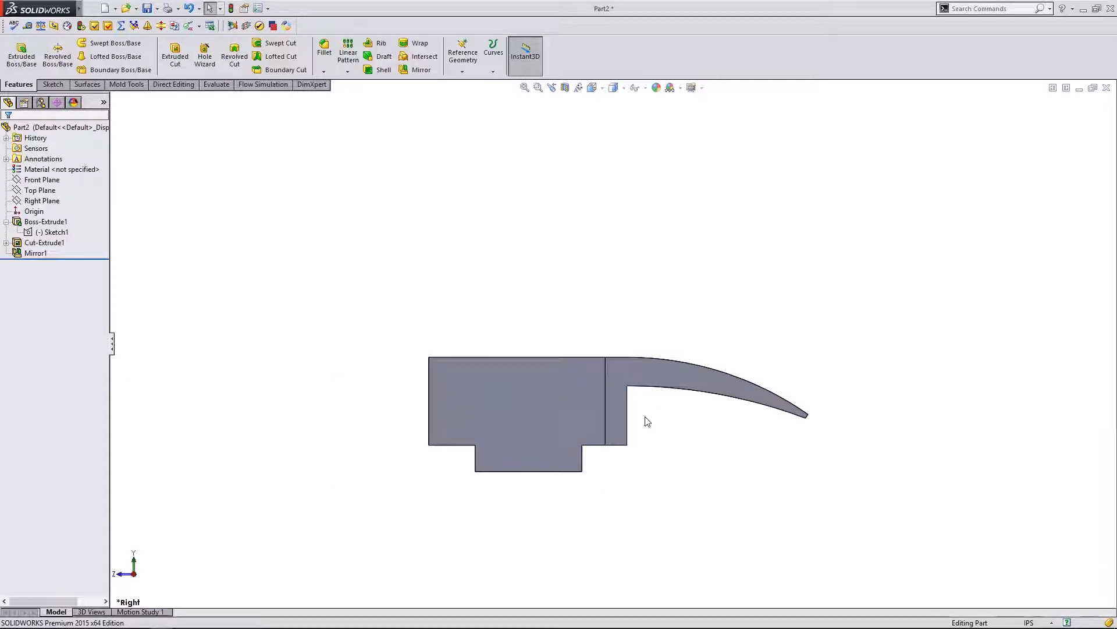
click(51, 232)
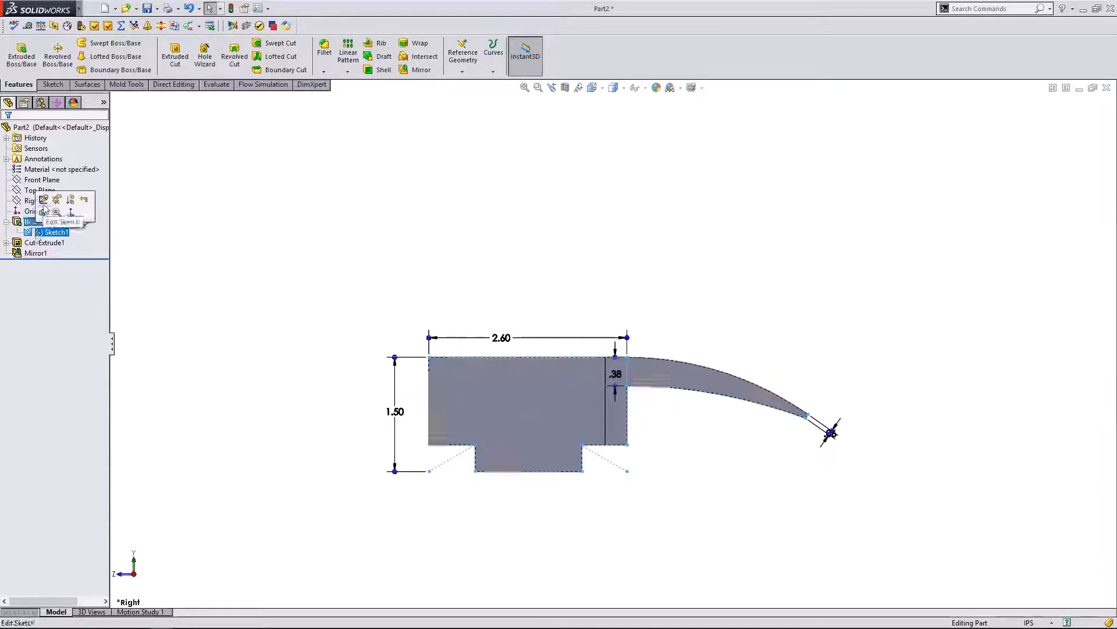
- Edit Sketch1 and drag the bottom tab's two vertical sides inward, undoing a stray edge move
click(44, 201)
scroll(635, 445, down, 2)
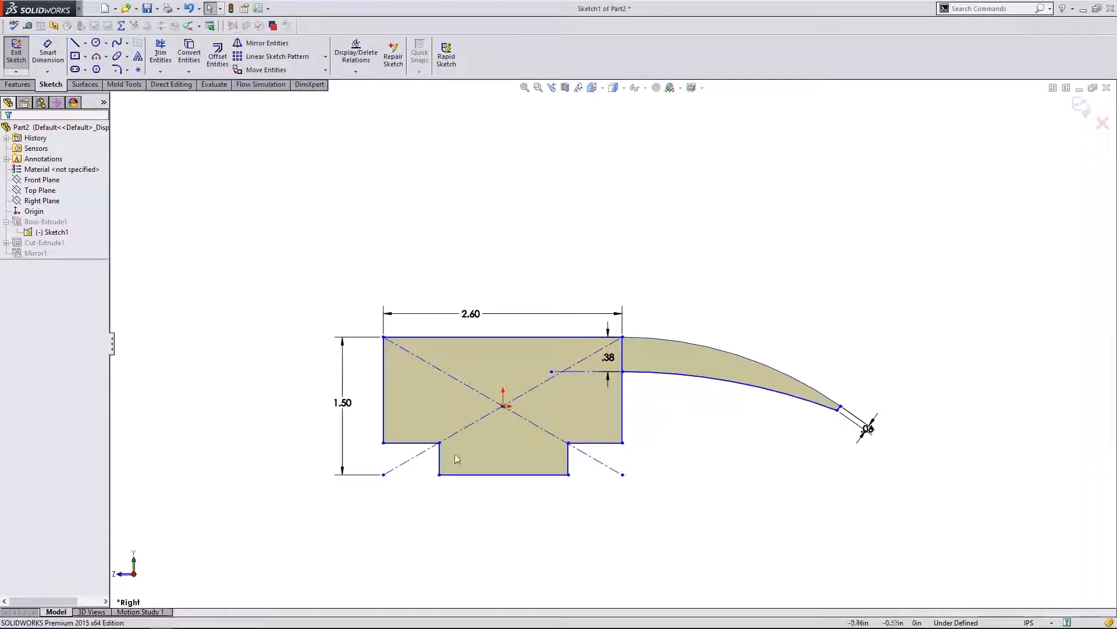
drag(385, 397, 404, 396)
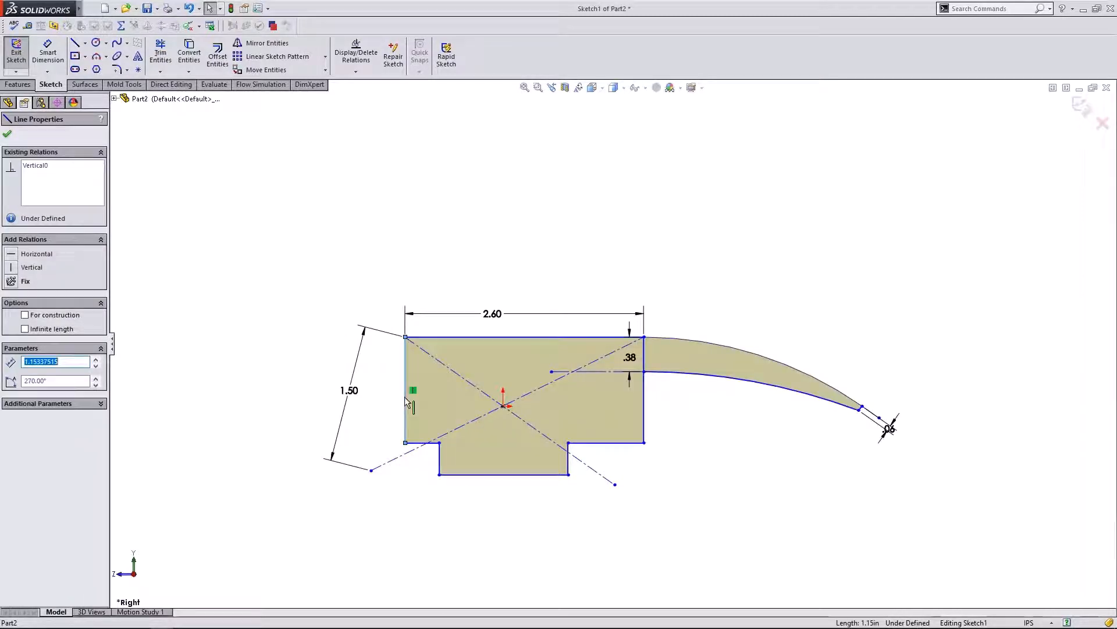
key(ctrl+z)
click(517, 524)
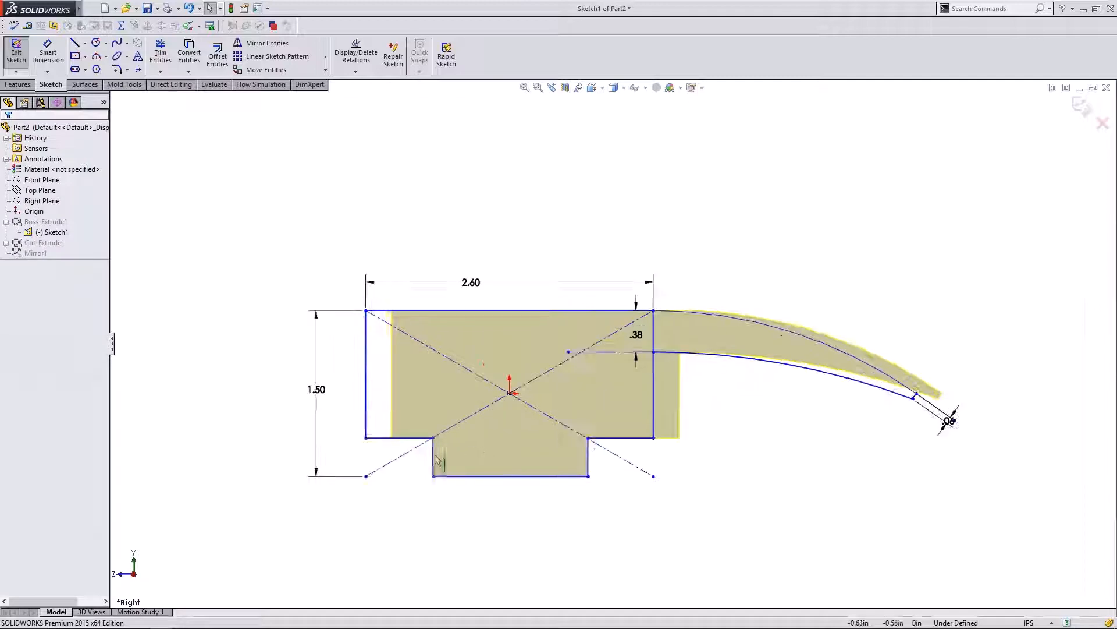
scroll(466, 462, down, 2)
drag(433, 459, 466, 462)
drag(589, 457, 542, 457)
click(554, 519)
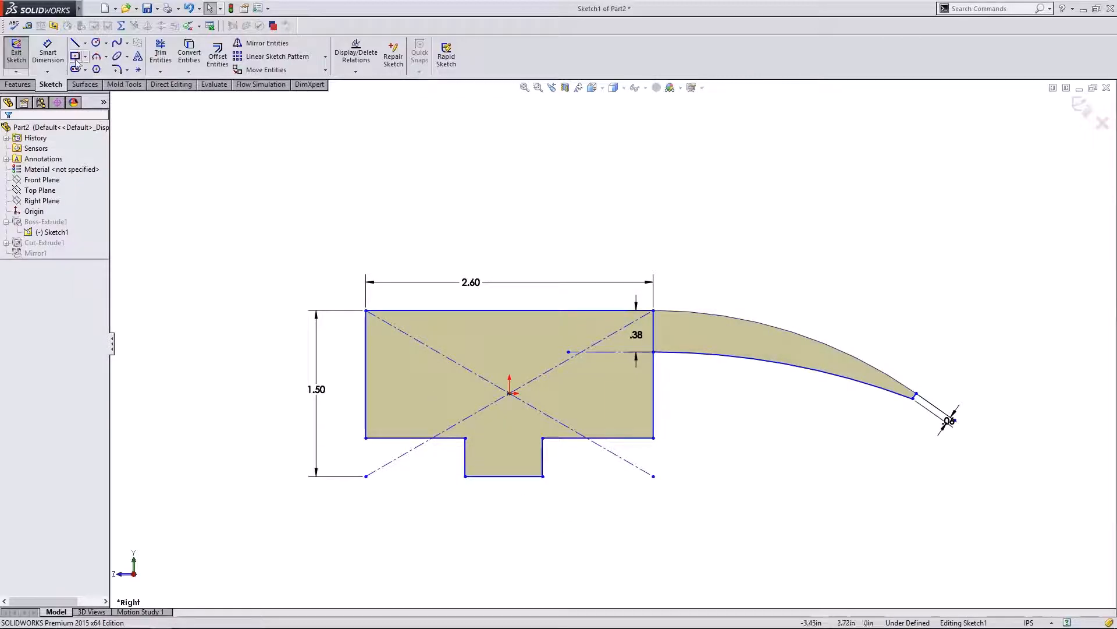
- Dimension each bottom-tab side .4 from the origin
click(47, 52)
click(468, 454)
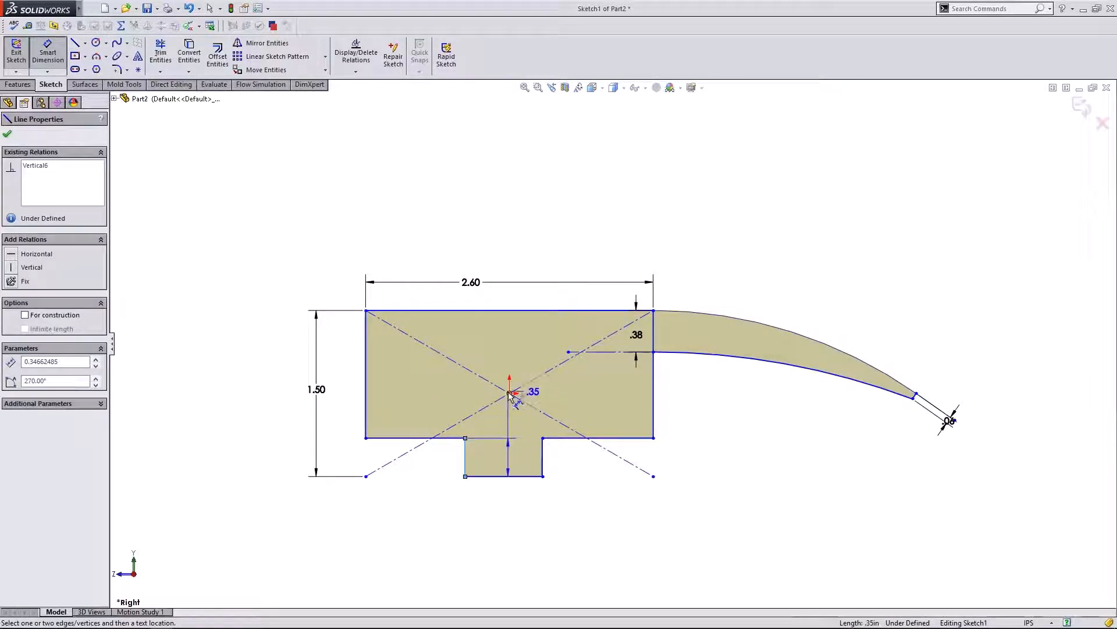
click(510, 393)
click(491, 347)
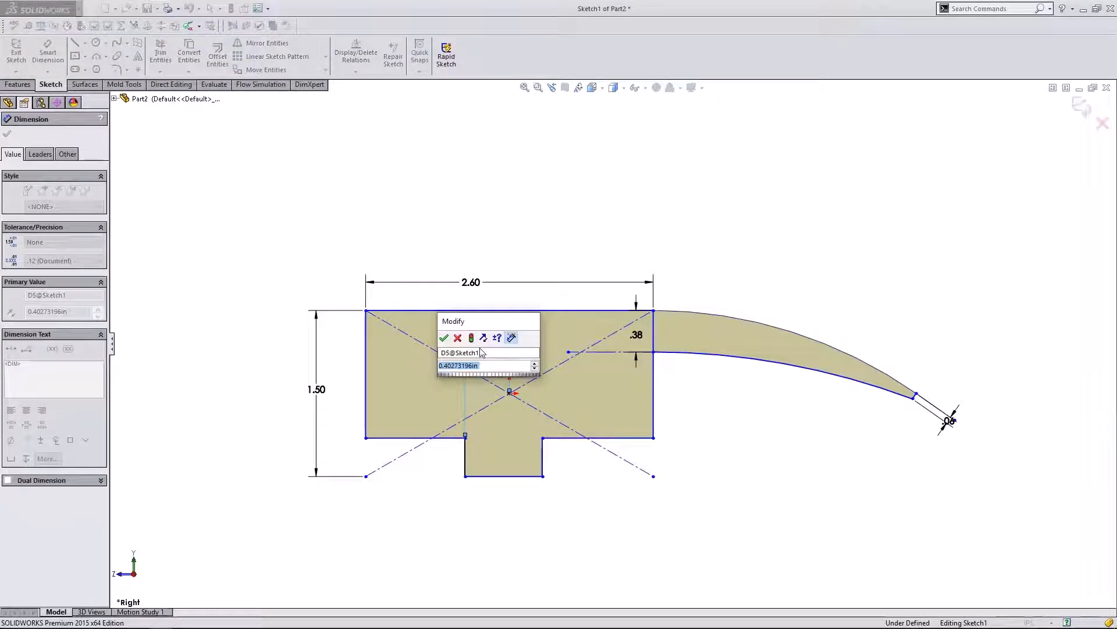
text(.4)
key(Return)
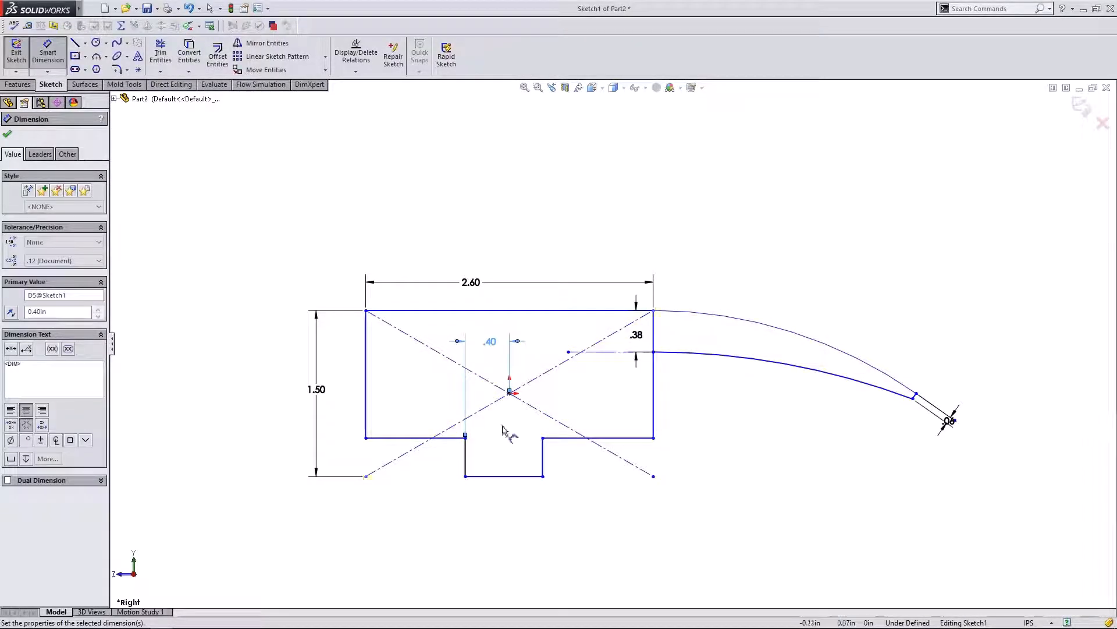
click(542, 464)
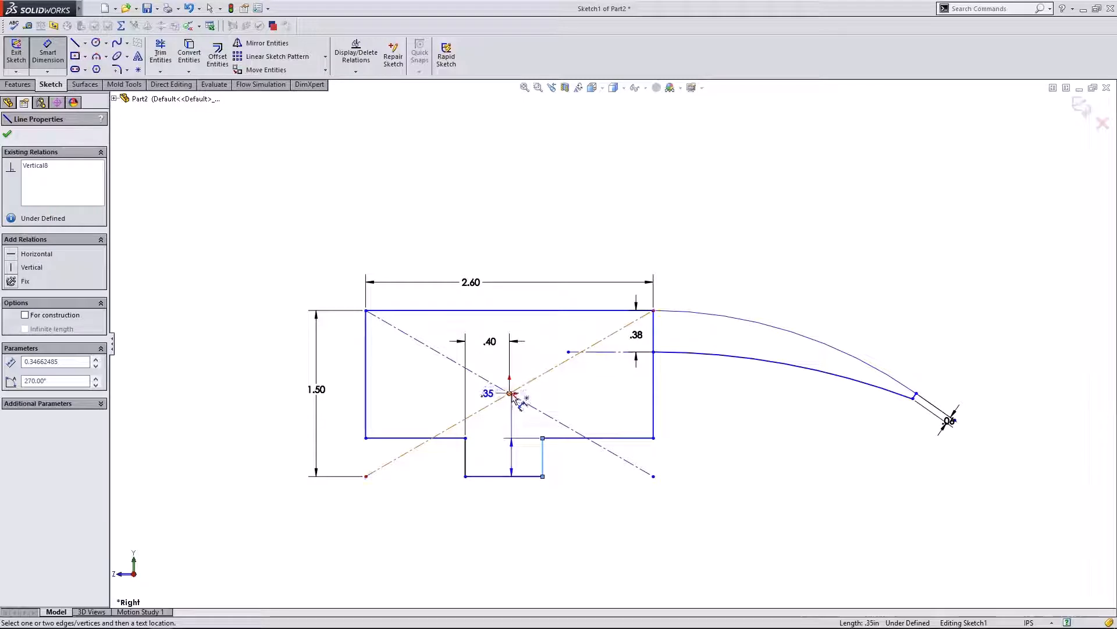
click(509, 393)
click(535, 331)
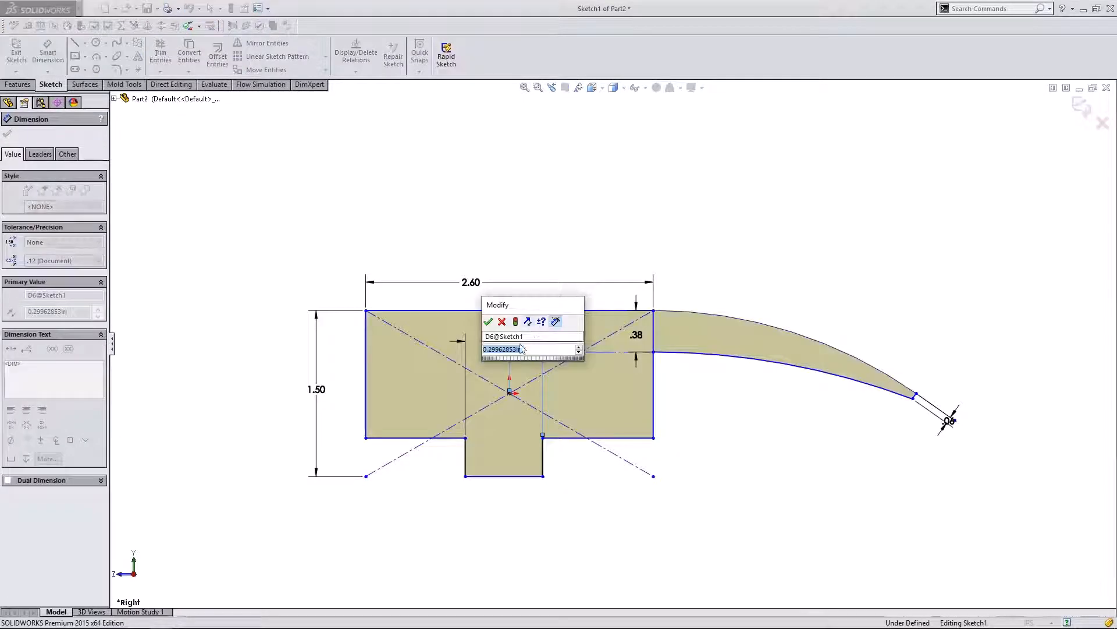
key(BackSpace)
text(.4)
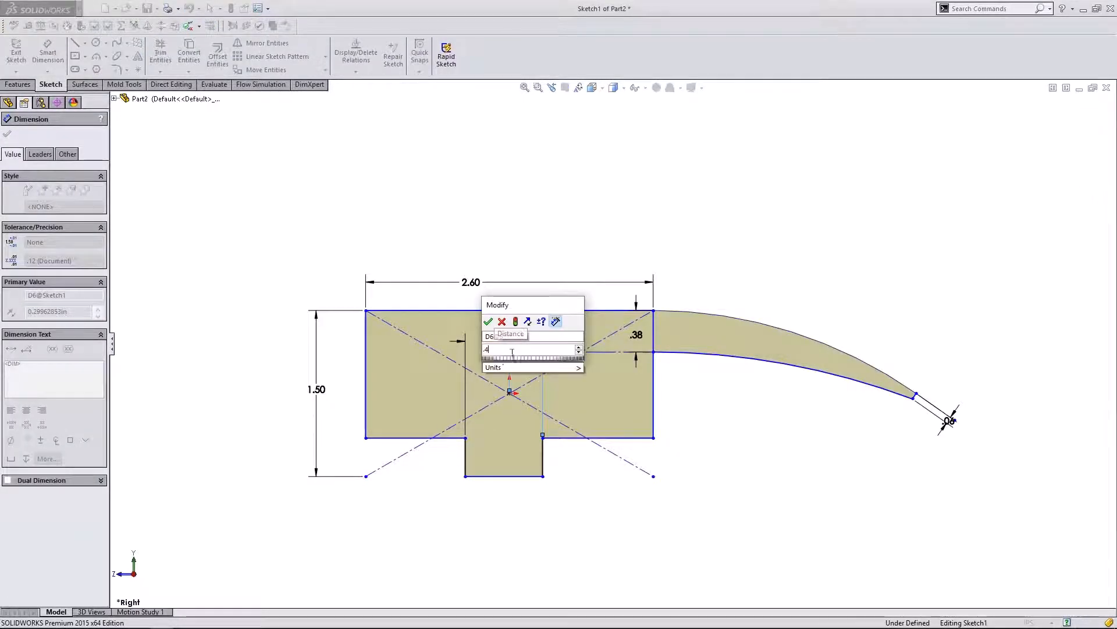
click(488, 322)
key(Escape)
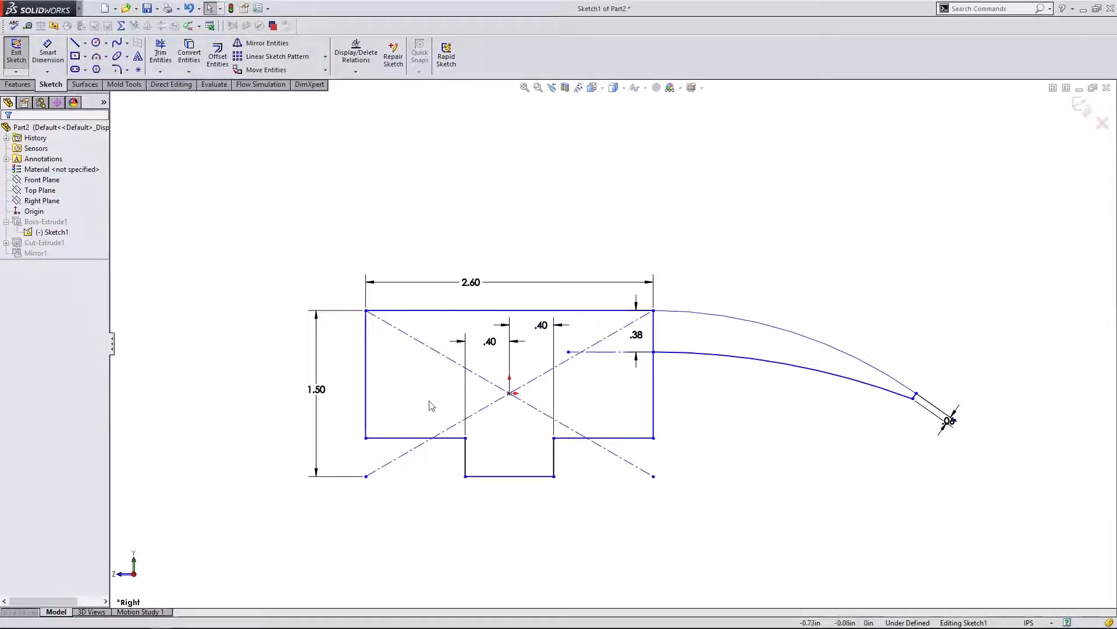
- Delete one diagonal construction line and select the other
click(456, 425)
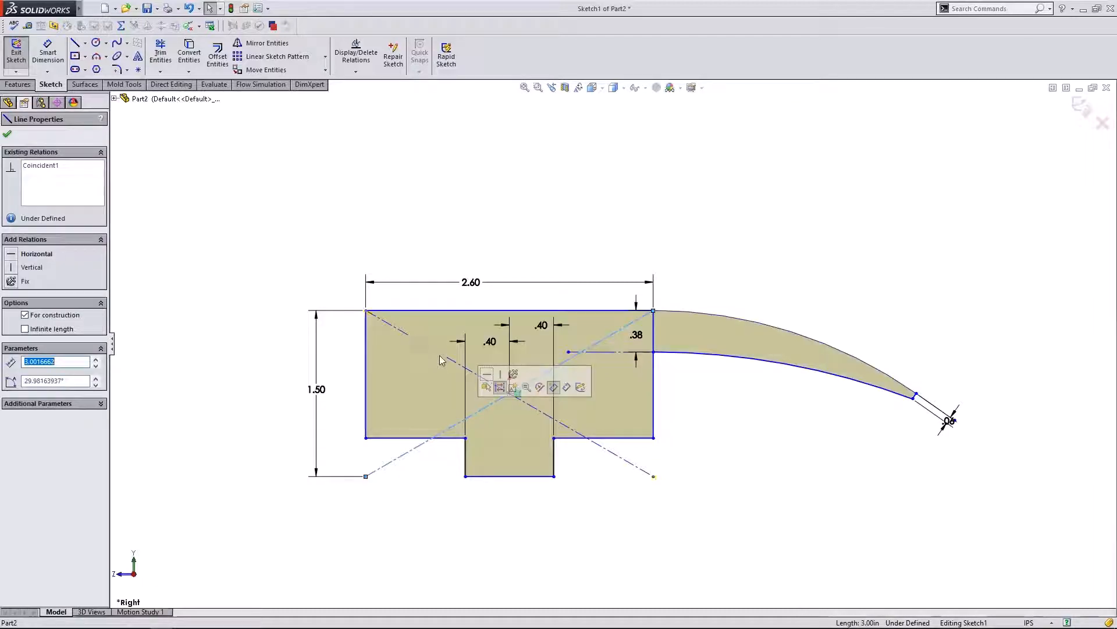
key(Delete)
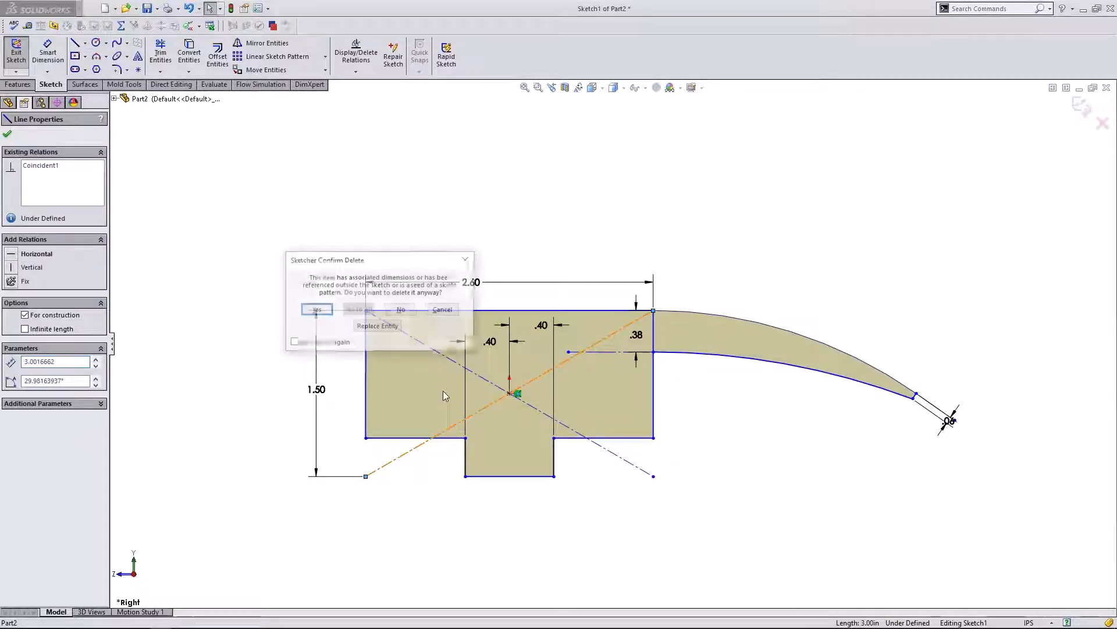
click(316, 309)
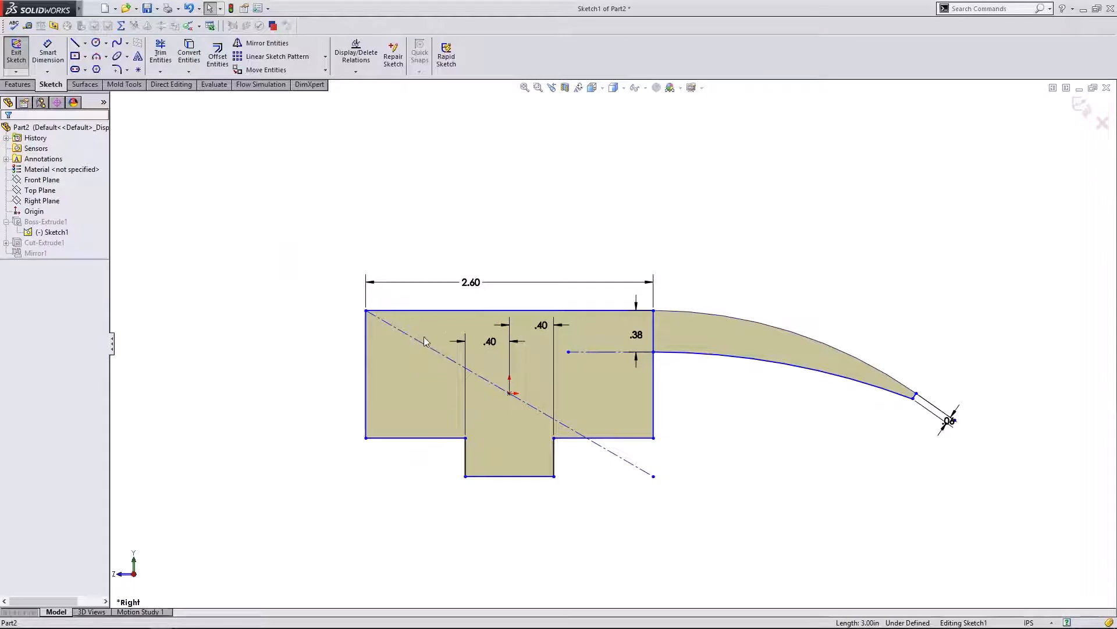
click(424, 348)
- Delete the remaining construction line and the 2.60 width dimension, then drag the left edge rightward
key(Delete)
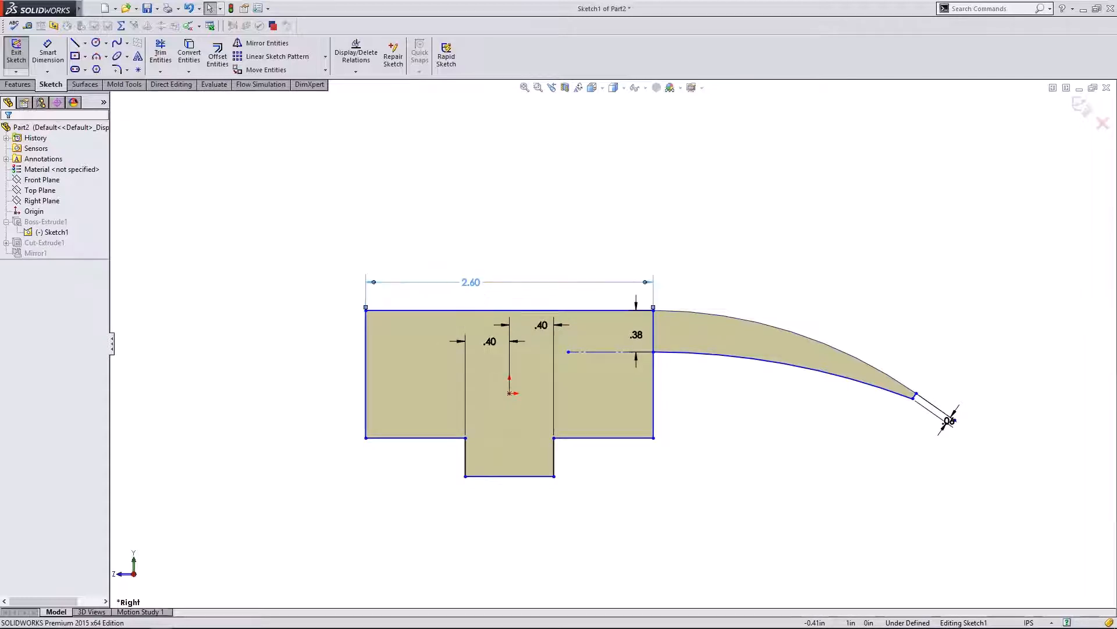
click(465, 285)
double_click(466, 282)
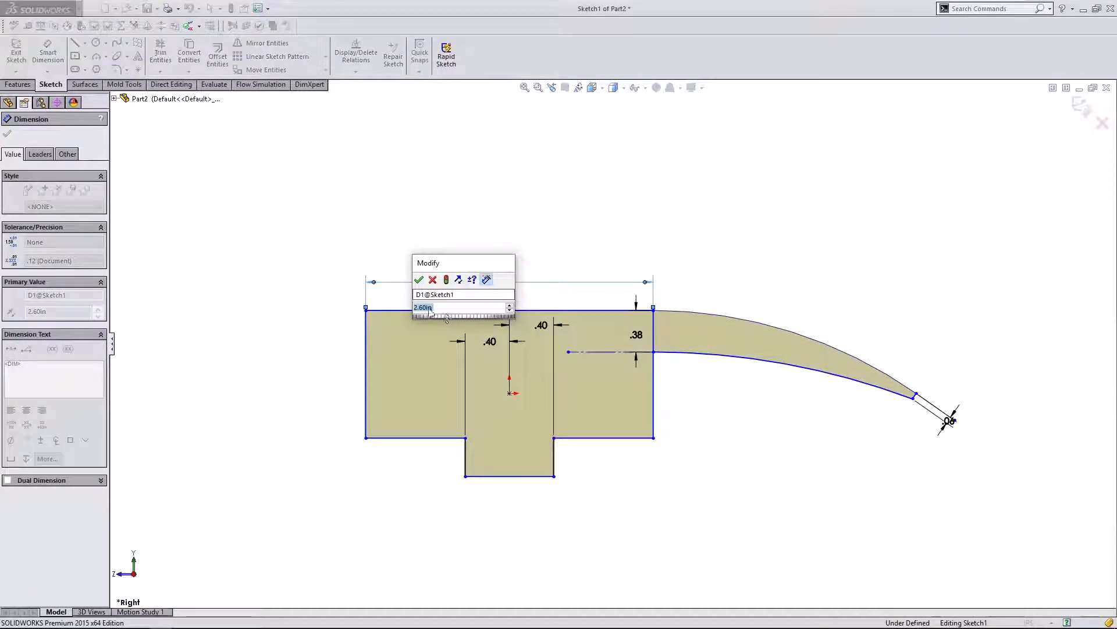
drag(436, 308, 422, 308)
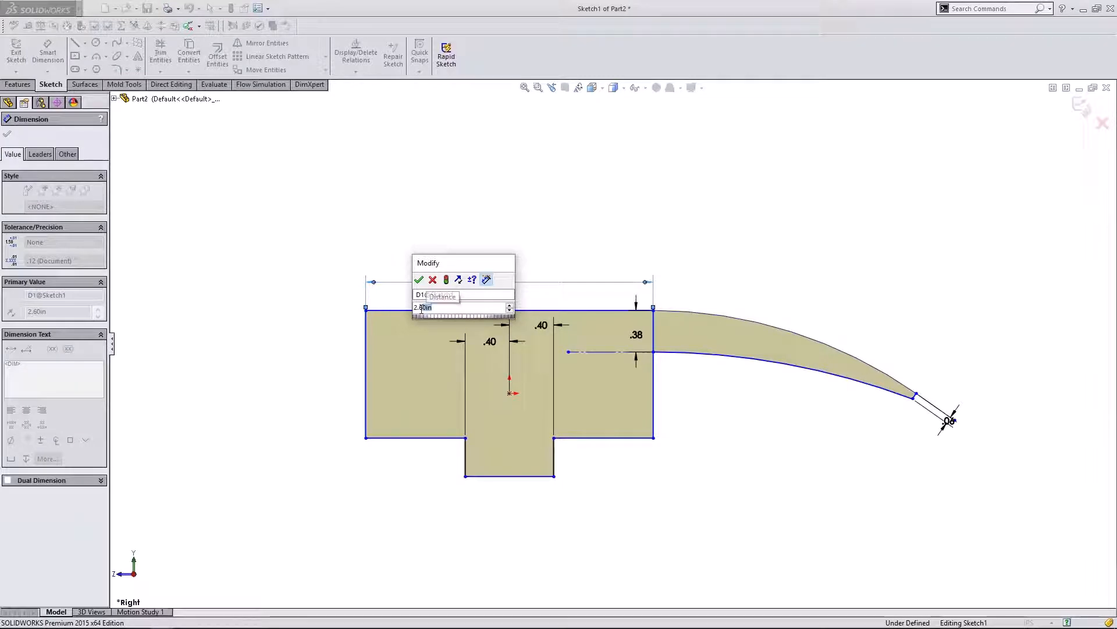
click(434, 280)
key(Delete)
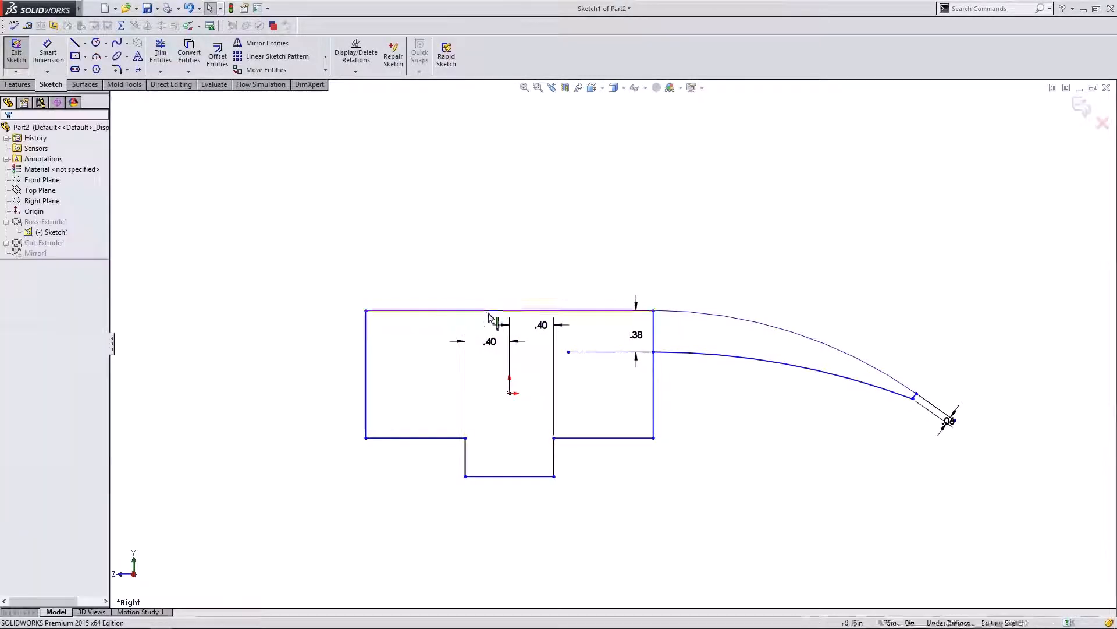
drag(367, 349, 430, 348)
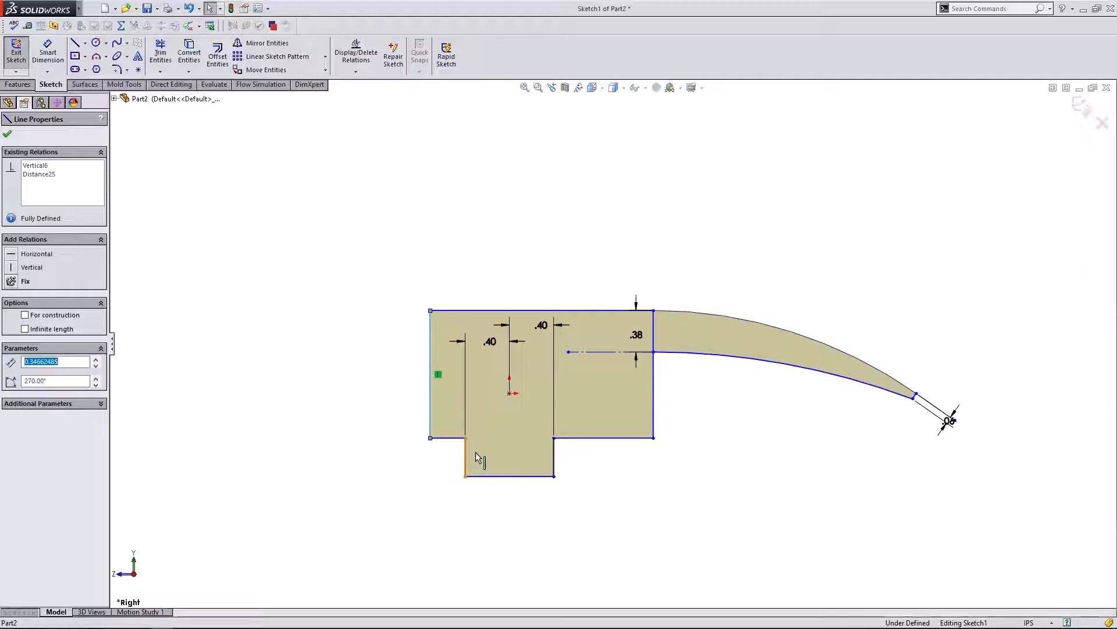
- Change both .40 tab-side dimensions to .39
click(466, 457)
click(423, 445)
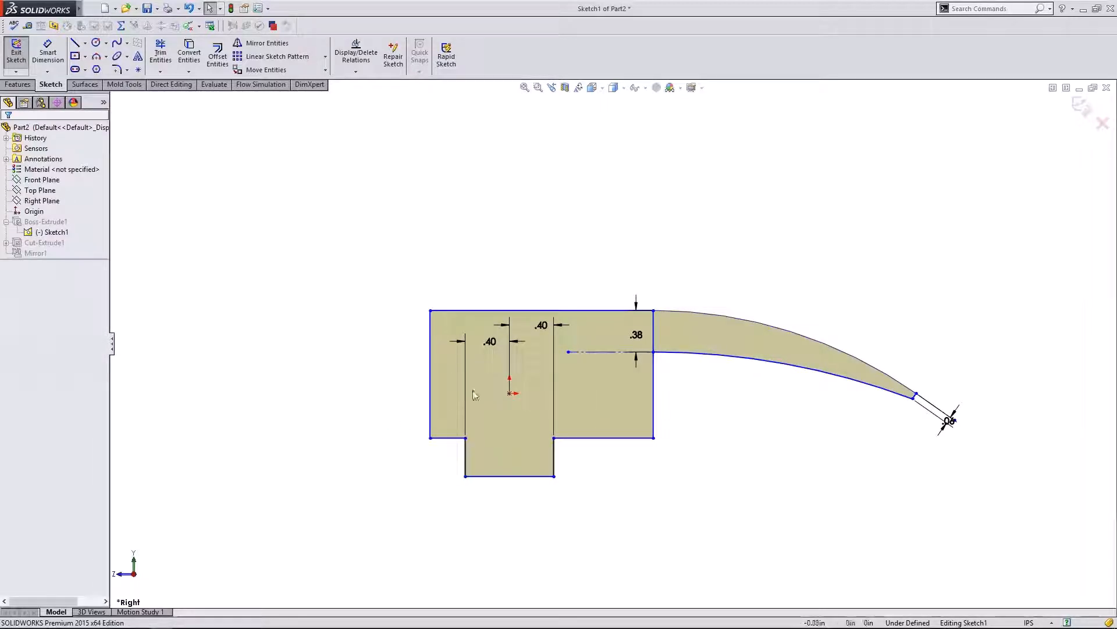
double_click(490, 342)
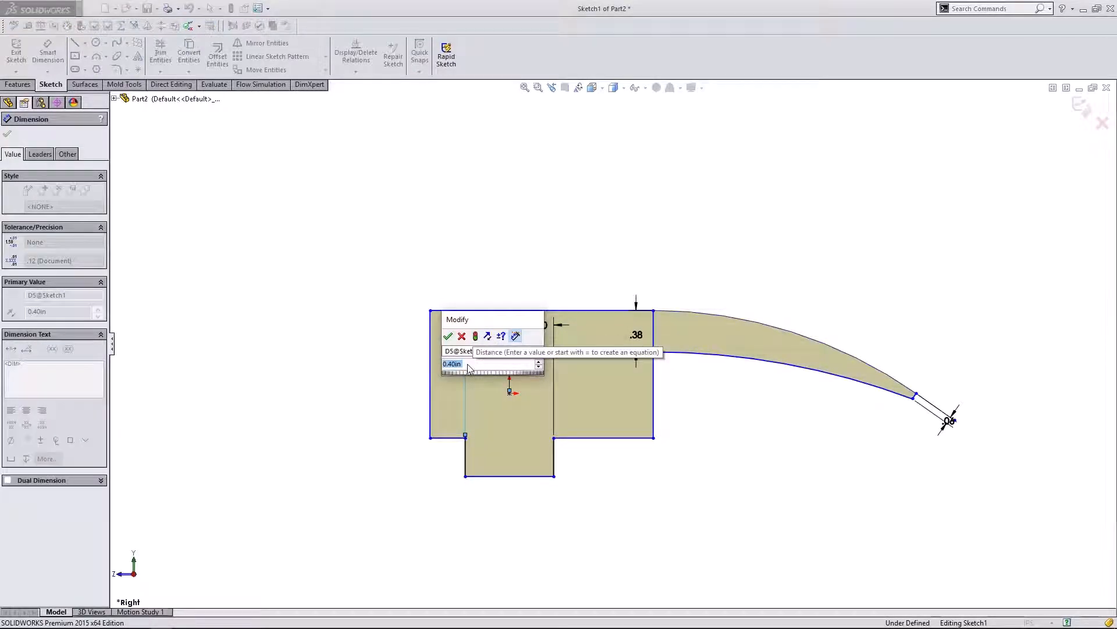
text(.39)
key(Return)
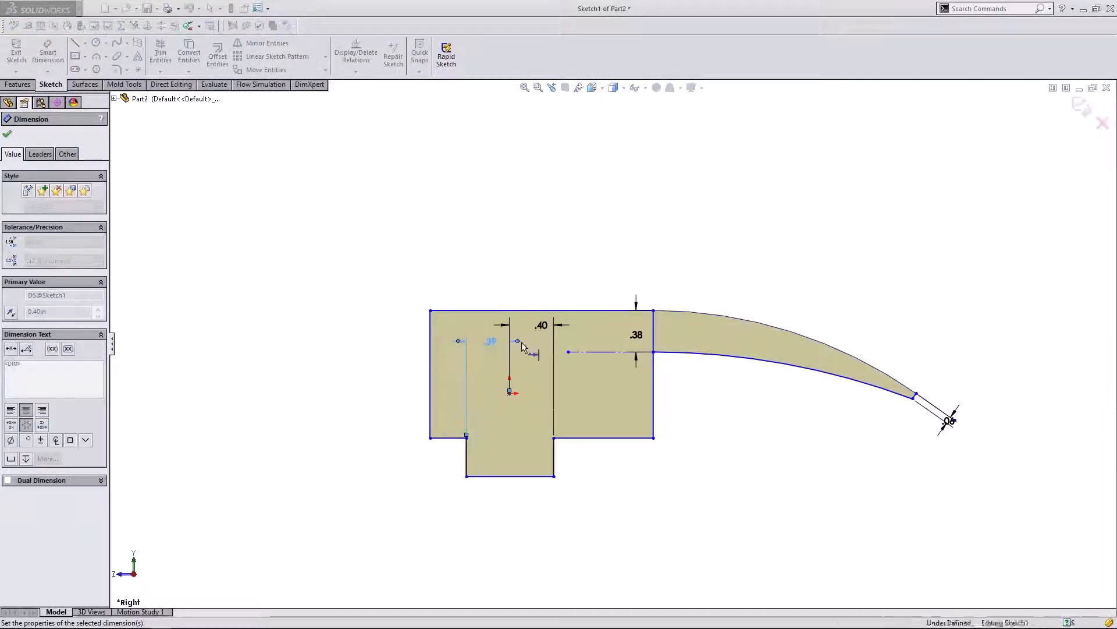
double_click(540, 325)
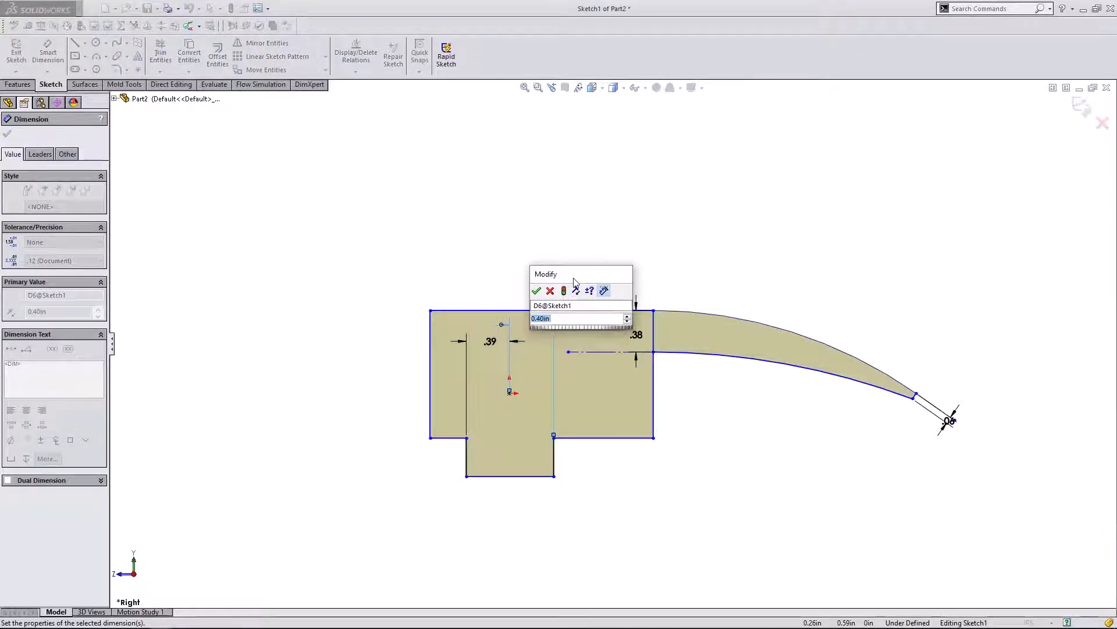
text(.39)
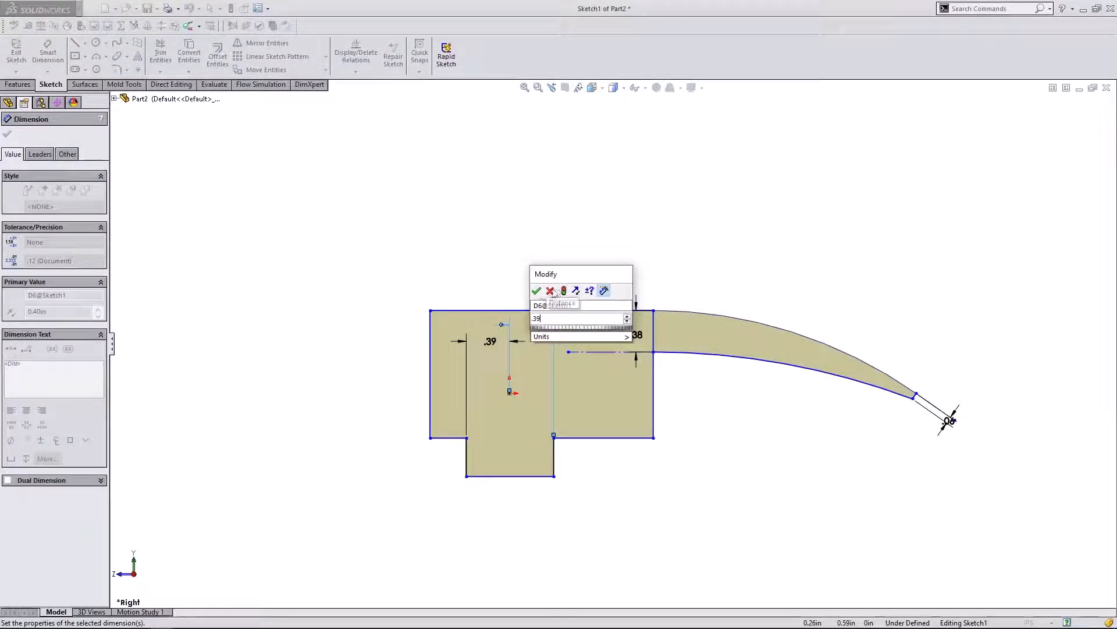
click(537, 292)
click(464, 264)
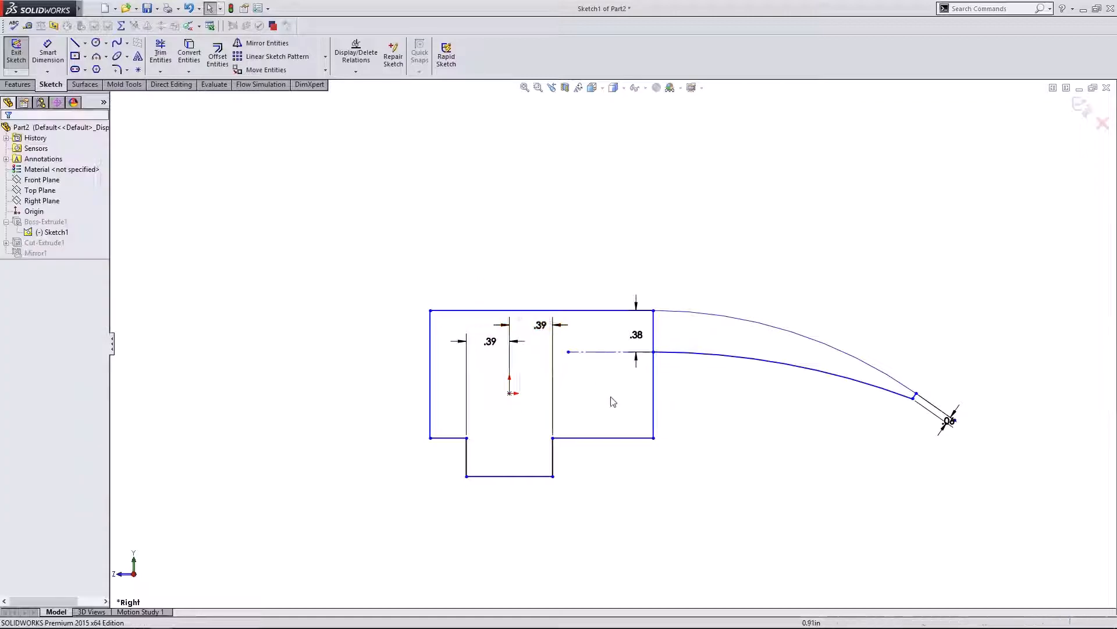
- Pull the block's right edge slightly left and exit the sketch to rebuild
mouse_move(651, 397)
mouse_down()
mouse_move(611, 395)
mouse_move(625, 394)
mouse_up()
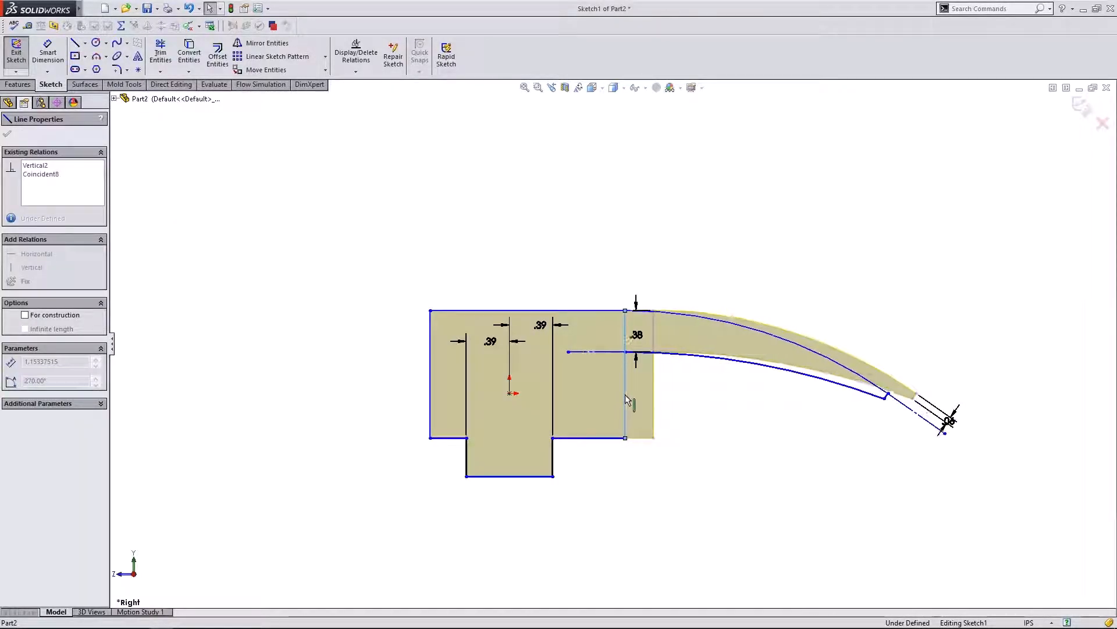
mouse_move(602, 438)
mouse_down()
mouse_move(594, 407)
mouse_move(596, 438)
mouse_up()
click(675, 444)
click(1081, 107)
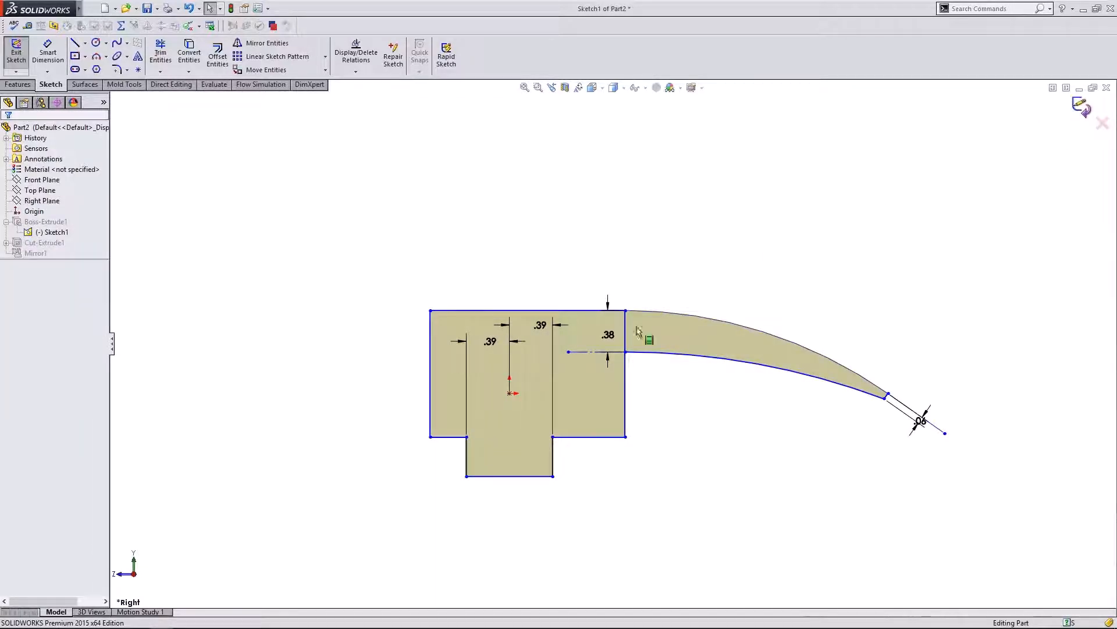
- Orbit the rebuilt part, check the Top and Right views, and zoom in on the right side
mouse_move(331, 393)
middle_down()
mouse_move(377, 390)
mouse_move(334, 400)
mouse_move(326, 585)
mouse_move(334, 422)
mouse_move(431, 460)
mouse_move(324, 389)
mouse_move(331, 421)
mouse_move(344, 402)
mouse_move(381, 396)
mouse_move(358, 399)
mouse_move(407, 326)
mouse_move(332, 420)
mouse_move(351, 474)
mouse_move(334, 324)
mouse_move(264, 437)
mouse_move(311, 328)
mouse_move(351, 293)
mouse_move(389, 439)
mouse_move(375, 455)
middle_up()
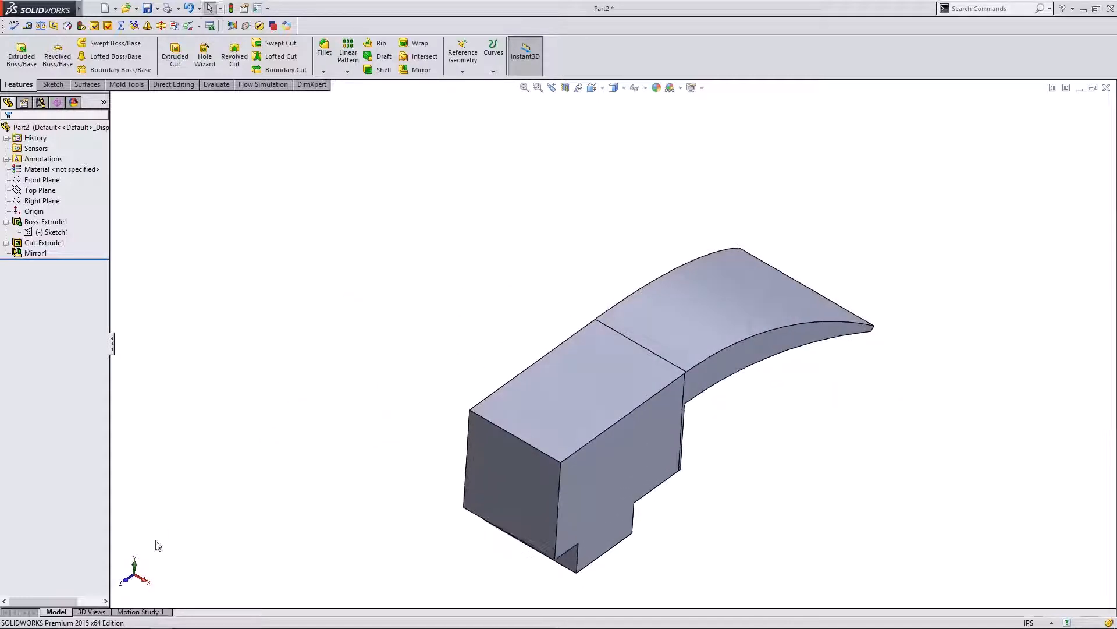
click(135, 566)
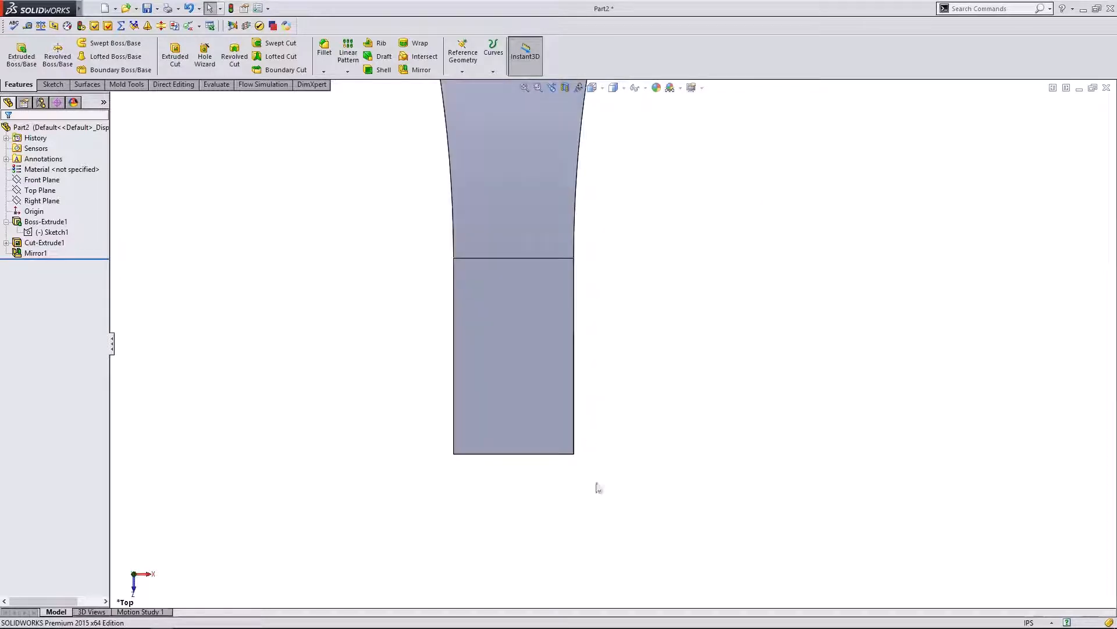
middle_drag(552, 526, 711, 442)
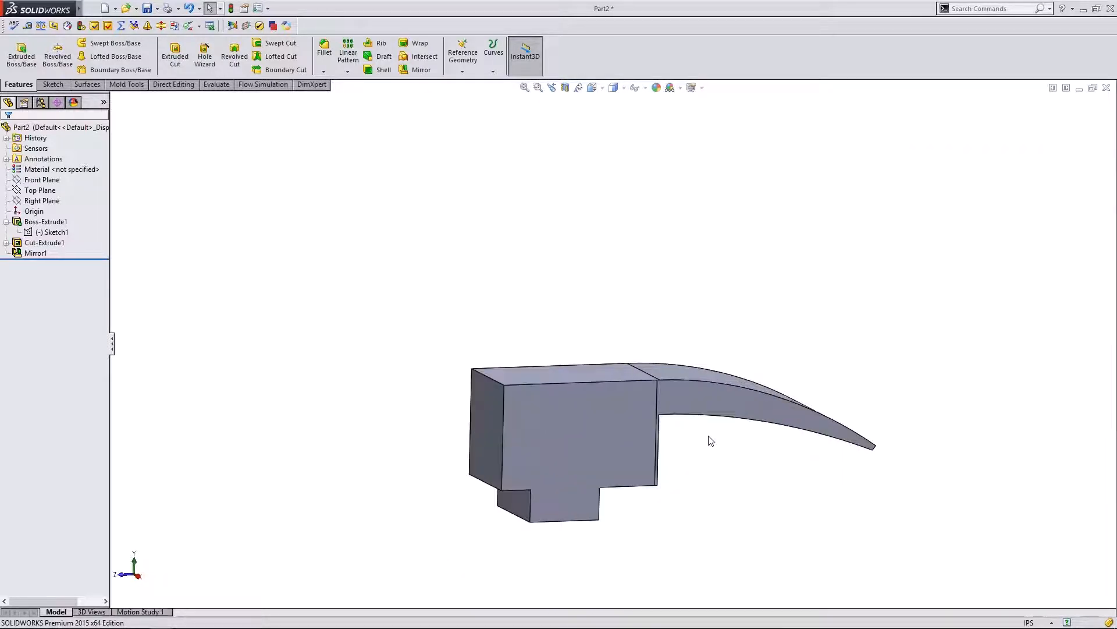
click(140, 577)
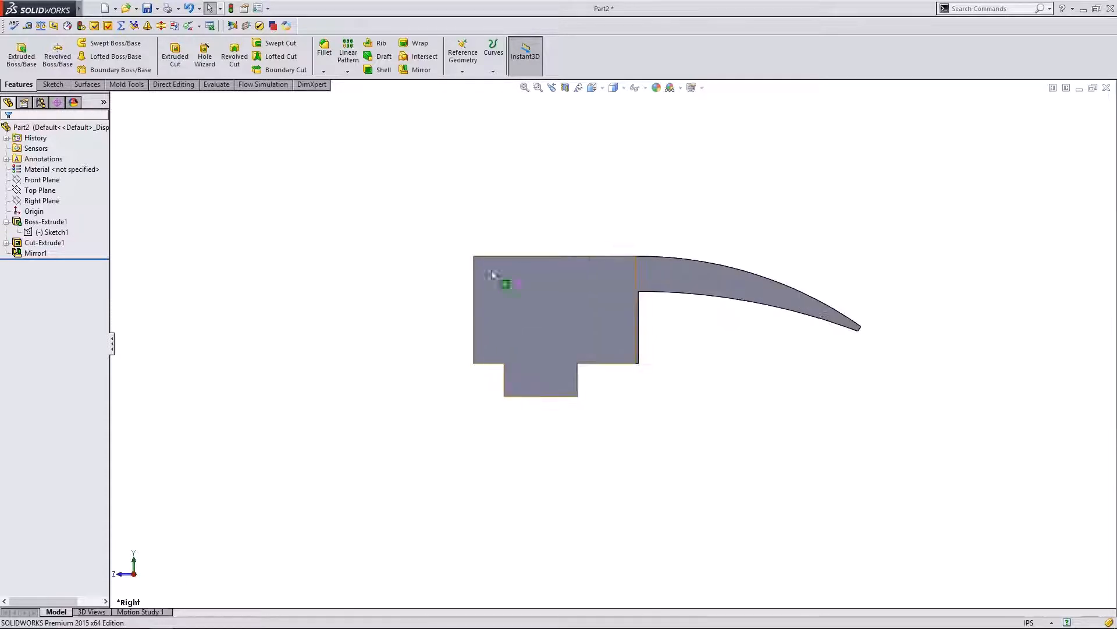
scroll(505, 265, down, 2)
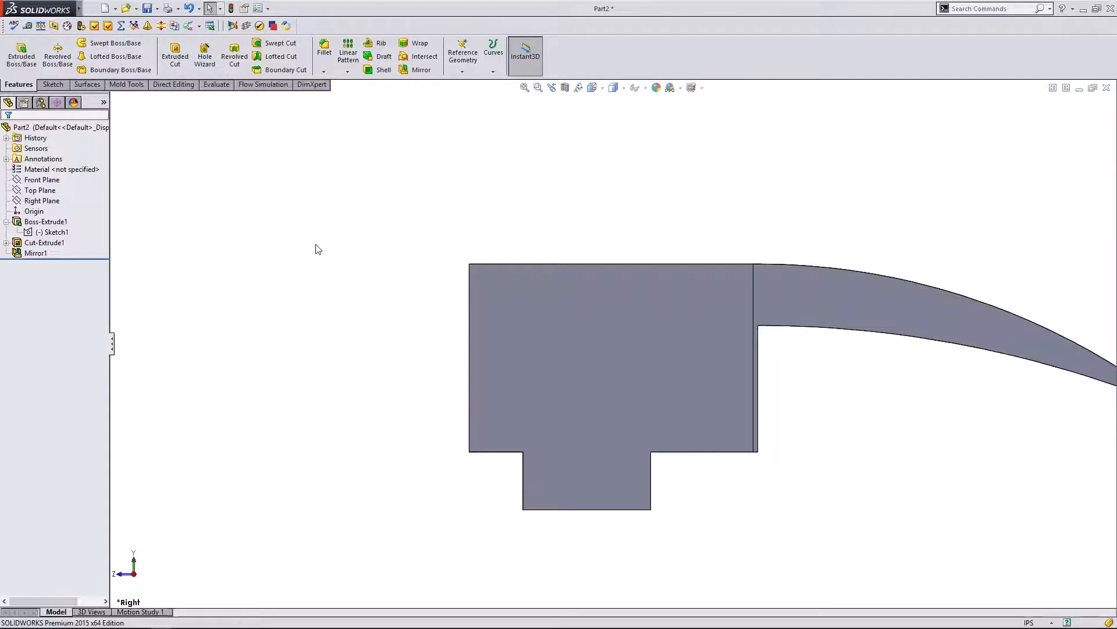
- Highlight the Front, Top and Right planes in the tree to locate them
scroll(640, 323, up, 1)
scroll(504, 315, down, 1)
click(29, 192)
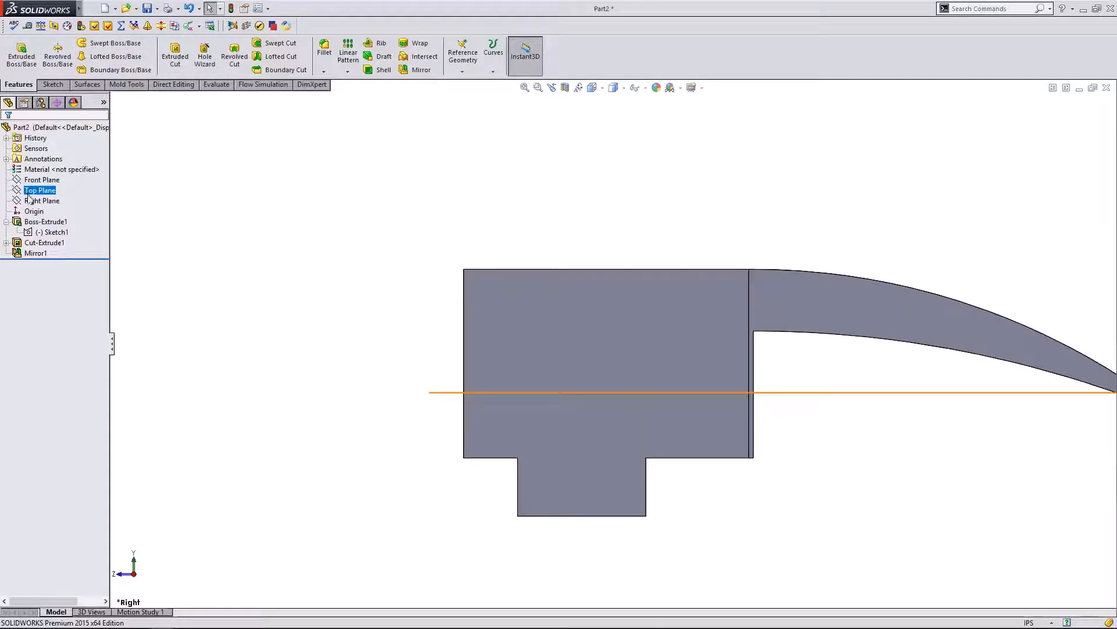
click(34, 201)
click(31, 191)
click(30, 180)
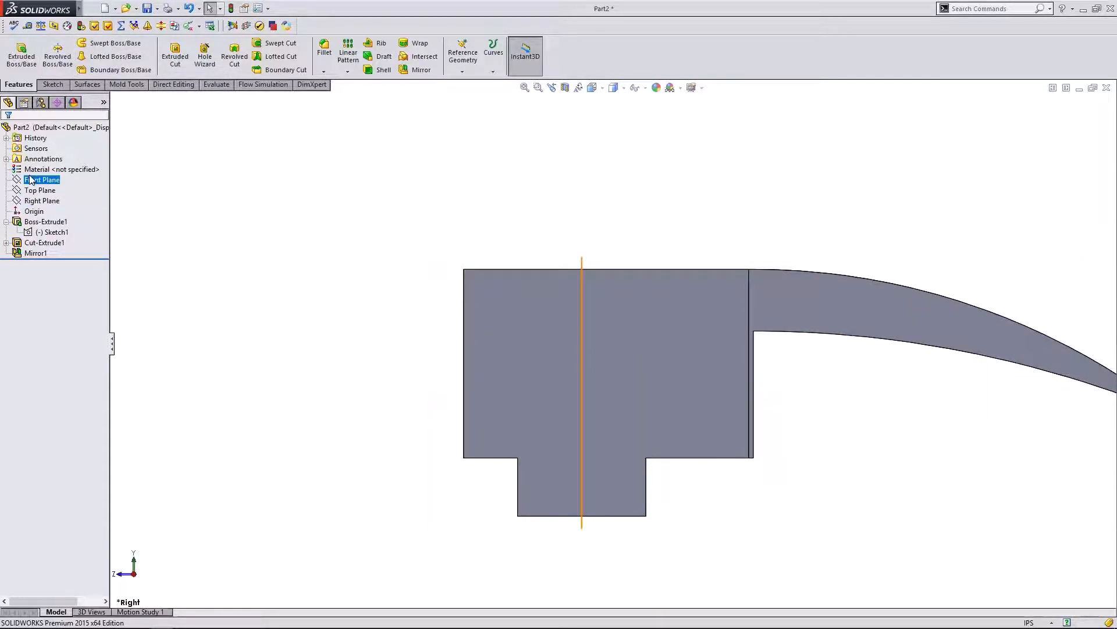
click(33, 190)
click(36, 200)
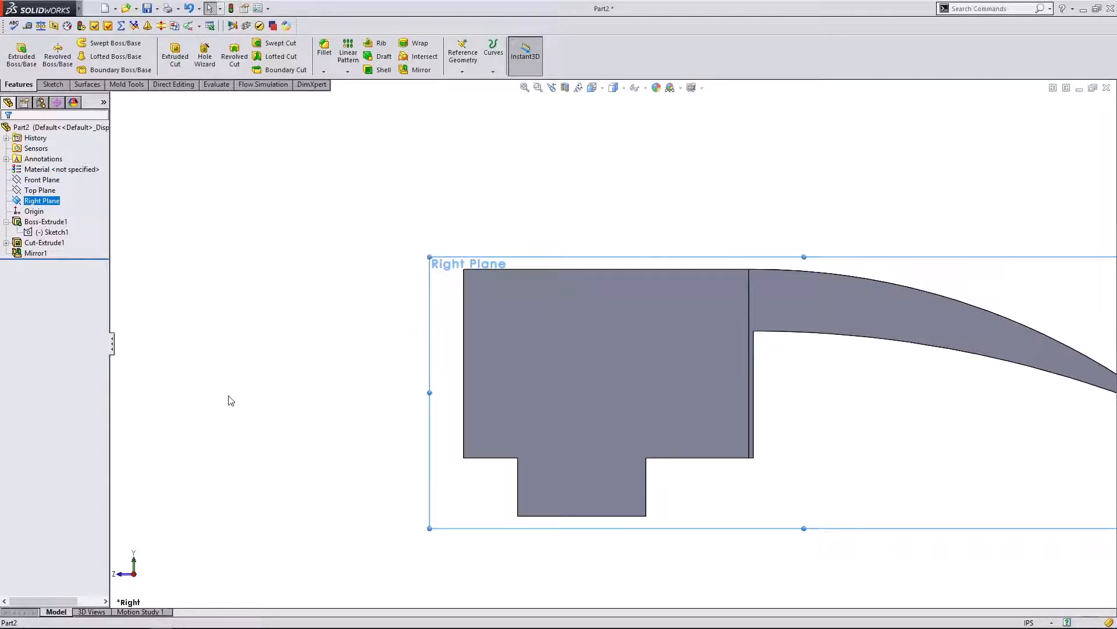
- Compare the planes while switching between the front and right views
click(116, 578)
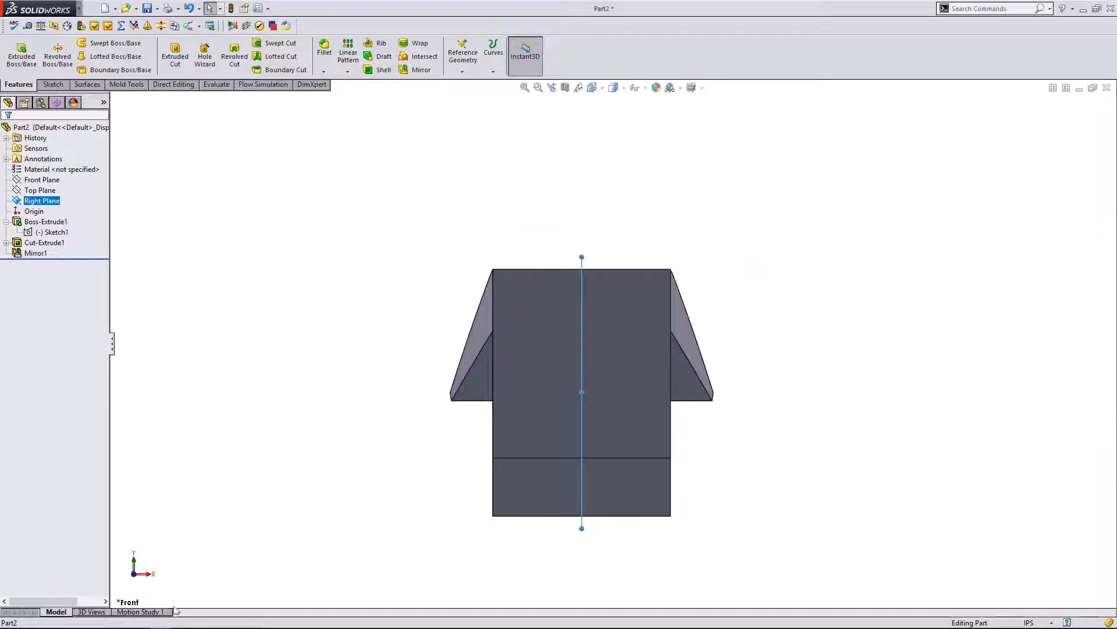
click(152, 575)
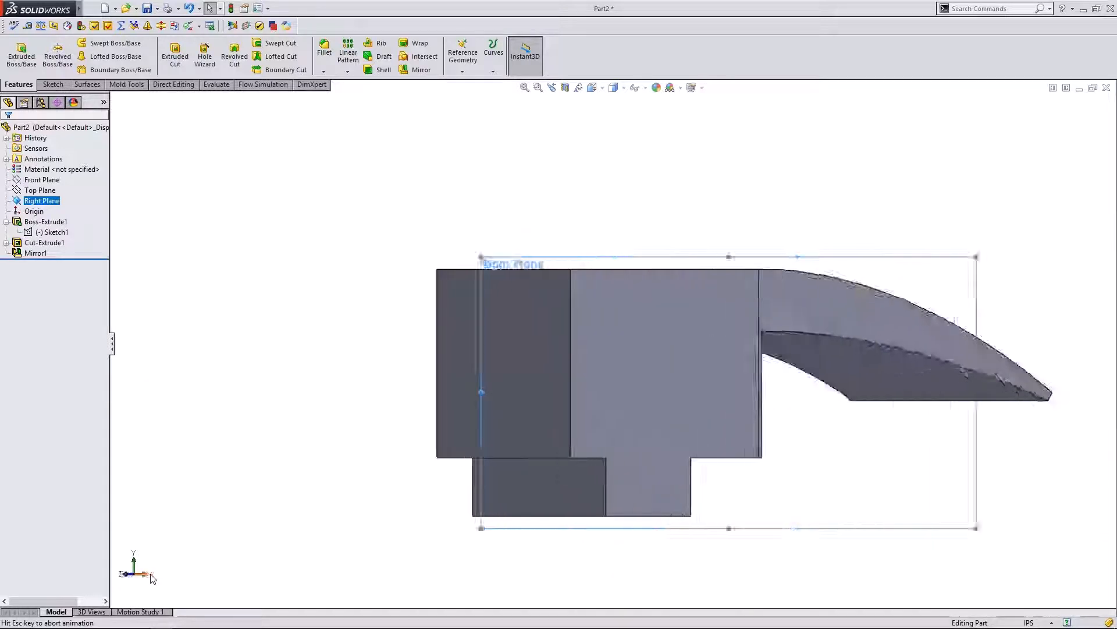
click(124, 577)
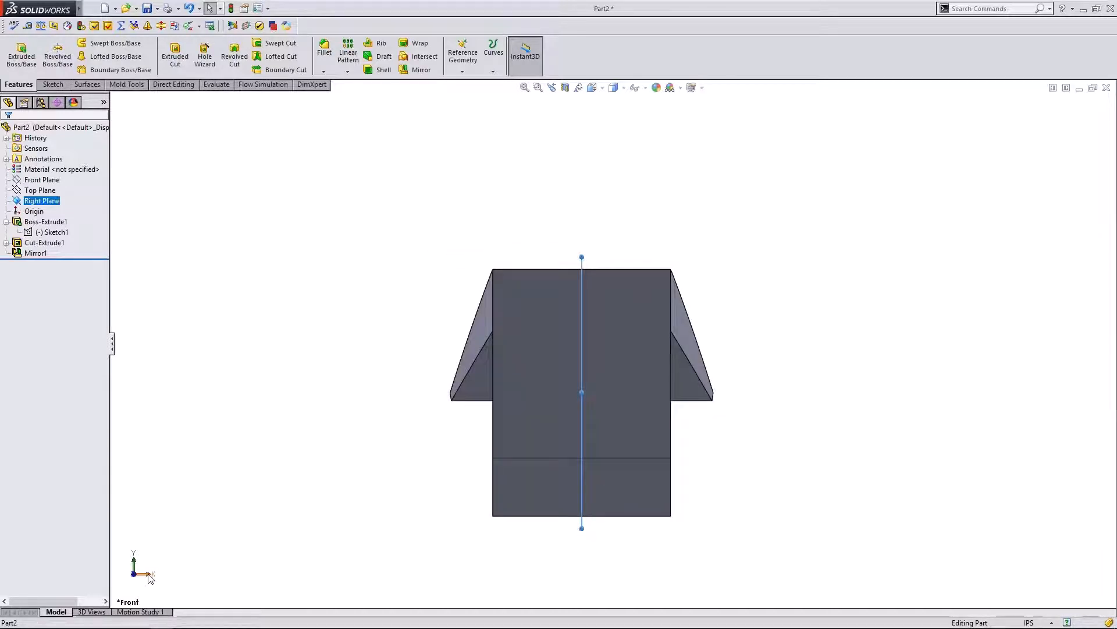
click(150, 576)
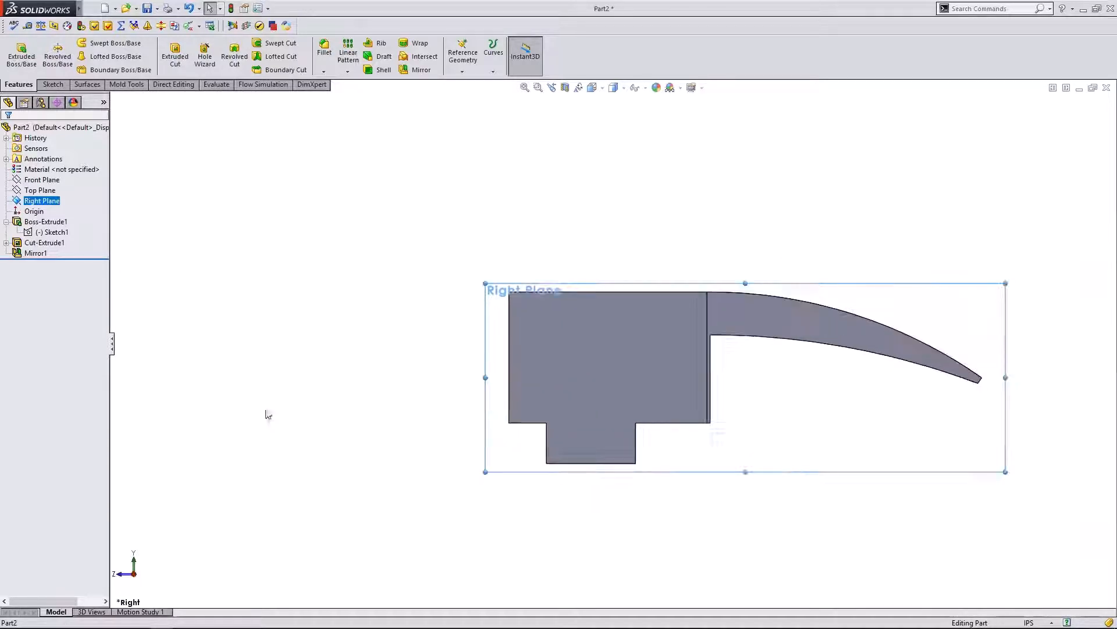
click(39, 190)
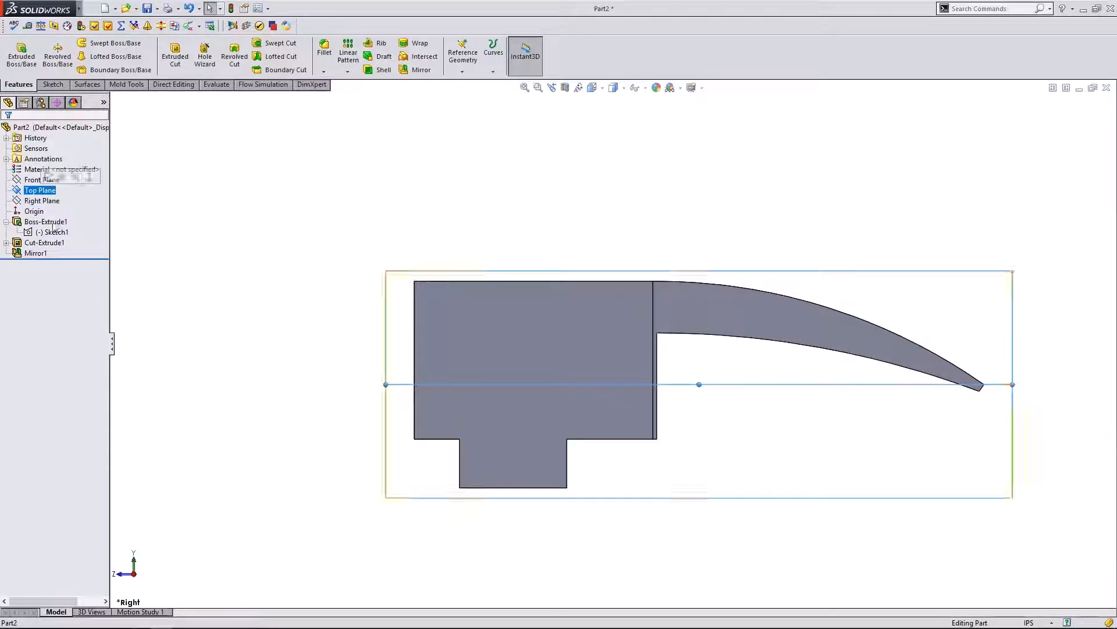
click(124, 576)
ctrl+click(41, 180)
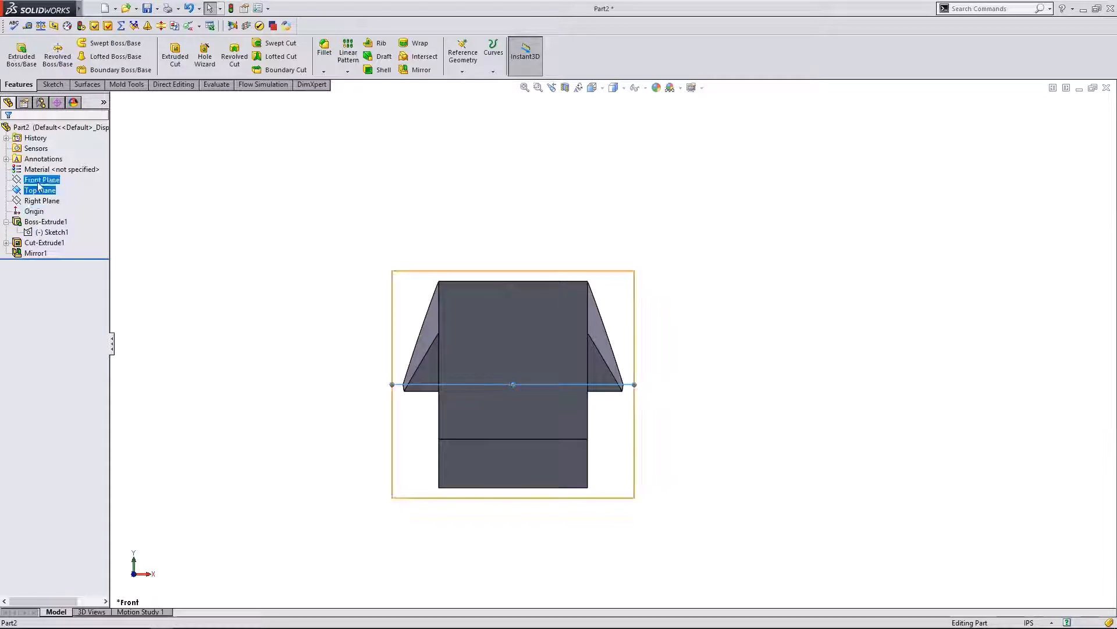
ctrl+click(39, 191)
click(151, 575)
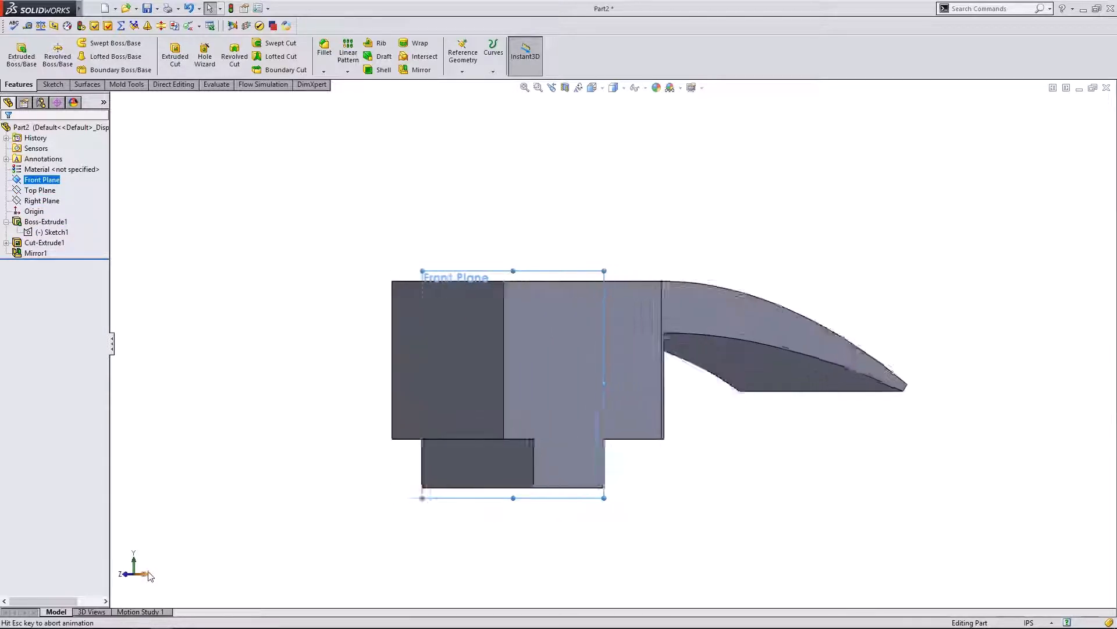
click(125, 577)
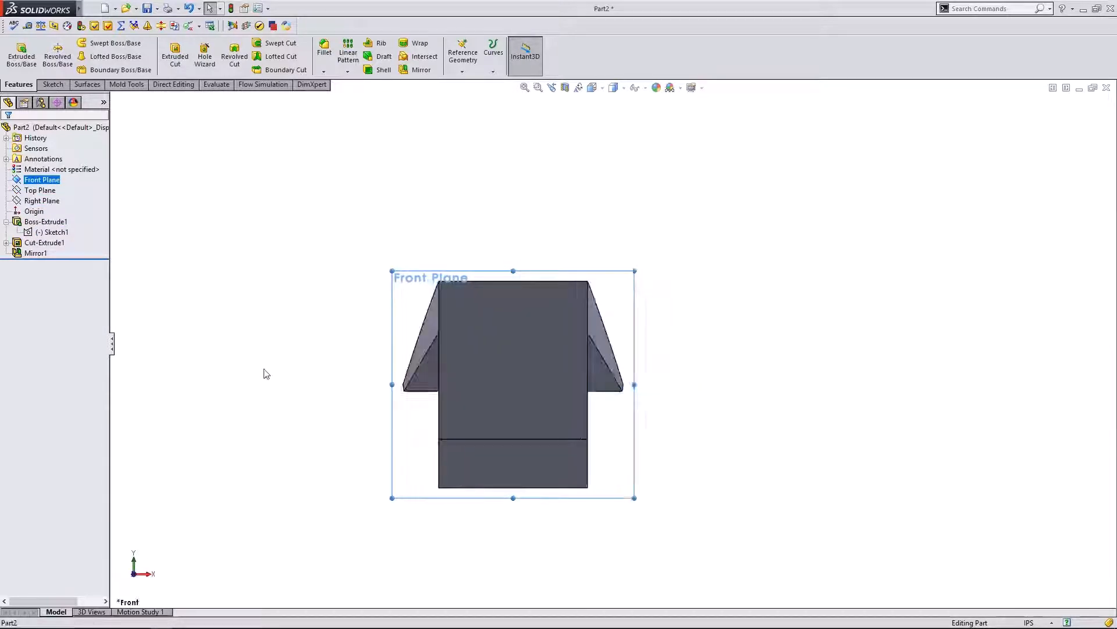
click(151, 574)
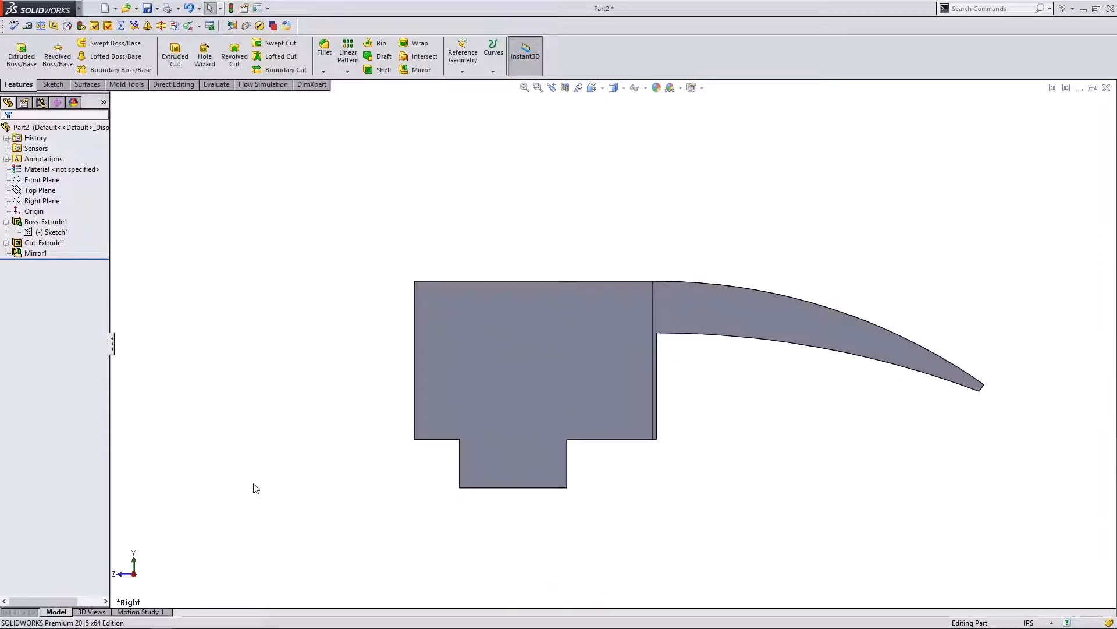
- Select the Right Plane, start a new sketch on it, and pick the Line tool
click(39, 191)
click(40, 180)
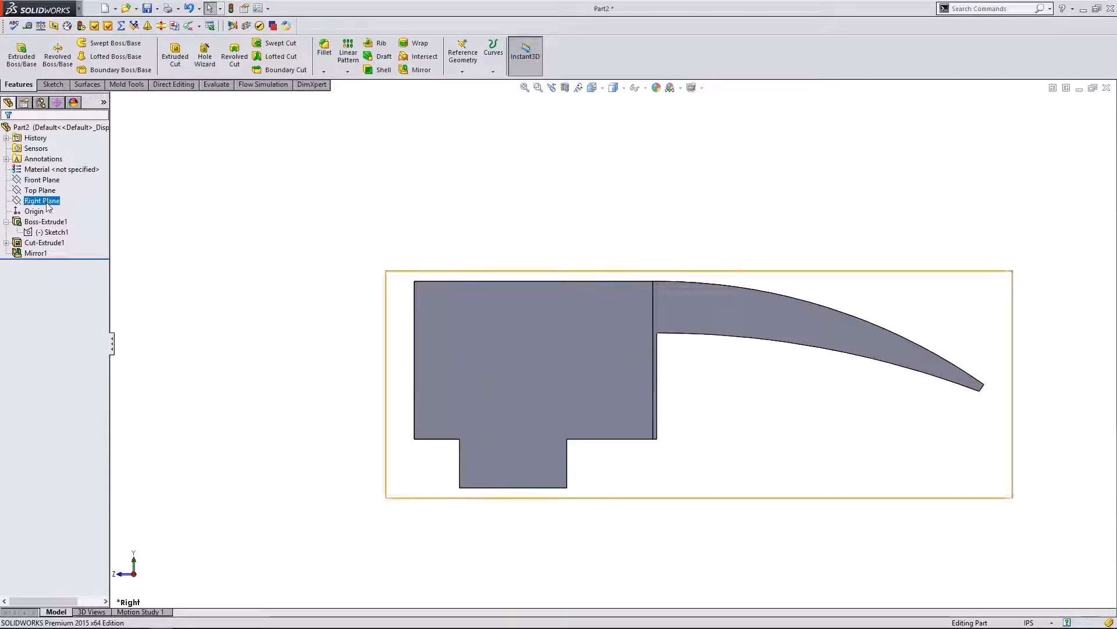
click(42, 200)
click(53, 84)
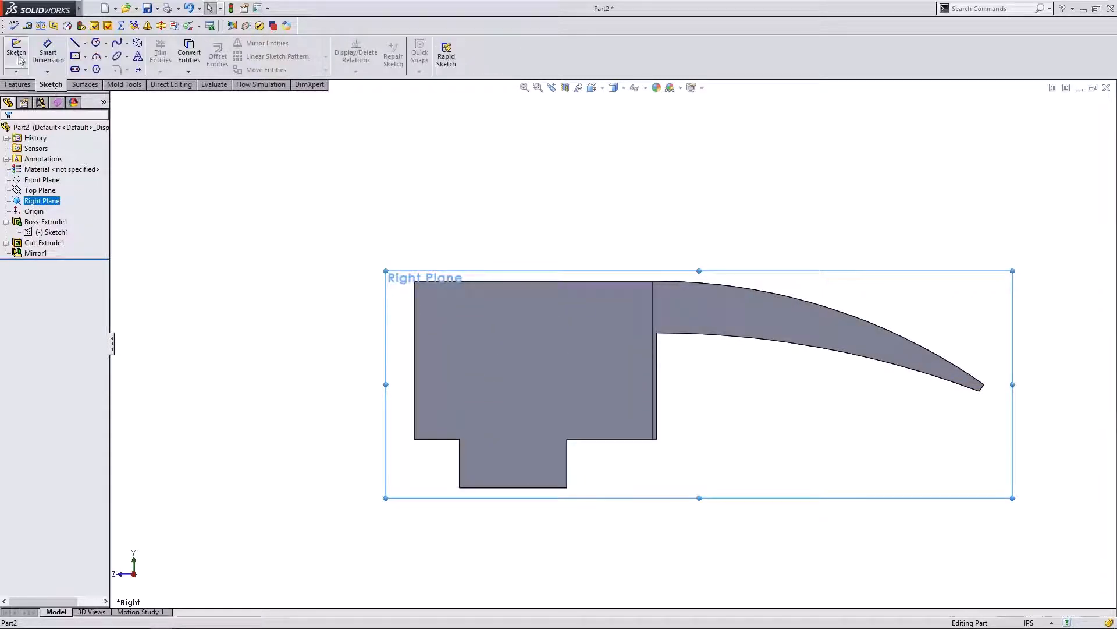
click(16, 53)
click(75, 43)
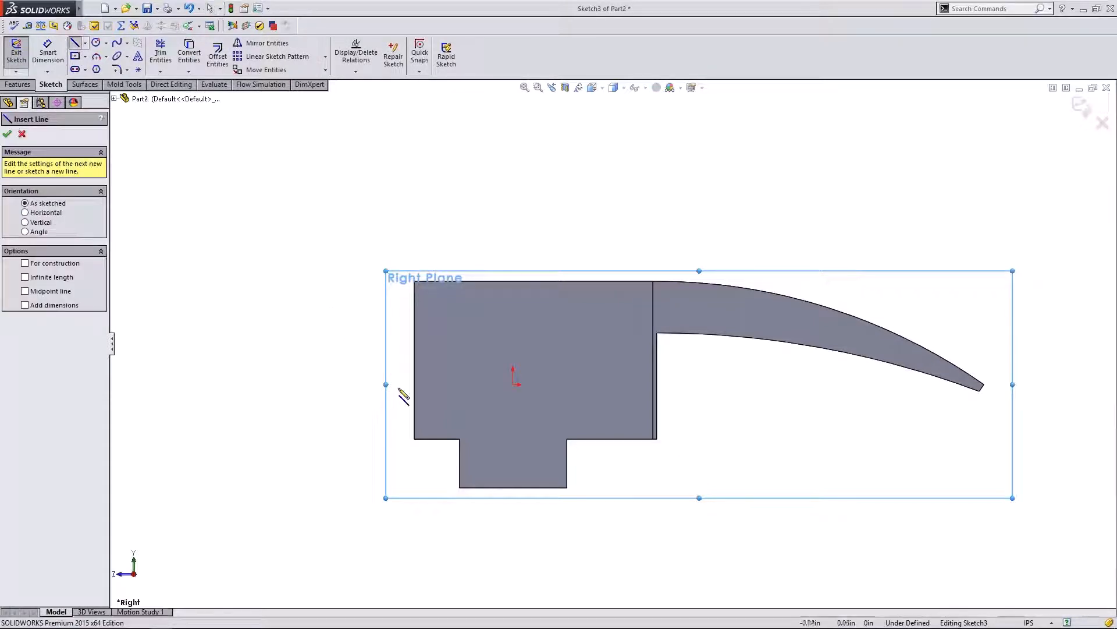
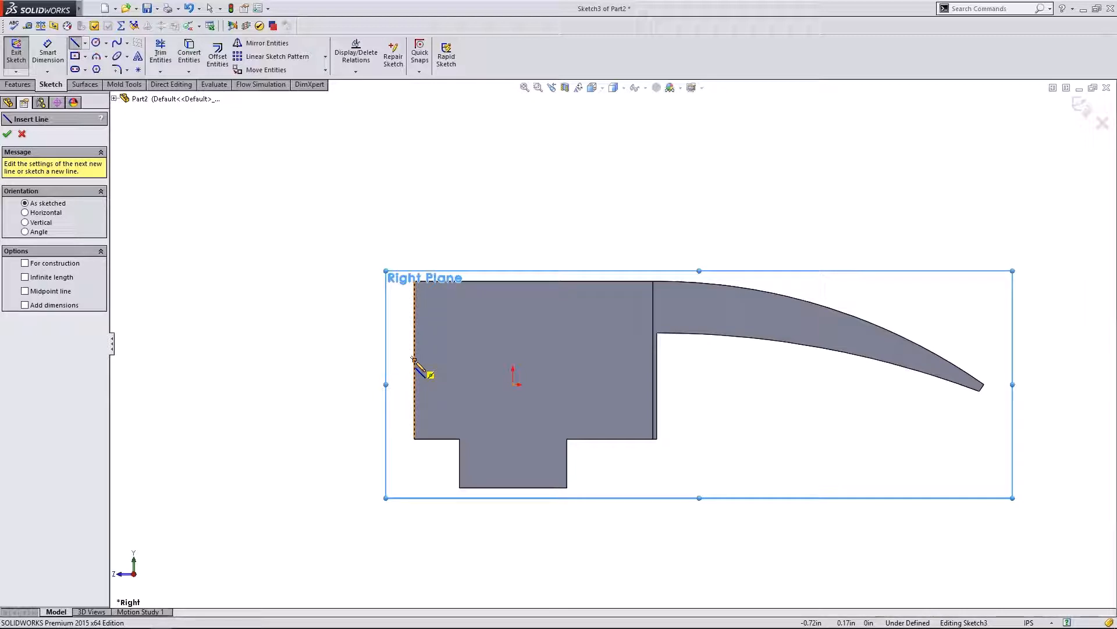
- Draw a horizontal line leftward from the head's left edge and make it a construction centerline
click(415, 359)
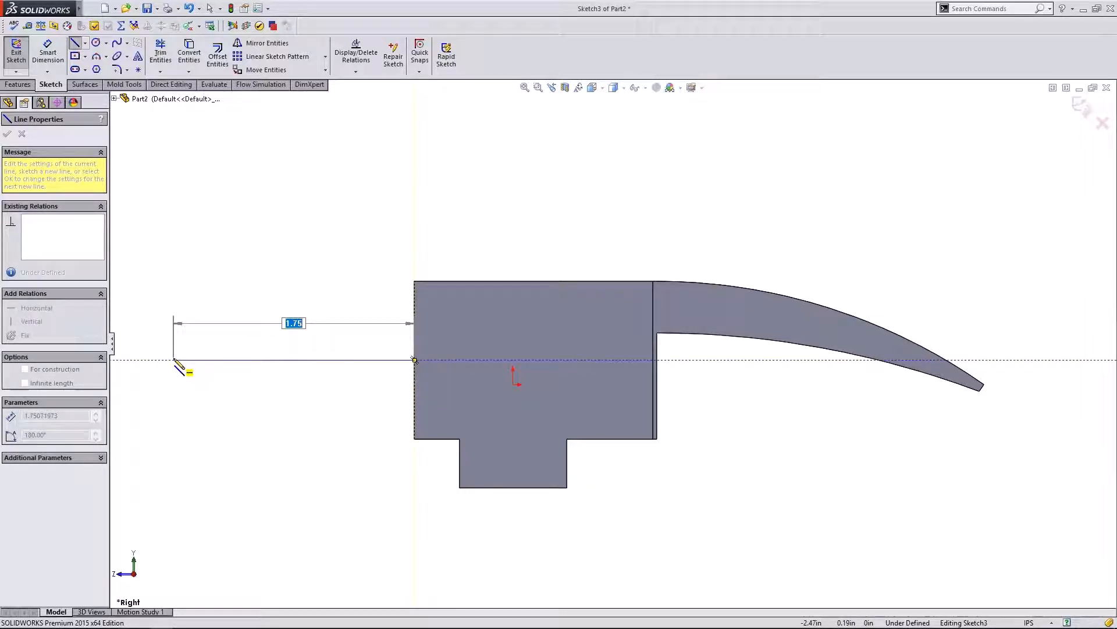
click(180, 360)
key(Escape)
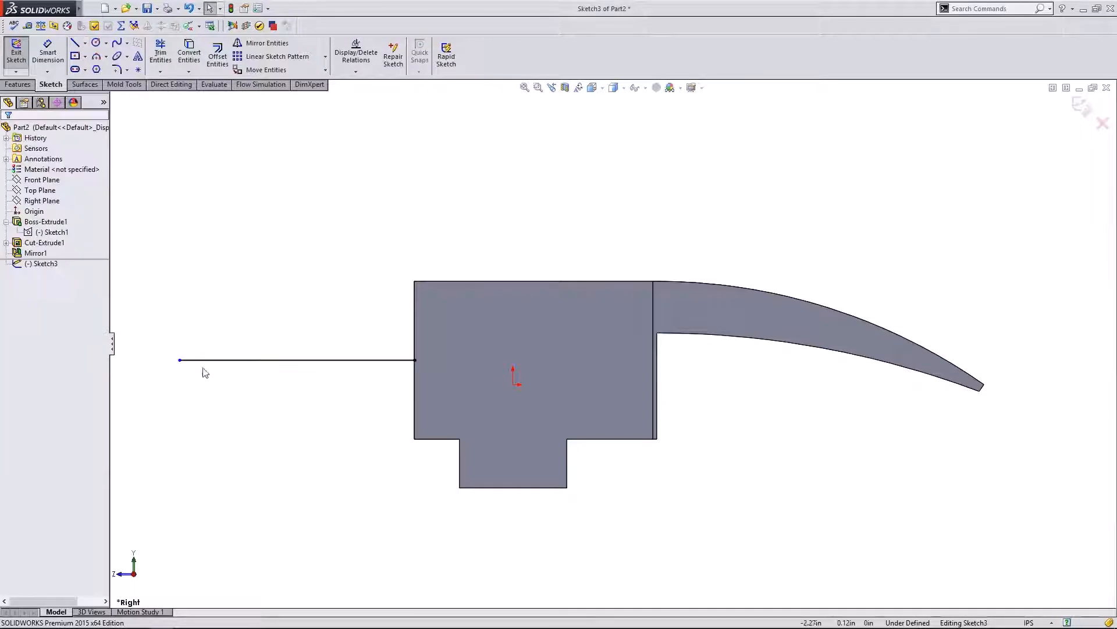
click(262, 360)
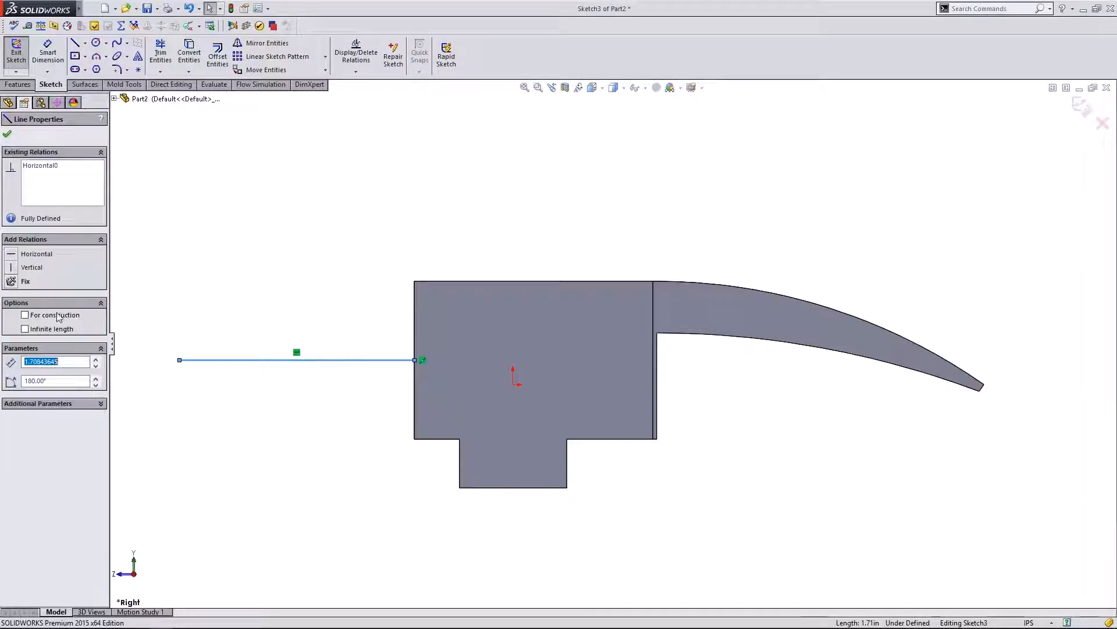
click(25, 315)
click(281, 297)
scroll(477, 378, up, 3)
scroll(369, 356, down, 3)
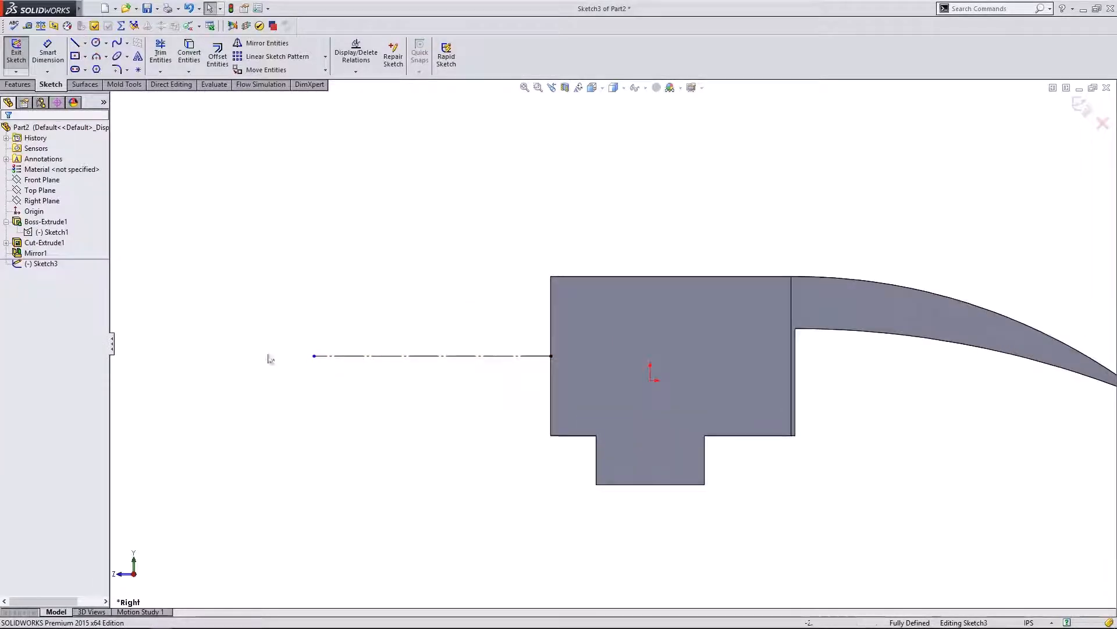
click(90, 9)
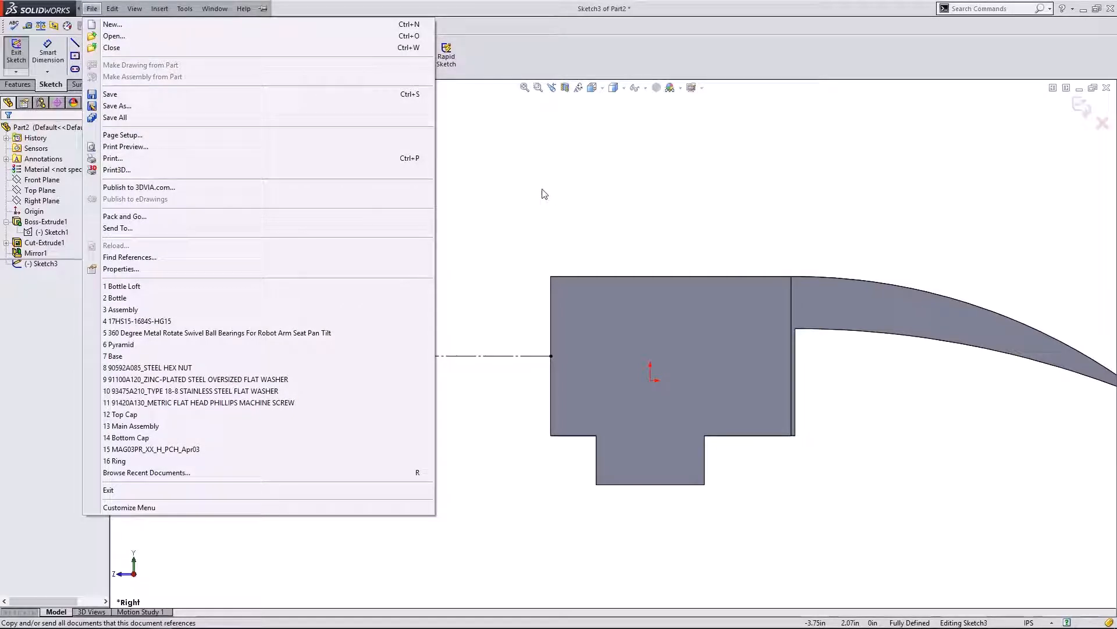
click(544, 192)
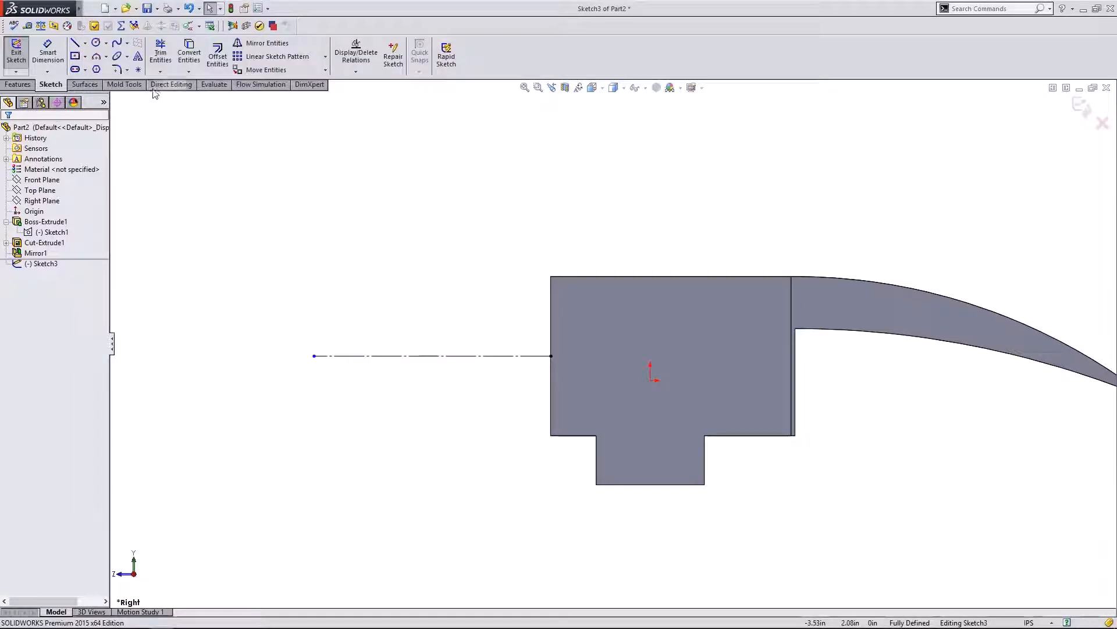
- Sketch a 3-point arc from the head's left edge to above the centerline's end, bowing downward
click(97, 57)
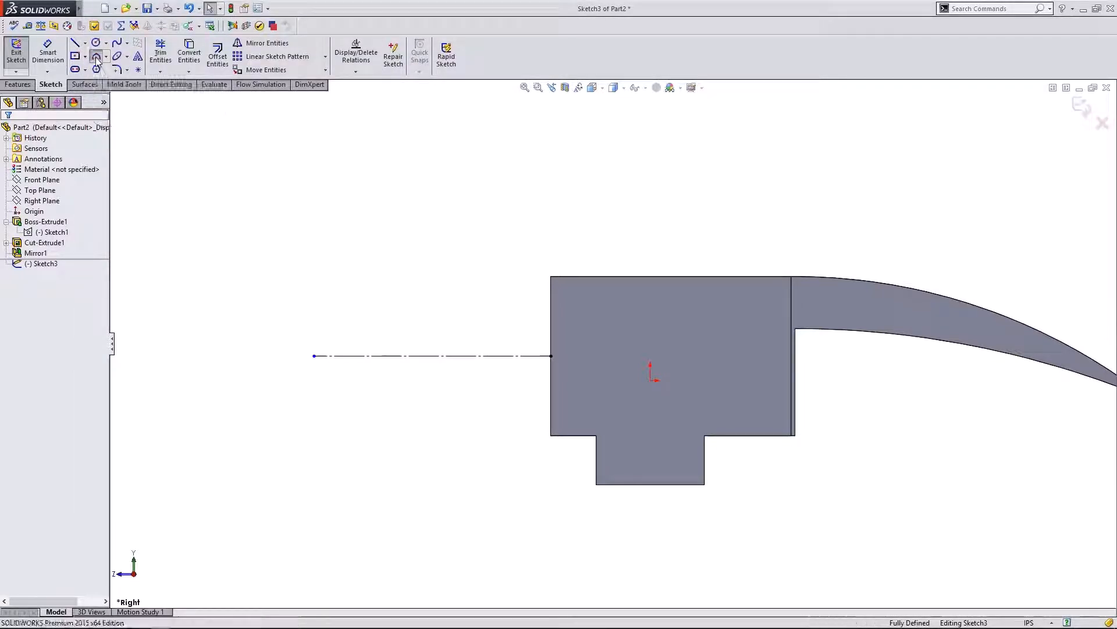
click(550, 301)
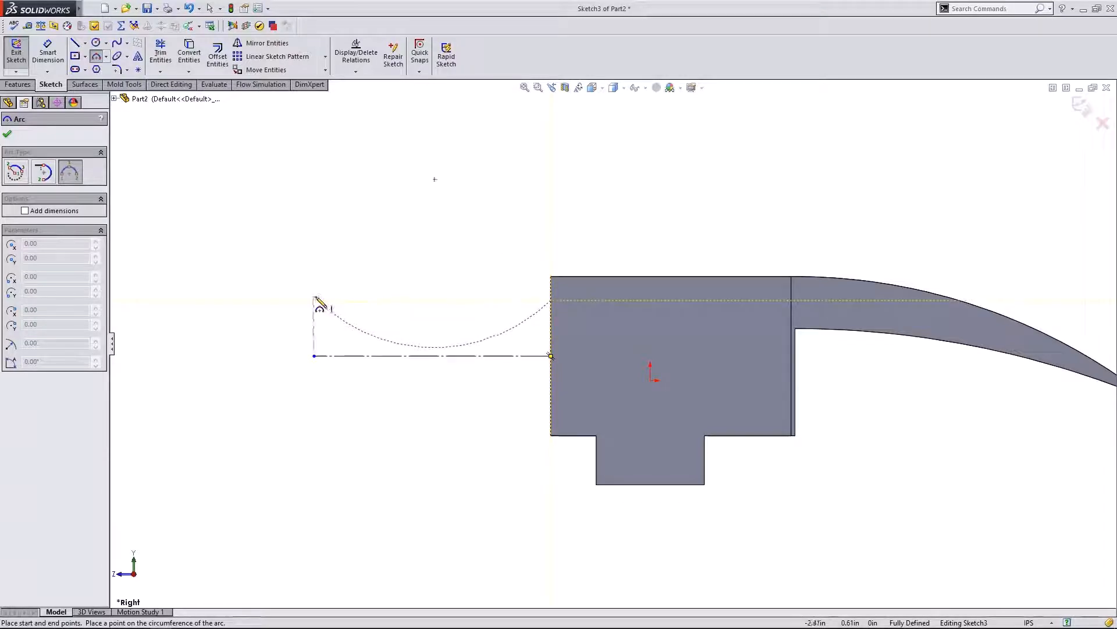
click(315, 296)
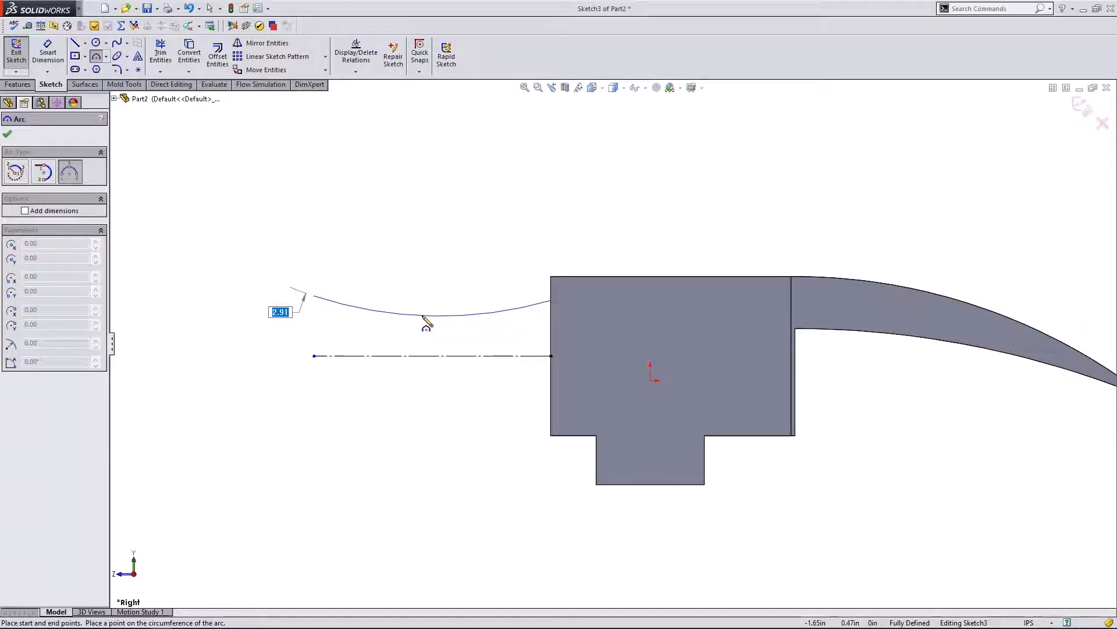
click(424, 316)
key(Escape)
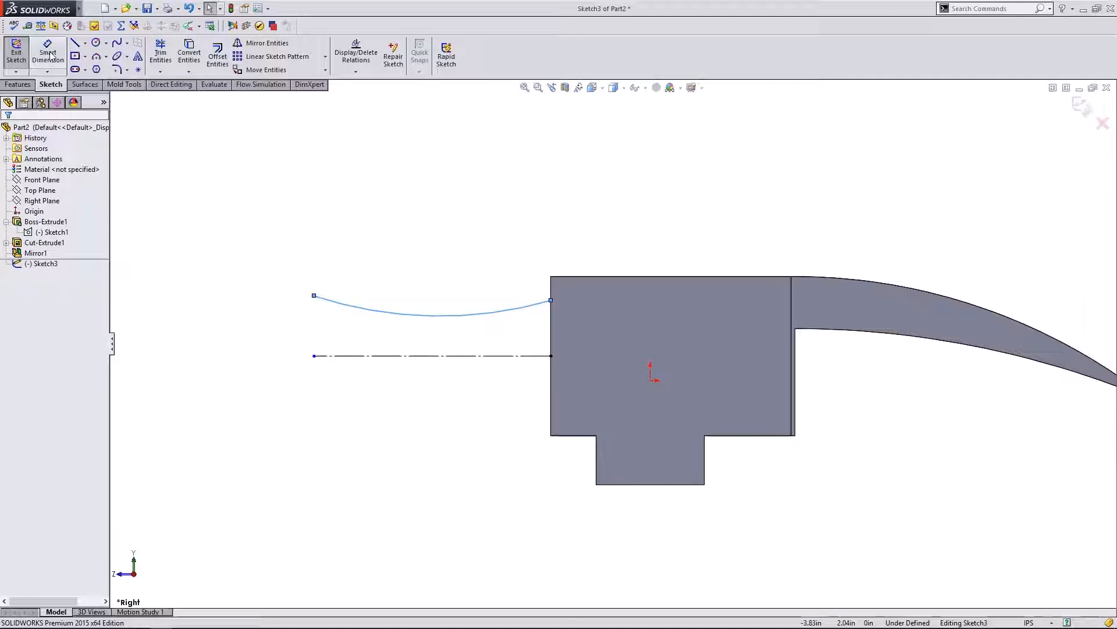
click(48, 55)
- Dimension the centerline to a length of .75
click(372, 356)
click(385, 400)
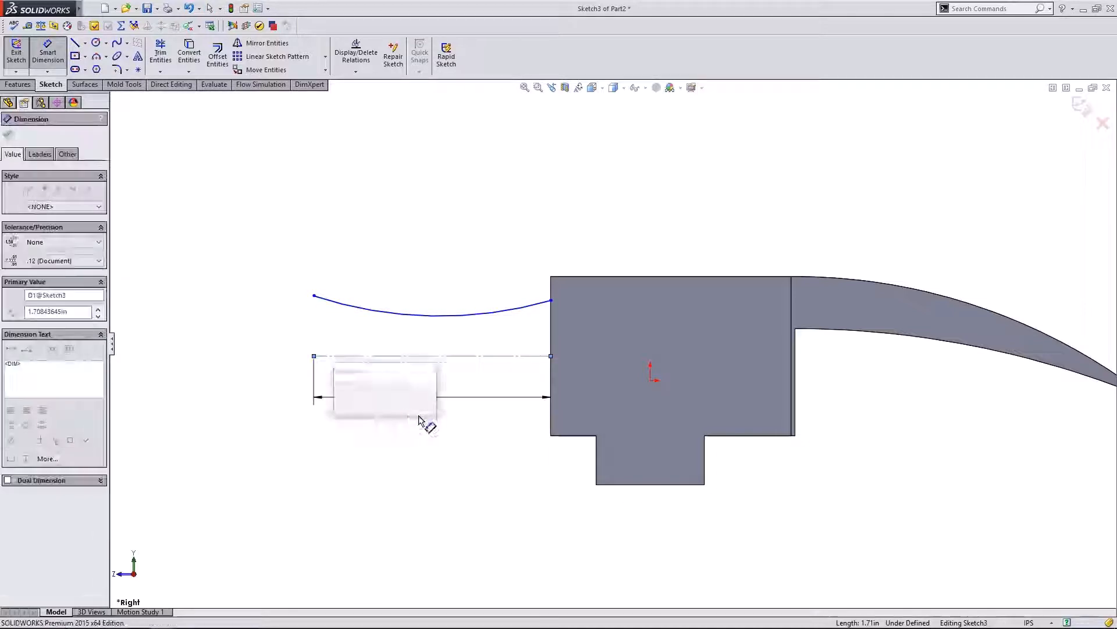
key(BackSpace)
text(.)
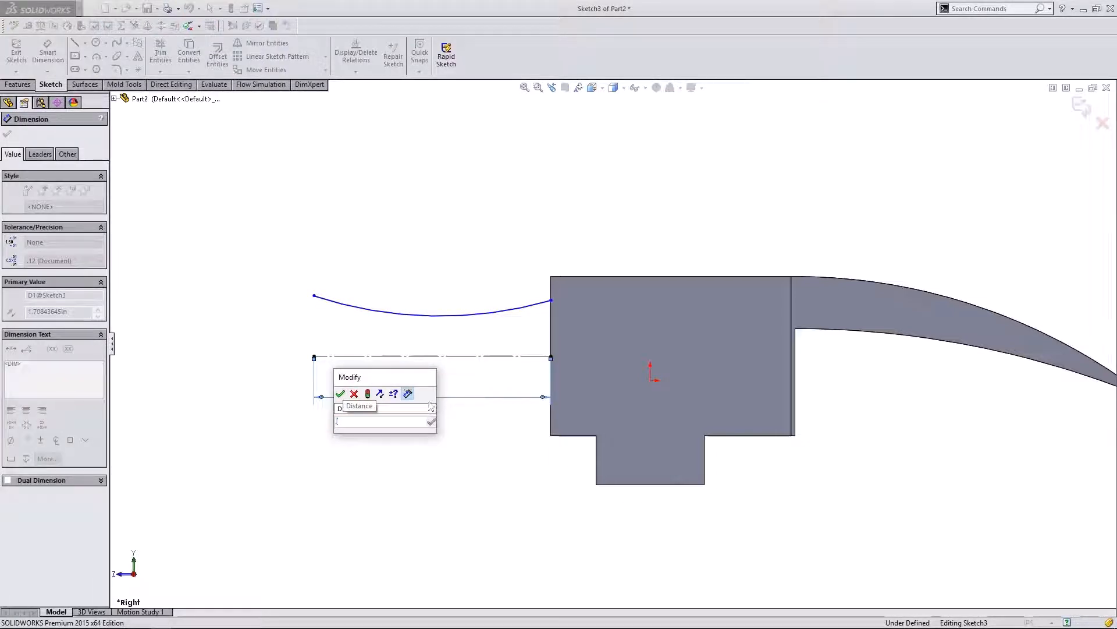
text(75)
key(Return)
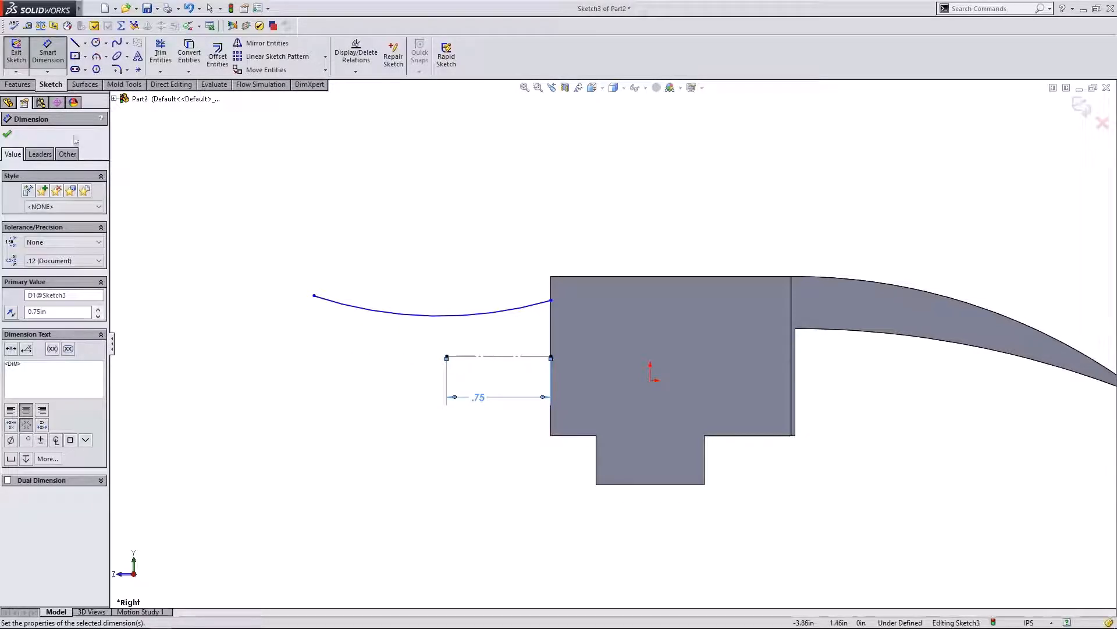
click(8, 135)
- Make the arc's left end vertical with the centerline's left end and deepen the arc's curve
drag(313, 298, 446, 300)
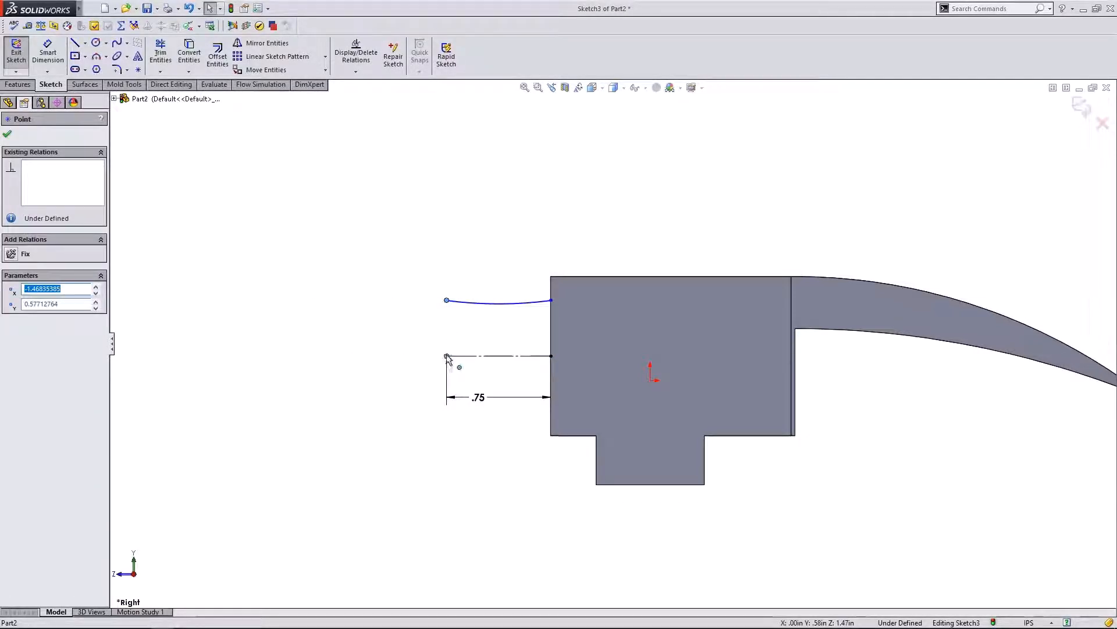
ctrl+click(447, 299)
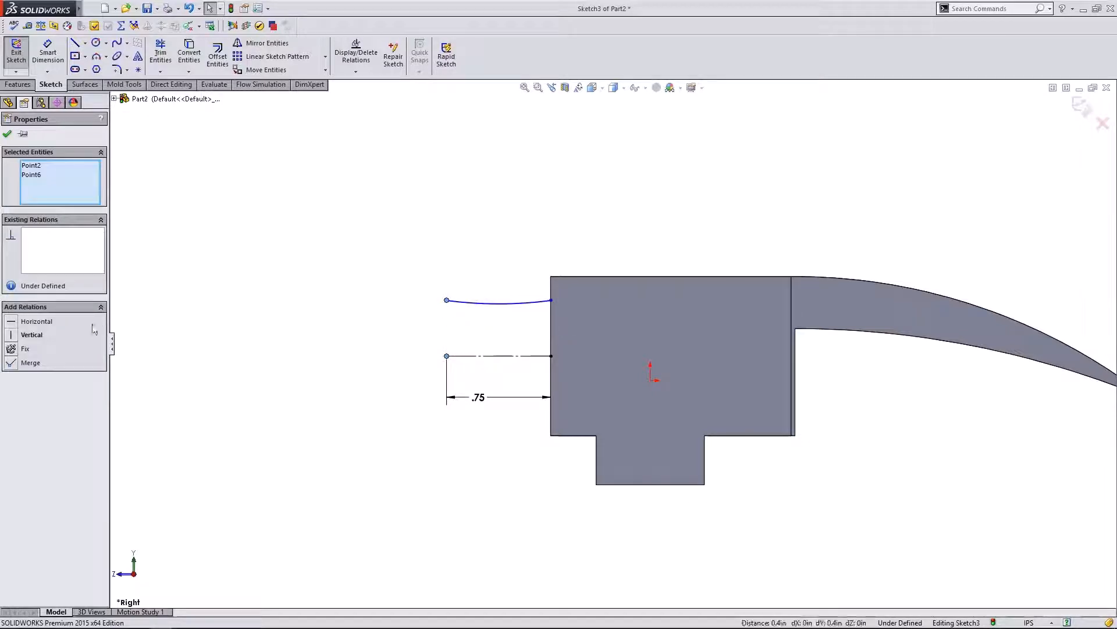
click(17, 336)
click(305, 286)
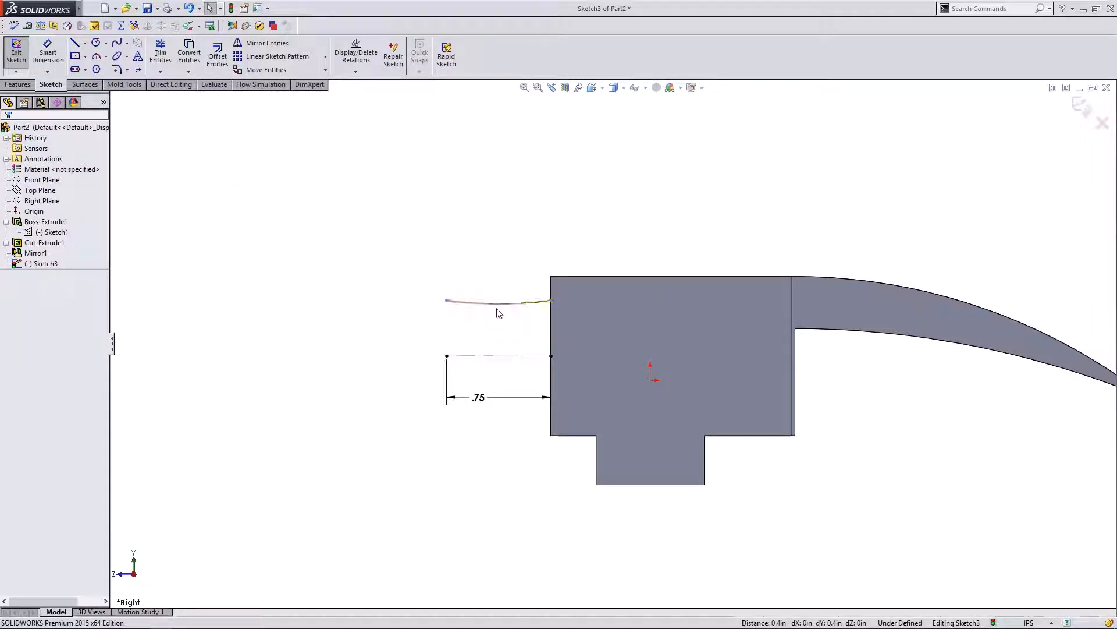
mouse_move(506, 306)
mouse_down()
mouse_move(508, 334)
mouse_move(504, 279)
mouse_move(498, 315)
mouse_up()
click(359, 317)
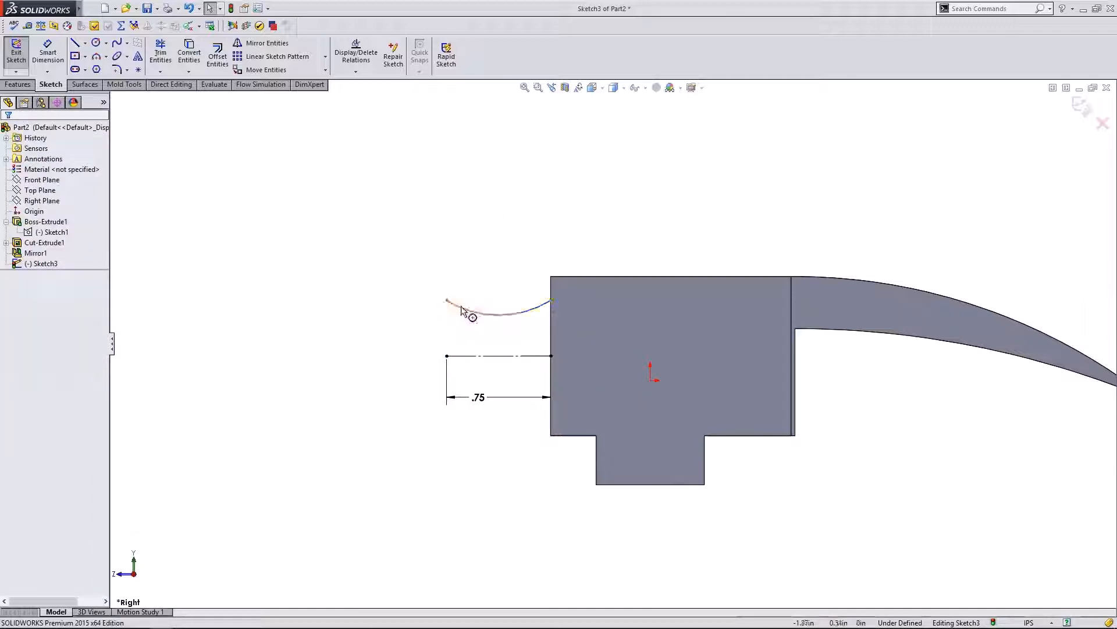
- Draw a vertical line from the arc's right end down to the centerline's right end
click(75, 42)
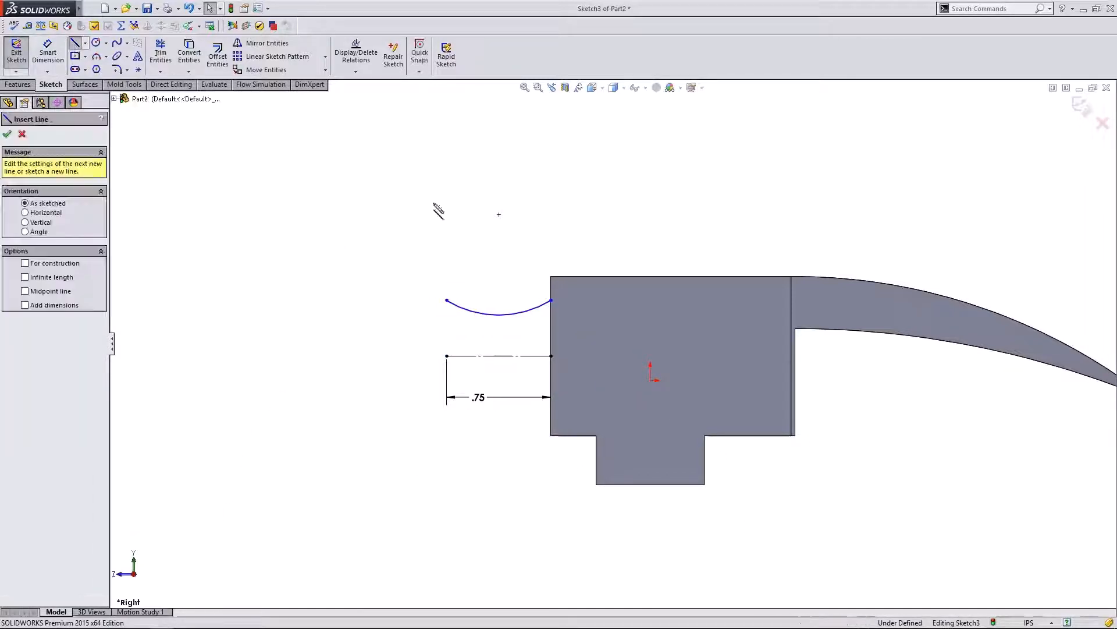
click(551, 301)
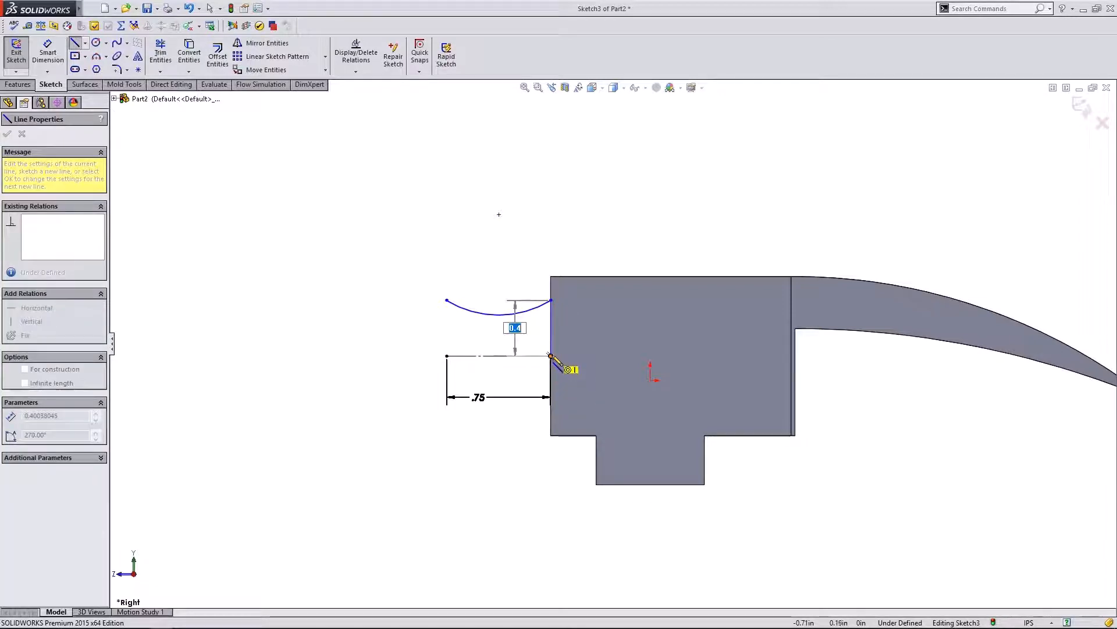
click(551, 356)
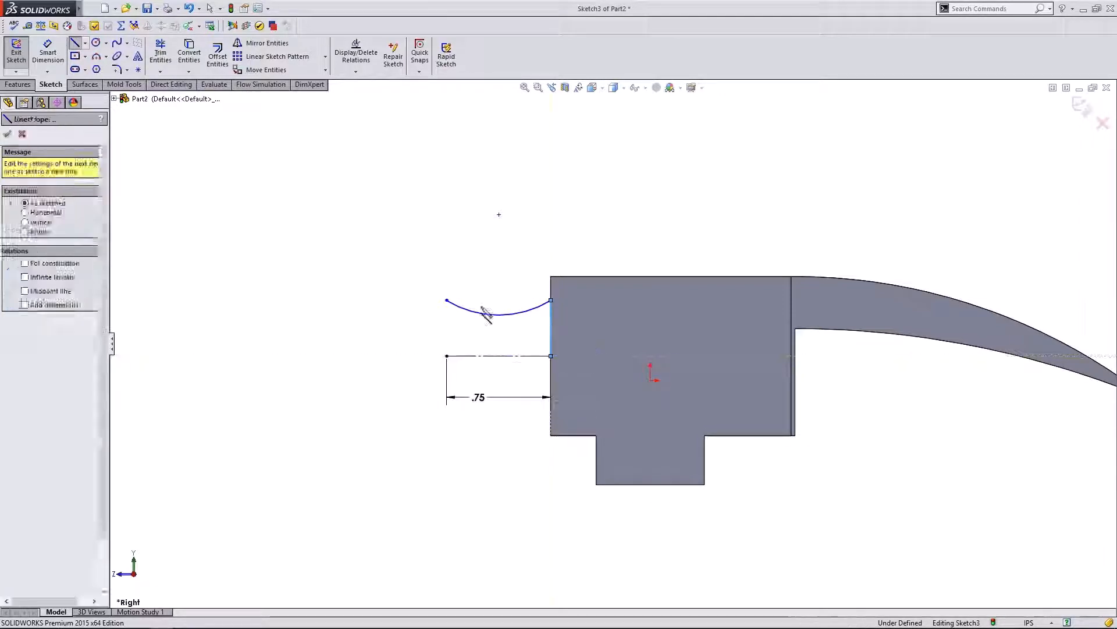
click(74, 44)
- Draw a vertical line down from the arc's left end and a bottom line back to the head
click(74, 44)
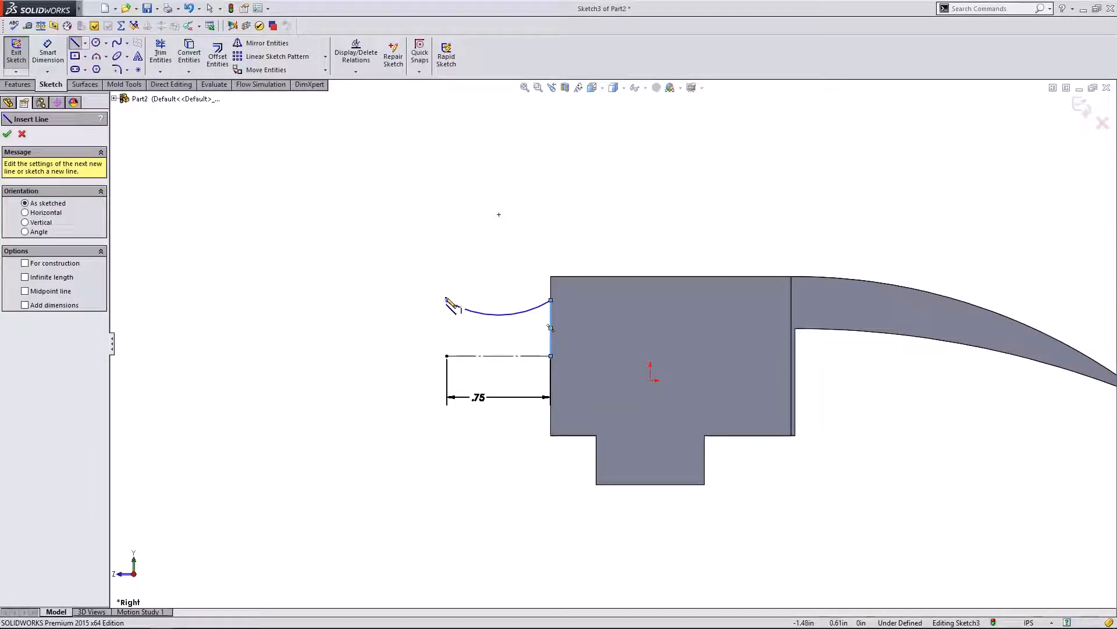
click(447, 300)
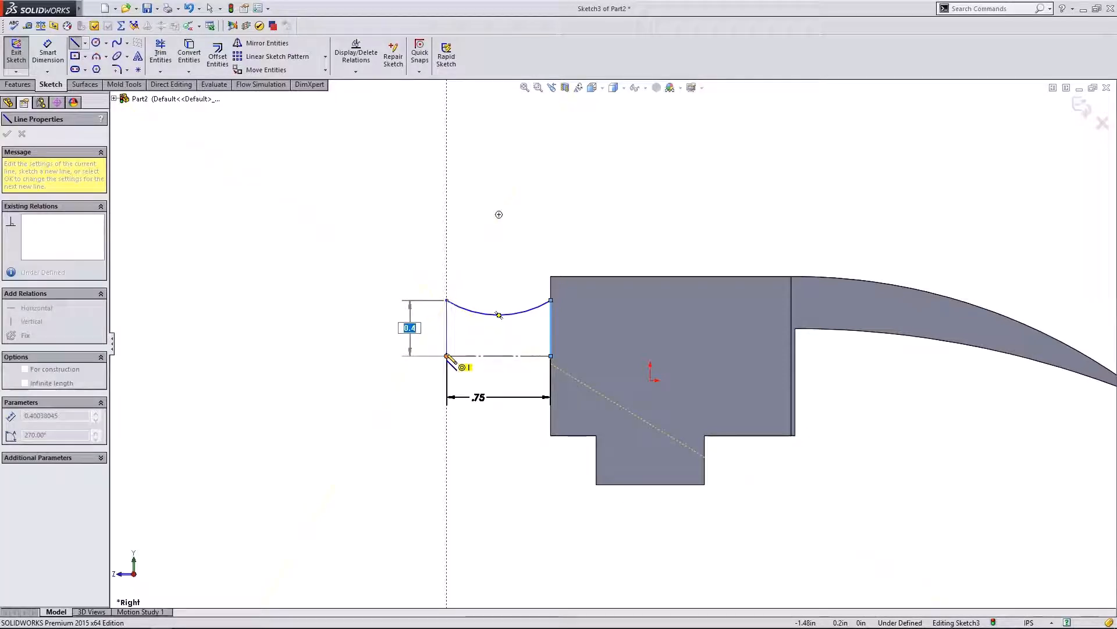
click(447, 356)
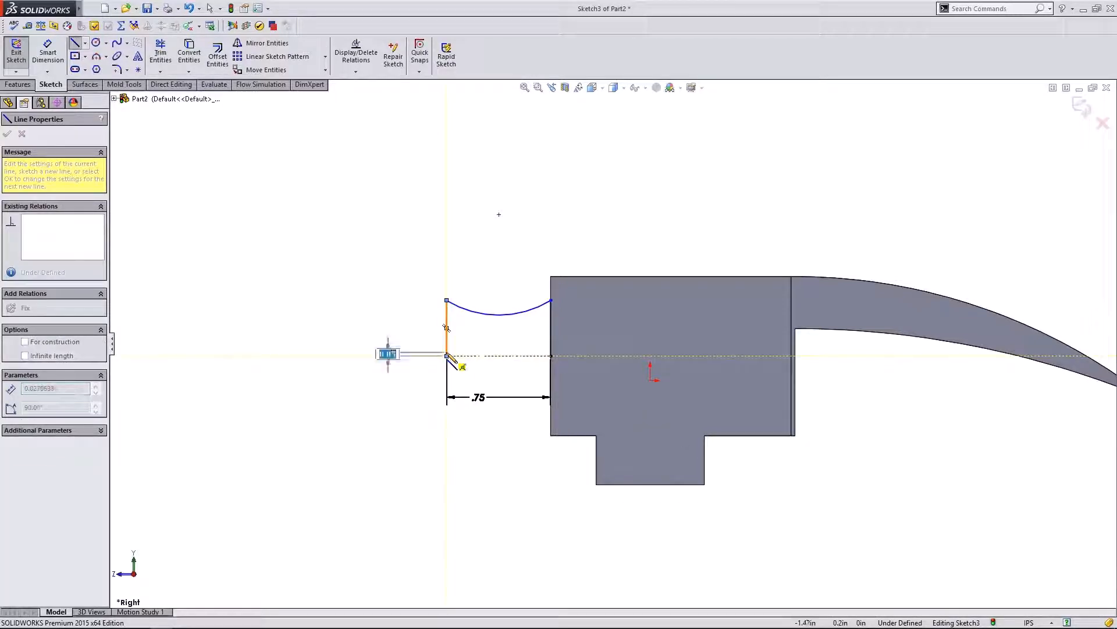
click(553, 358)
key(Escape)
scroll(374, 268, up, 1)
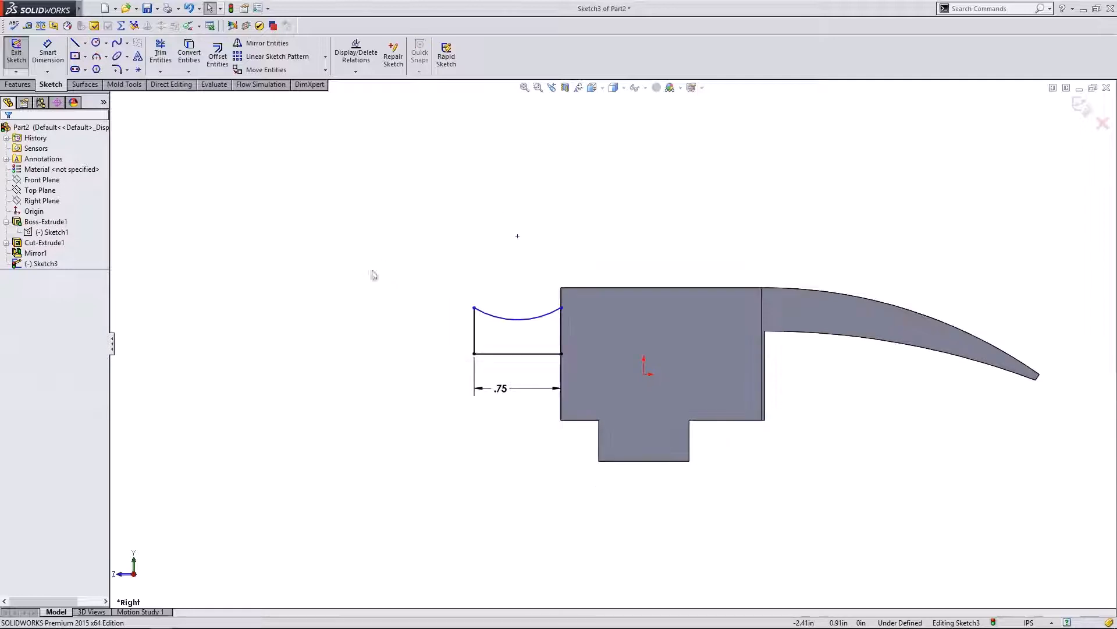
scroll(554, 328, down, 2)
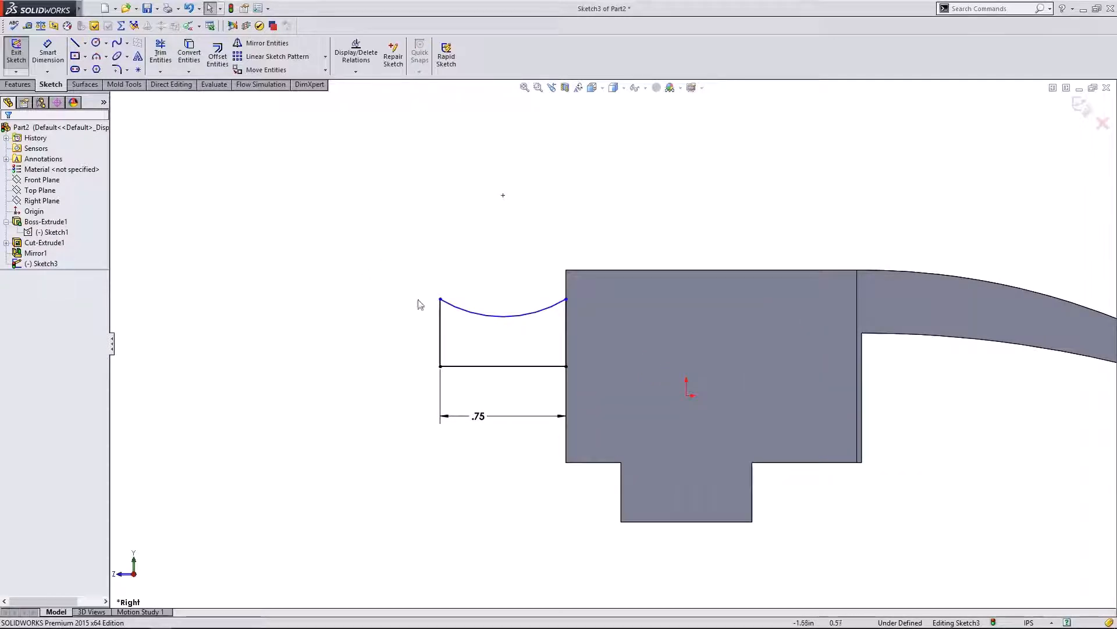
click(467, 368)
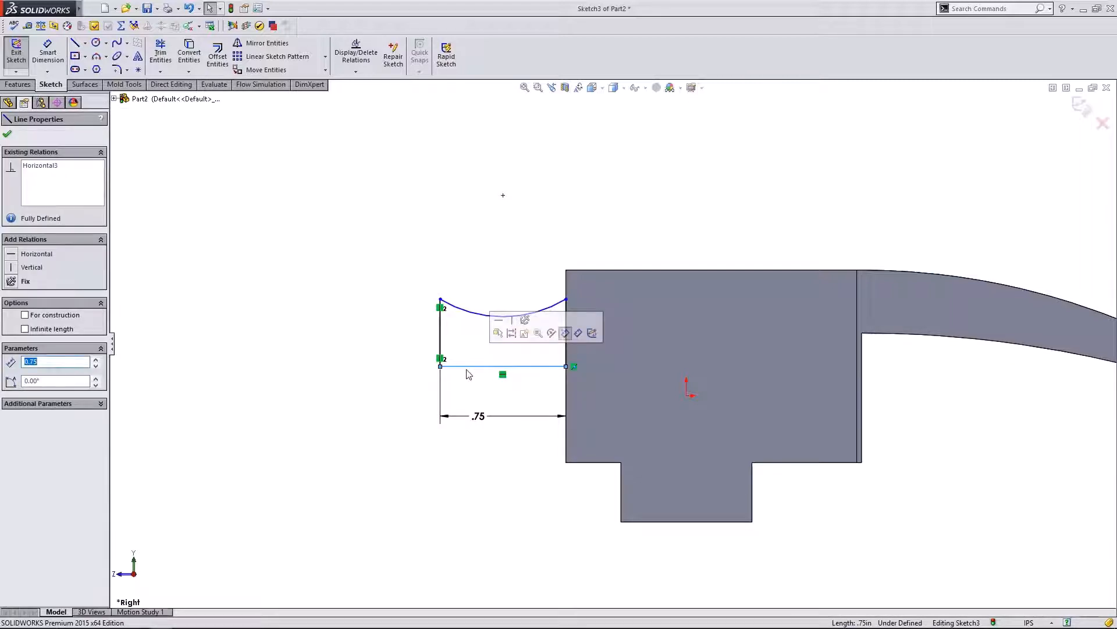
click(468, 380)
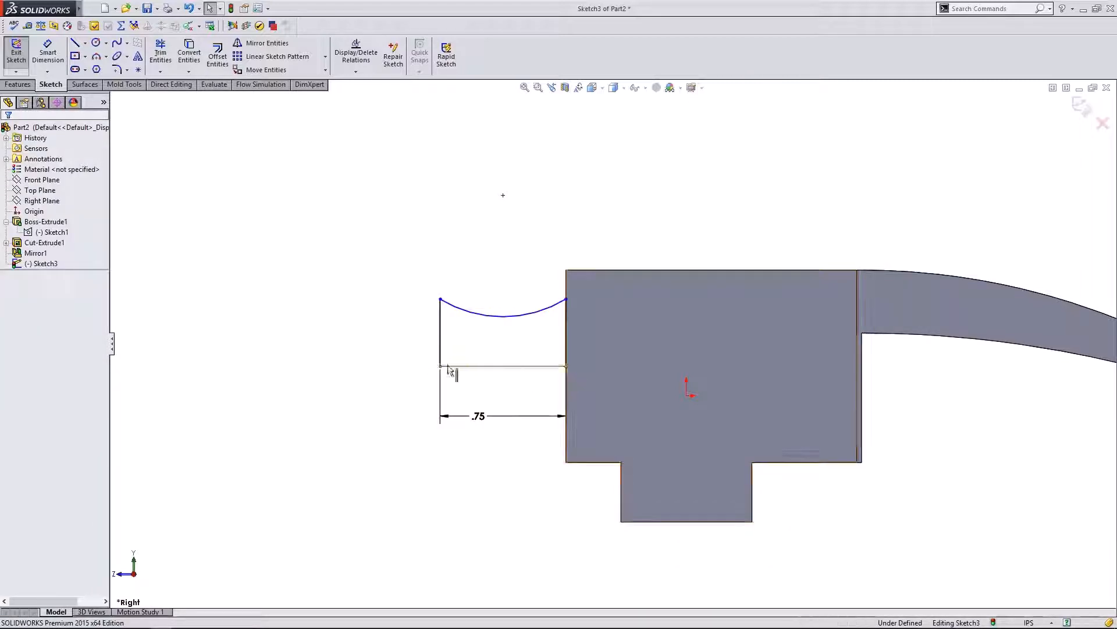
scroll(611, 345, up, 1)
scroll(672, 354, down, 1)
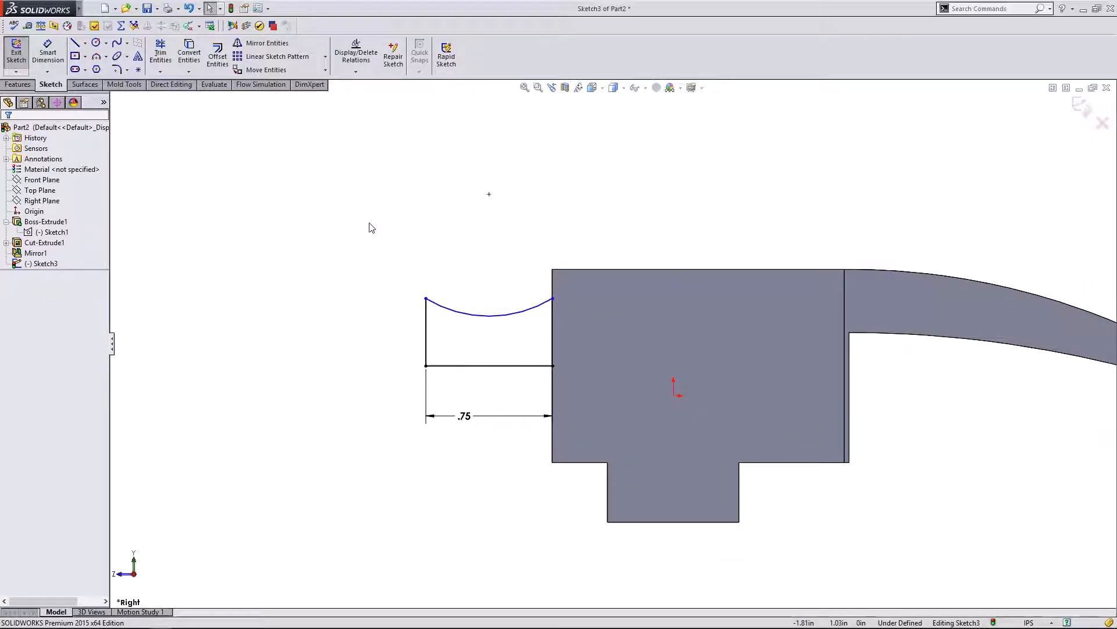
- Give the top arc a radius dimension of 0.6
click(493, 315)
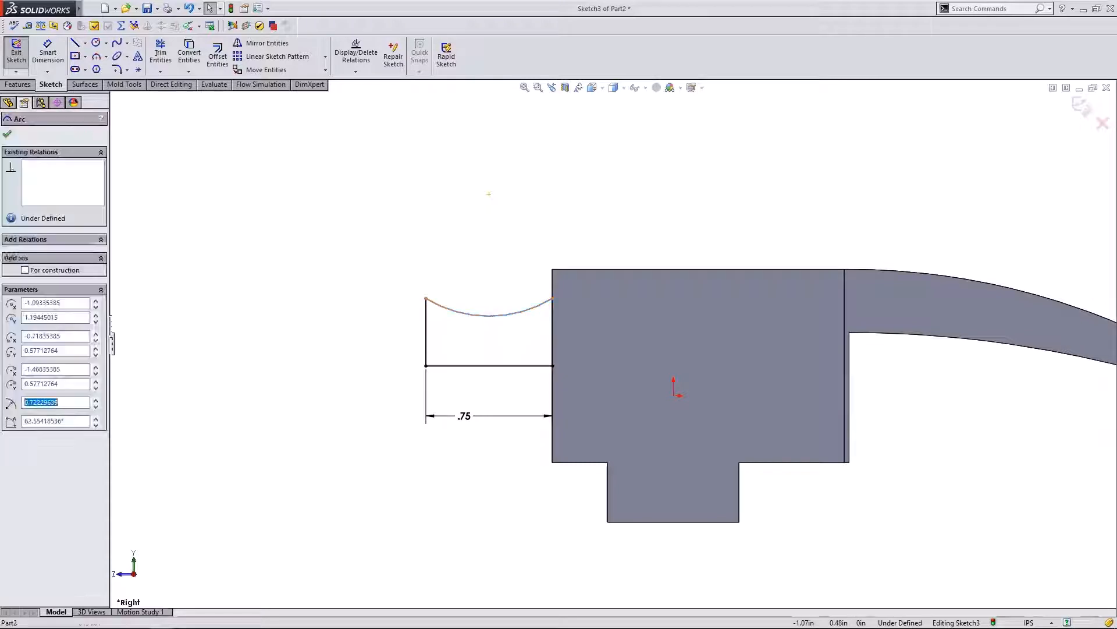
click(48, 53)
click(476, 315)
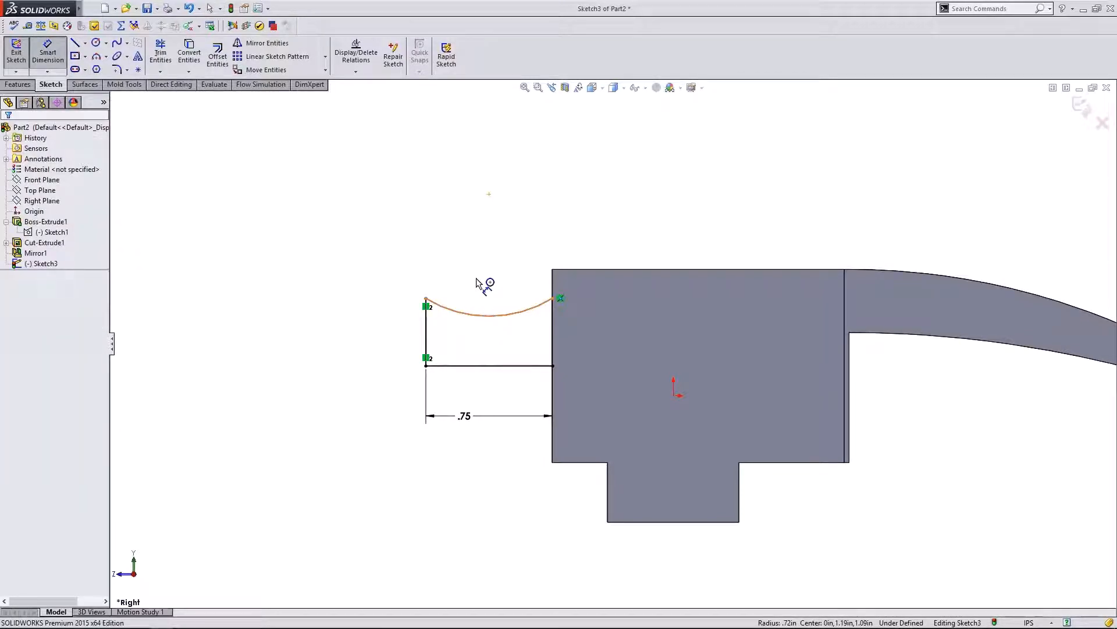
click(474, 271)
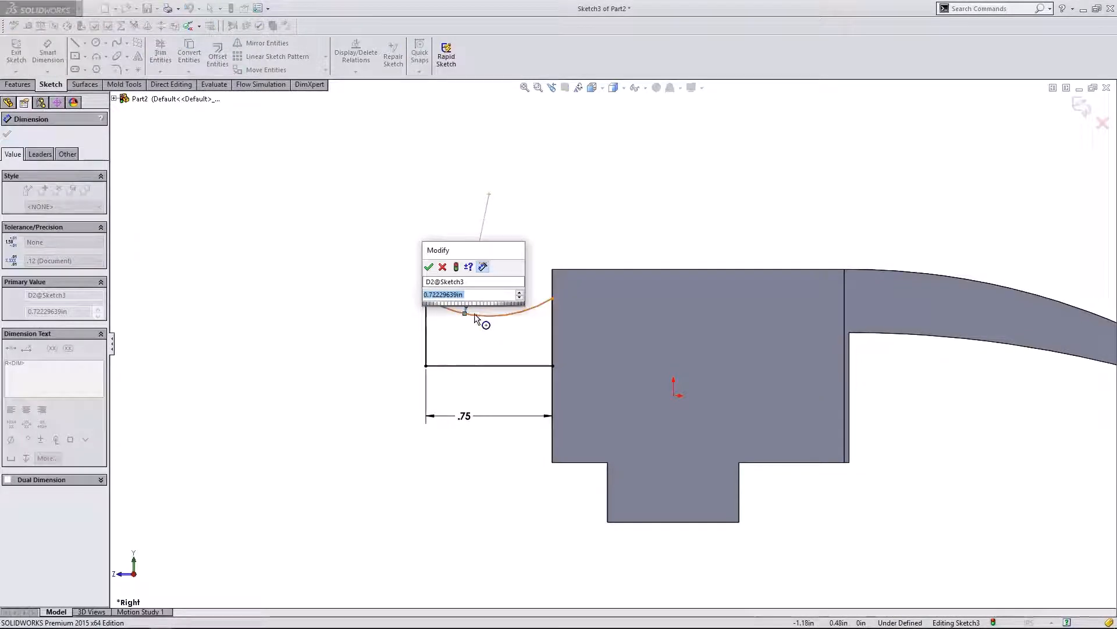
text(.6)
click(428, 266)
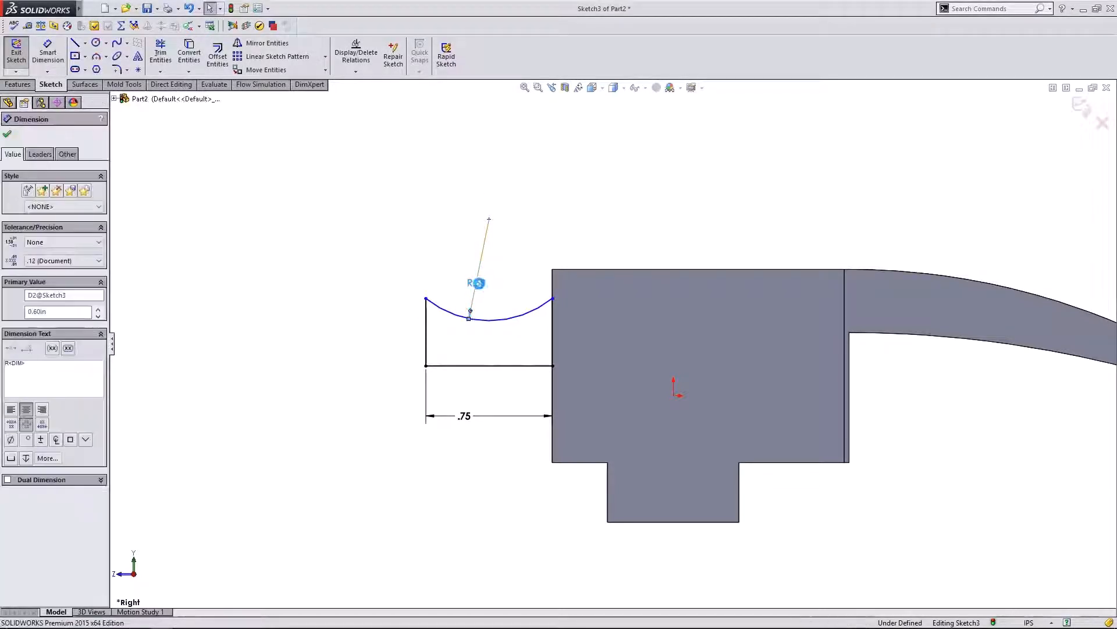
- Change the arc's radius dimension from 0.60 to 0.80
double_click(476, 283)
text(.8)
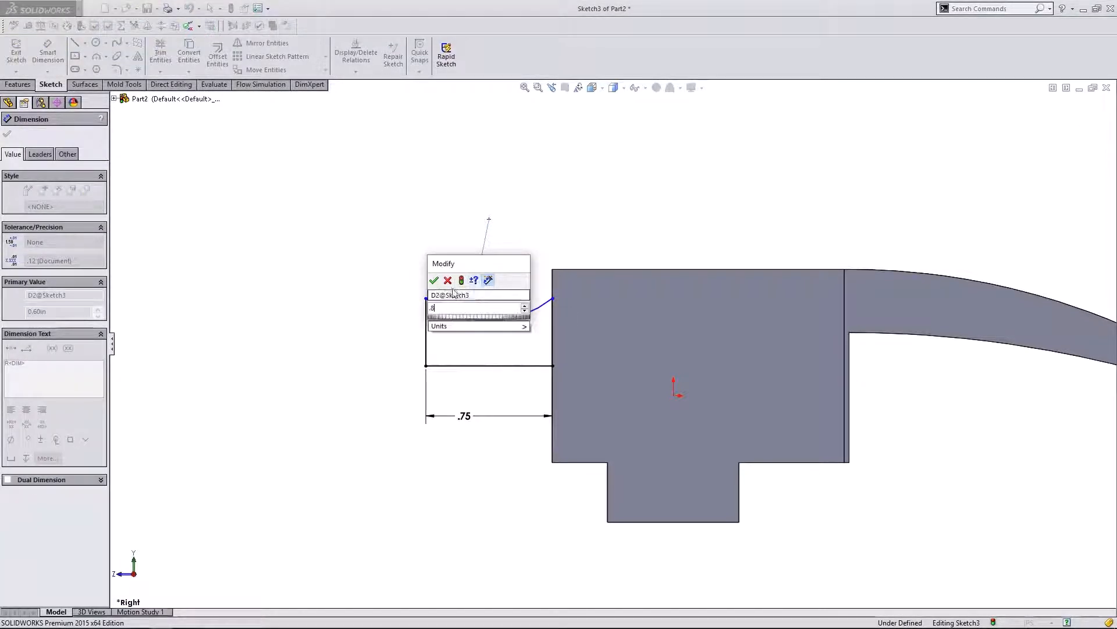
click(434, 280)
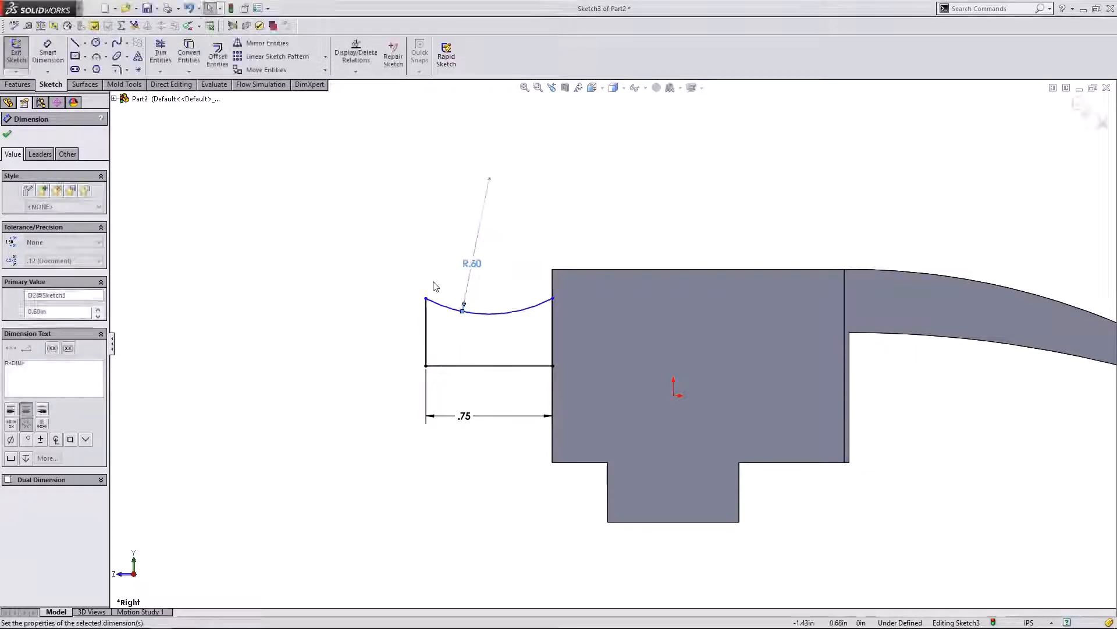
click(8, 134)
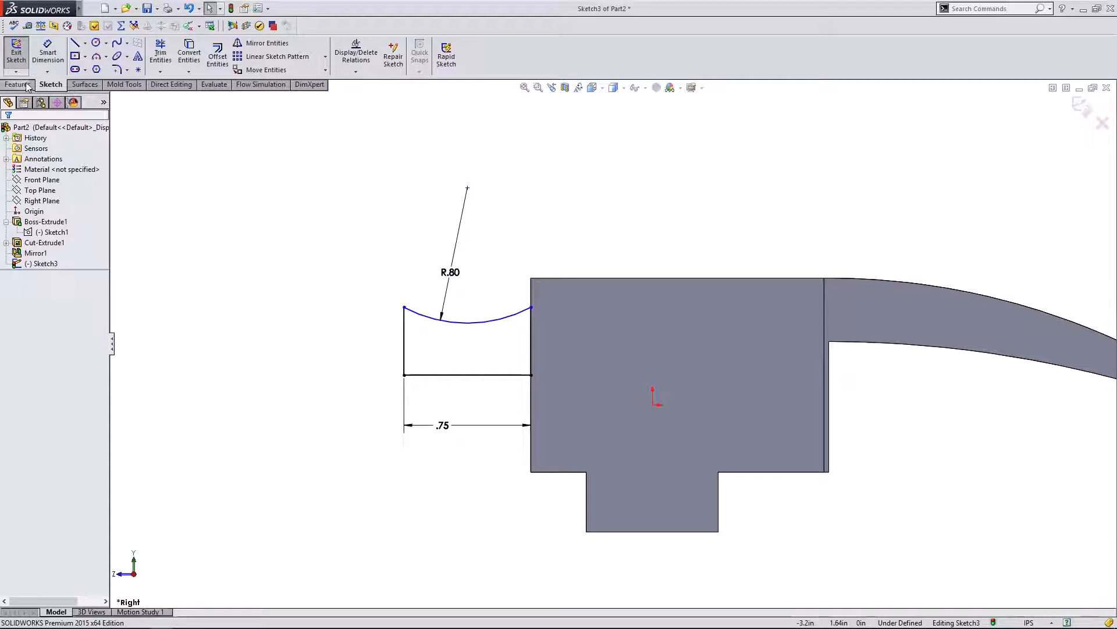
- Revolve the neck sketch 360° around Line1, checking the preview from several angles
click(26, 86)
click(58, 56)
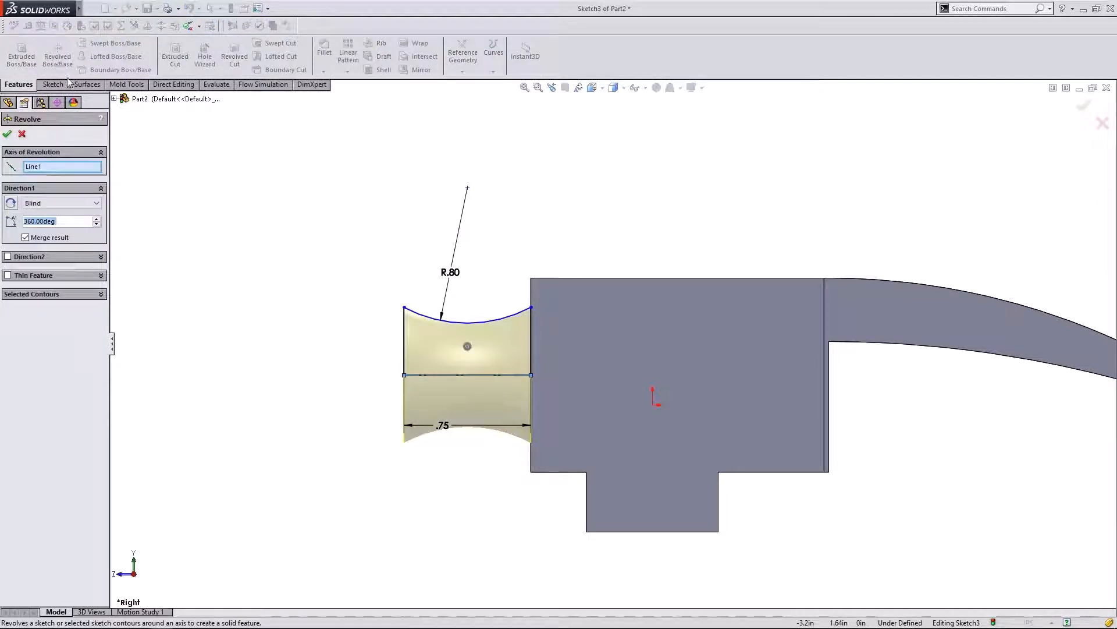
middle_drag(297, 321, 432, 321)
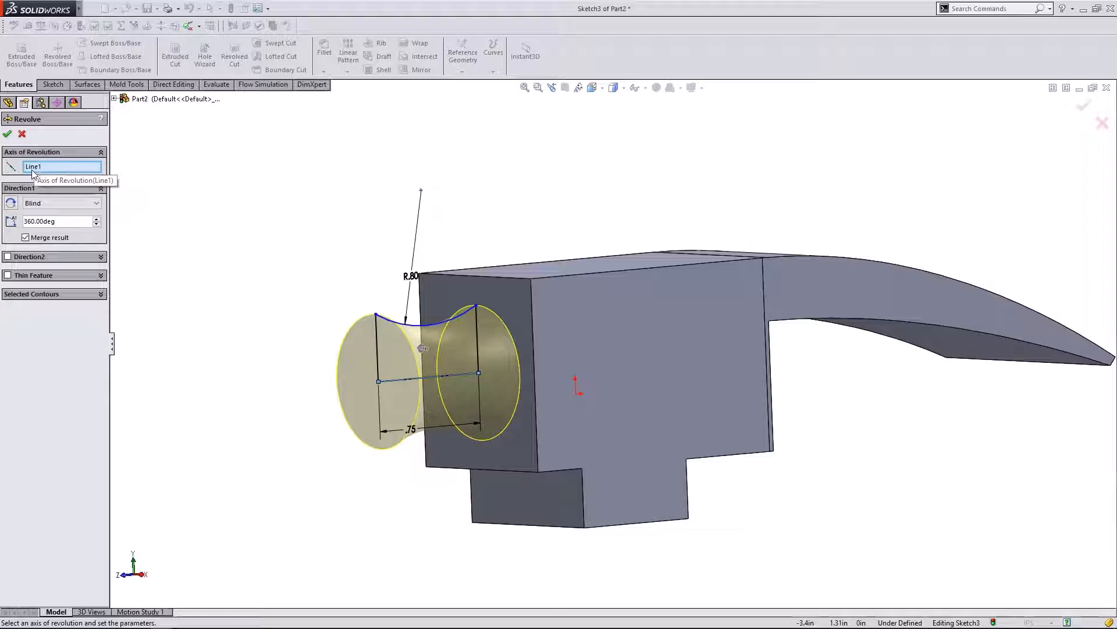
scroll(358, 384, down, 5)
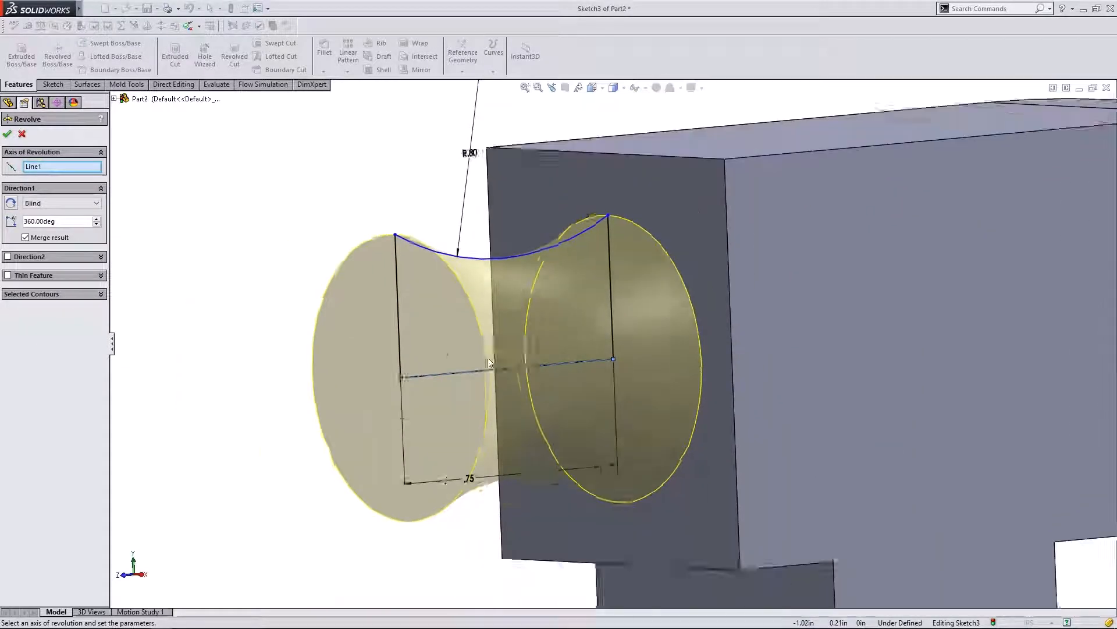
scroll(487, 358, up, 5)
key(ctrl+4)
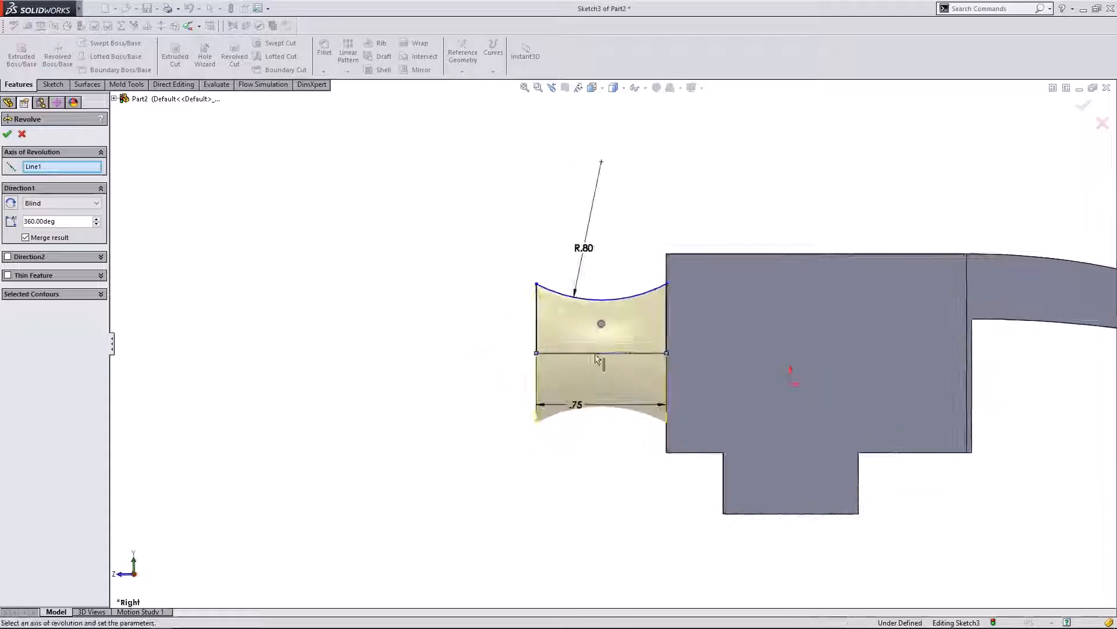
scroll(599, 358, down, 5)
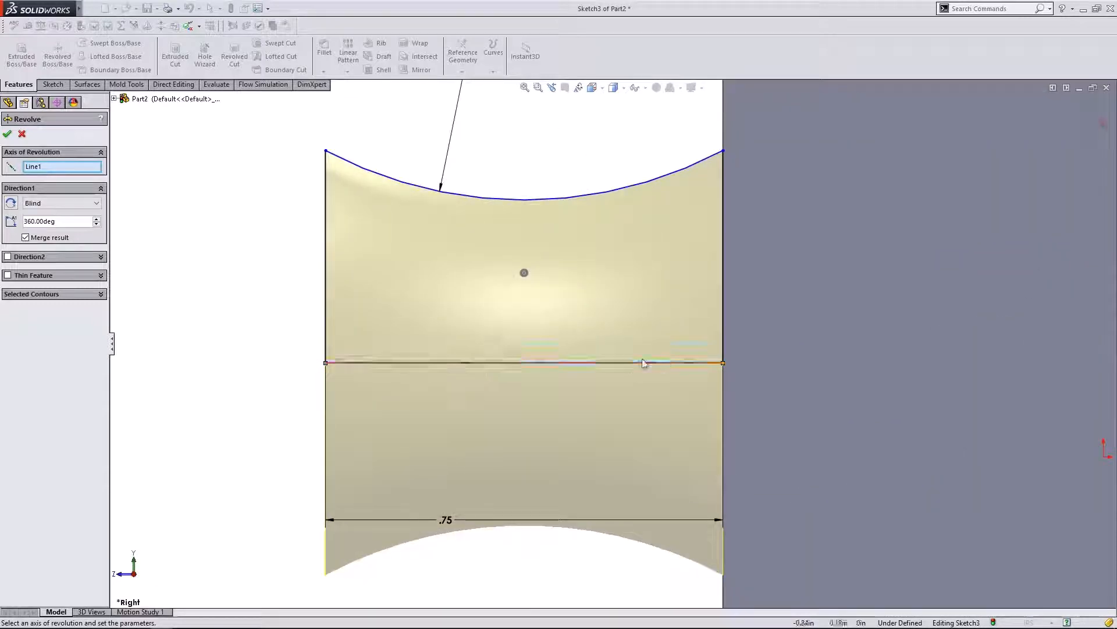
scroll(640, 361, up, 5)
scroll(756, 300, down, 3)
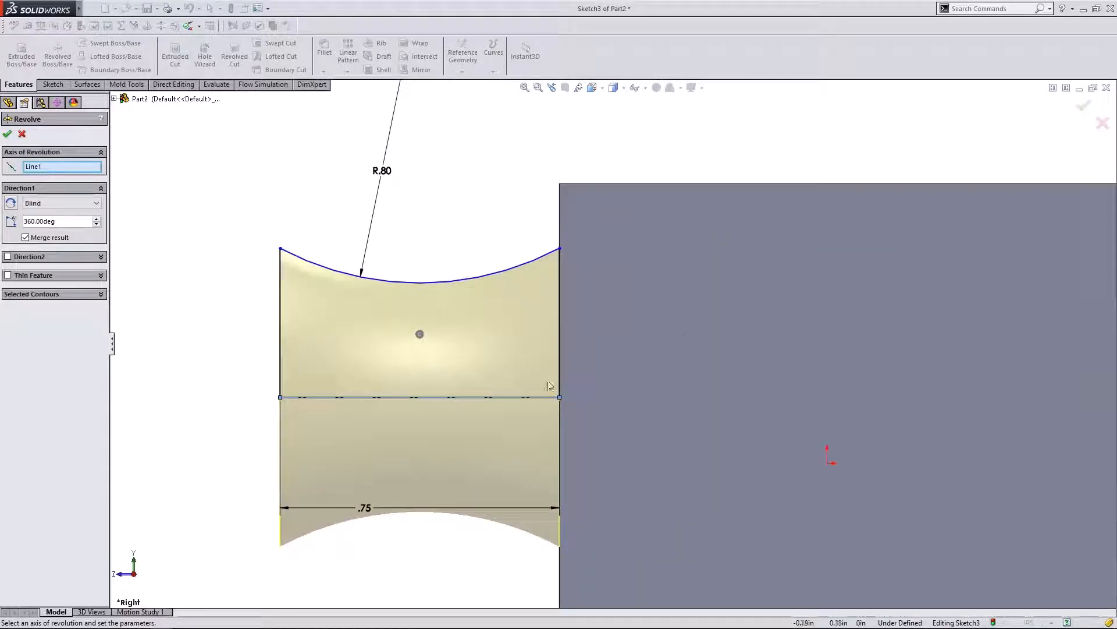
scroll(614, 334, up, 5)
middle_drag(613, 335, 640, 267)
scroll(703, 341, down, 2)
scroll(645, 334, down, 1)
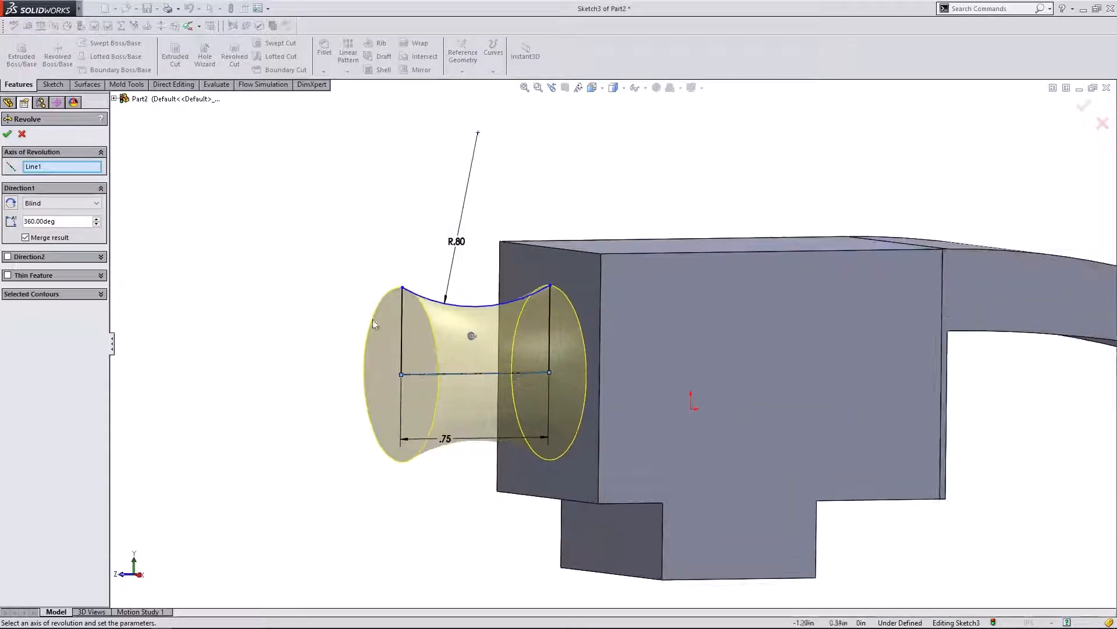
click(7, 134)
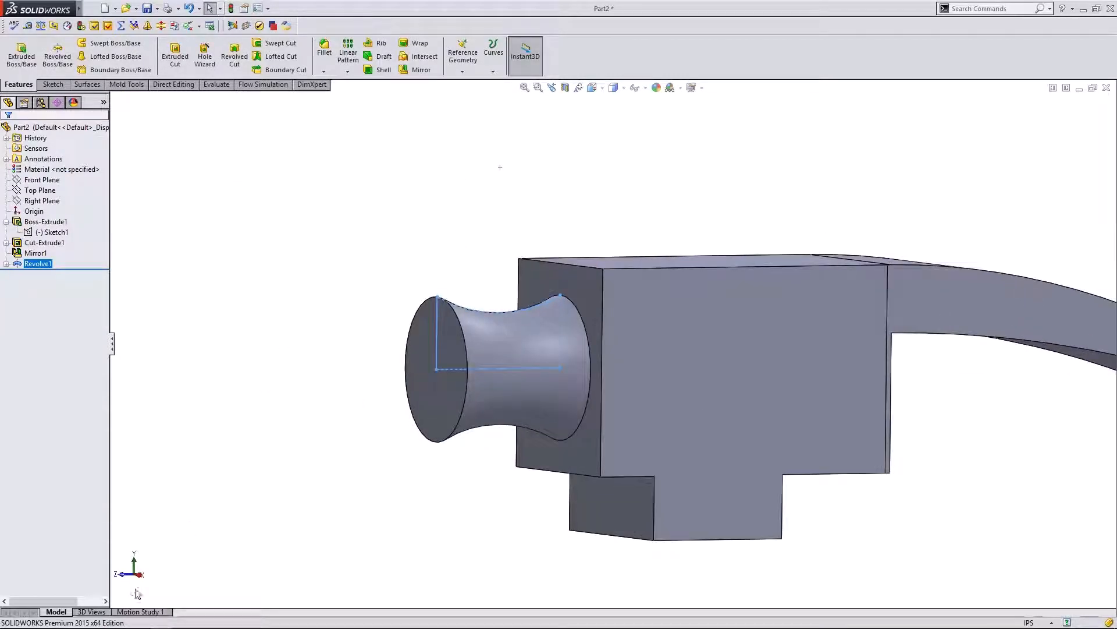
- View the model from the right and select Revolve1 to display its R.80 and .75 dimensions
click(140, 575)
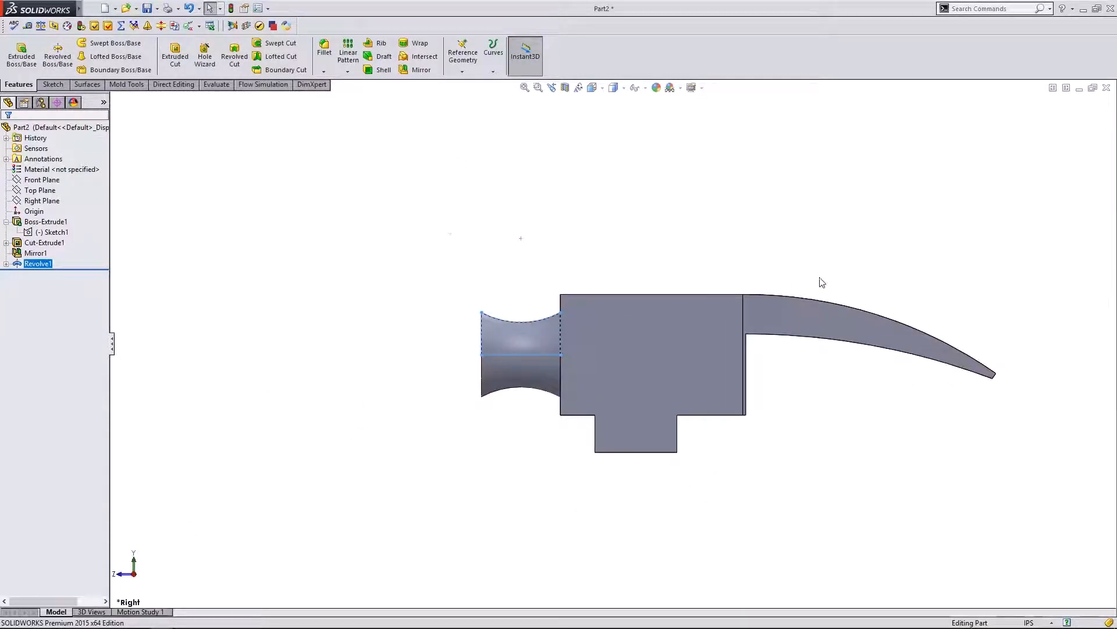
middle_drag(746, 391, 579, 469)
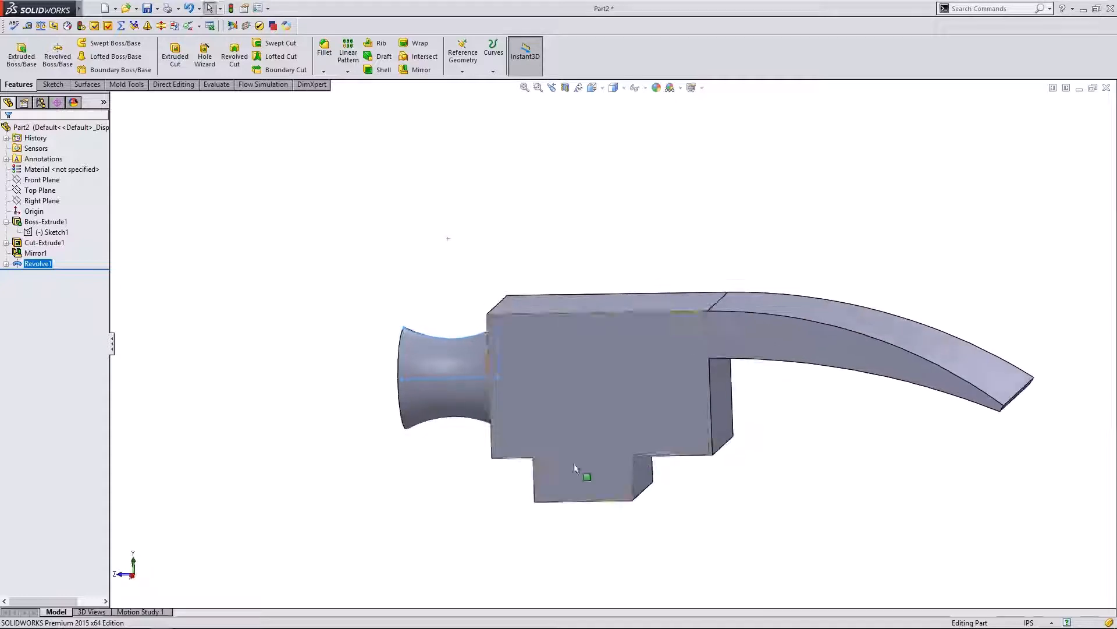
click(140, 578)
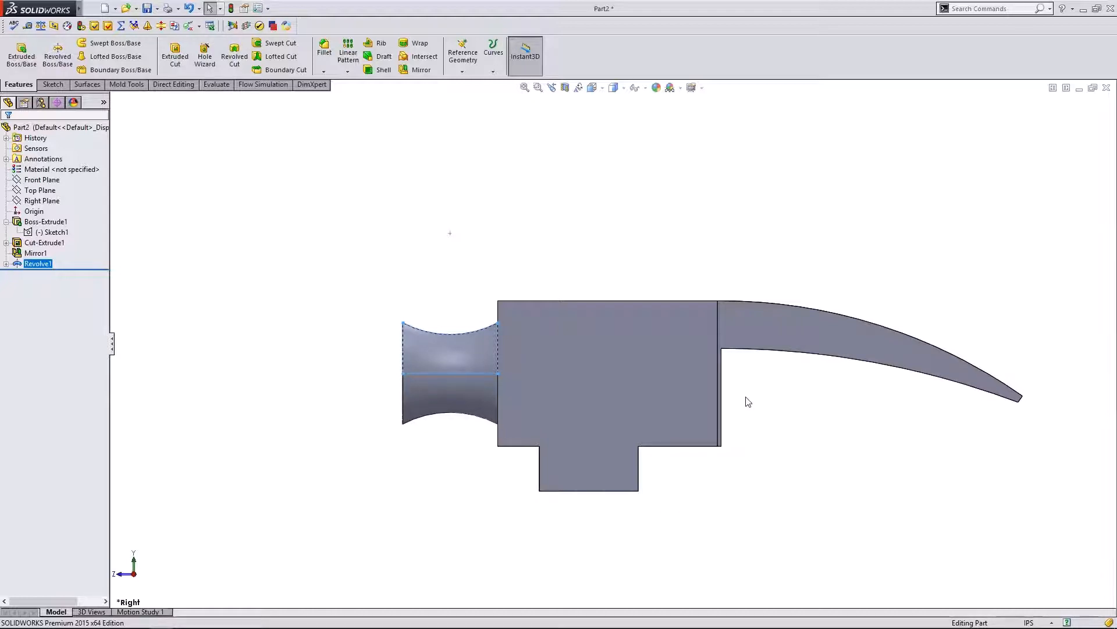
scroll(451, 384, down, 2)
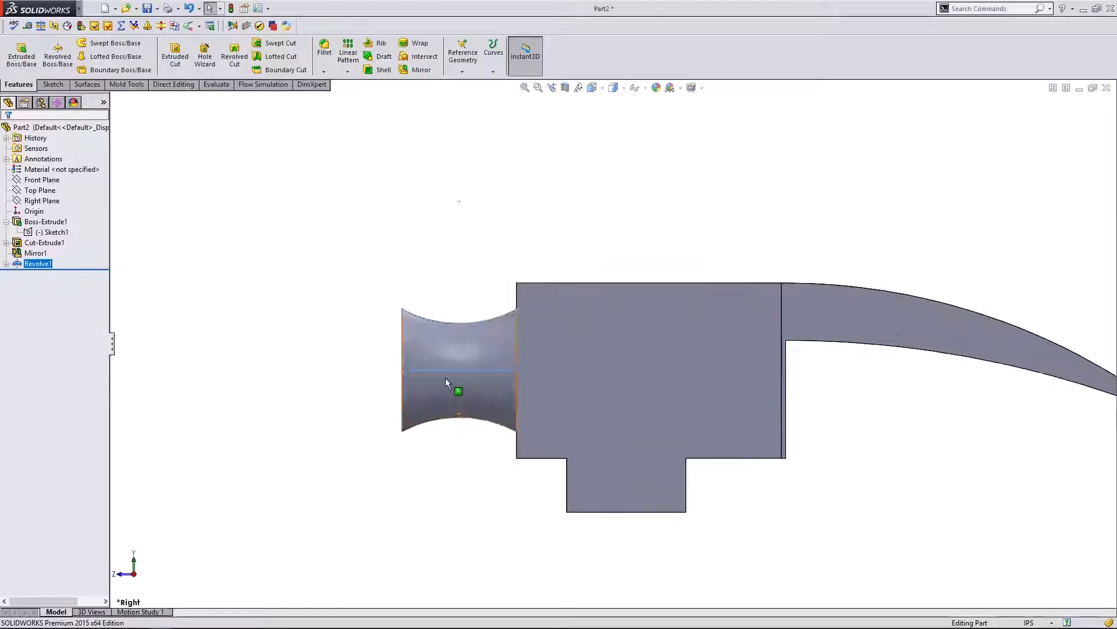
click(51, 242)
click(40, 264)
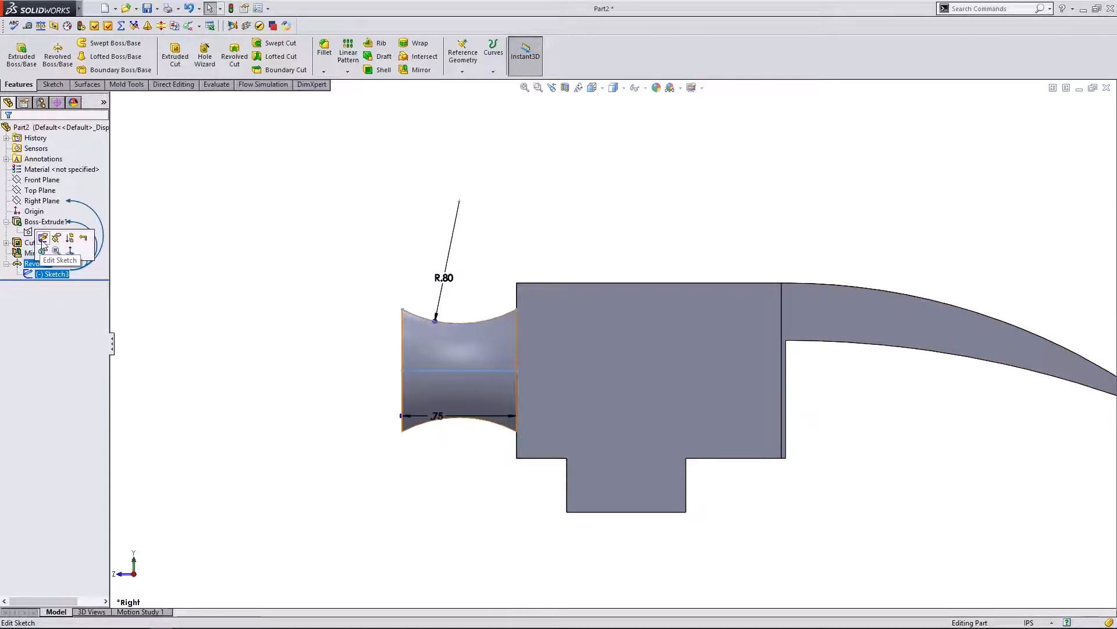
- Edit Sketch3, change the neck length from .75 to .6, and exit the sketch to rebuild
click(28, 230)
double_click(465, 423)
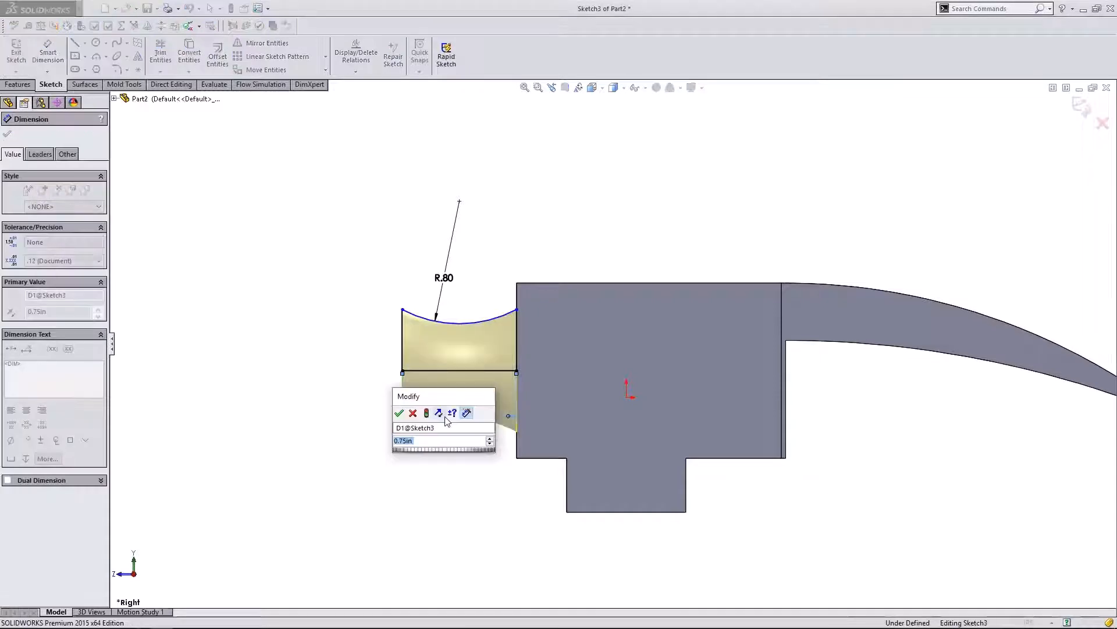
text(.6)
key(Return)
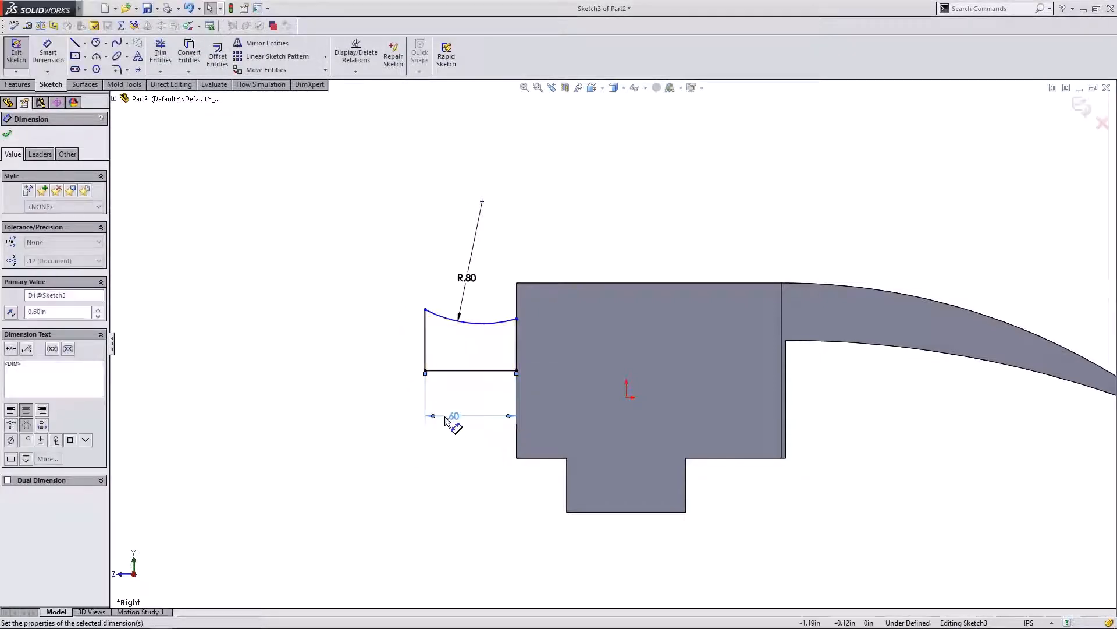
click(7, 134)
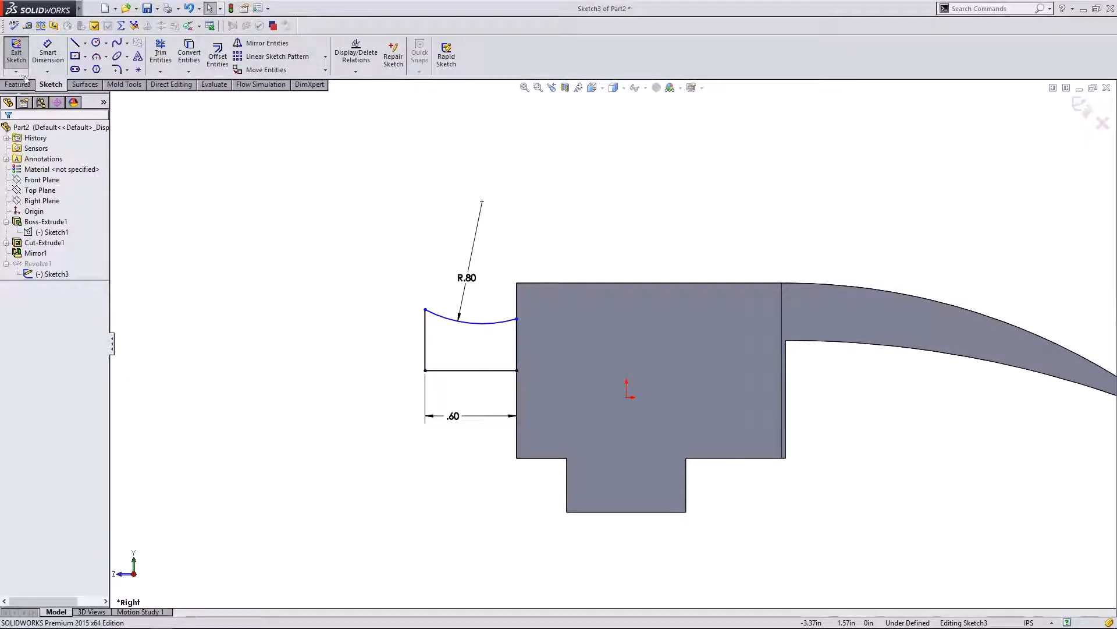
click(16, 52)
scroll(634, 395, up, 2)
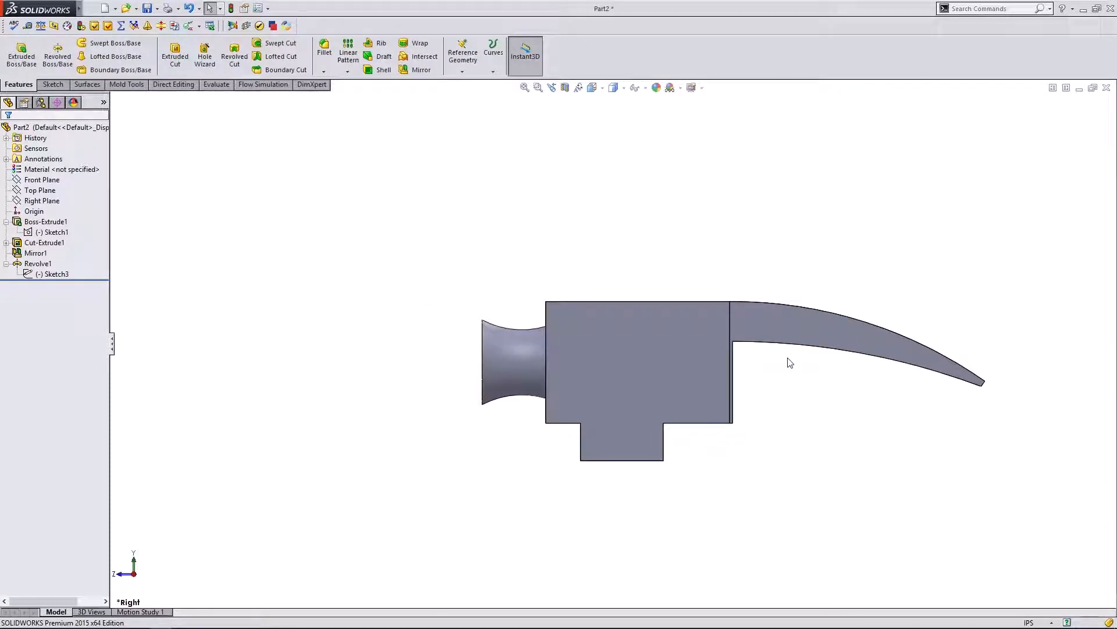
scroll(790, 363, down, 1)
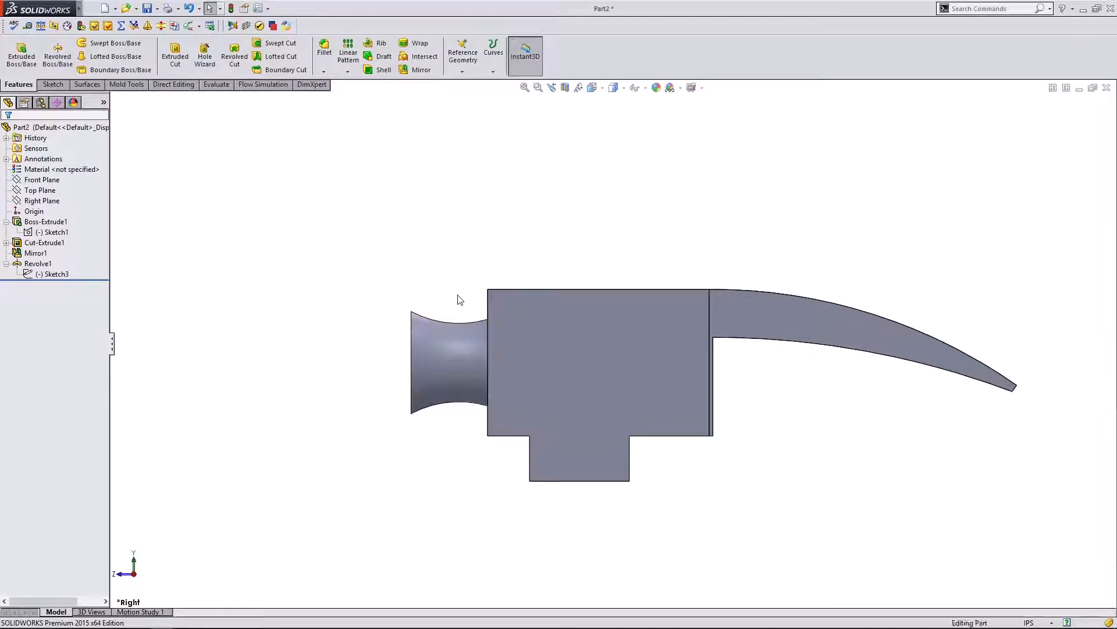
middle_drag(460, 299, 446, 279)
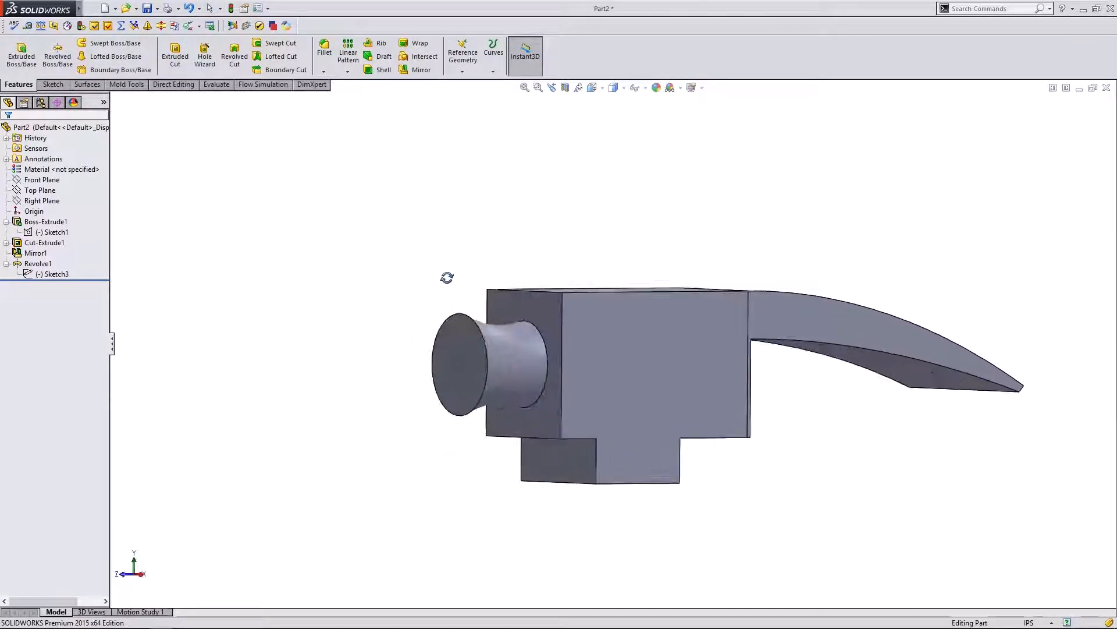
- Start a new sketch on the flat end face of the neck
click(473, 353)
click(394, 324)
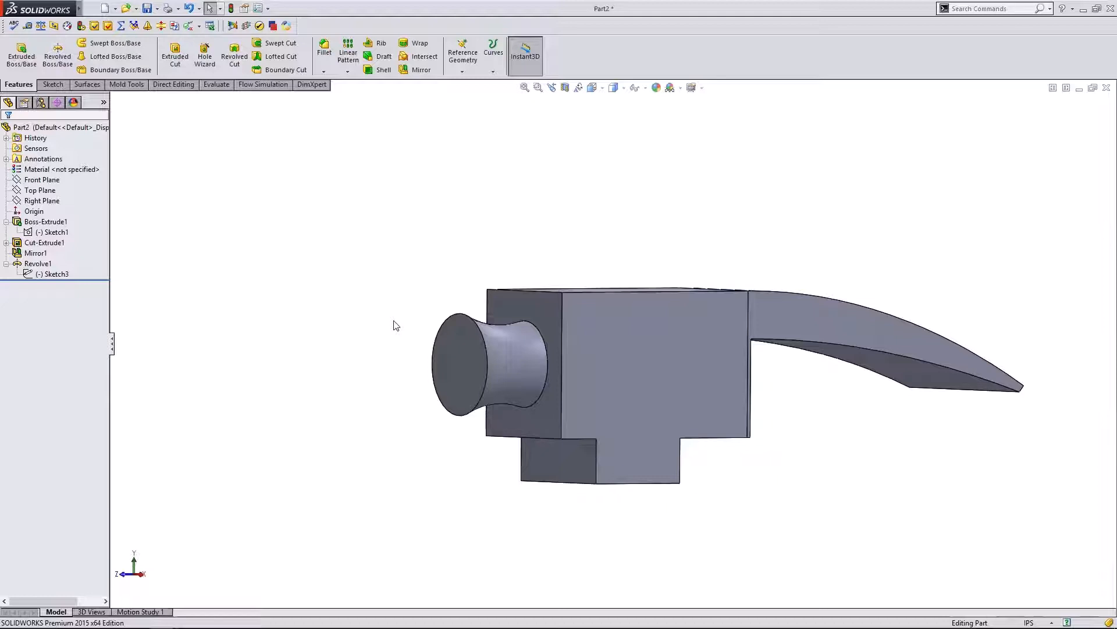
click(468, 377)
click(126, 575)
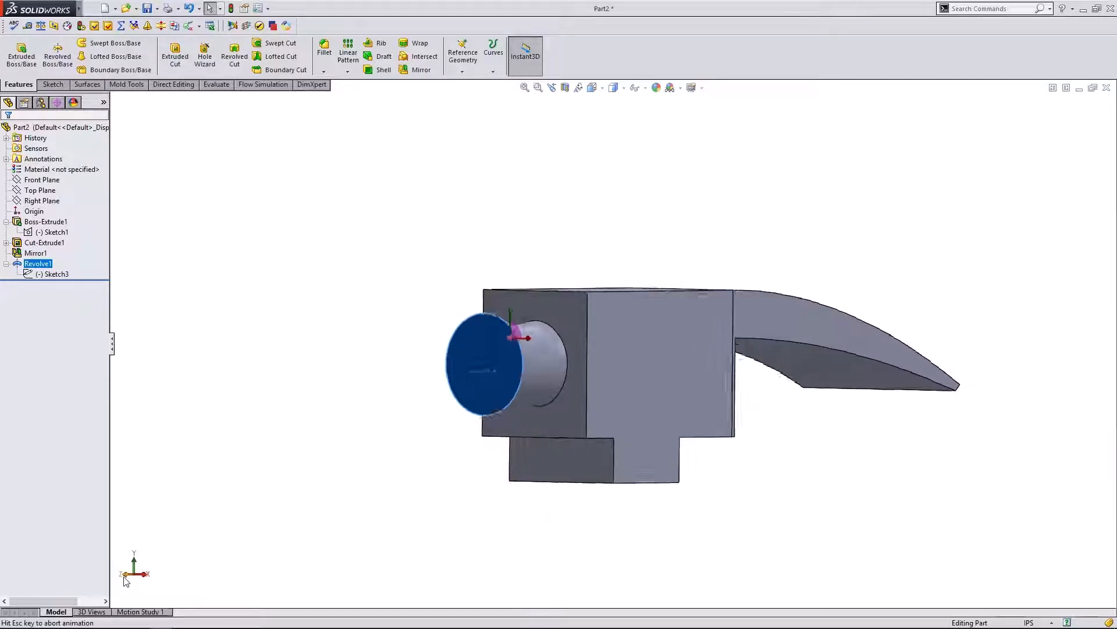
click(53, 84)
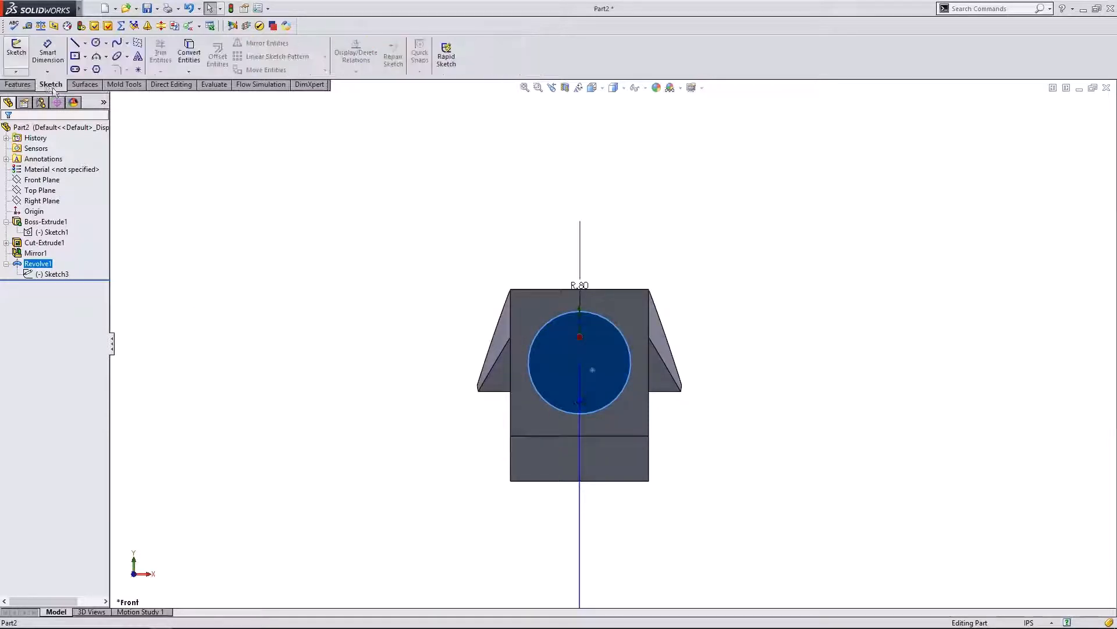
click(16, 52)
- Draw a circle centred on the neck's end face
click(96, 43)
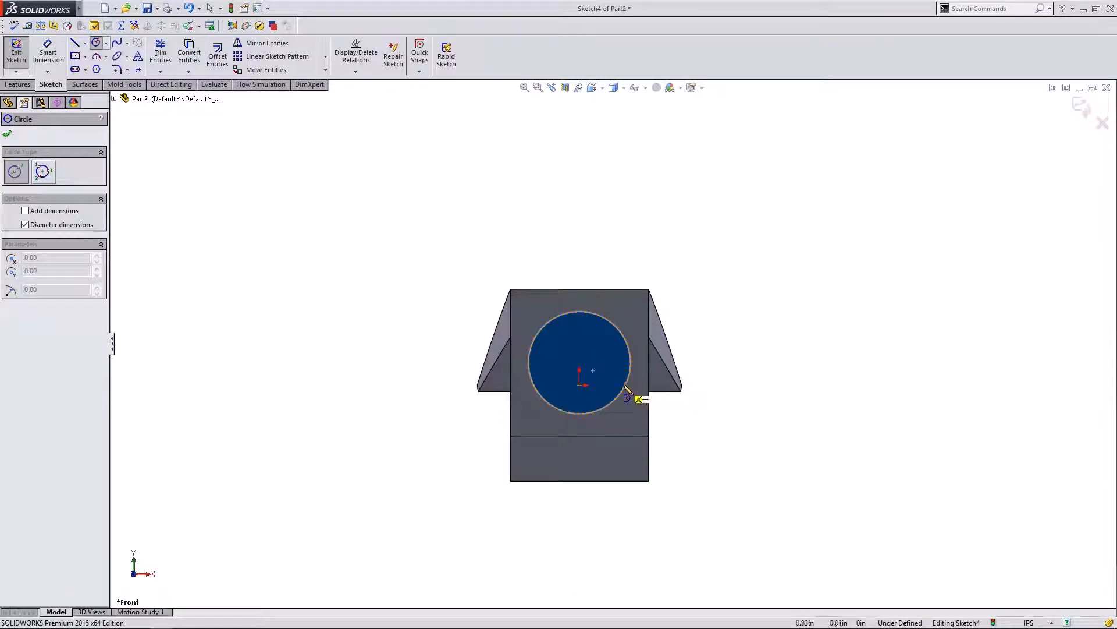
scroll(631, 389, down, 5)
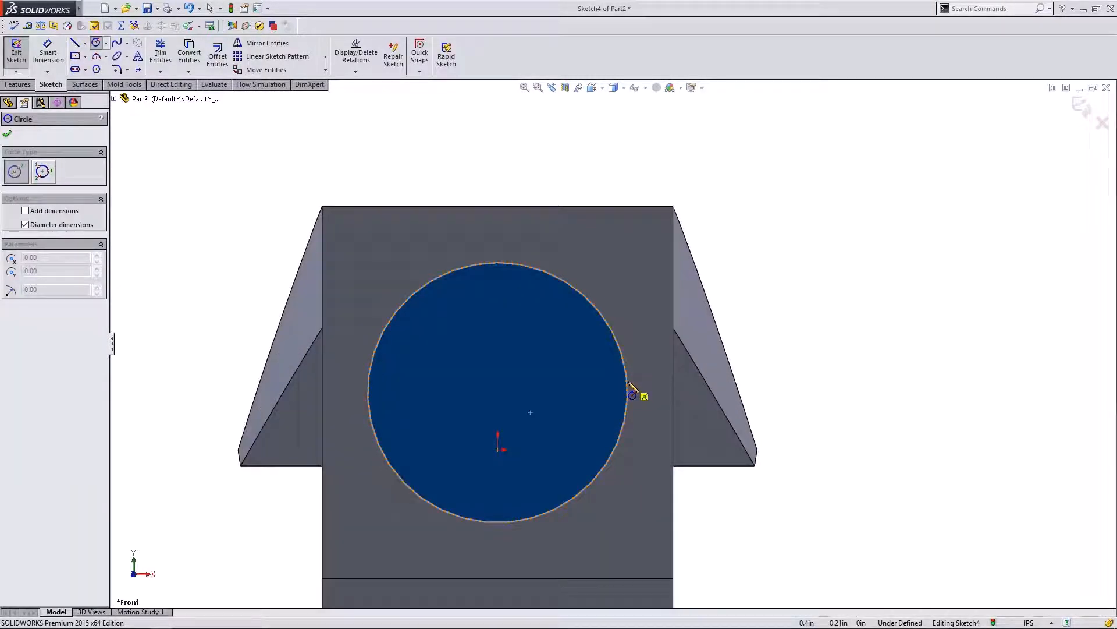
click(497, 392)
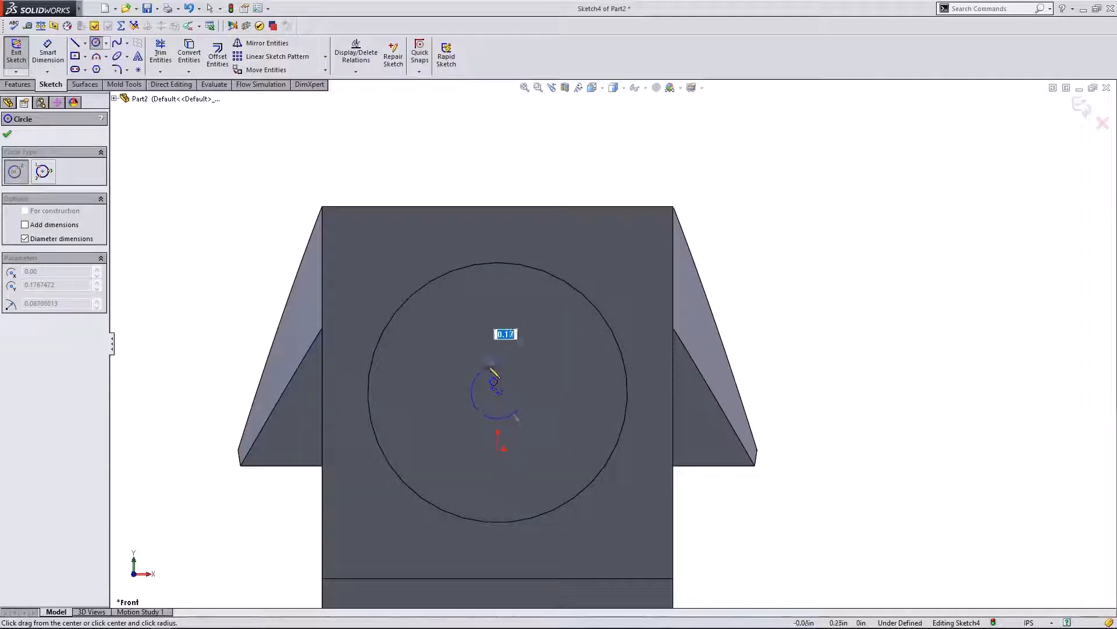
scroll(492, 371, up, 3)
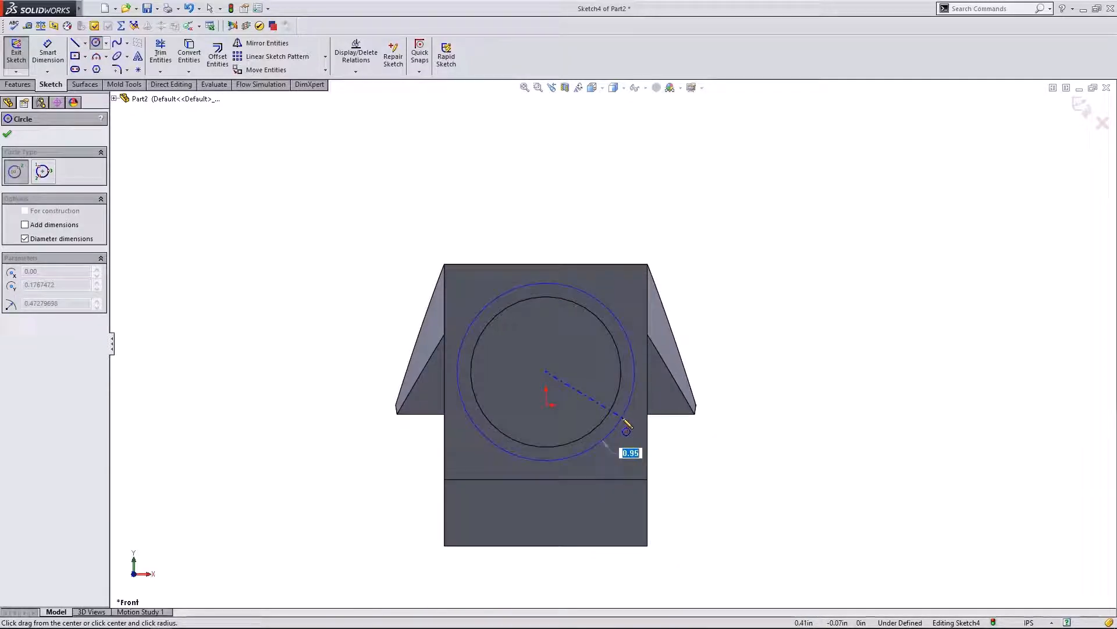
click(622, 417)
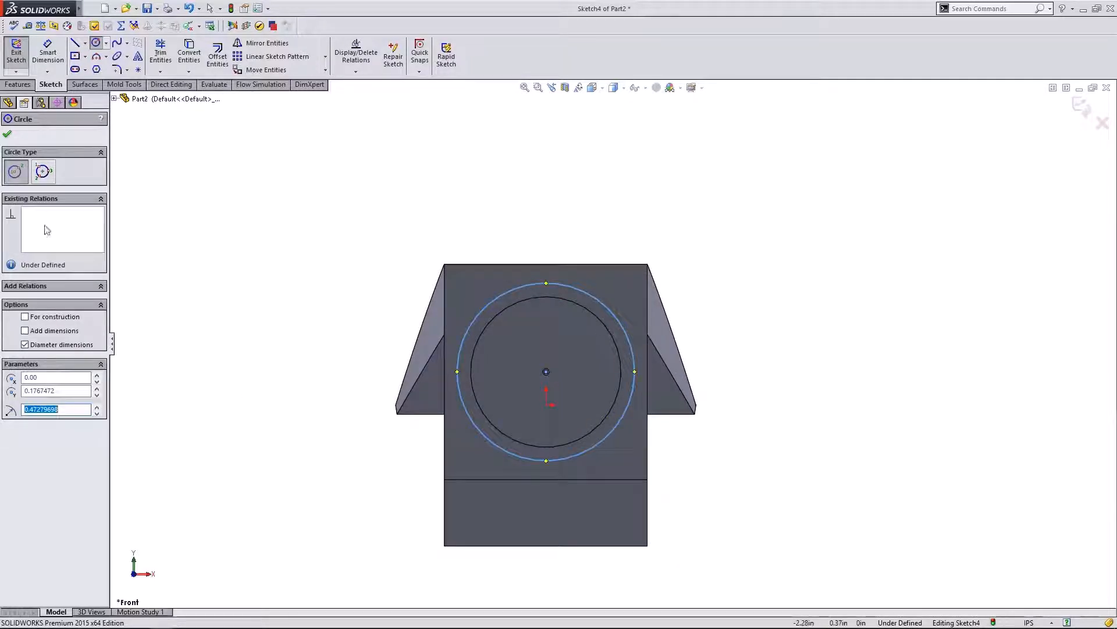
click(8, 134)
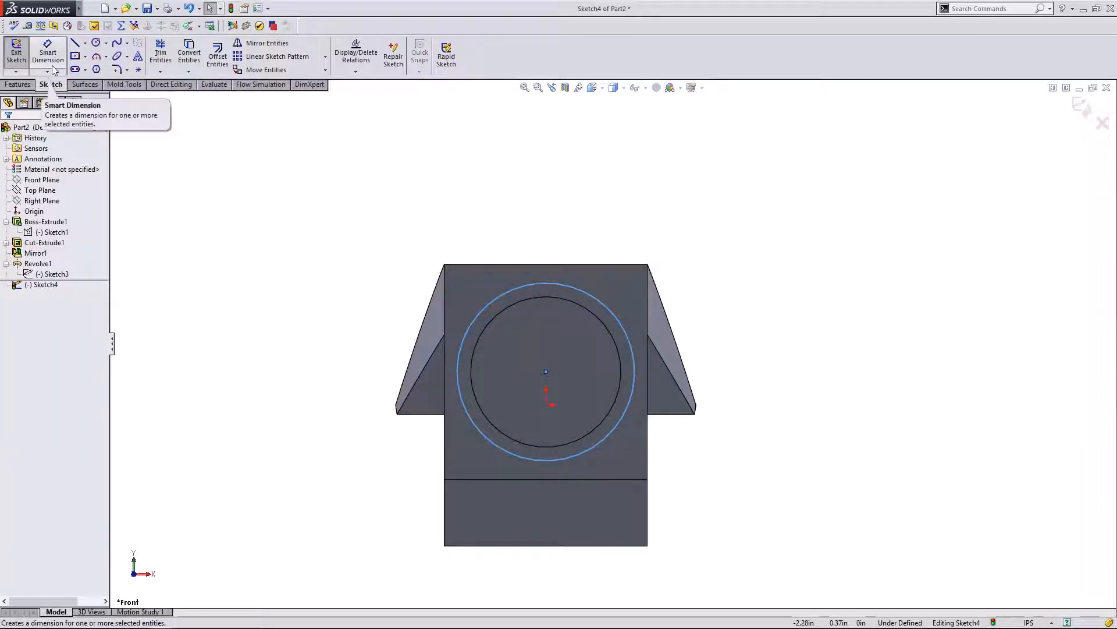
- Dimension the circle to a 0.95 diameter
click(504, 286)
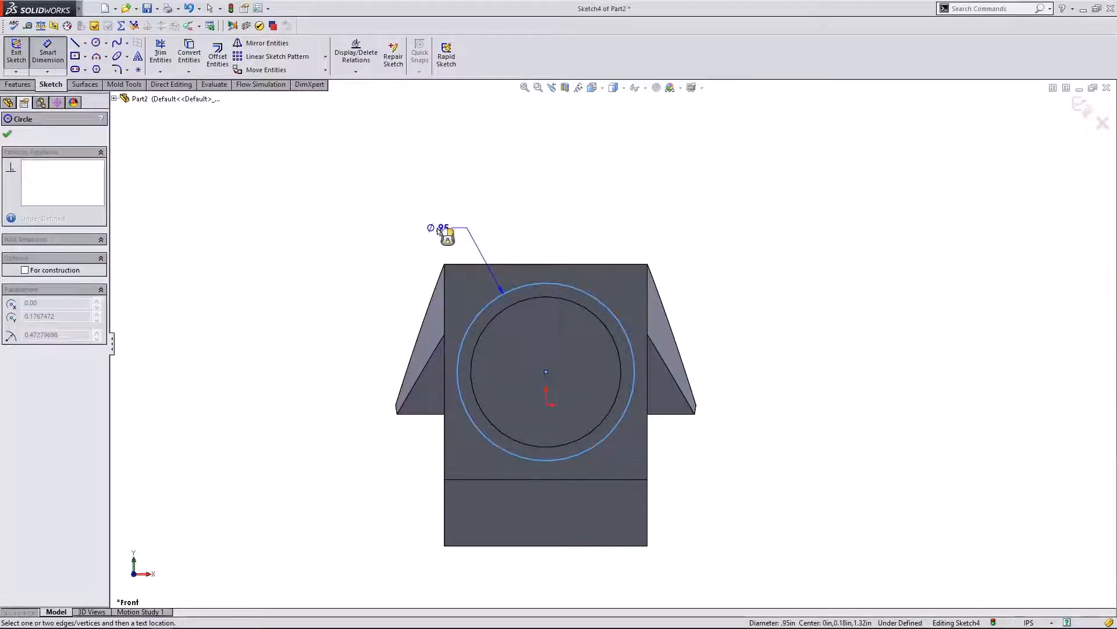
click(406, 244)
click(390, 226)
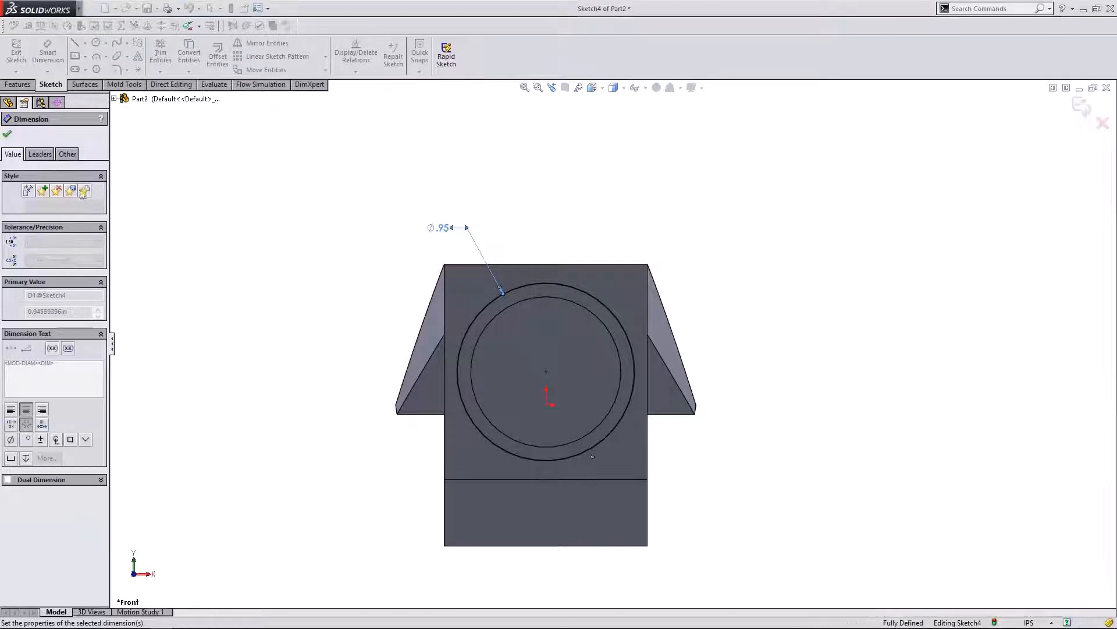
click(7, 134)
scroll(351, 242, up, 2)
middle_drag(351, 242, 279, 249)
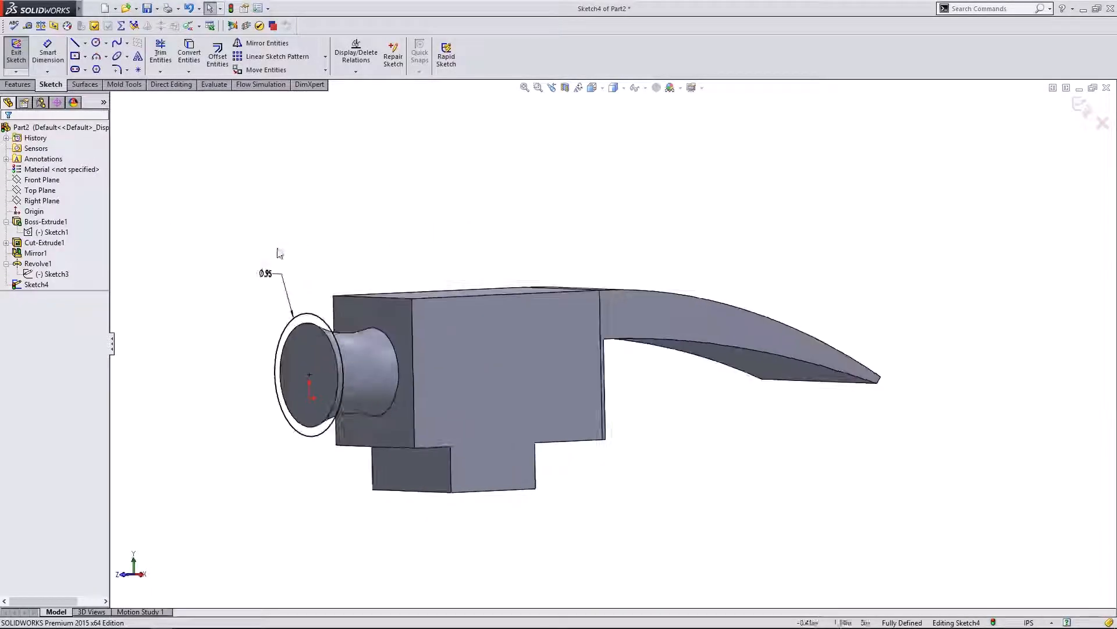
click(18, 84)
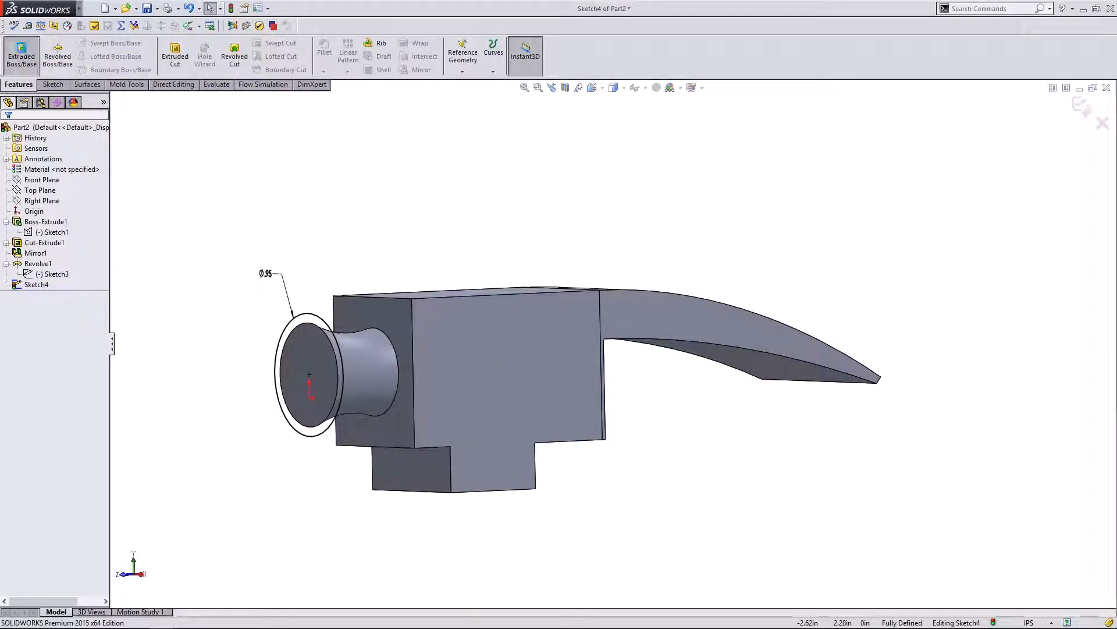
- Extrude the Ø0.95 circle outward 0.72 in to form the striking face, then fit the view
click(21, 52)
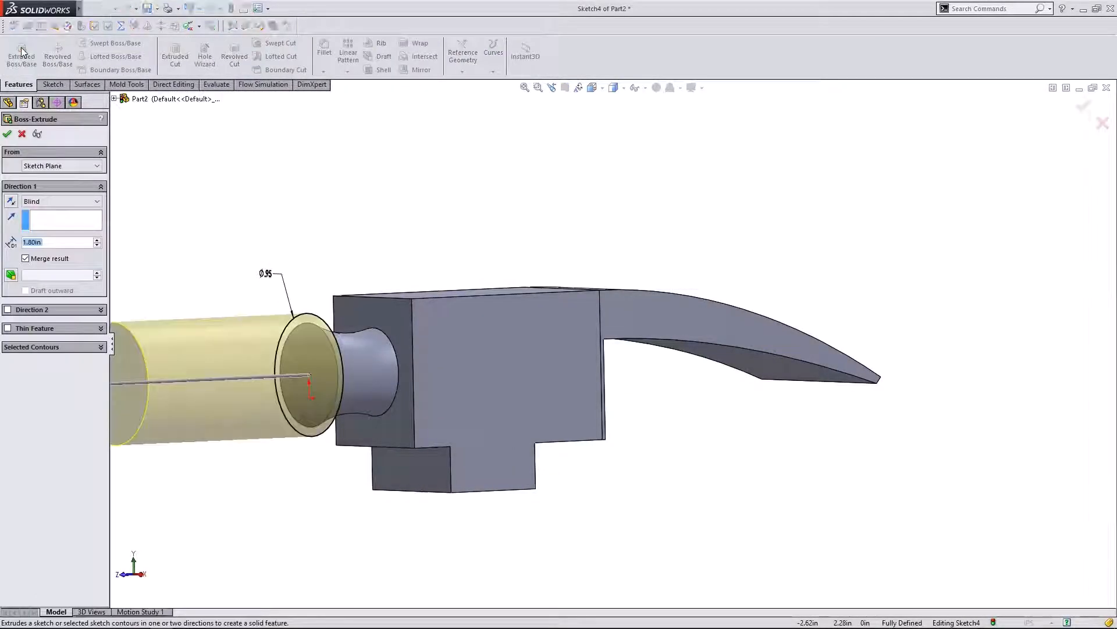
click(134, 576)
scroll(478, 291, down, 2)
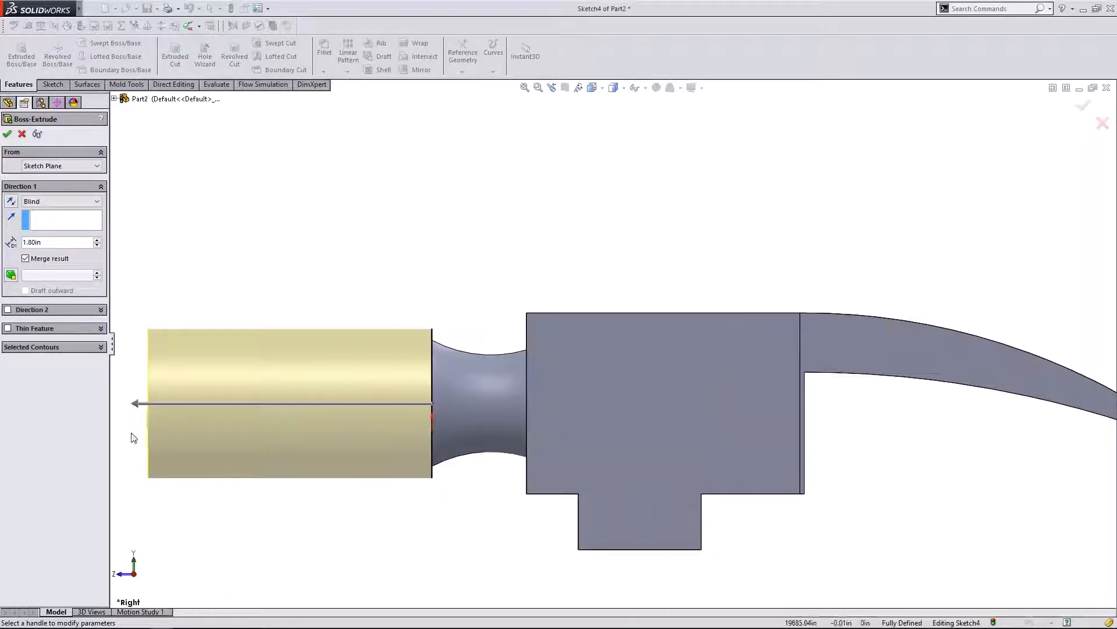
mouse_move(138, 408)
mouse_down()
mouse_move(375, 407)
mouse_move(319, 410)
mouse_up()
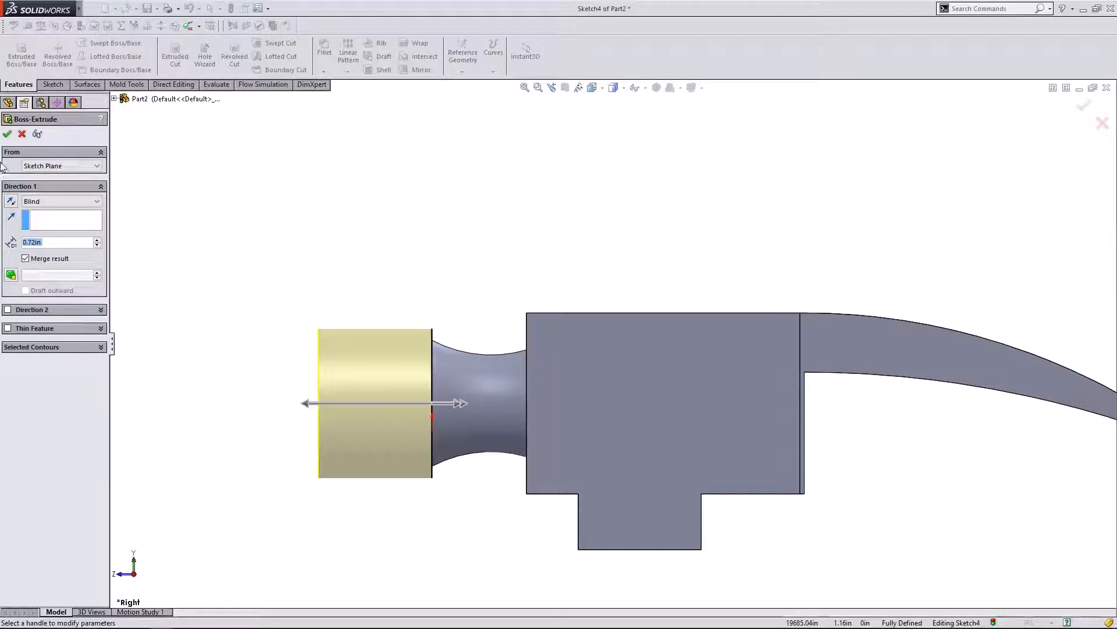
click(7, 135)
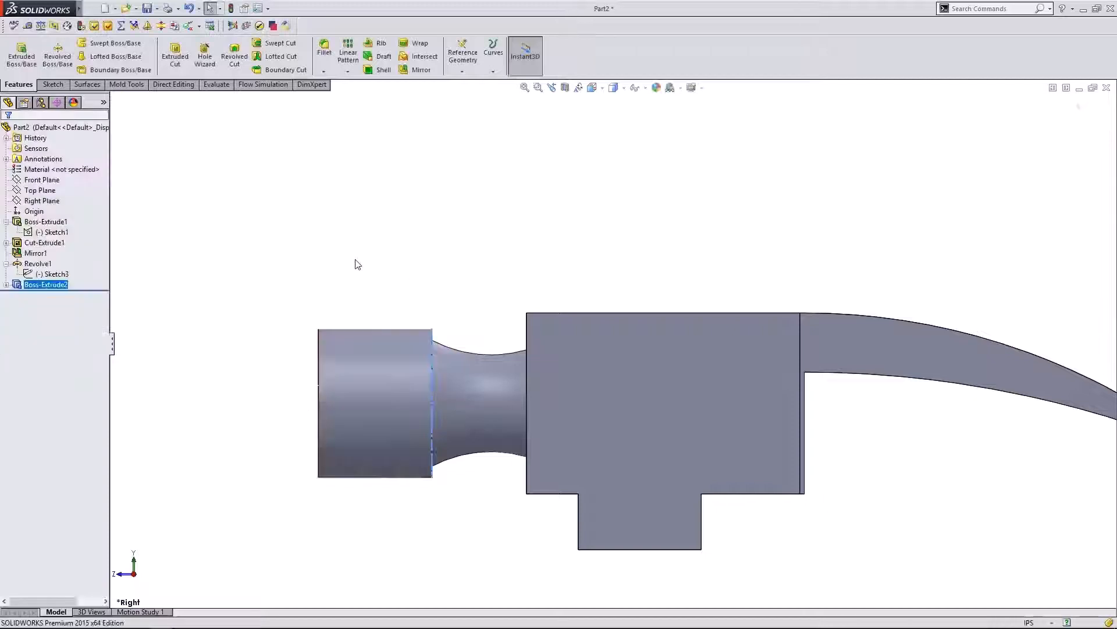
key(f)
click(589, 255)
scroll(775, 295, down, 1)
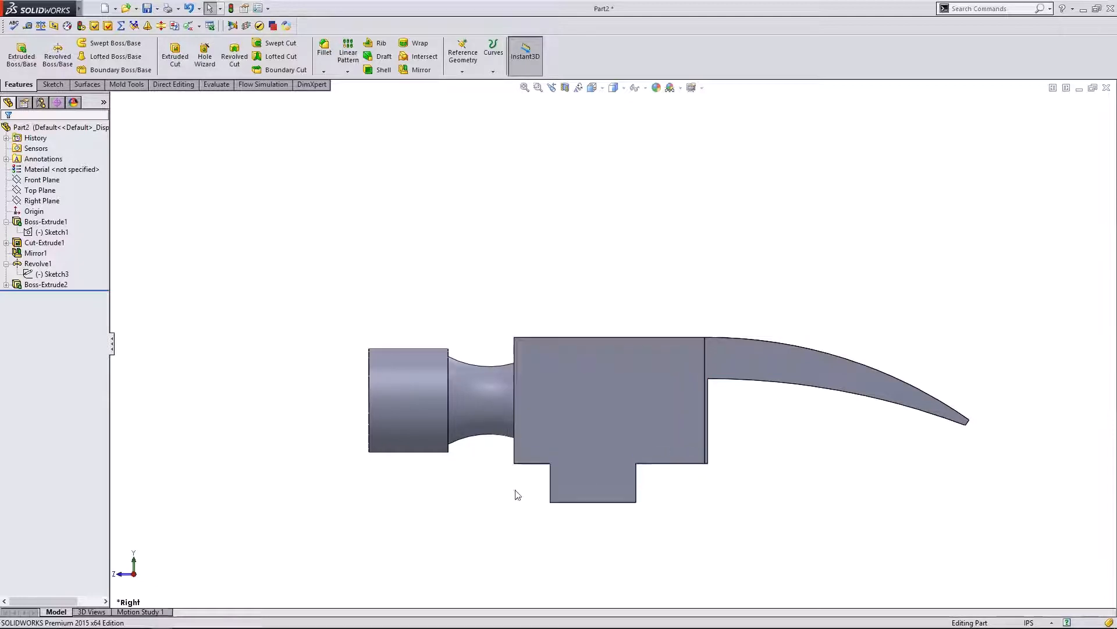
- Edit Sketch1 and shift the claw-root vertical line left, undoing a trial claw-tip move
click(54, 232)
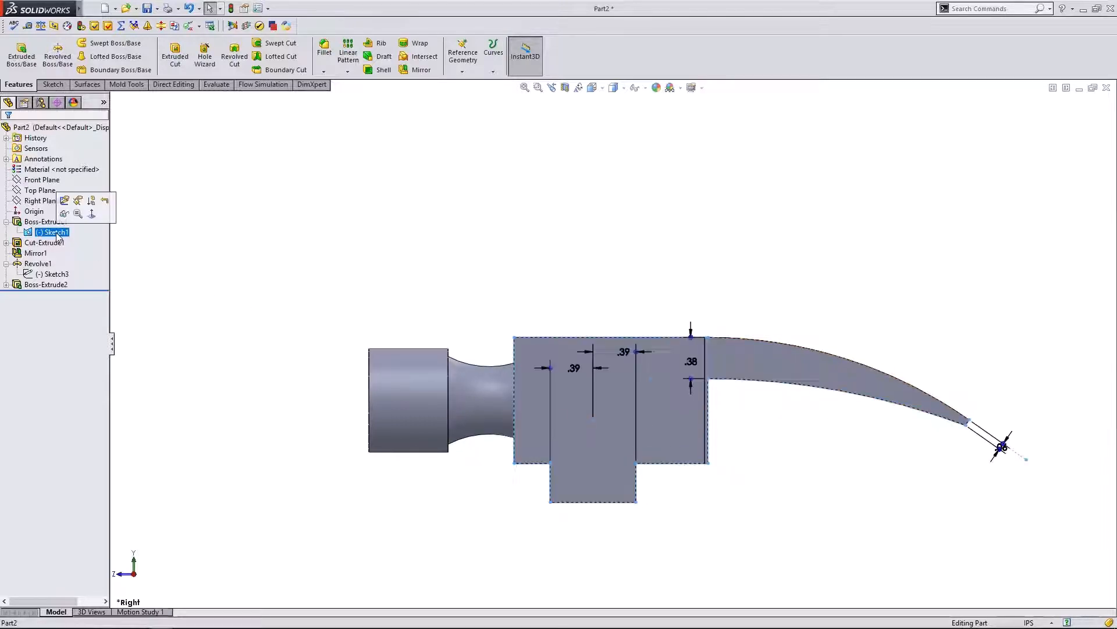
click(64, 202)
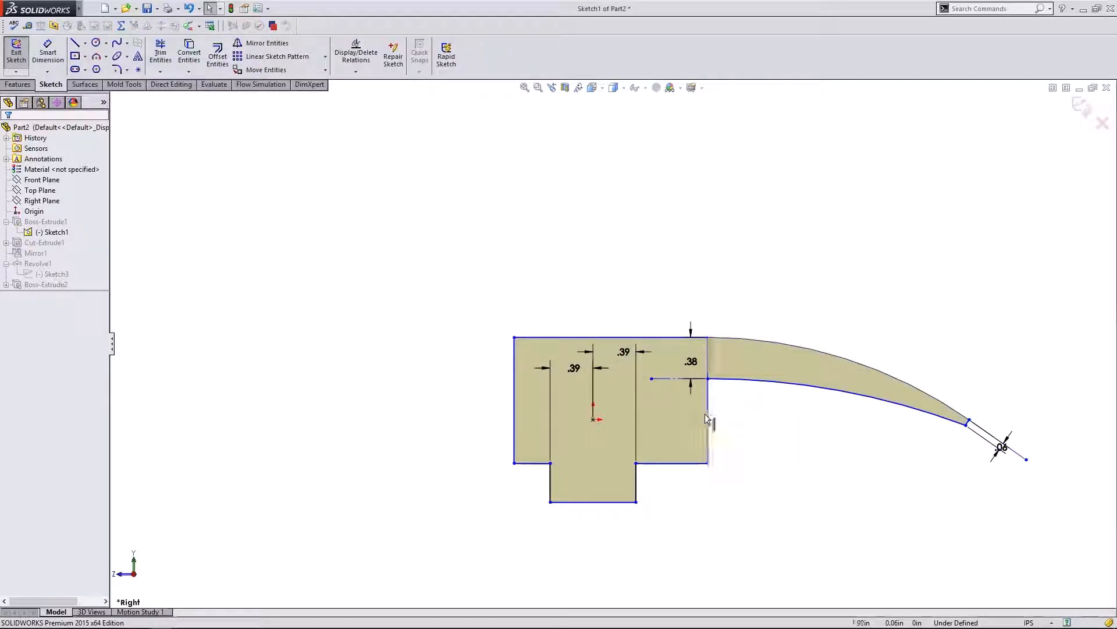
drag(706, 417, 691, 418)
drag(686, 413, 682, 412)
click(811, 435)
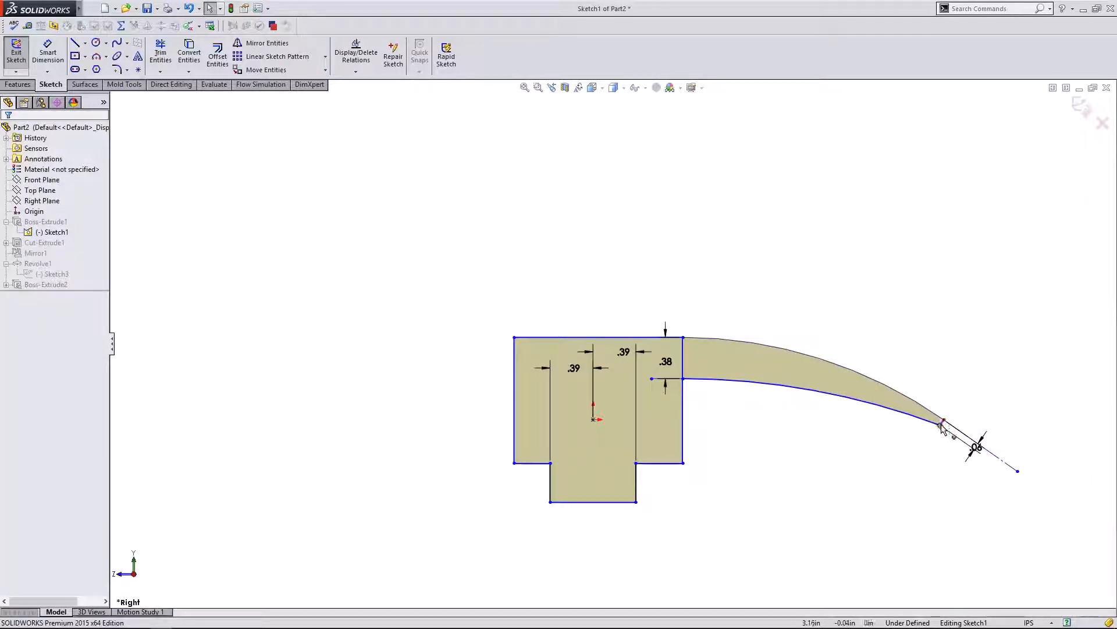
drag(942, 427, 880, 431)
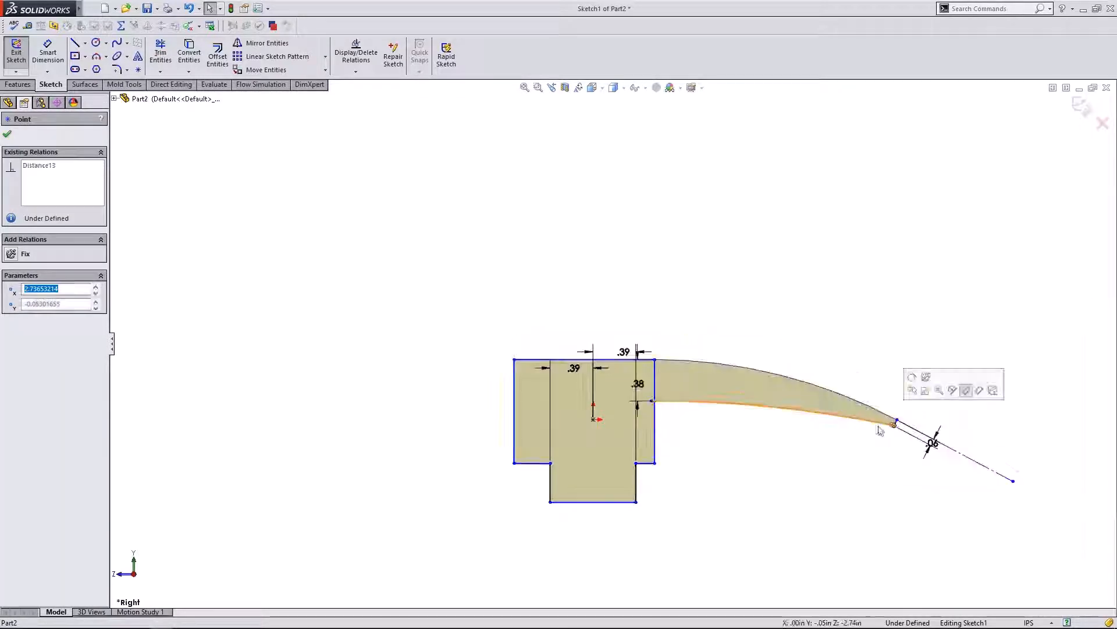
key(ctrl+z)
click(758, 431)
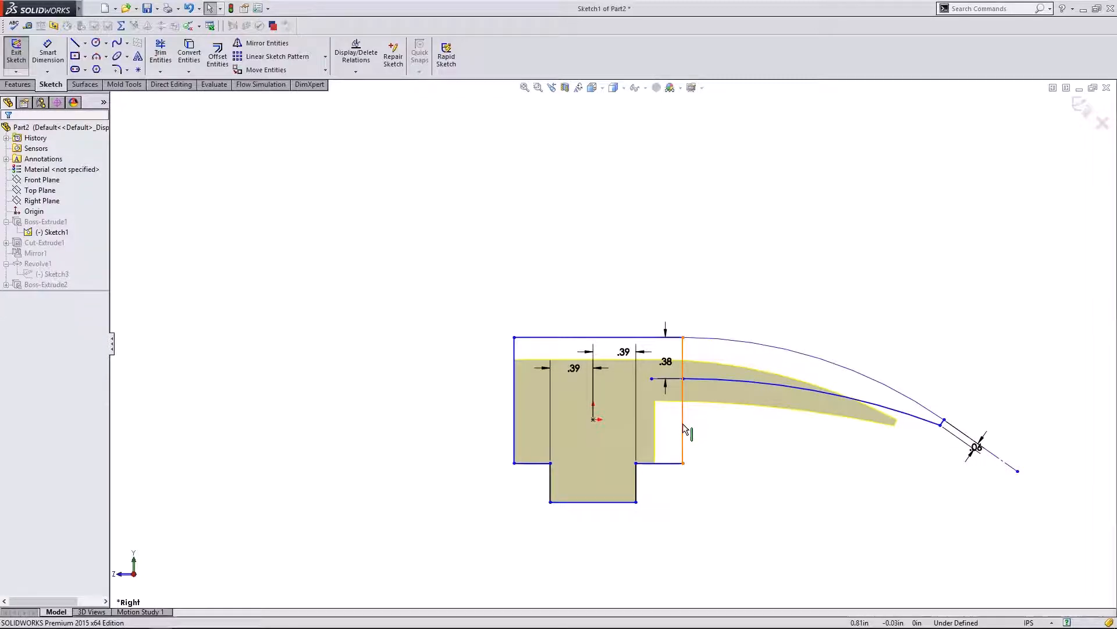
scroll(744, 414, down, 1)
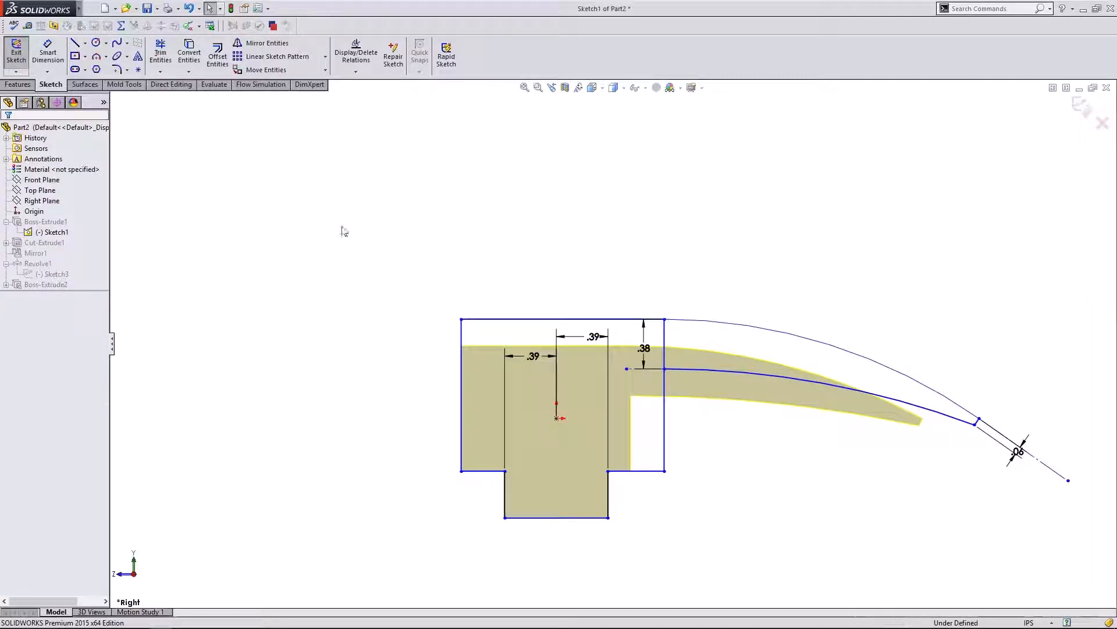
- Dimension the head's top edge at 1.53 and right edge at 1.15, then exit the sketch
click(48, 53)
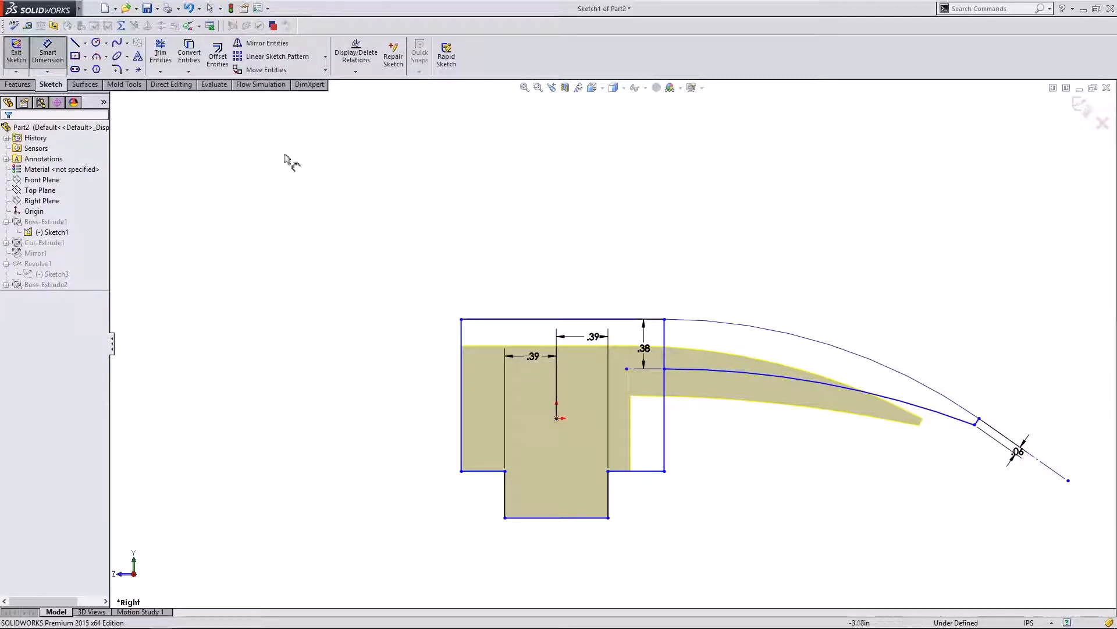
click(573, 319)
click(521, 280)
click(519, 278)
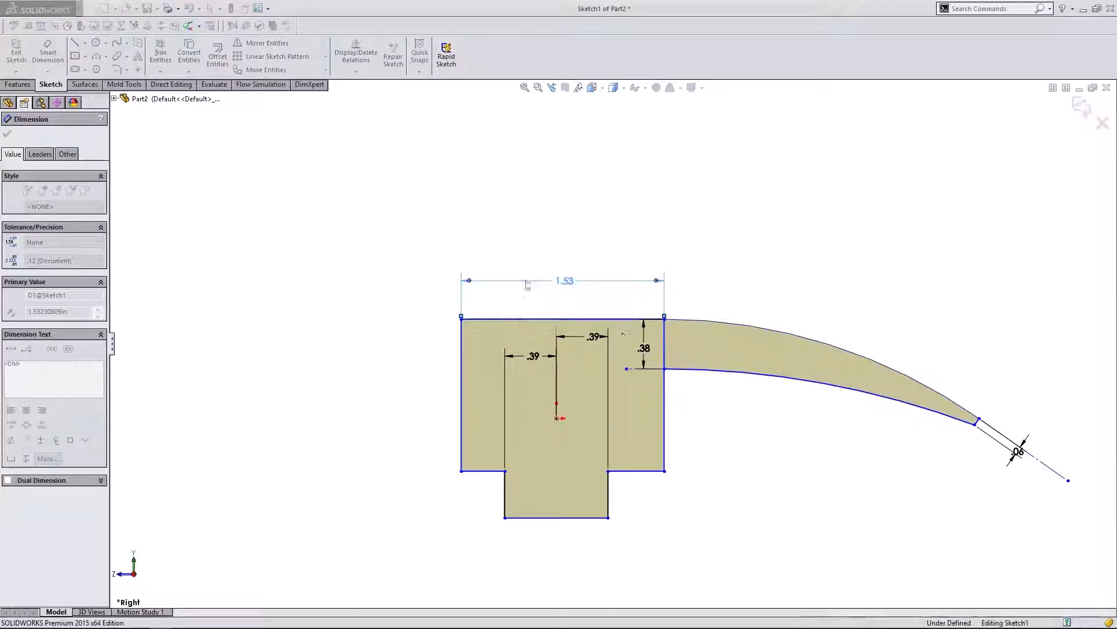
click(704, 420)
click(703, 420)
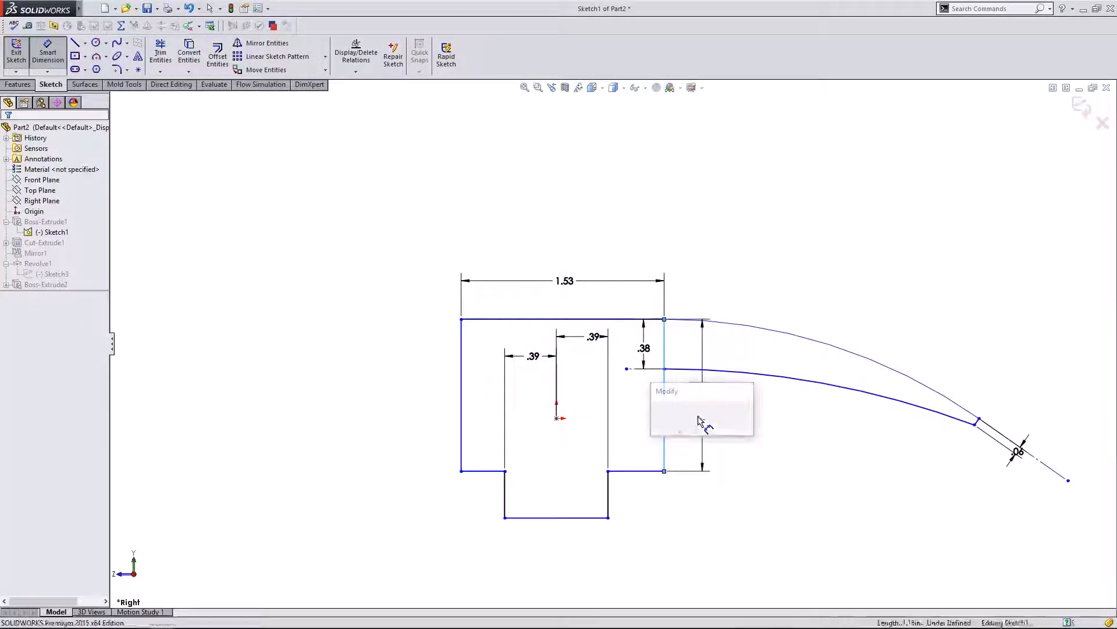
click(658, 413)
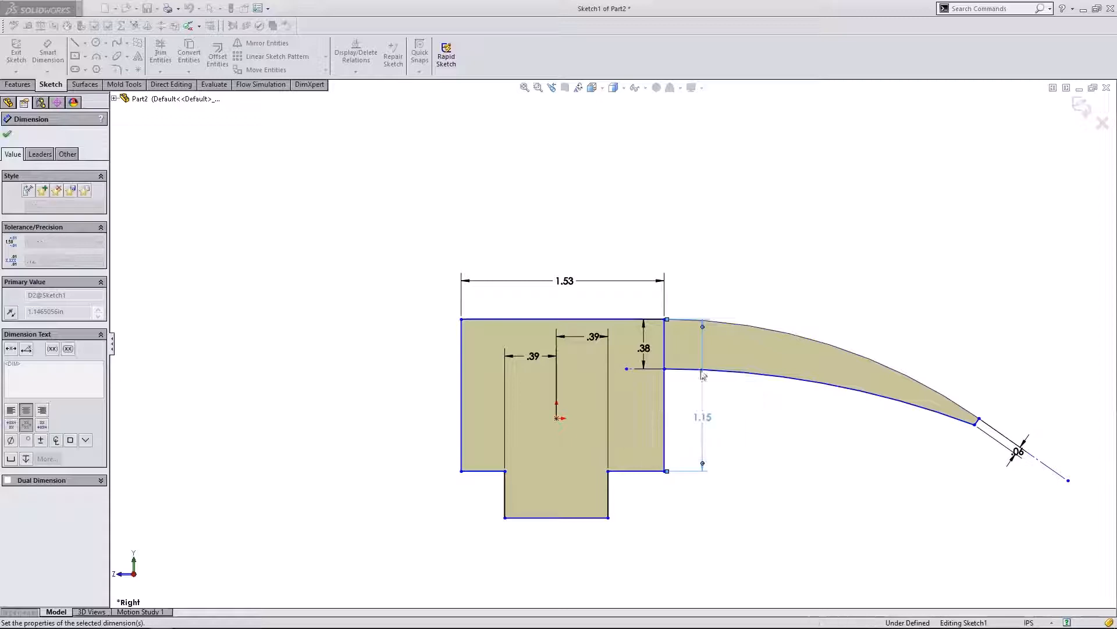
click(1081, 109)
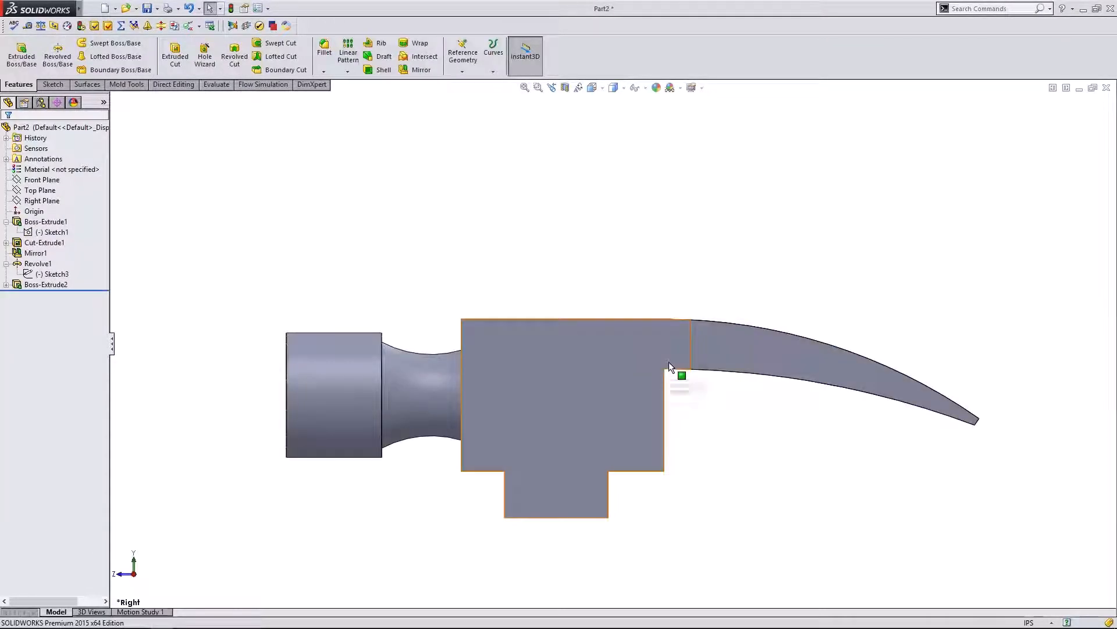
- Reopen Sketch1 and pull the claw tip point inward, undoing a construction-line change
click(47, 232)
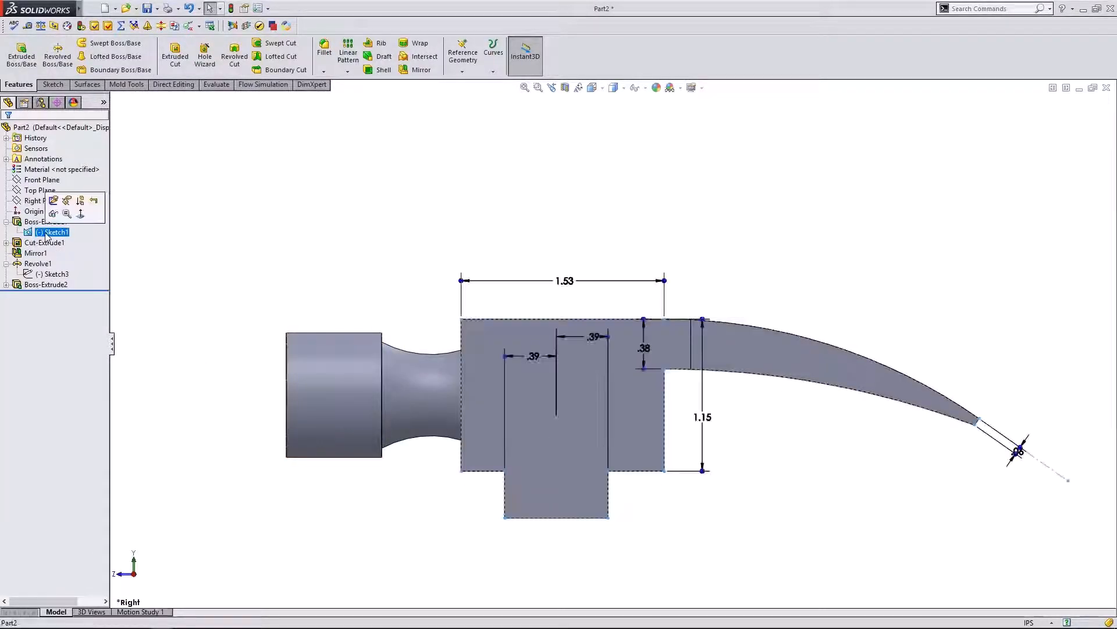
click(53, 200)
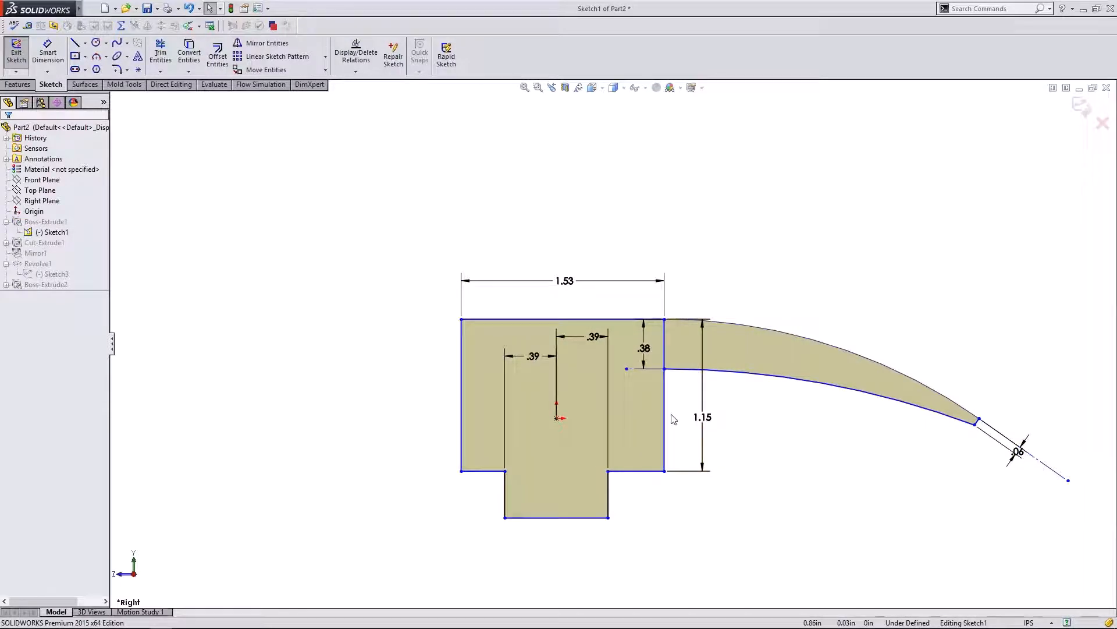
click(976, 425)
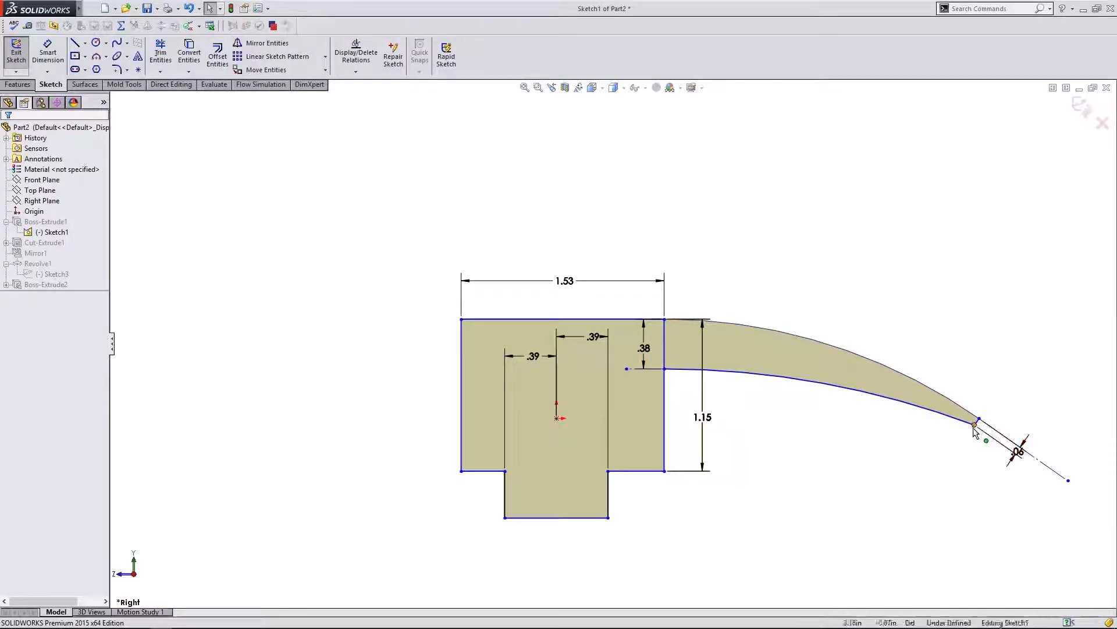
drag(946, 428, 884, 437)
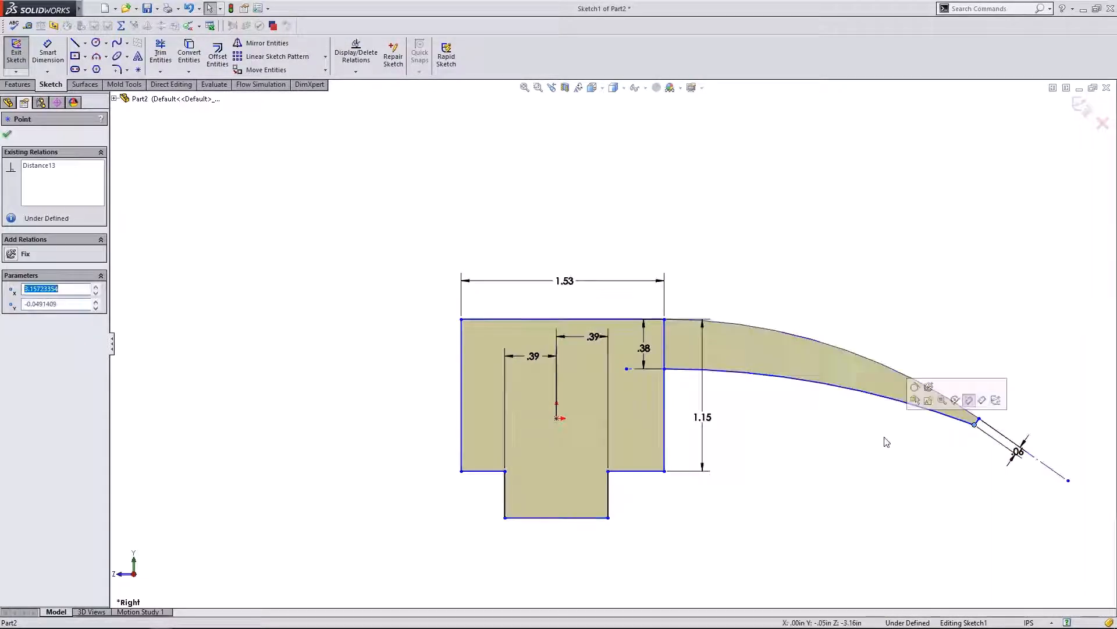
click(884, 437)
click(984, 422)
click(954, 347)
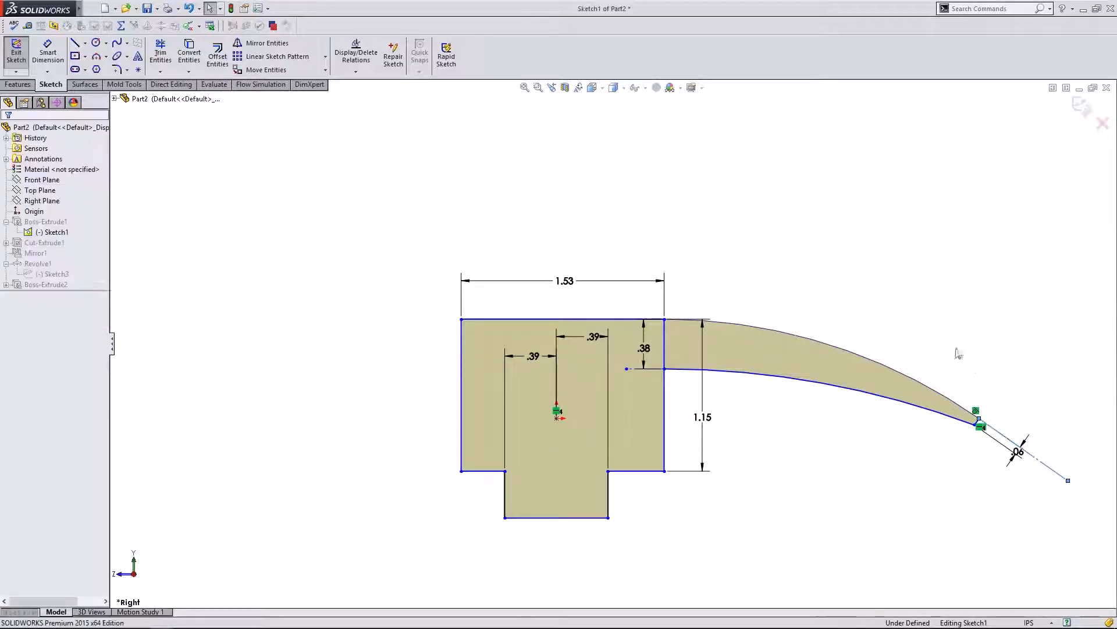
drag(1068, 480, 1026, 496)
key(ctrl+z)
click(818, 416)
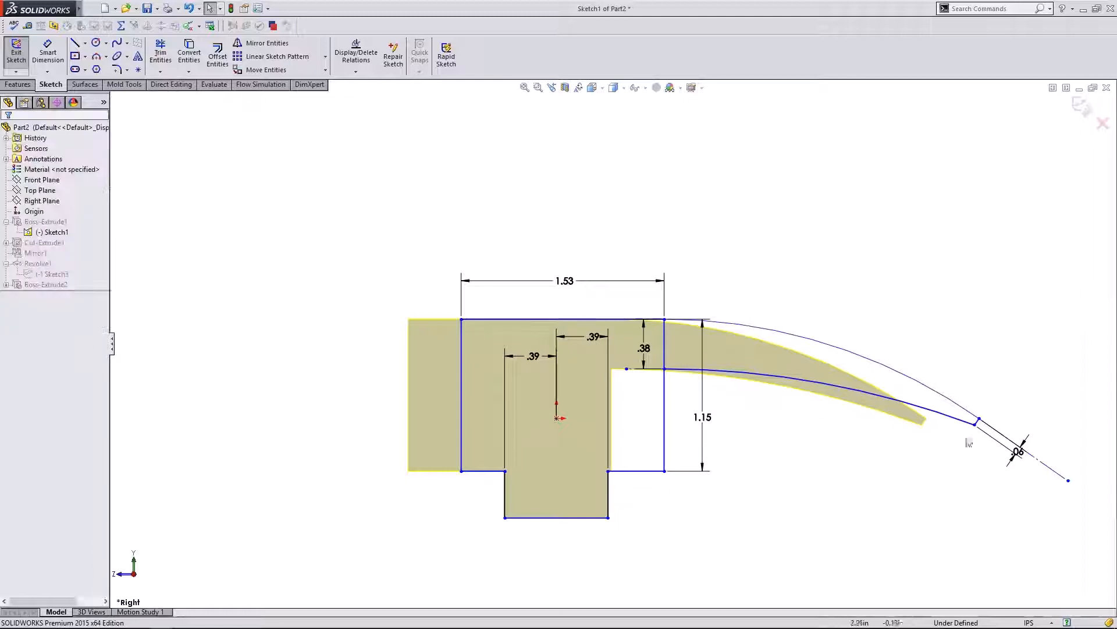
click(974, 424)
click(664, 434)
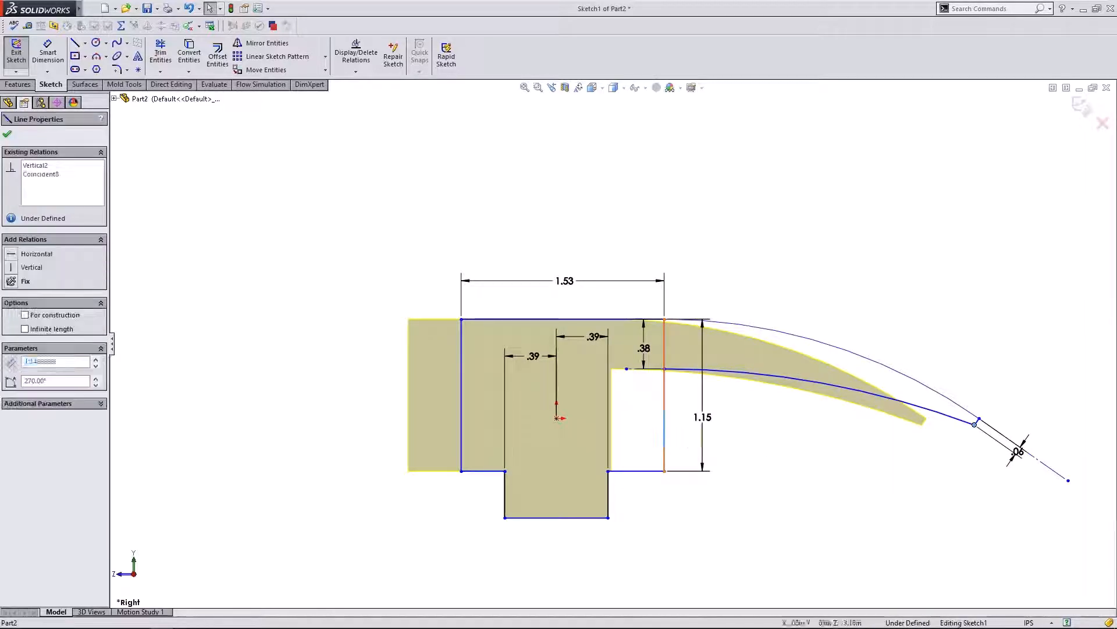
- Dimension the claw reach from the head's right edge to the tip at 2.00 and rebuild
click(48, 52)
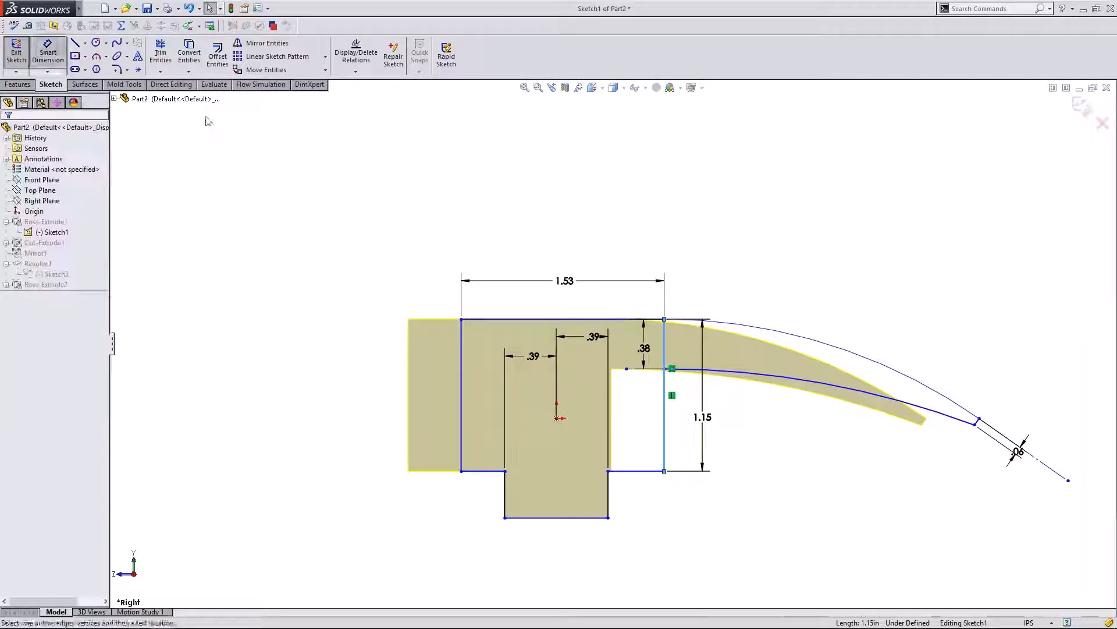
click(665, 448)
click(976, 425)
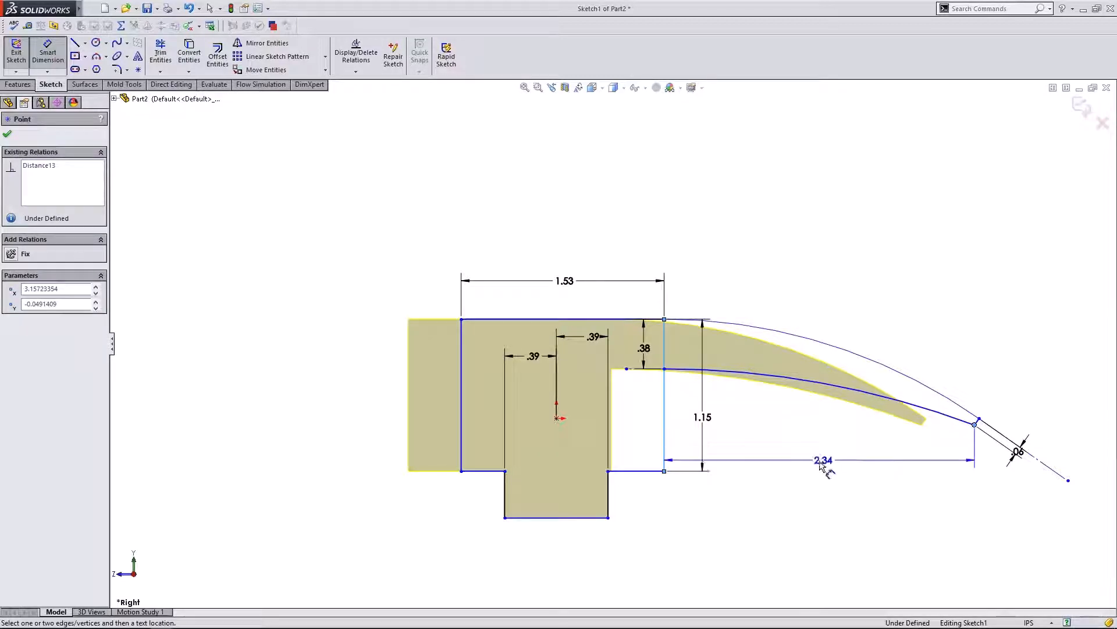
click(814, 463)
text(2)
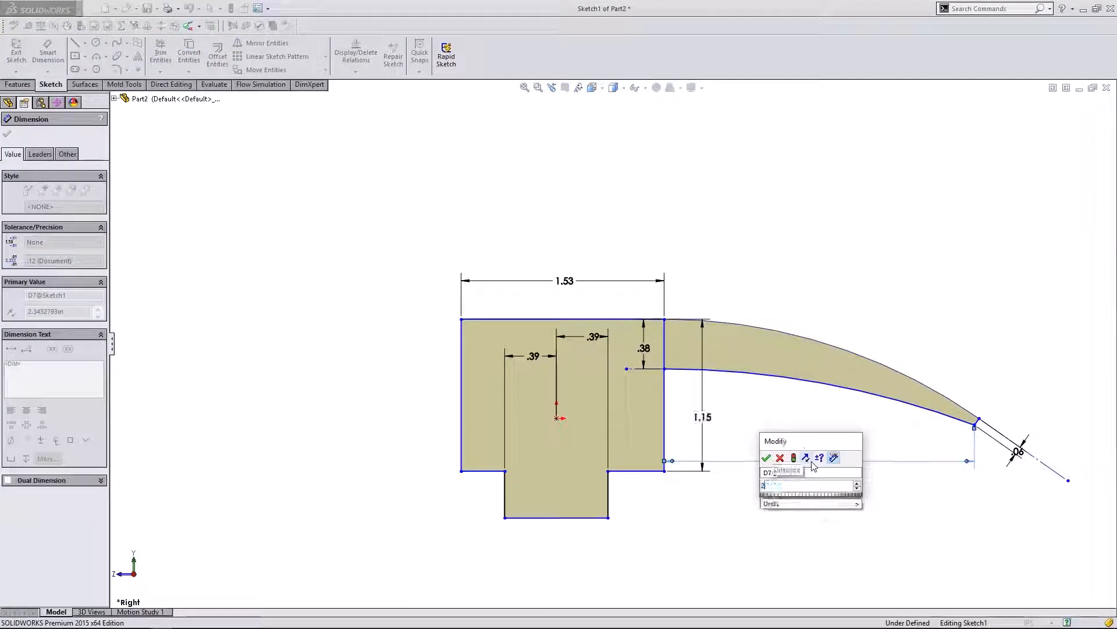
key(Return)
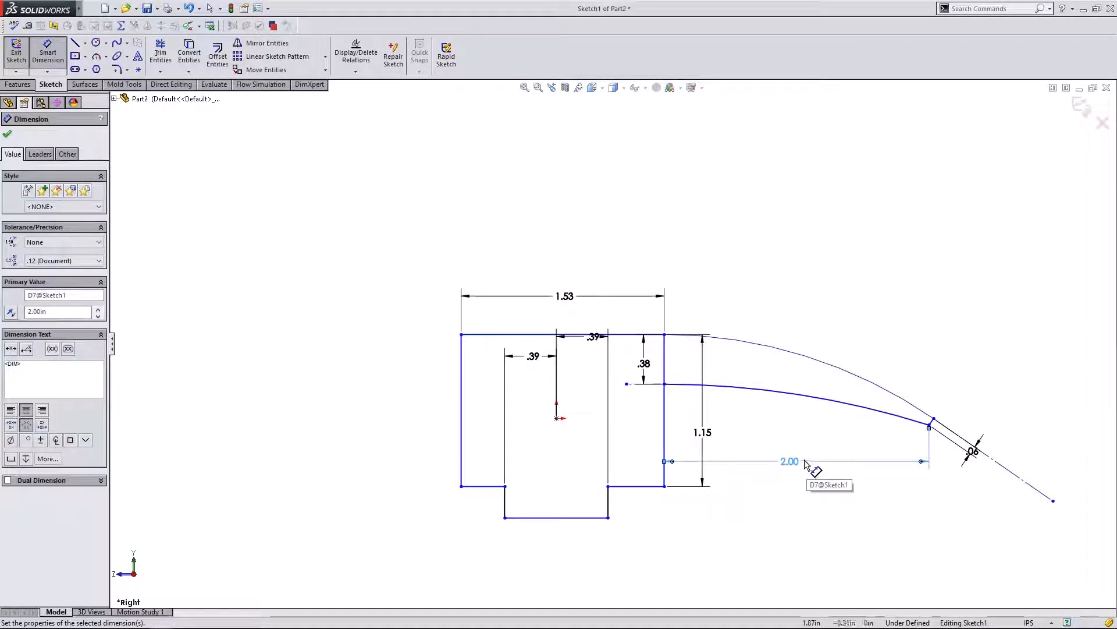
click(1082, 108)
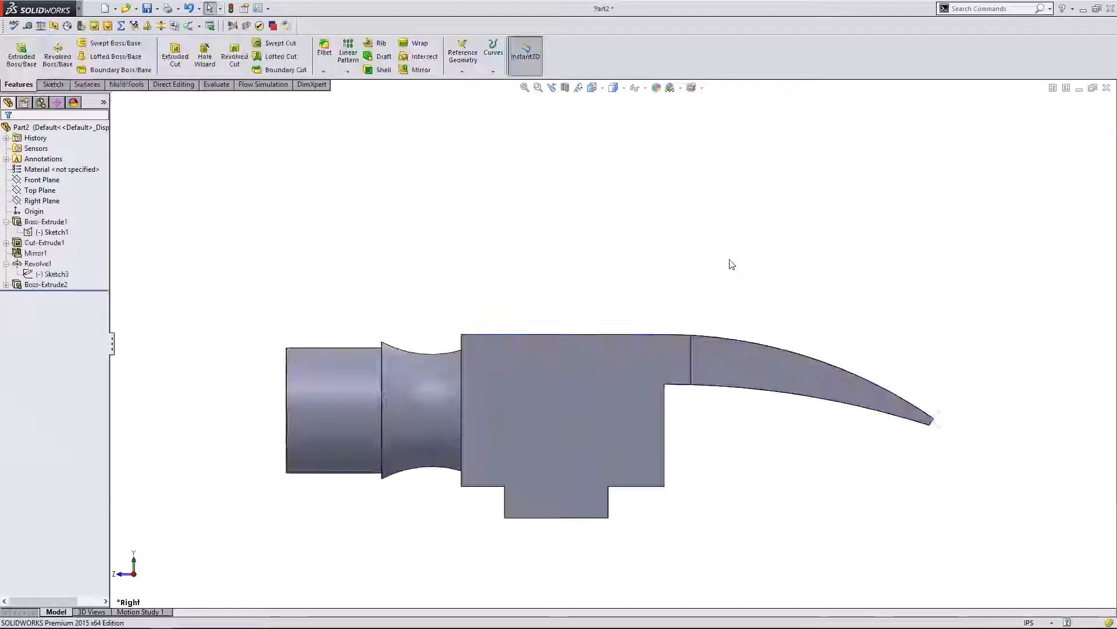
- Undo the sketch exit and the 2.00 reach, then delete the 2.34 claw dimension
key(ctrl+z)
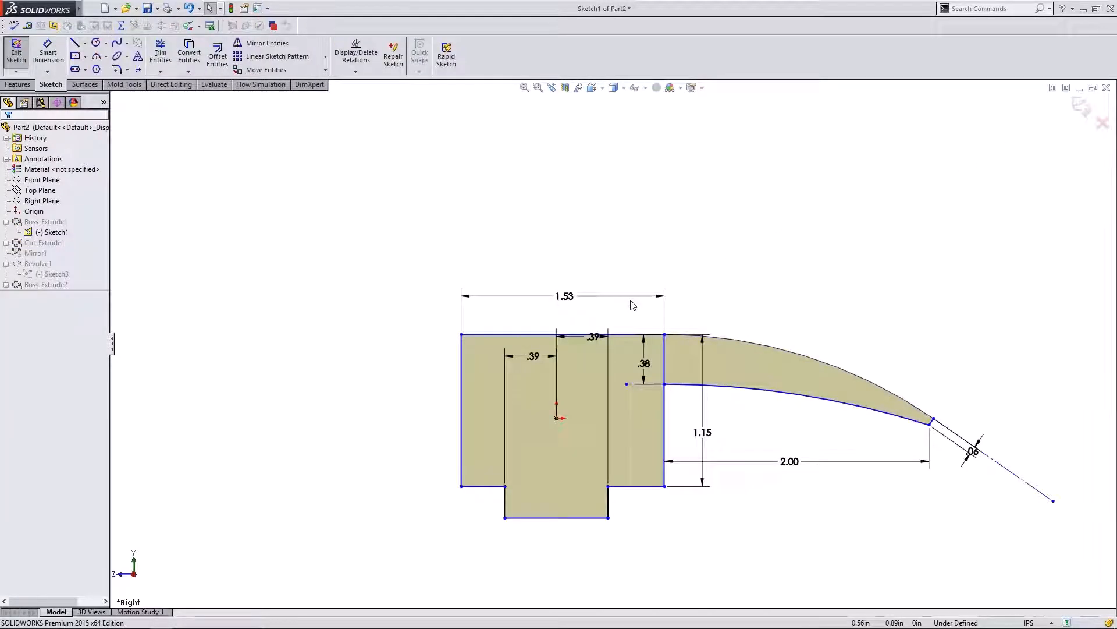
key(ctrl+z)
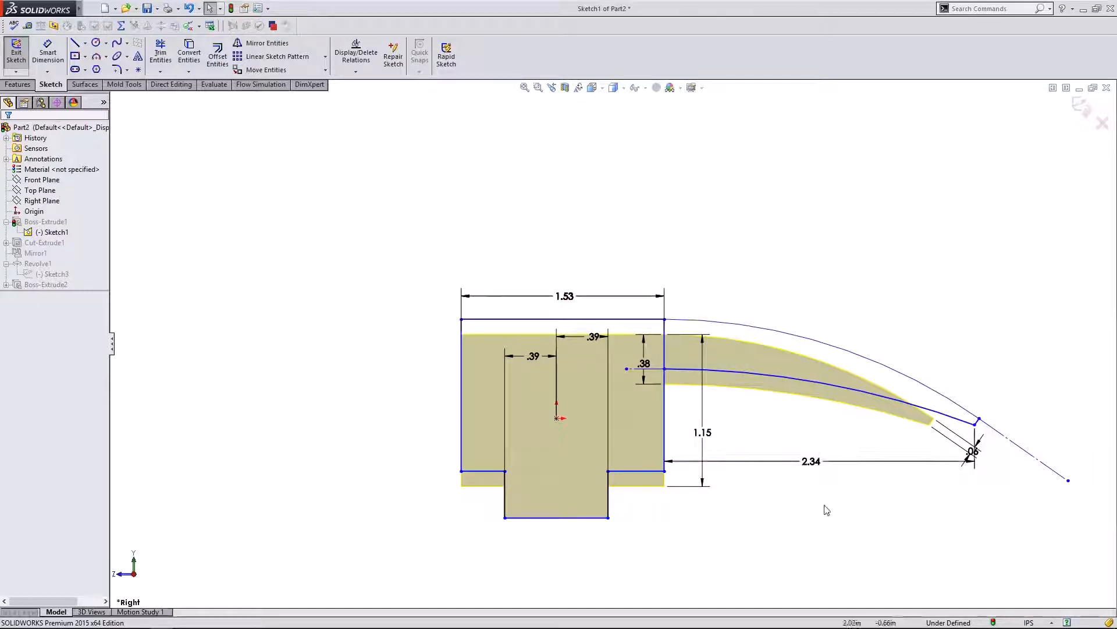
click(811, 462)
key(Delete)
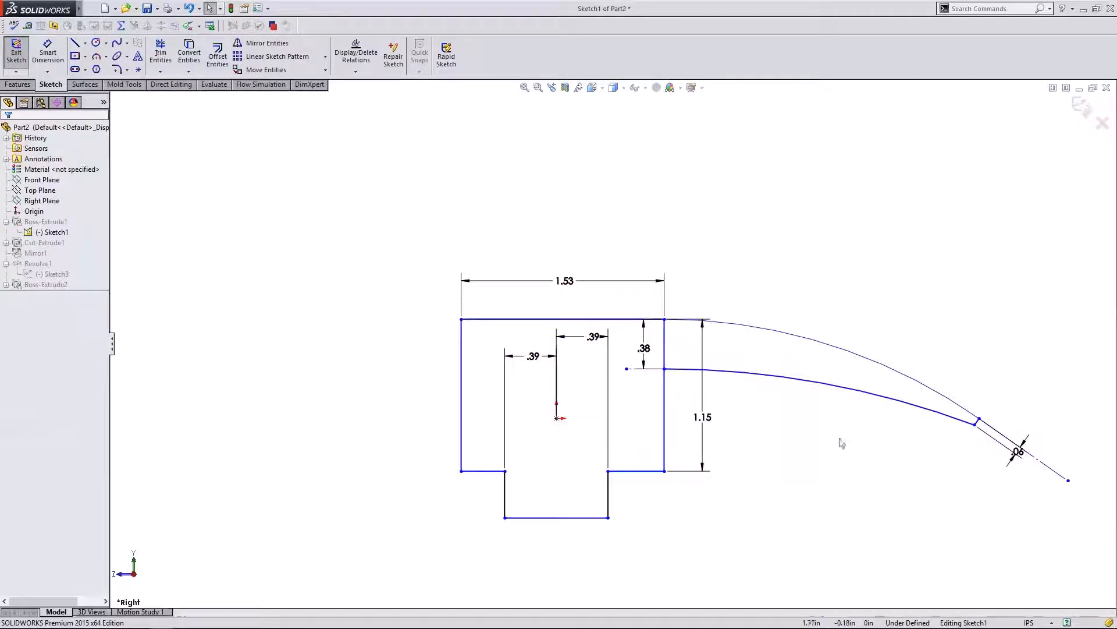
- Reshape the claw's upper arc and inspect both claw arcs' relations and radius
mouse_move(953, 402)
mouse_down()
mouse_move(963, 371)
mouse_move(933, 386)
mouse_up()
click(763, 437)
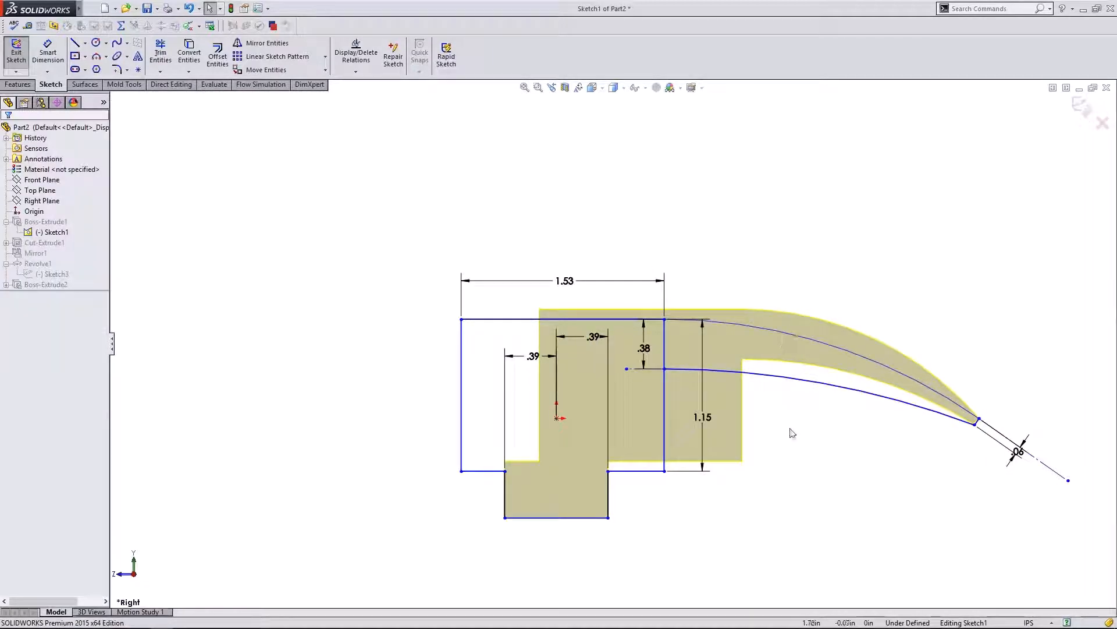
click(913, 409)
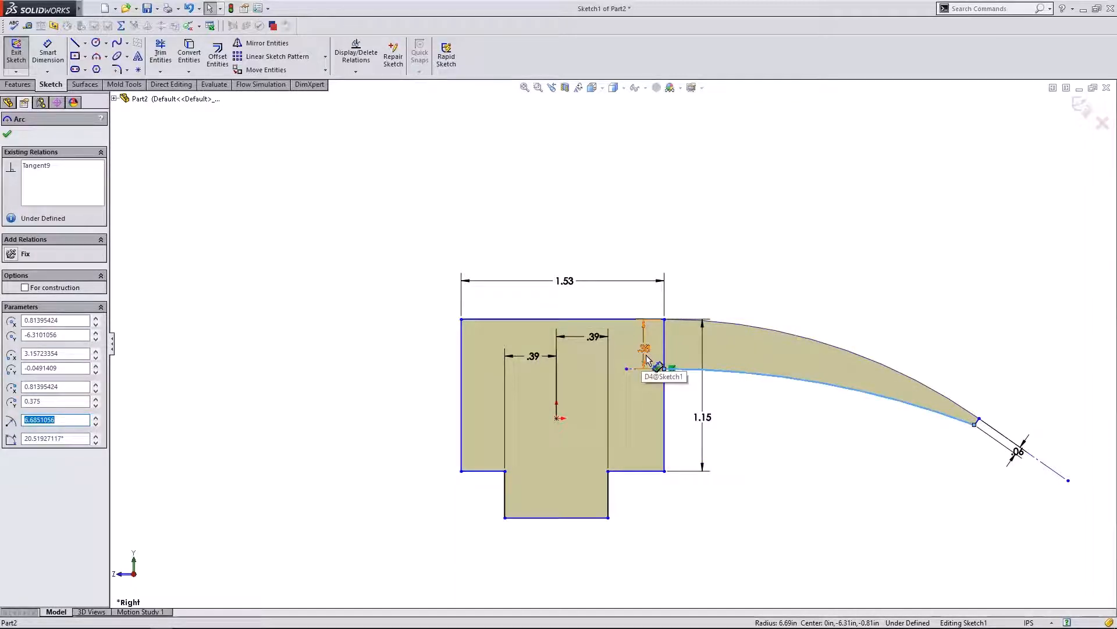
click(831, 350)
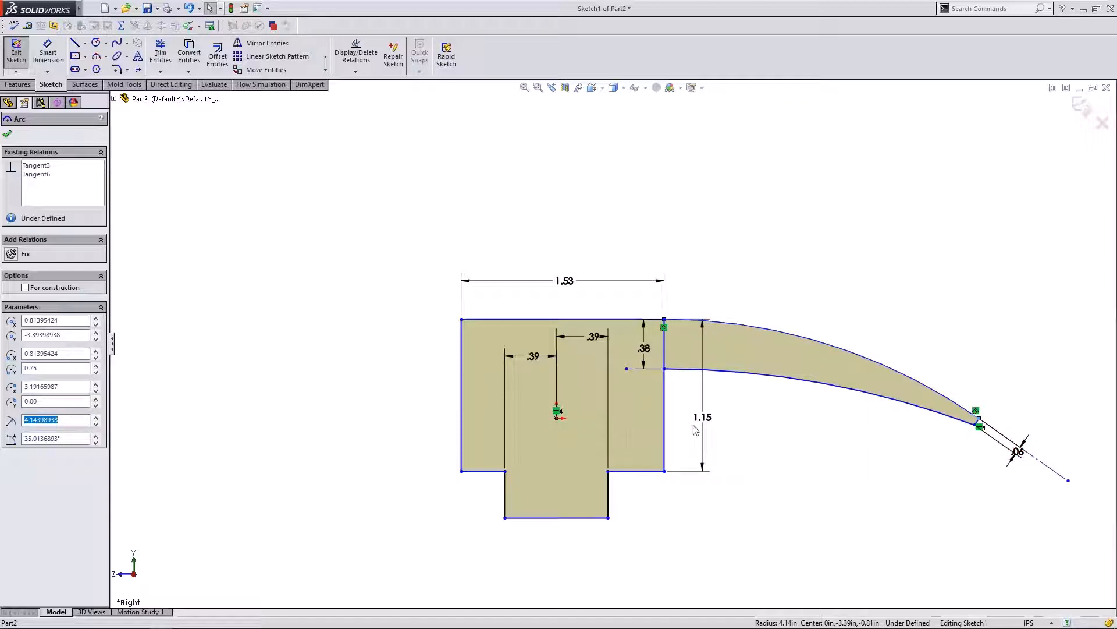
click(795, 439)
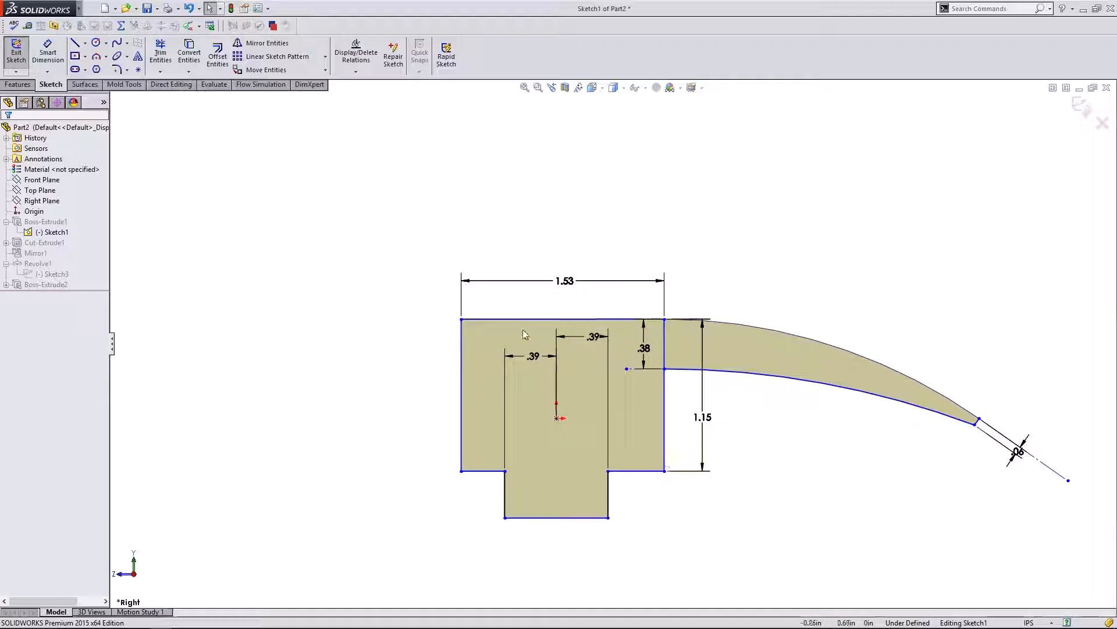
click(664, 428)
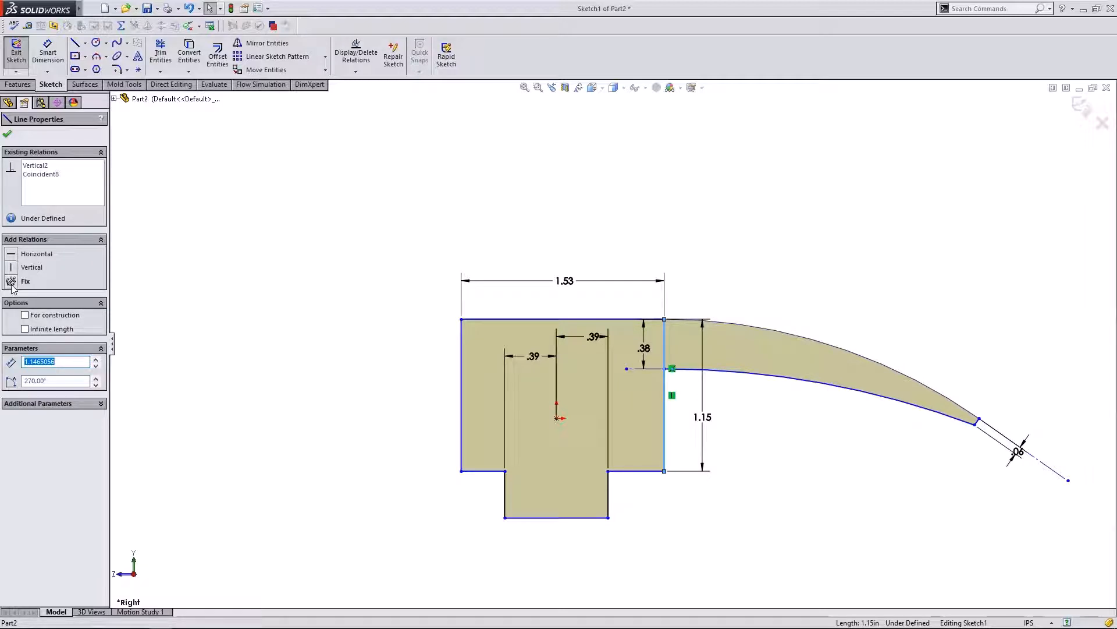
- Try repositioning the claw curve endpoints, moving the lower curve's tip point down-left
click(256, 320)
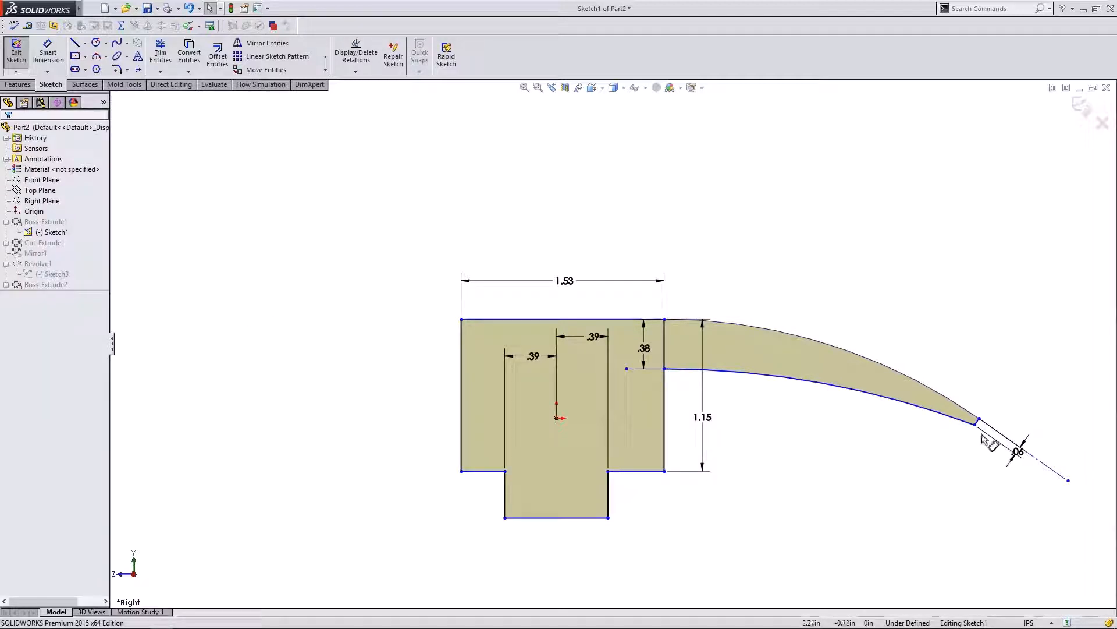
drag(977, 430, 877, 416)
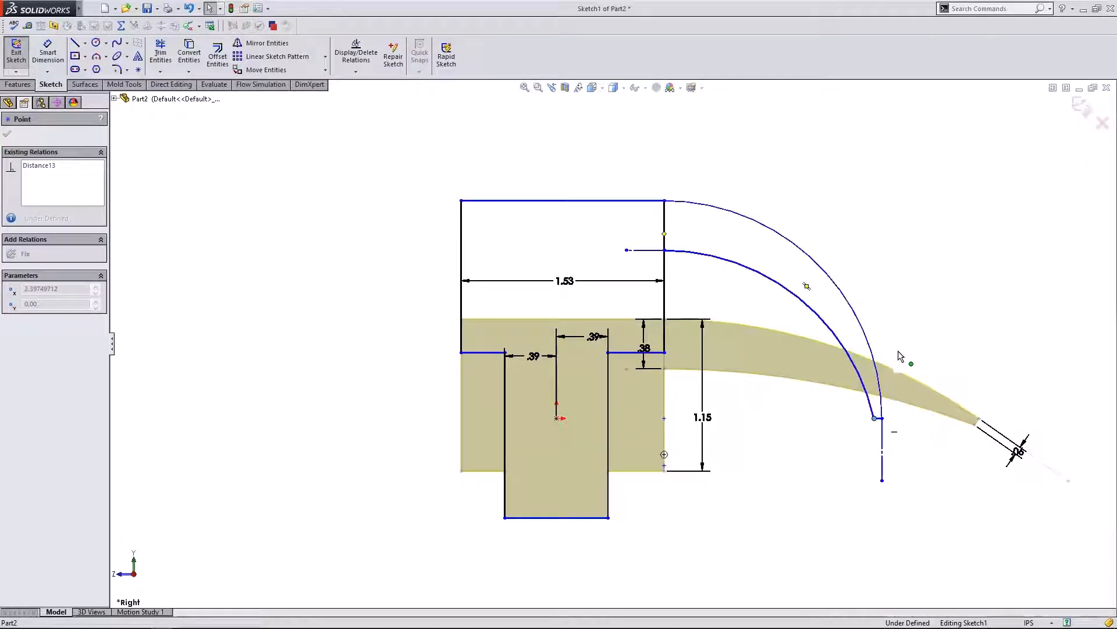
key(ctrl+z)
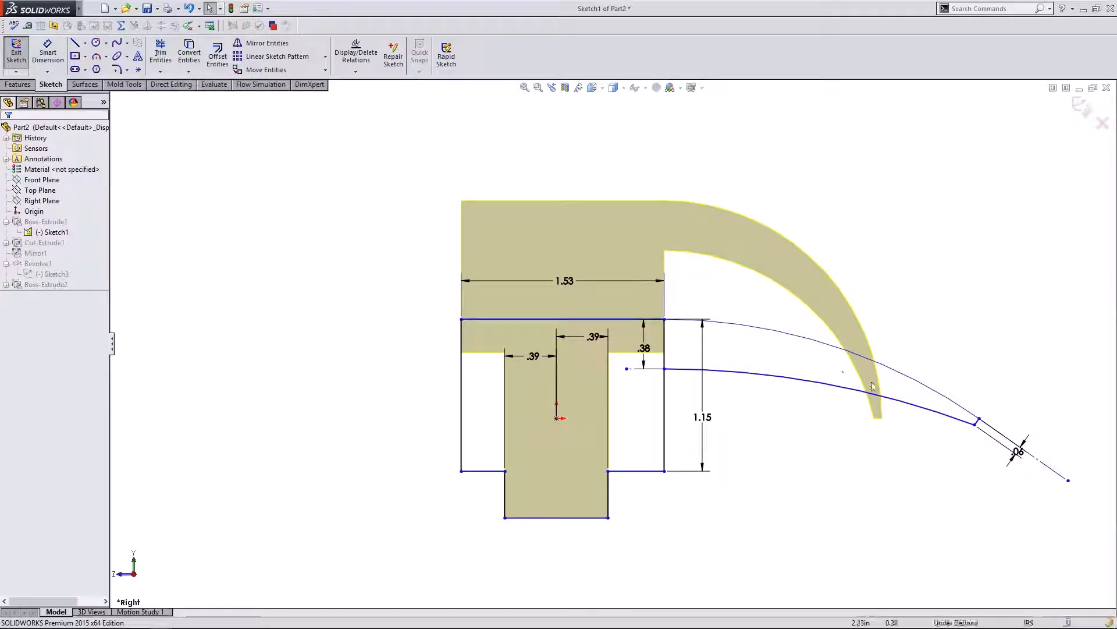
click(971, 414)
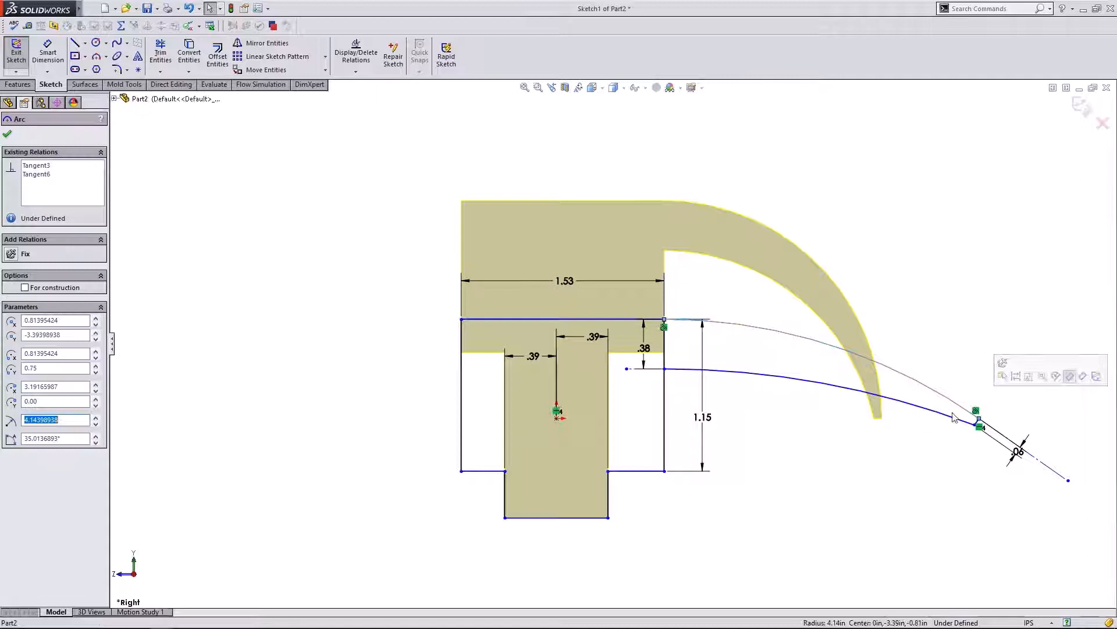
click(806, 429)
scroll(992, 418, down, 2)
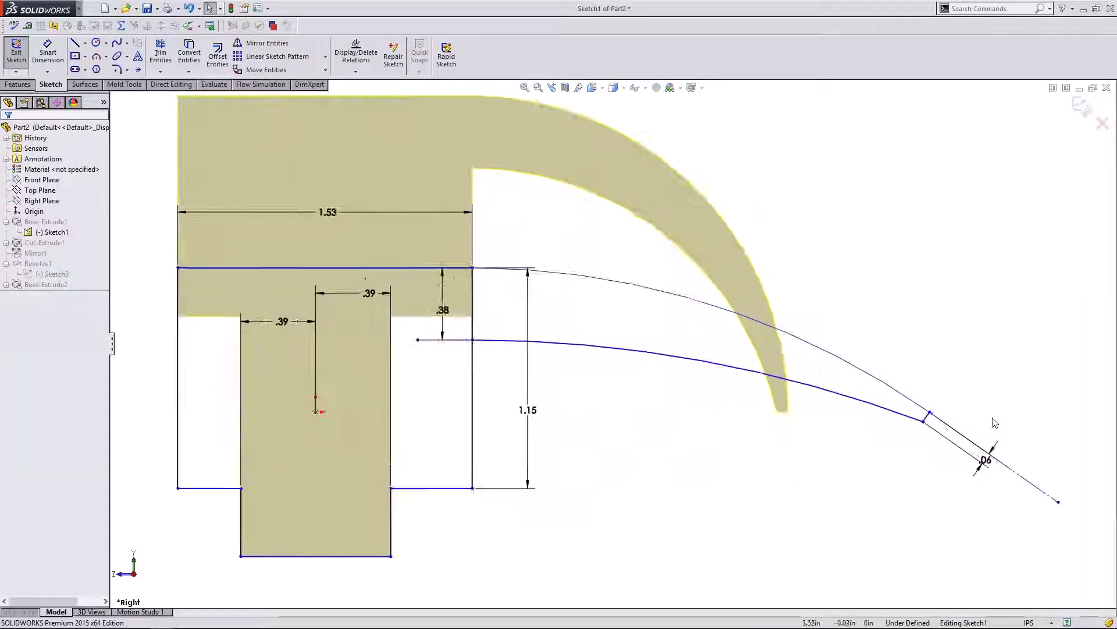
click(939, 407)
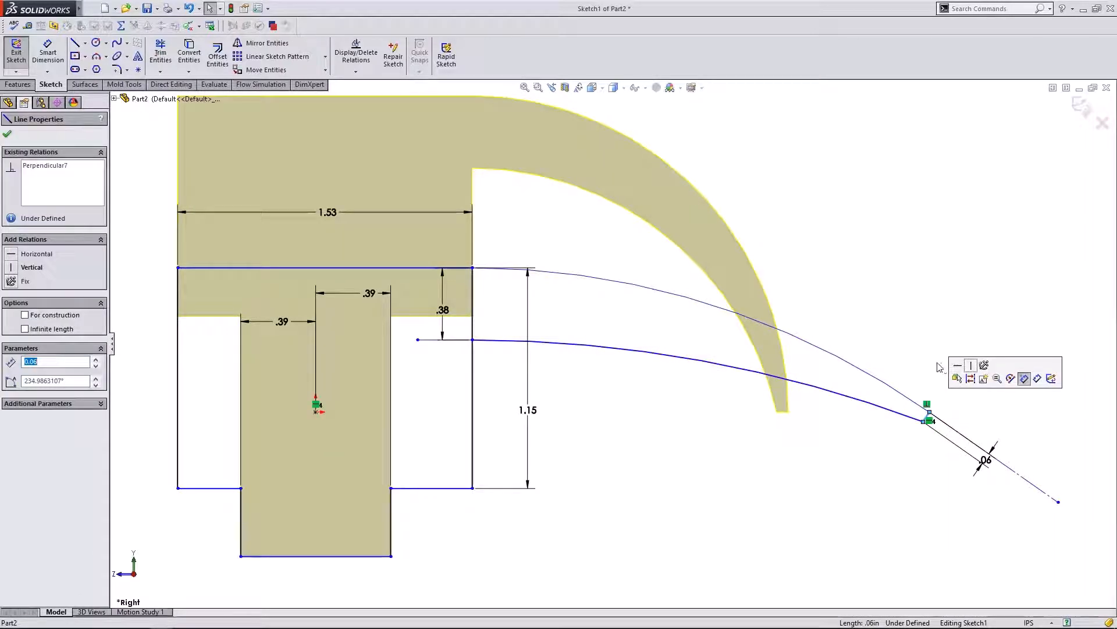
click(473, 387)
scroll(705, 399, up, 1)
click(735, 409)
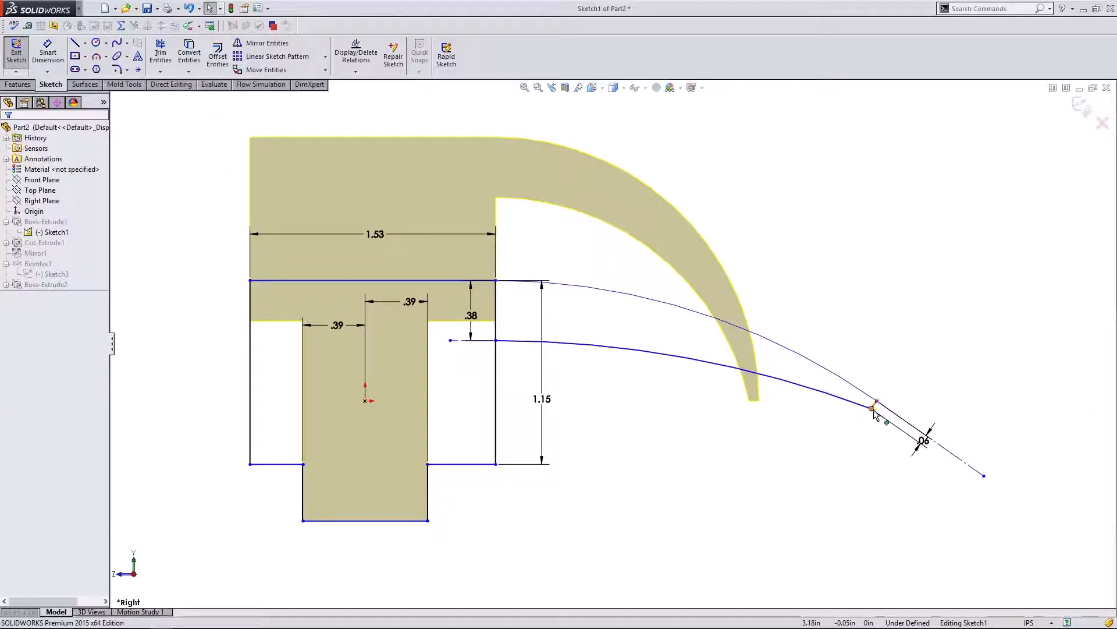
drag(872, 408, 838, 436)
click(753, 438)
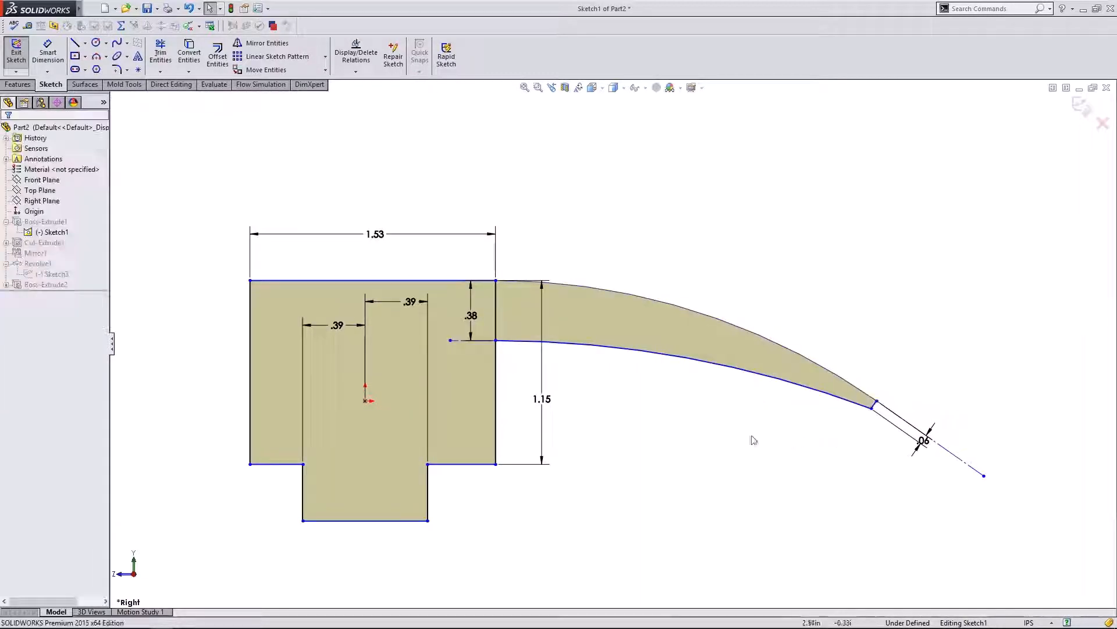
- Delete the small .06 tip dimension, pull the claw tip far left, and rebuild
click(922, 443)
key(Delete)
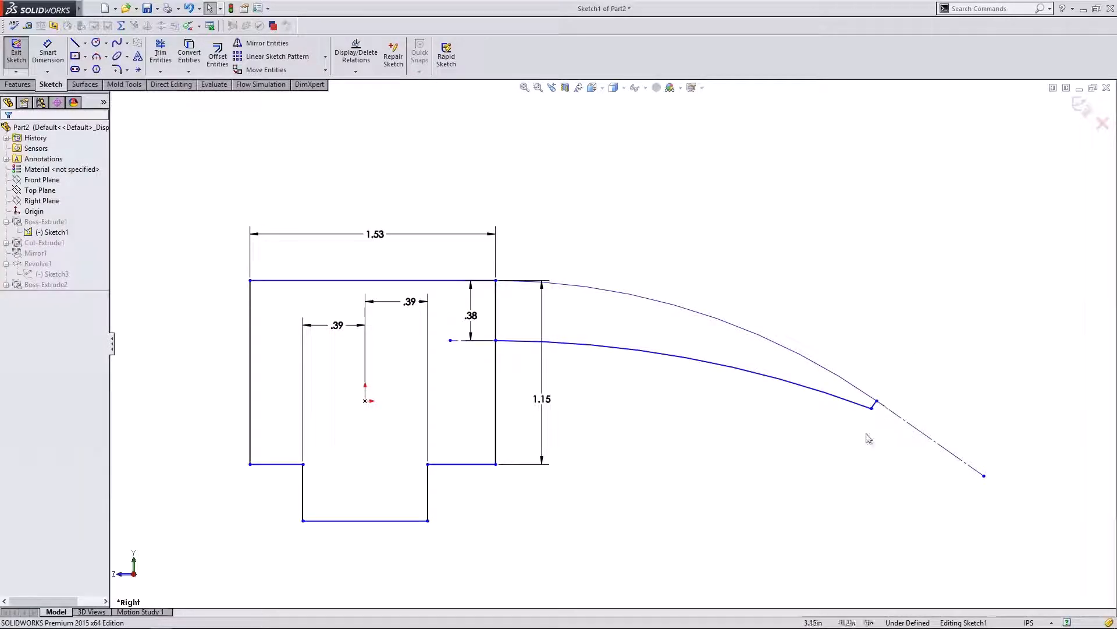
drag(871, 409, 838, 414)
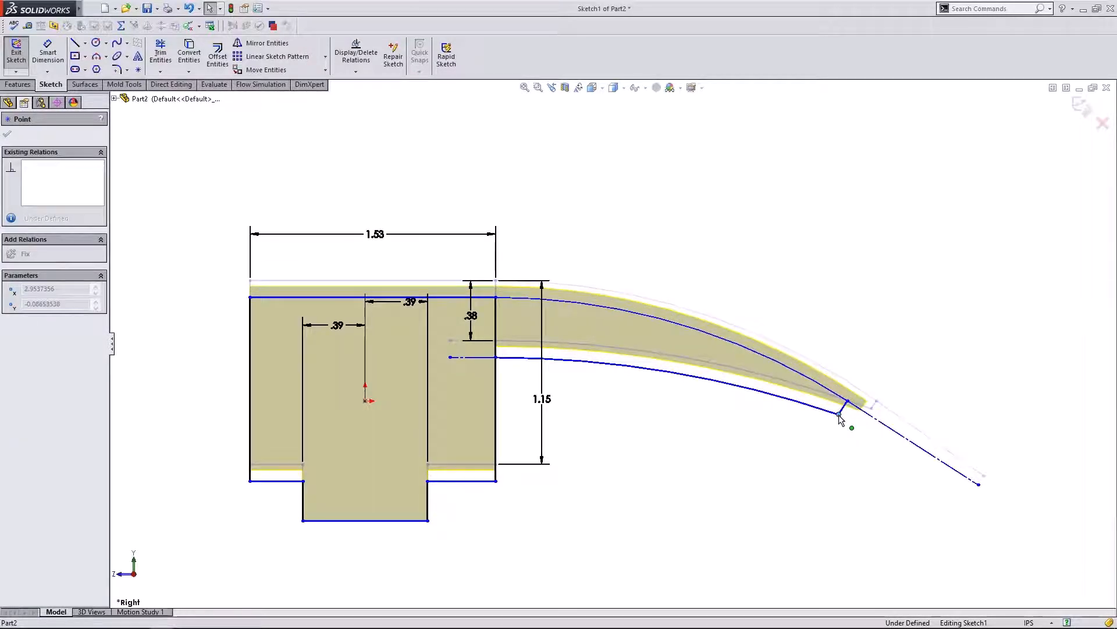
key(ctrl+z)
click(452, 465)
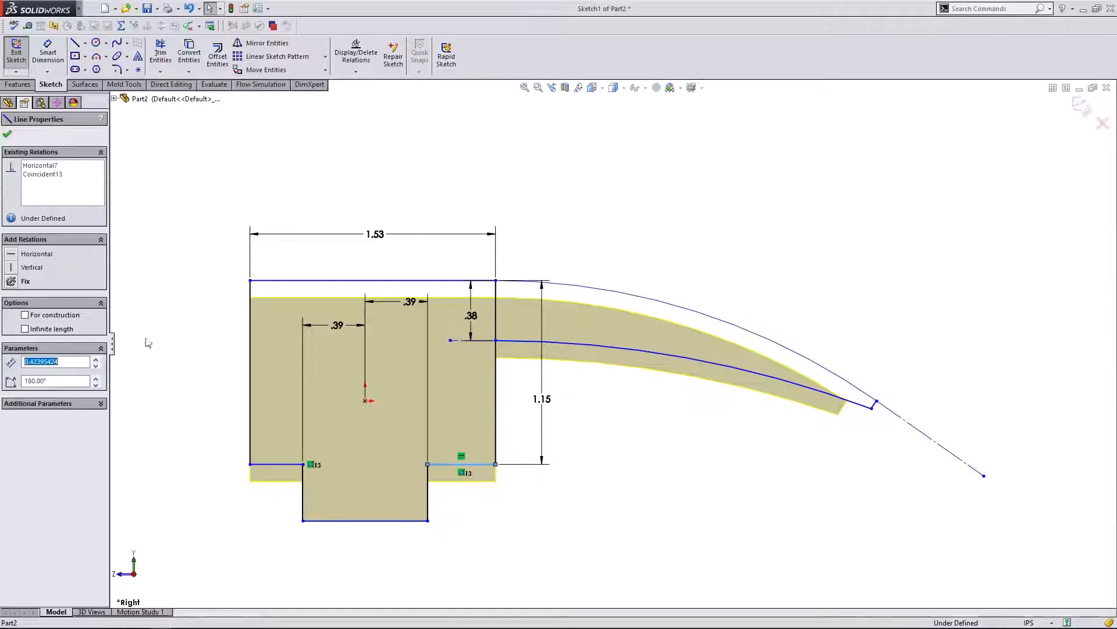
click(674, 407)
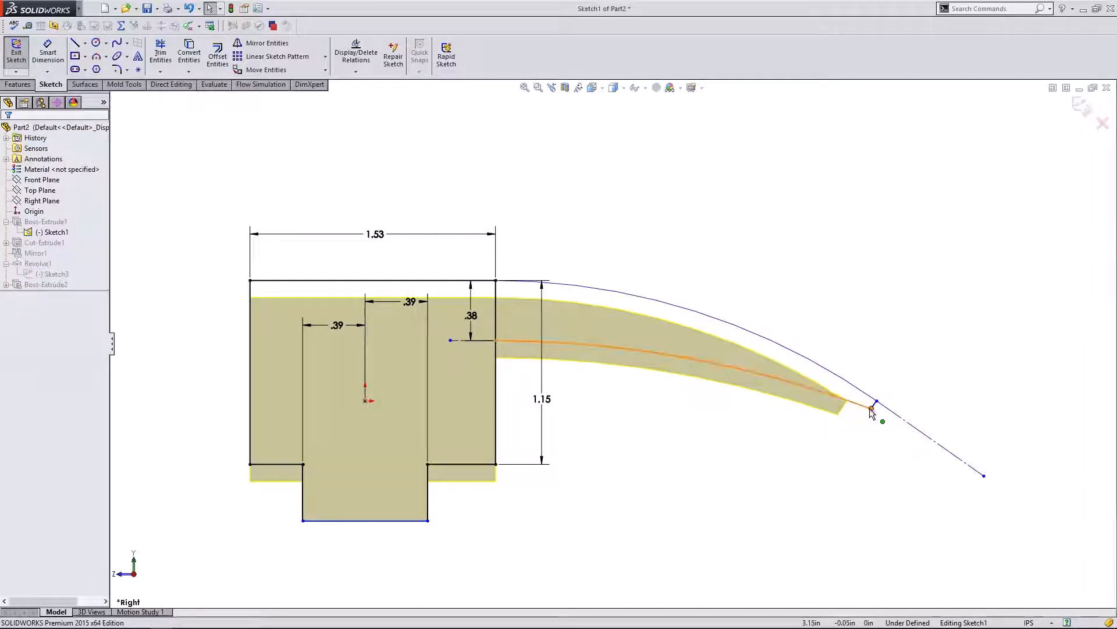
drag(872, 409, 725, 409)
click(830, 407)
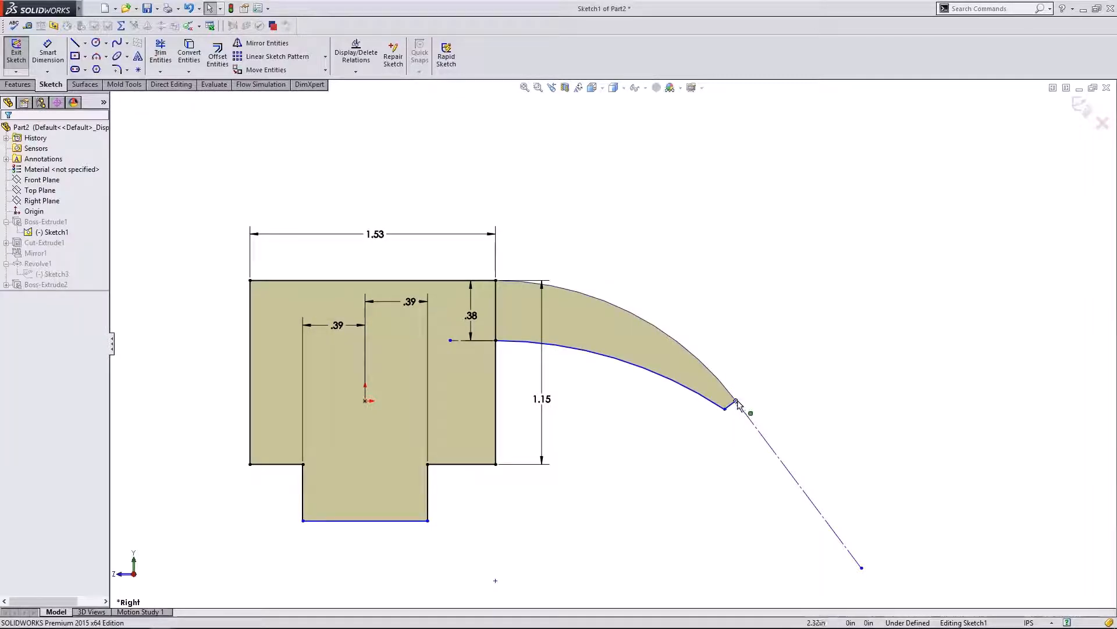
scroll(767, 342, down, 1)
scroll(256, 377, up, 1)
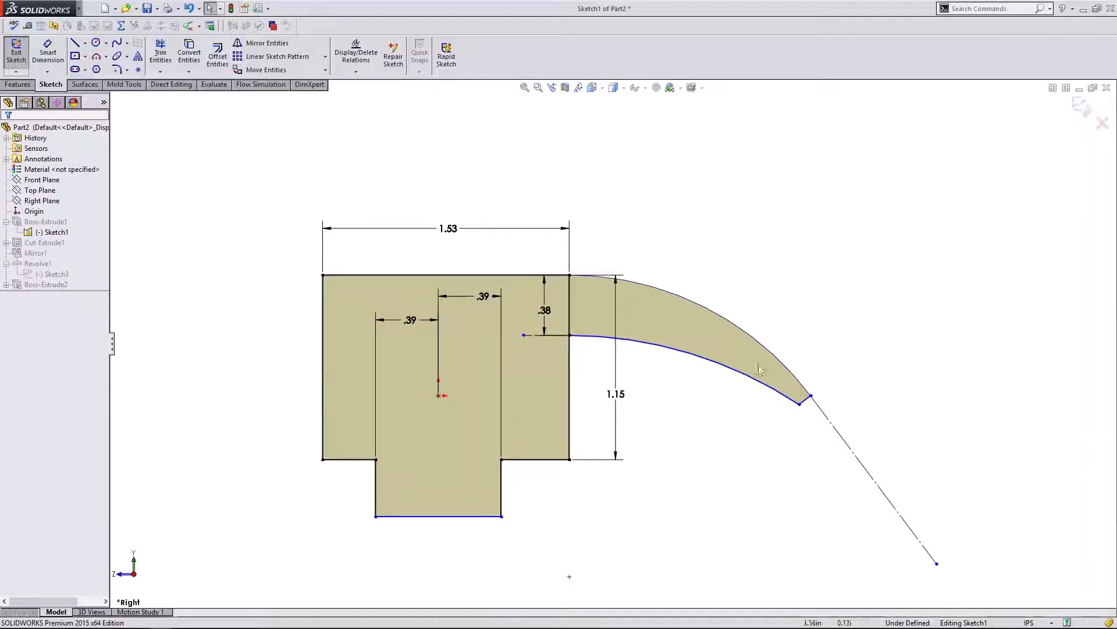
click(1082, 107)
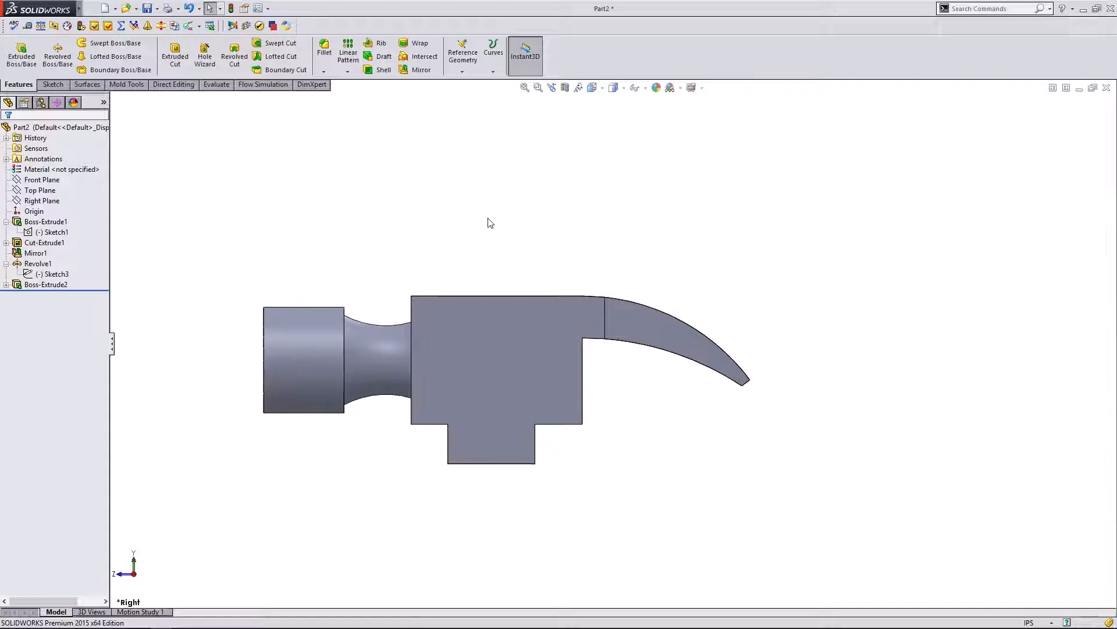
- Edit Sketch3 under Revolve1 and change the .60 neck dimension to .40, then rebuild
middle_drag(489, 222, 472, 239)
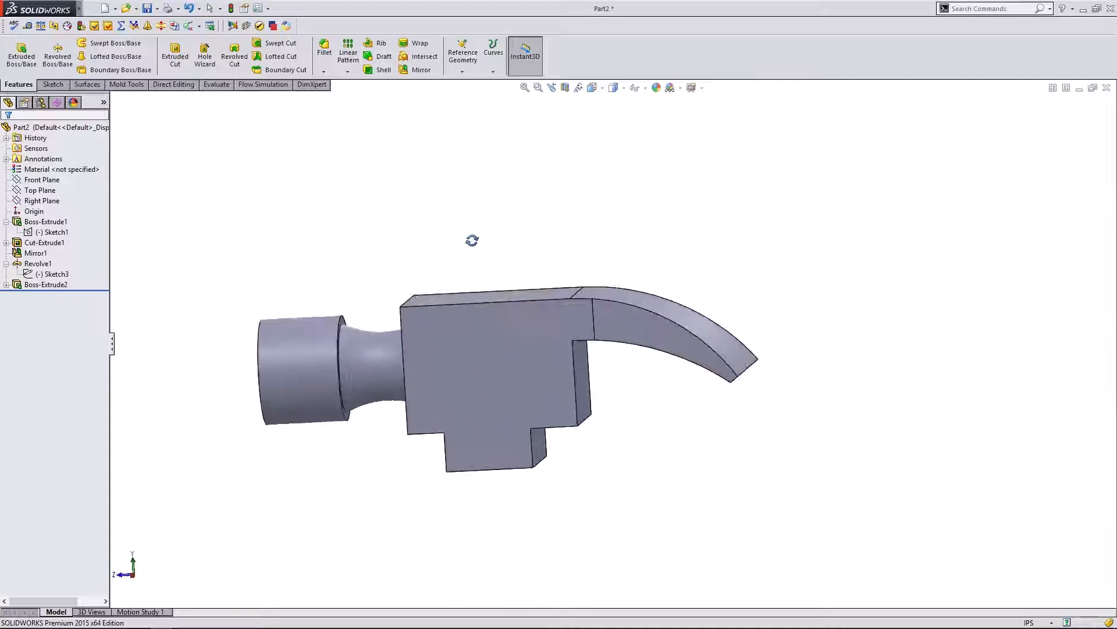
click(134, 576)
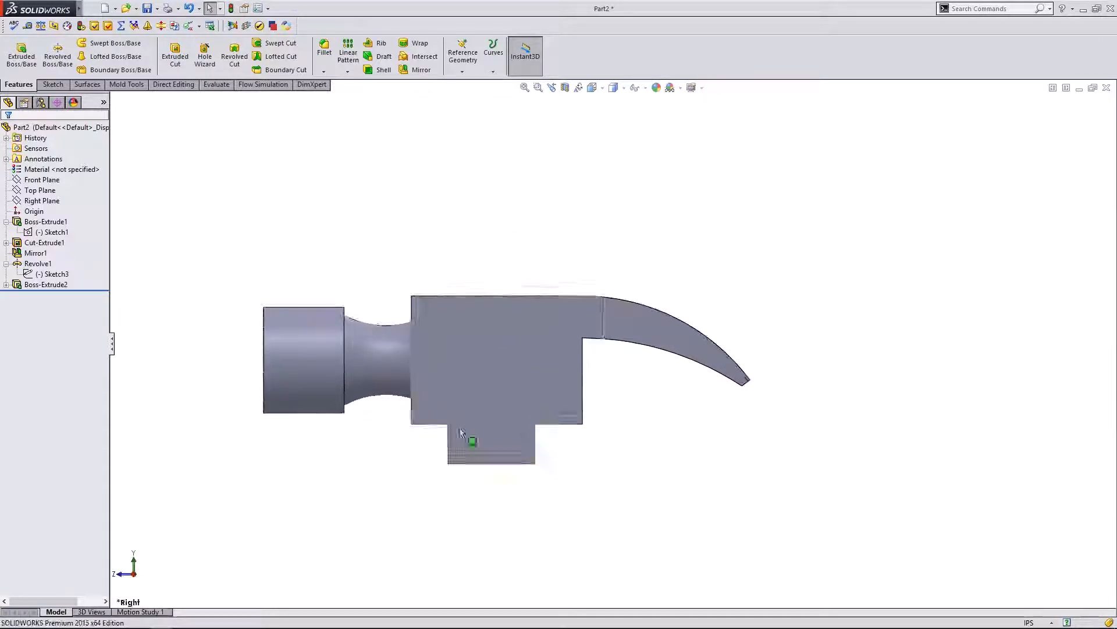
click(39, 274)
ctrl+click(47, 232)
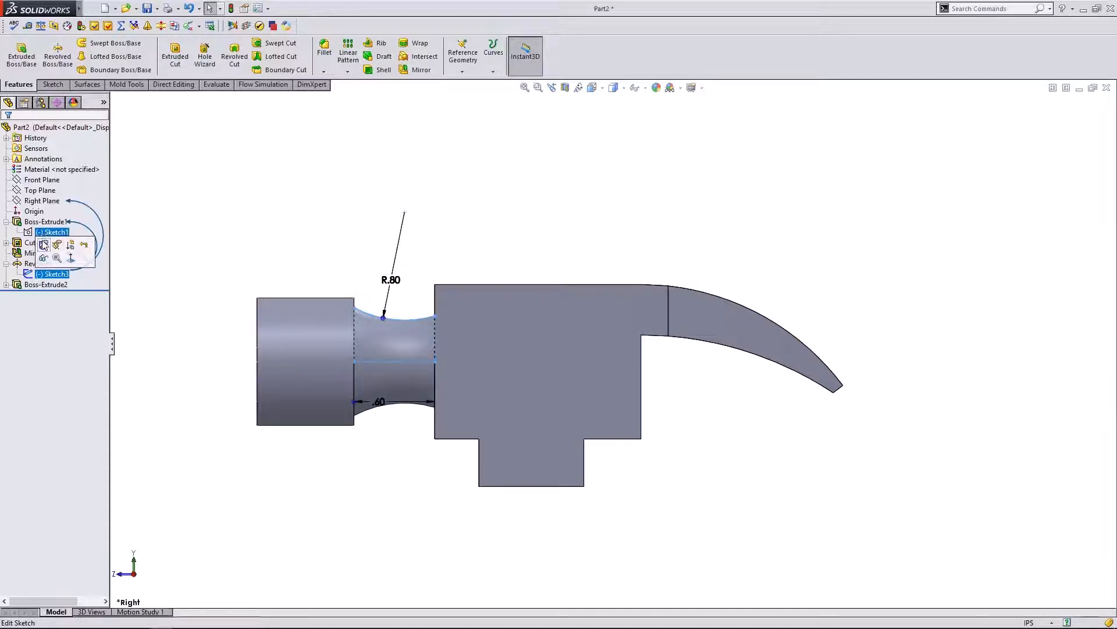
click(44, 245)
double_click(382, 403)
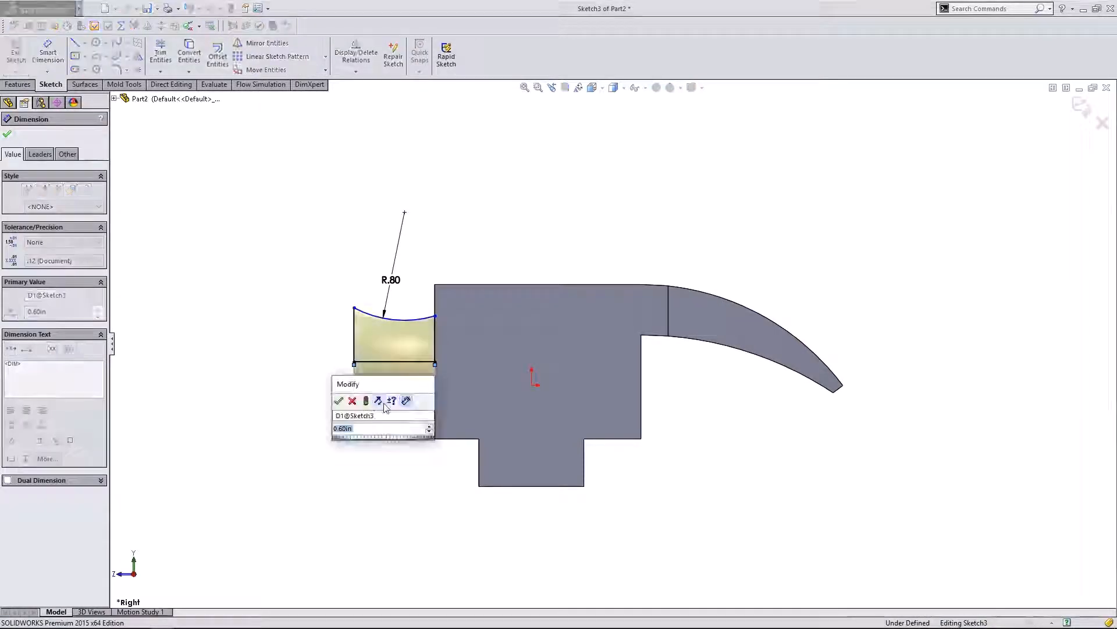
text(.4)
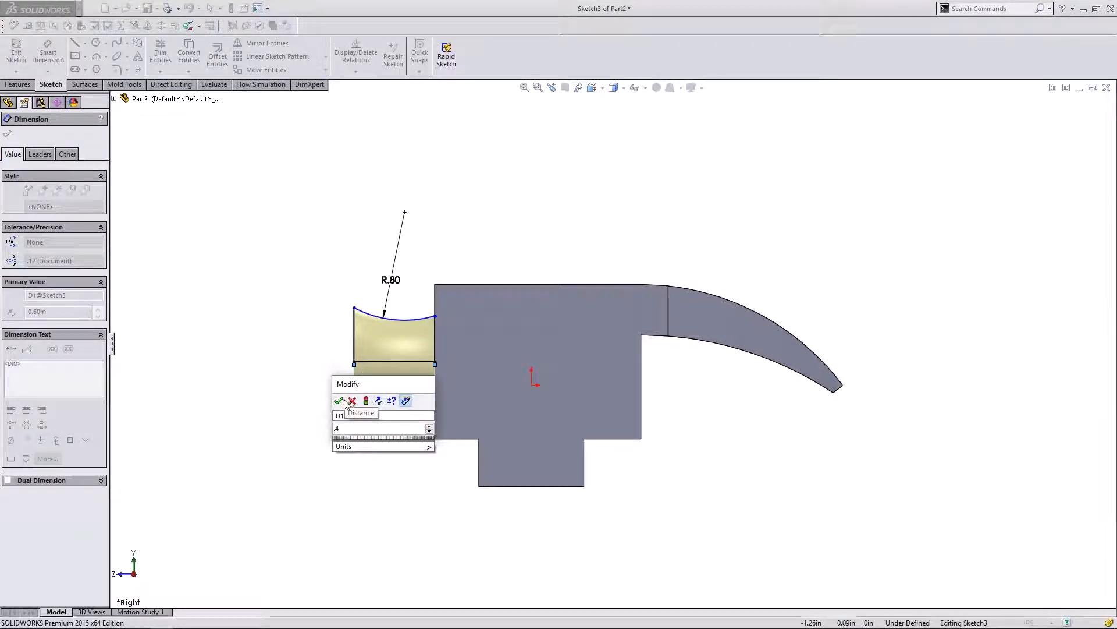
click(338, 400)
click(1081, 108)
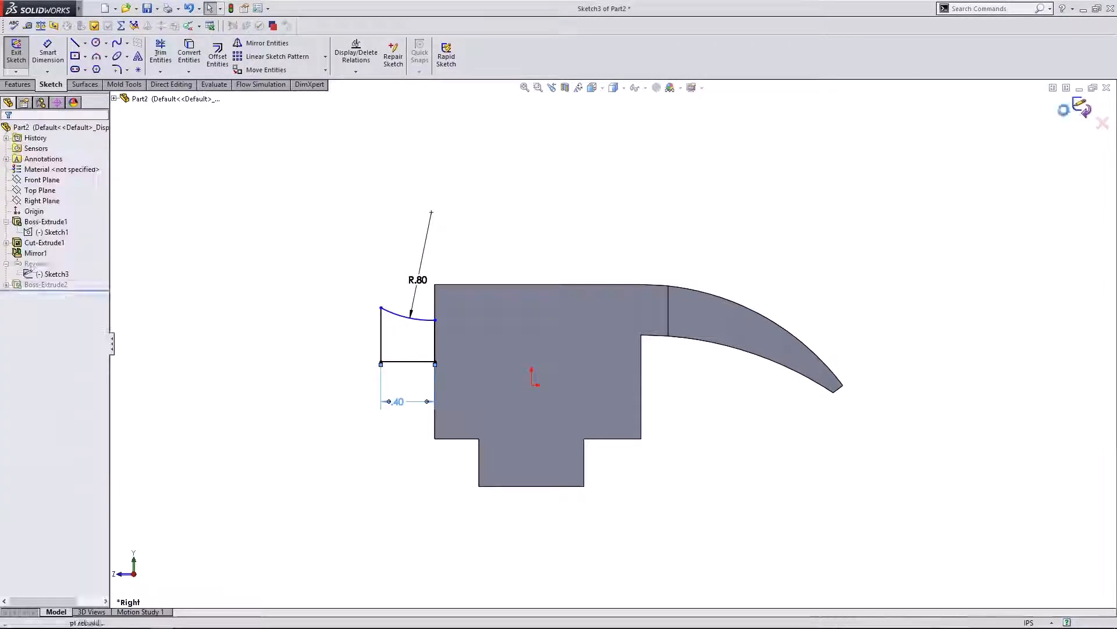
click(320, 364)
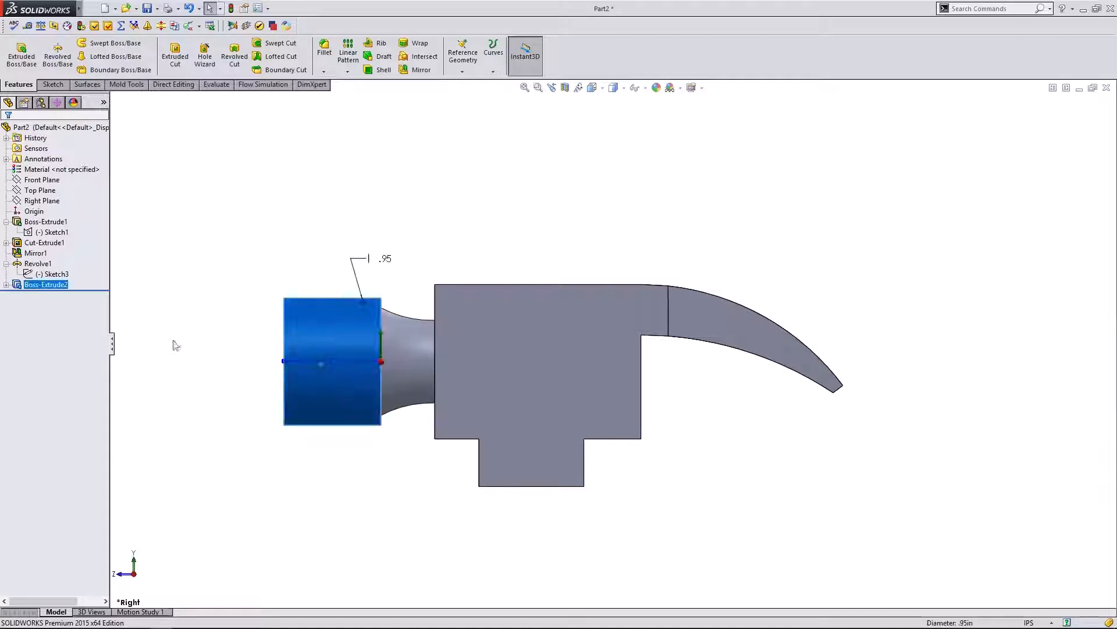
- Set the striking-face cylinder length to 0.60, rebuild, and orbit to view the claw underside
ctrl+click(45, 275)
click(217, 277)
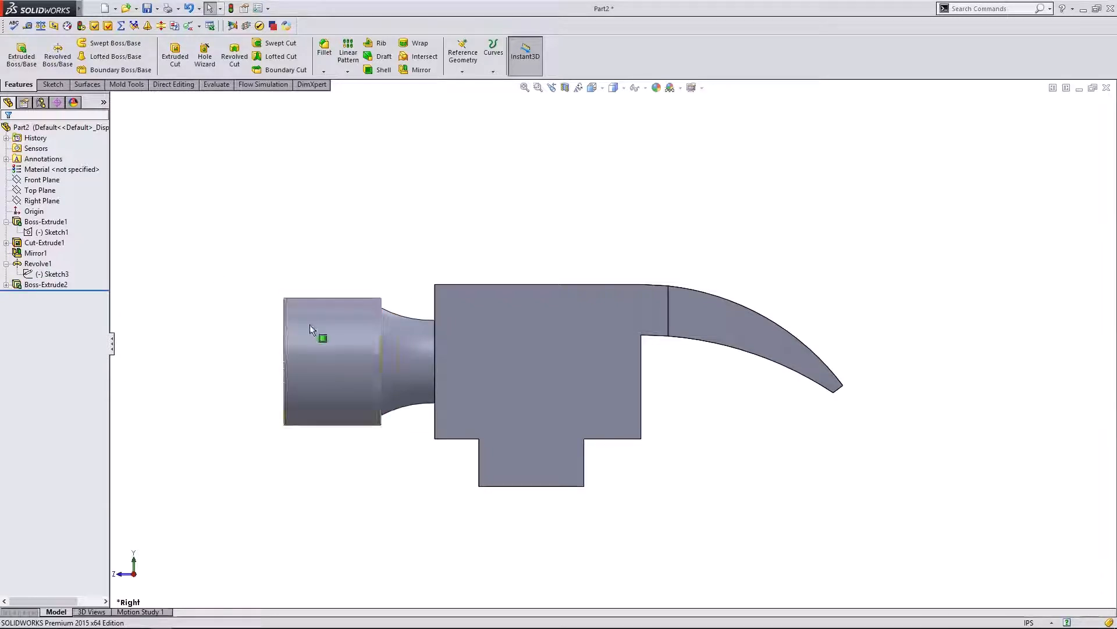
click(309, 324)
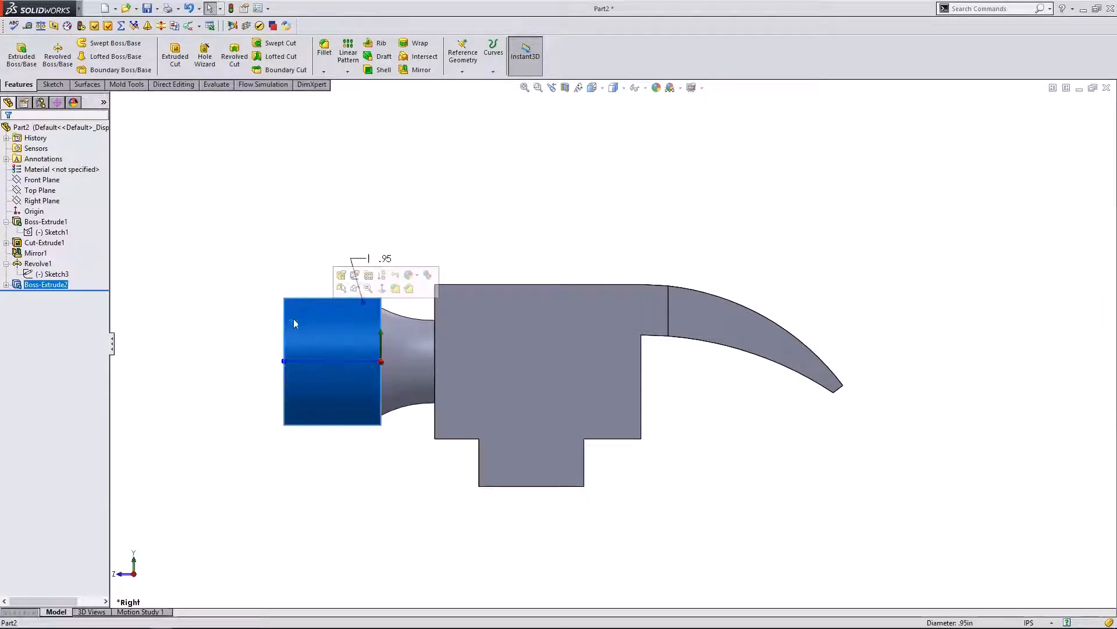
double_click(332, 362)
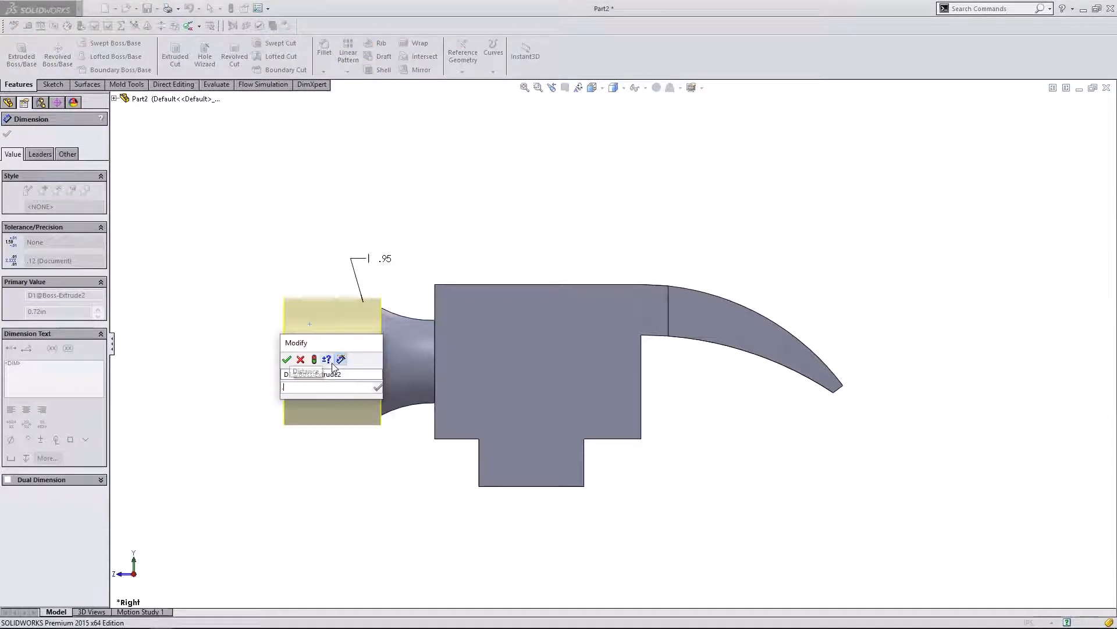
text(.6)
click(286, 360)
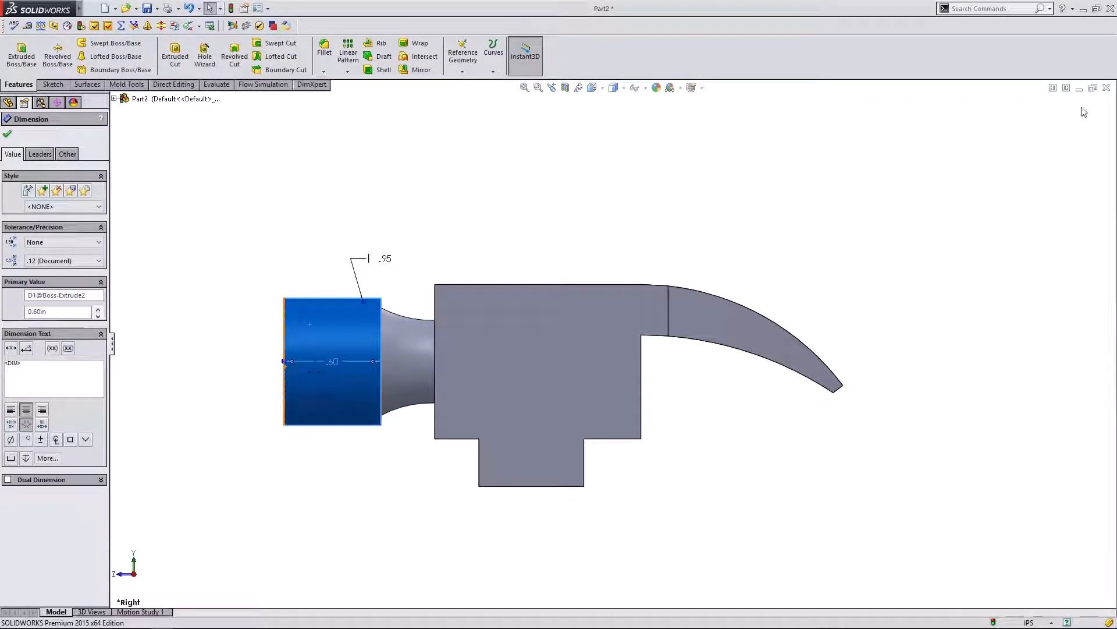
click(231, 10)
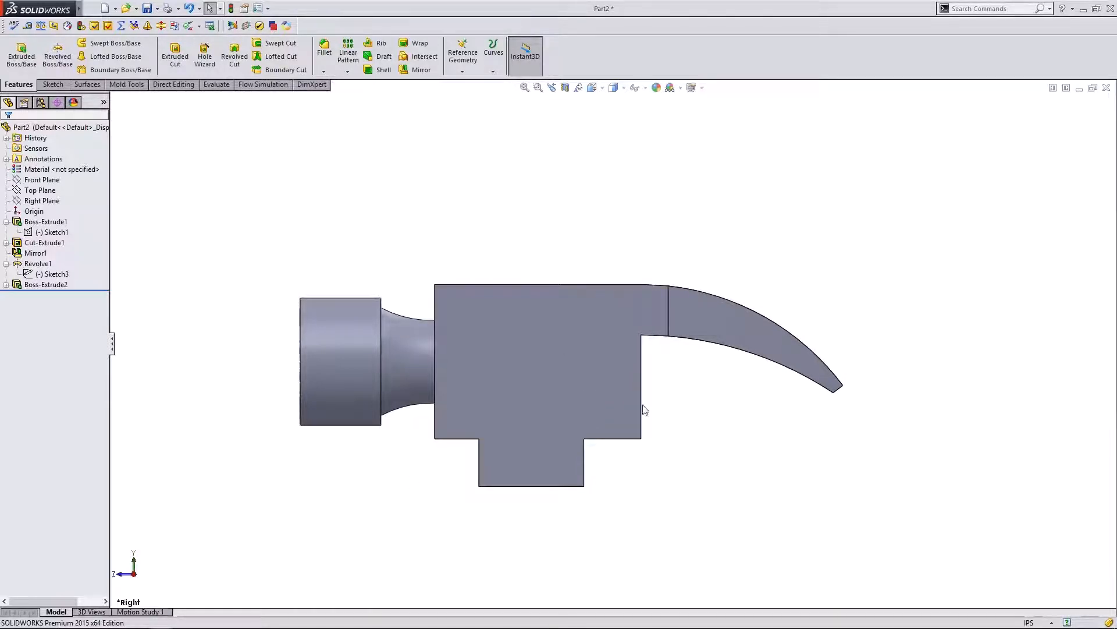
middle_drag(676, 382, 710, 426)
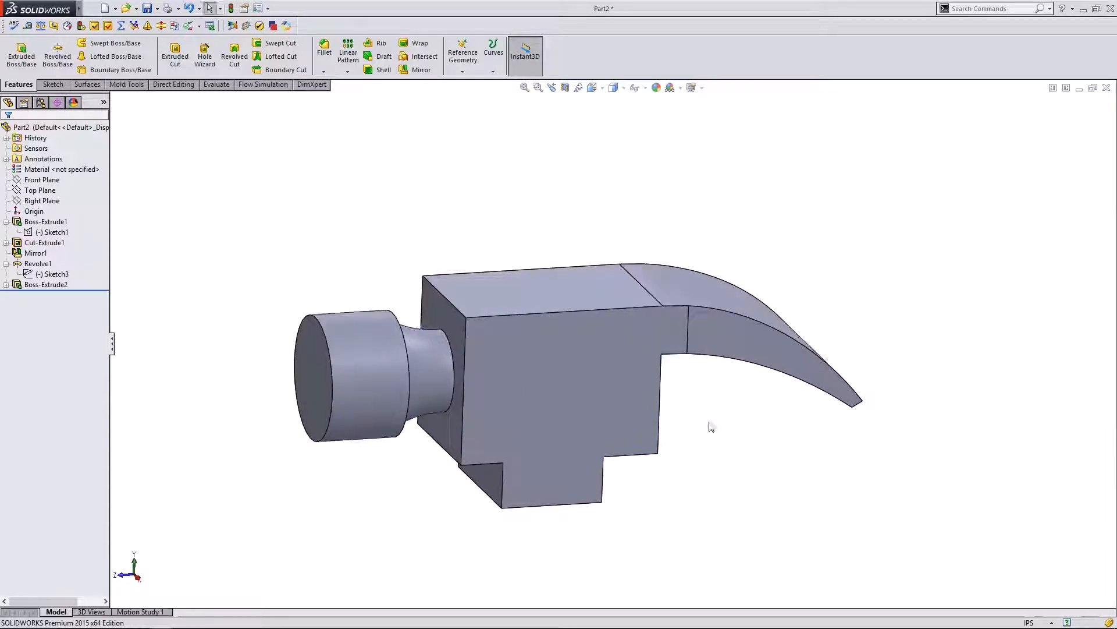
middle_drag(773, 469, 780, 410)
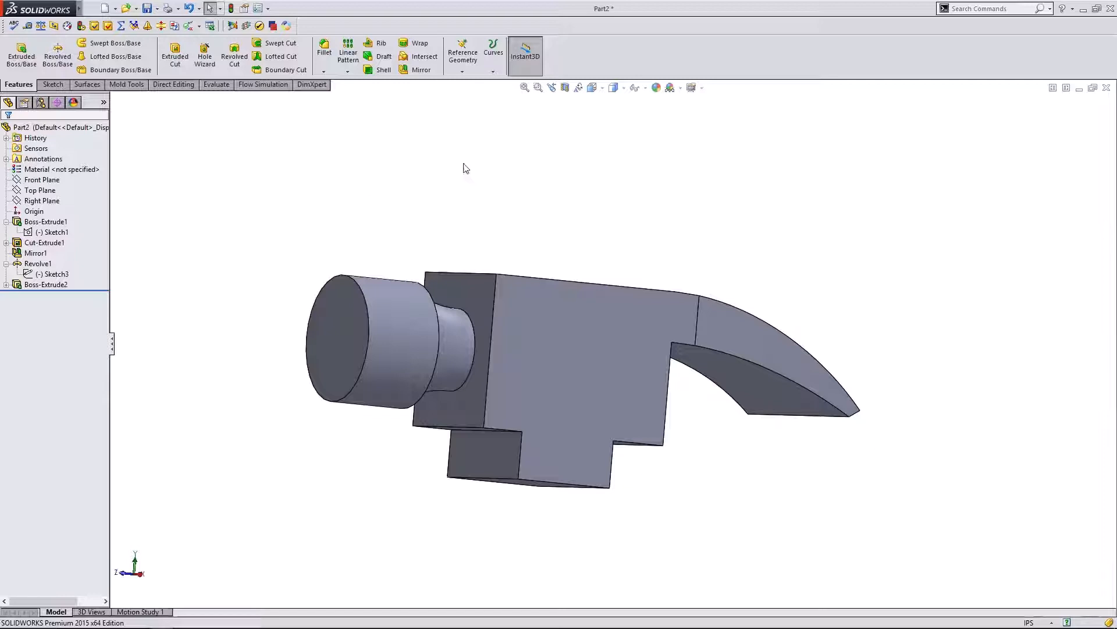
- Fillet only the striking face's outer edge at 0.10in radius, then return to the side view
click(329, 53)
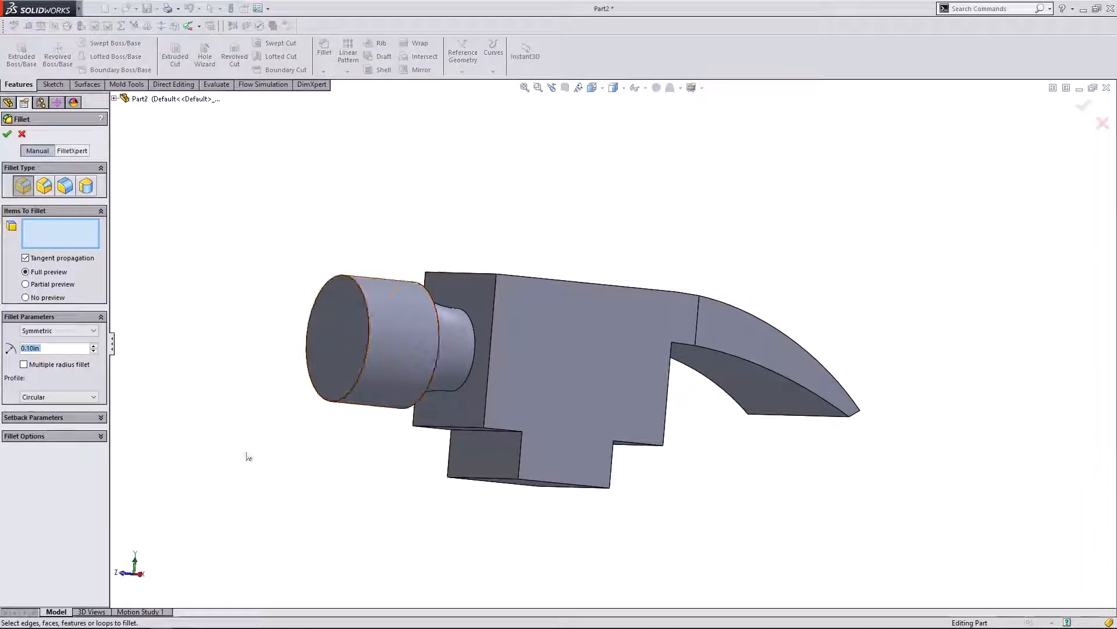
click(141, 574)
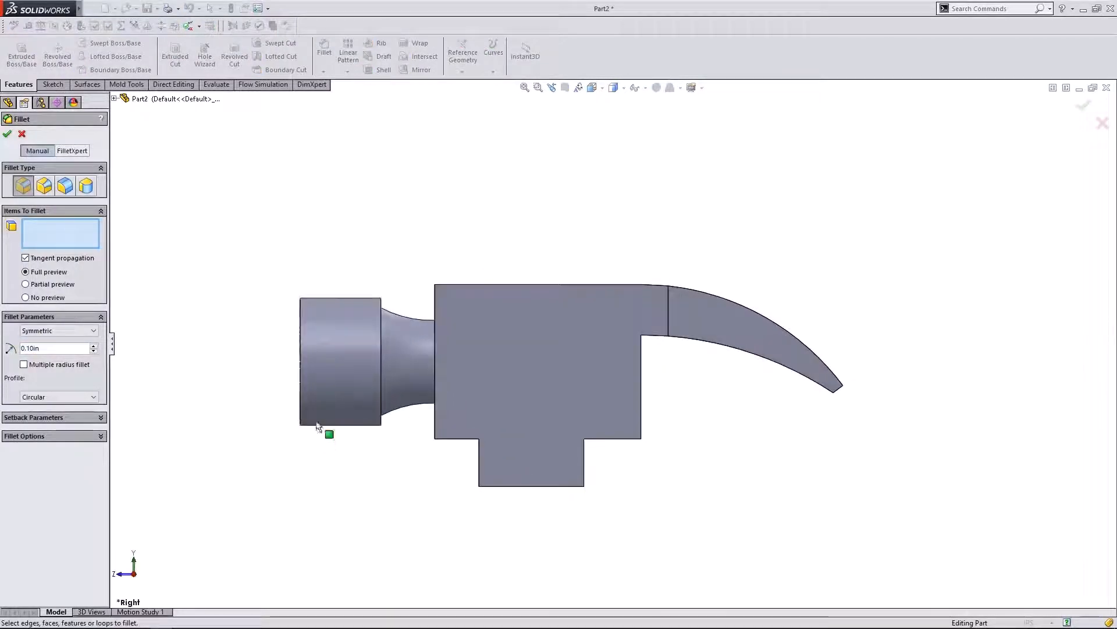
click(302, 408)
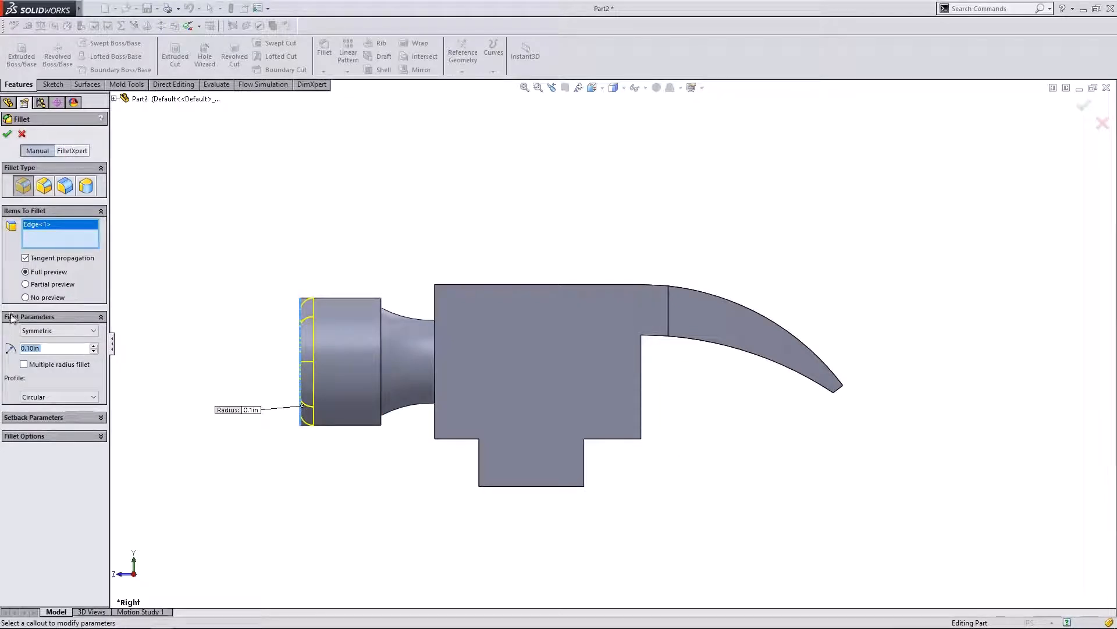
text(0.2)
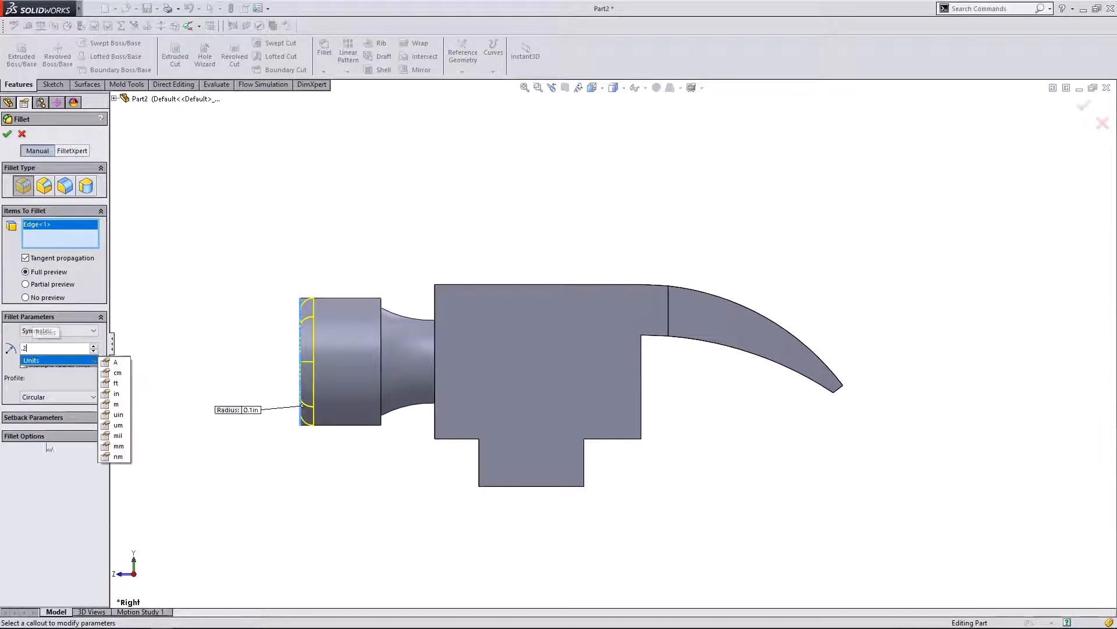
key(Return)
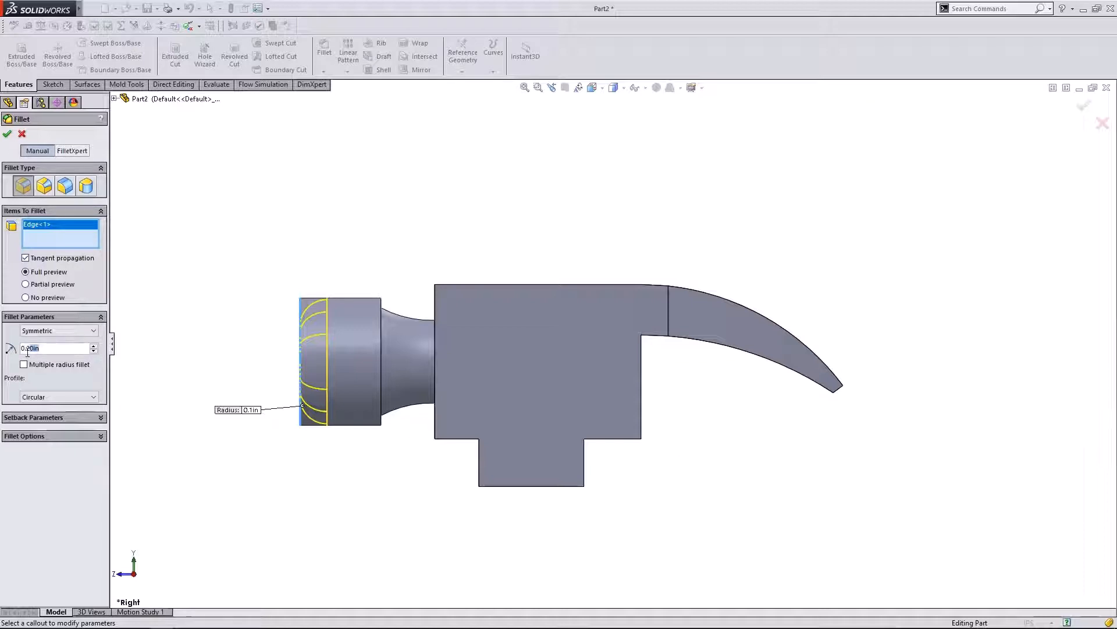
text(0.1)
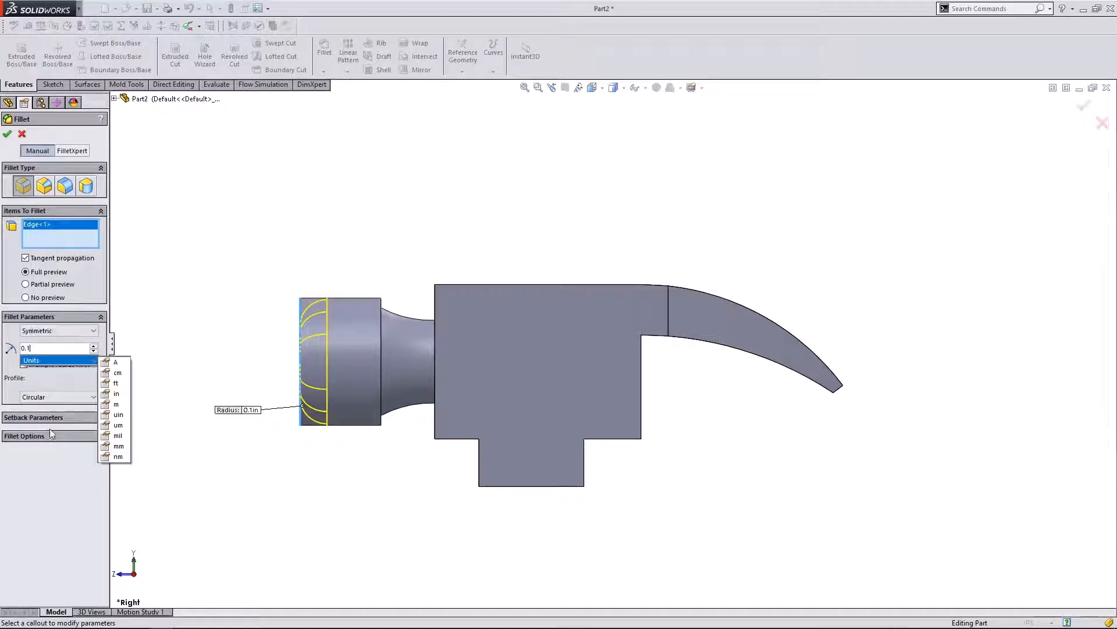
key(Return)
middle_drag(451, 448, 392, 431)
click(391, 422)
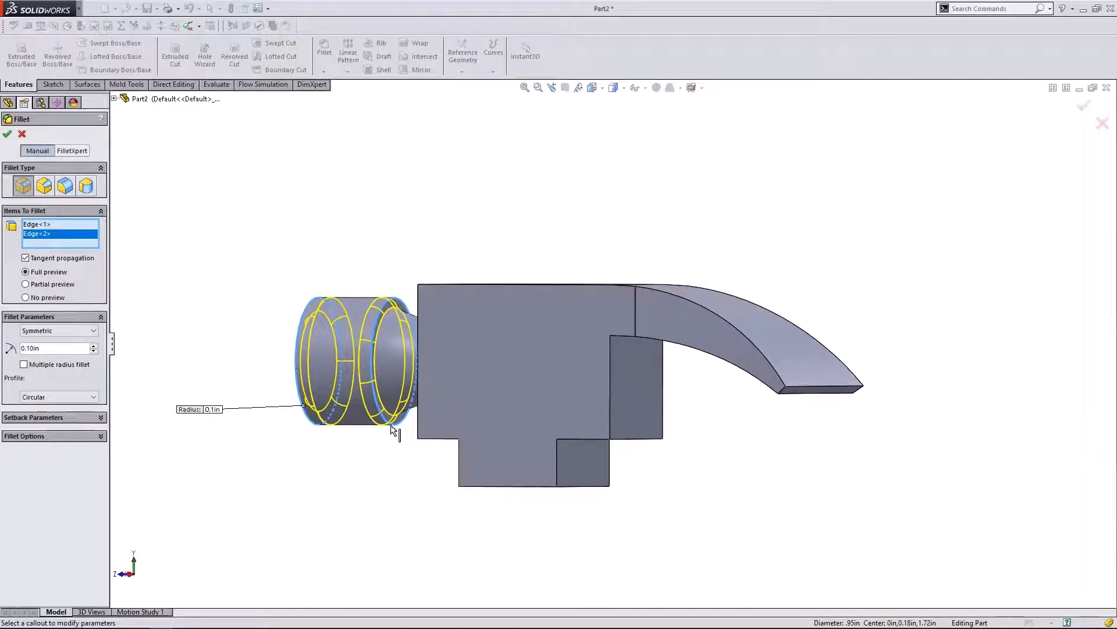
click(392, 426)
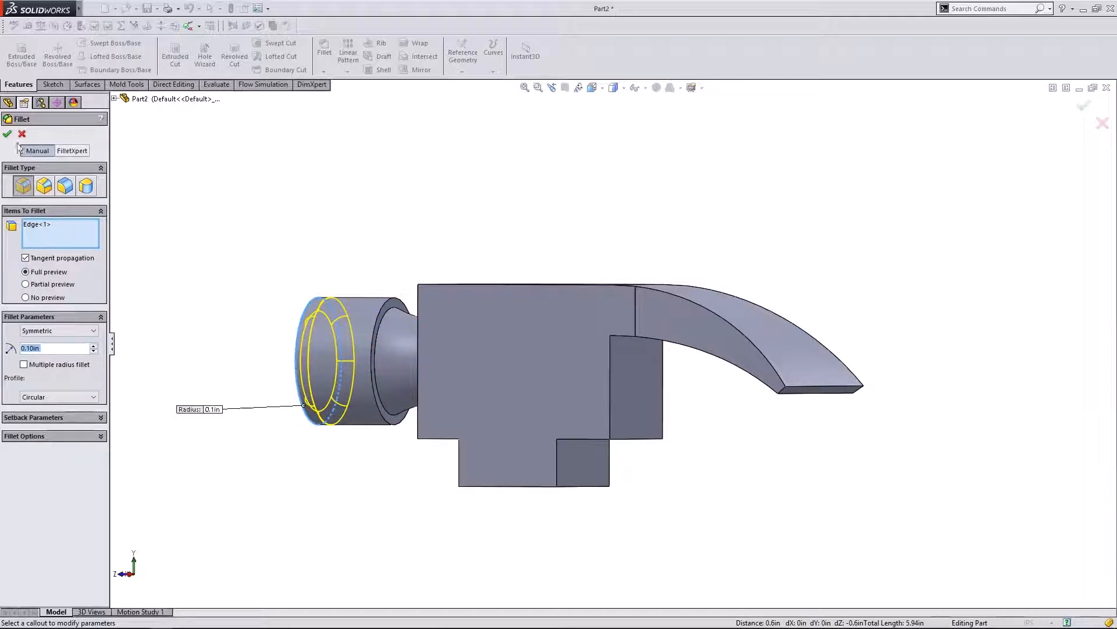
click(168, 574)
click(133, 579)
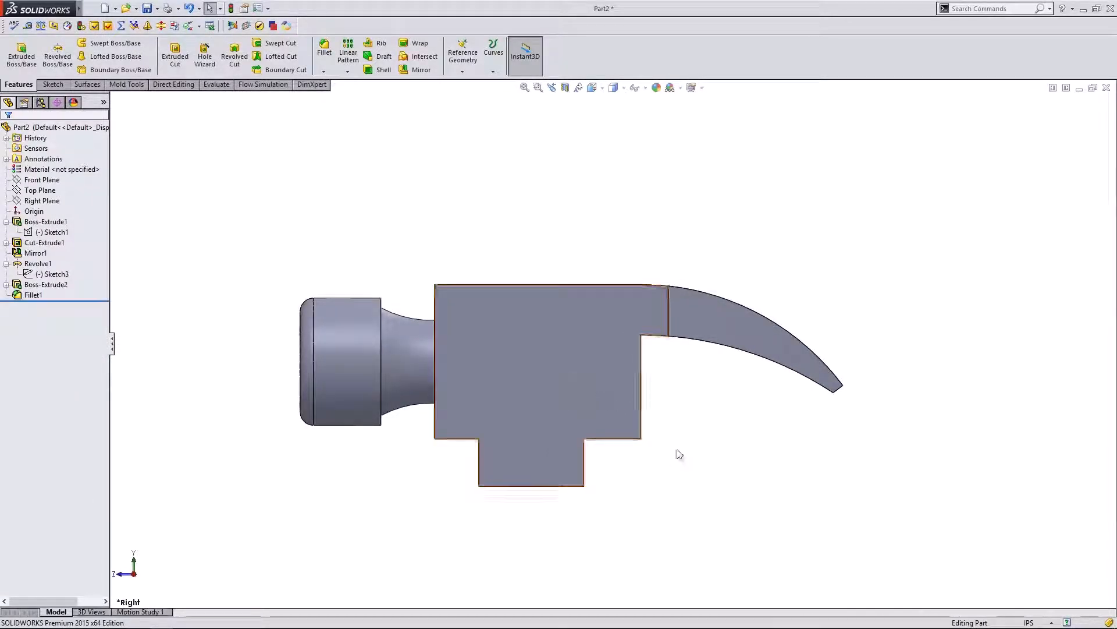
- Start a fillet and select the head block's vertical, top, bottom and curved claw edges
middle_drag(679, 452, 723, 466)
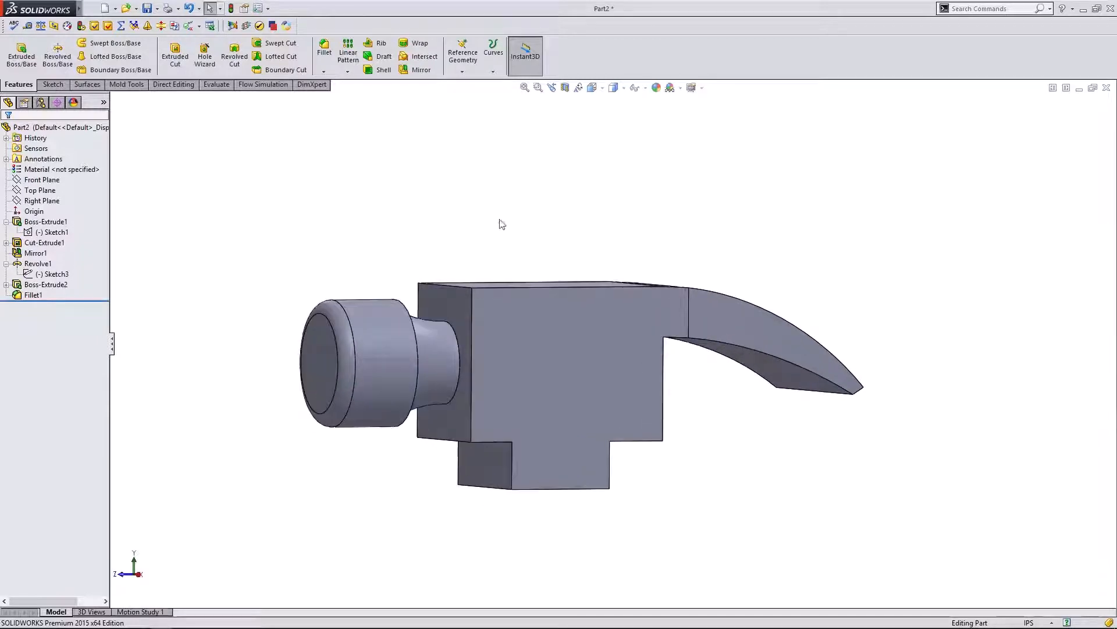
click(326, 50)
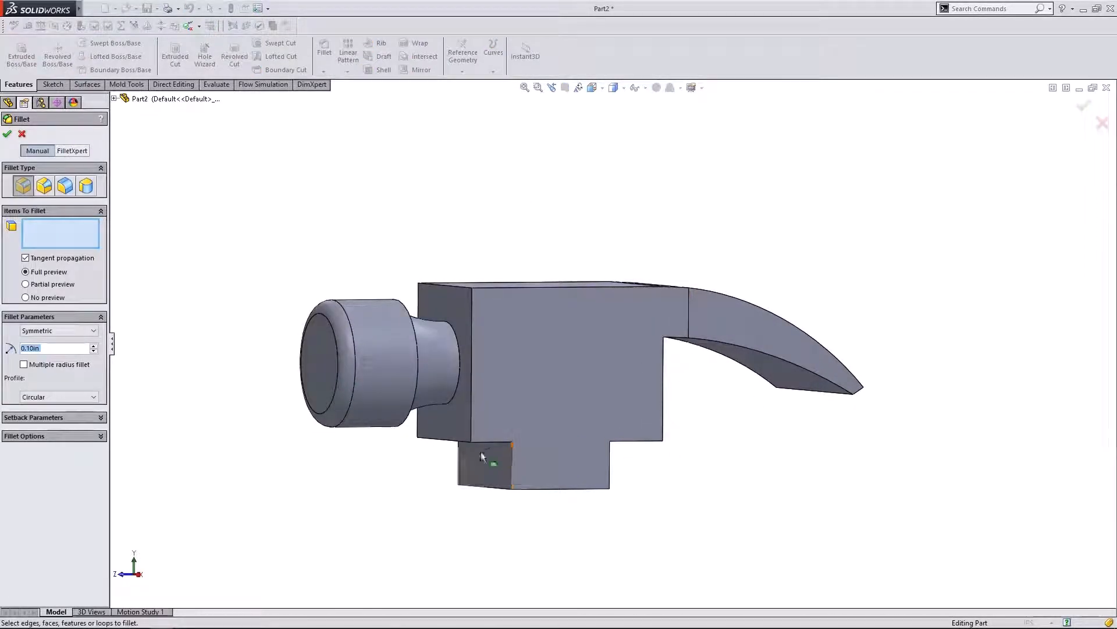
click(470, 419)
click(459, 440)
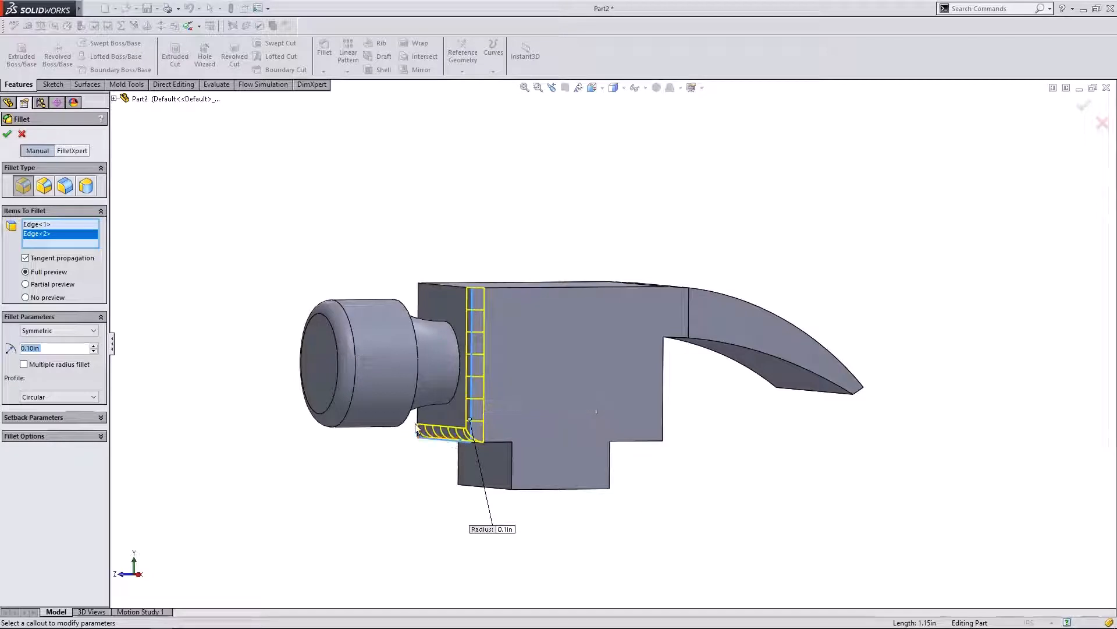
click(417, 426)
click(445, 285)
middle_drag(389, 235, 536, 302)
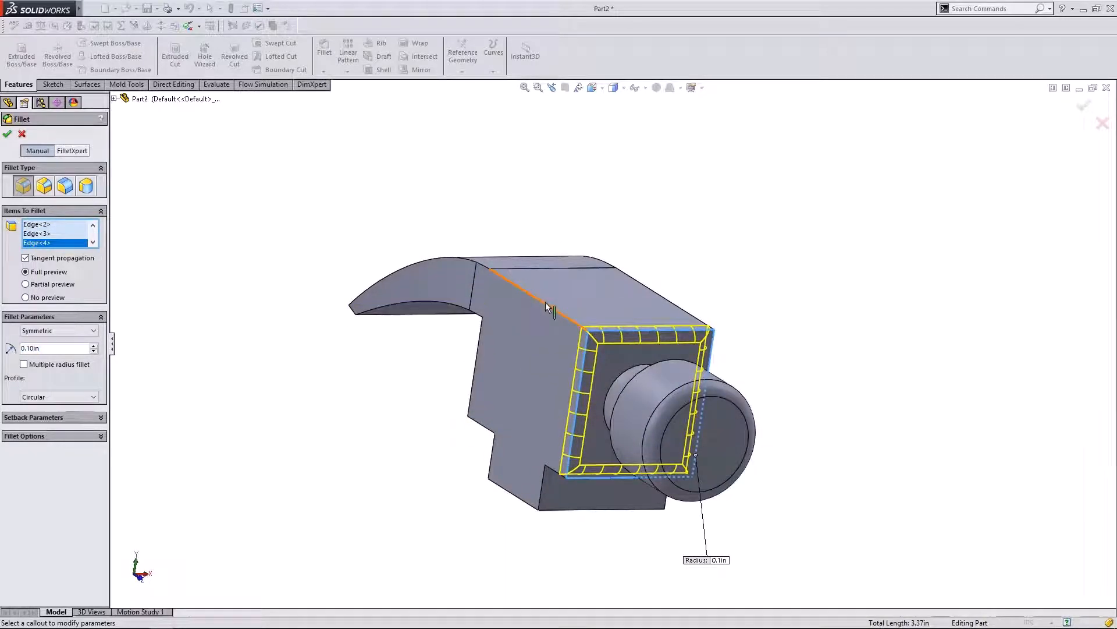
click(546, 301)
middle_drag(788, 339, 689, 274)
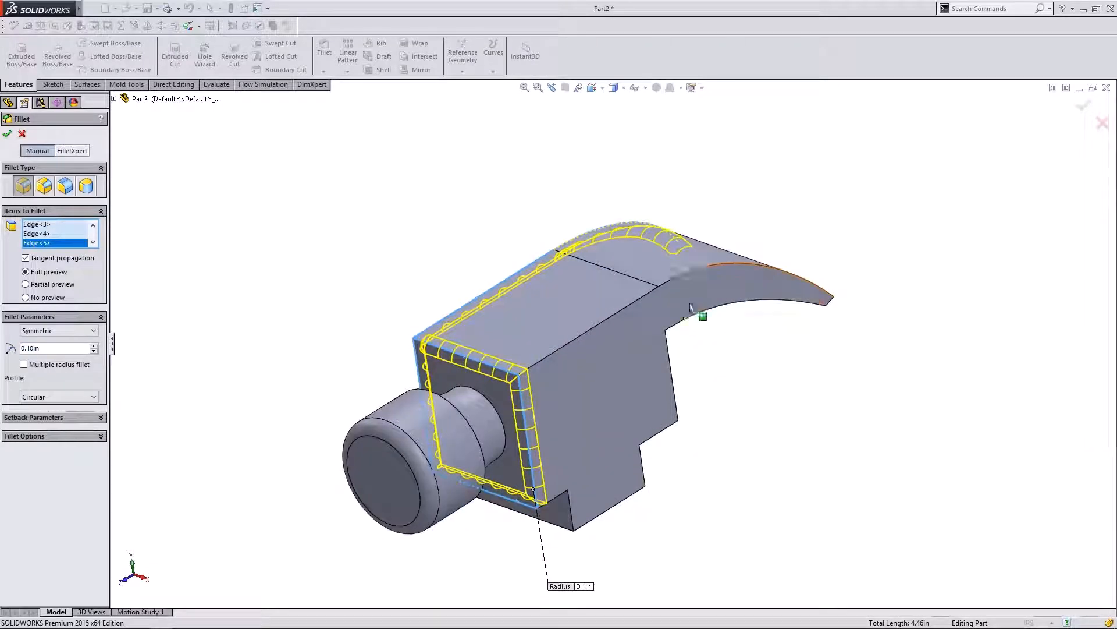
click(616, 308)
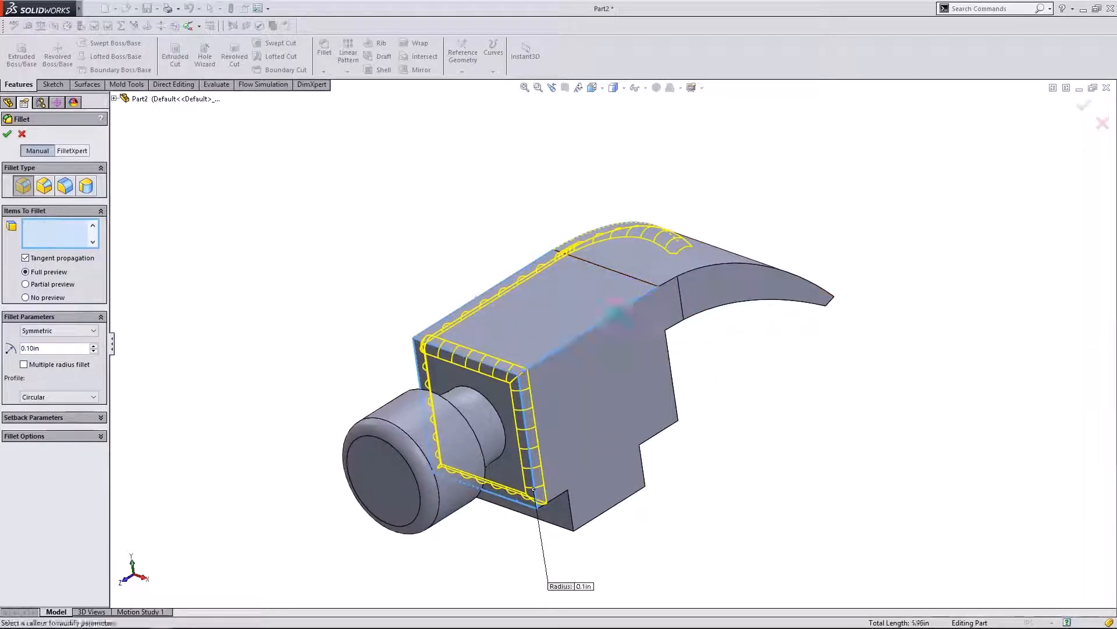
click(562, 494)
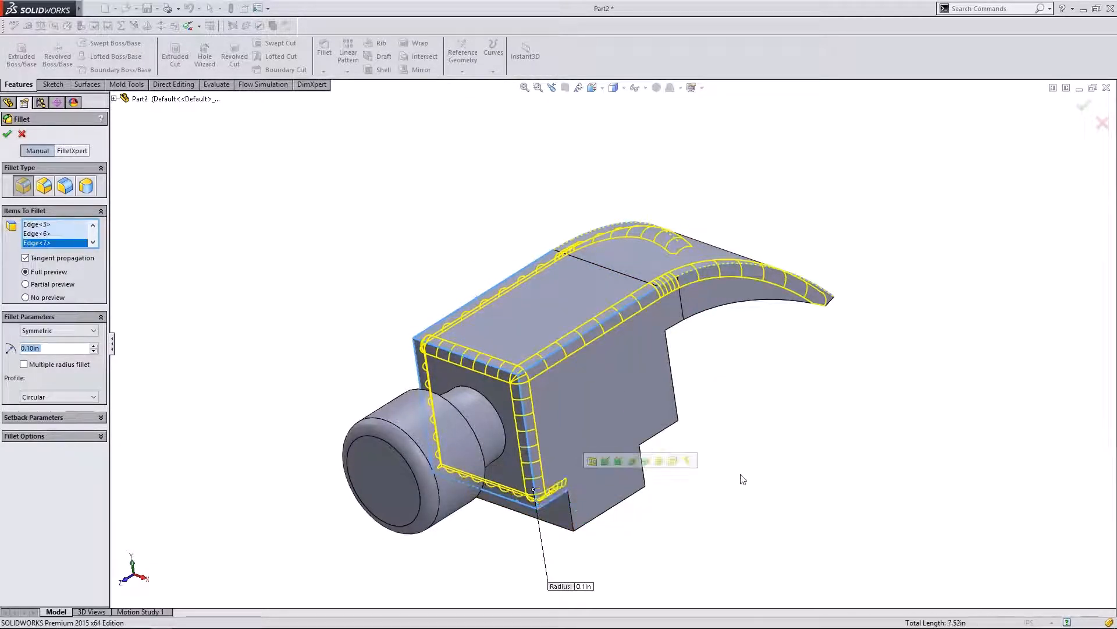
middle_drag(741, 477, 861, 349)
click(573, 434)
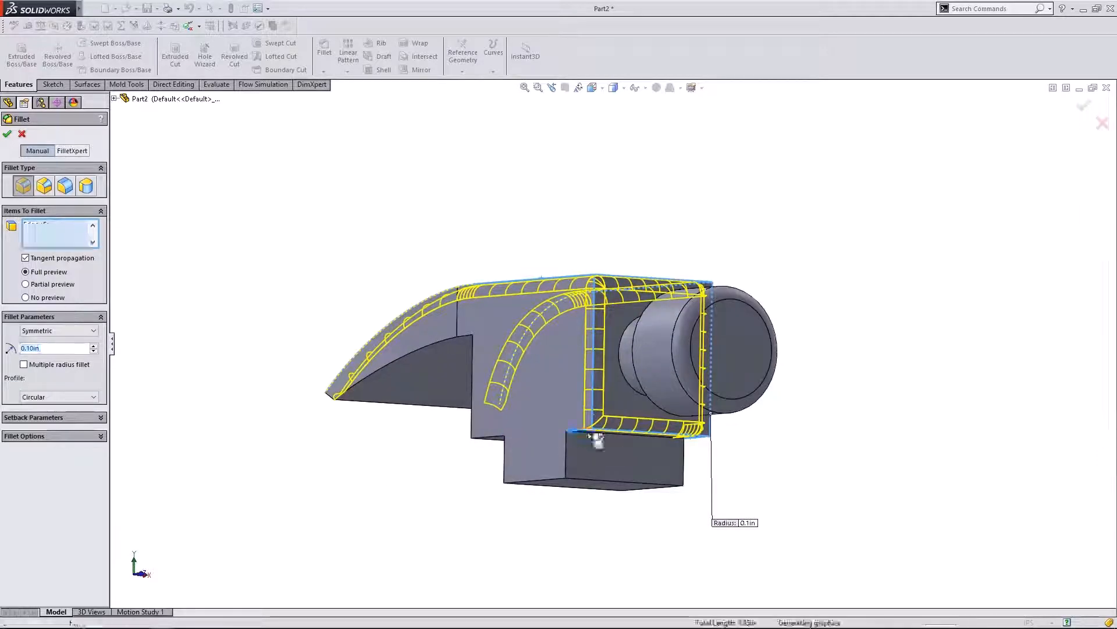
middle_drag(584, 444, 679, 499)
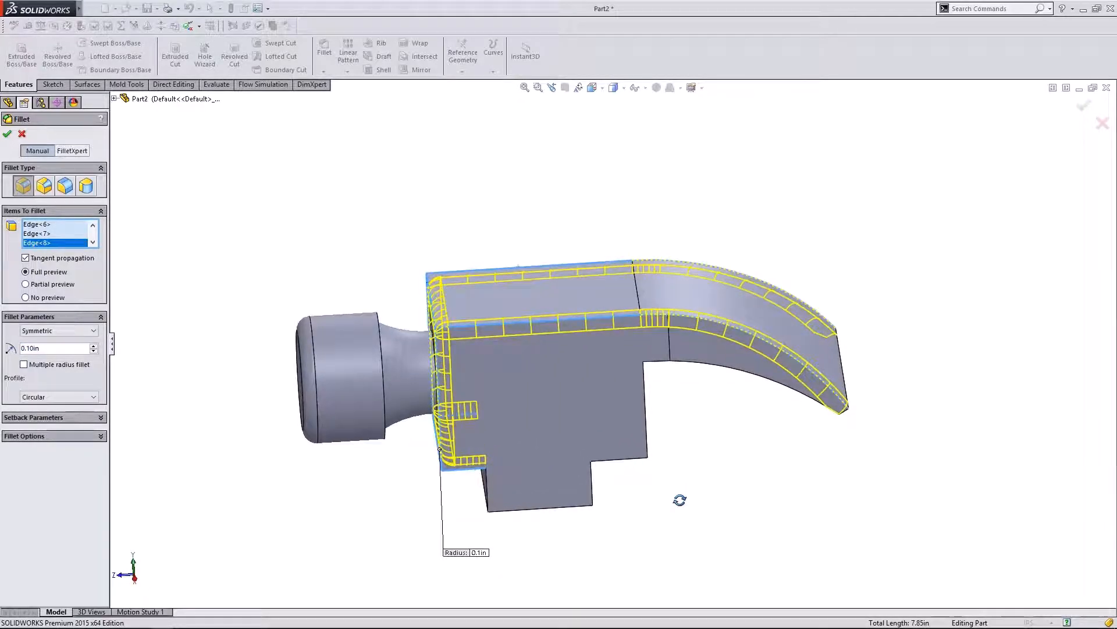
- Raise the fillet radius to 0.30in, accept it, and inspect the rounded head from several angles
click(93, 345)
click(93, 346)
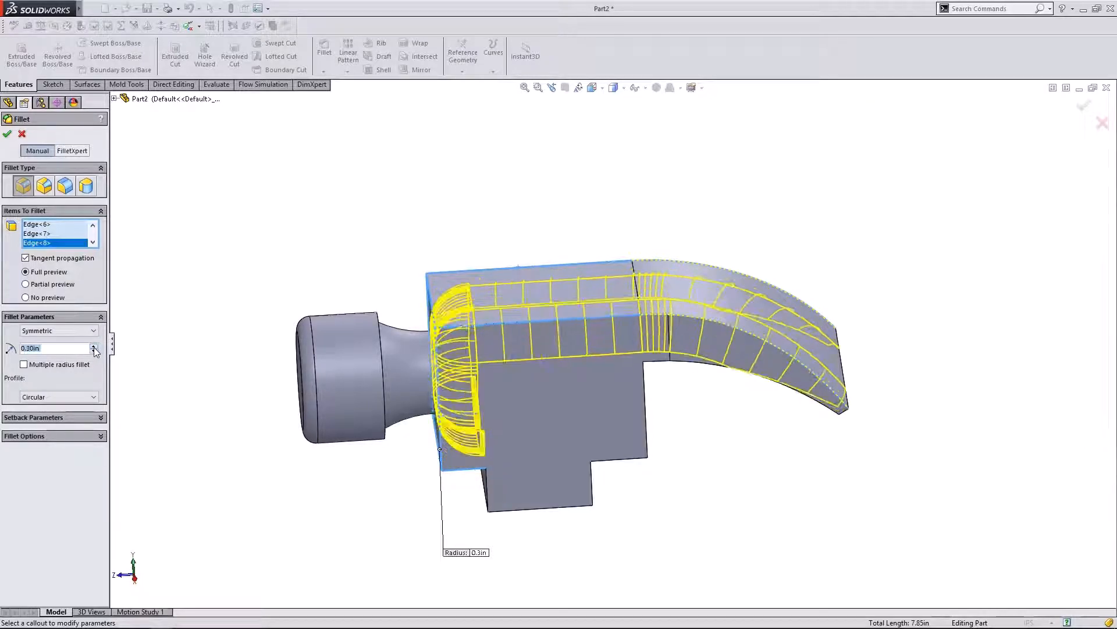
middle_drag(722, 433, 493, 343)
click(7, 134)
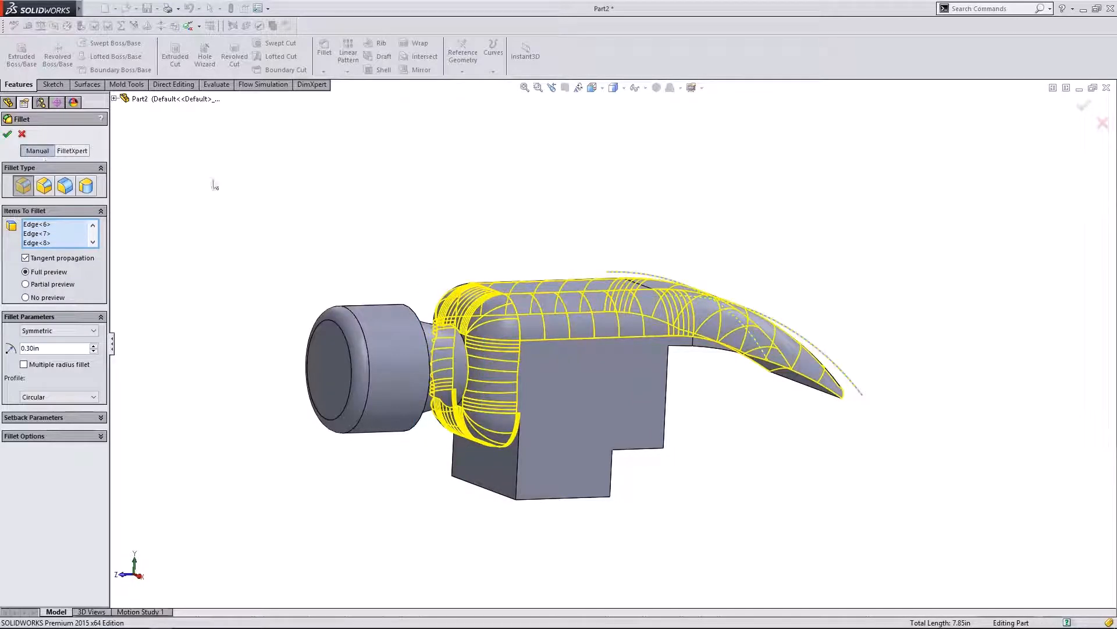
middle_drag(658, 215, 643, 190)
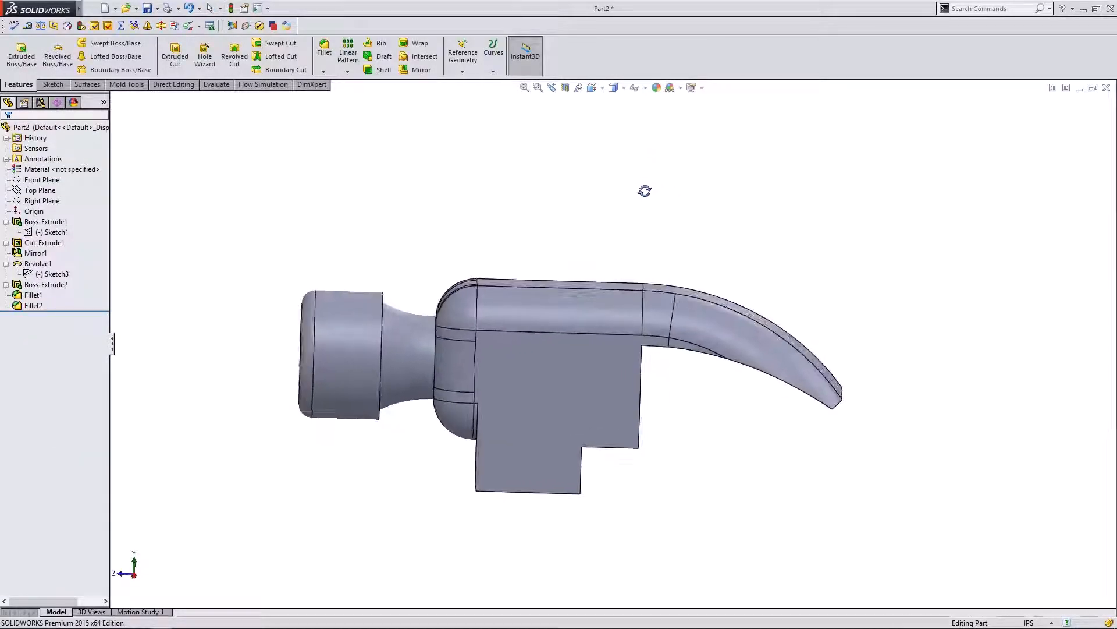
click(136, 577)
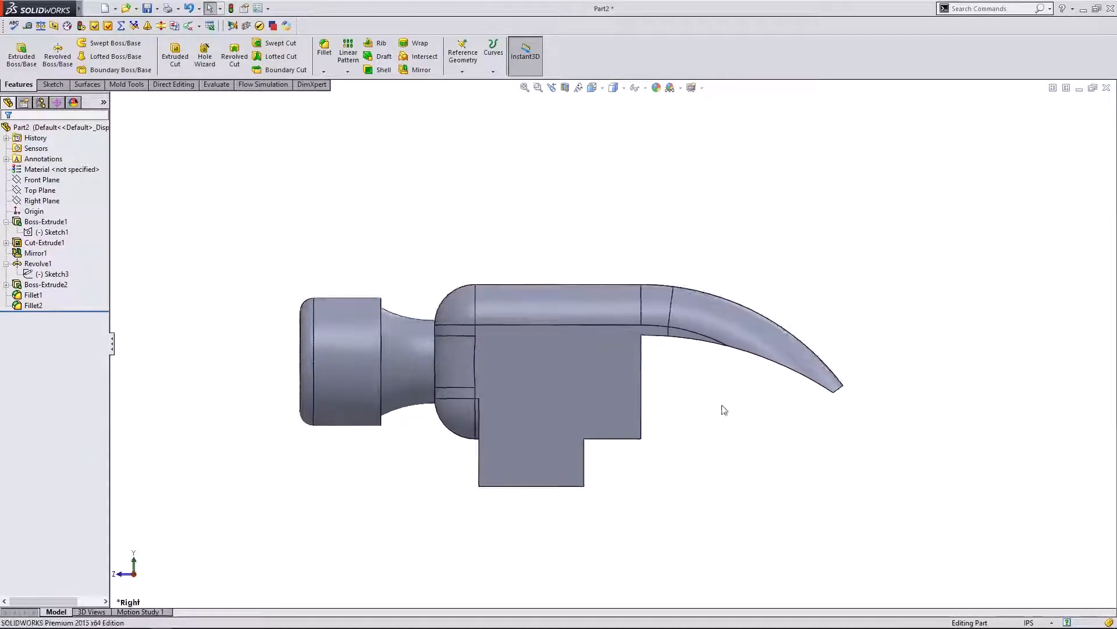
middle_drag(720, 403, 791, 355)
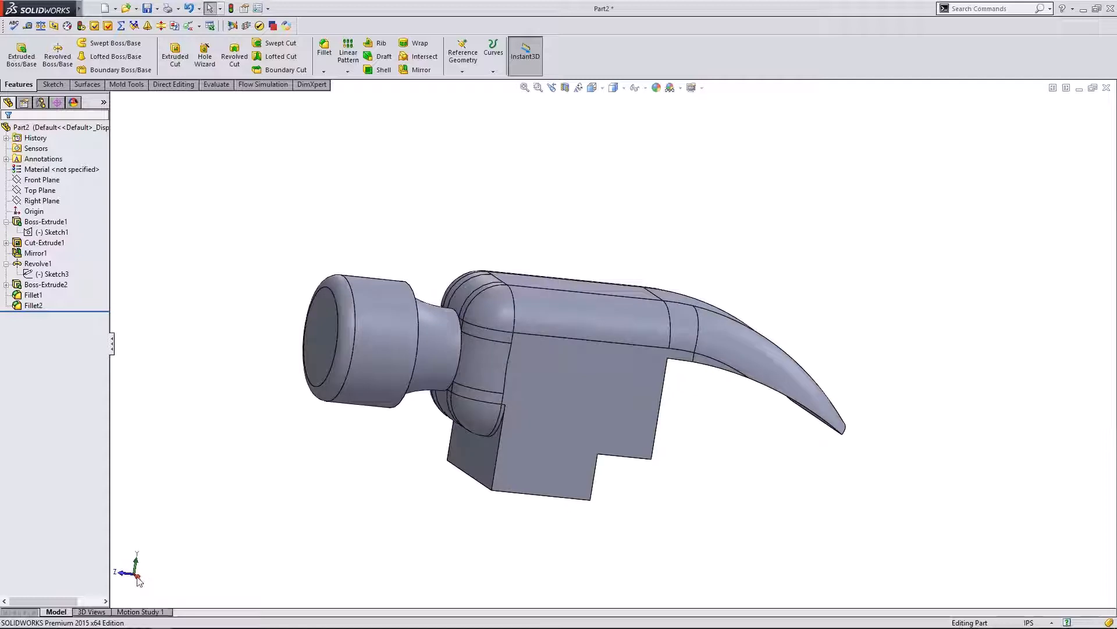
click(138, 580)
middle_drag(691, 439, 711, 417)
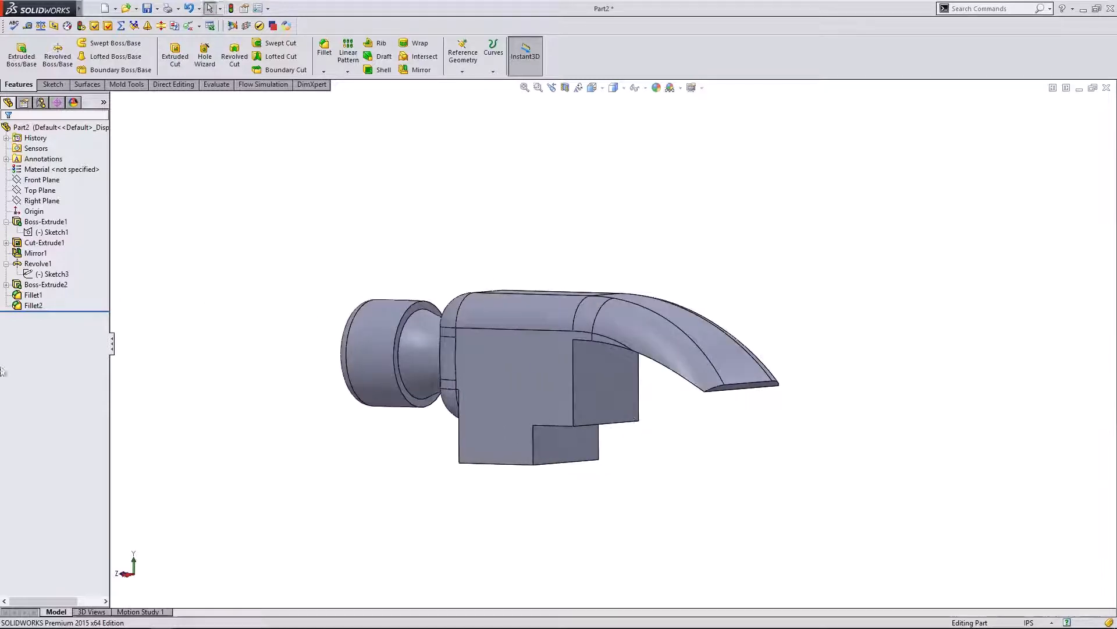
- Reopen Fillet2, change its radius, and add the claw's edges to its selection
click(34, 306)
click(38, 280)
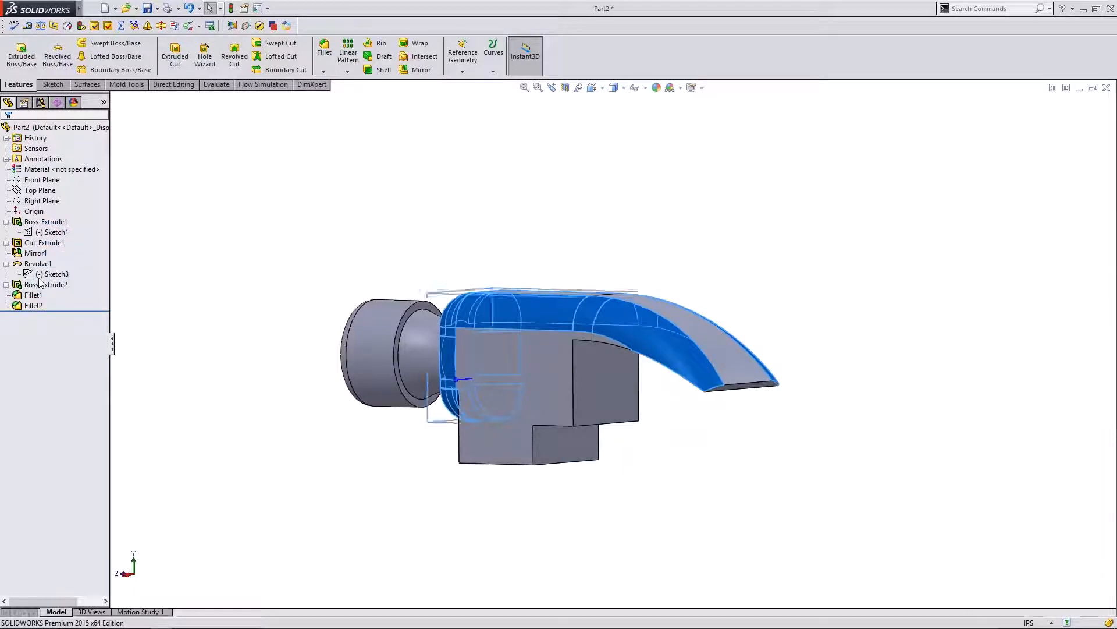
click(93, 293)
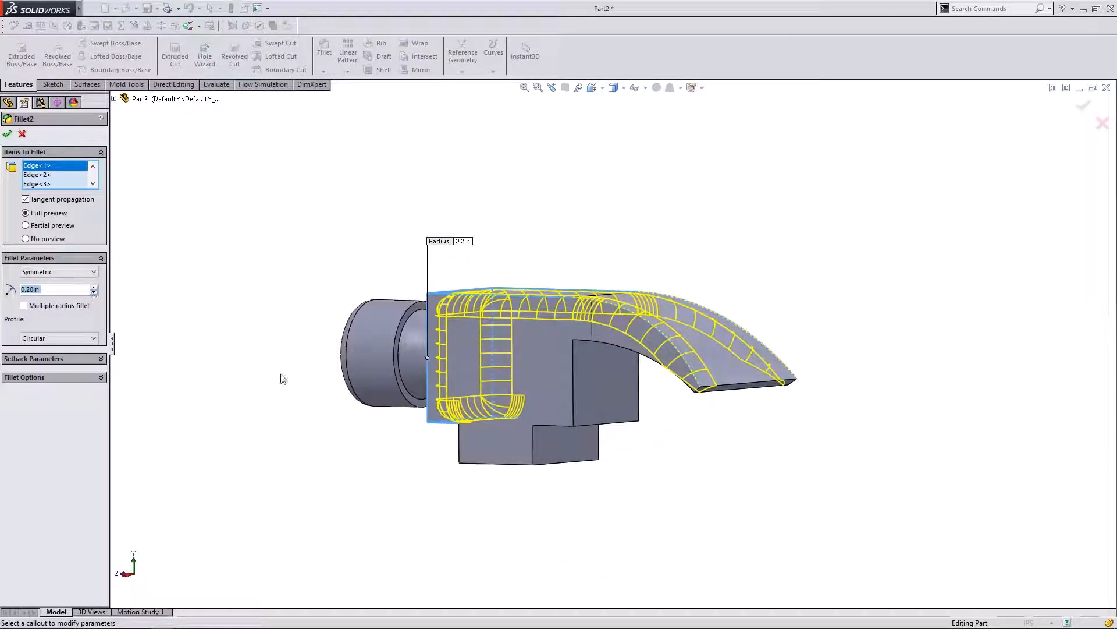
middle_drag(282, 379, 300, 363)
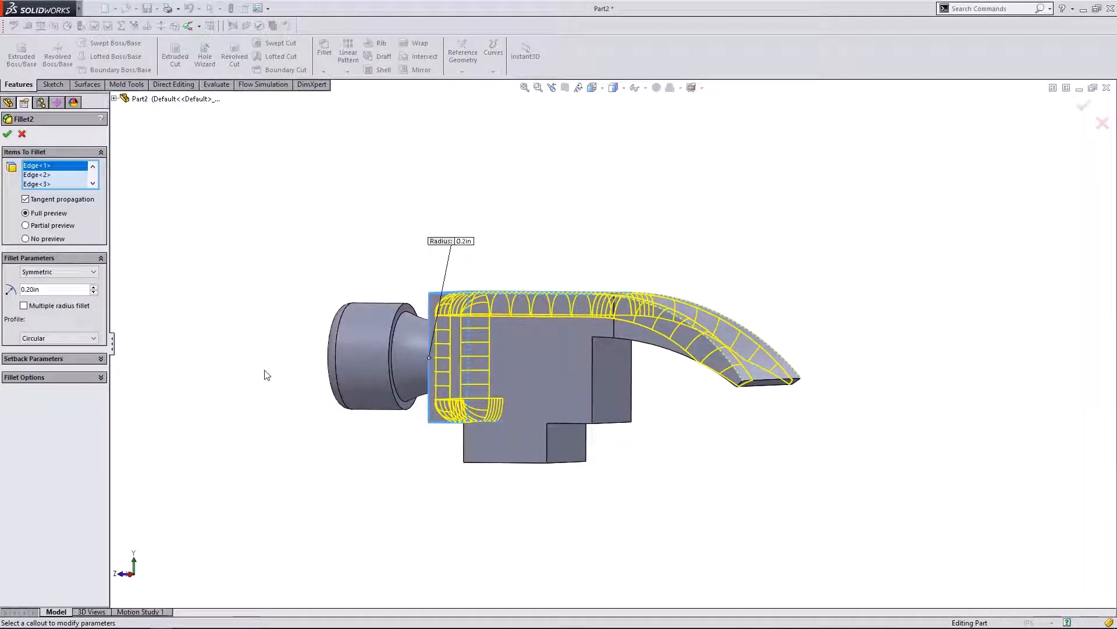
click(717, 344)
middle_drag(818, 305, 639, 422)
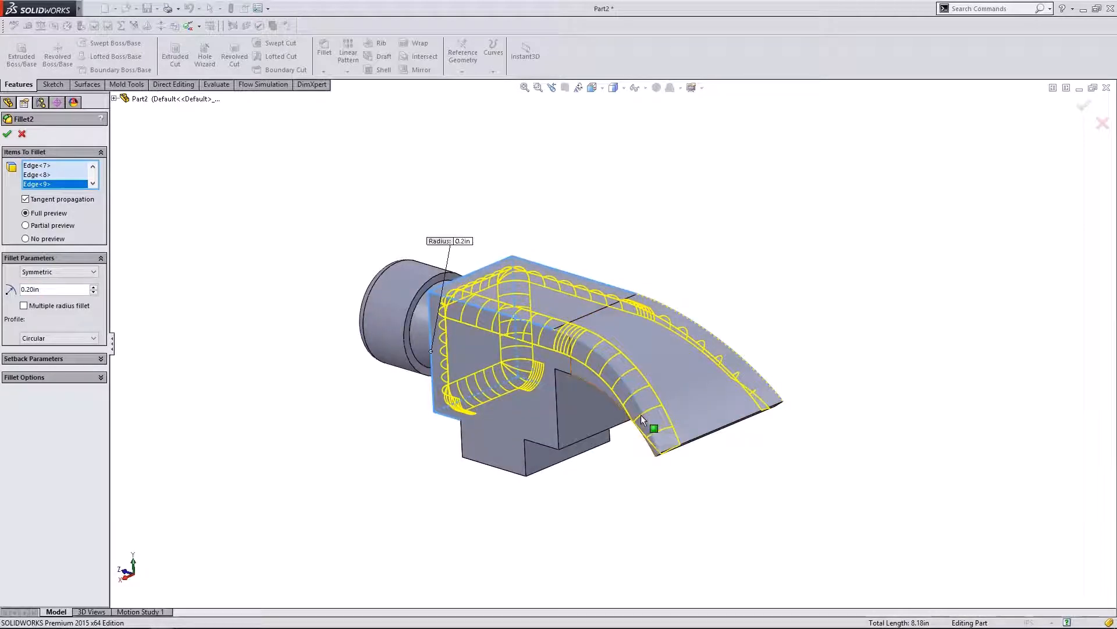
- Leave the arch's inner edge out and apply Fillet2 at a 0.10 in radius
click(643, 419)
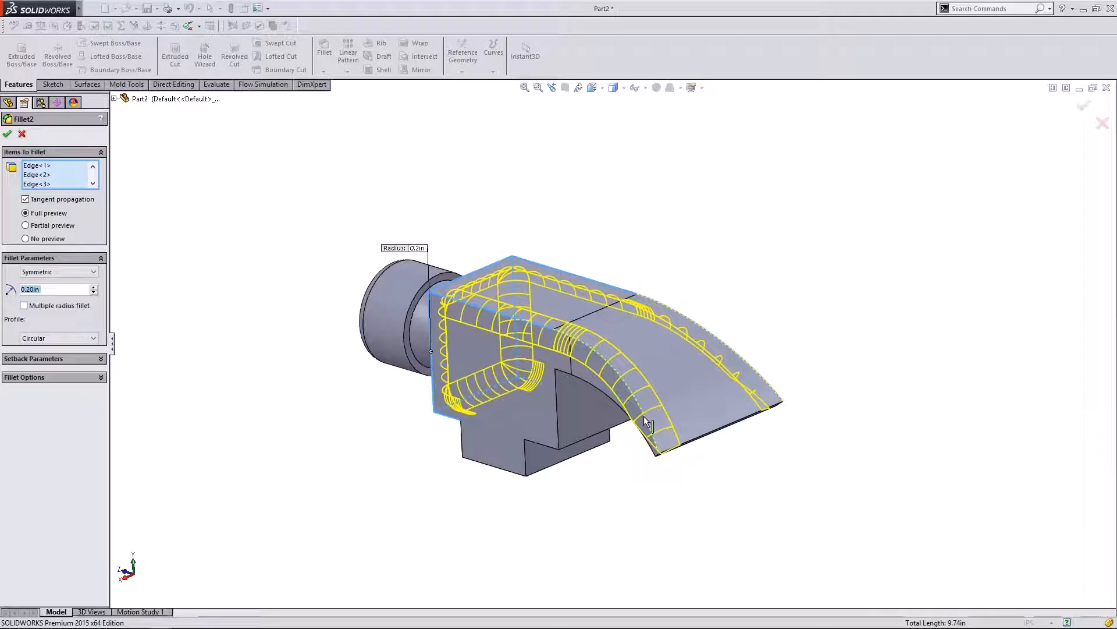
click(643, 418)
click(38, 289)
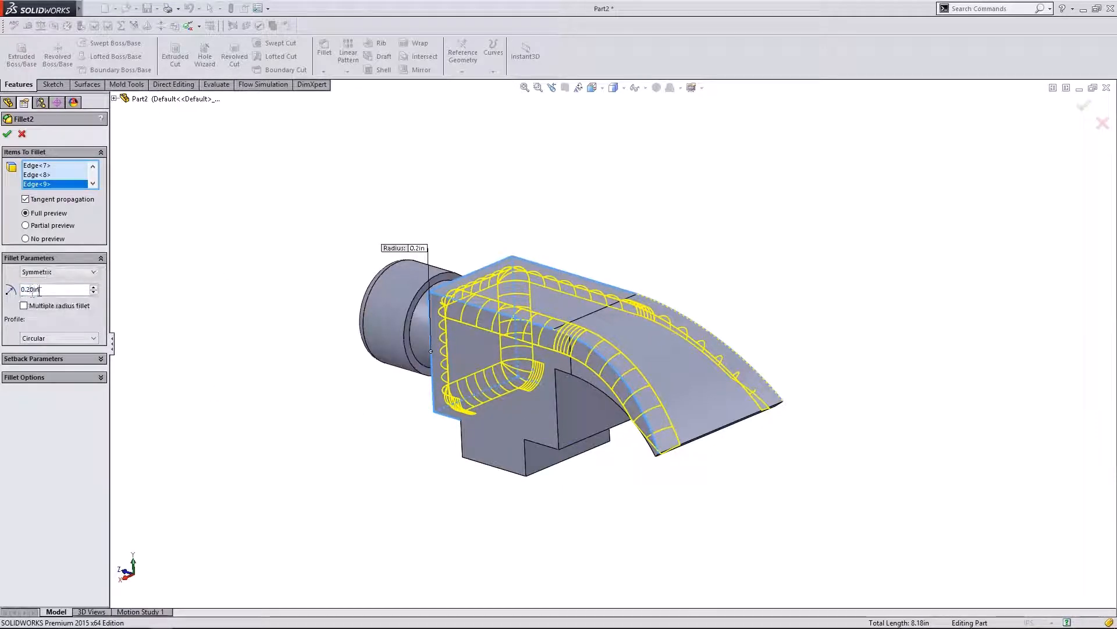
text(1)
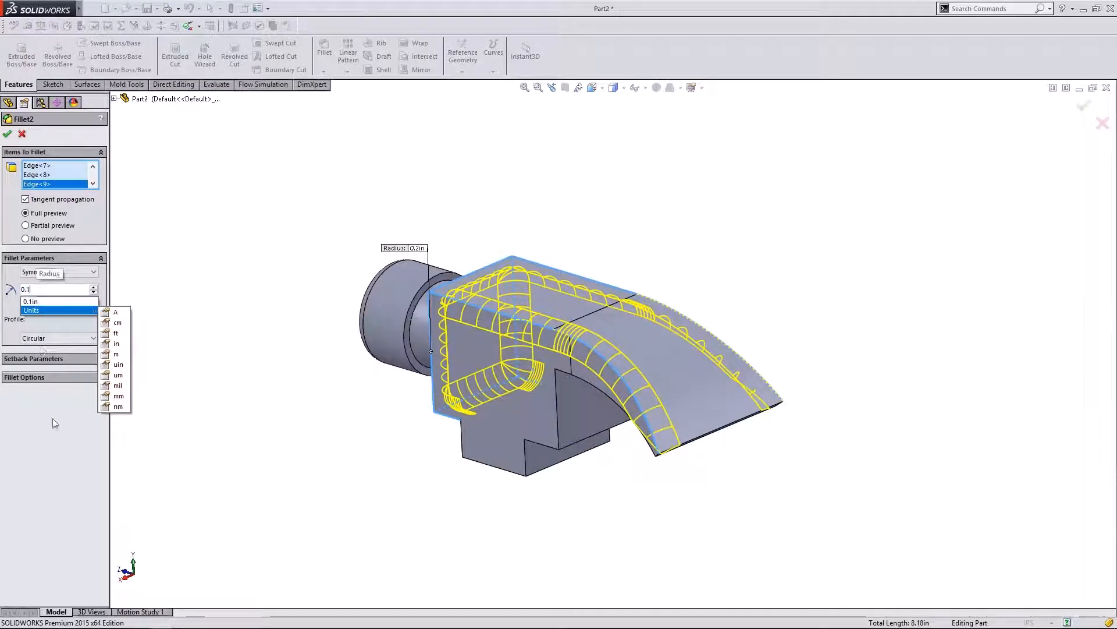
click(53, 429)
middle_drag(384, 423, 370, 388)
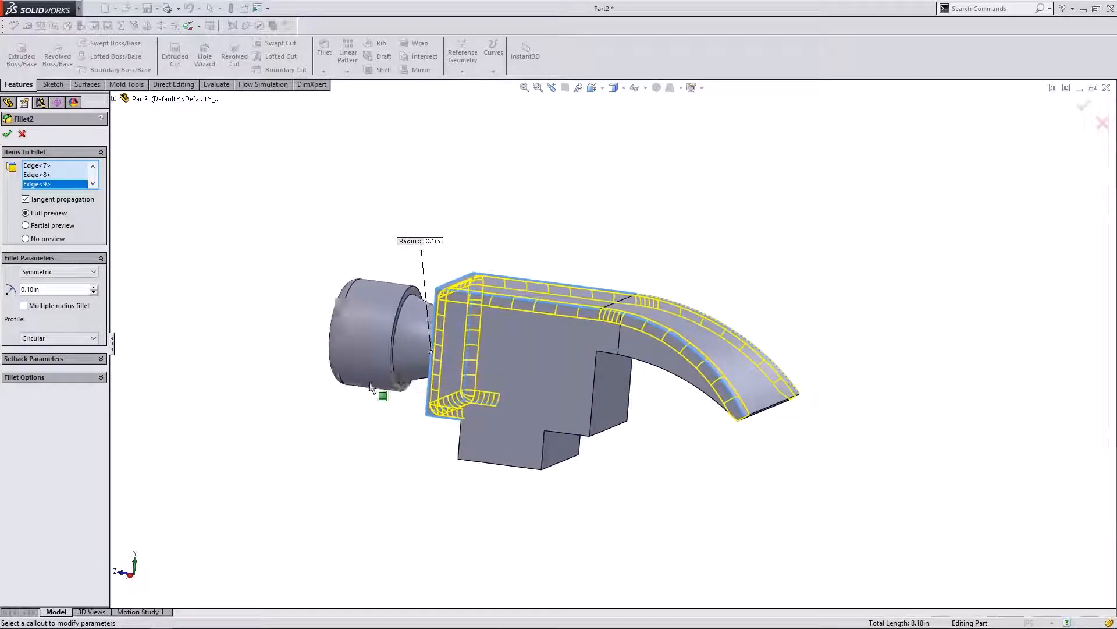
click(7, 134)
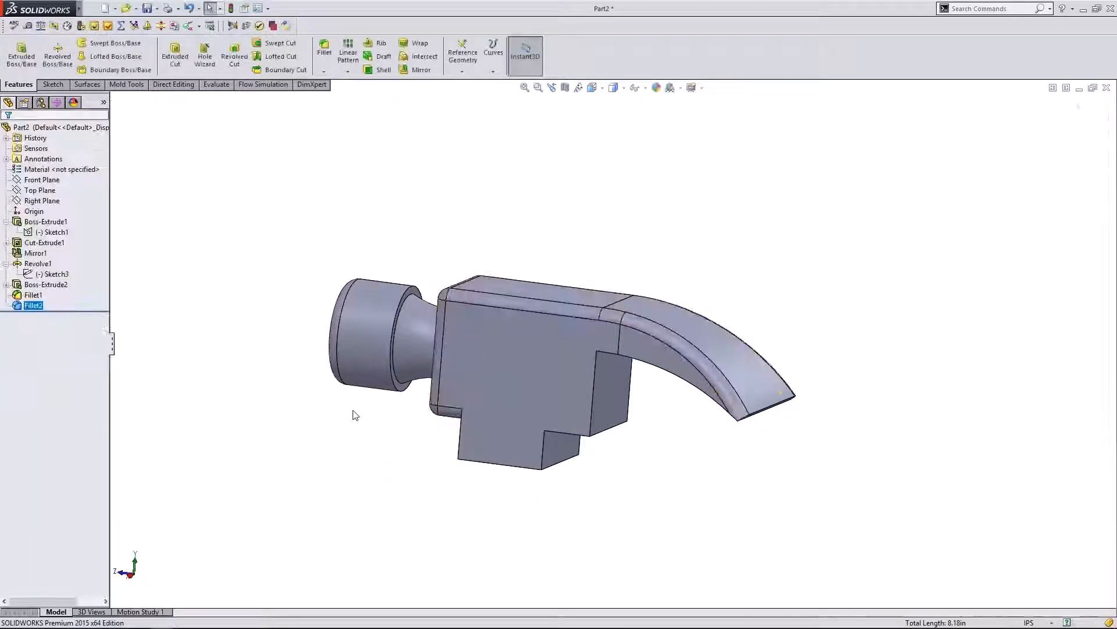
- Edit Fillet2 again and raise its radius to 0.20 in
middle_drag(411, 376, 407, 407)
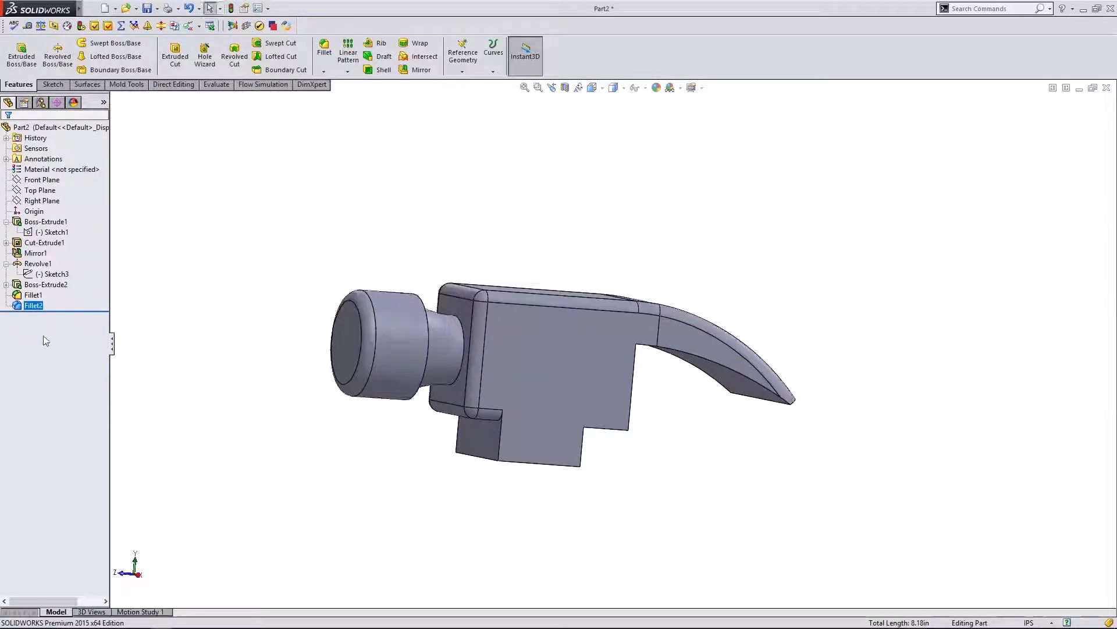
right_click(33, 306)
click(34, 285)
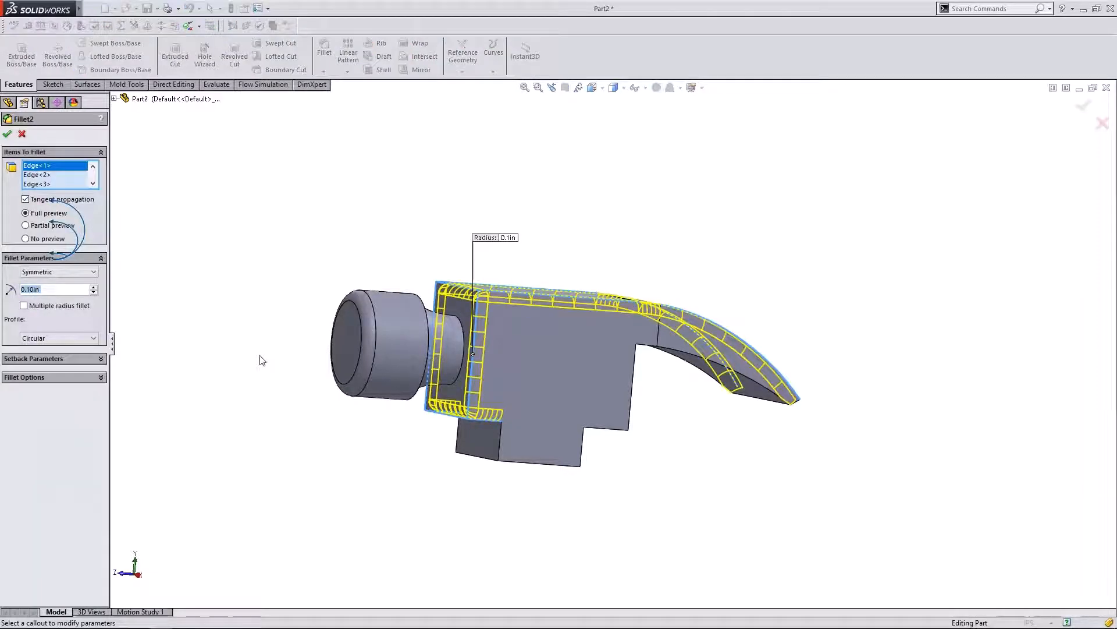
click(94, 288)
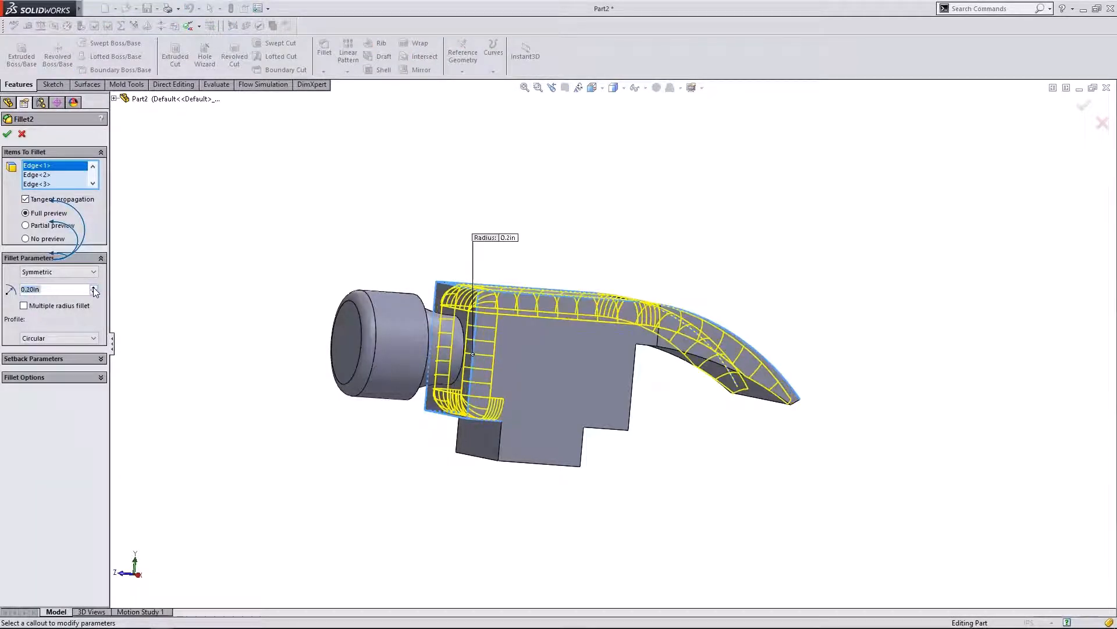
click(7, 135)
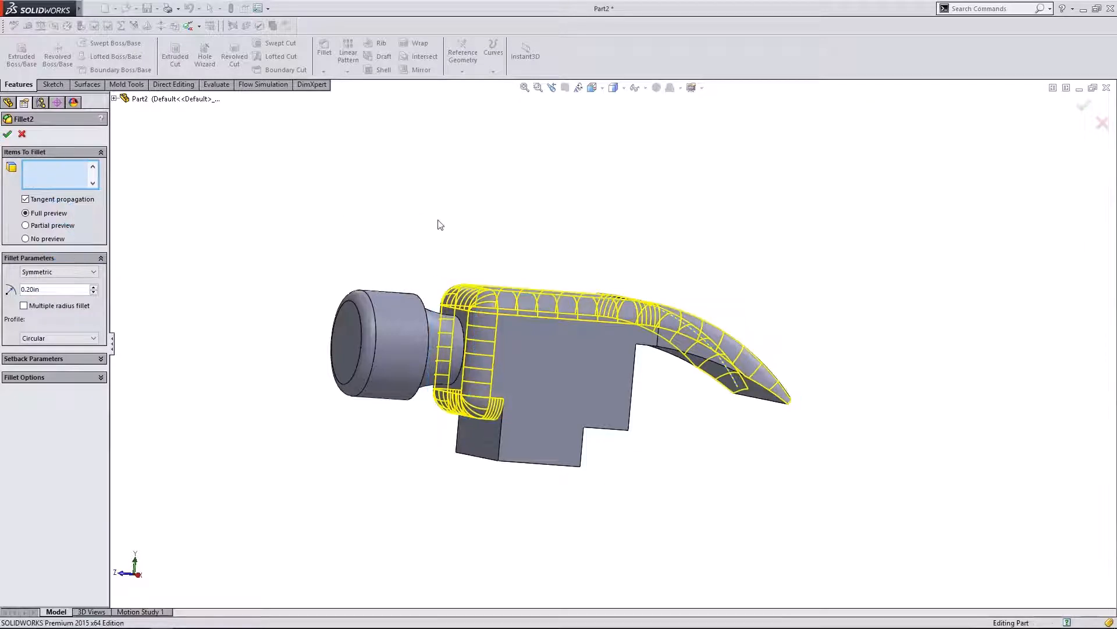
middle_drag(492, 217, 585, 479)
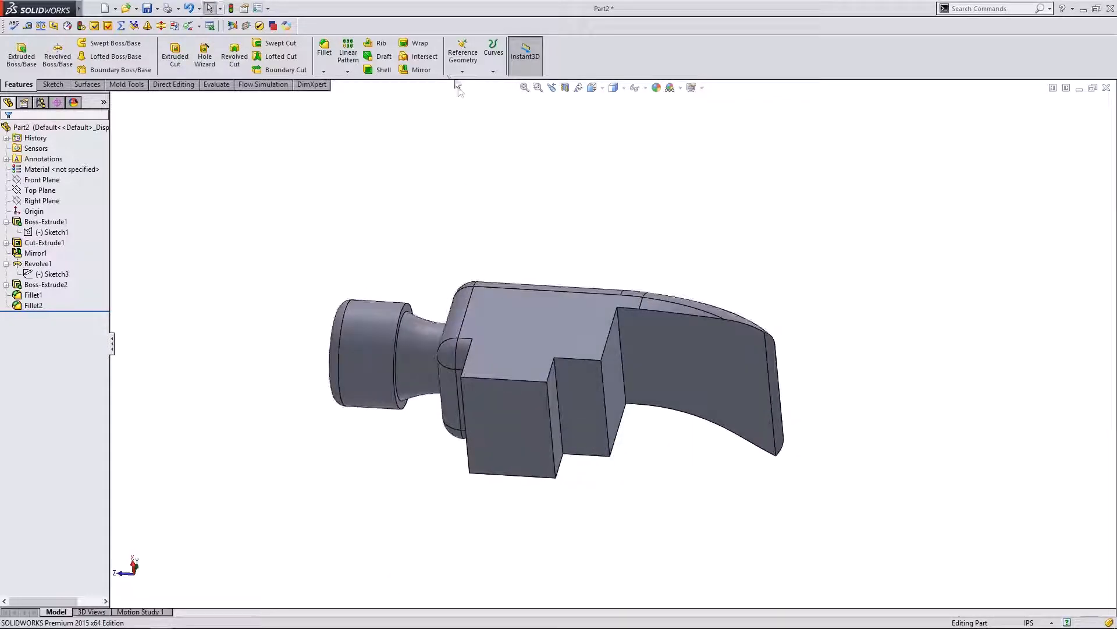
- Create Fillet3 on the four edges of the lower block with a 0.30 in radius
click(552, 369)
click(465, 373)
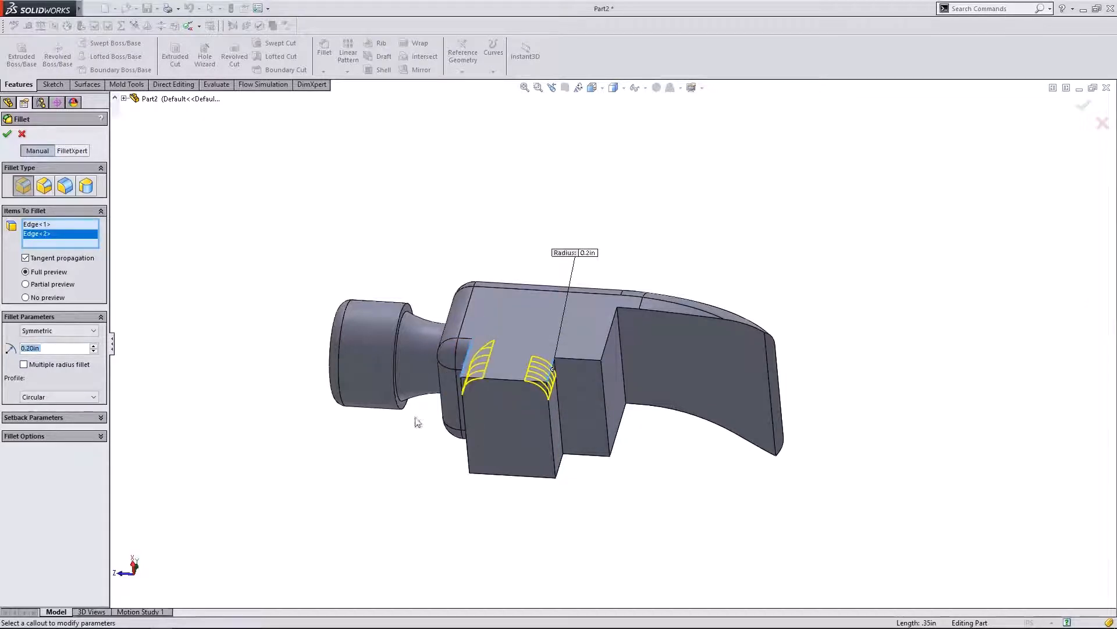
middle_drag(466, 373, 424, 267)
click(520, 361)
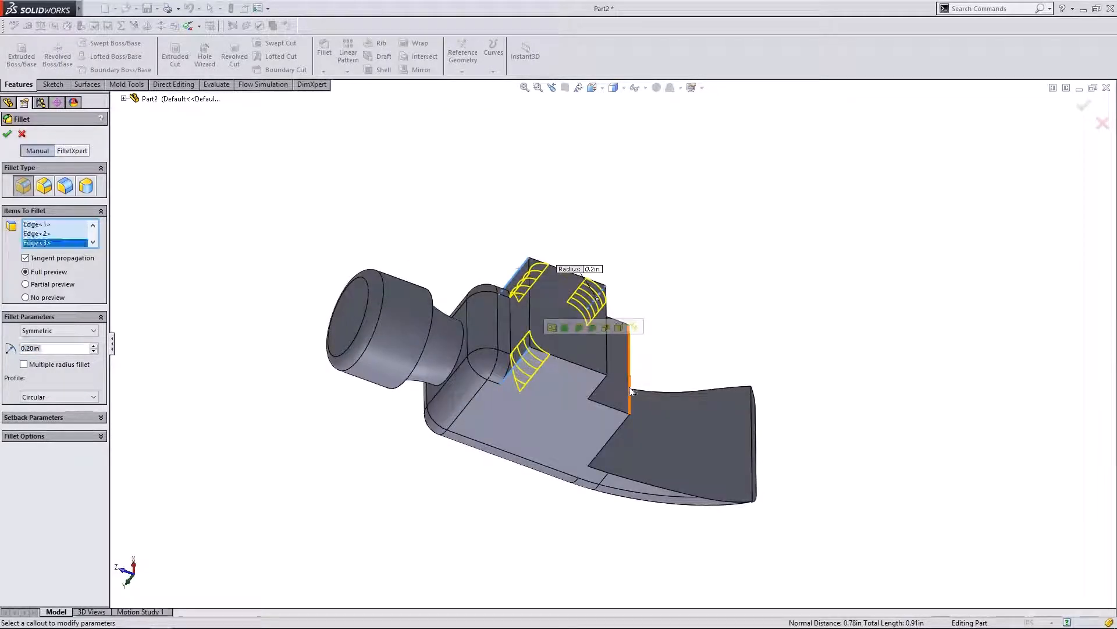
click(595, 381)
middle_drag(634, 254, 583, 406)
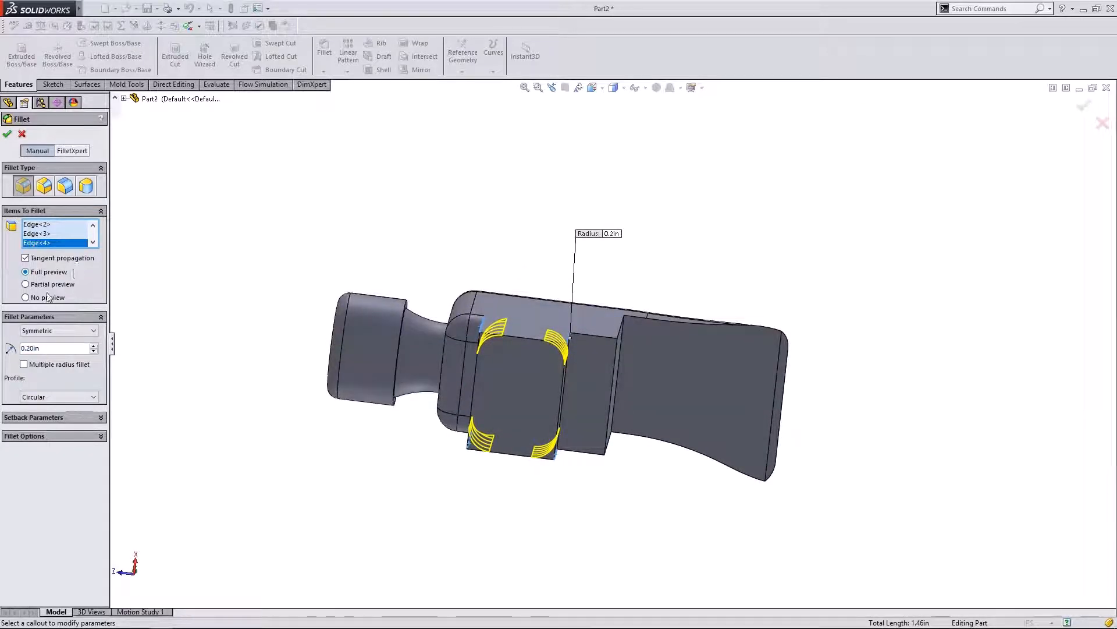
click(93, 347)
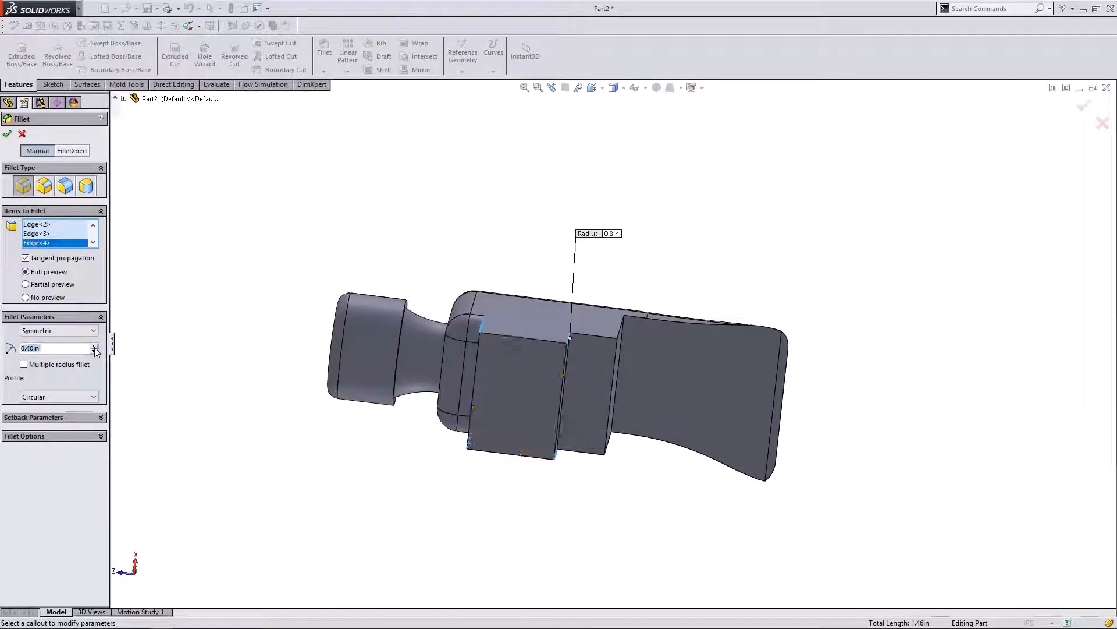
click(93, 347)
click(93, 350)
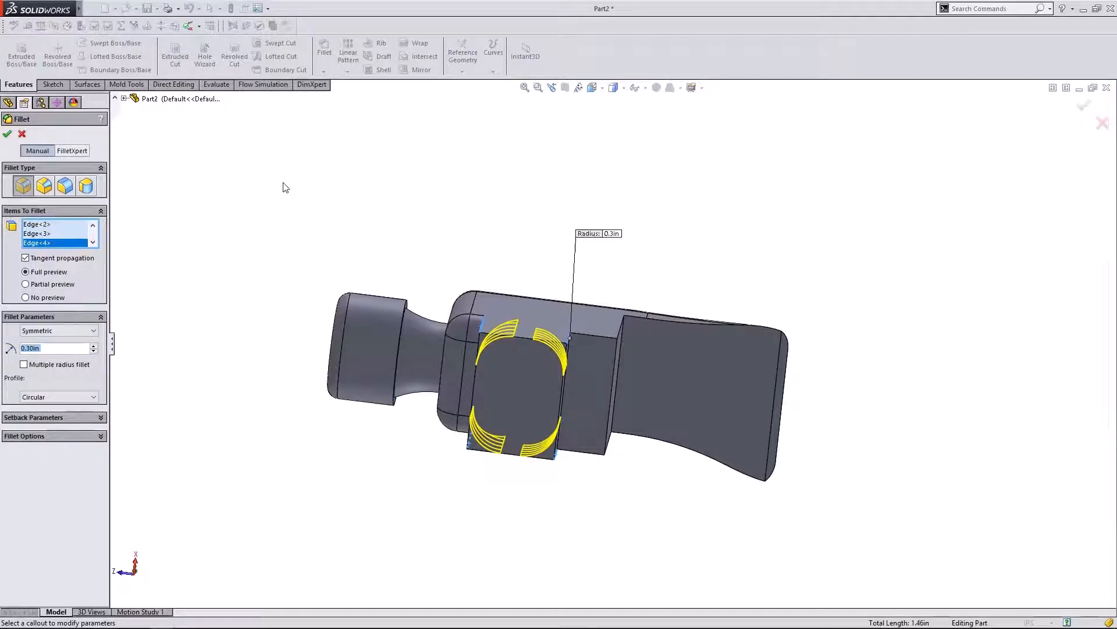
middle_drag(285, 187, 308, 269)
click(7, 133)
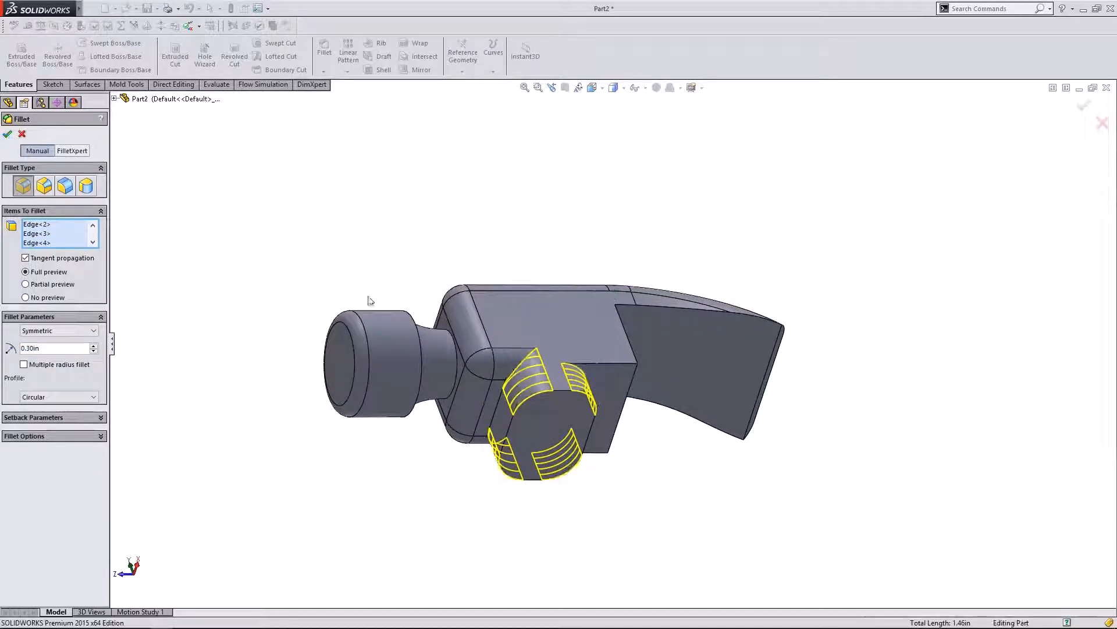
click(31, 306)
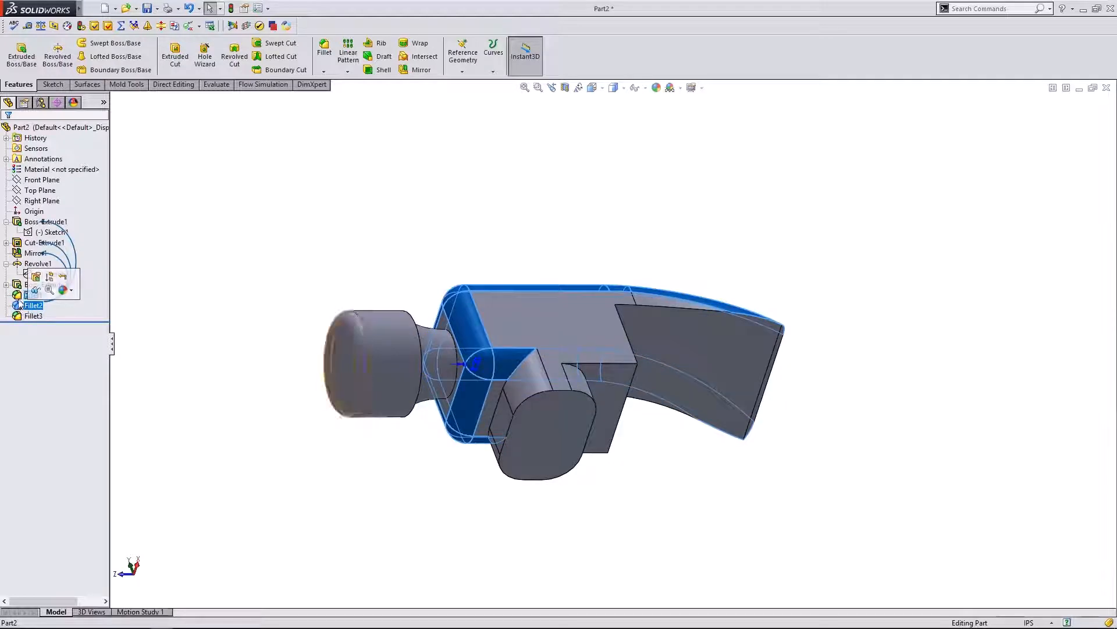
- Highlight Fillet1 on the hammer and switch to the standard Right view
click(34, 295)
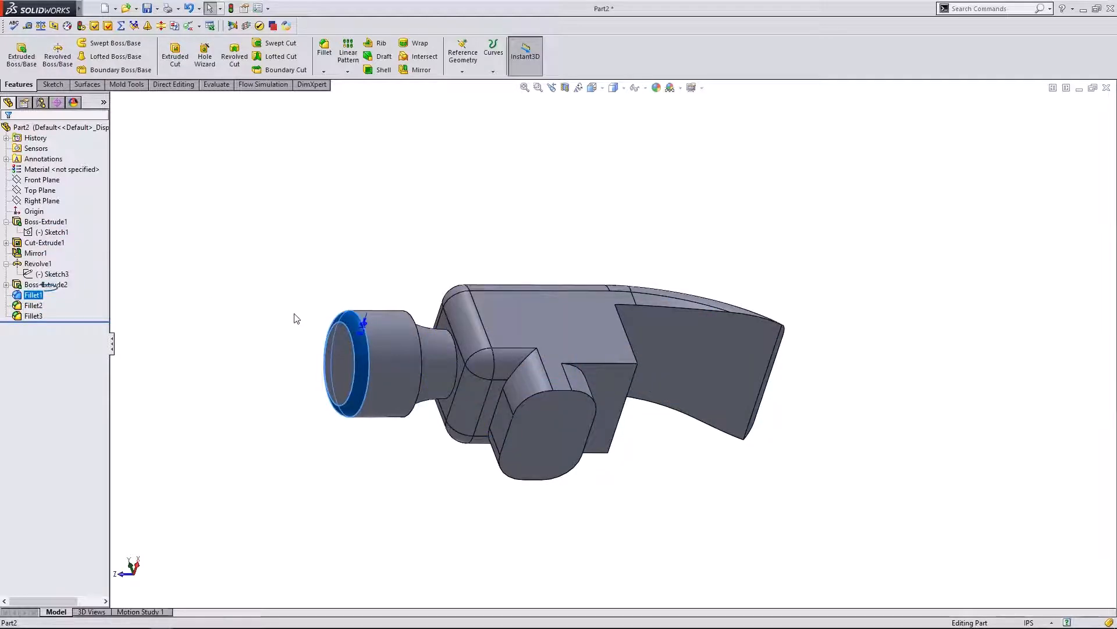
click(553, 218)
middle_drag(553, 217, 389, 429)
click(129, 575)
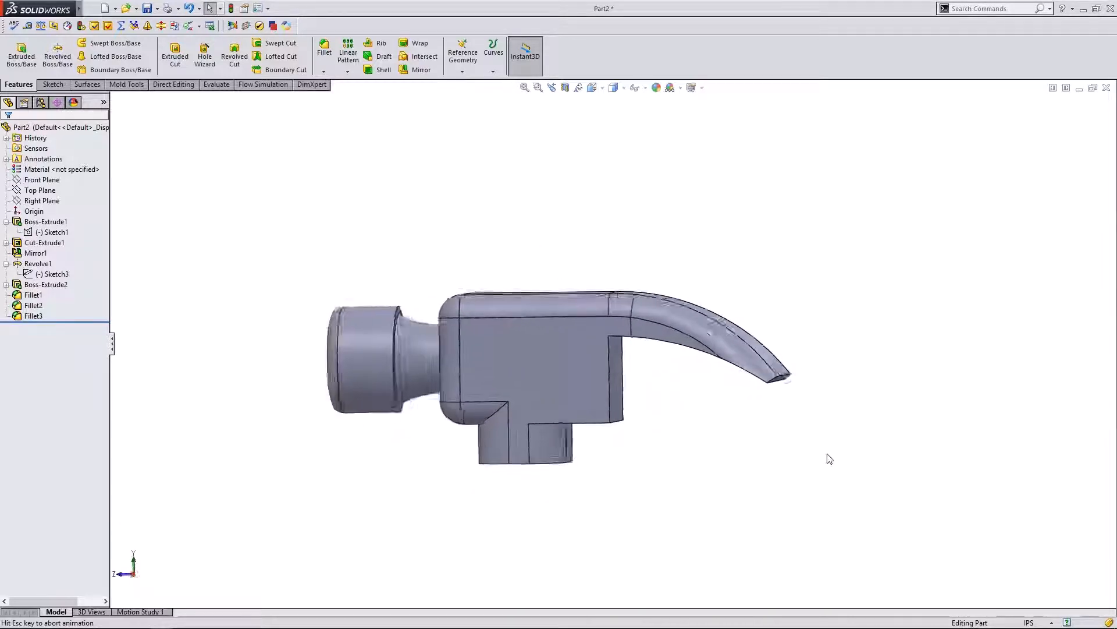
- Check the Sketch1 and Fillet2 highlights, then open Fillet1 for editing
click(51, 233)
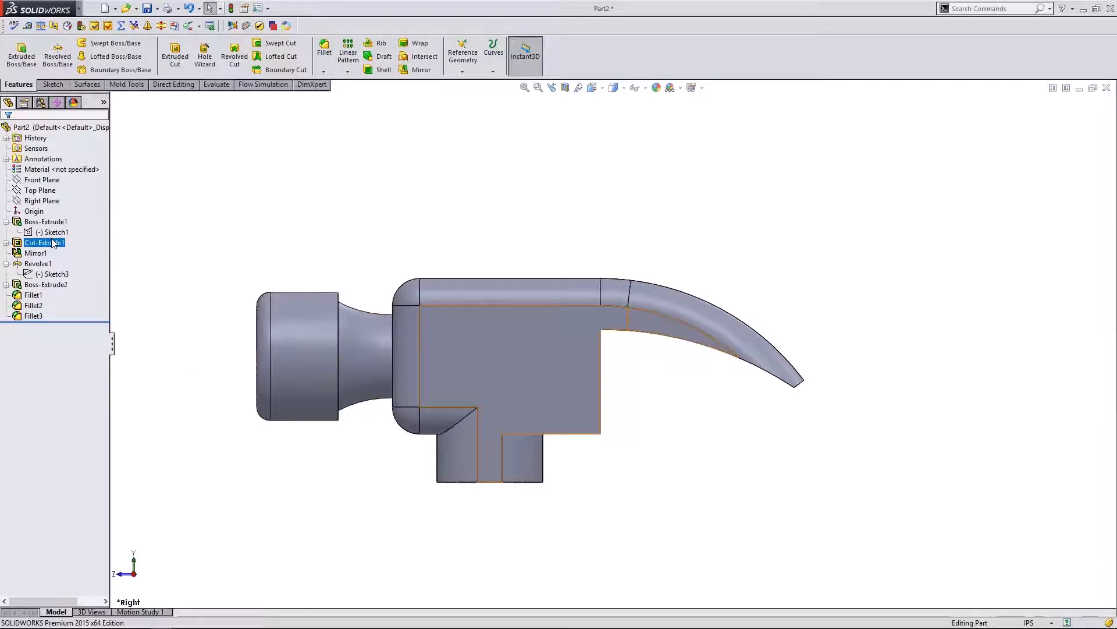
click(491, 227)
mouse_move(491, 227)
middle_down()
mouse_move(581, 190)
mouse_move(685, 183)
mouse_move(669, 354)
mouse_move(671, 197)
mouse_move(588, 145)
mouse_move(559, 99)
mouse_move(559, 147)
middle_up()
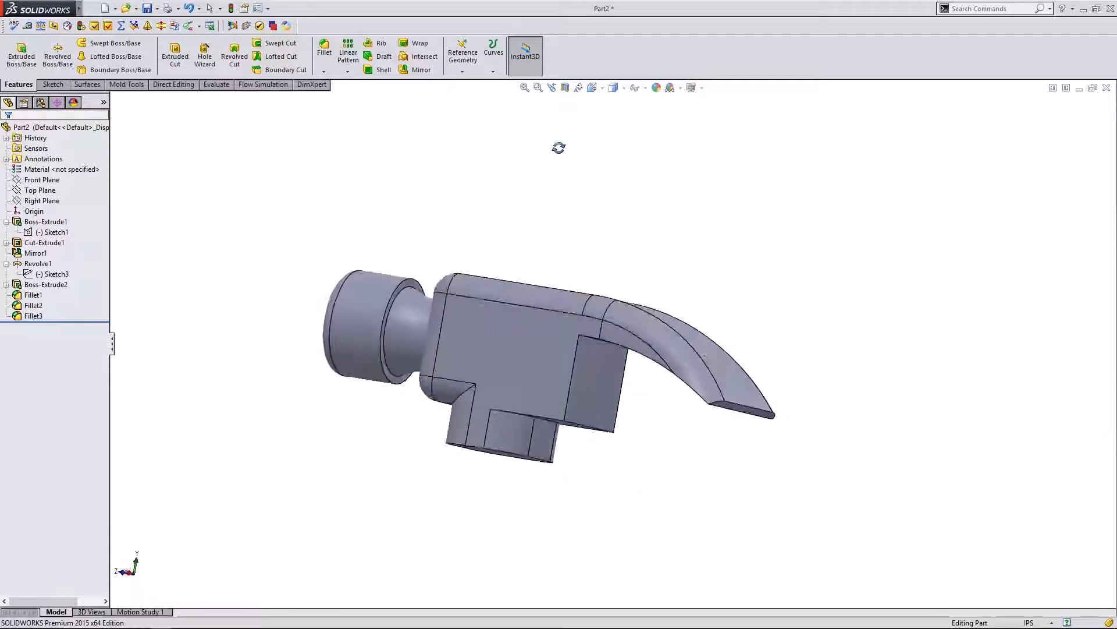
click(27, 305)
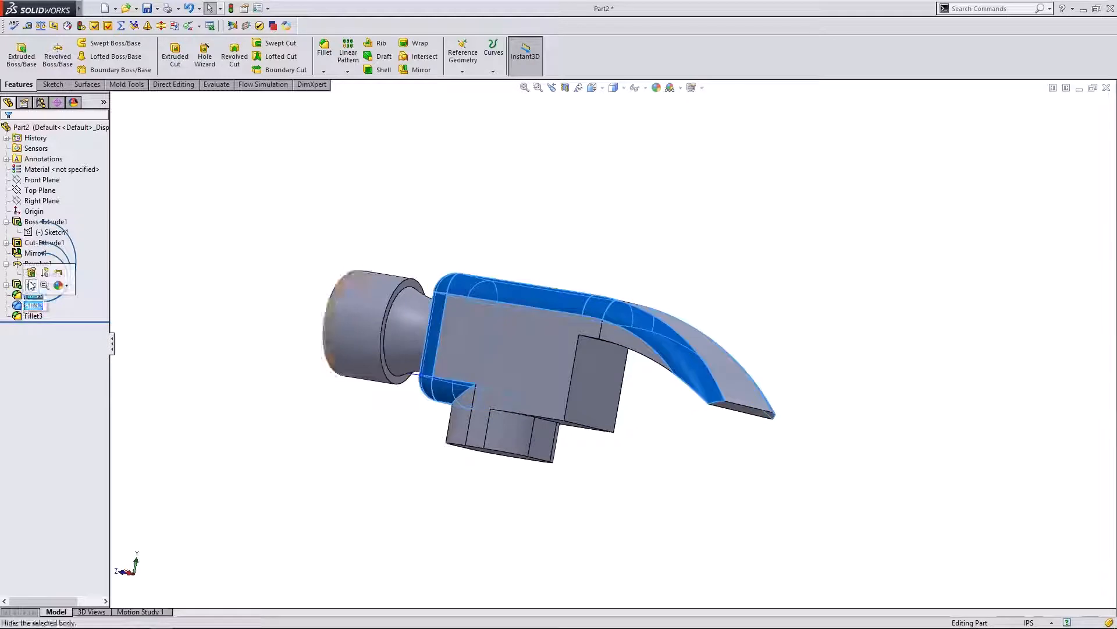
click(22, 295)
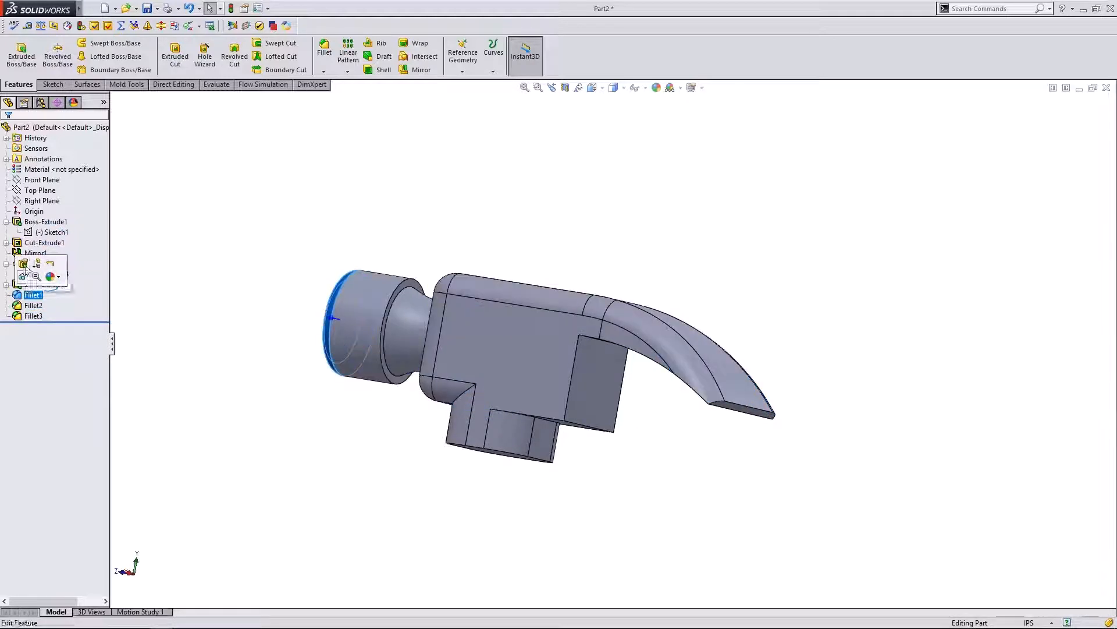
click(24, 265)
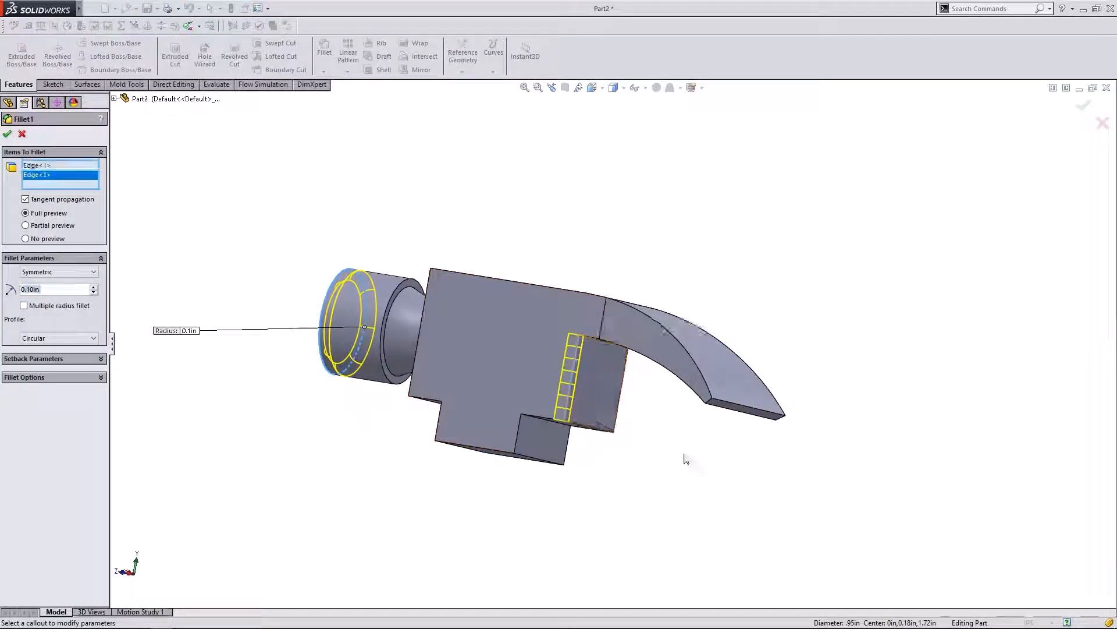
- Add the three inner claw edges to Fillet1 and apply it
middle_drag(685, 459, 670, 344)
click(630, 357)
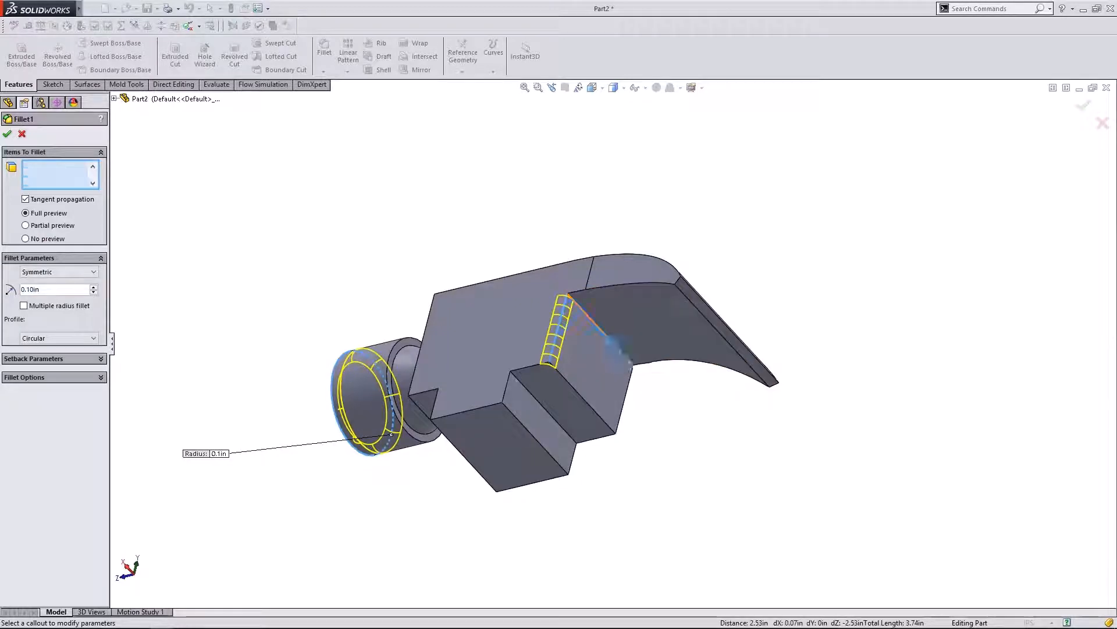
click(630, 388)
click(589, 406)
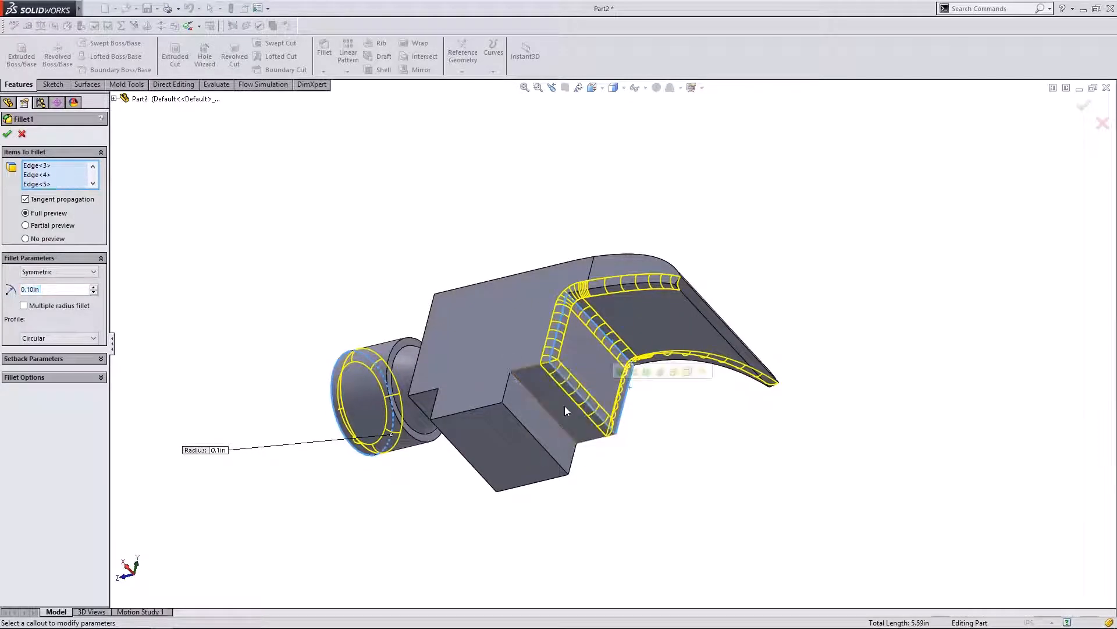
click(8, 134)
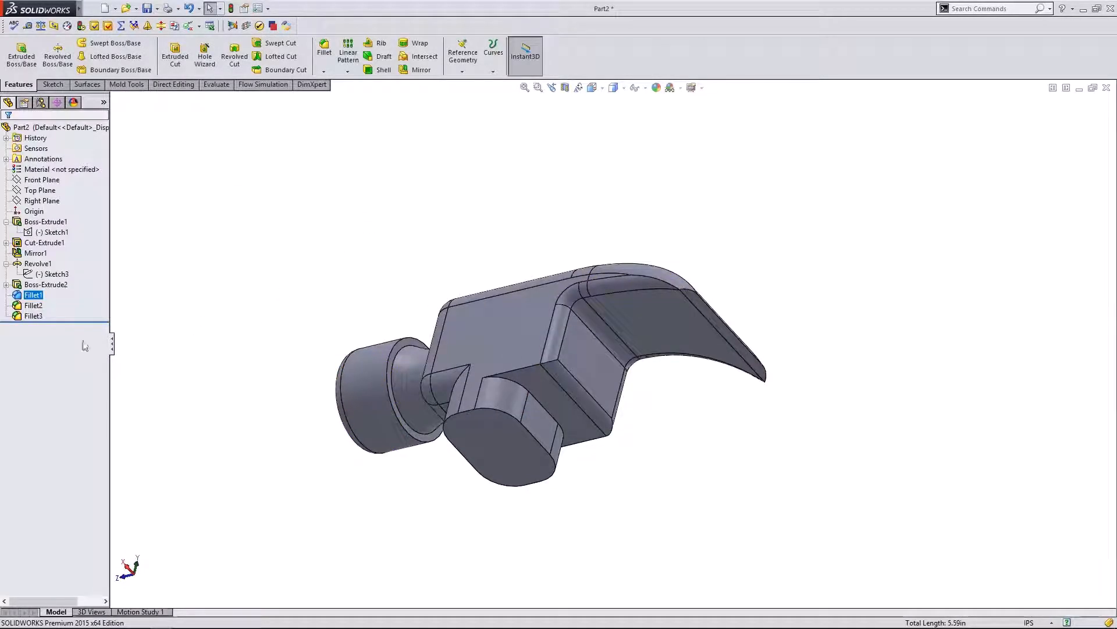
- Add two neck edges to Fillet3, apply it, and return to the Right view
right_click(34, 315)
click(41, 285)
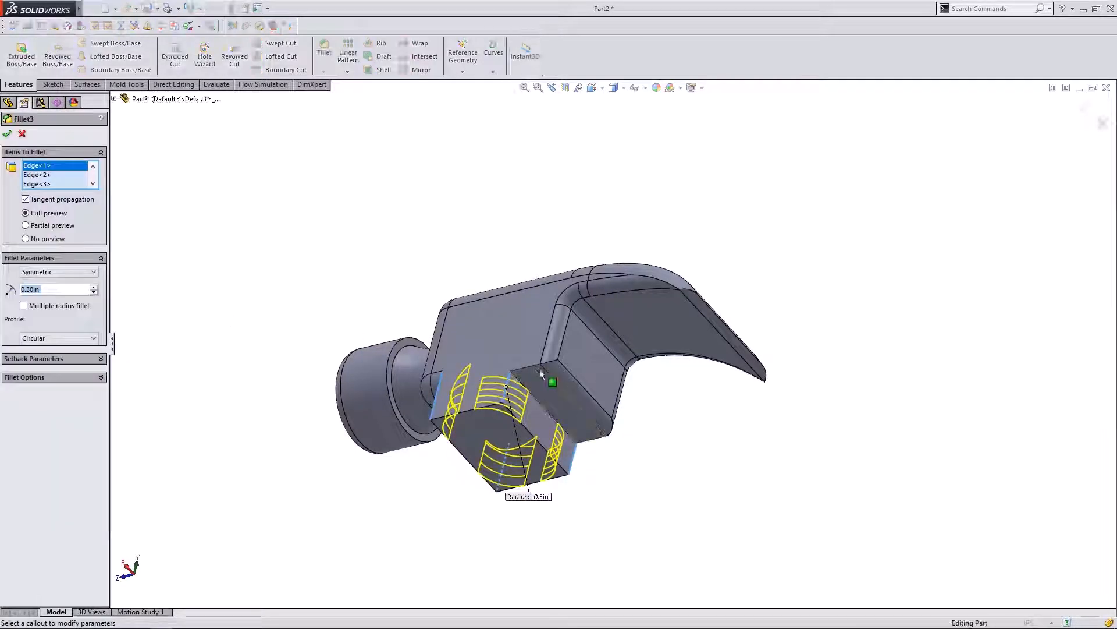
click(542, 374)
click(594, 445)
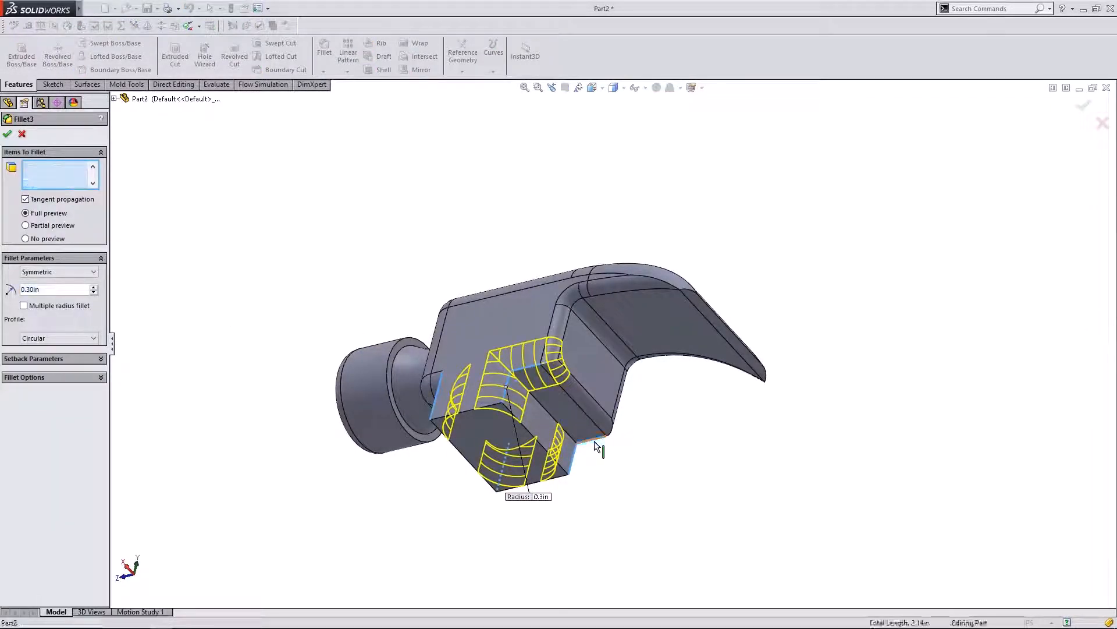
click(7, 133)
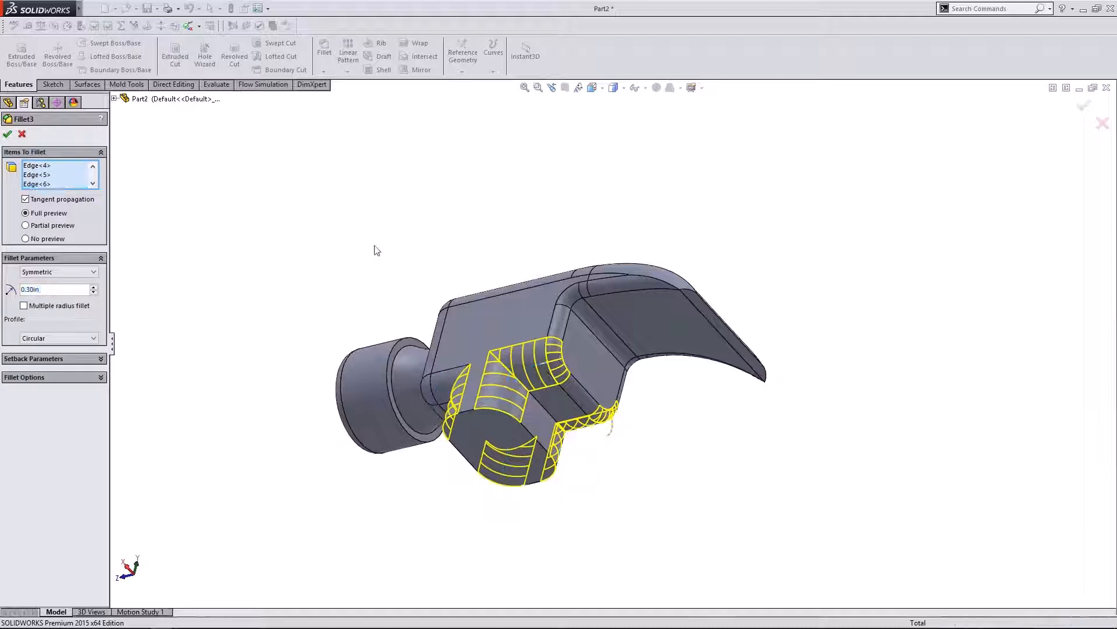
middle_drag(407, 202, 411, 407)
click(134, 577)
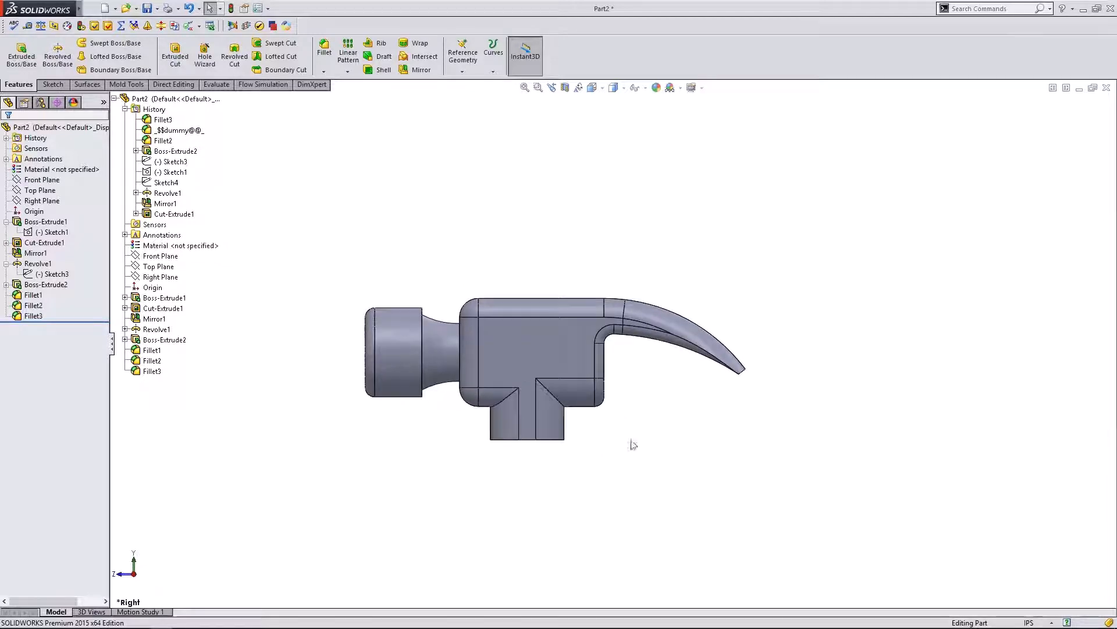
- Show Sketch1's dimensions (1.53 wide, 1.15 tall, .39 and .38) in the Right view
middle_drag(631, 444, 628, 355)
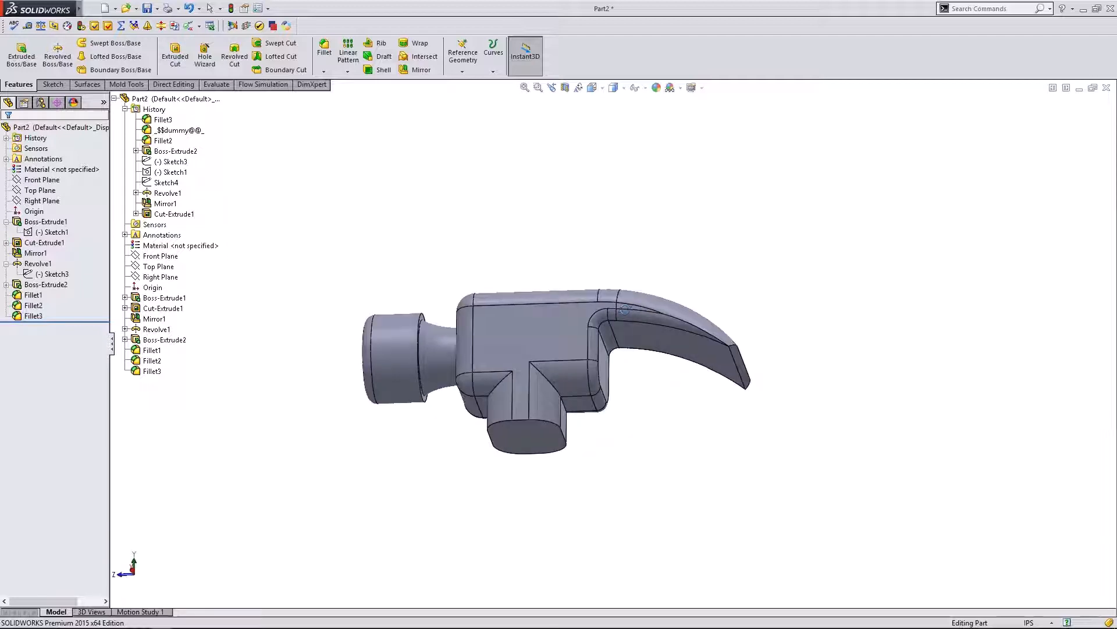
click(133, 574)
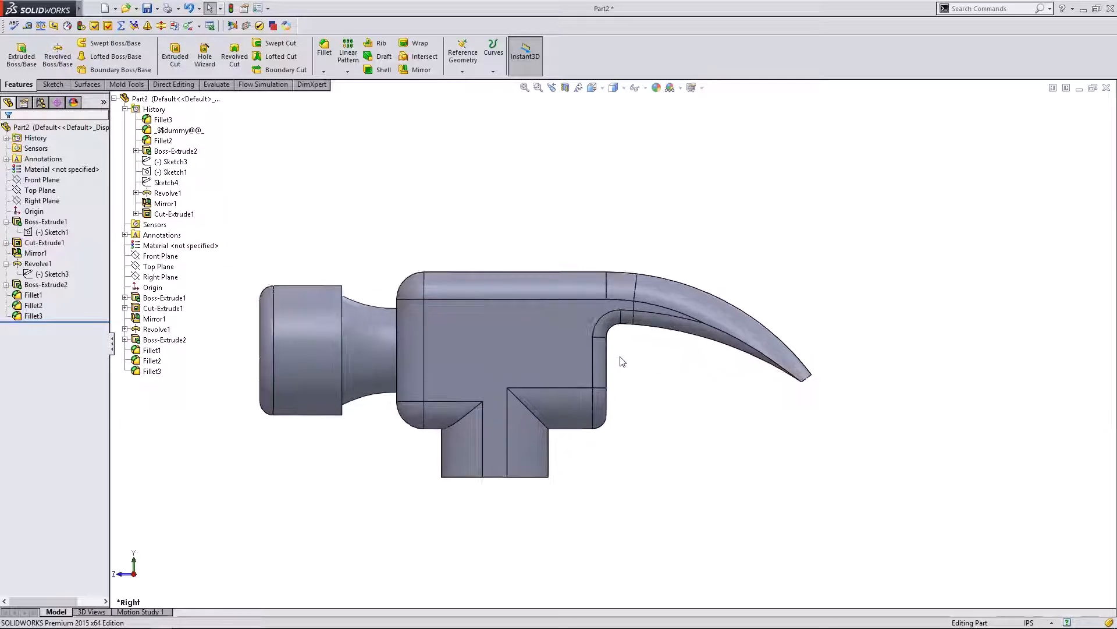
click(42, 222)
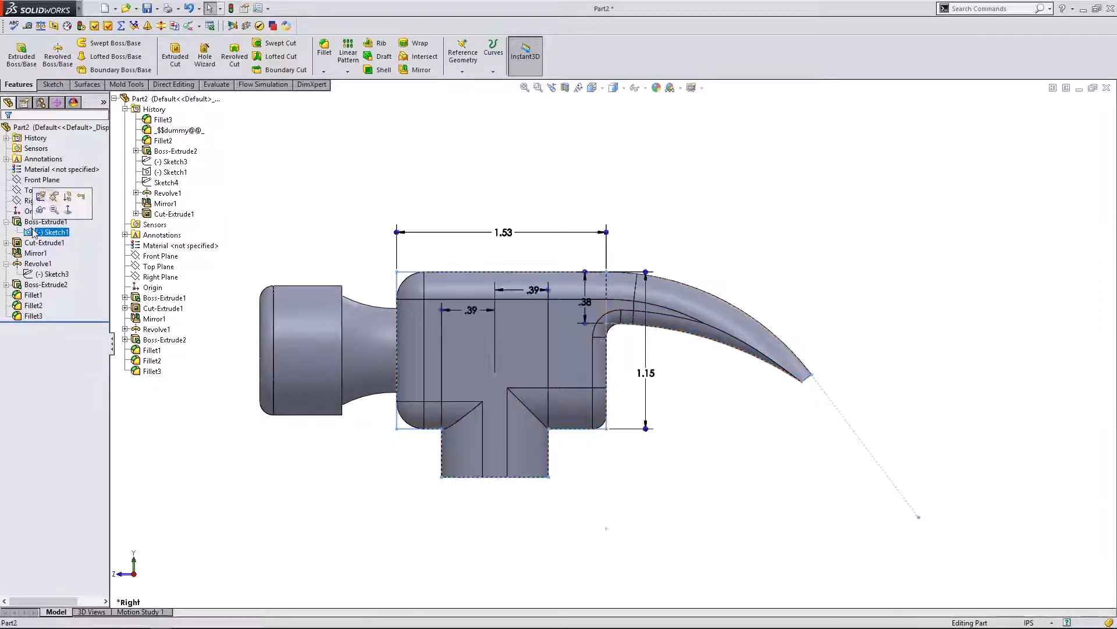
- Open Sketch1 for editing and drag the claw tip end point outward and upward
click(41, 197)
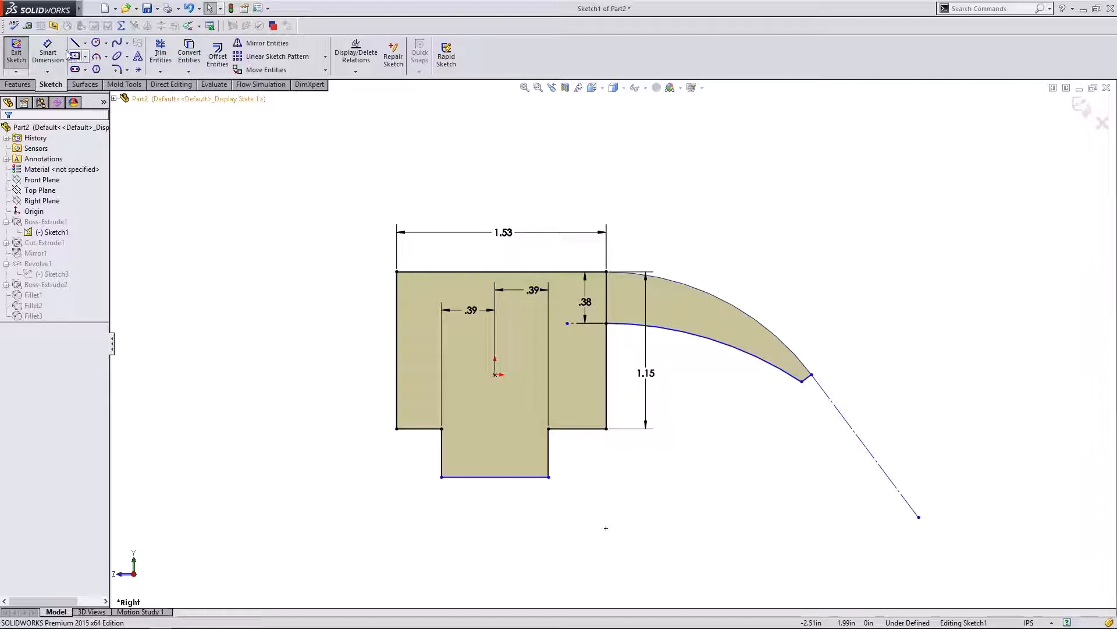
mouse_move(801, 387)
mouse_down()
mouse_move(793, 396)
mouse_move(780, 381)
mouse_move(805, 382)
mouse_up()
click(840, 351)
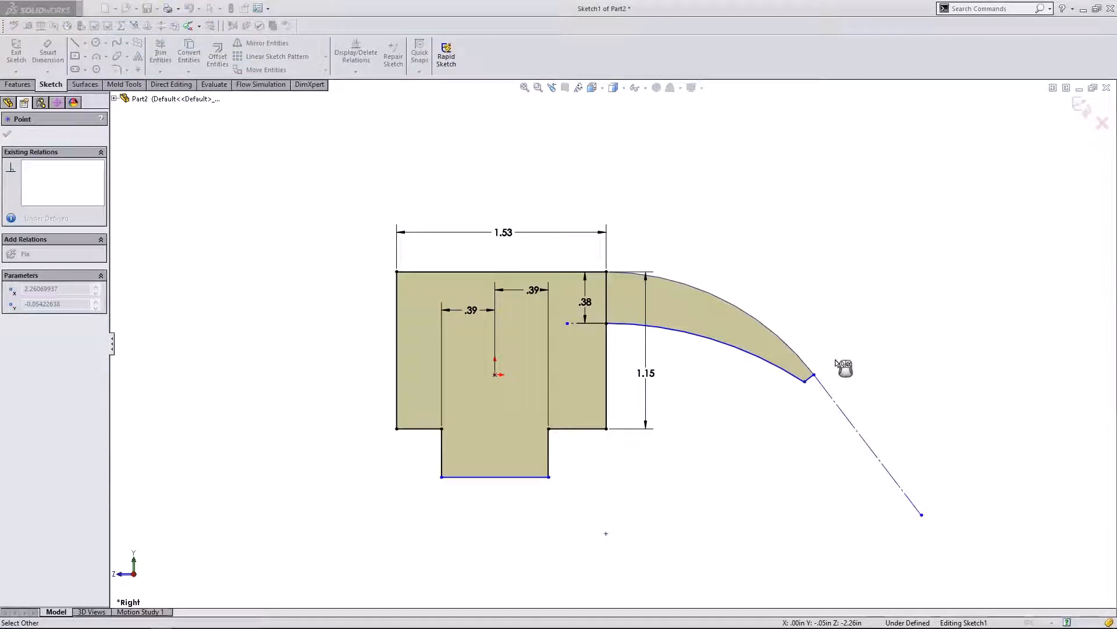
click(815, 376)
click(835, 378)
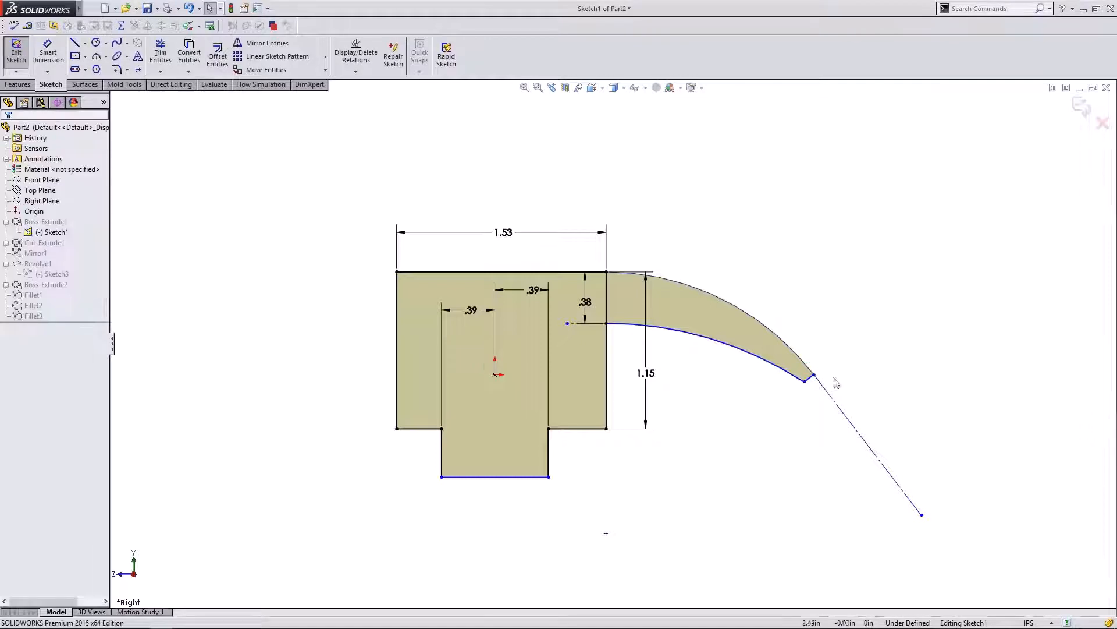
mouse_move(816, 375)
mouse_down()
mouse_move(825, 350)
mouse_move(815, 369)
mouse_up()
click(844, 350)
click(820, 374)
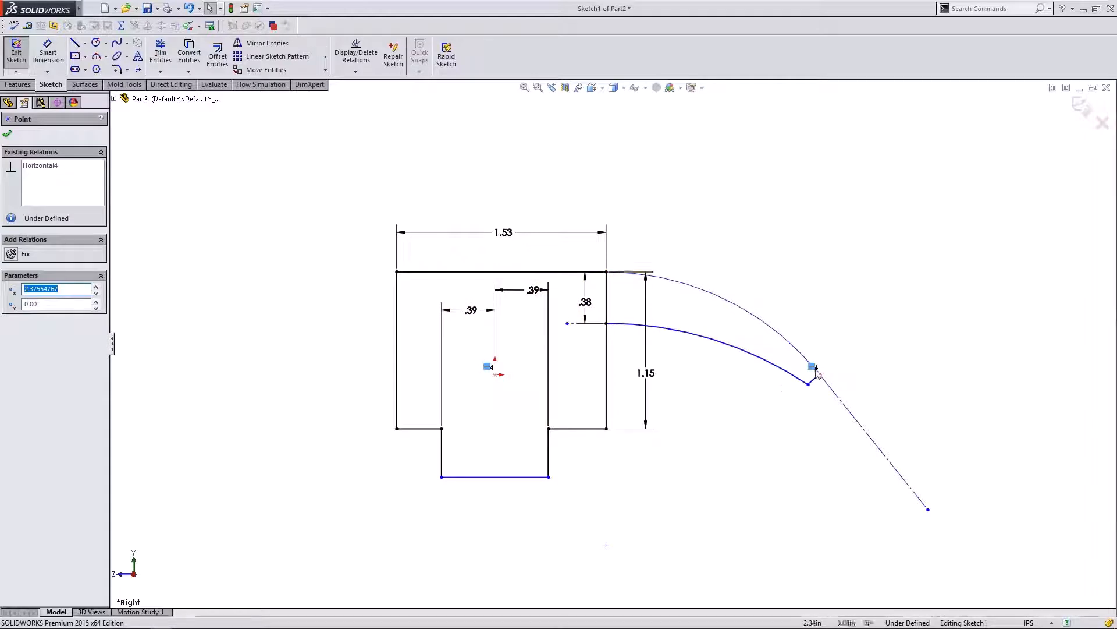
click(836, 334)
mouse_move(821, 375)
mouse_down()
mouse_move(829, 350)
mouse_move(814, 374)
mouse_move(823, 361)
mouse_move(840, 375)
mouse_move(824, 359)
mouse_up()
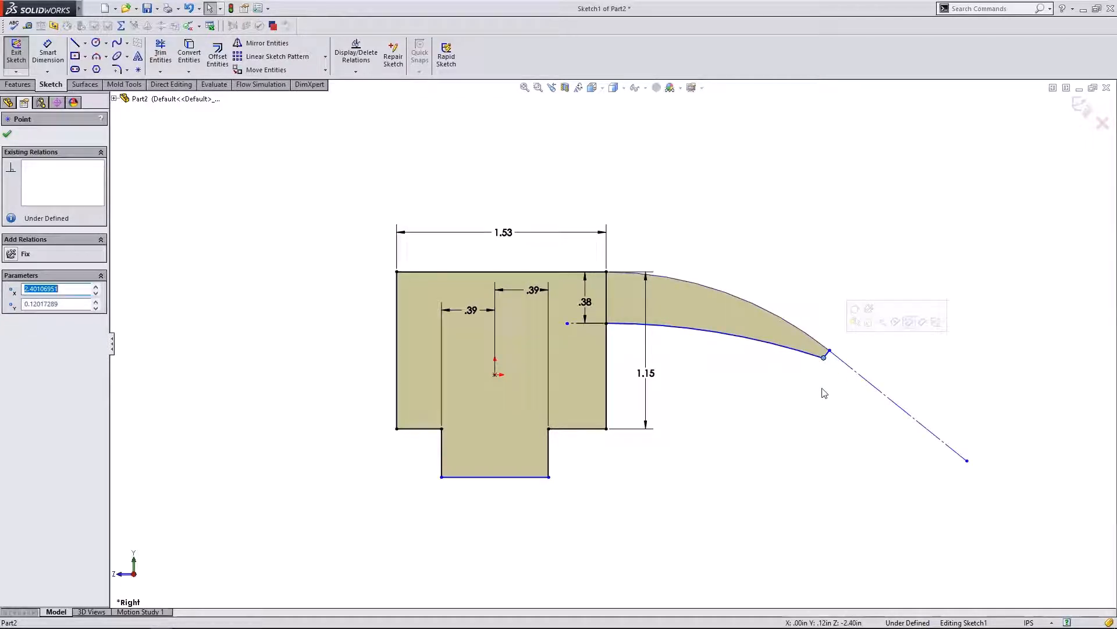
click(823, 392)
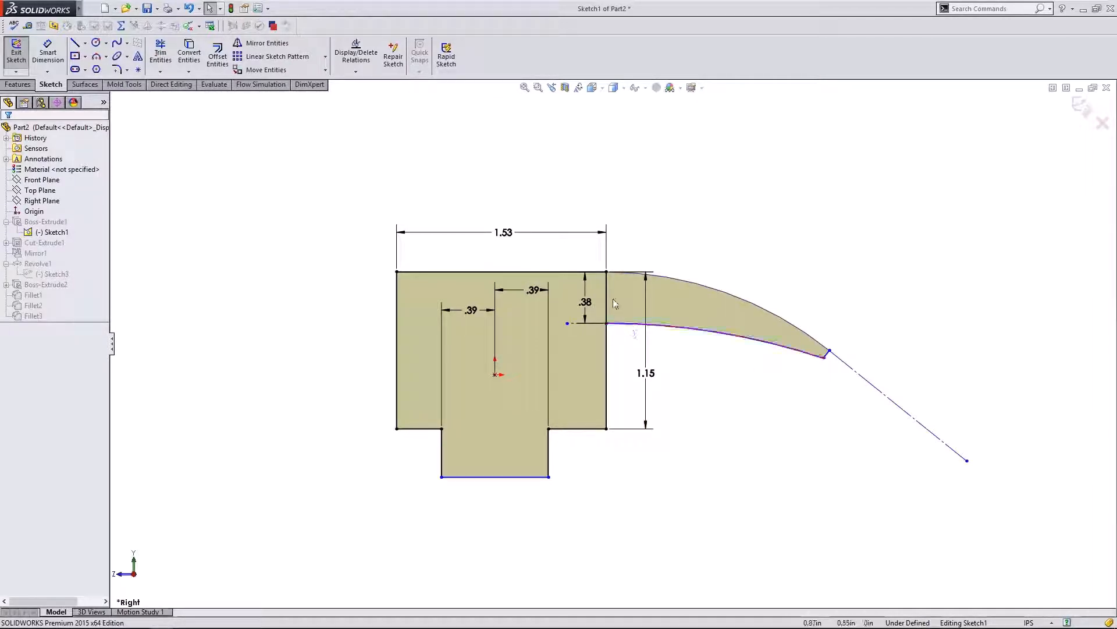
click(585, 315)
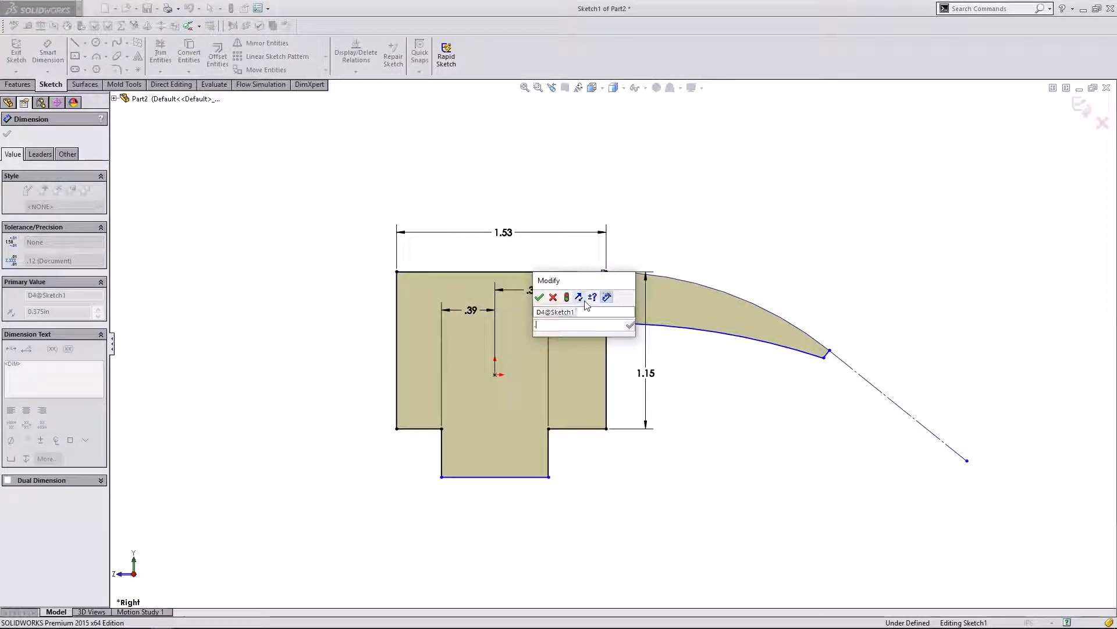
- Change the claw root thickness from .38 to .30 and nudge the claw tip down-left
text(.3)
click(539, 298)
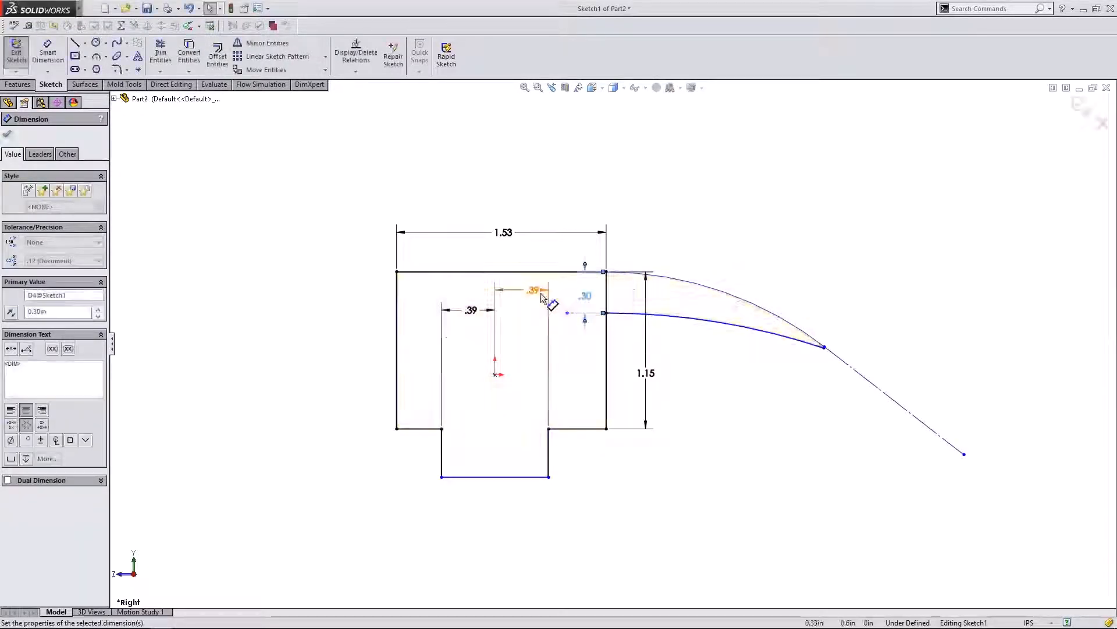
key(Escape)
drag(824, 348, 817, 361)
scroll(827, 349, down, 5)
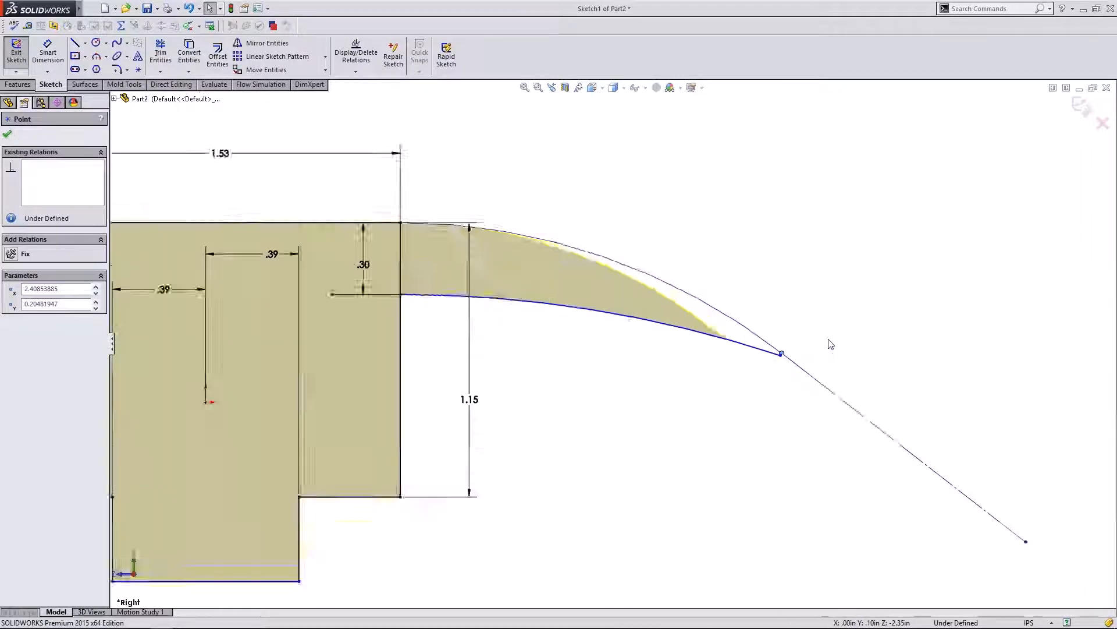
key(Escape)
drag(710, 356, 699, 358)
key(Escape)
scroll(683, 305, up, 2)
scroll(562, 270, down, 3)
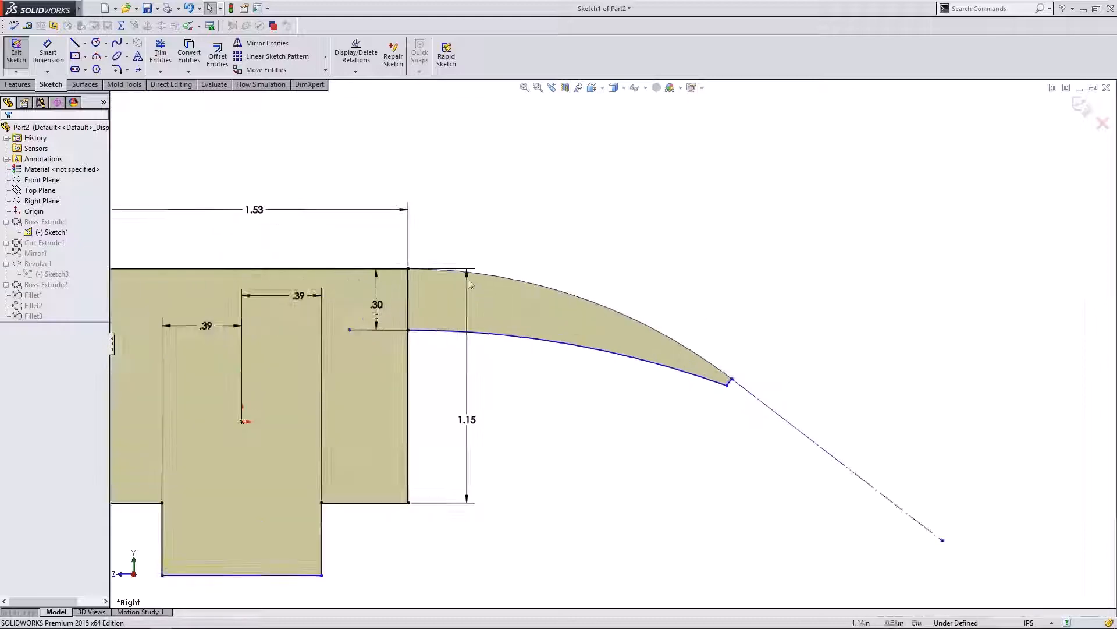
- Dimension the upper claw arc, settling its radius at R3.00
click(48, 52)
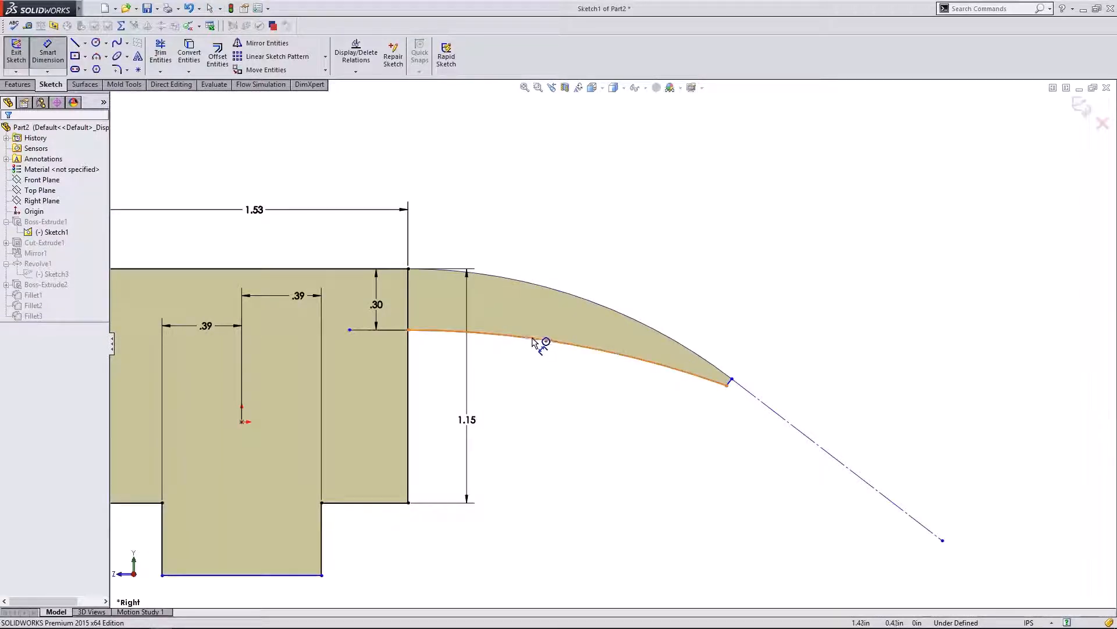
click(557, 292)
click(546, 245)
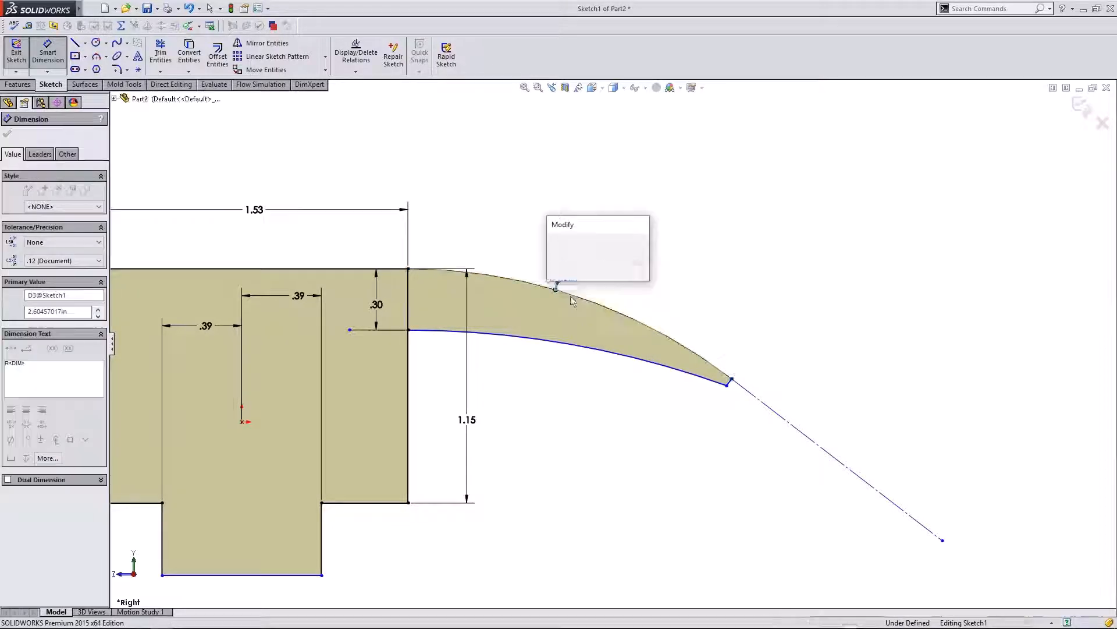
drag(599, 224, 737, 210)
drag(726, 255, 690, 256)
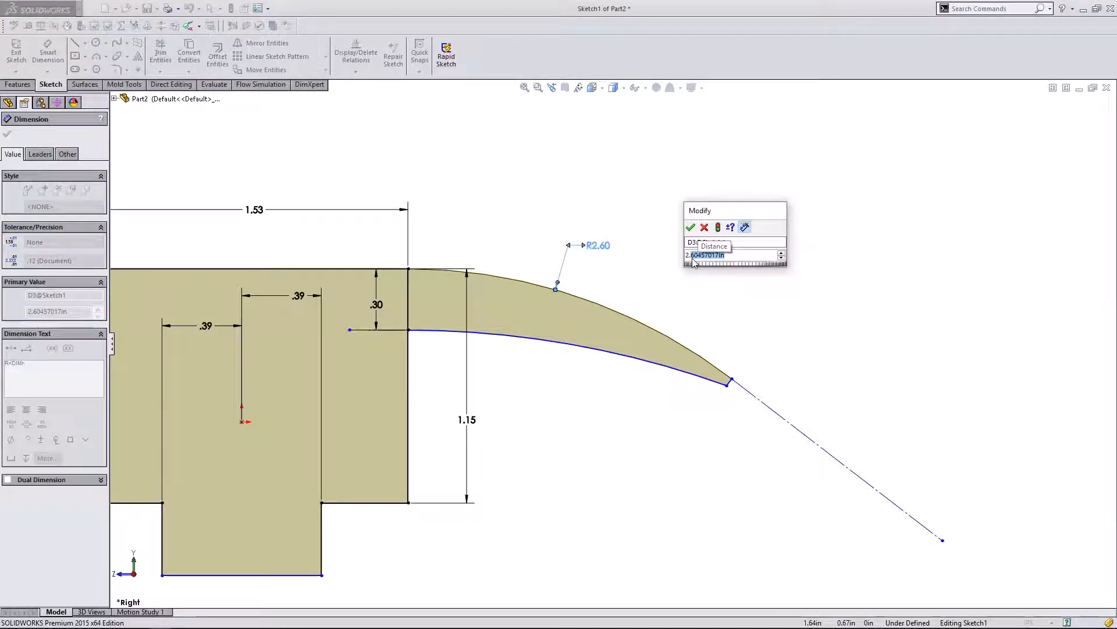
text(7)
click(691, 228)
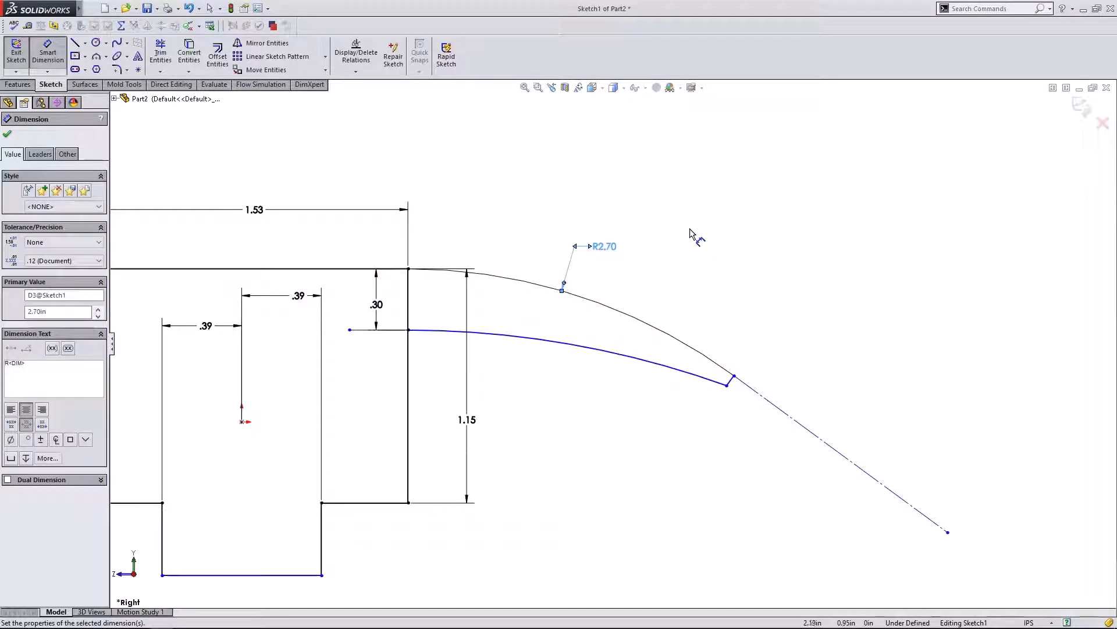
key(Escape)
double_click(604, 246)
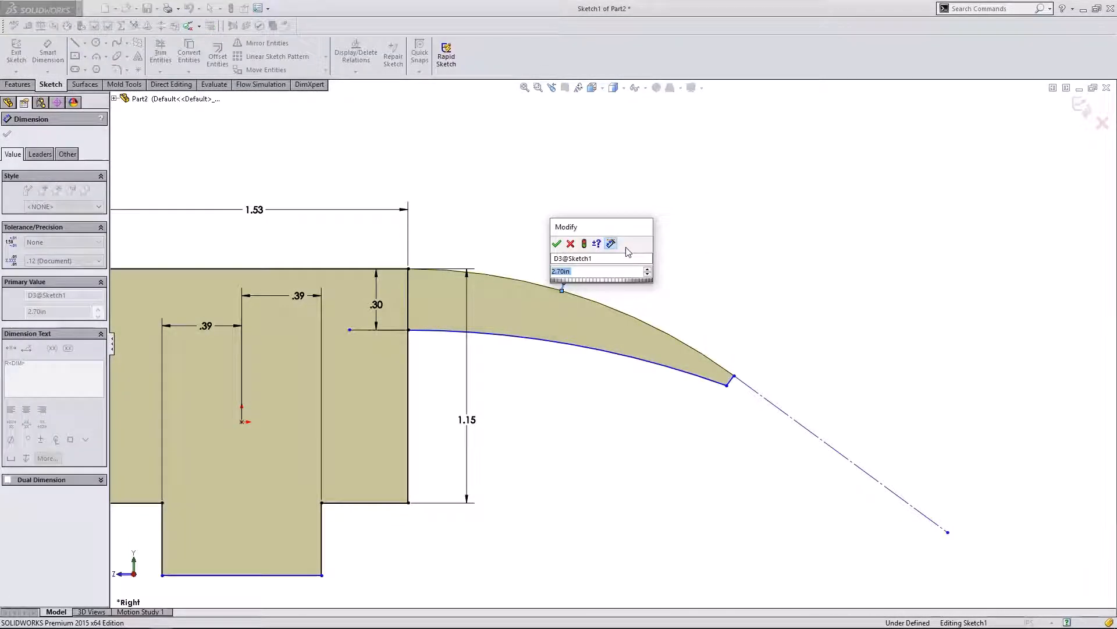
text(3)
click(558, 244)
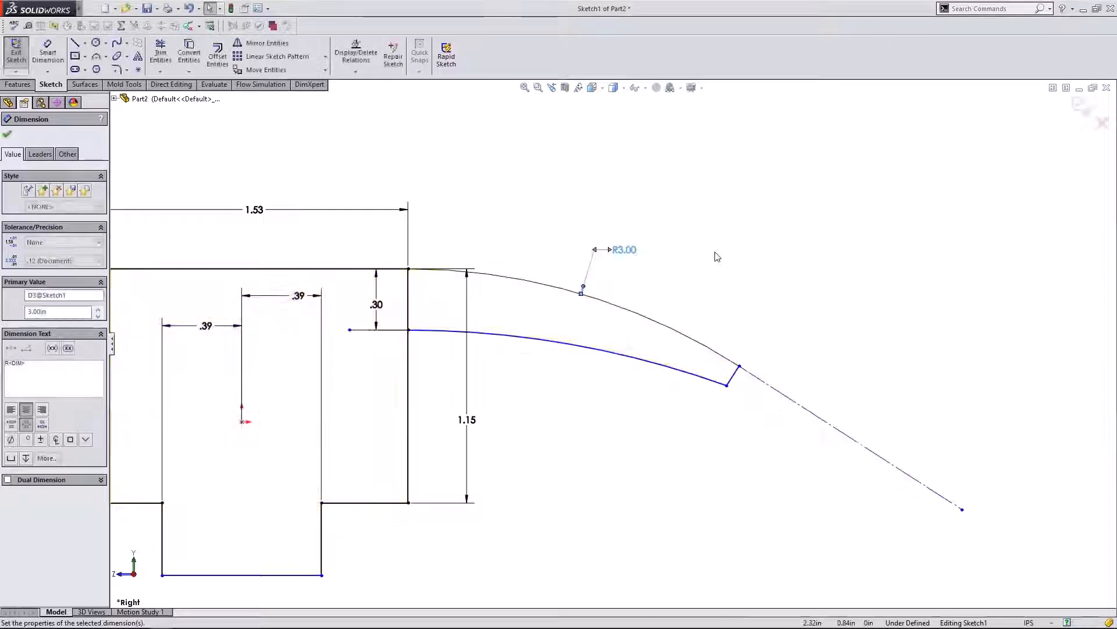
click(706, 283)
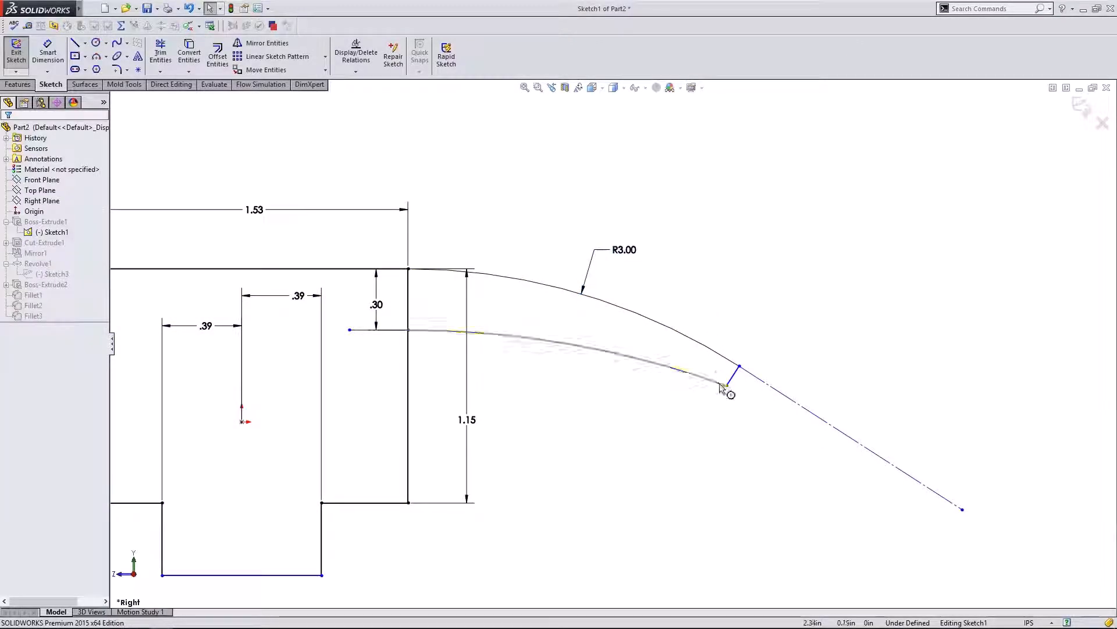
- Dimension the lower claw arc to R5.00 and exit the sketch to rebuild
click(565, 346)
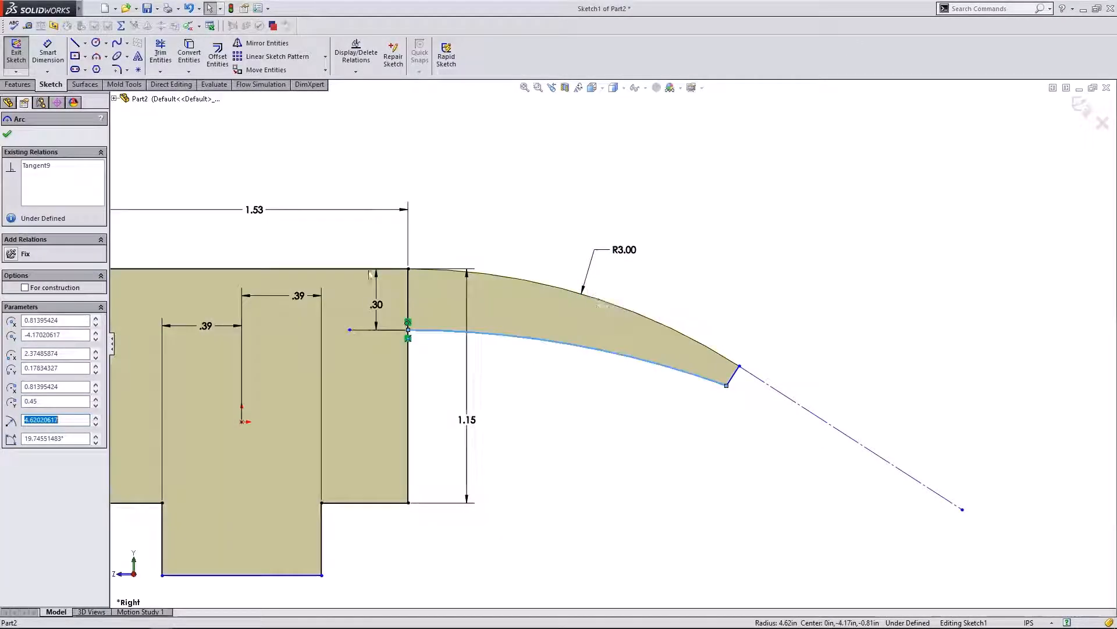
click(58, 58)
click(541, 345)
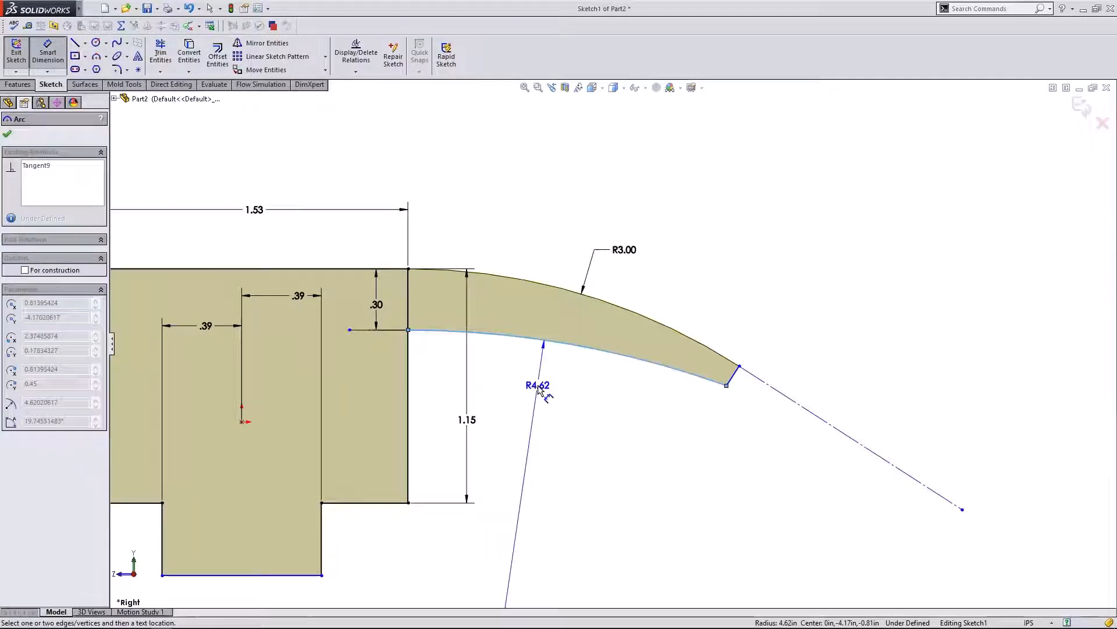
click(542, 389)
text(5)
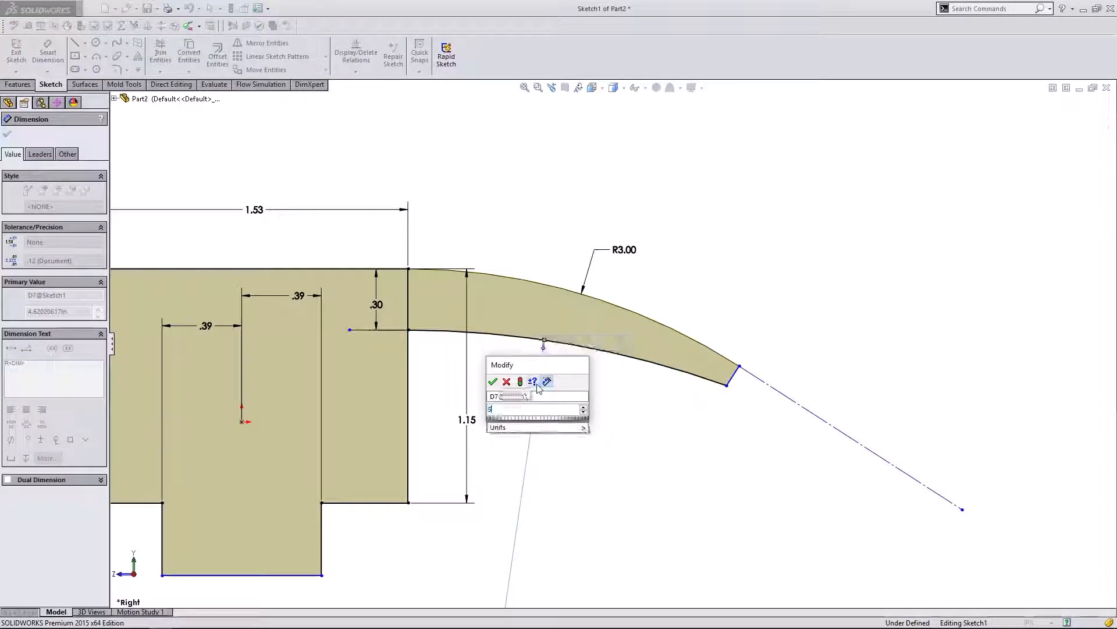
click(492, 382)
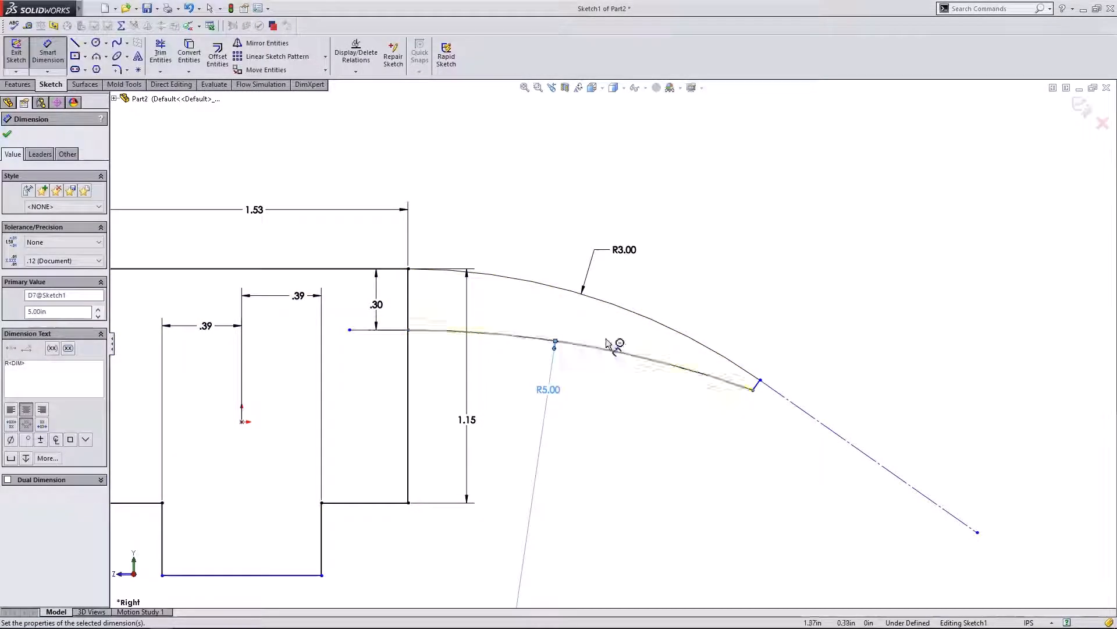
key(Escape)
scroll(669, 326, up, 4)
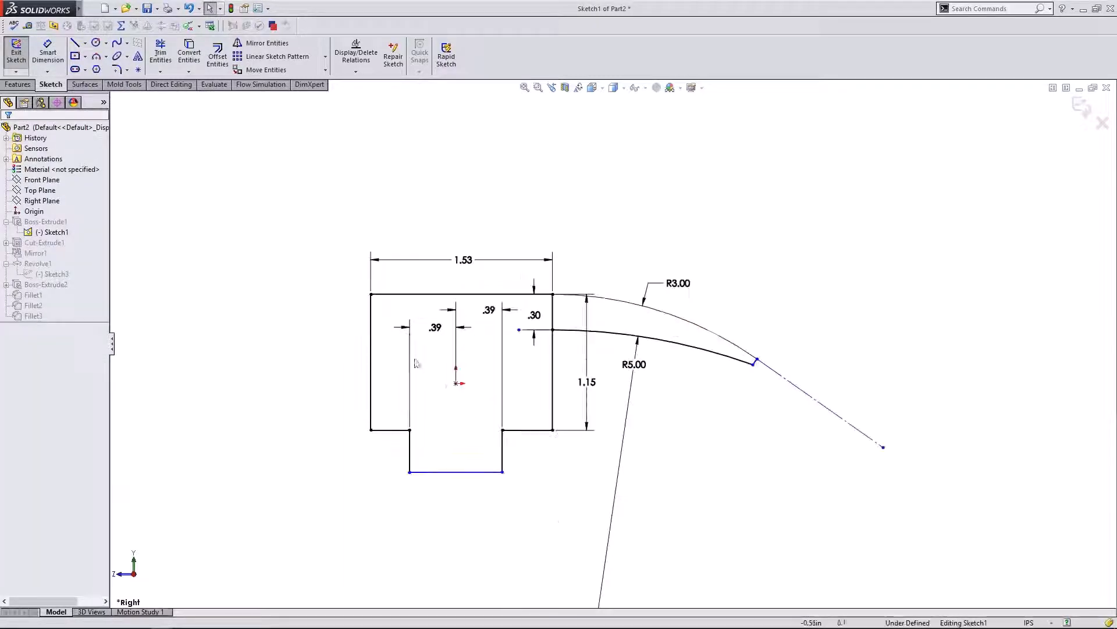
click(1082, 107)
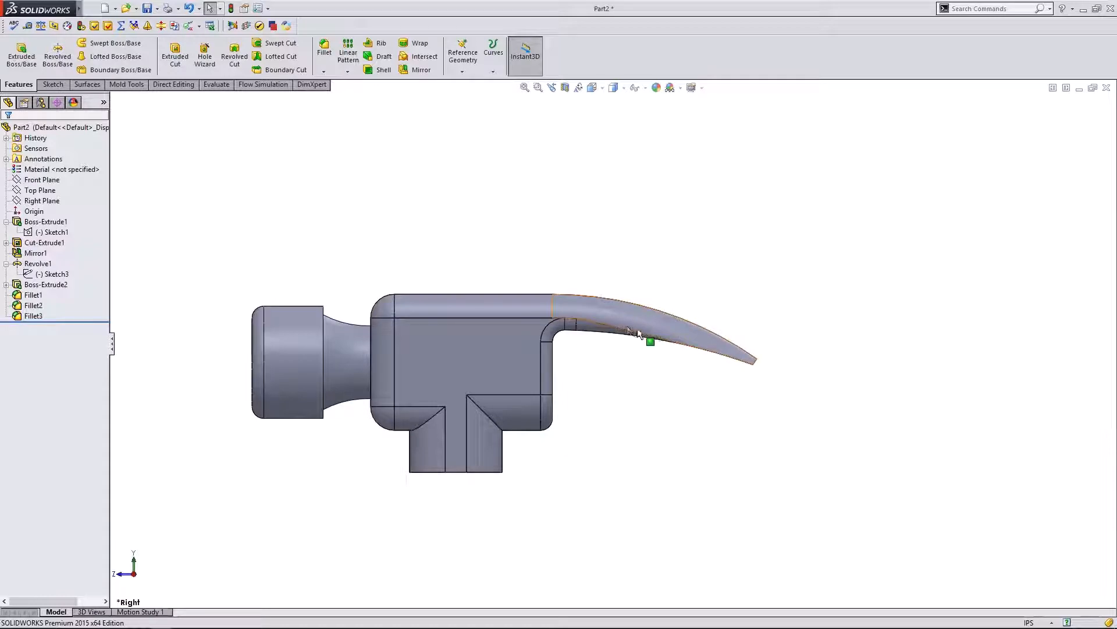
- Return to the Right view and reopen Sketch1 for editing
middle_drag(632, 268, 559, 268)
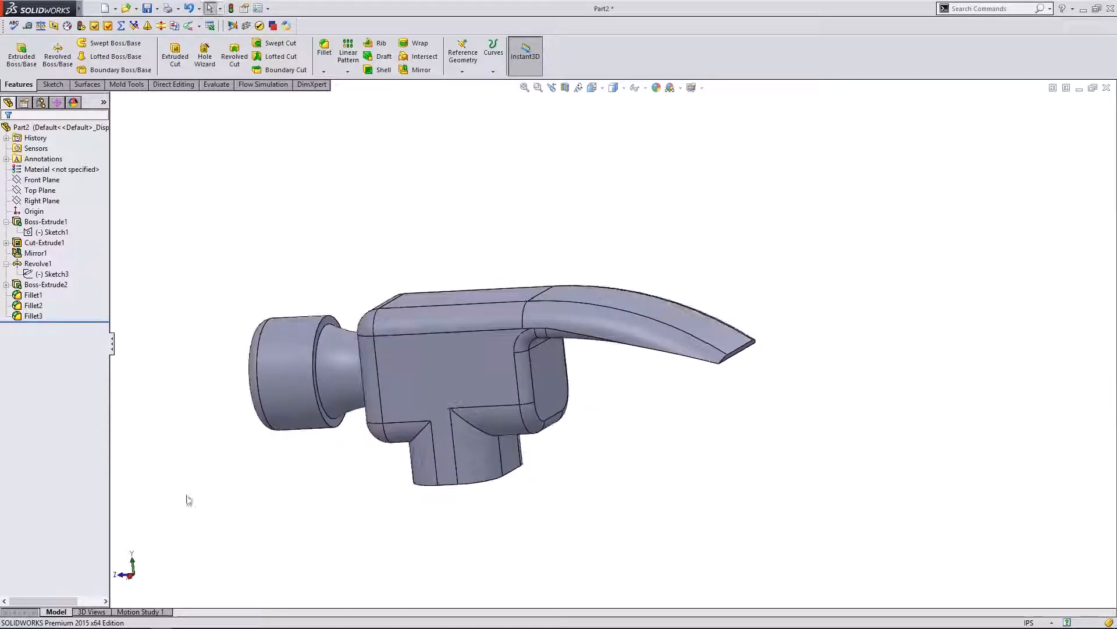
click(134, 581)
double_click(29, 274)
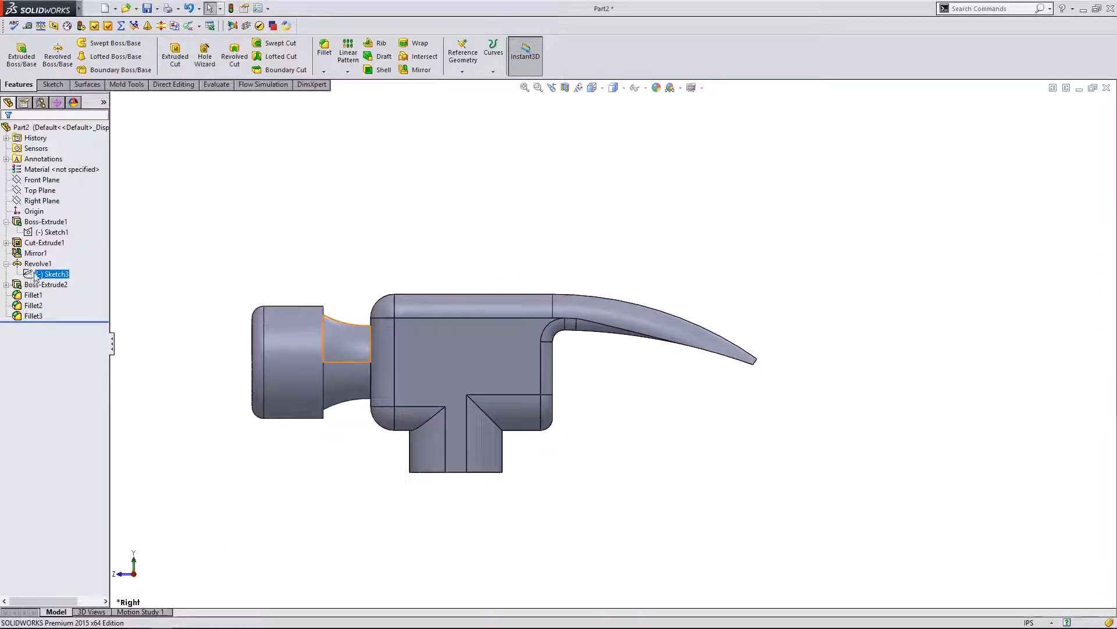
click(53, 231)
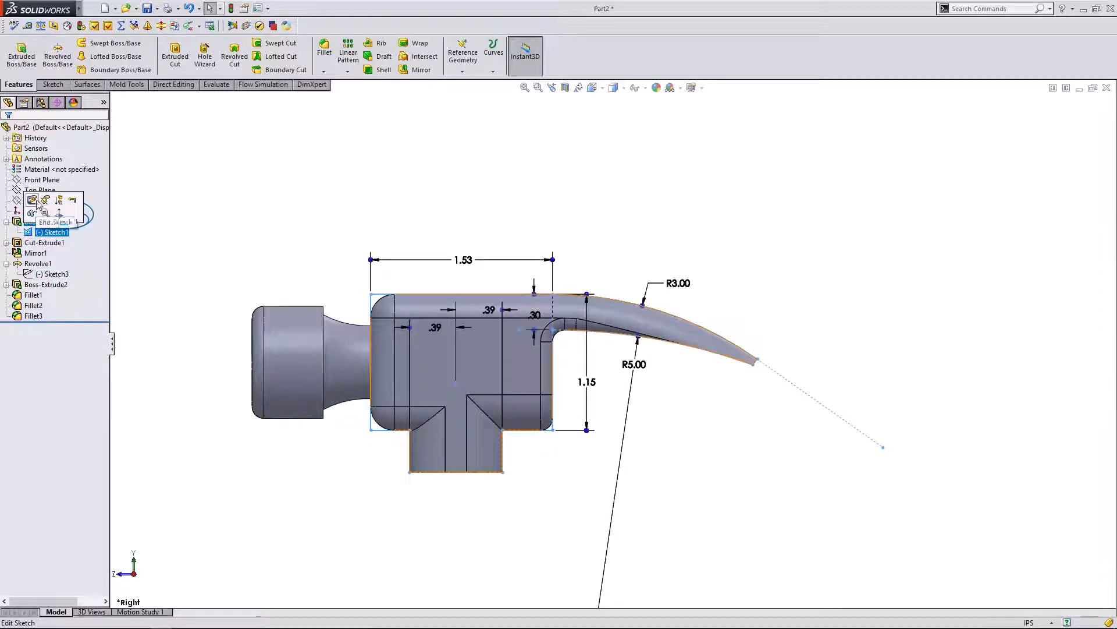
click(36, 202)
- Slide the claw tip end point back along the outer arc
scroll(755, 370, down, 5)
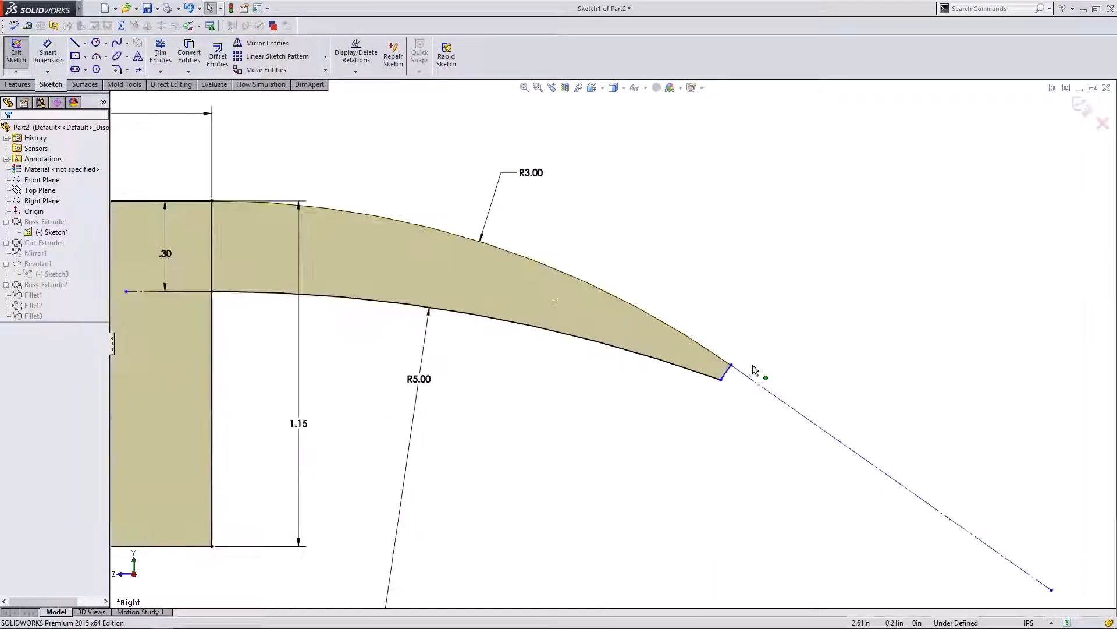
click(728, 375)
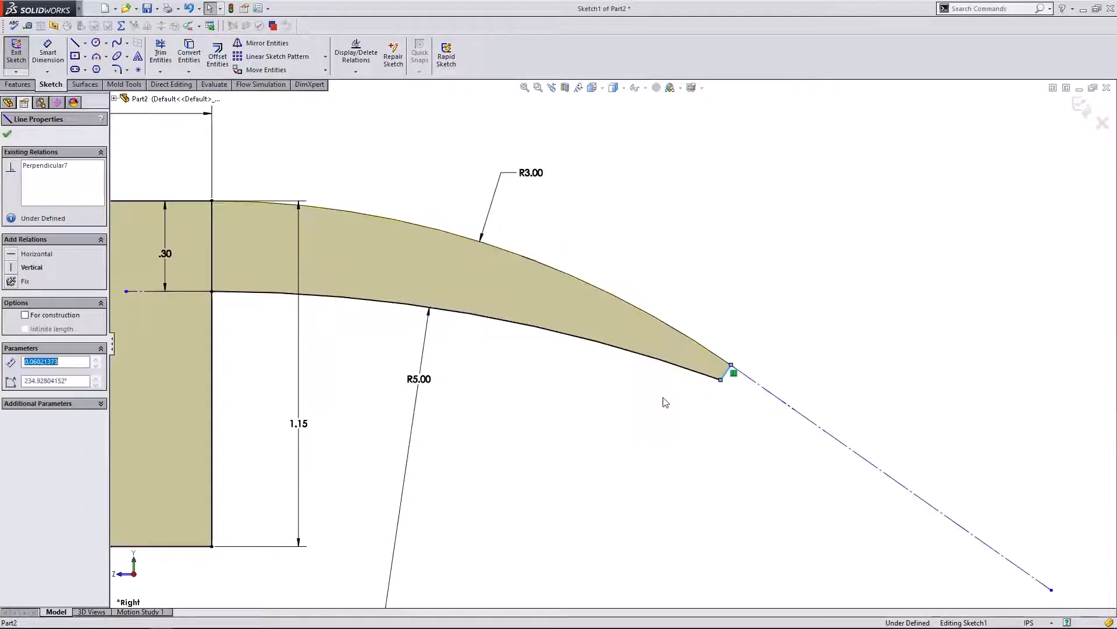
click(664, 304)
scroll(538, 317, up, 2)
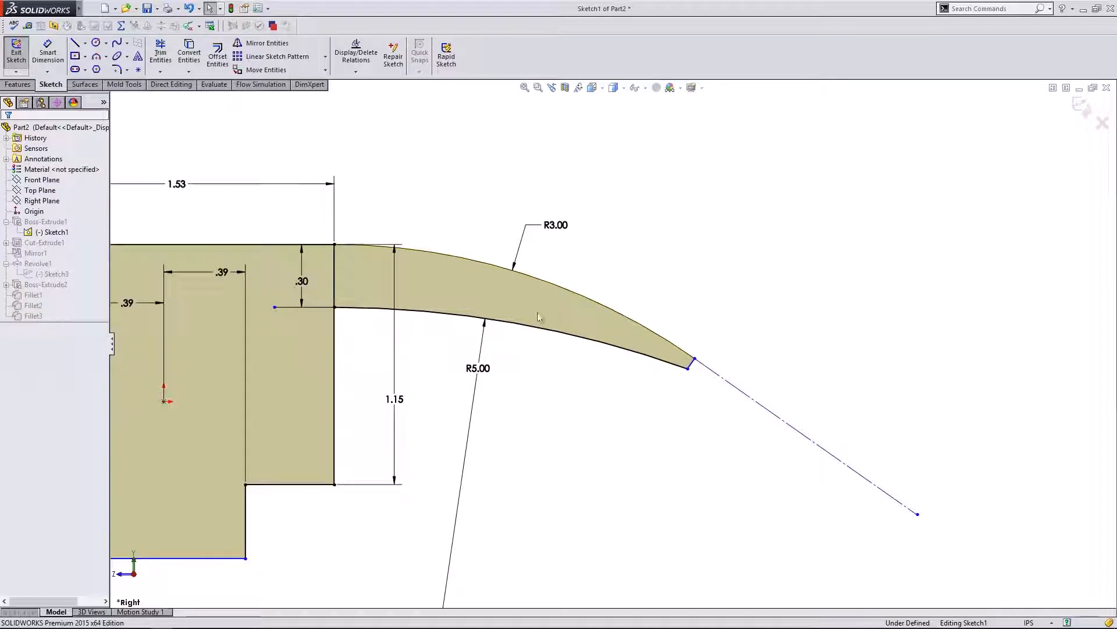
click(692, 365)
click(690, 394)
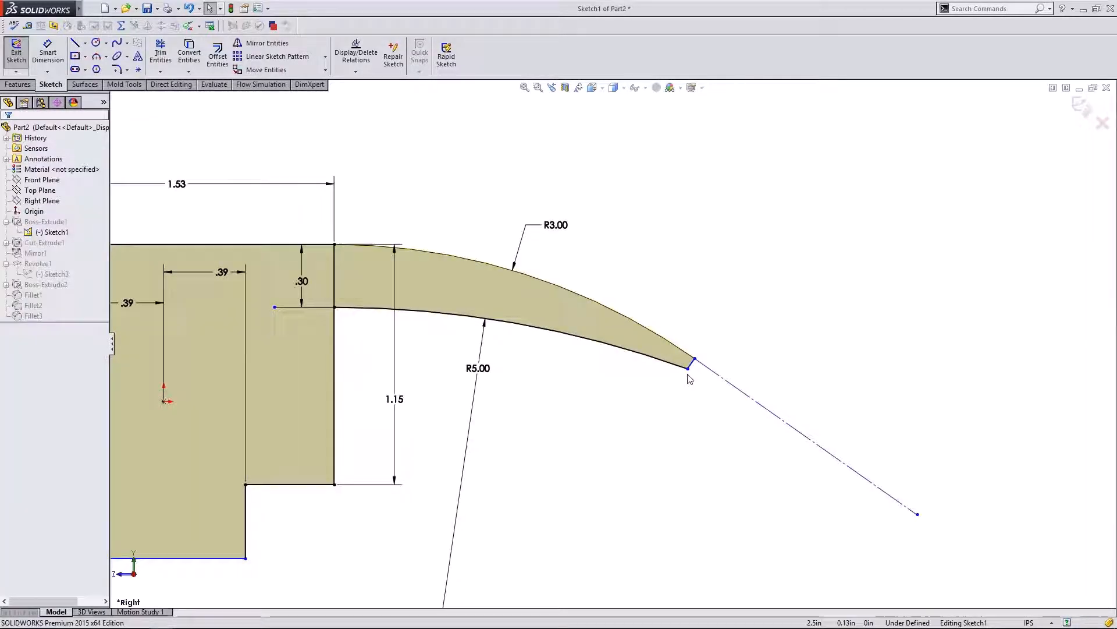
click(687, 370)
drag(685, 379, 621, 419)
click(628, 407)
scroll(617, 340, up, 2)
scroll(483, 317, down, 1)
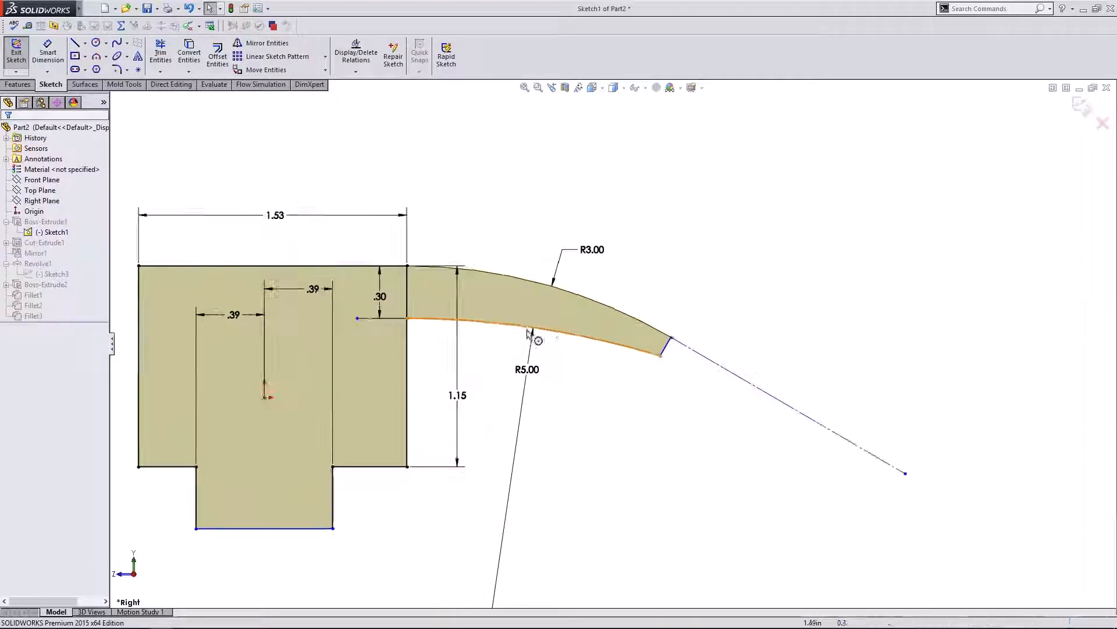
scroll(569, 317, down, 1)
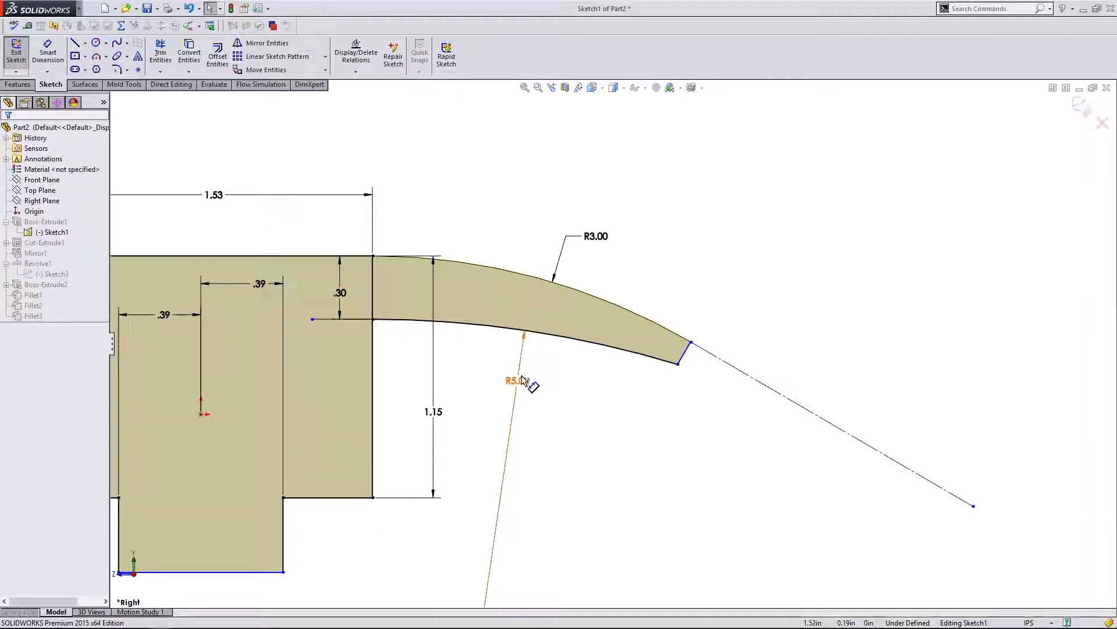
- Delete the R5.00 and R3.00 radius dimensions and reshape the lower claw arc
key(Delete)
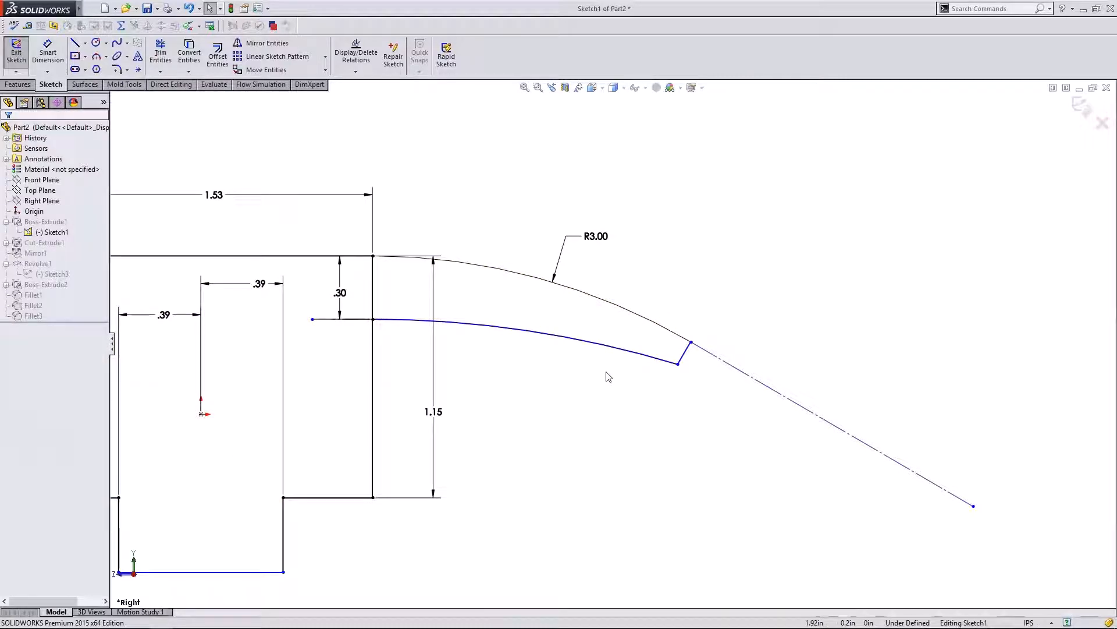
click(679, 365)
mouse_move(685, 356)
mouse_down()
mouse_move(676, 363)
mouse_move(691, 345)
mouse_move(685, 359)
mouse_up()
key(Delete)
click(653, 275)
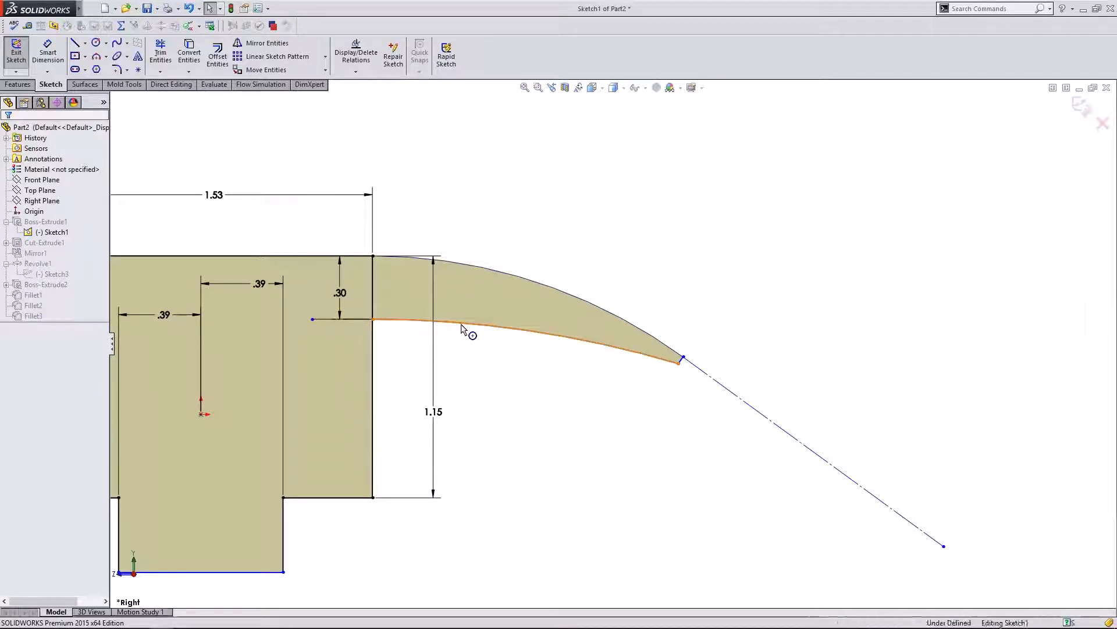
mouse_move(461, 325)
mouse_down()
mouse_move(461, 309)
mouse_move(457, 323)
mouse_up()
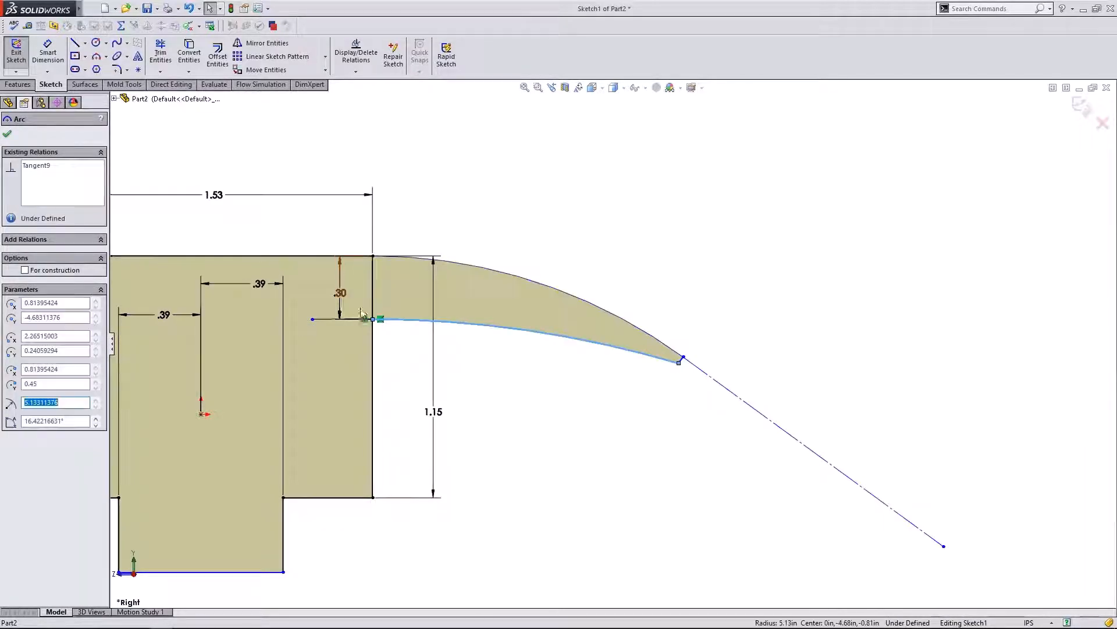
- Reduce the claw root thickness to .20 and pull the lower arc's tip down-left
double_click(341, 293)
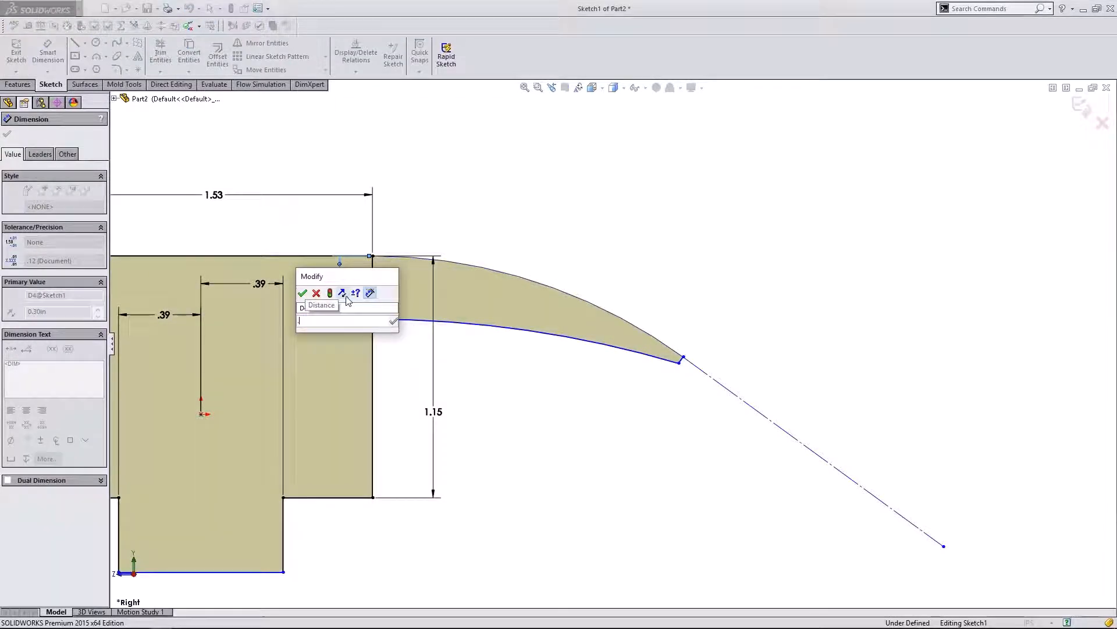
text(.2)
click(302, 293)
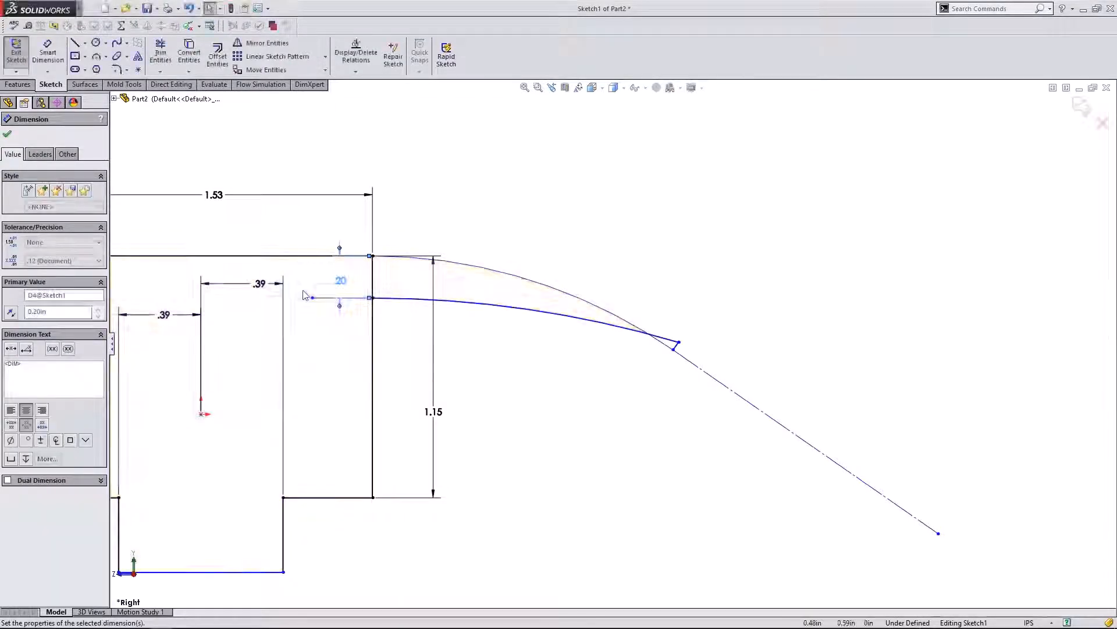
click(601, 356)
mouse_move(679, 342)
mouse_down()
mouse_move(669, 364)
mouse_move(656, 349)
mouse_up()
click(634, 250)
- Drag the lower arc's tip down to meet the claw end
scroll(626, 368, up, 1)
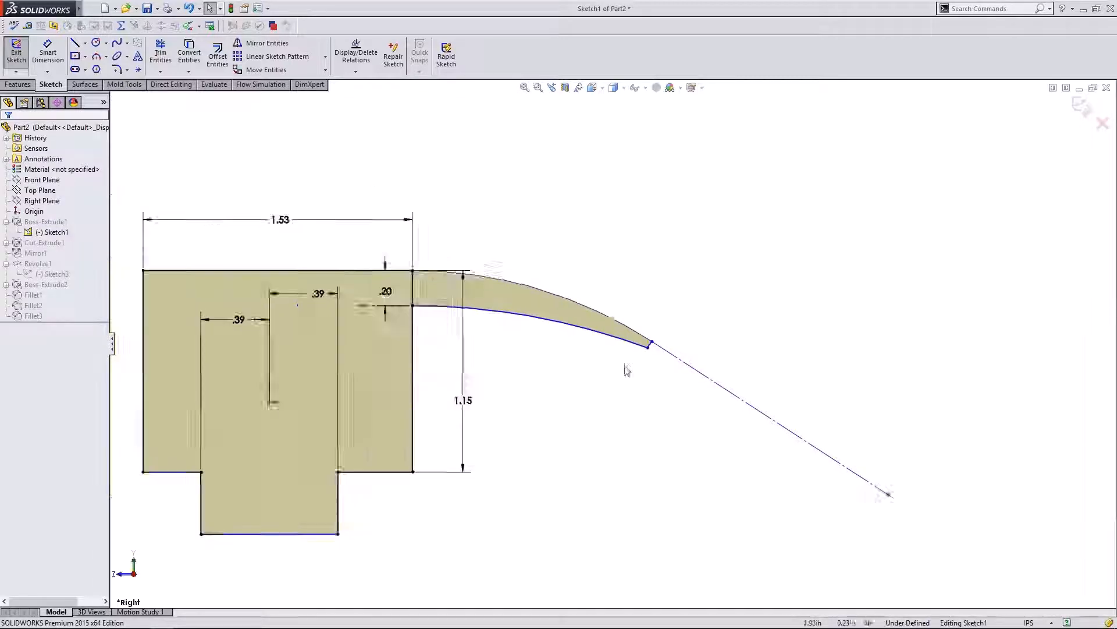
scroll(630, 330, down, 1)
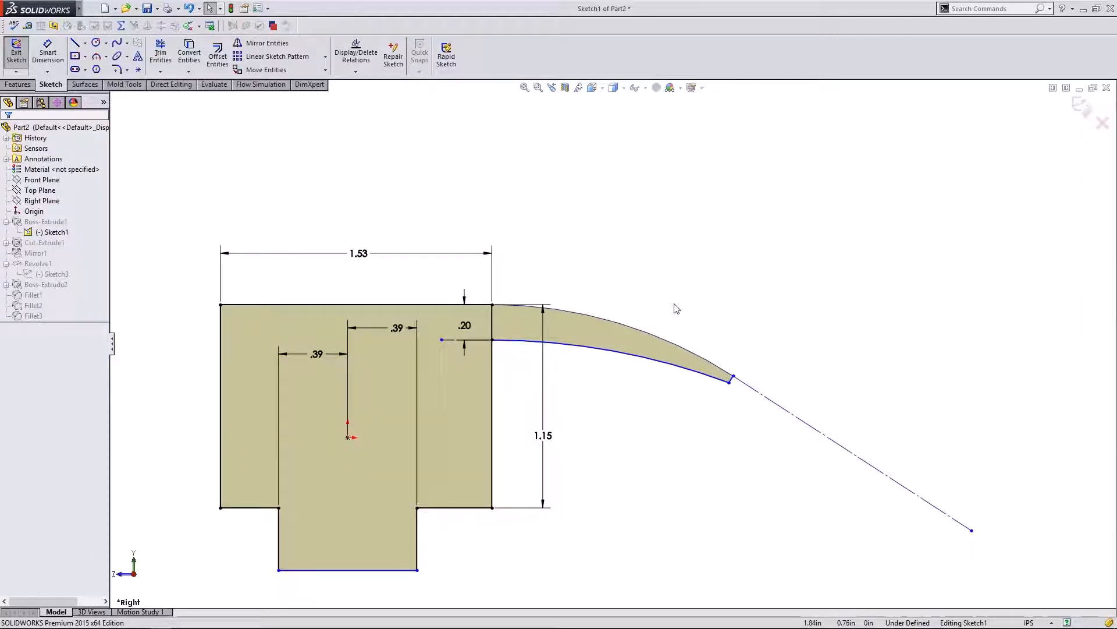
scroll(744, 365, down, 3)
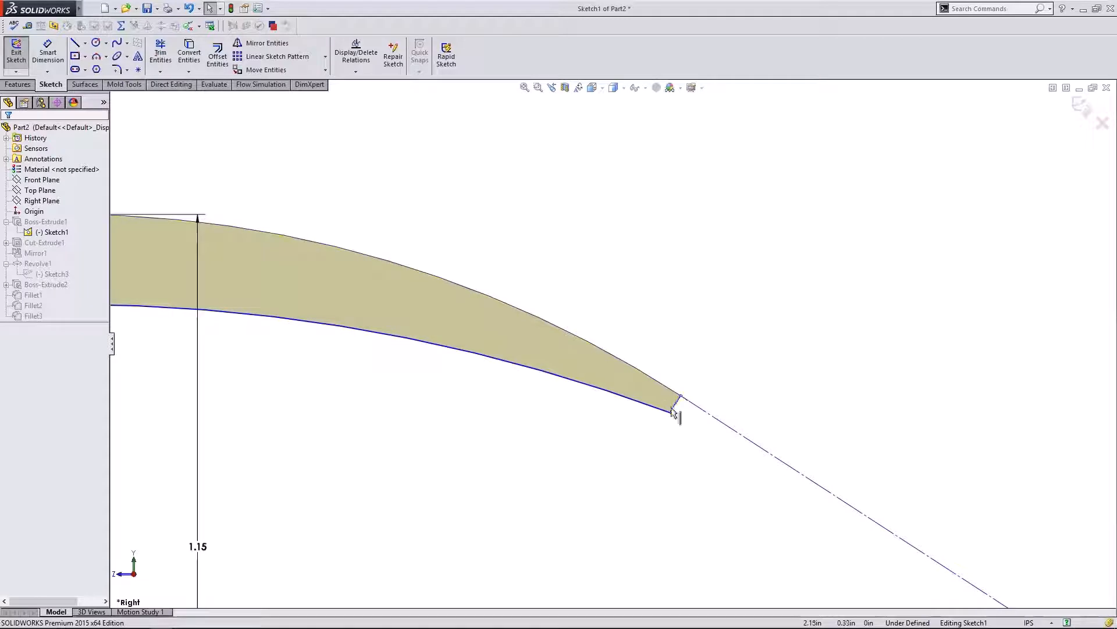
drag(673, 414, 720, 430)
scroll(738, 348, up, 5)
scroll(724, 352, down, 3)
scroll(645, 340, up, 3)
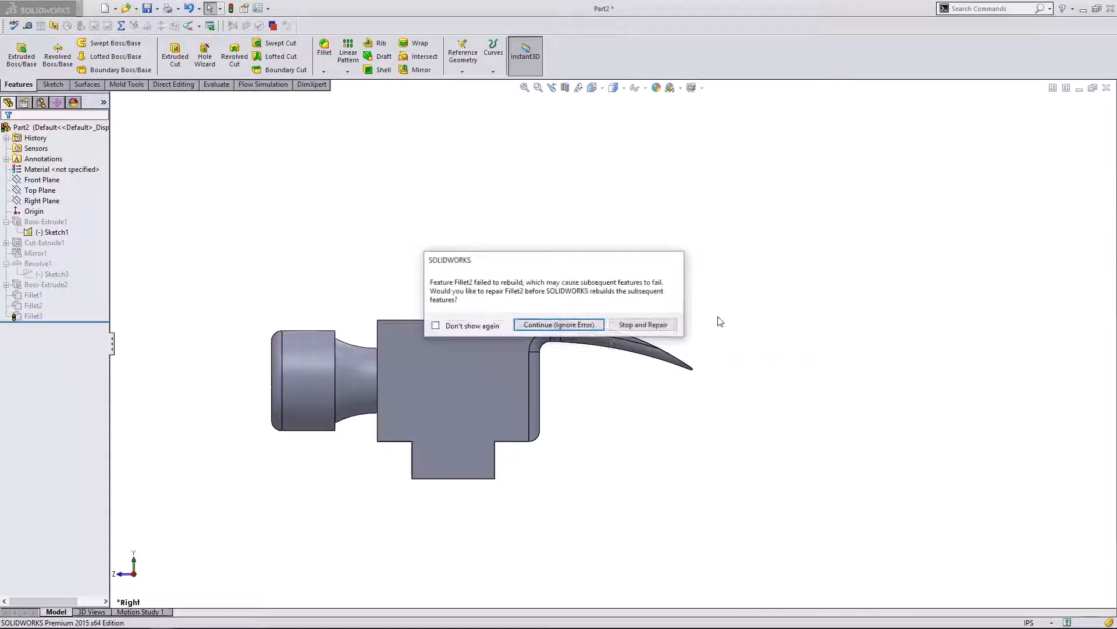
- Continue past the Fillet2 rebuild error and try editing Fillet2 to a 0.10in radius
click(548, 325)
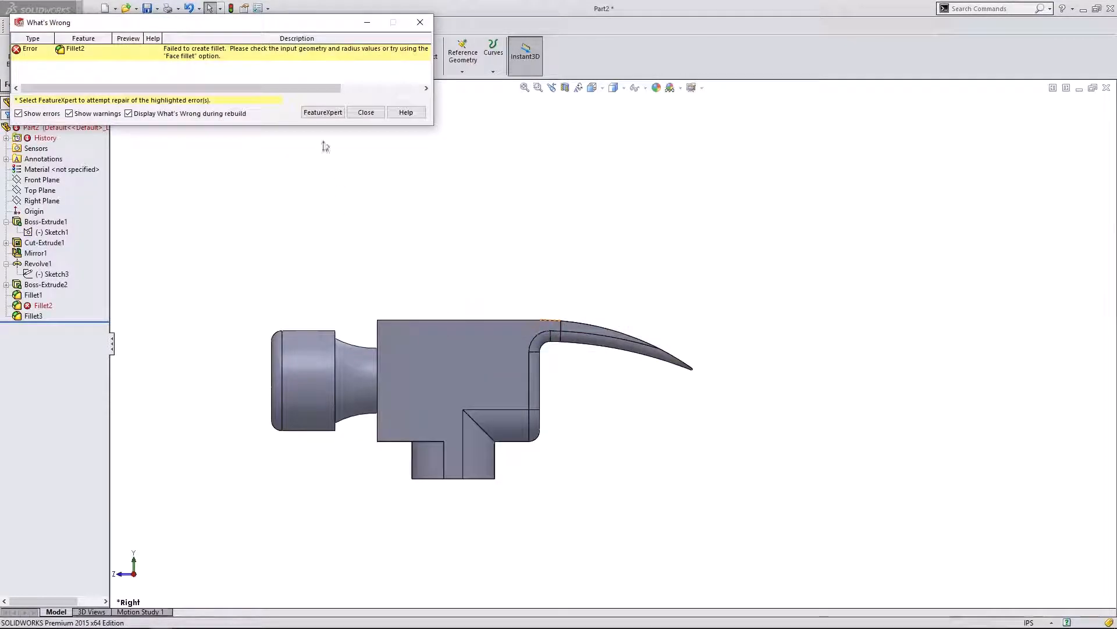
click(366, 112)
right_click(38, 305)
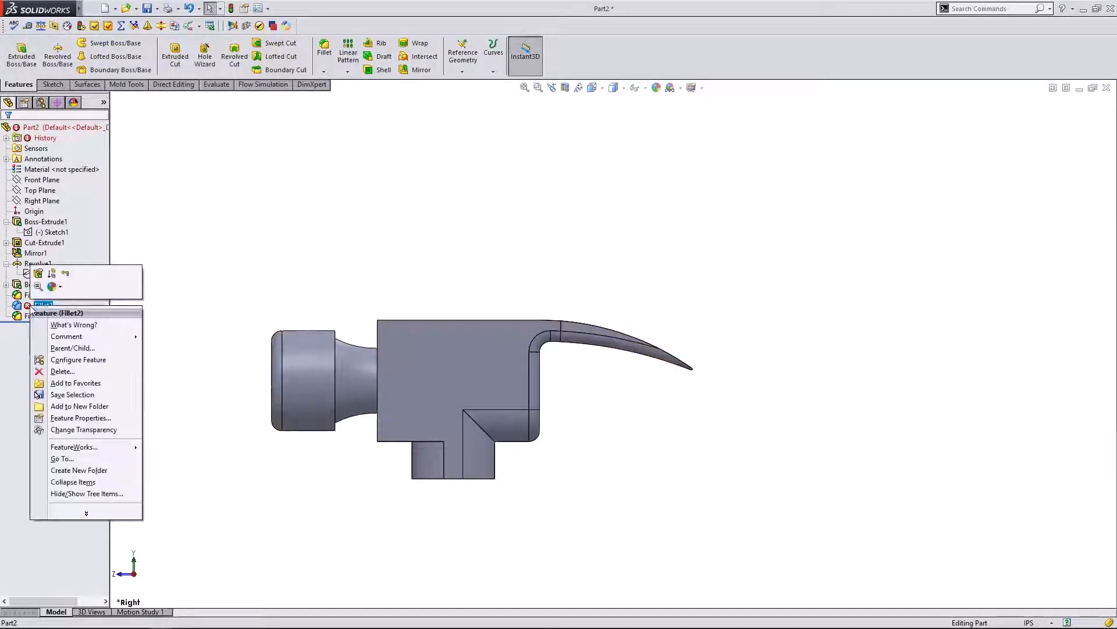
click(37, 275)
middle_drag(606, 417, 424, 380)
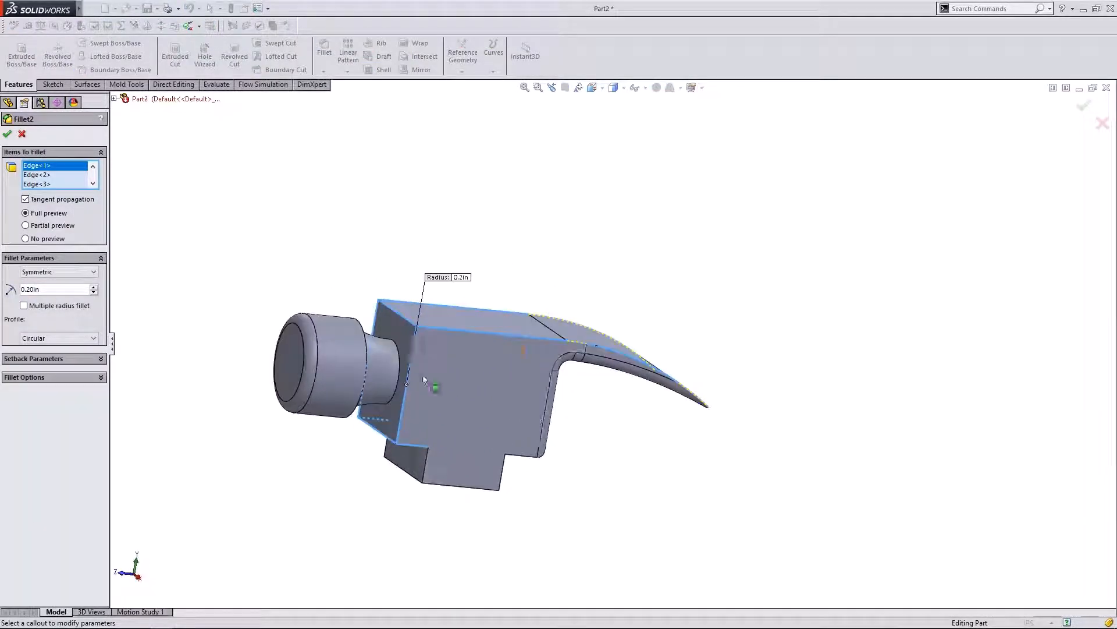
click(93, 292)
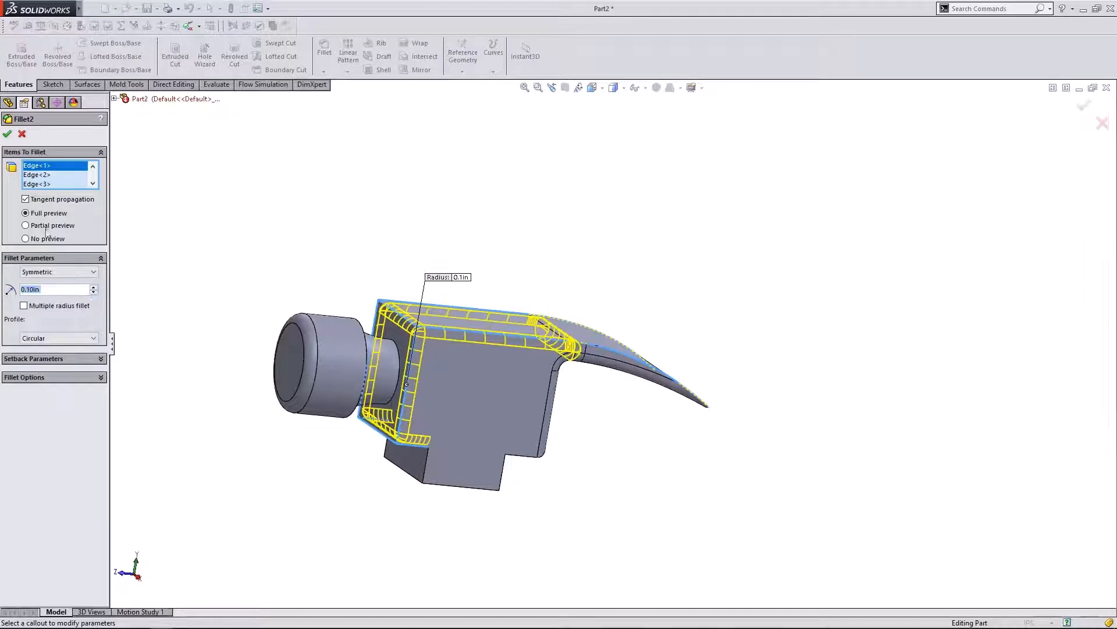
click(11, 135)
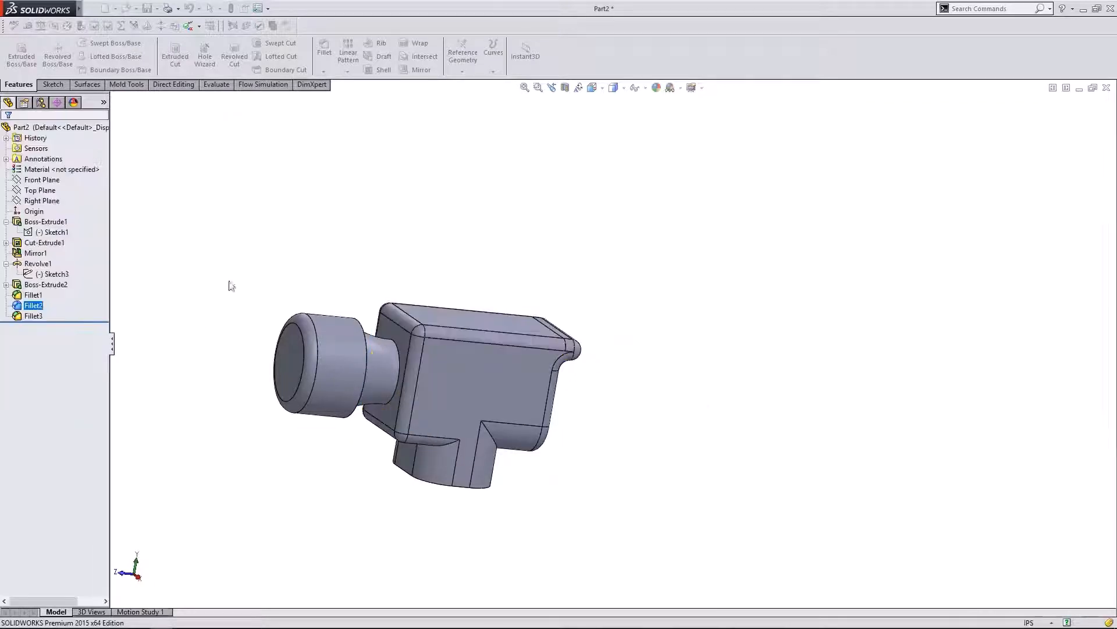
- Delete Fillet2 from the feature tree and confirm the deletion
right_click(42, 306)
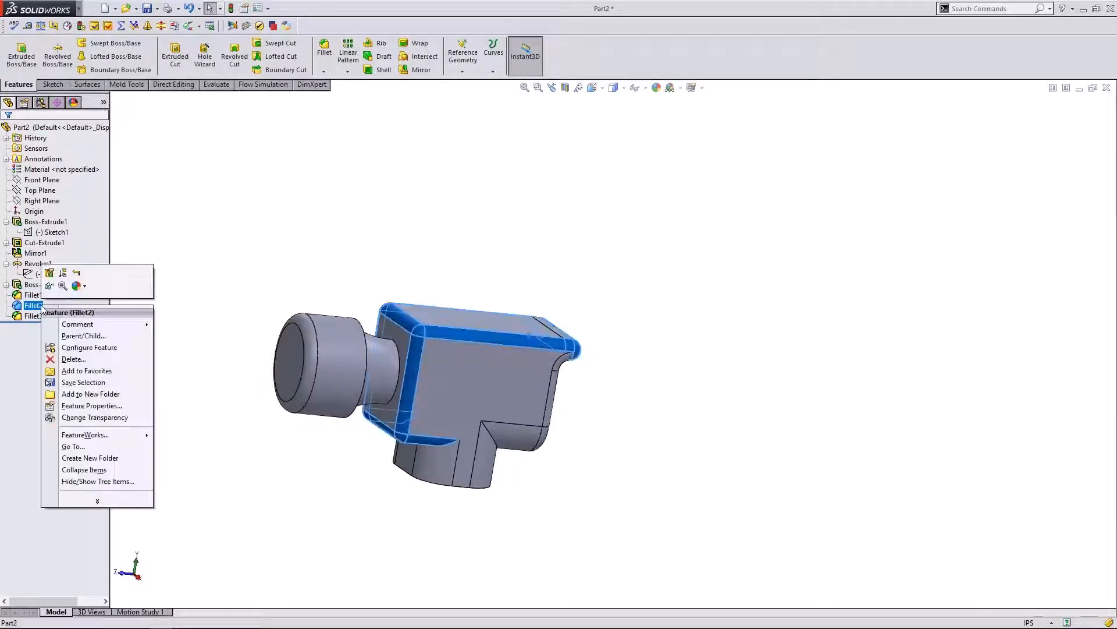
click(74, 359)
click(364, 247)
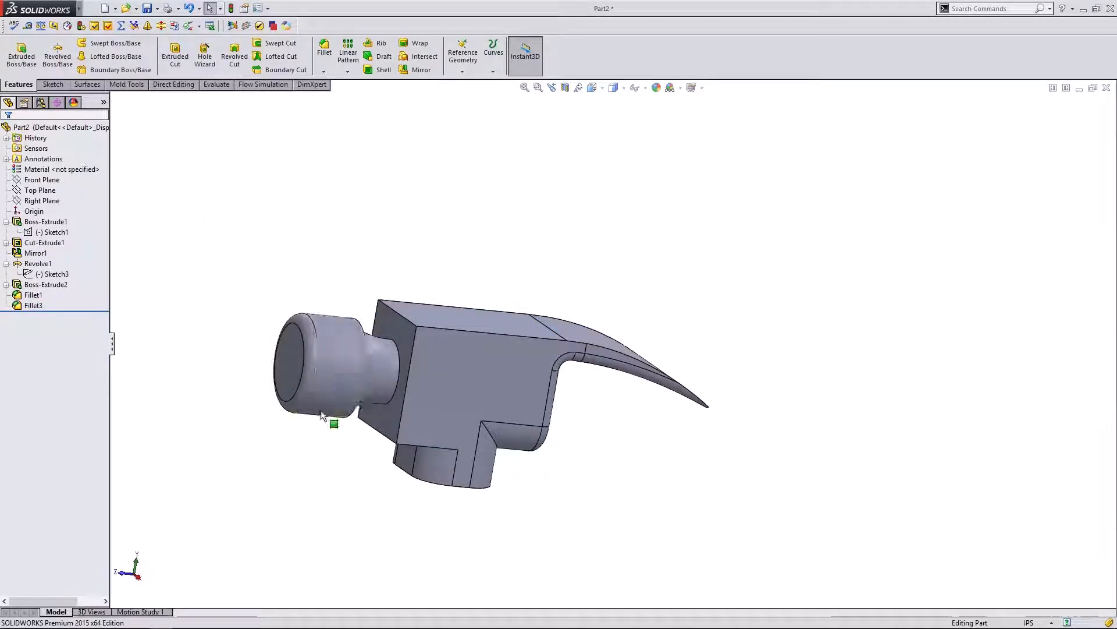
- Inspect the slim, sharp-edged claw from several angles, including the right side view
middle_drag(400, 482, 530, 390)
scroll(669, 338, down, 10)
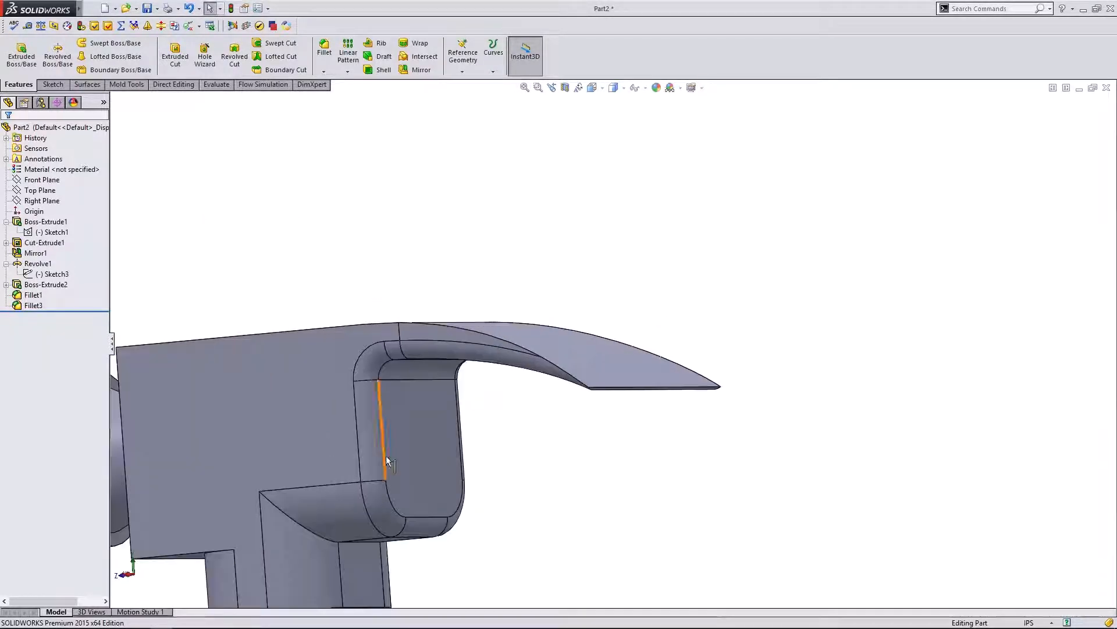
middle_drag(669, 381, 782, 312)
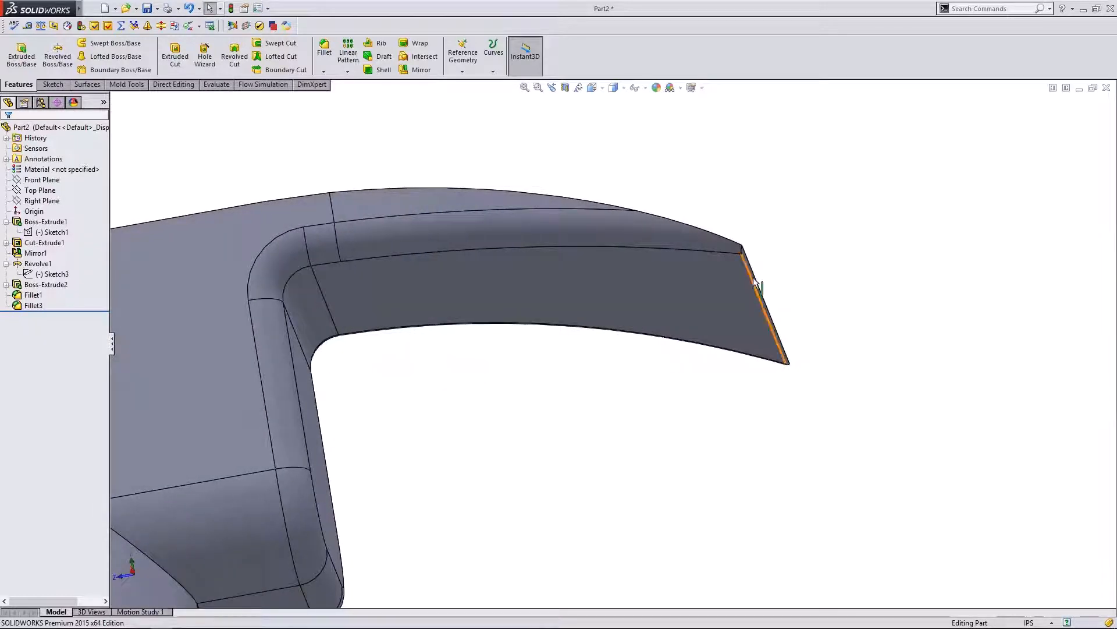
click(36, 285)
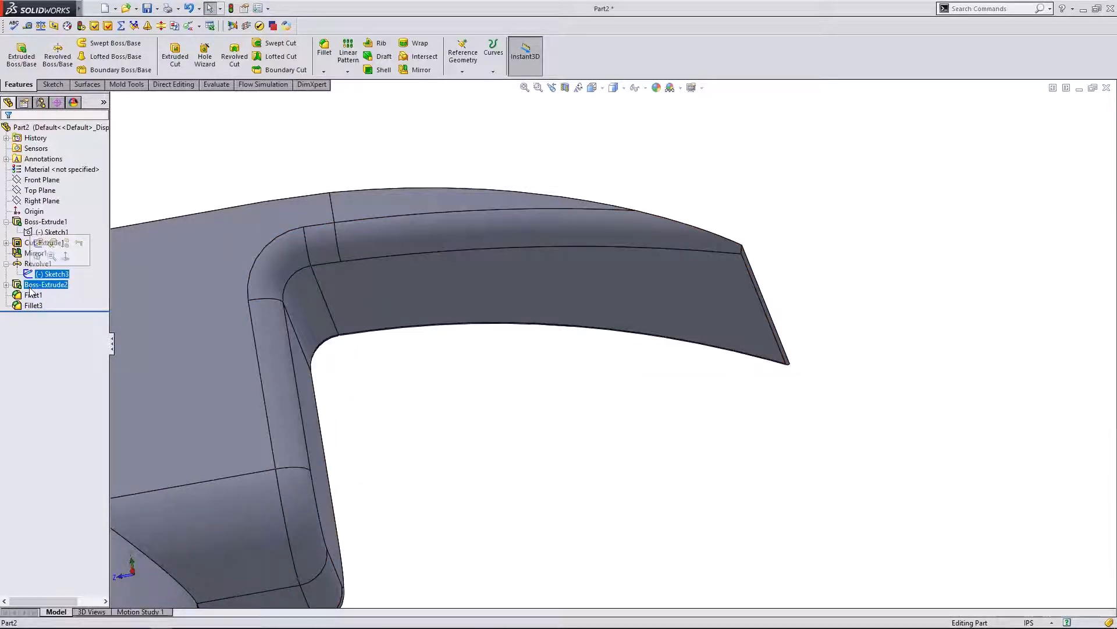
click(420, 369)
scroll(516, 399, up, 8)
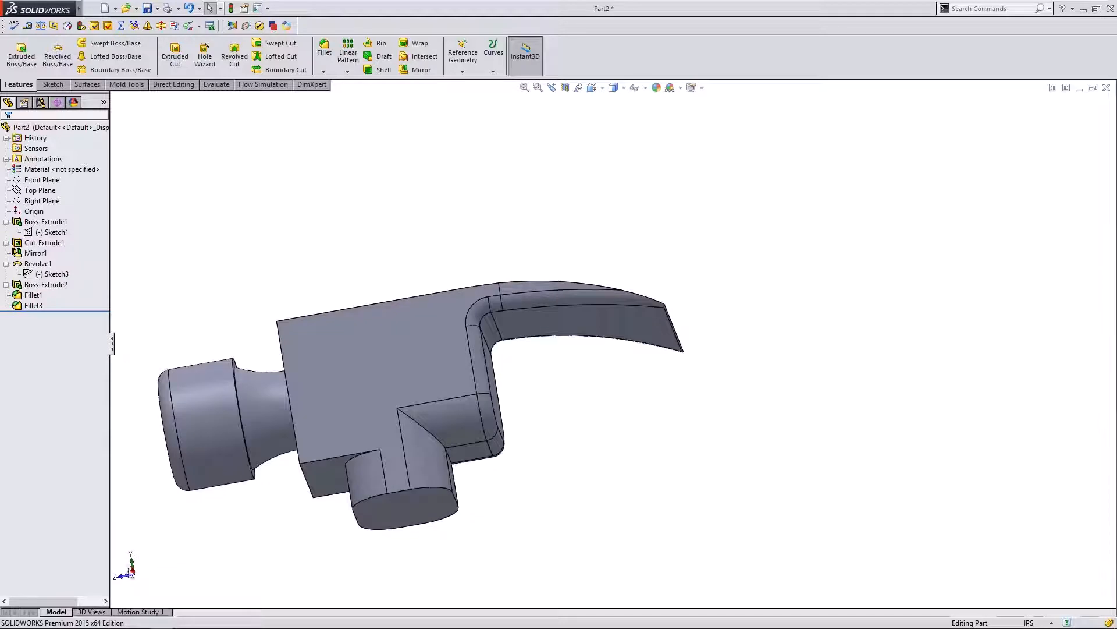
click(132, 571)
middle_drag(277, 255, 341, 307)
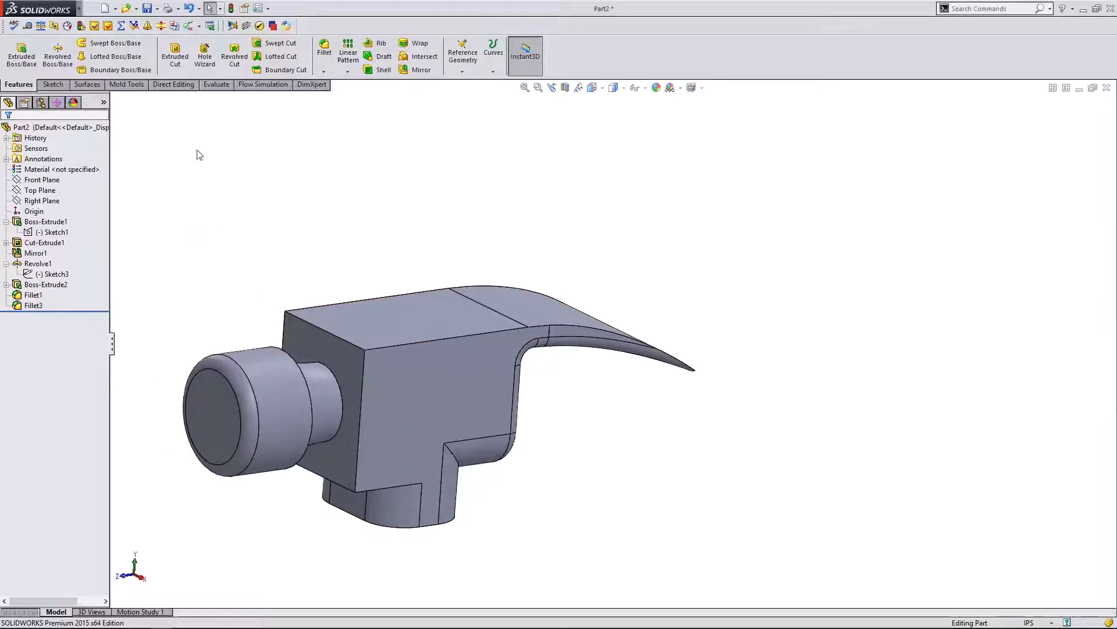
- Start a 0.10in fillet on the four edges of the head's front face
click(324, 62)
click(360, 437)
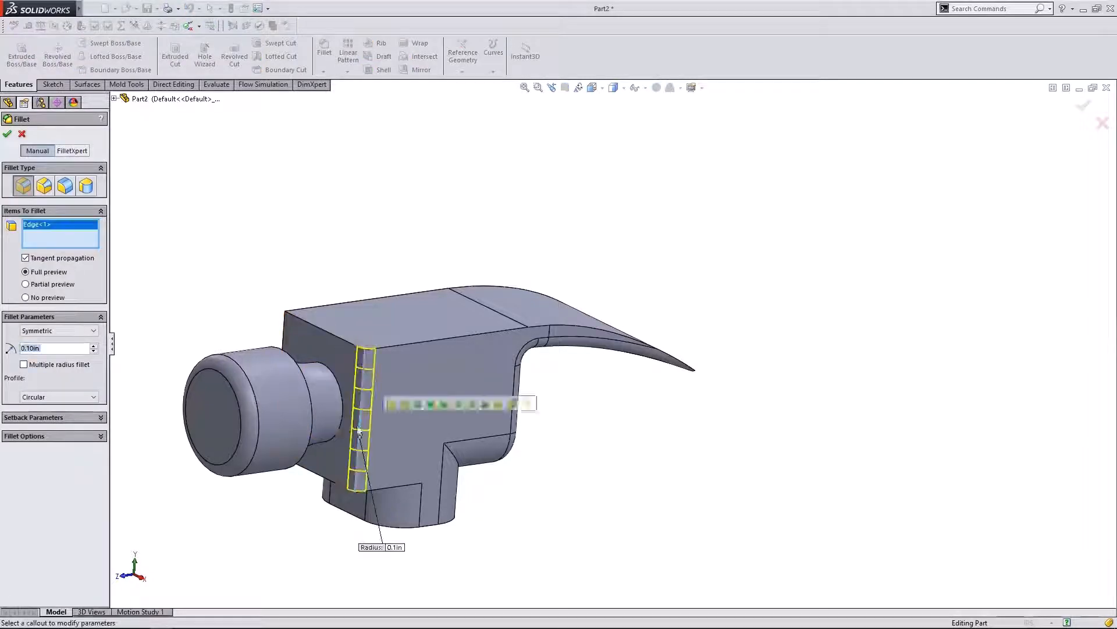
click(286, 329)
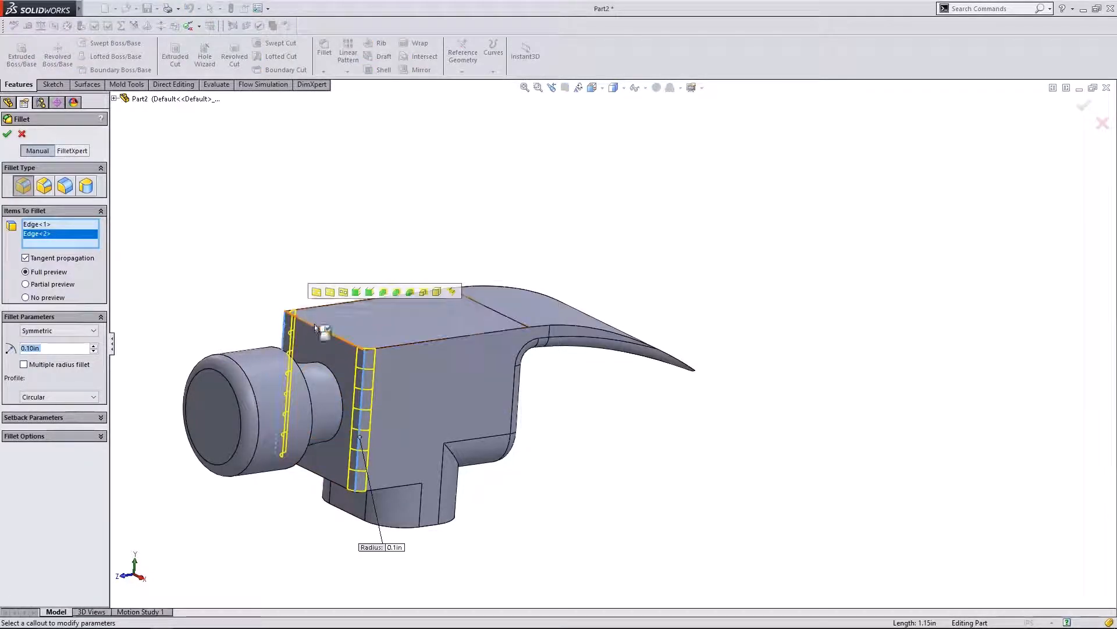
click(313, 321)
click(323, 473)
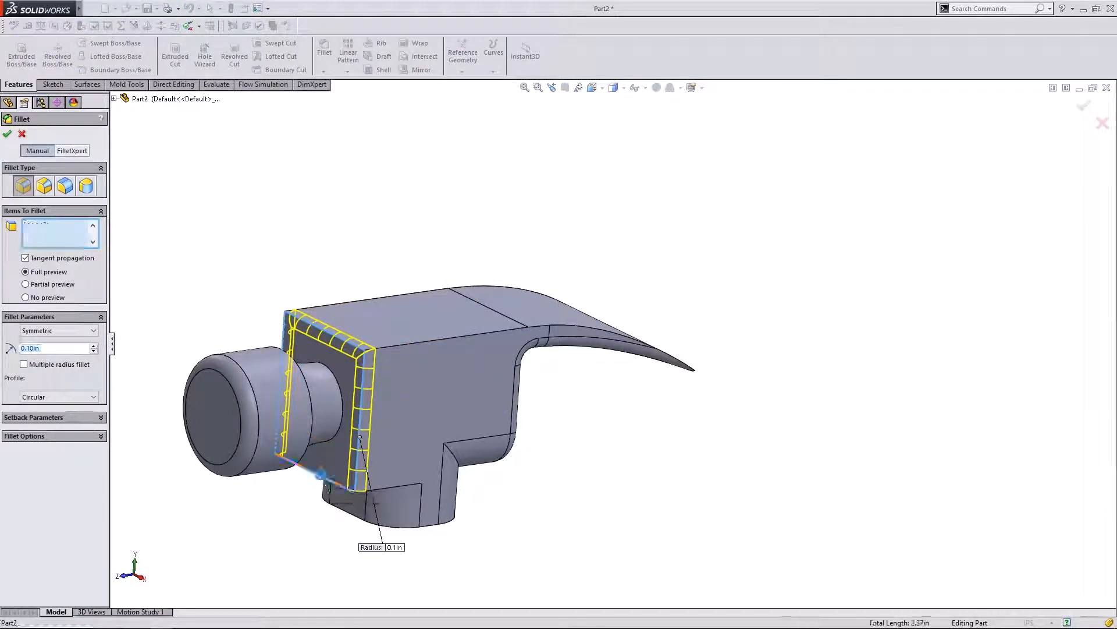
- Add an underside edge and the underside face to the fillet, leaving out the extra top edge
mouse_move(628, 442)
middle_down()
mouse_move(605, 419)
mouse_move(582, 342)
mouse_move(403, 418)
middle_up()
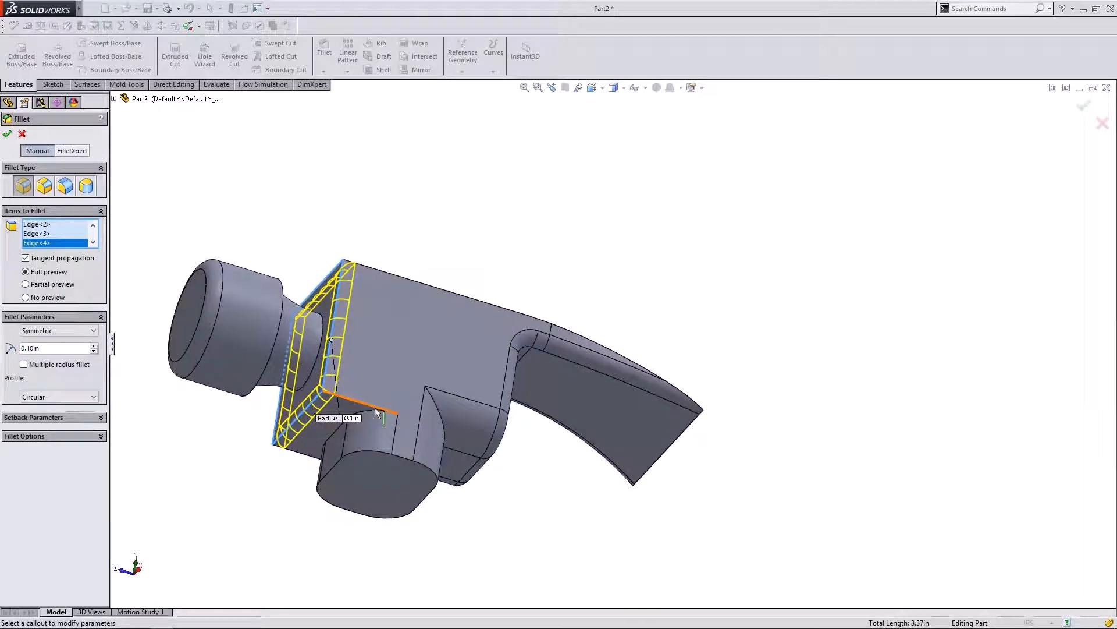
click(376, 412)
click(308, 454)
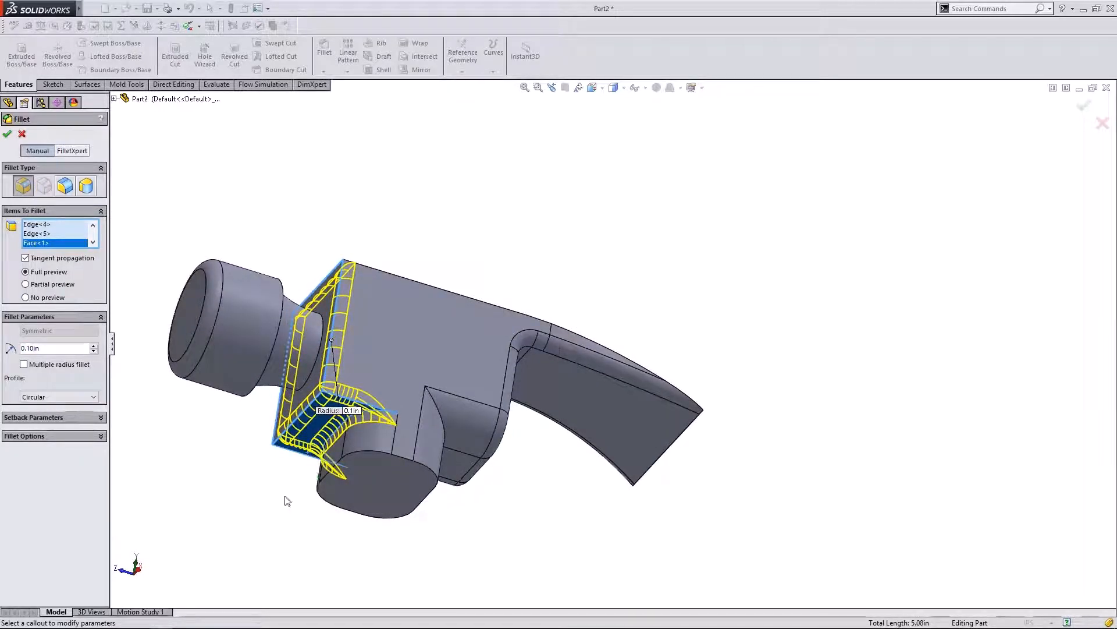
mouse_move(287, 501)
middle_down()
mouse_move(473, 236)
mouse_move(415, 380)
middle_up()
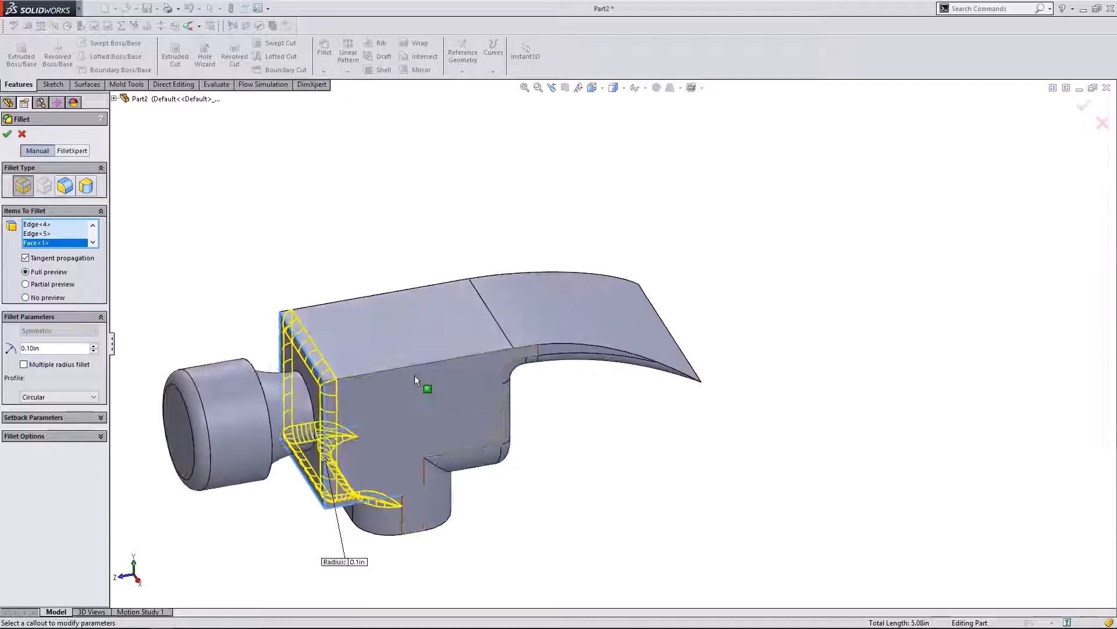
click(410, 365)
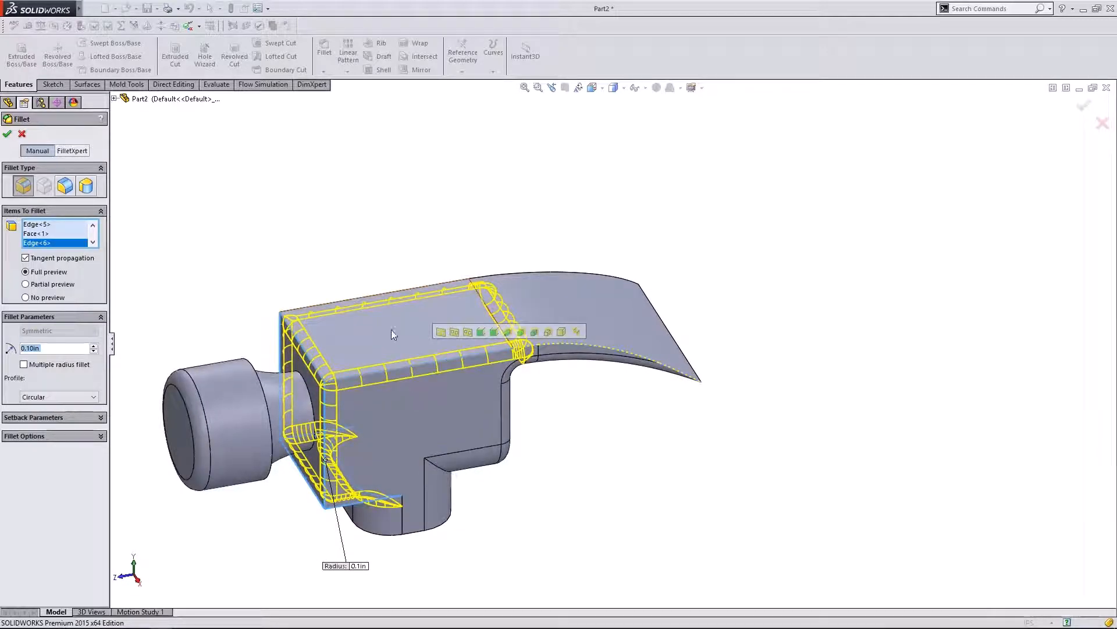
click(409, 366)
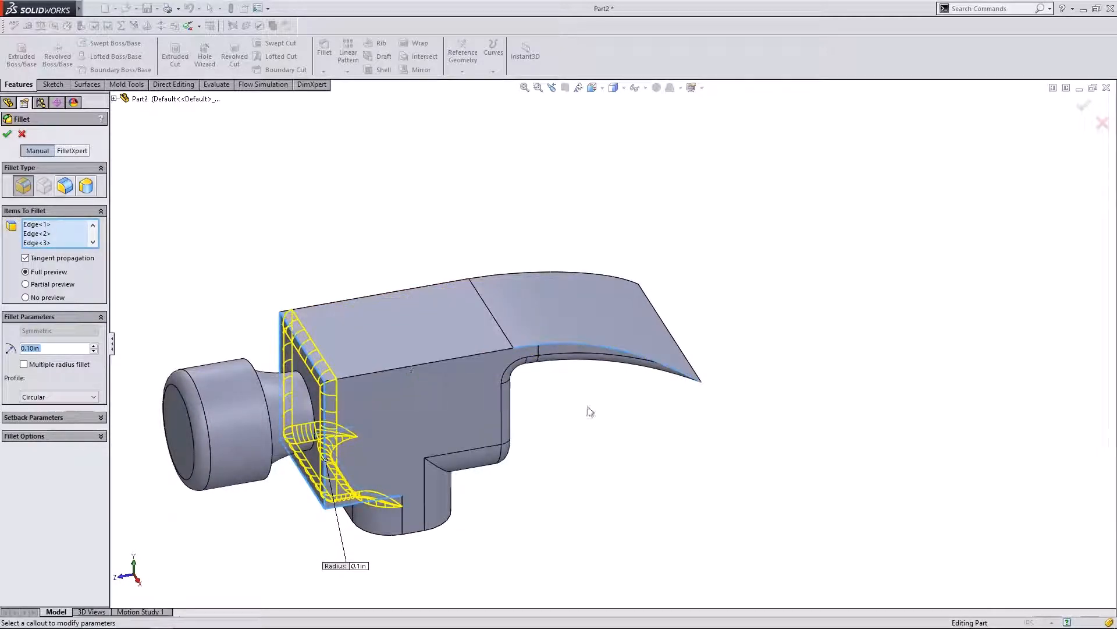
middle_drag(590, 411, 598, 356)
scroll(621, 392, down, 6)
scroll(598, 356, up, 4)
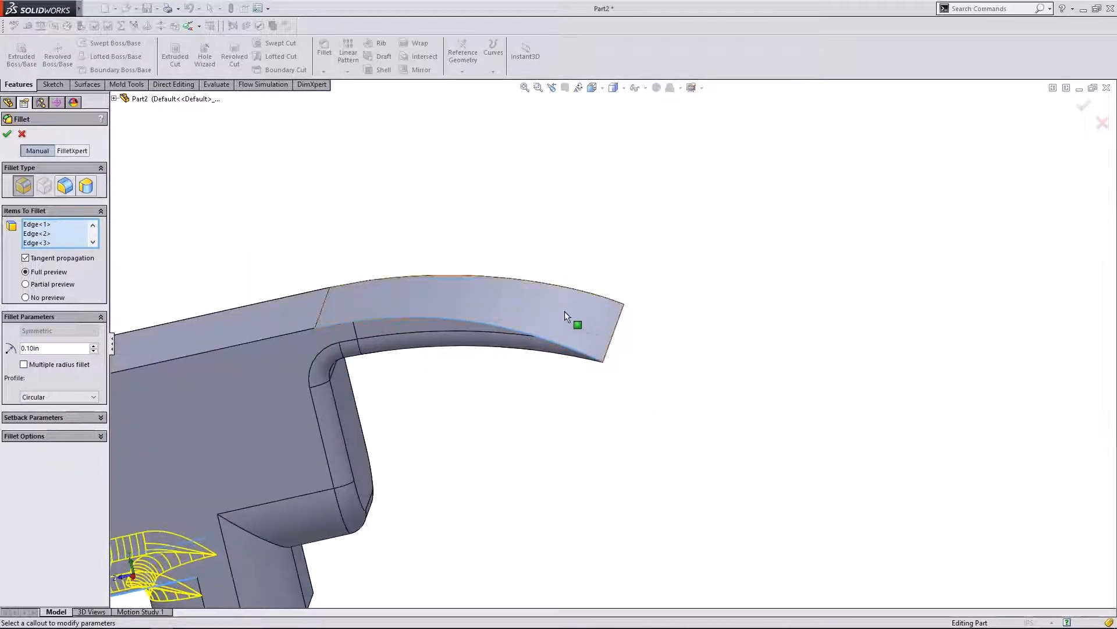
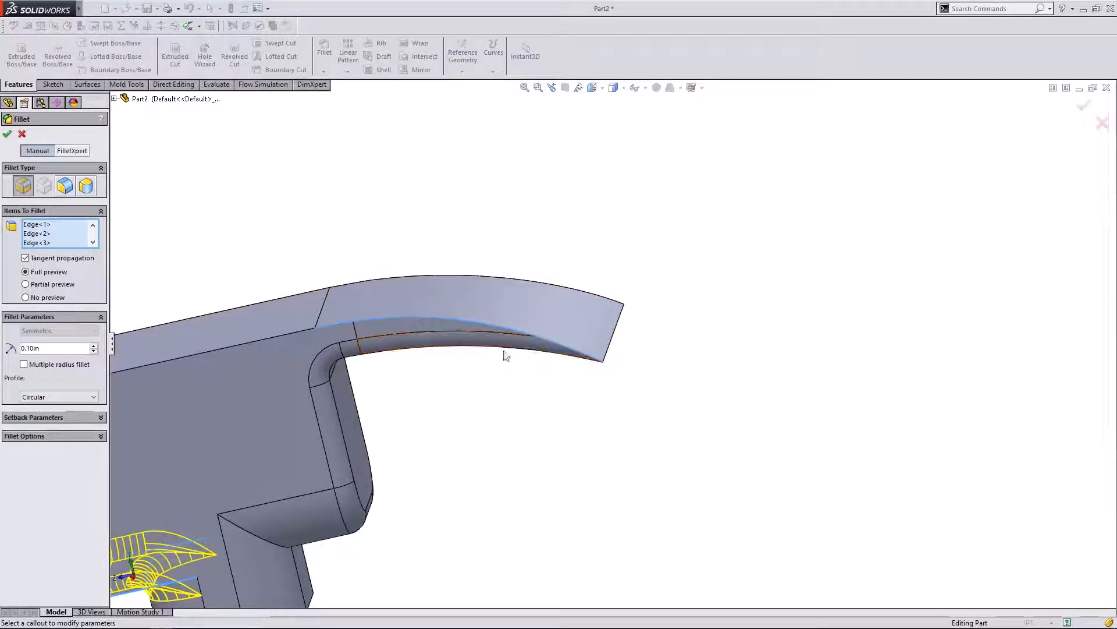
- Apply the 0.10in fillet to the selected head edges, creating Fillet4
middle_drag(505, 355, 536, 344)
scroll(704, 390, up, 5)
scroll(511, 350, down, 4)
click(7, 137)
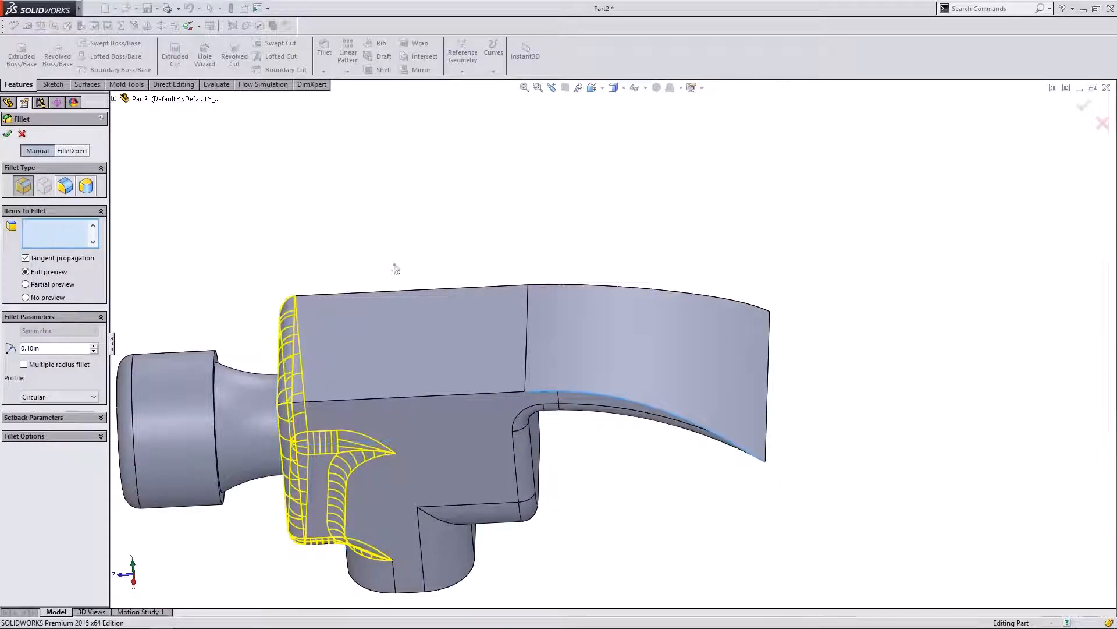
- Reopen Sketch1 under Boss-Extrude1 for editing
middle_drag(379, 245, 429, 184)
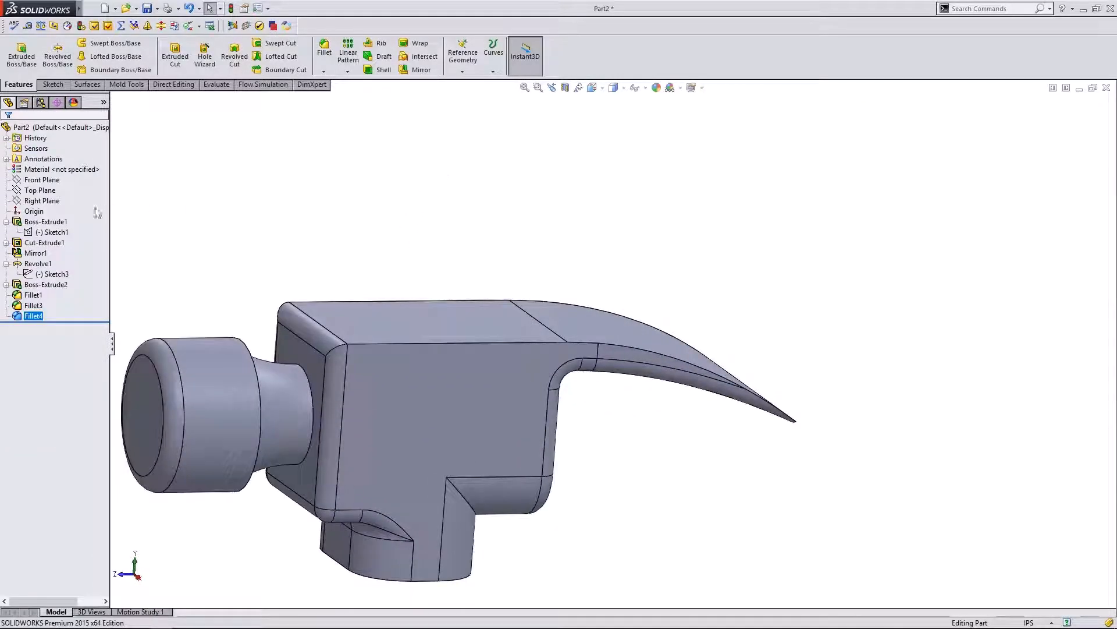
click(51, 231)
click(45, 202)
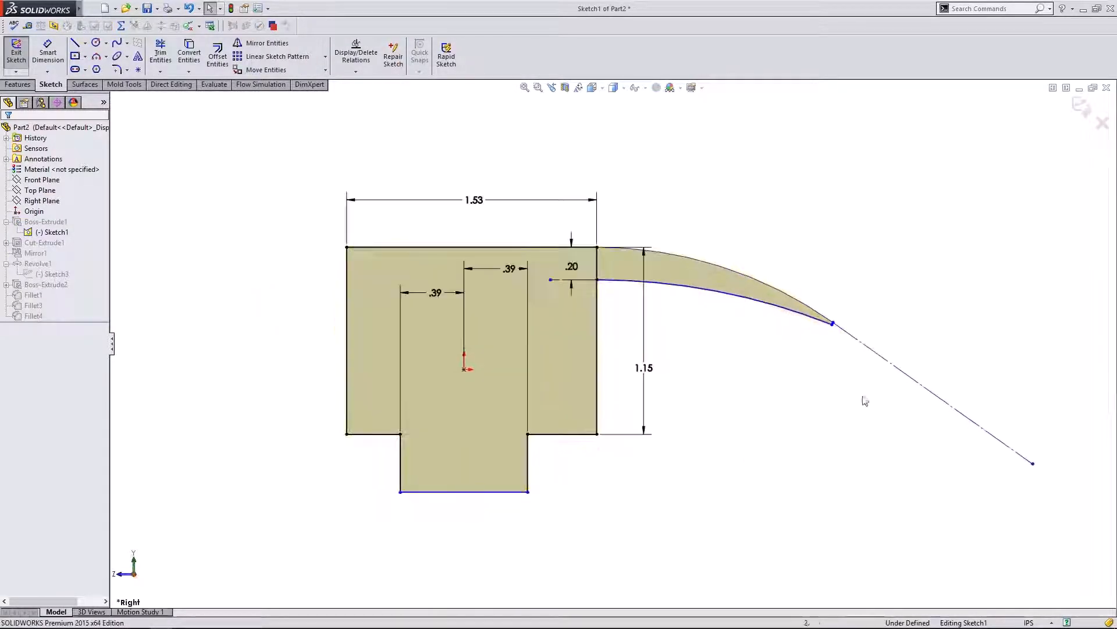
- Drag the claw curve's tip endpoint down-left to blunt the tip and rebuild the head
scroll(861, 399, down, 3)
drag(731, 371, 722, 381)
click(1083, 113)
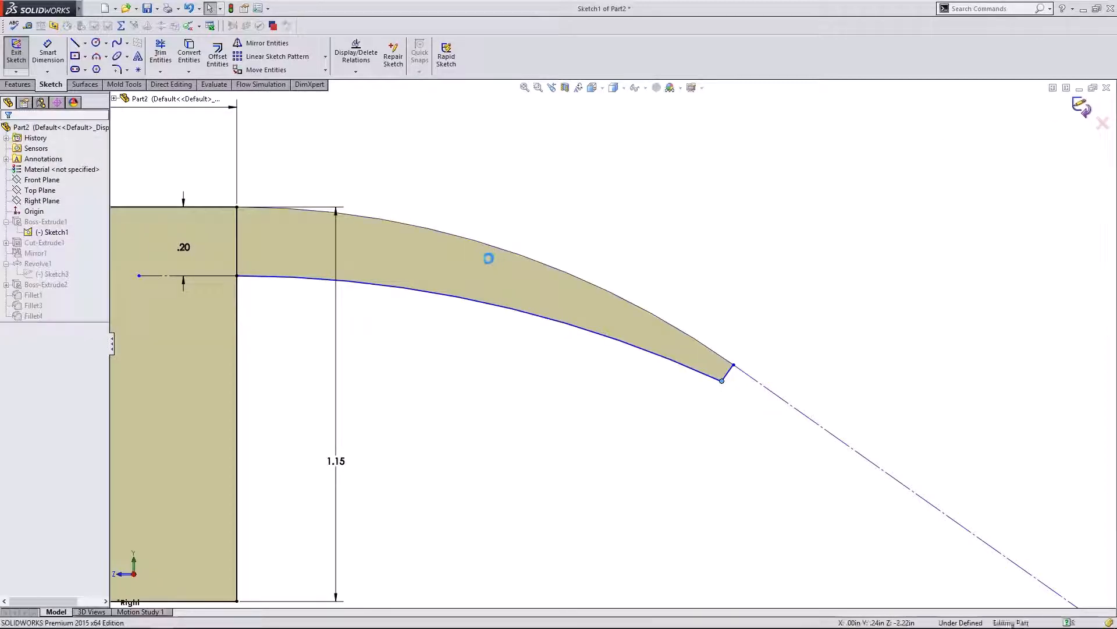
scroll(612, 224, up, 3)
click(16, 306)
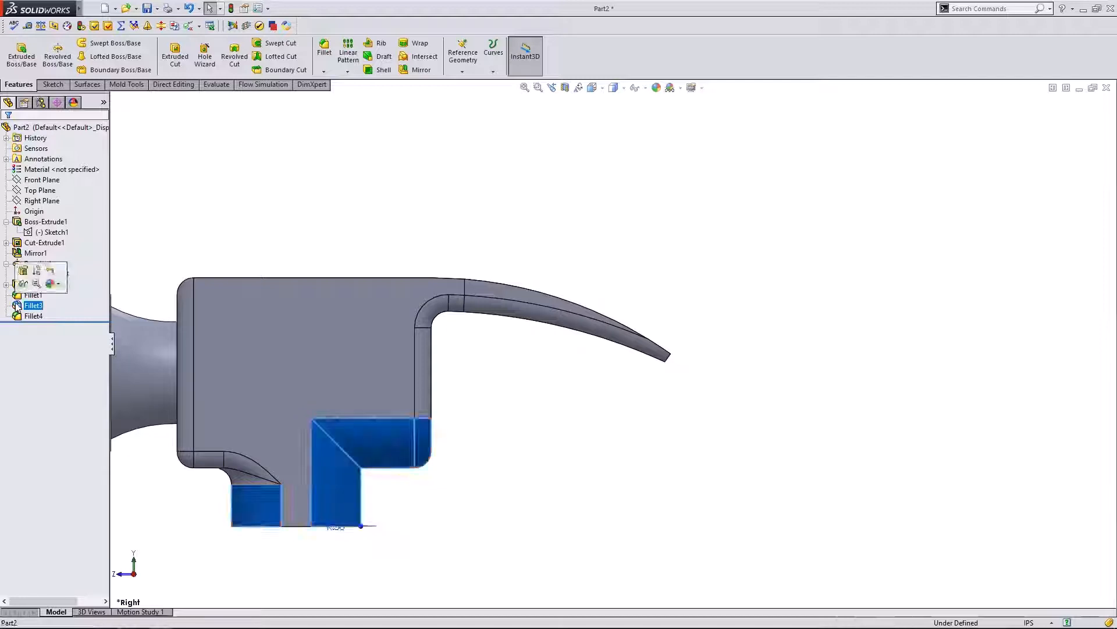
- Reopen Fillet4 and add the head's top edge loop to it
click(23, 317)
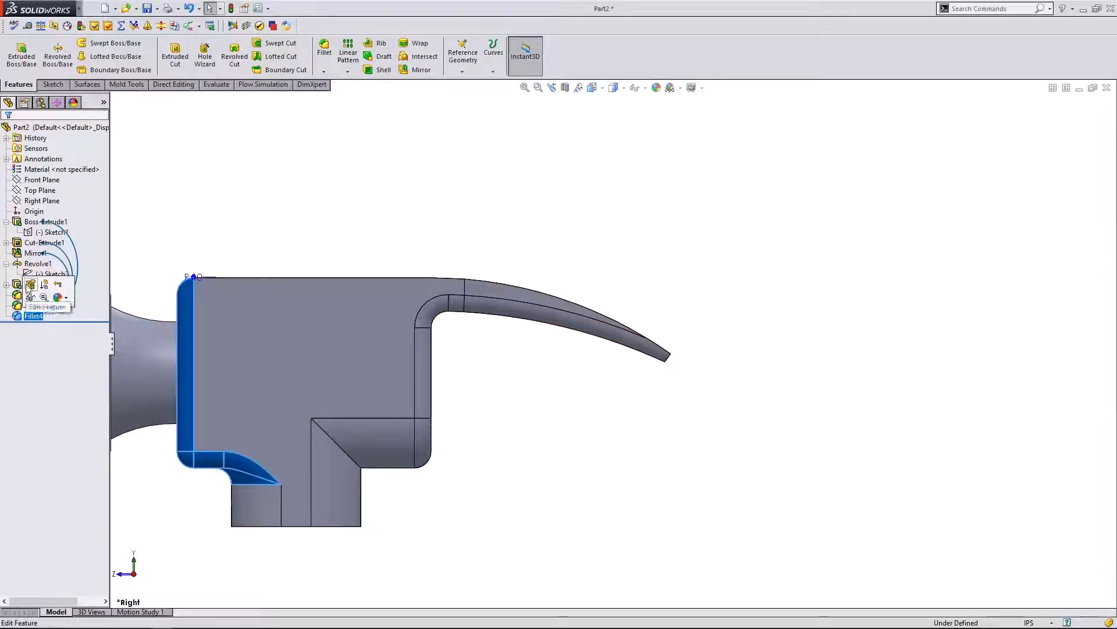
click(31, 285)
middle_drag(384, 187, 413, 233)
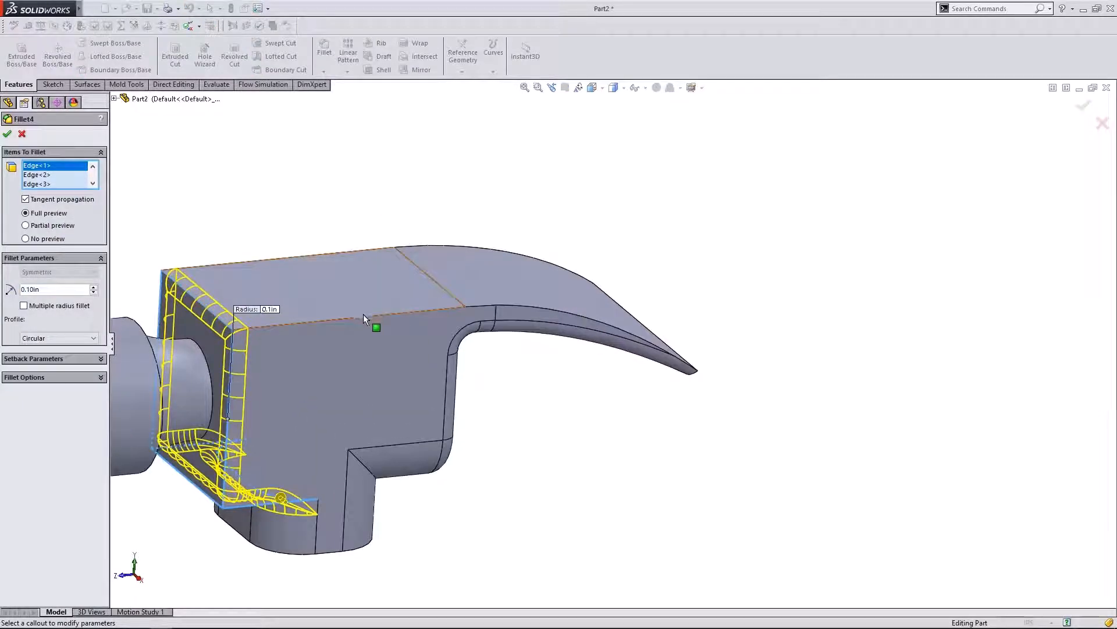
click(366, 320)
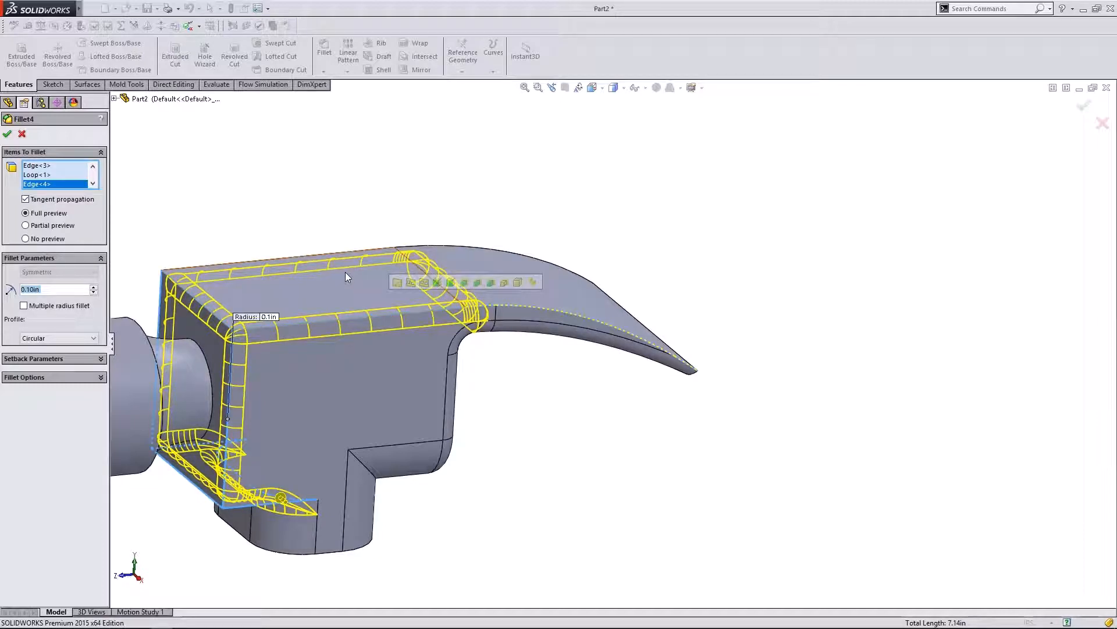
- Add the claw edges out to the tip to Fillet4 and accept the 0.10in fillet
click(515, 309)
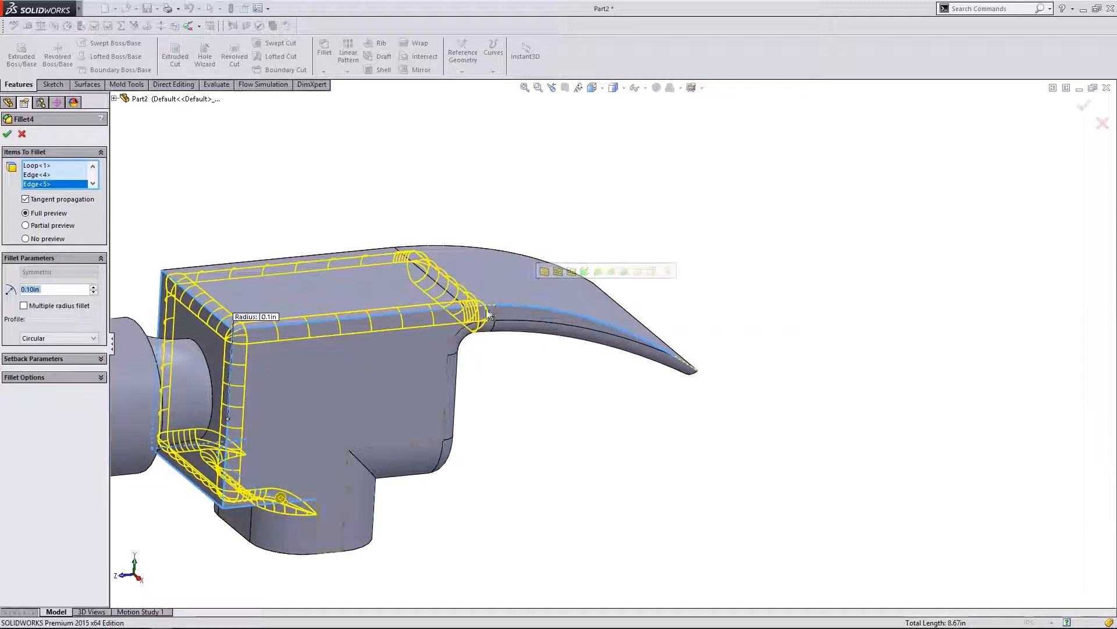
click(492, 311)
scroll(617, 399, down, 5)
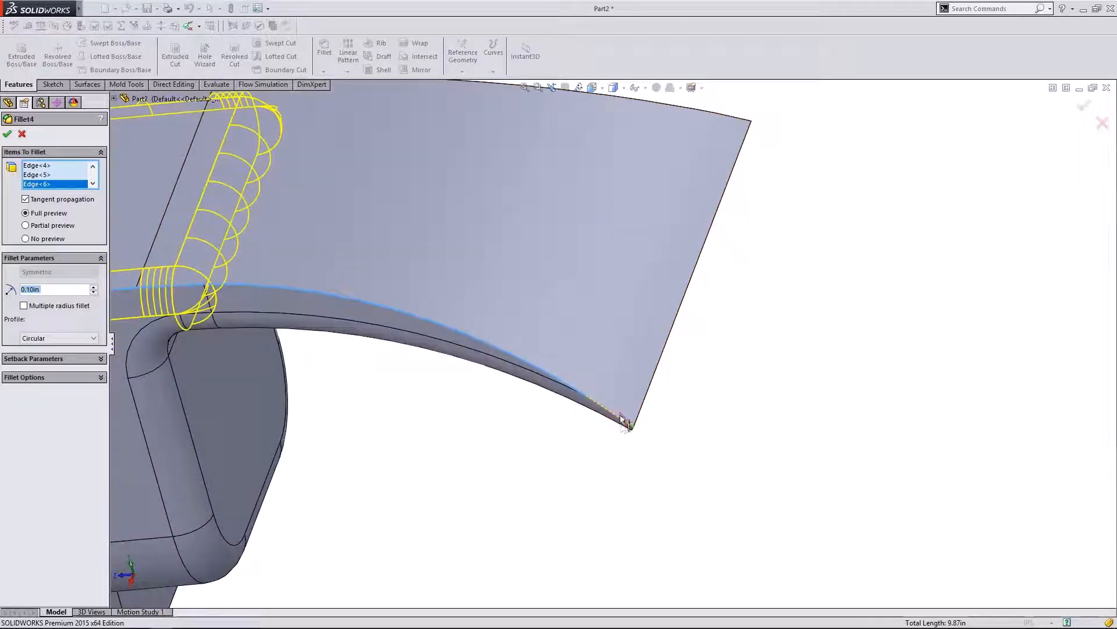
click(624, 421)
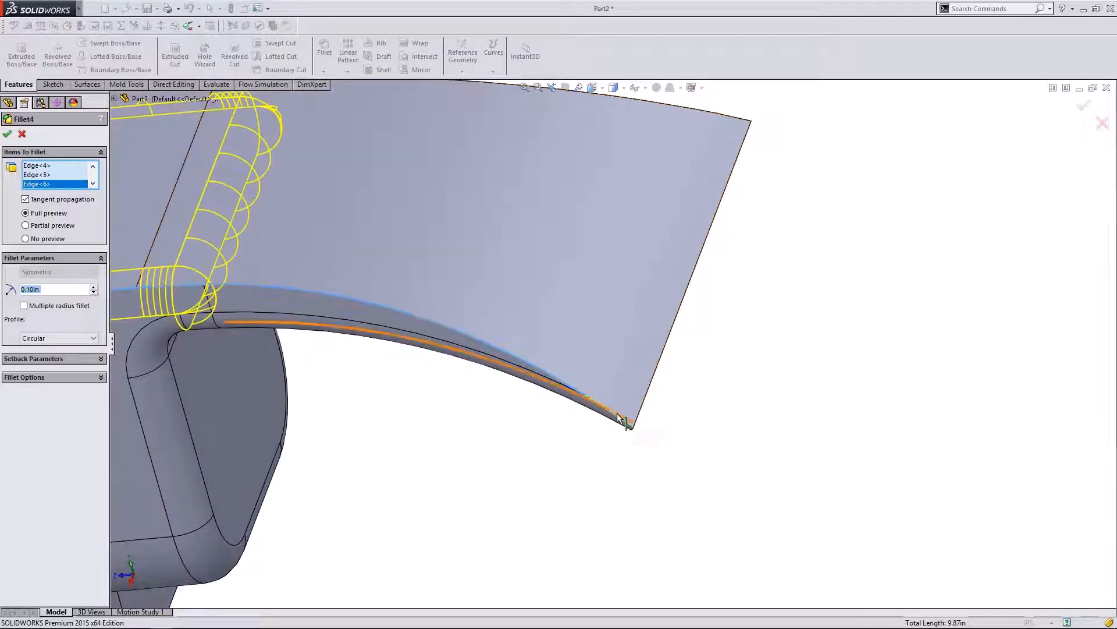
scroll(589, 422, down, 4)
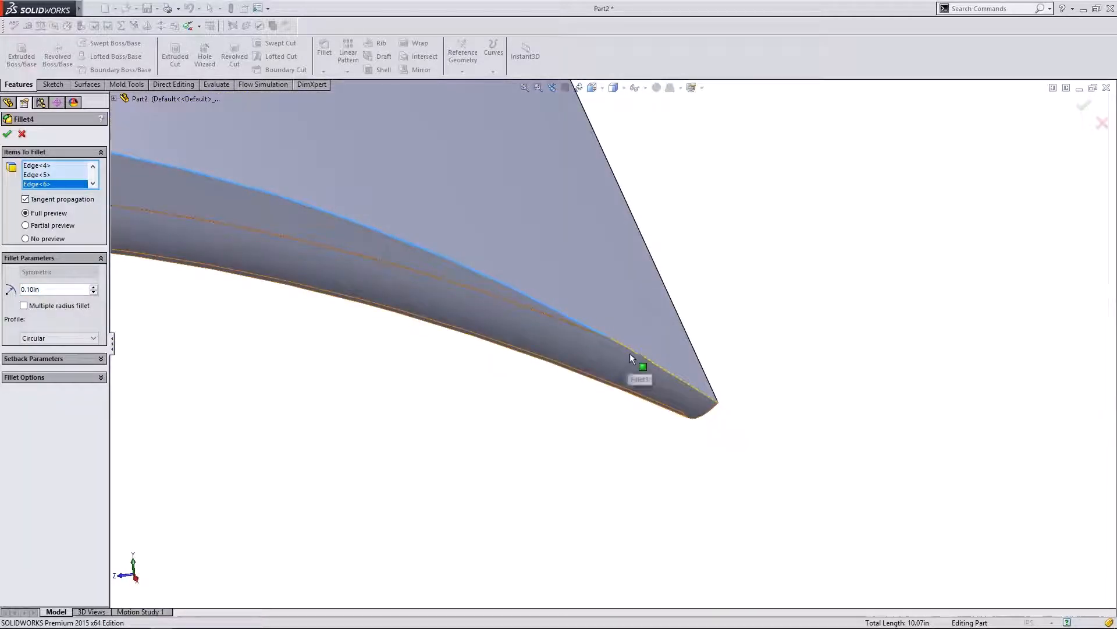
click(632, 367)
scroll(813, 374, up, 10)
mouse_move(439, 421)
middle_down()
mouse_move(452, 374)
mouse_move(429, 412)
middle_up()
click(22, 135)
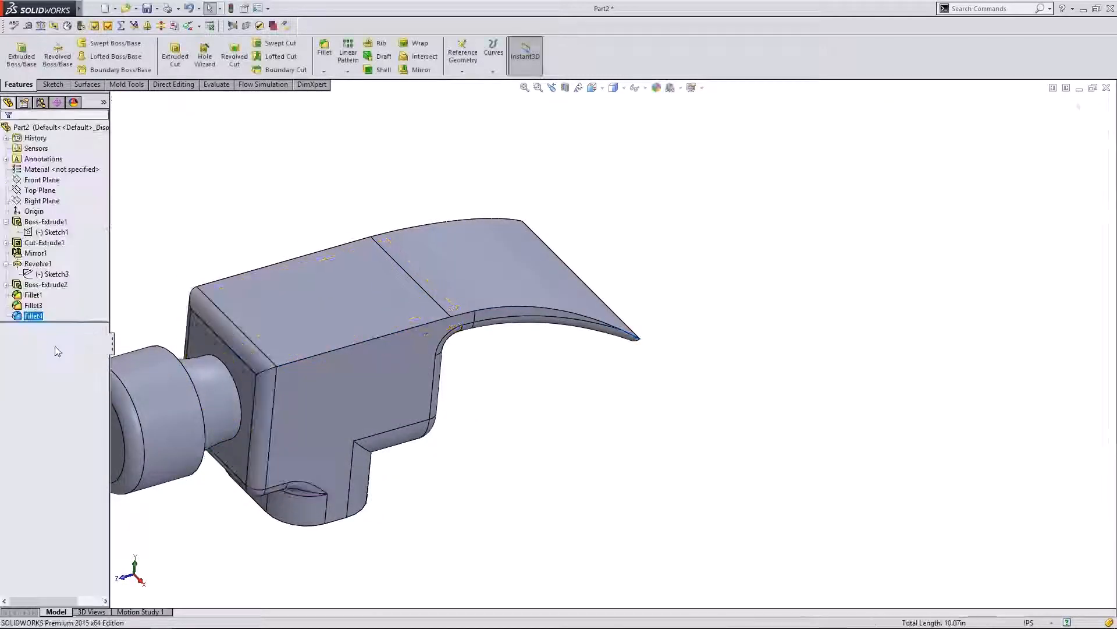
- Start deleting Fillet4 but decline the deletion
right_click(35, 316)
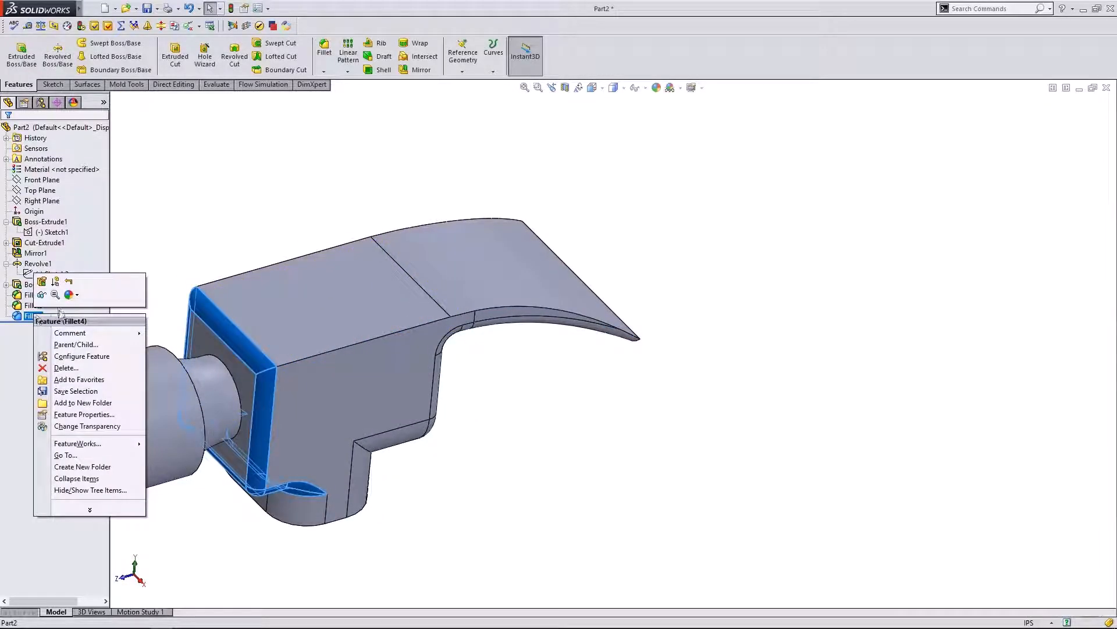
click(65, 368)
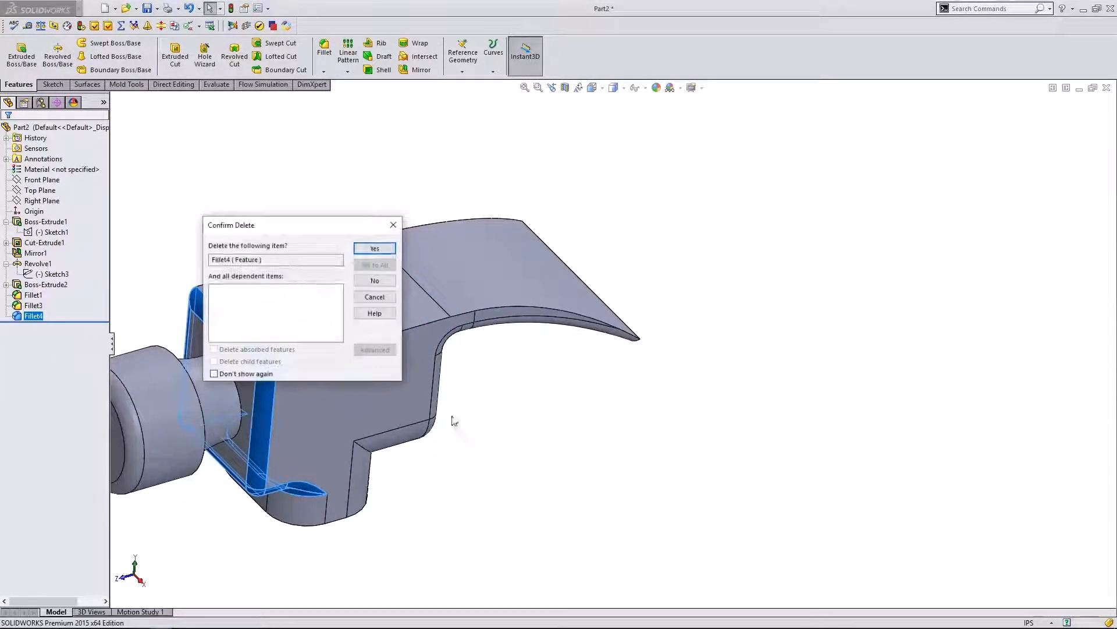
click(374, 280)
- Edit Fillet4 to include the top edge loop and accept it
middle_drag(481, 449, 460, 361)
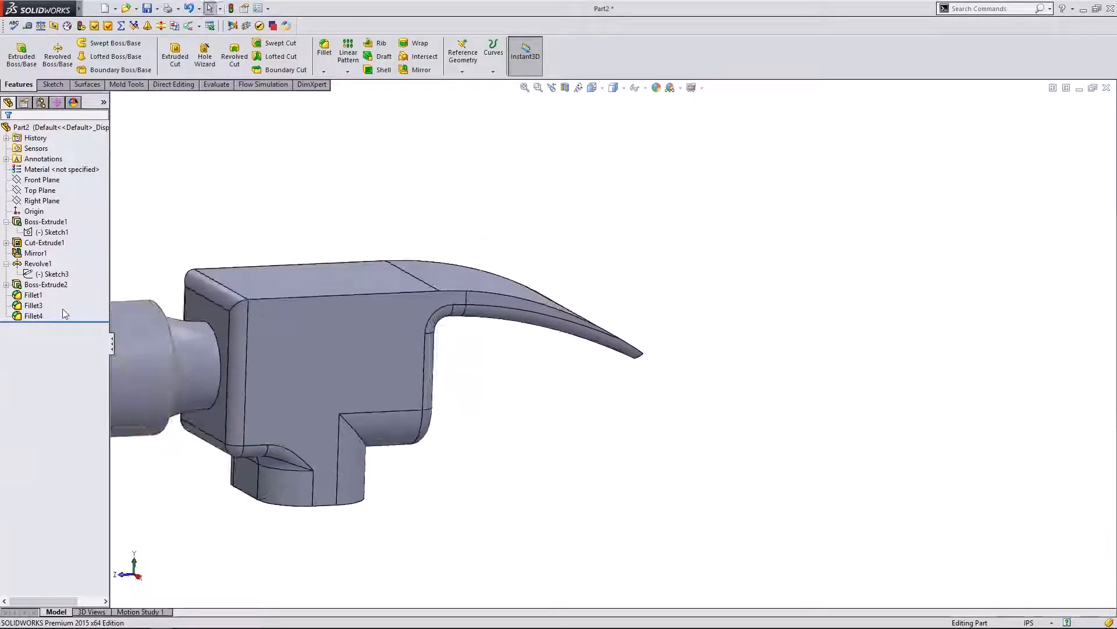
click(30, 316)
click(36, 283)
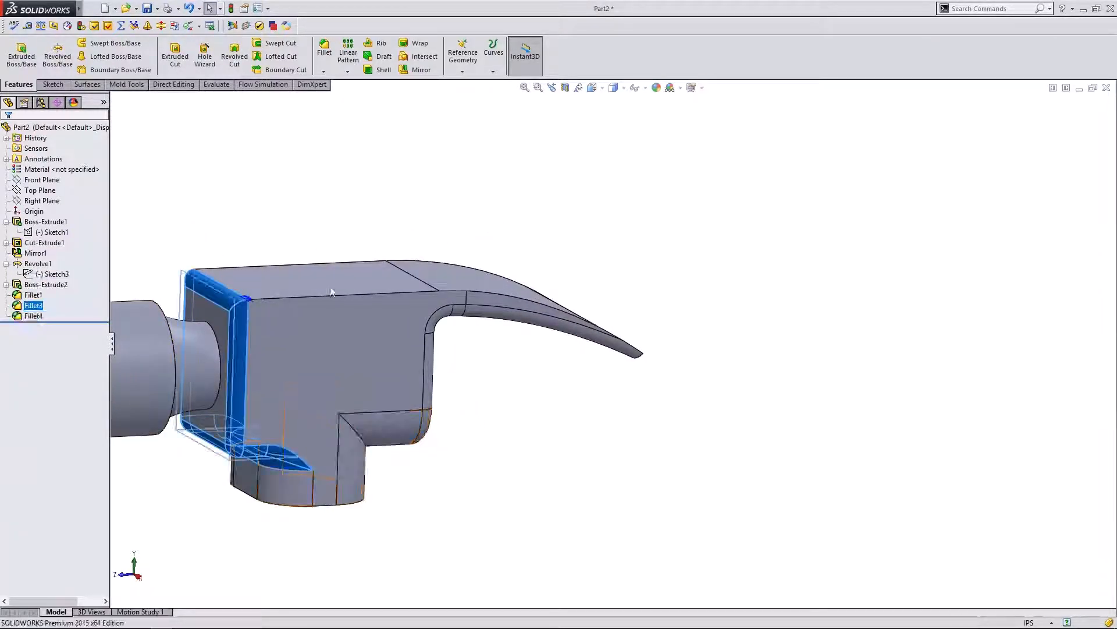
click(406, 294)
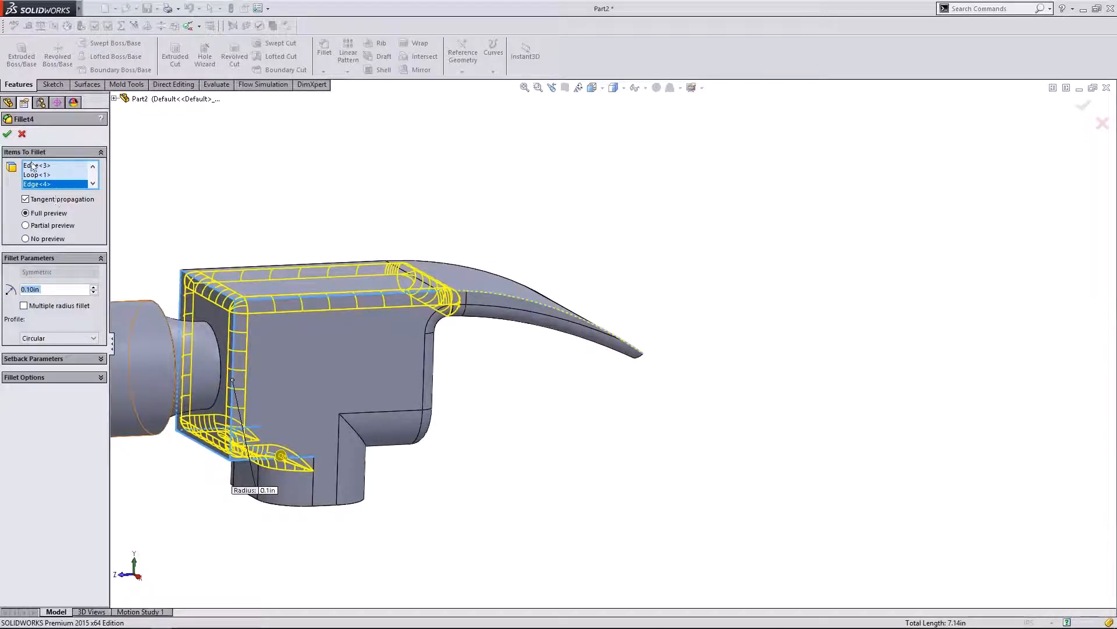
click(7, 136)
- Undo the top-edge fillet change and check the head from the right side view
middle_drag(518, 337, 491, 339)
key(ctrl+z)
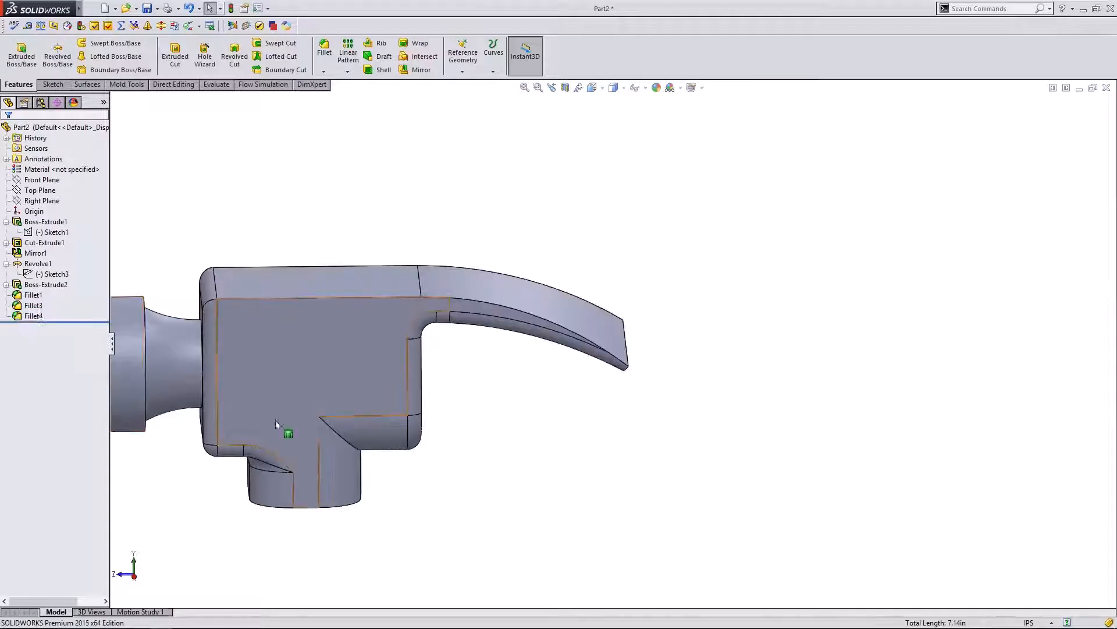
click(135, 578)
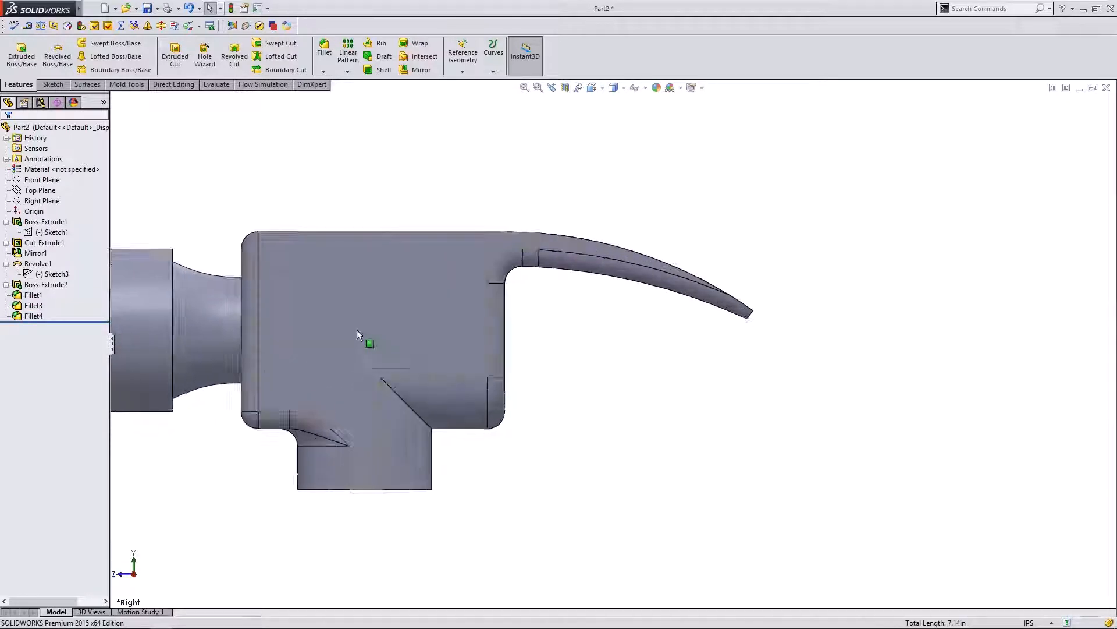
middle_drag(568, 325, 643, 334)
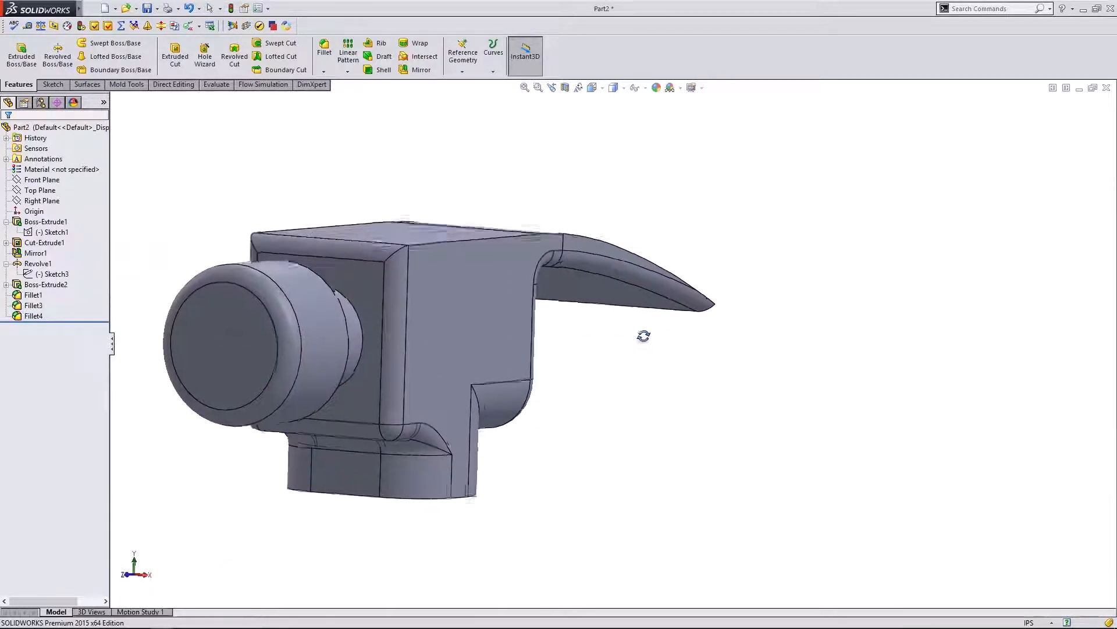
click(27, 316)
- Highlight Fillet4's faces, then delete Fillet4, leaving only Fillet1 and Fillet3
click(25, 317)
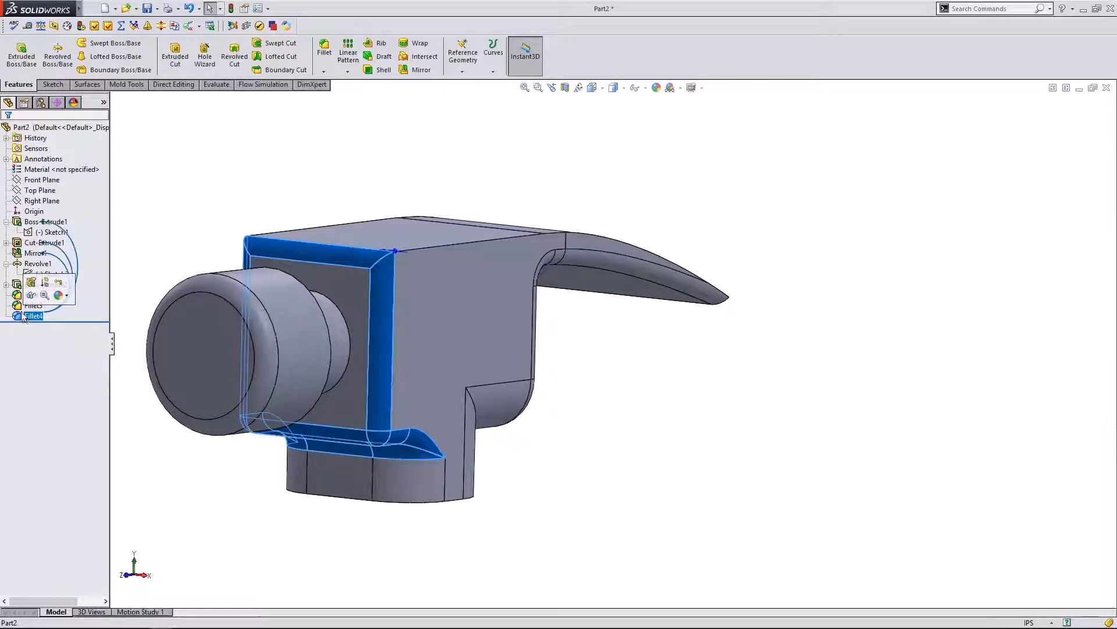
click(26, 307)
right_click(23, 316)
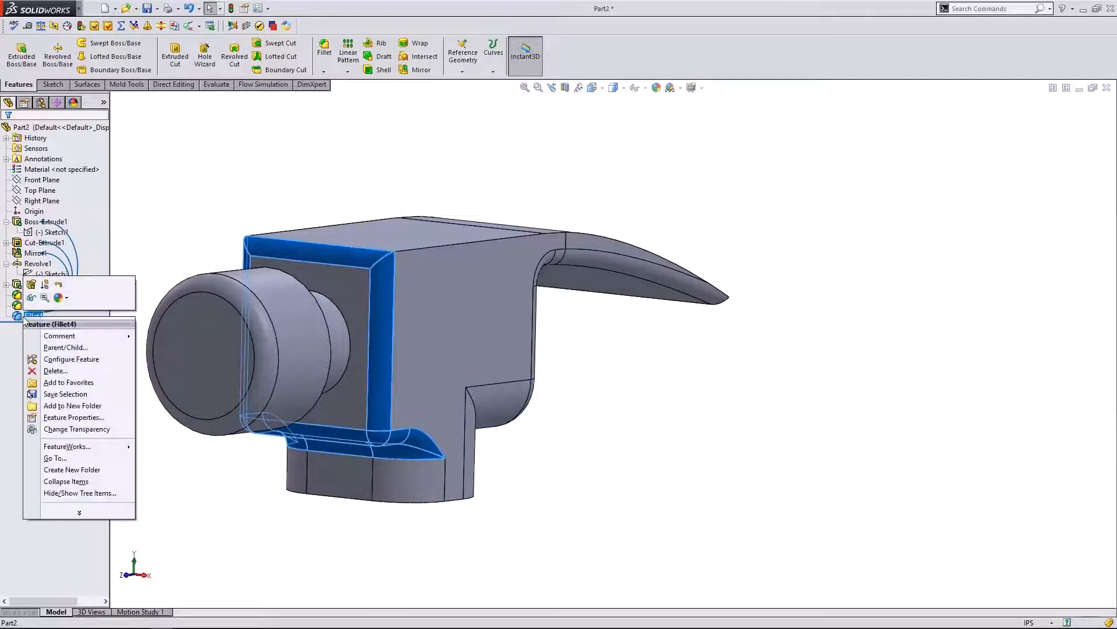
click(47, 375)
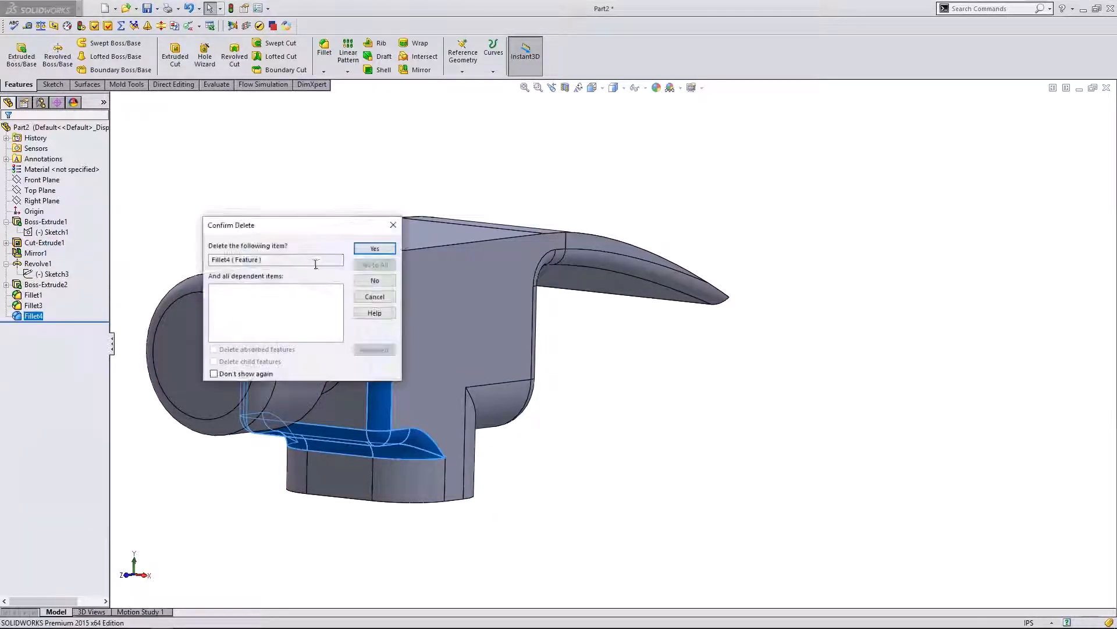
click(373, 249)
- Inspect the now sharp-edged striker face and claw underside from several angles
middle_drag(553, 349, 439, 391)
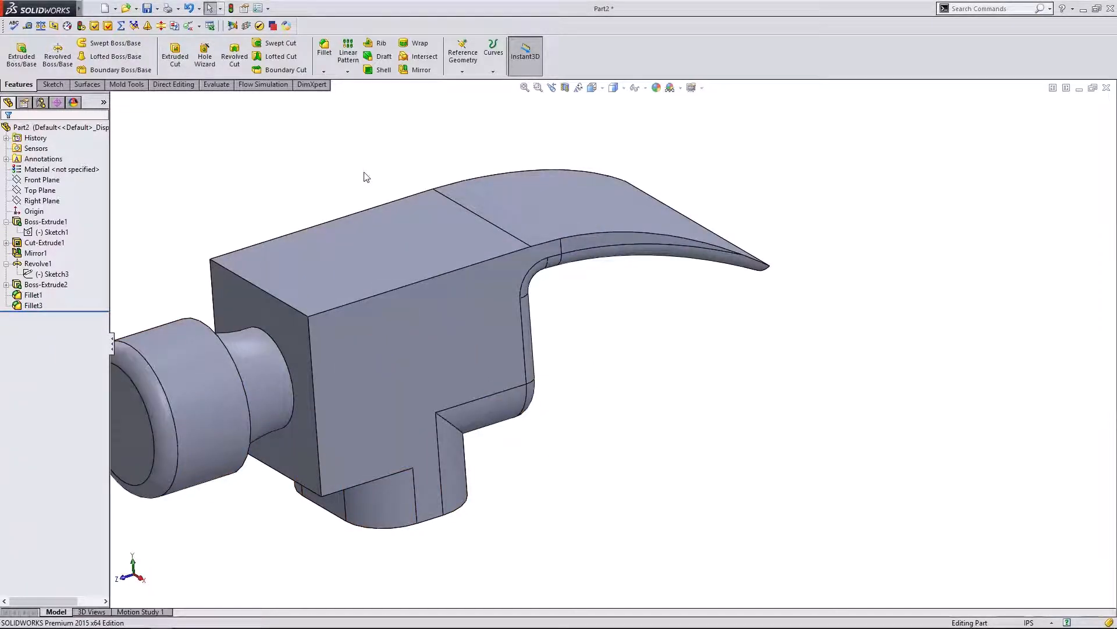
middle_drag(699, 317, 725, 316)
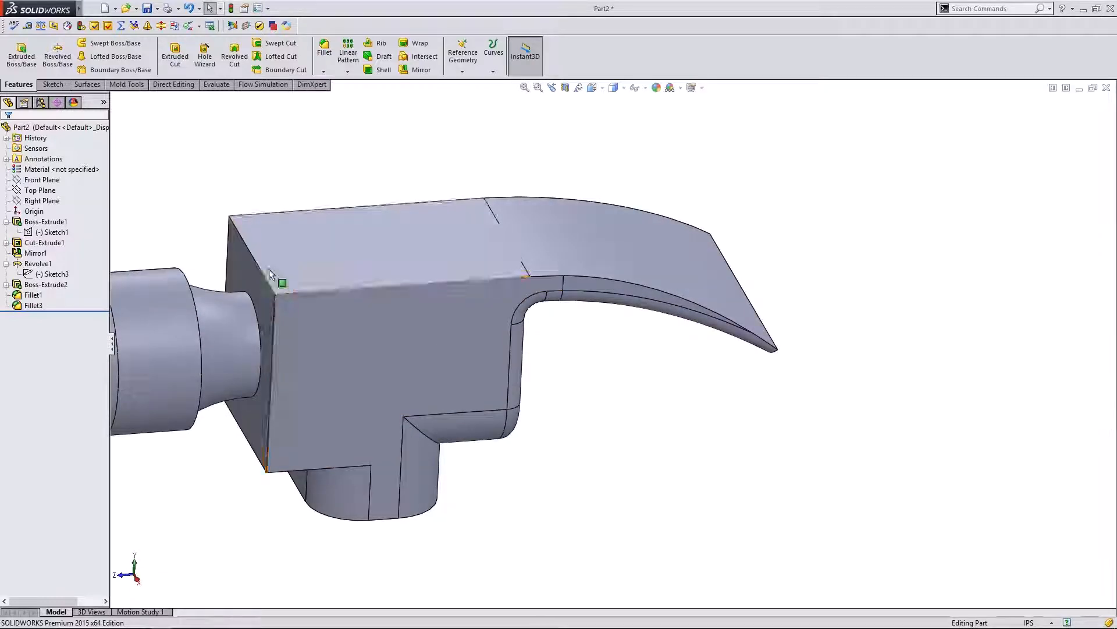
middle_drag(648, 342, 707, 306)
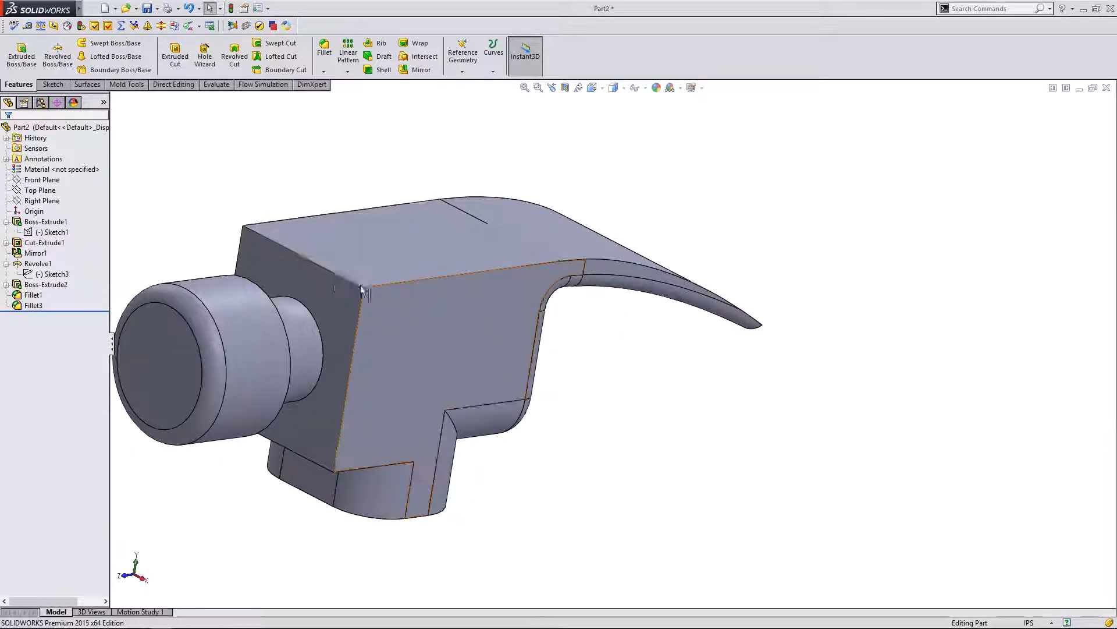
middle_drag(708, 374, 662, 390)
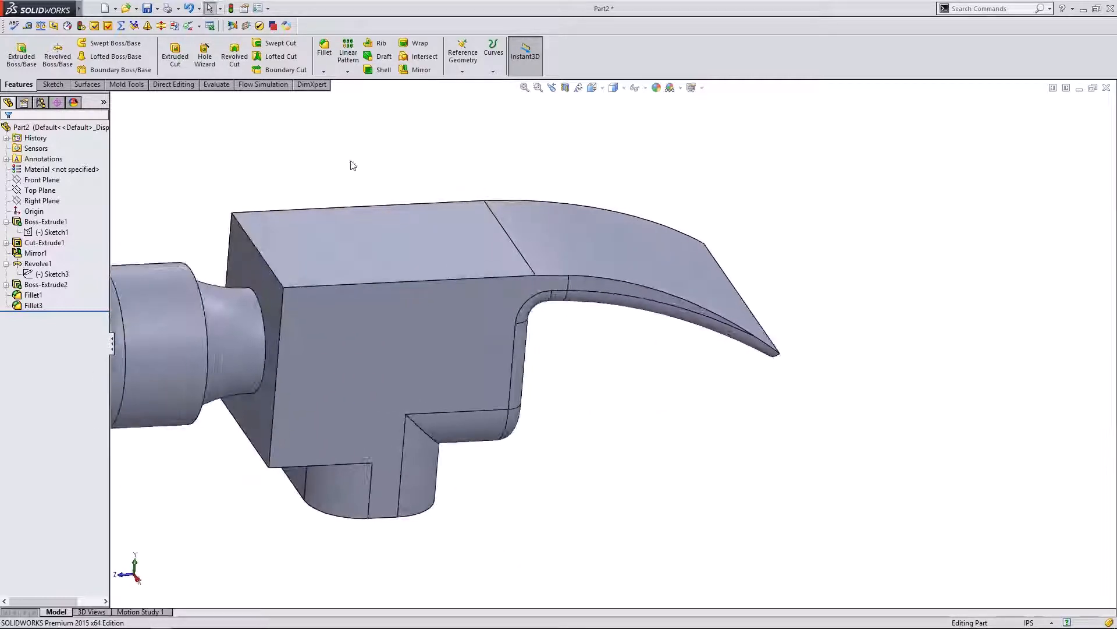
click(327, 58)
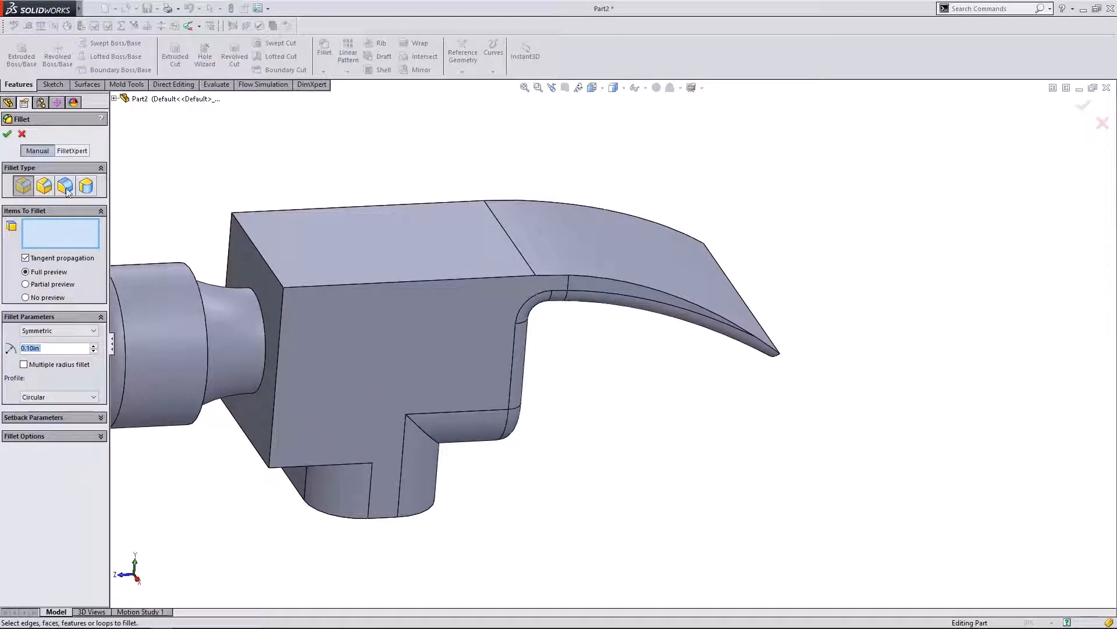
- Try a variable-radius fillet on the head's top and vertical front edges, then cancel it
click(51, 187)
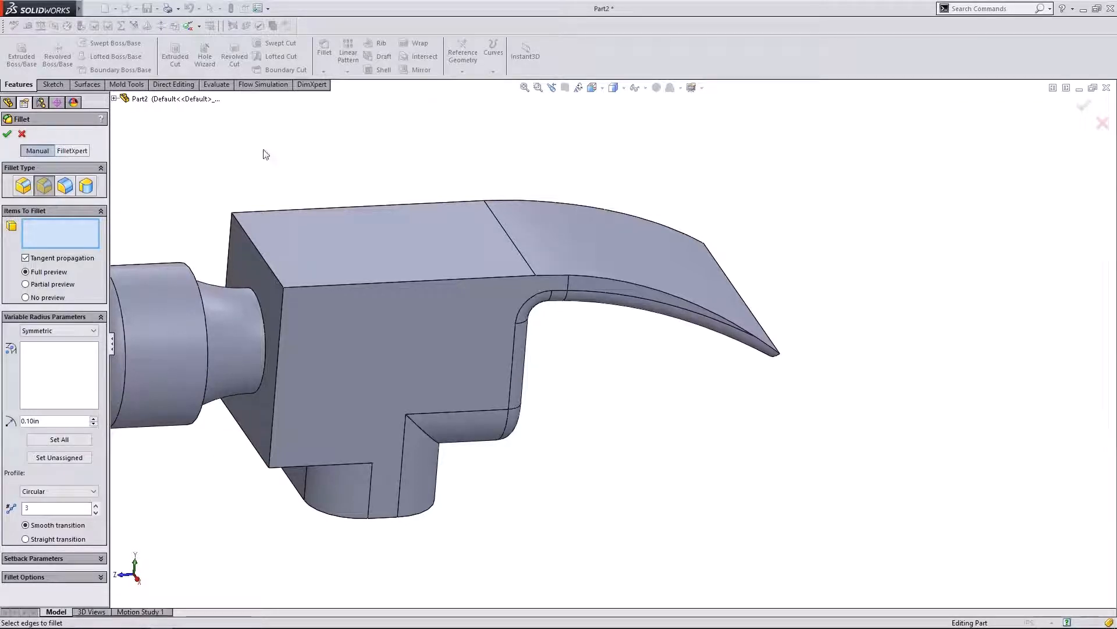
middle_drag(262, 152, 297, 130)
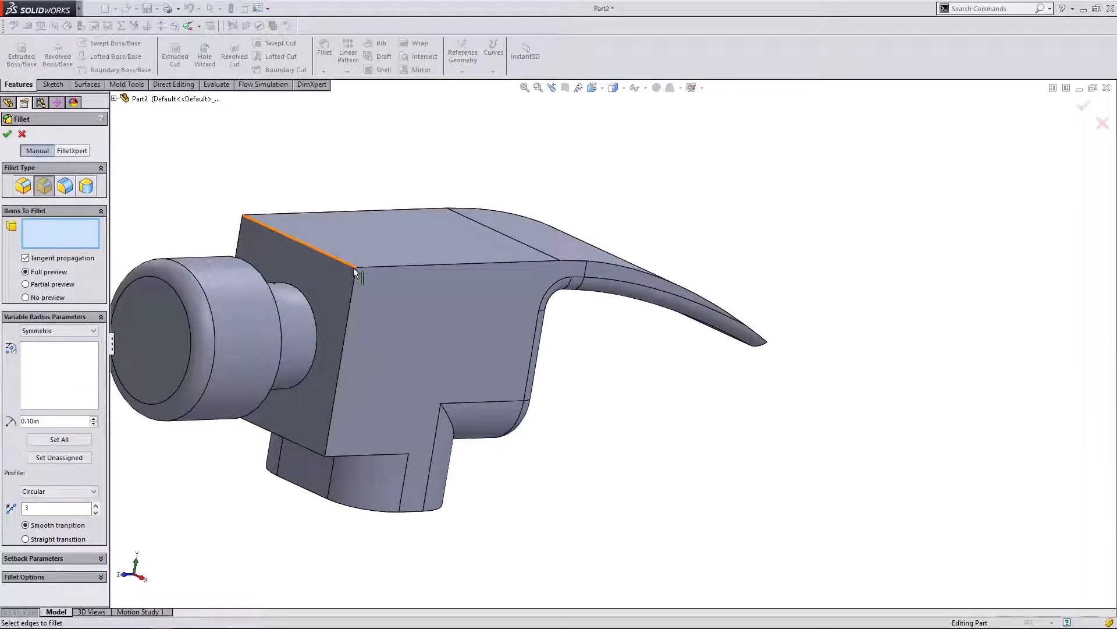
click(354, 267)
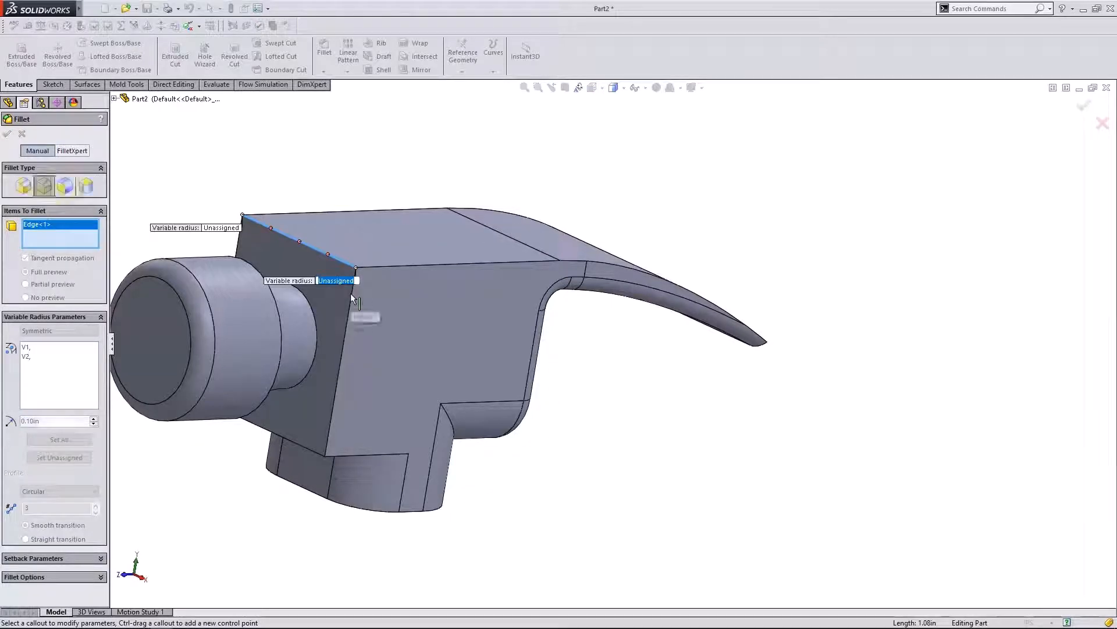
click(352, 294)
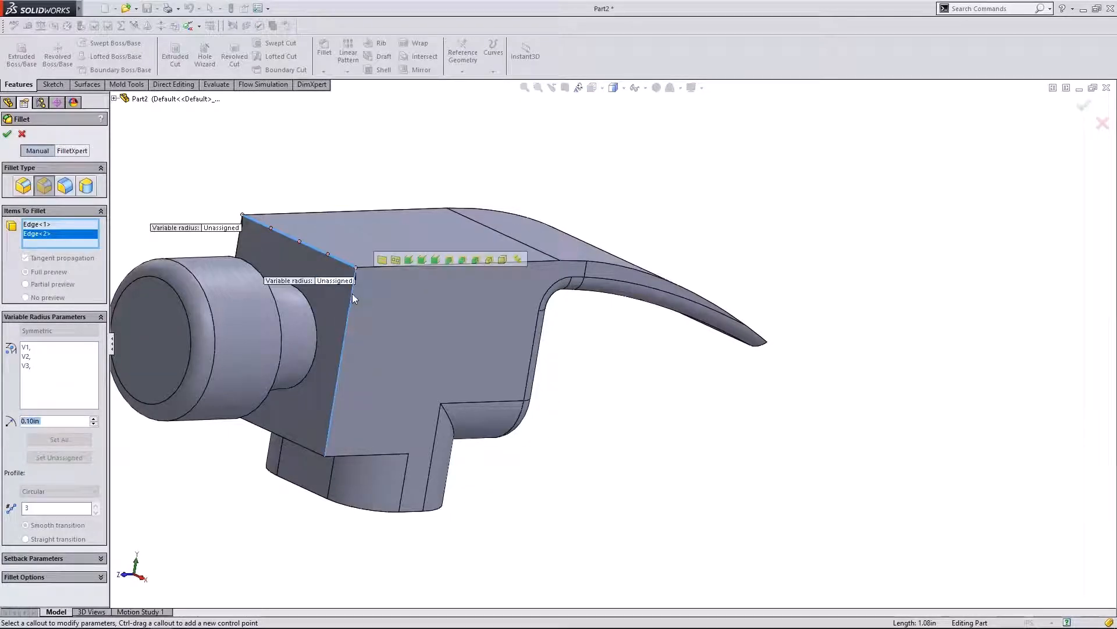
click(56, 390)
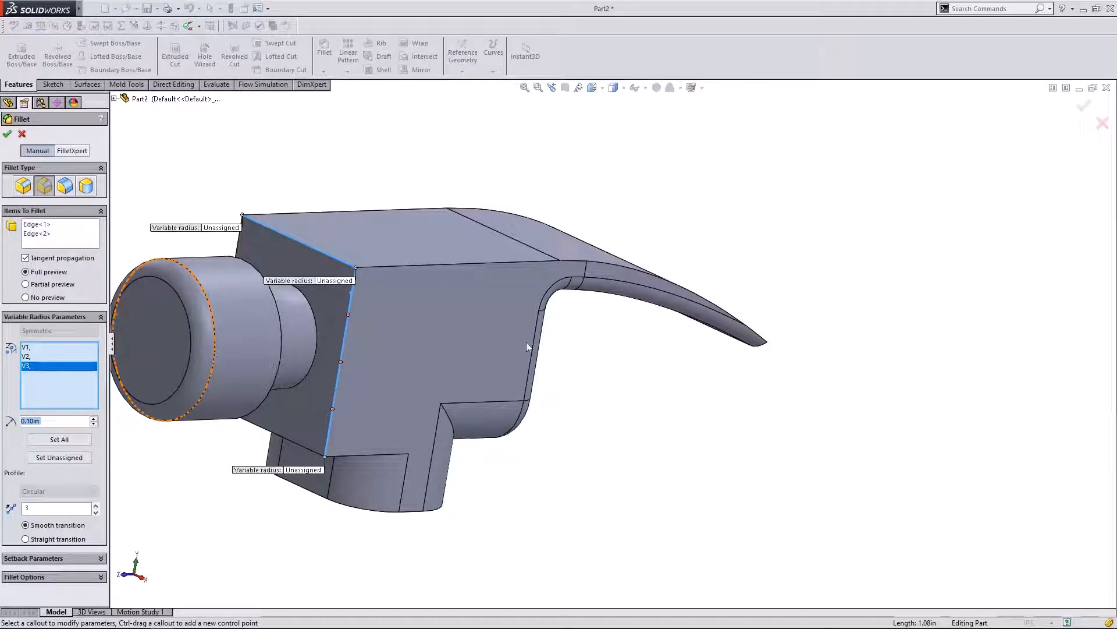
middle_drag(527, 347, 689, 351)
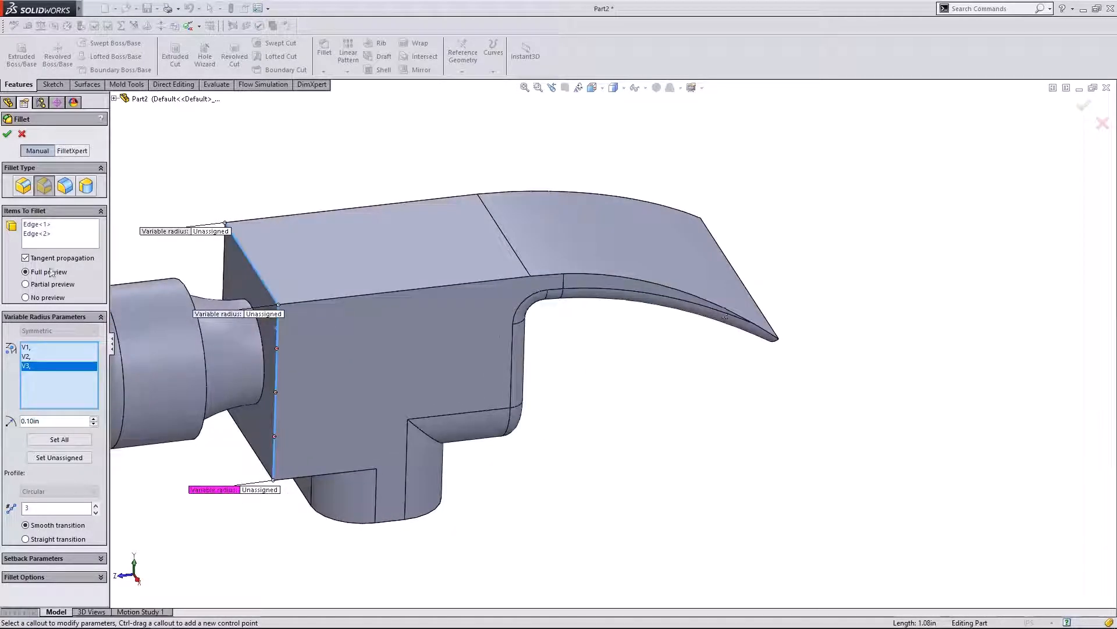
click(22, 134)
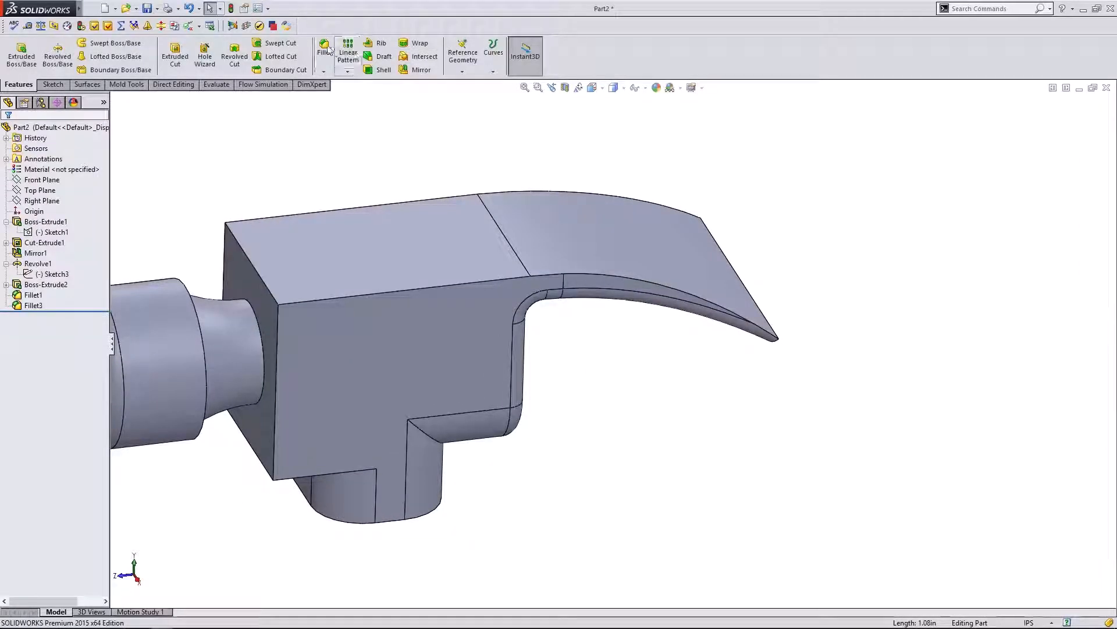
click(324, 49)
- Choose Variable Size Fillet and select four edges from the head's top corner to the claw tip
middle_drag(334, 286, 371, 287)
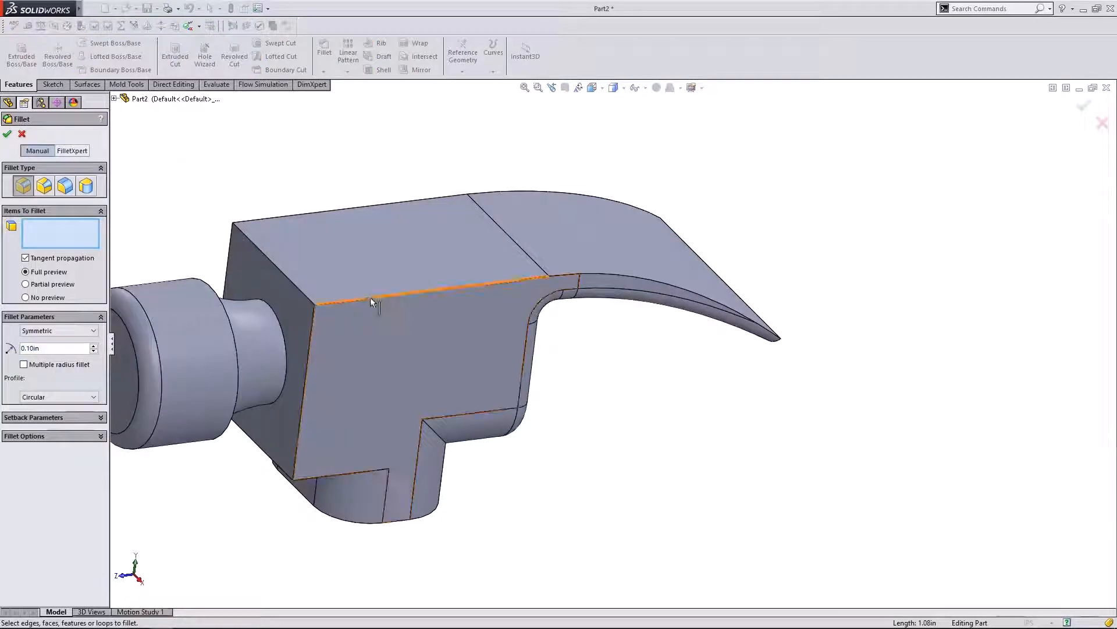
click(45, 186)
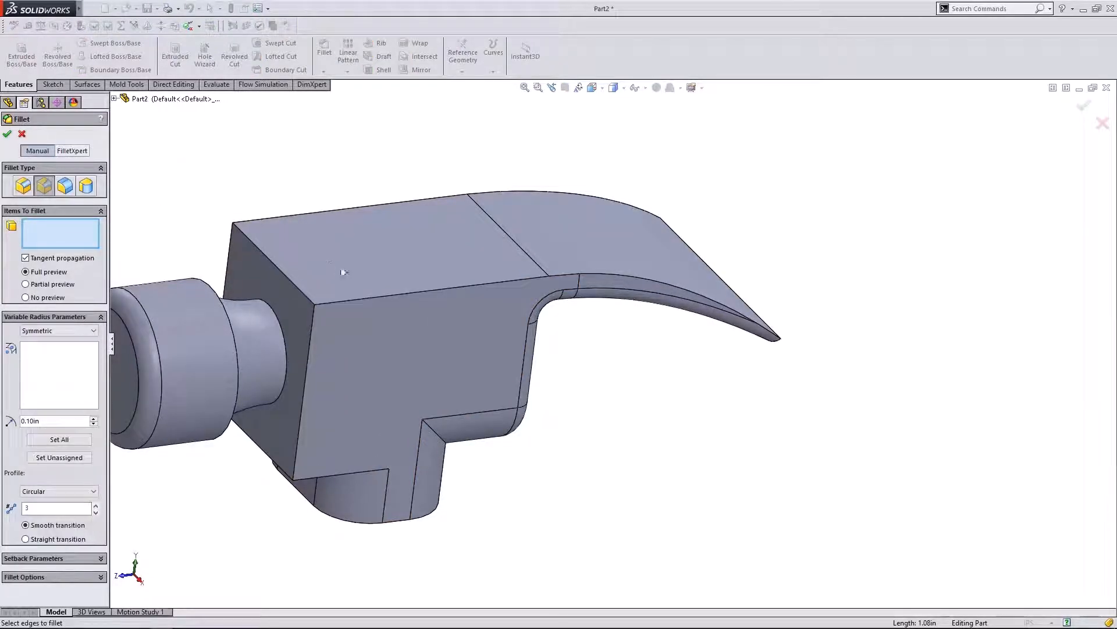
click(348, 302)
click(601, 277)
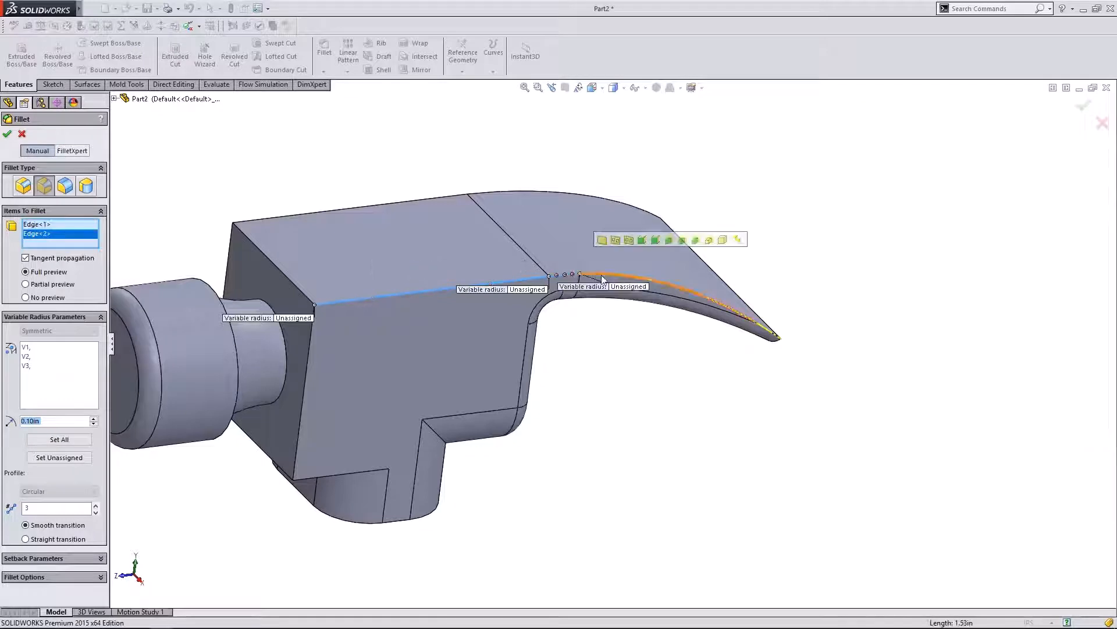
click(602, 276)
click(767, 330)
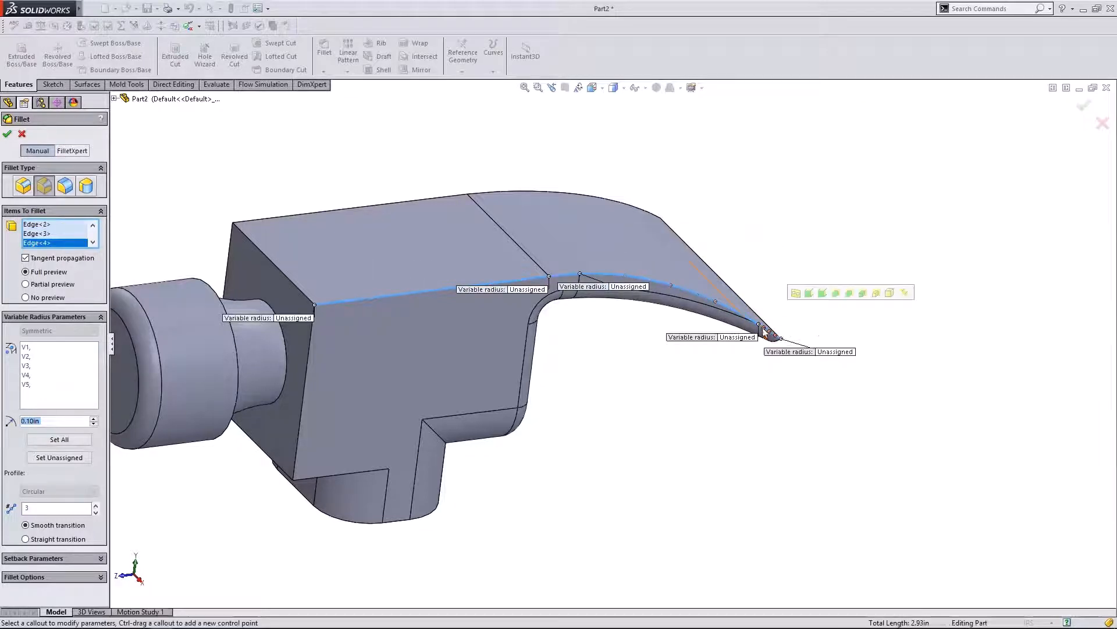
click(382, 297)
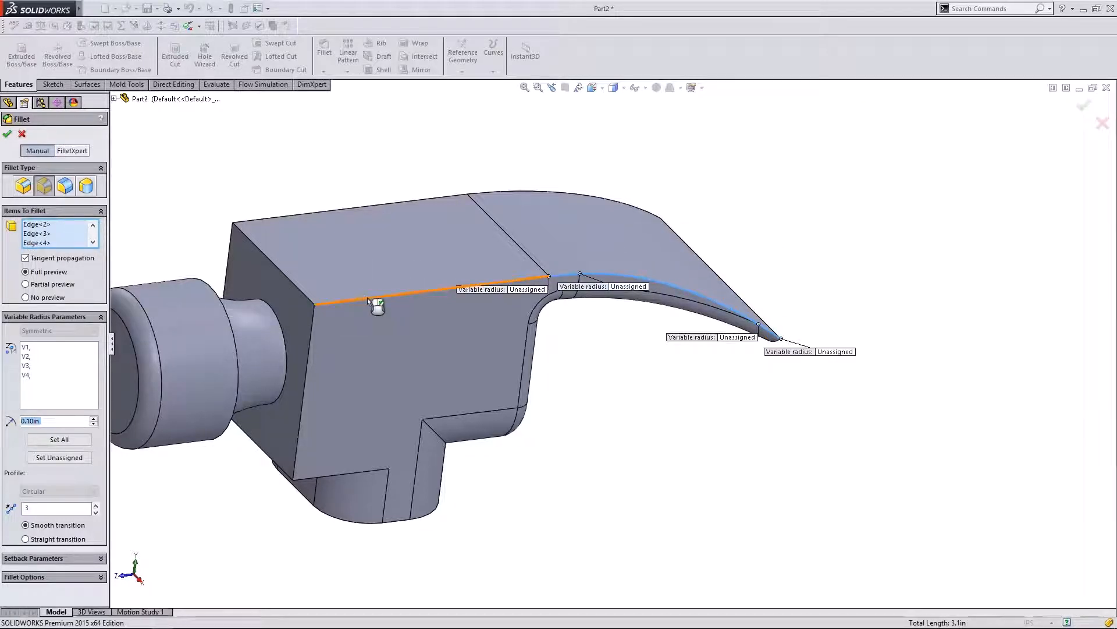
click(341, 300)
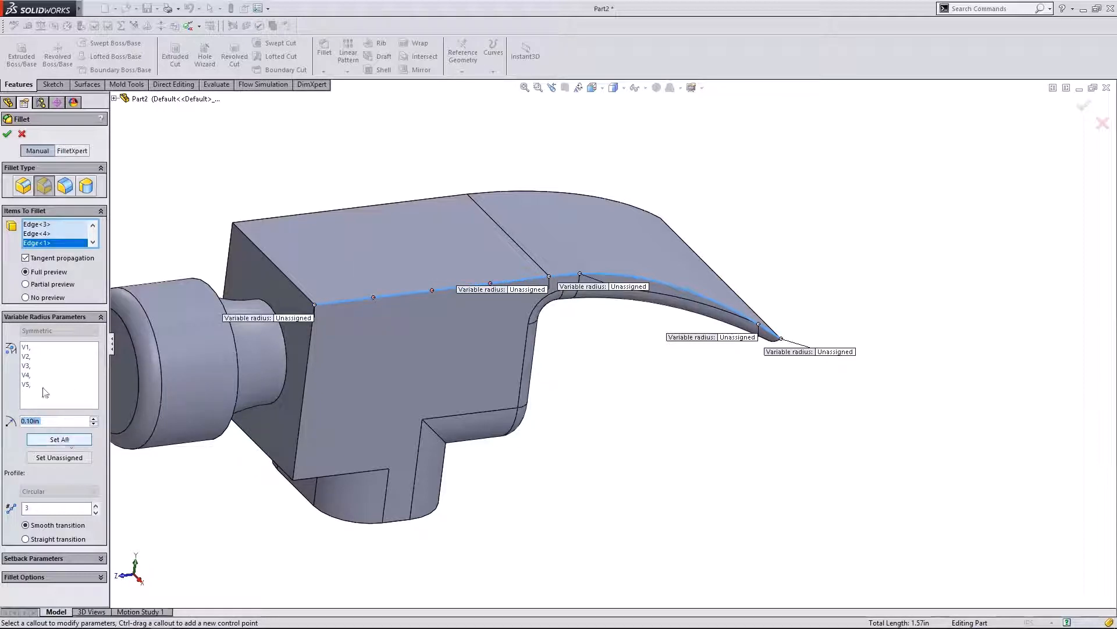
click(28, 348)
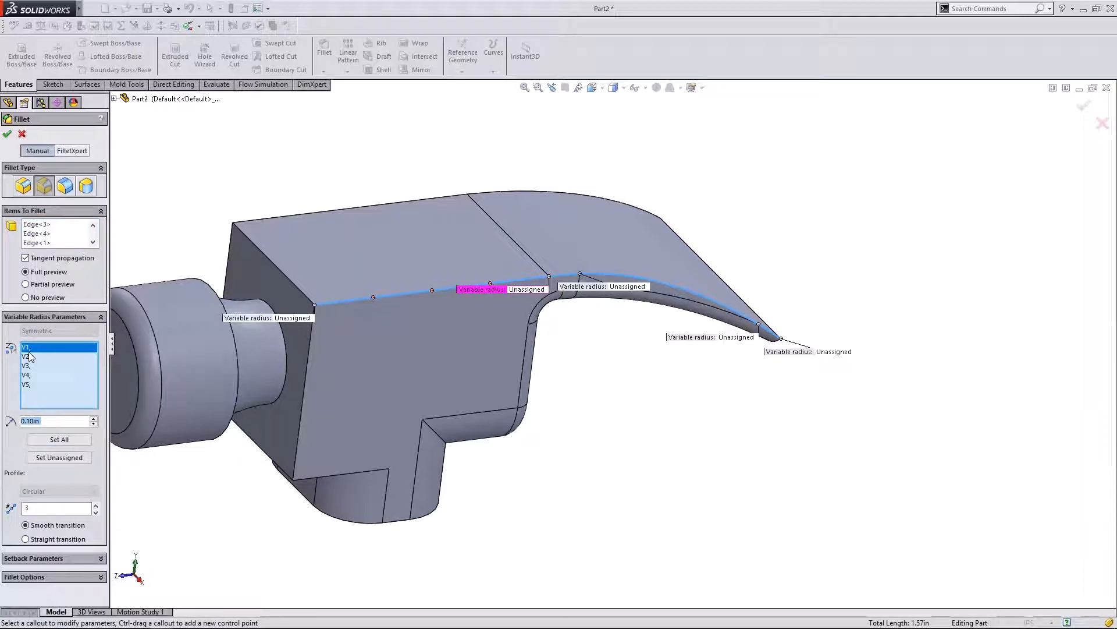
click(28, 366)
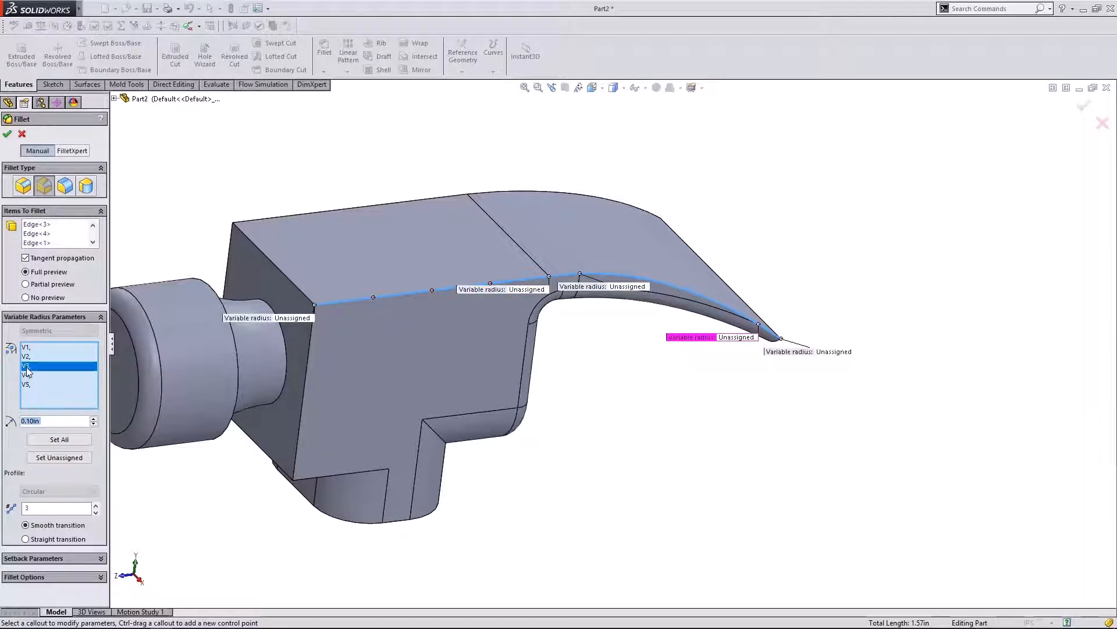
click(27, 385)
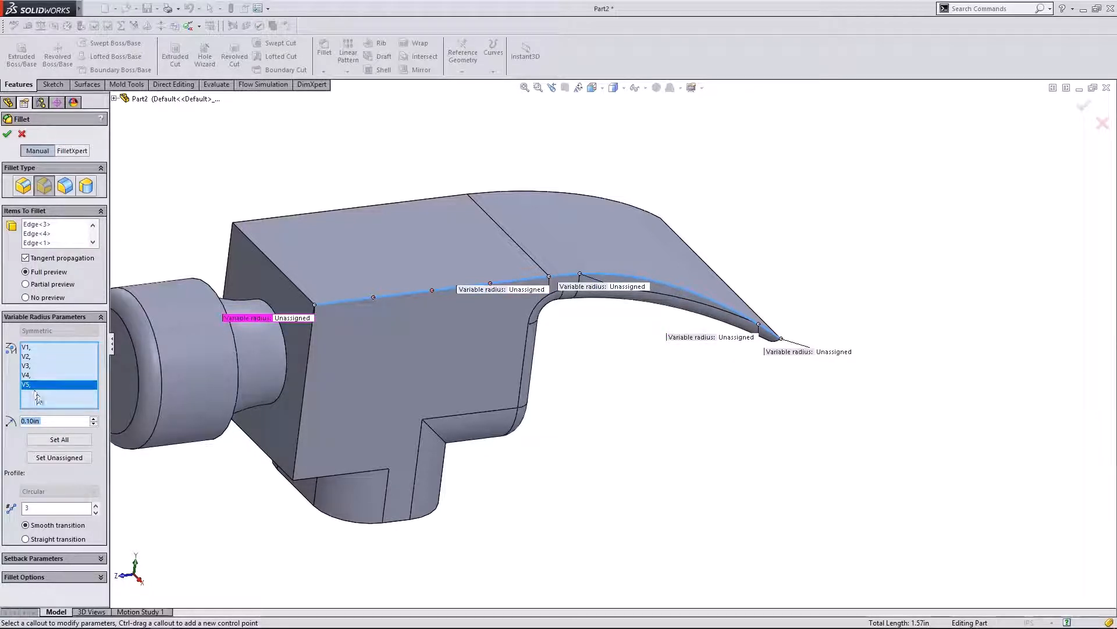
middle_drag(609, 339, 641, 384)
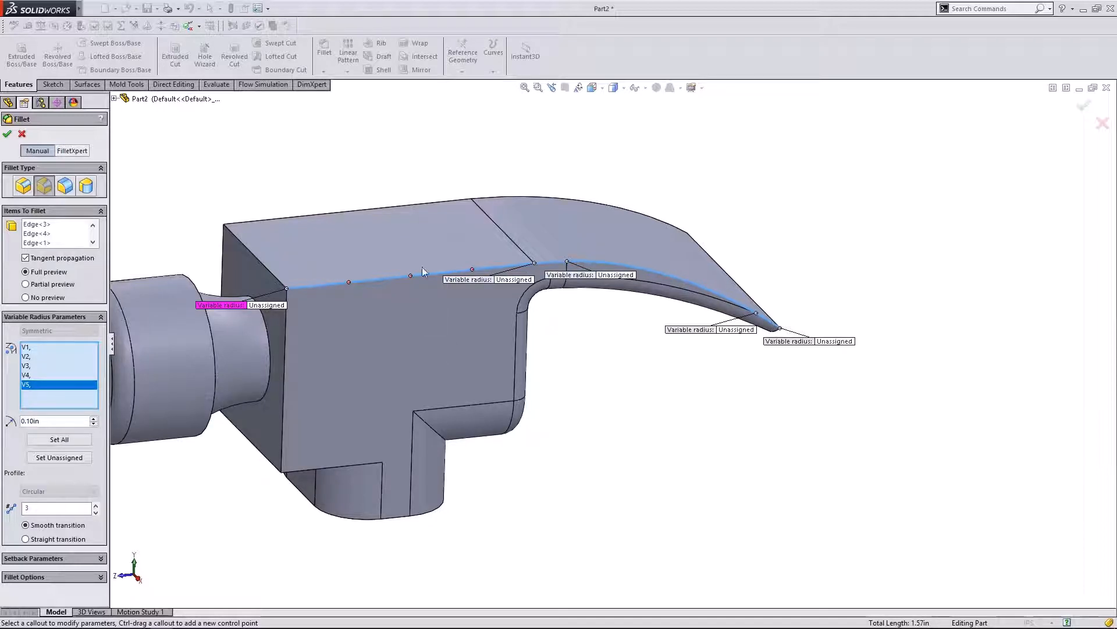
mouse_move(617, 344)
middle_down()
mouse_move(611, 328)
mouse_move(626, 342)
middle_up()
scroll(413, 256, down, 1)
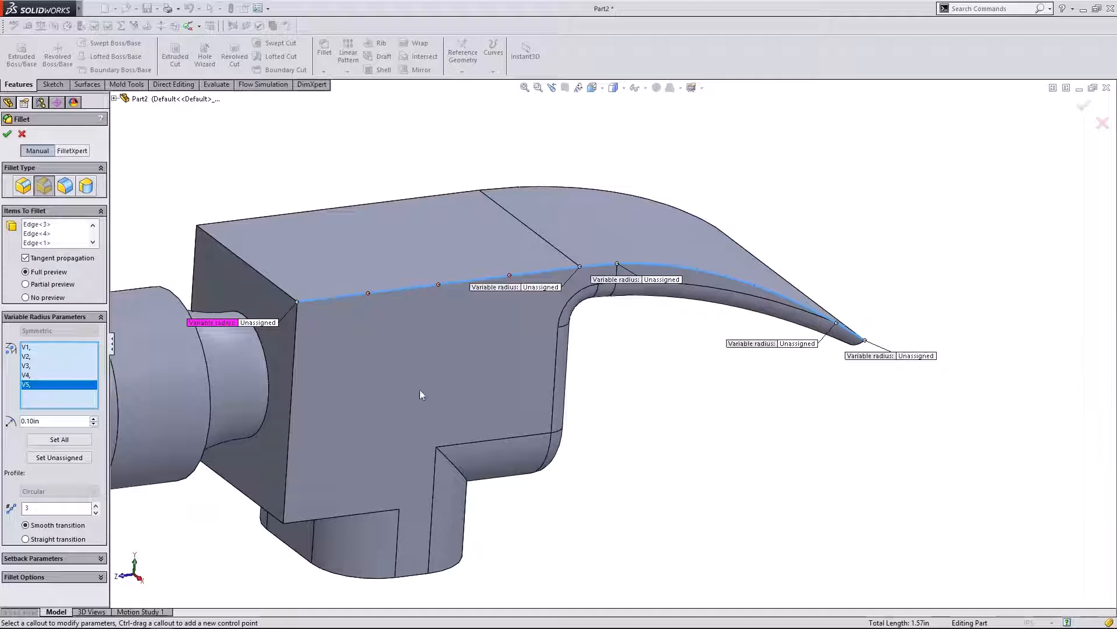
click(28, 348)
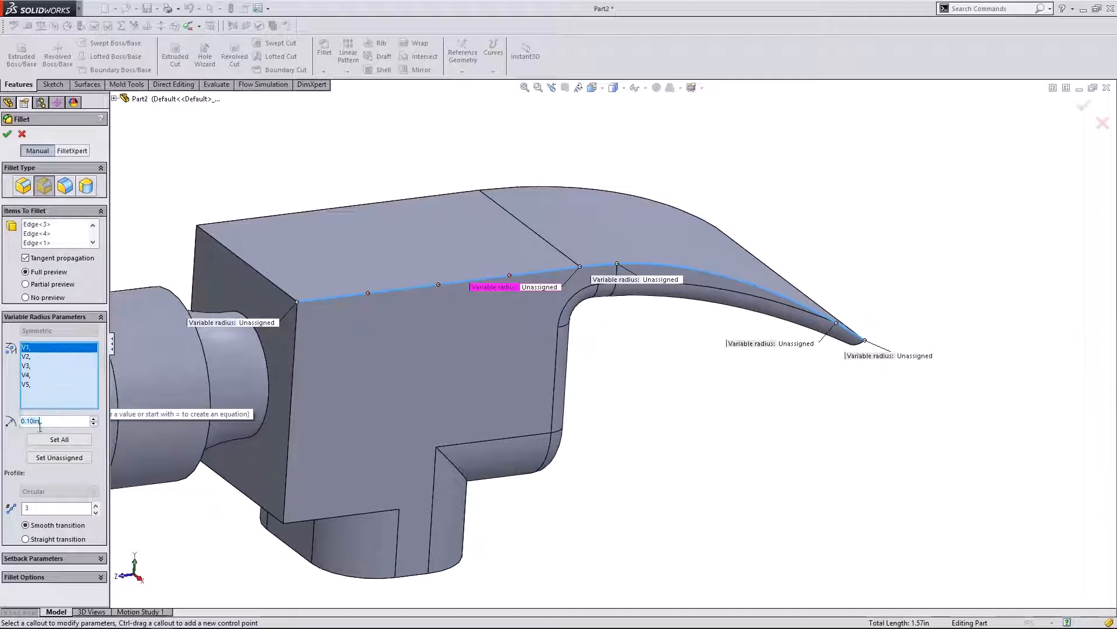
drag(43, 425, 27, 428)
- Set vertex V1 to 0.2in and vertex V2 to 0.01in
text(2)
key(Return)
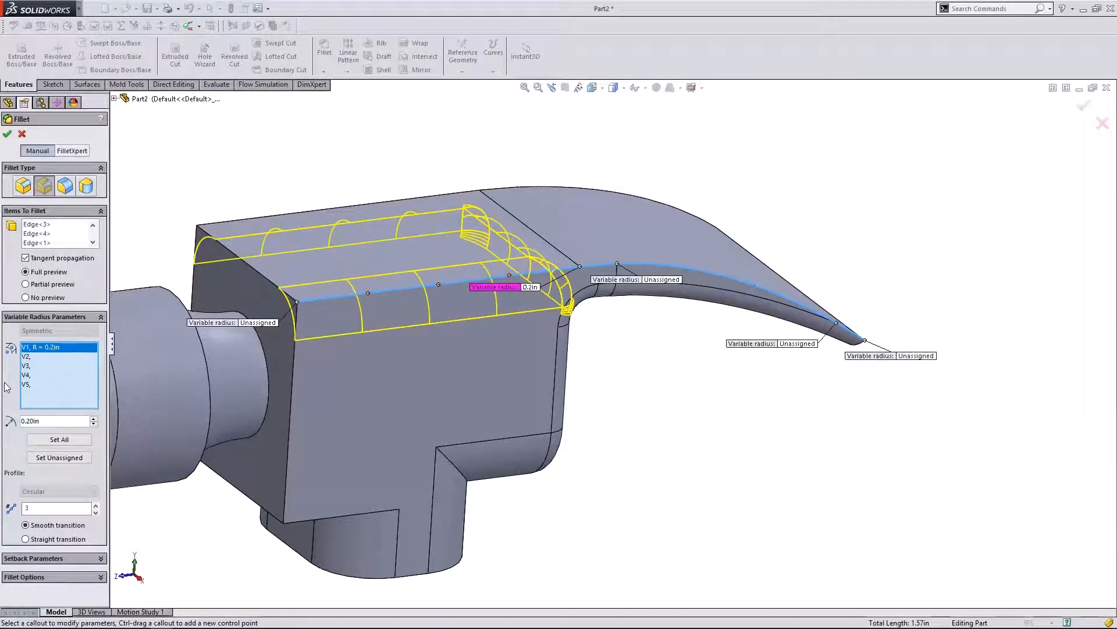
click(25, 357)
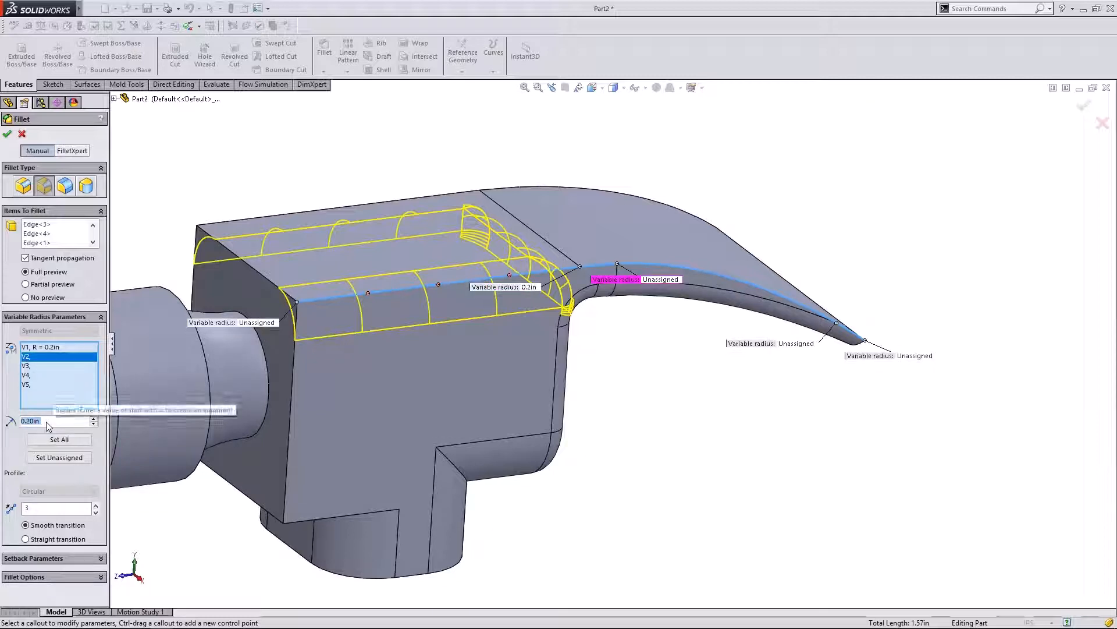
drag(50, 423, 33, 423)
text(0.1)
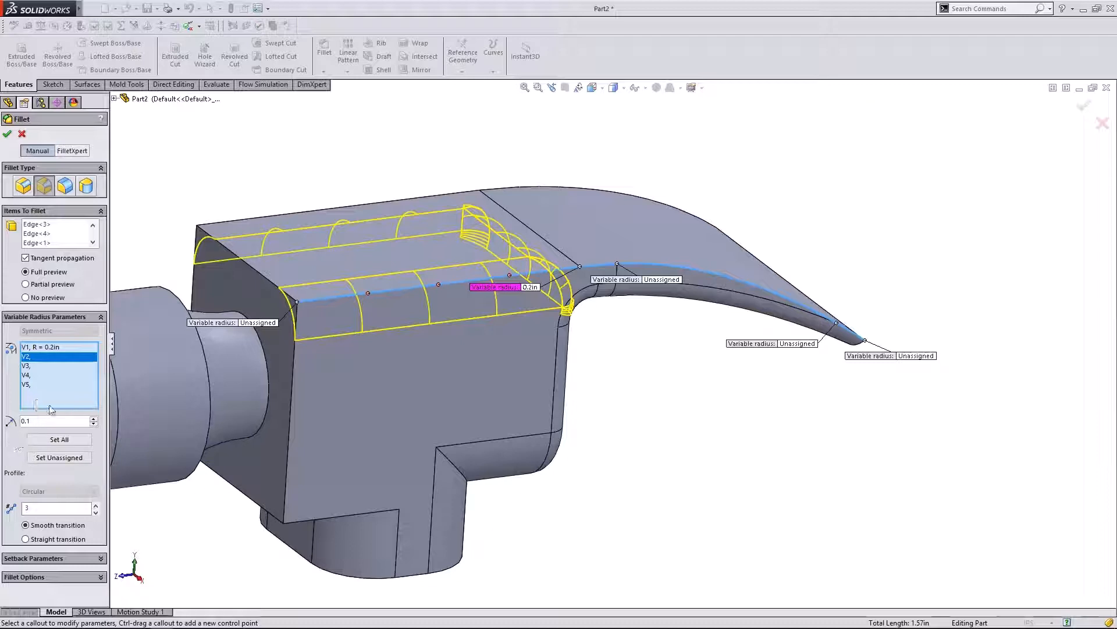
click(27, 365)
click(26, 356)
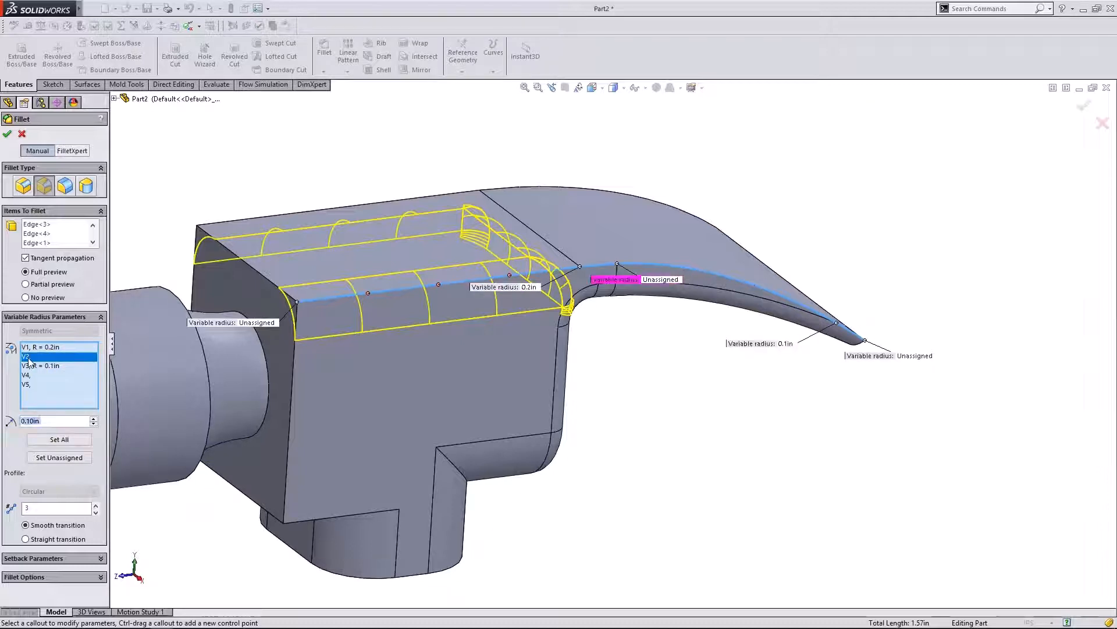
click(31, 420)
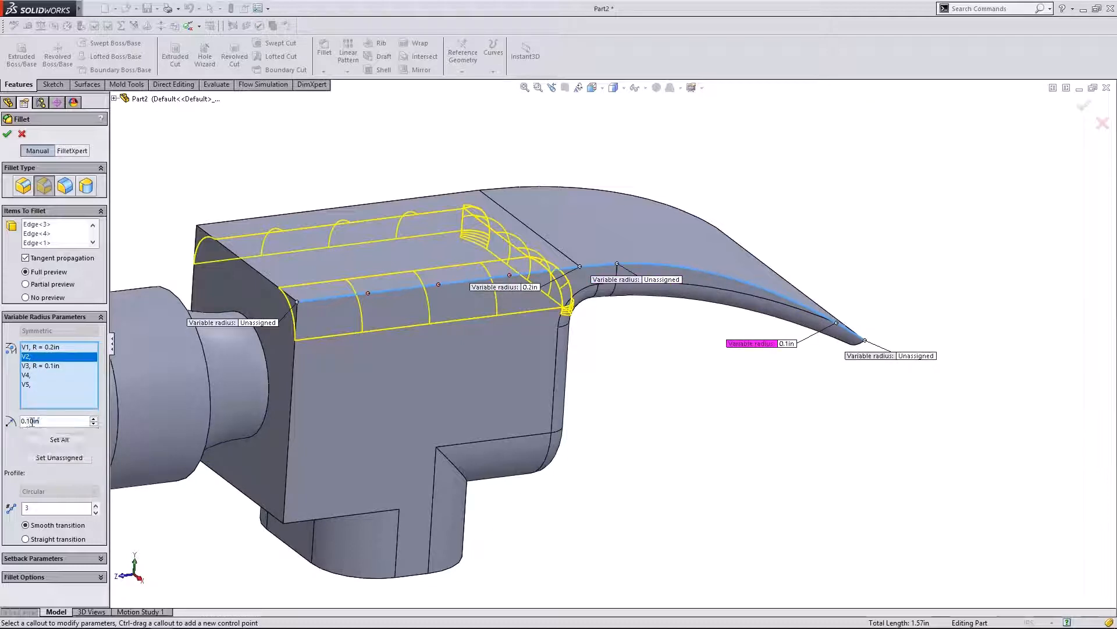
text(01)
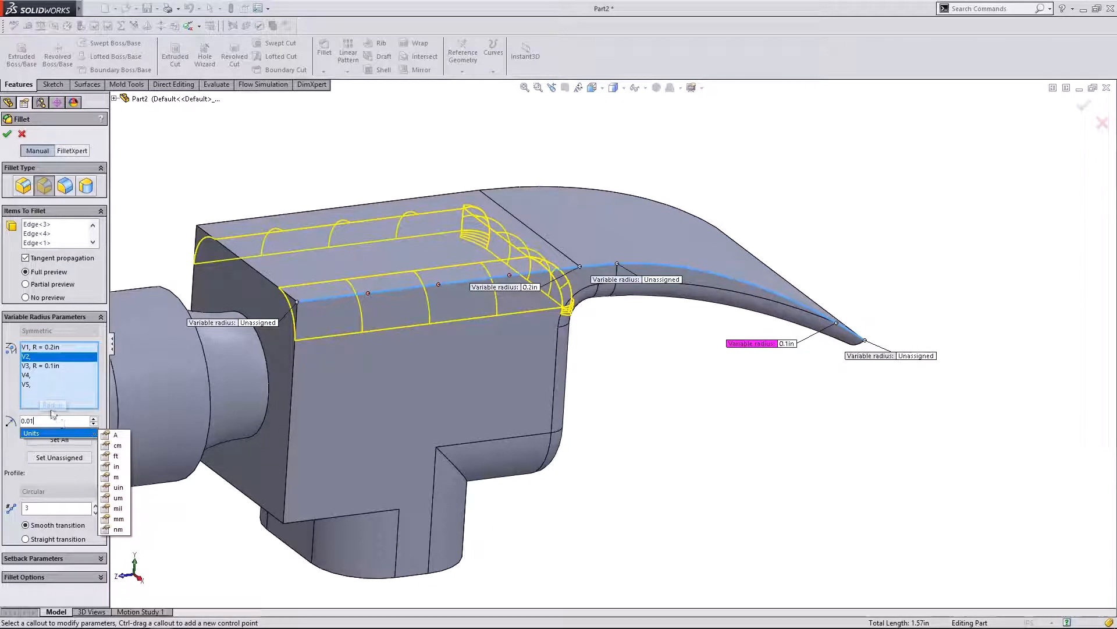
key(Return)
- Set vertices V3, V4 and V5 to 0.1in
click(41, 366)
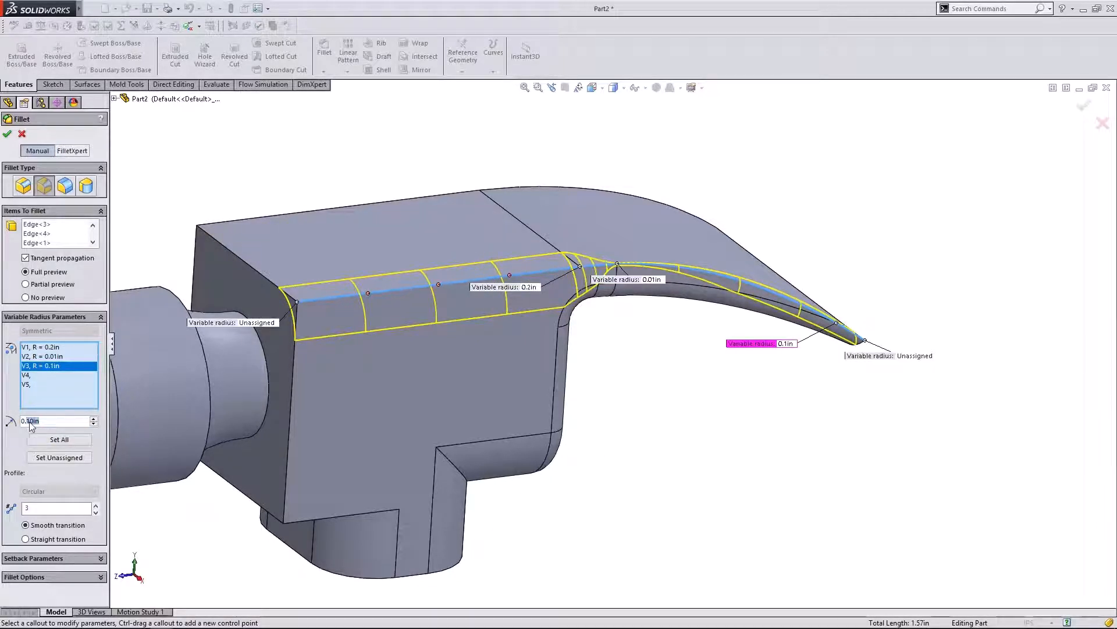
click(27, 375)
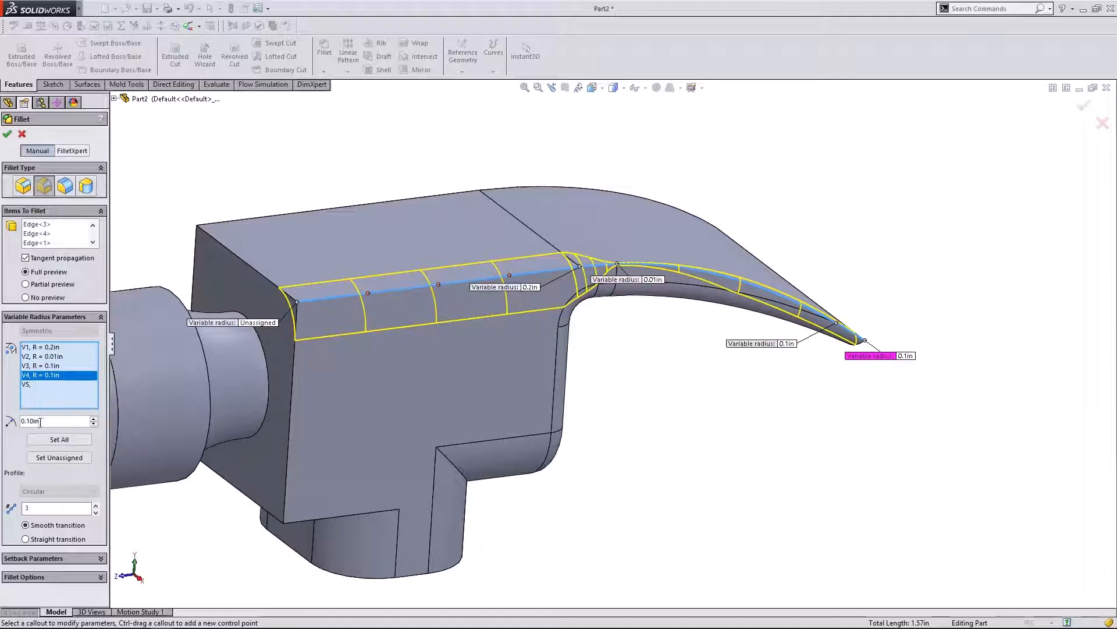
drag(40, 422, 27, 422)
key(BackSpace)
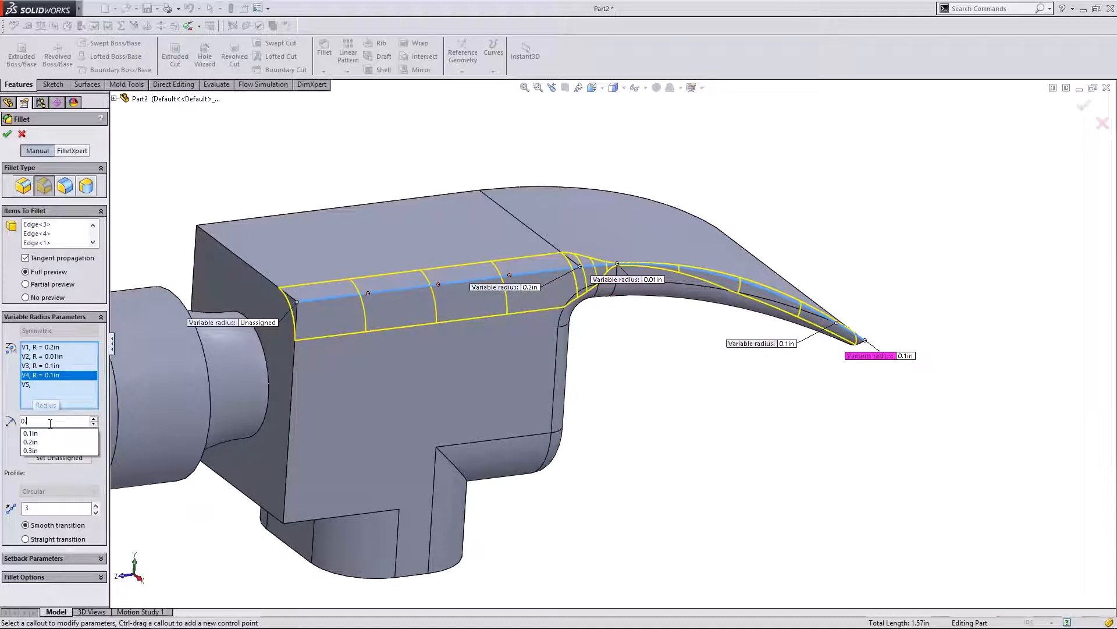
text(1)
key(Return)
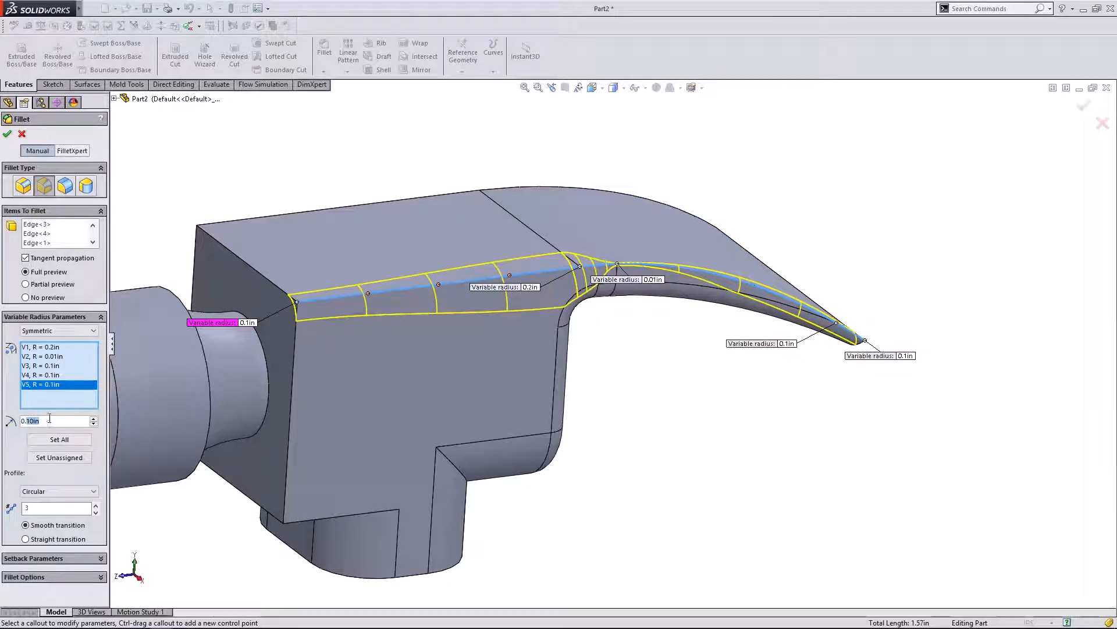
- Review the radii assigned to vertices V1 through V5
click(54, 347)
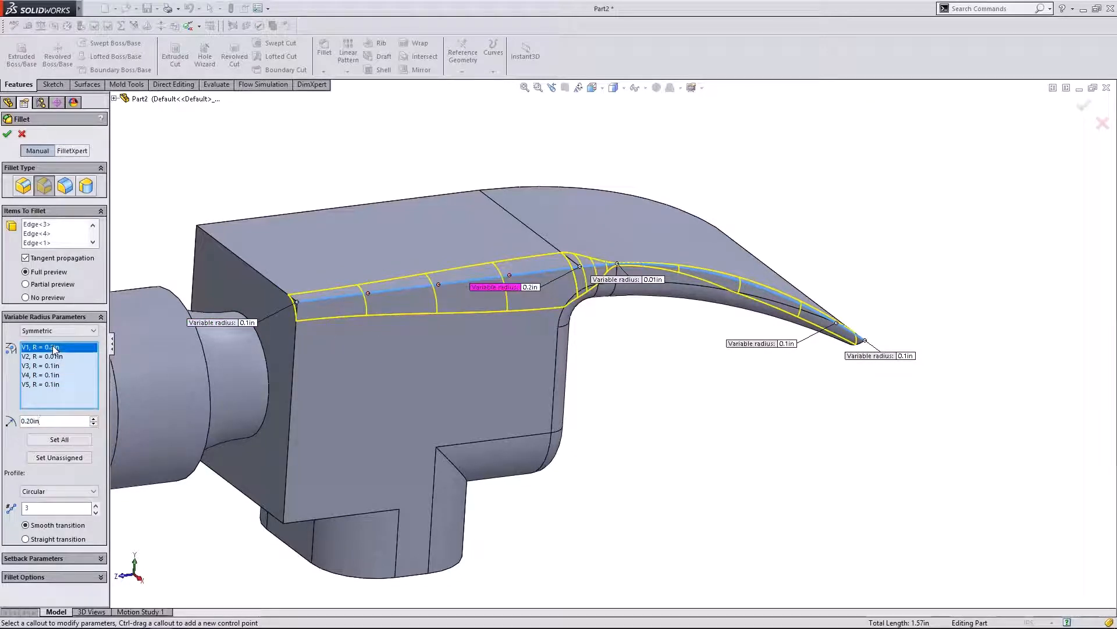
click(58, 366)
click(63, 357)
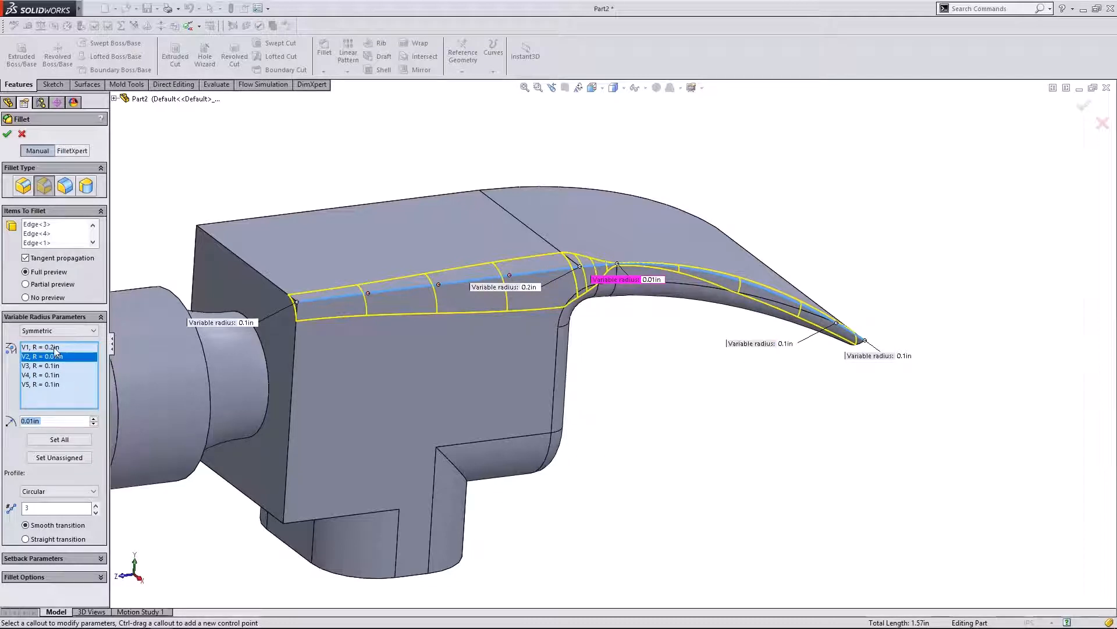
click(56, 348)
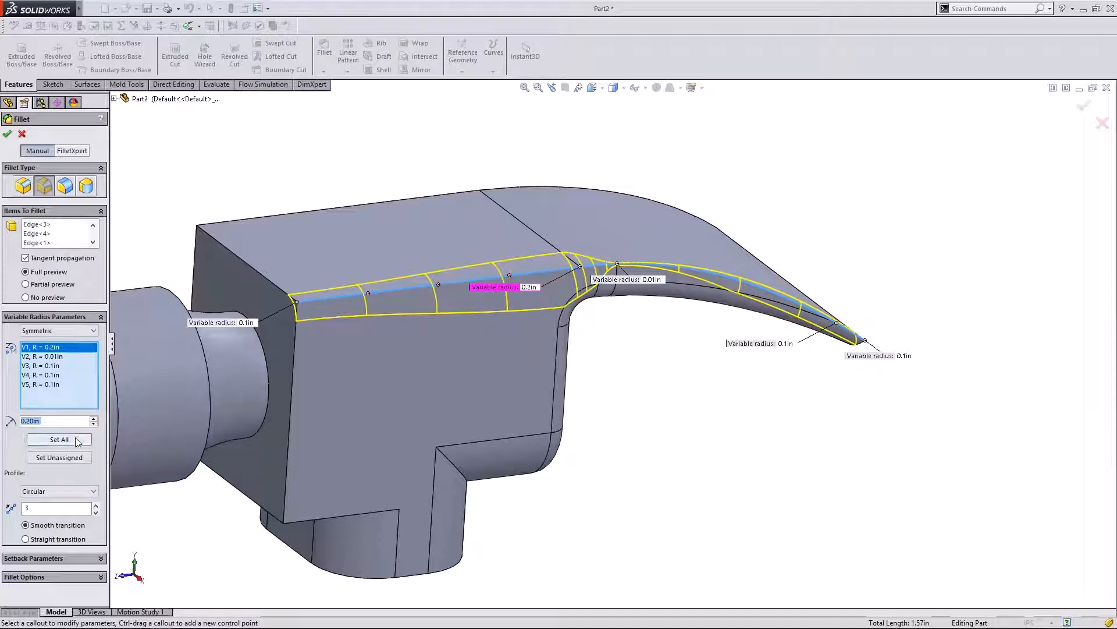
click(51, 357)
click(54, 366)
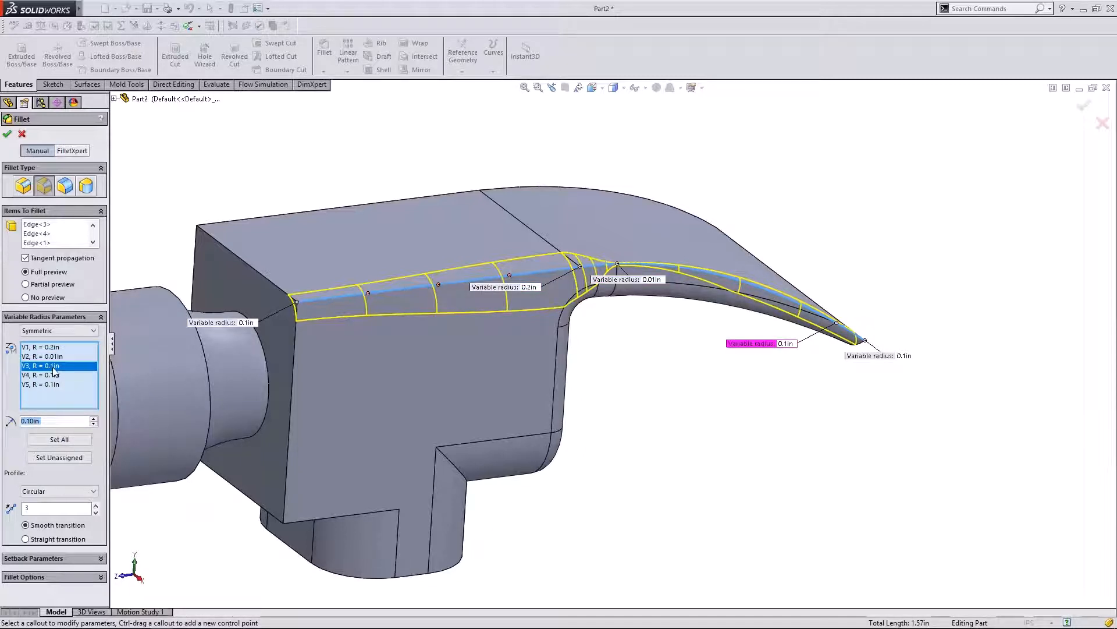
click(49, 384)
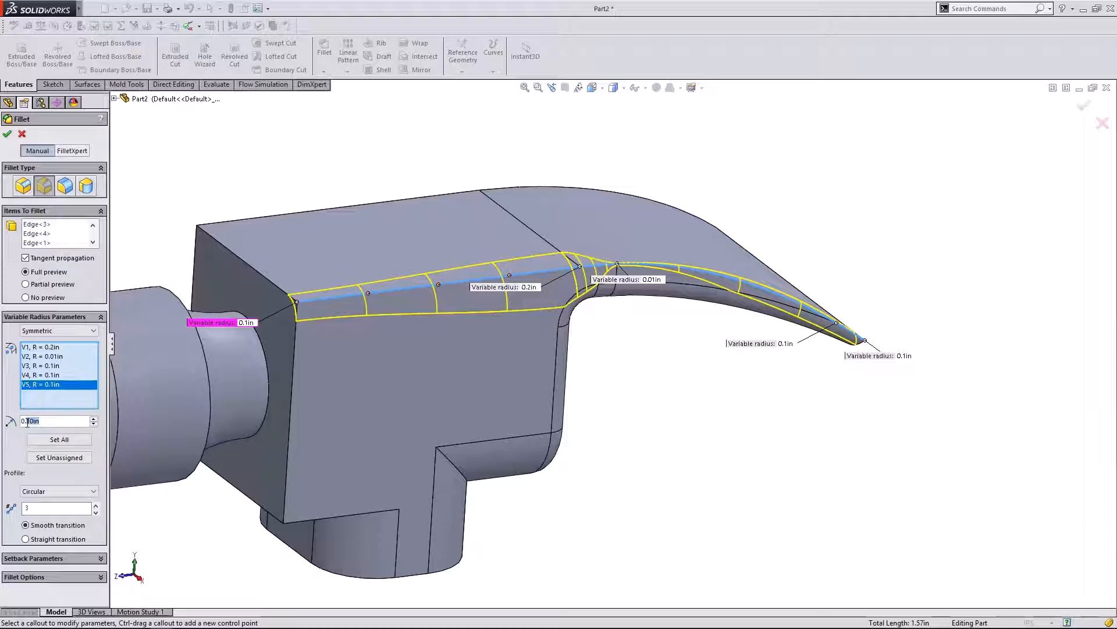
click(58, 357)
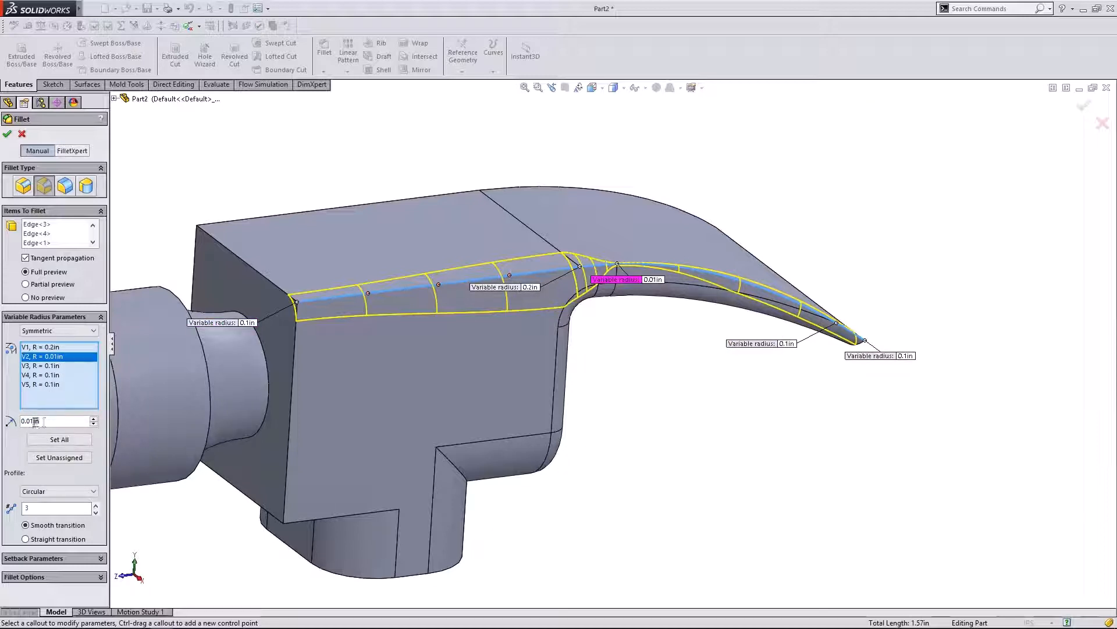
click(56, 366)
click(56, 375)
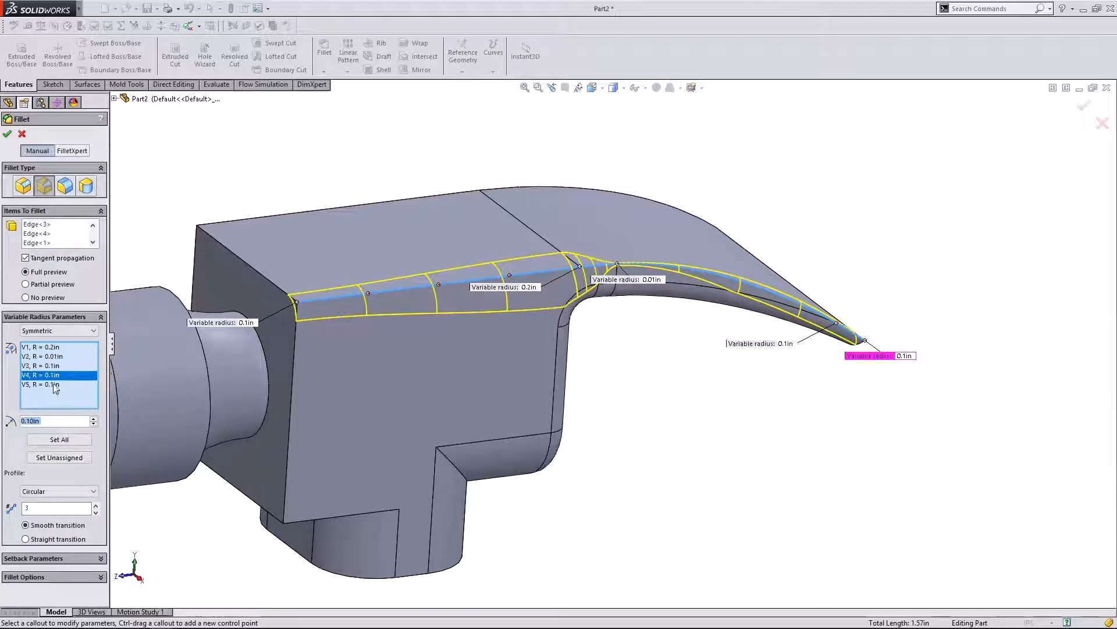
click(53, 383)
- Change V5's radius to 0.2in and apply the variable-radius fillet
click(46, 422)
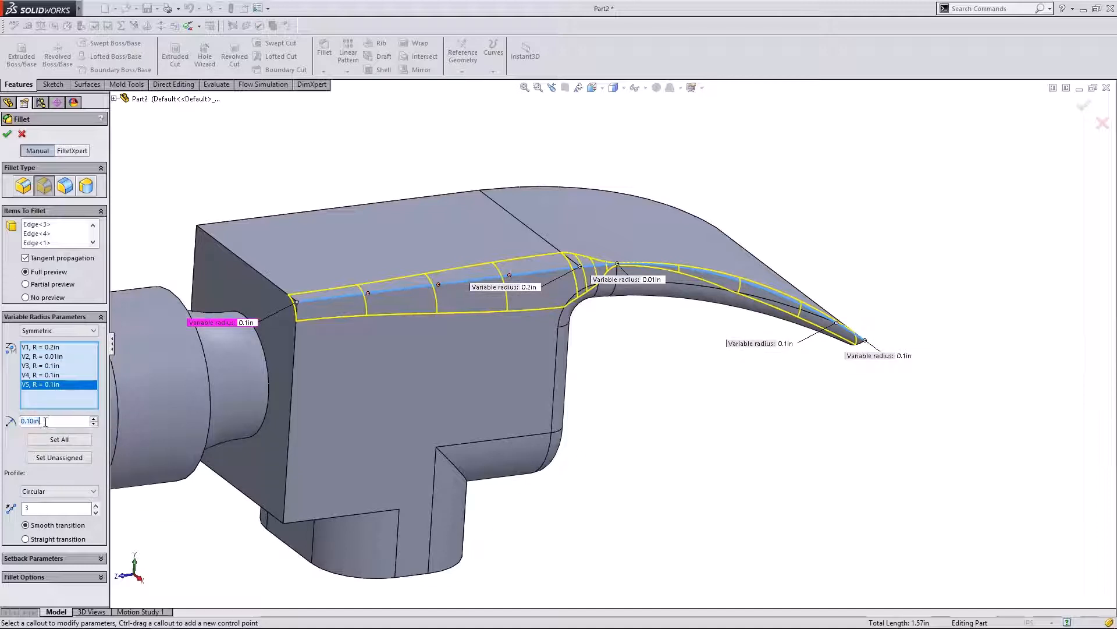
drag(33, 421, 28, 421)
text(2)
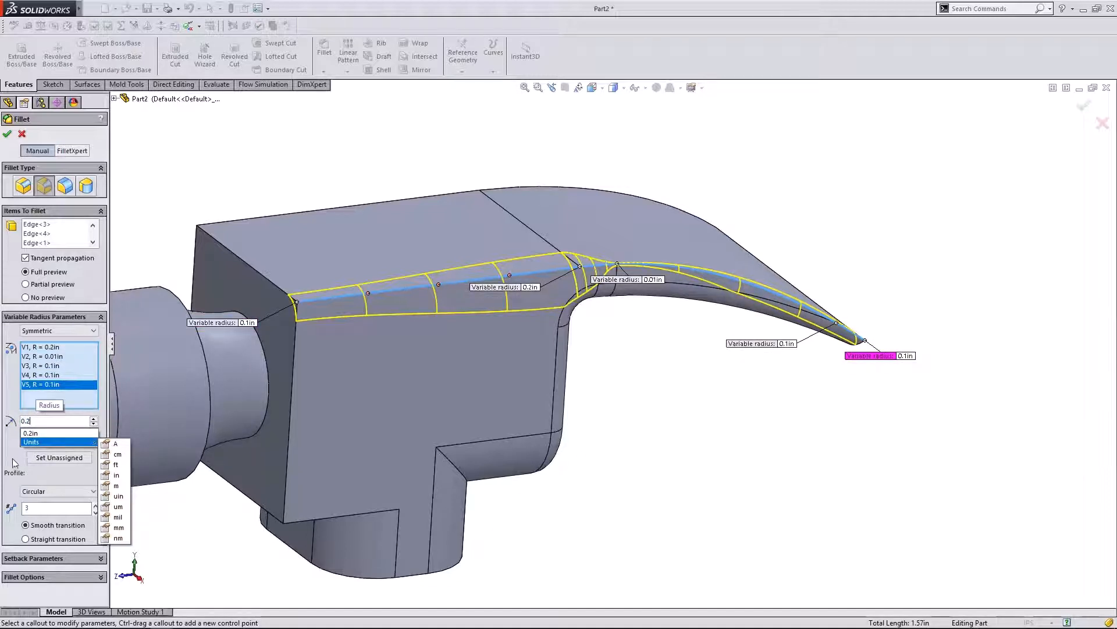
click(10, 459)
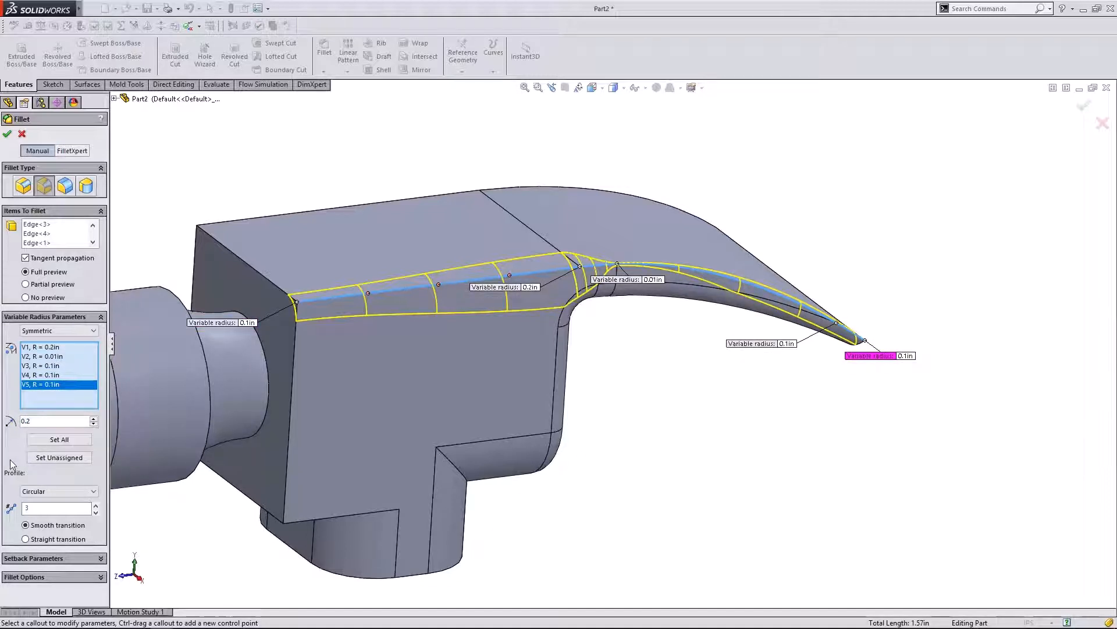
click(59, 439)
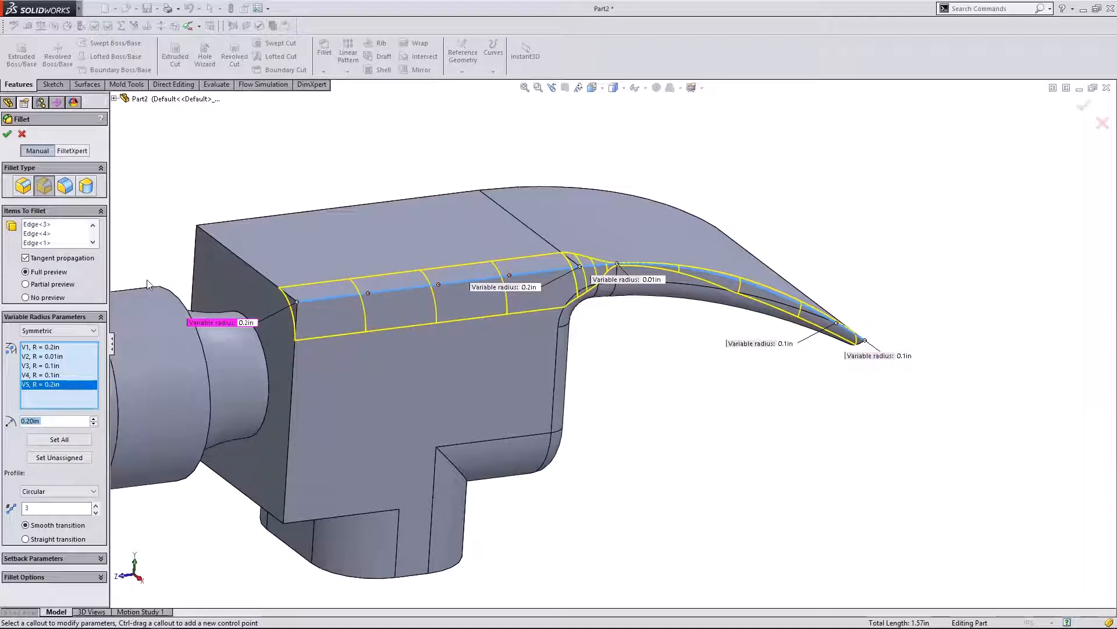
middle_drag(713, 391, 658, 343)
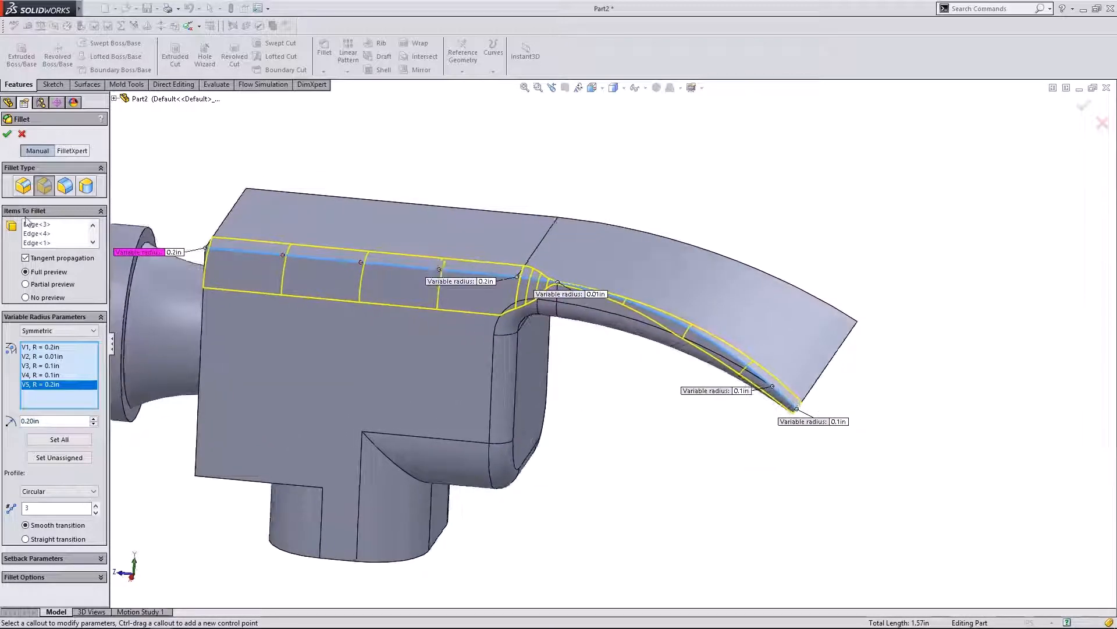
click(7, 134)
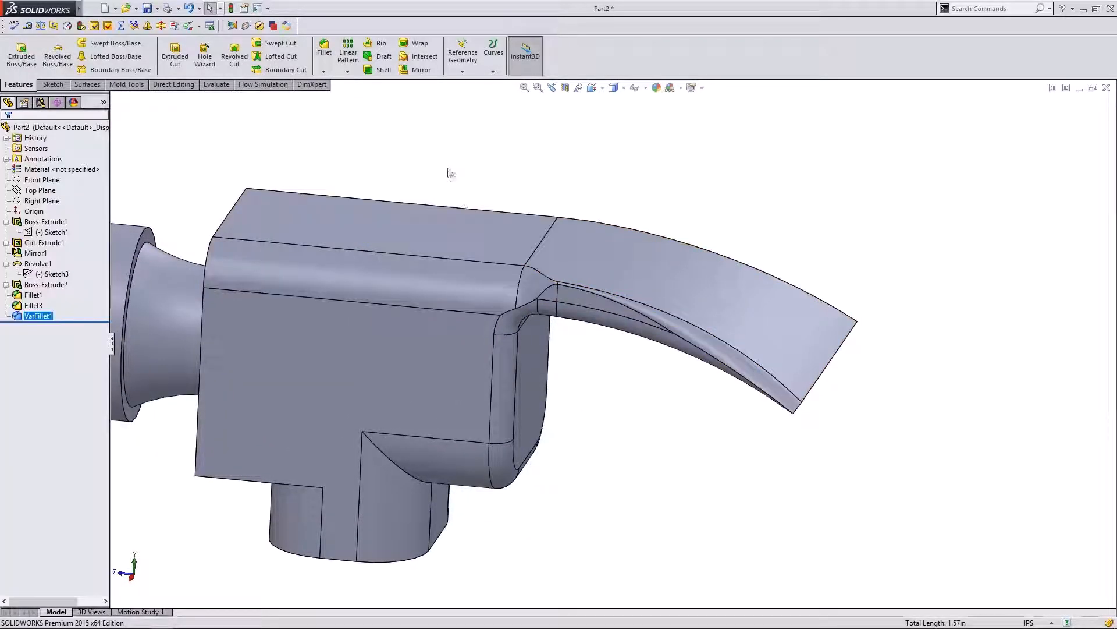
- Check the filleted striking face, then open VarFillet1 with Edit Feature
middle_drag(451, 172, 512, 218)
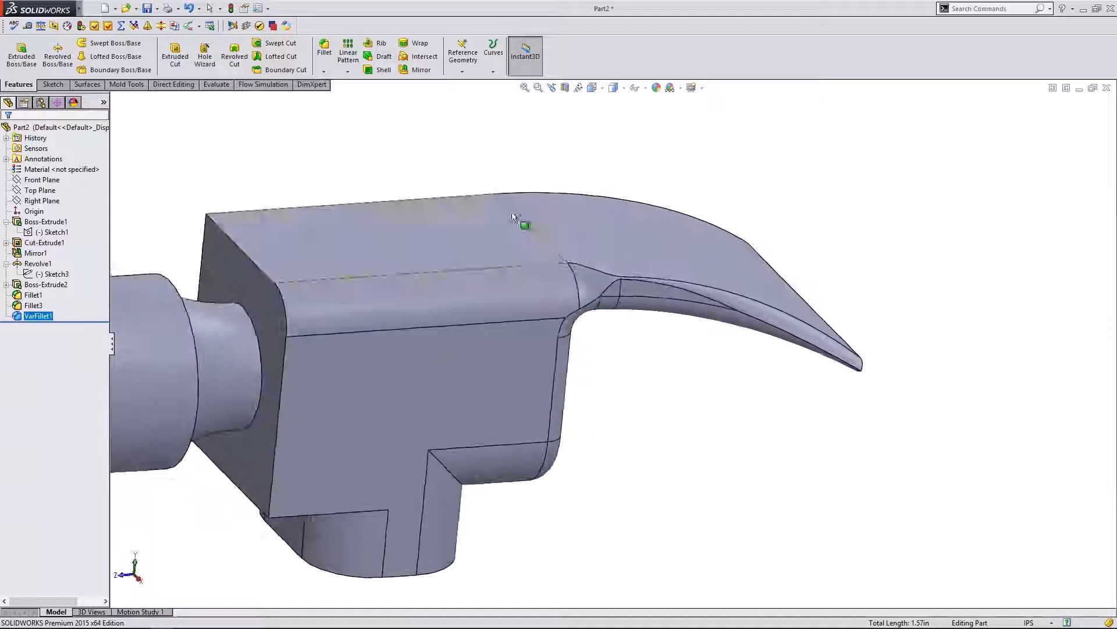
scroll(596, 272, down, 2)
scroll(631, 286, up, 1)
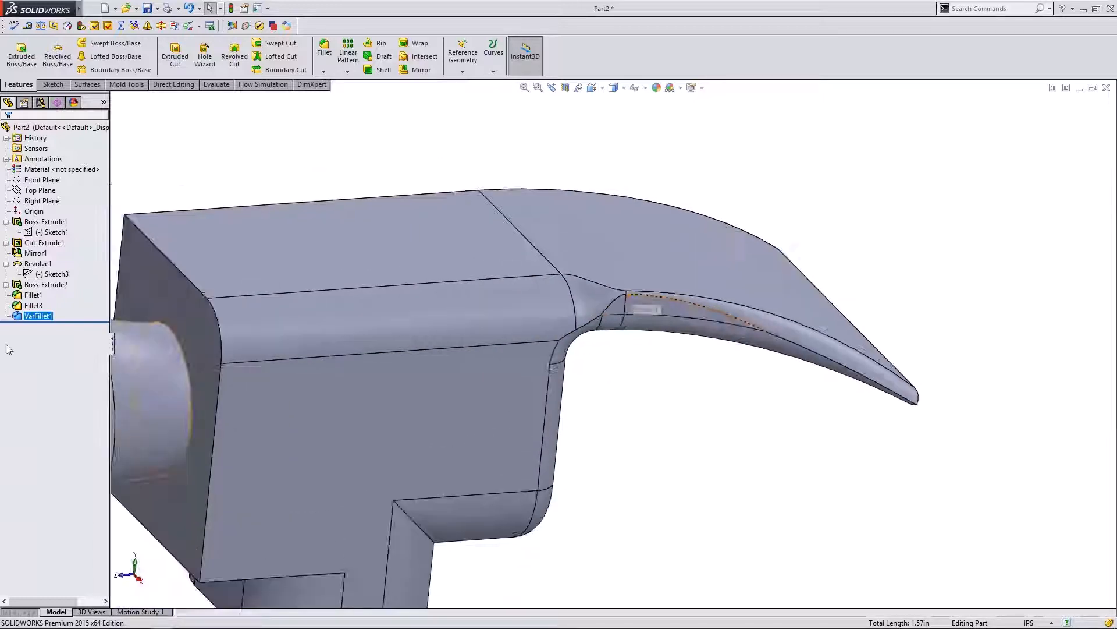
right_click(31, 317)
click(38, 303)
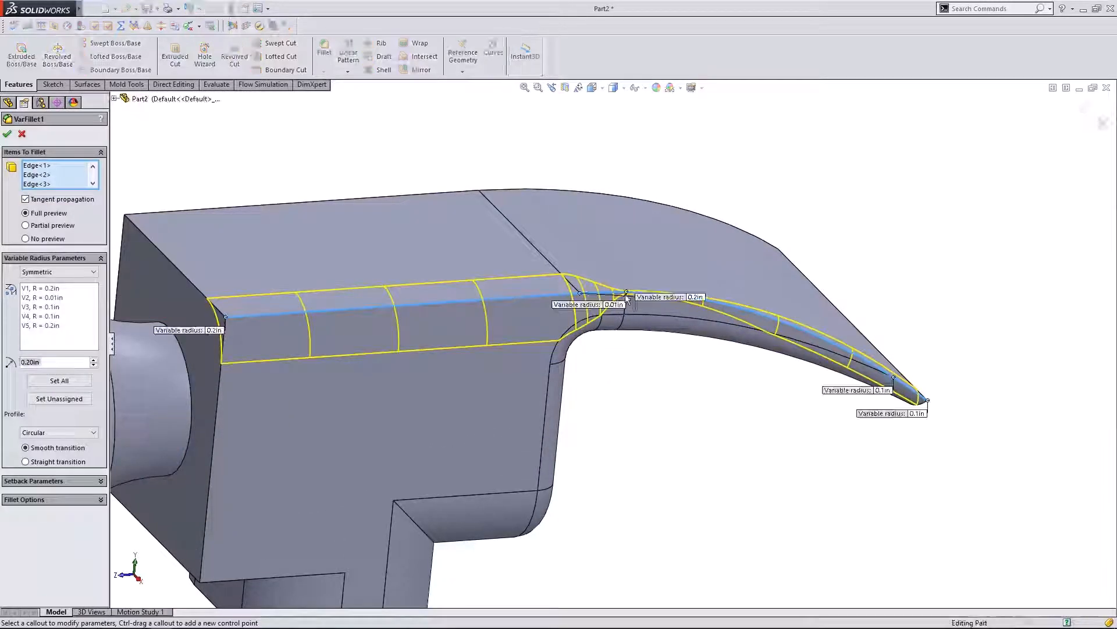
- Try 0.1in for the claw-root V2 radius, then dismiss the resulting rebuild error
scroll(774, 221, down, 3)
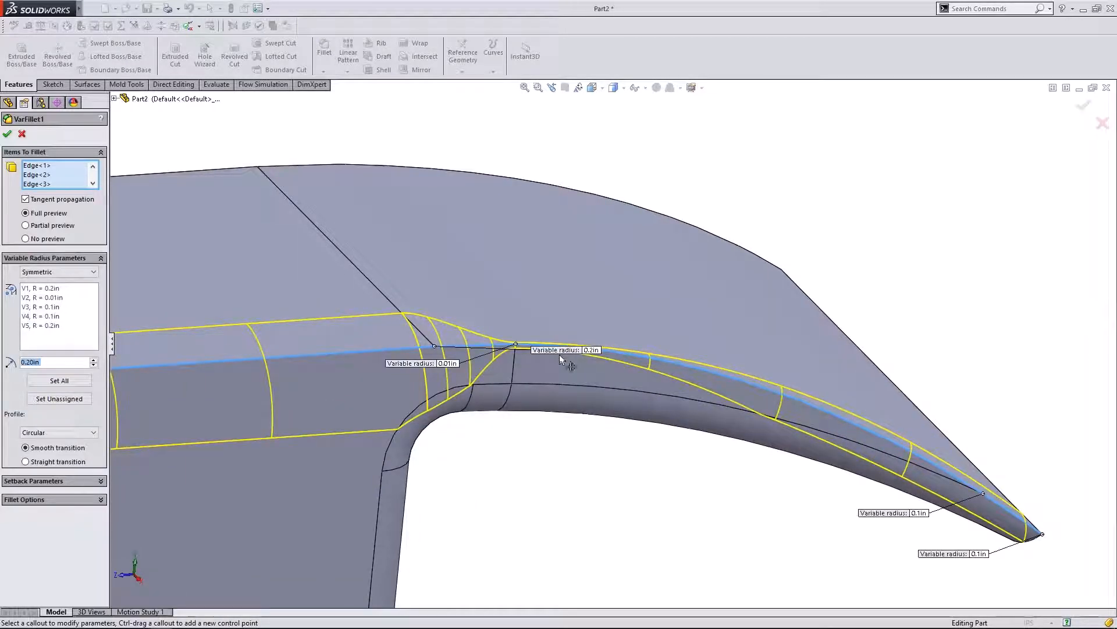
click(446, 365)
click(450, 364)
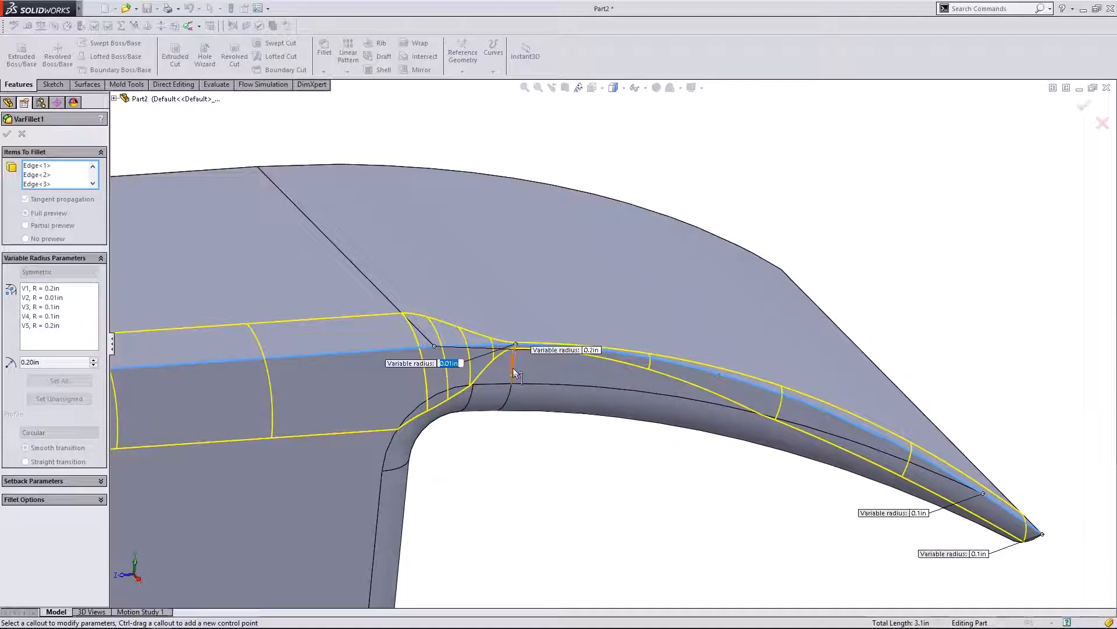
click(451, 363)
text(1)
key(Return)
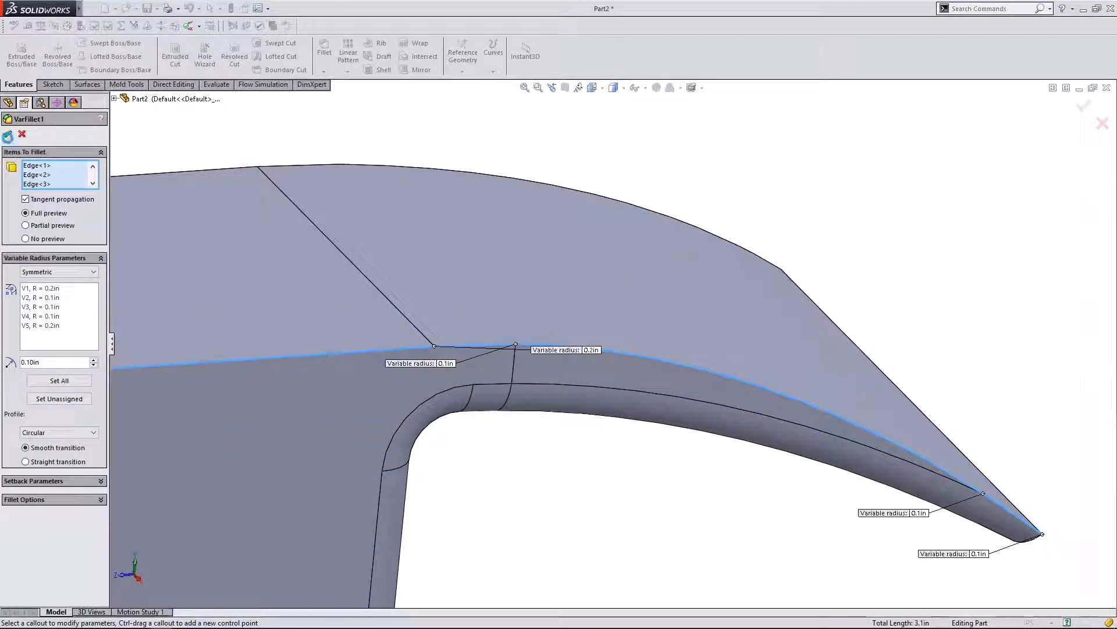
click(33, 299)
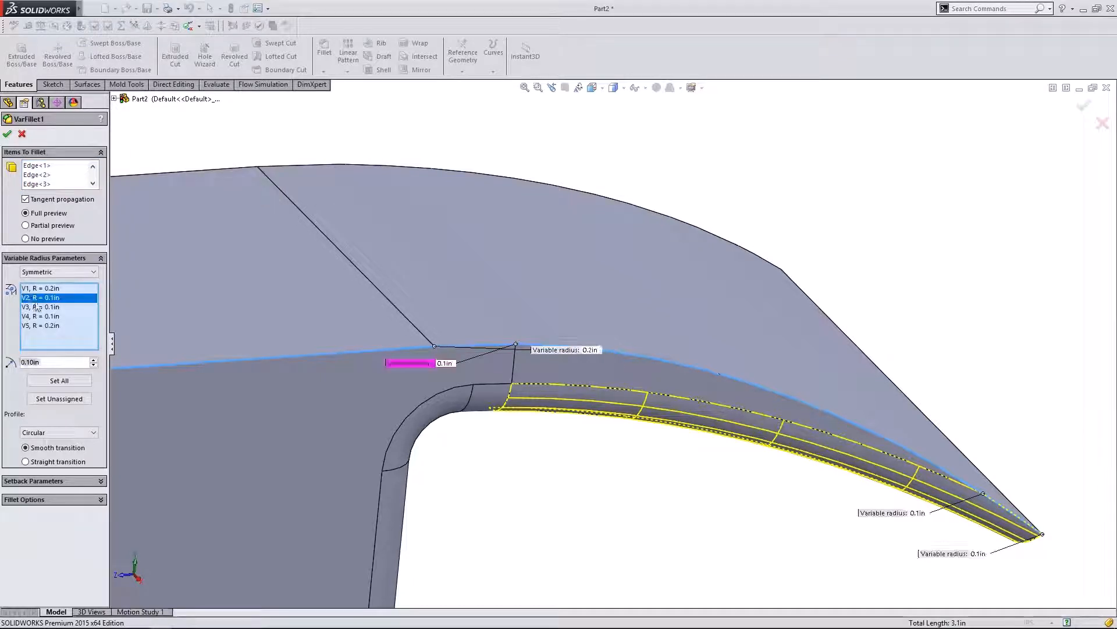
click(47, 316)
click(51, 307)
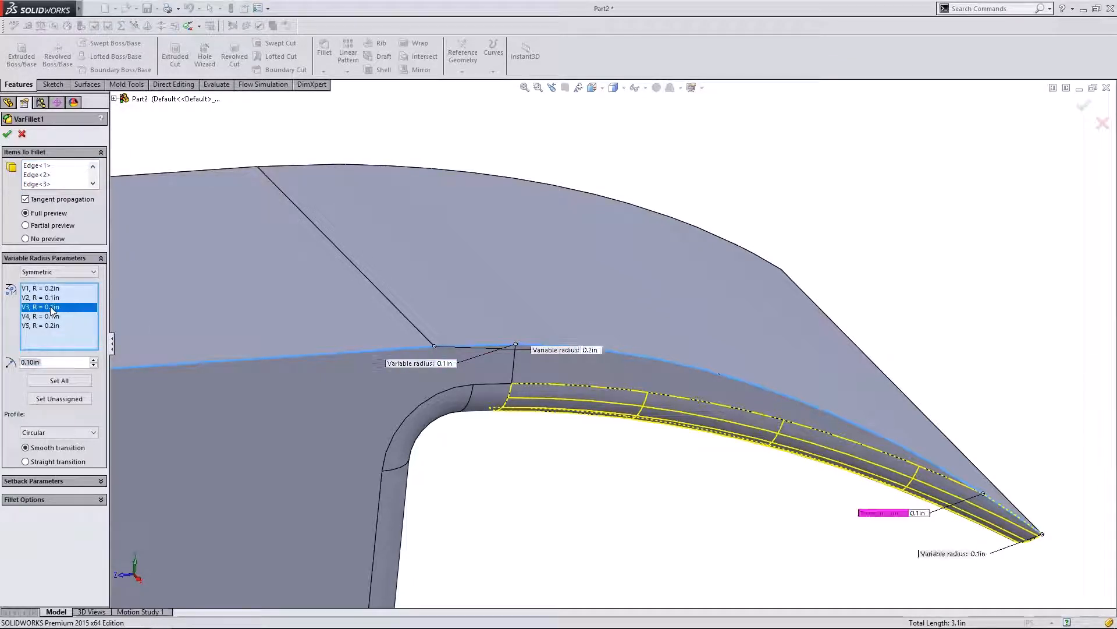
- Retry the V2 radius at 0.03in, then 0.05in, settling on 0.07in
click(447, 363)
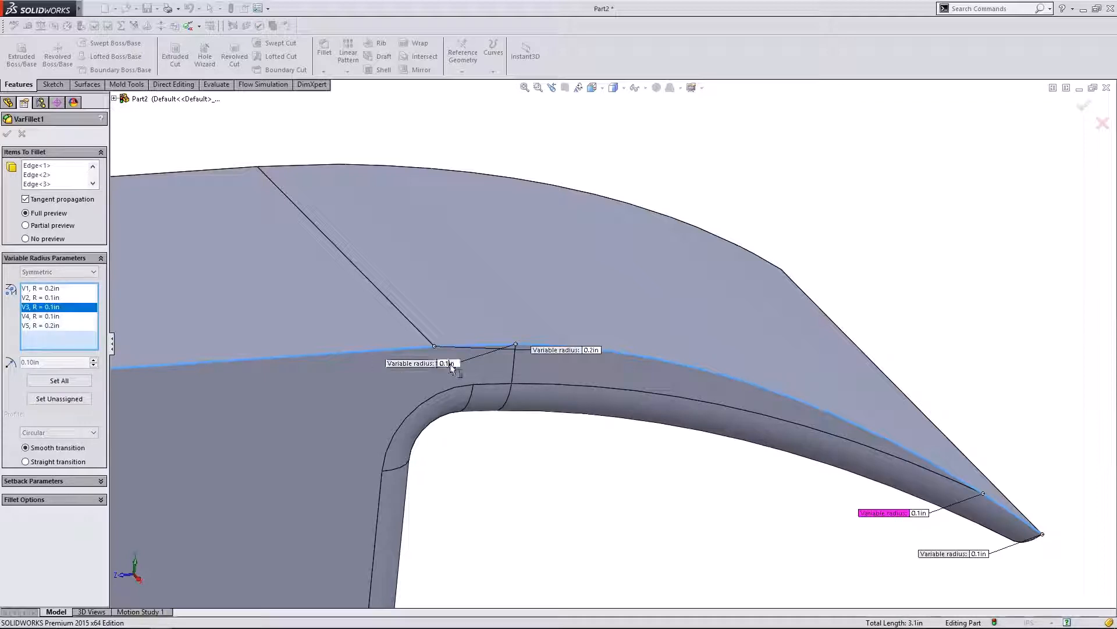
key(BackSpace)
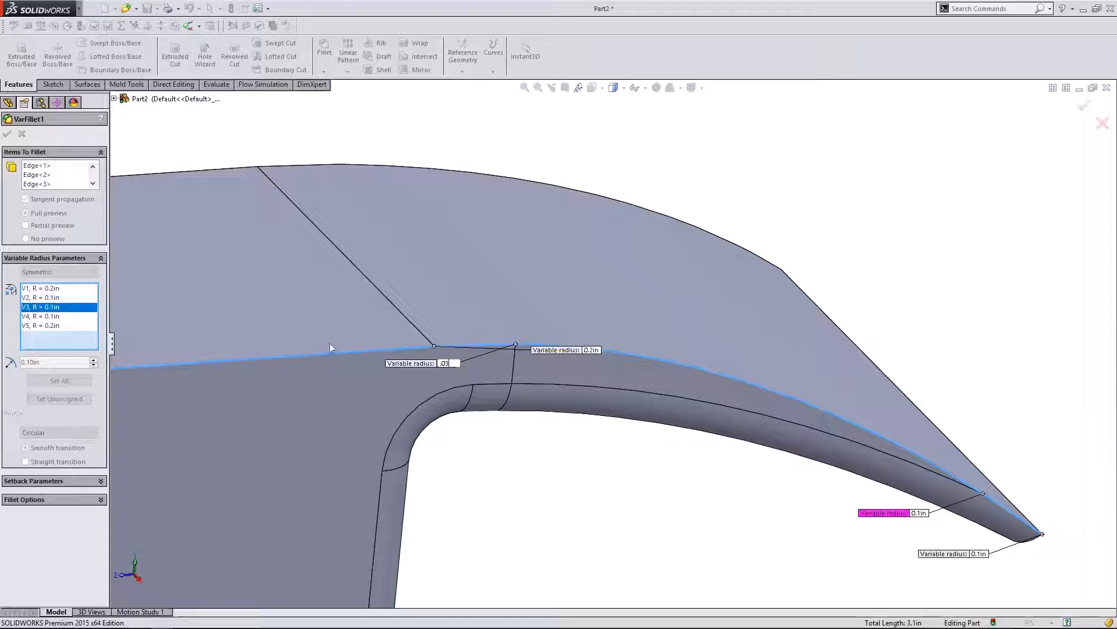
text(.03)
key(Return)
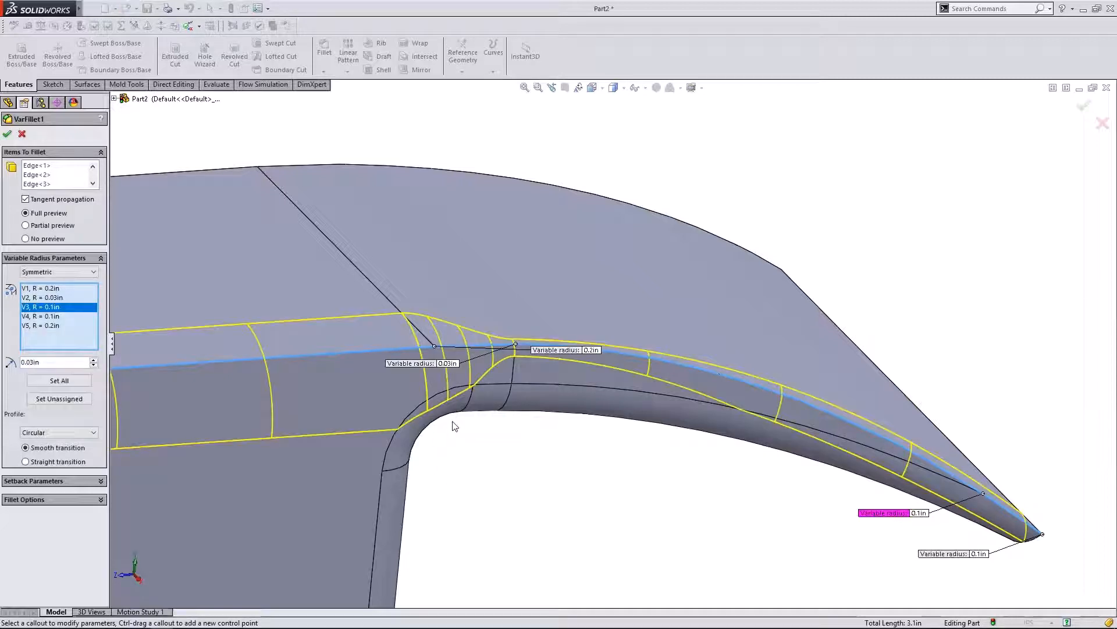
click(450, 364)
text(5)
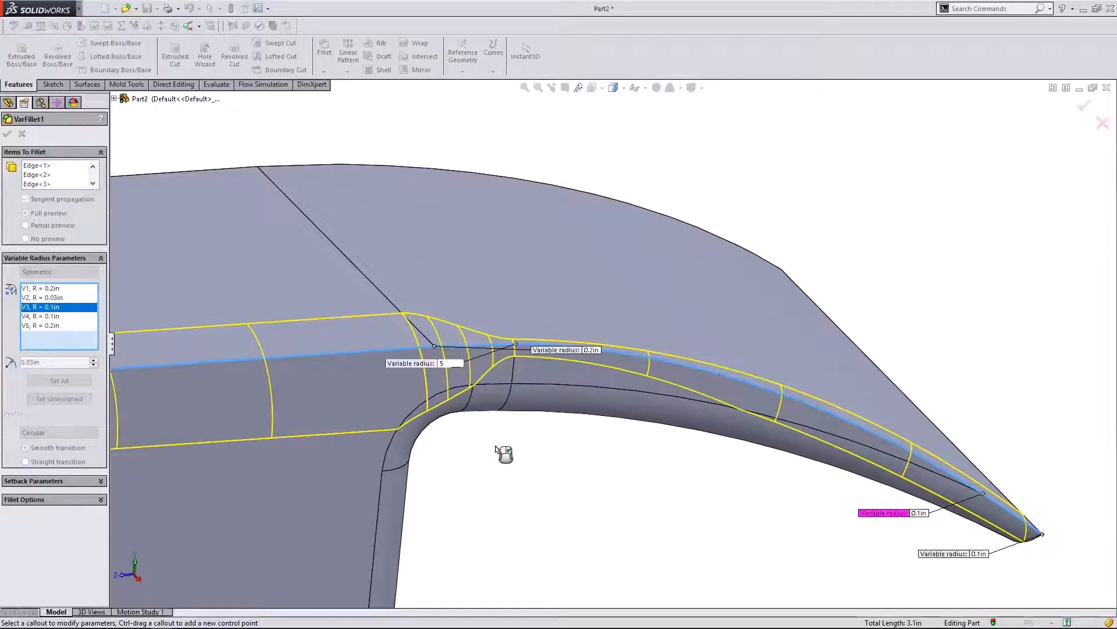
key(Return)
click(444, 363)
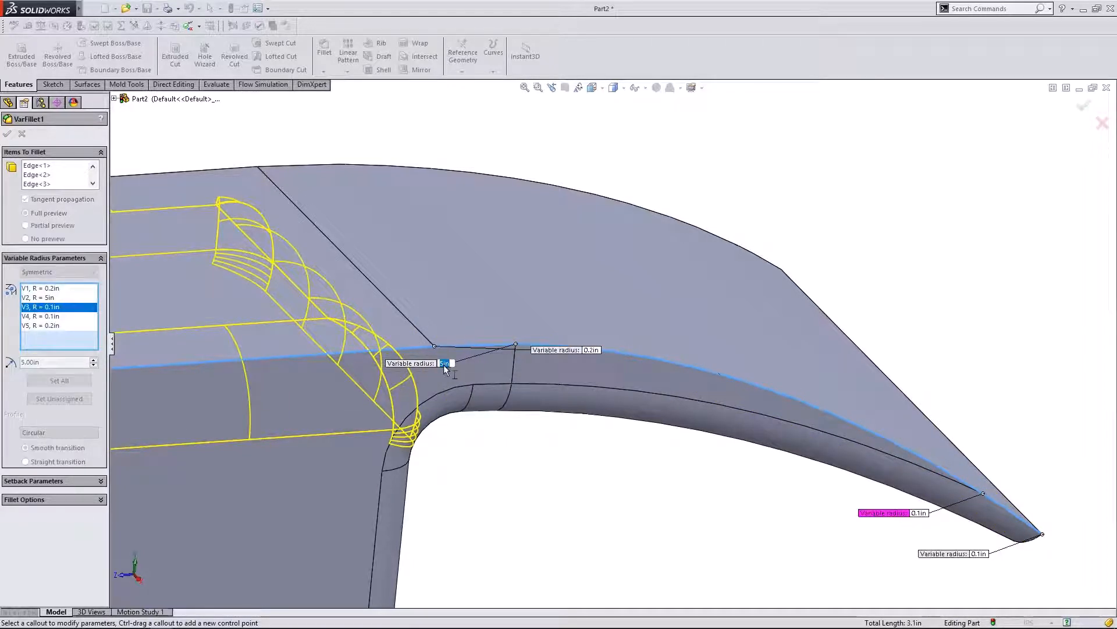
key(Left)
text(.0)
key(Return)
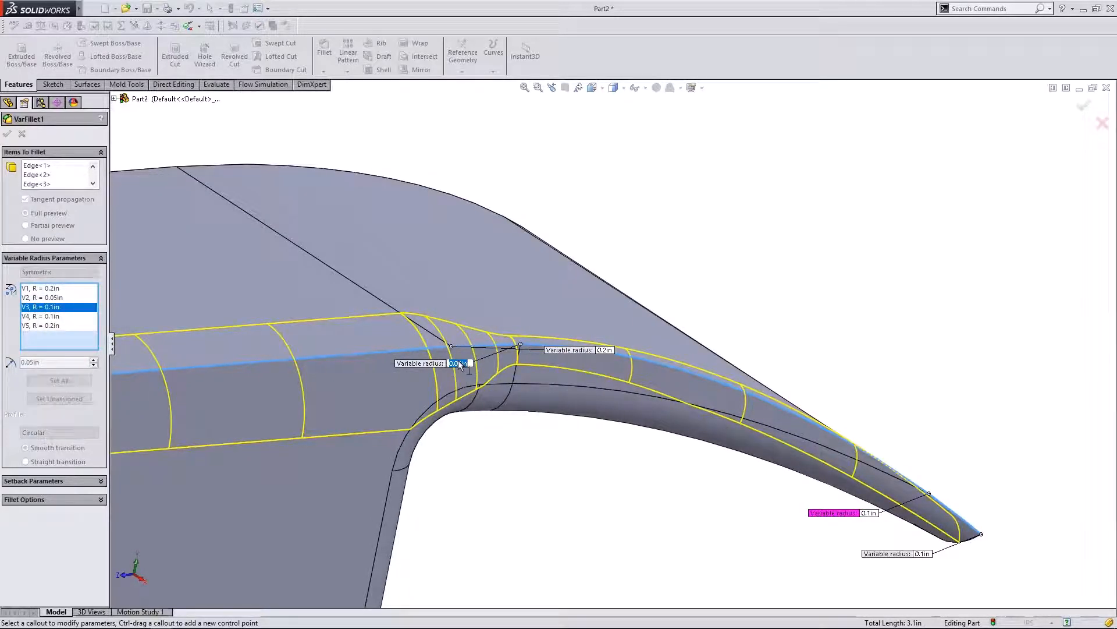
click(468, 363)
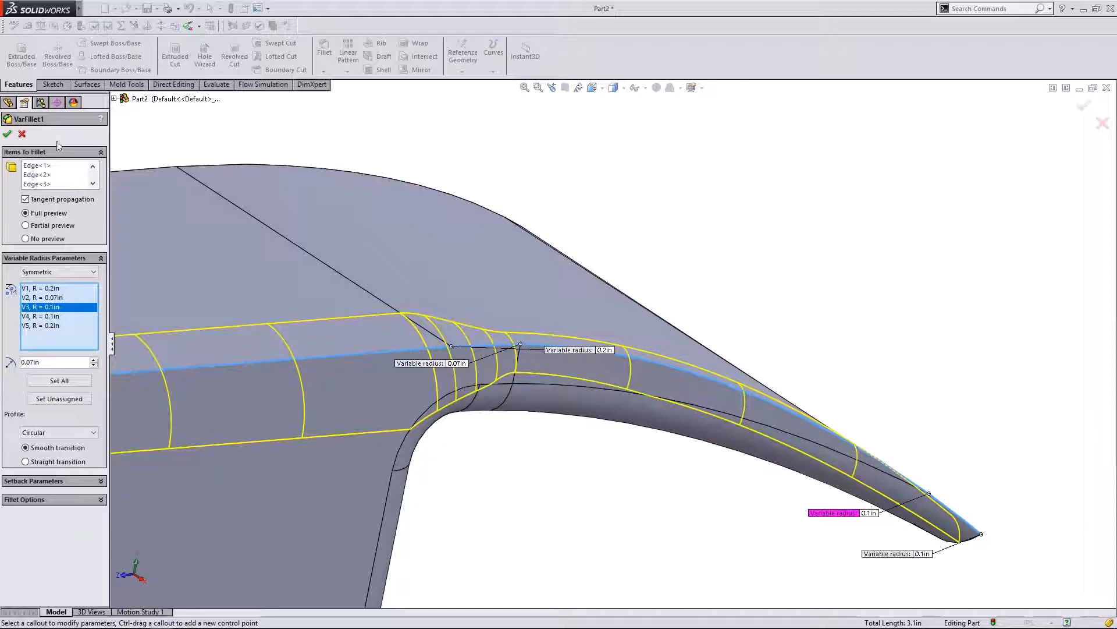
- Apply the edited variable fillet and orbit out to view the whole hammer head
click(10, 135)
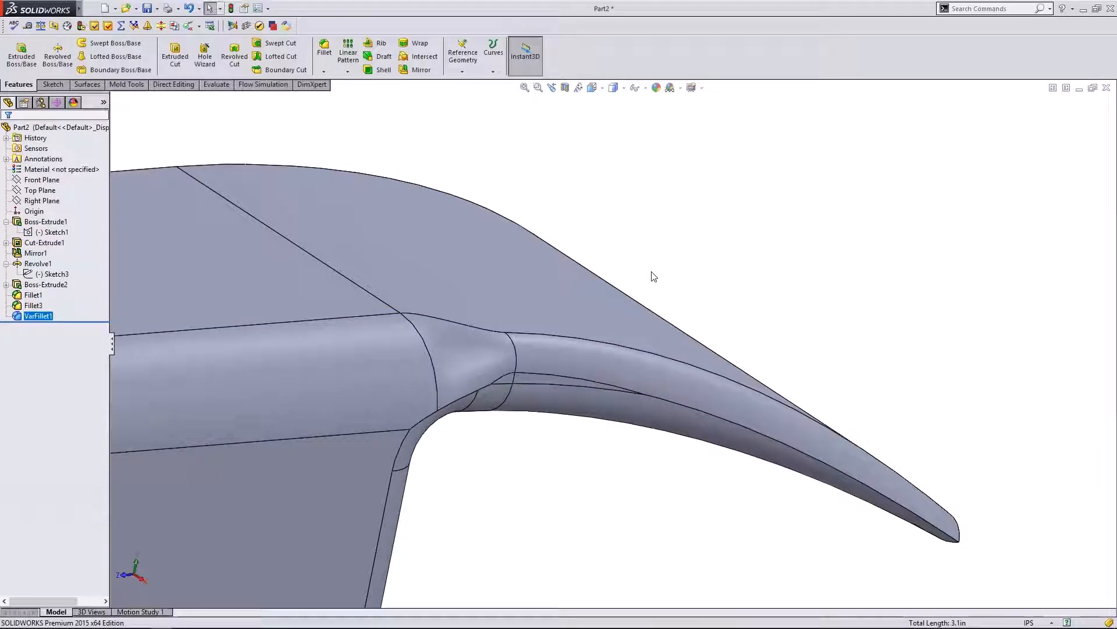
scroll(648, 329, up, 5)
scroll(649, 329, up, 3)
middle_drag(649, 329, 581, 439)
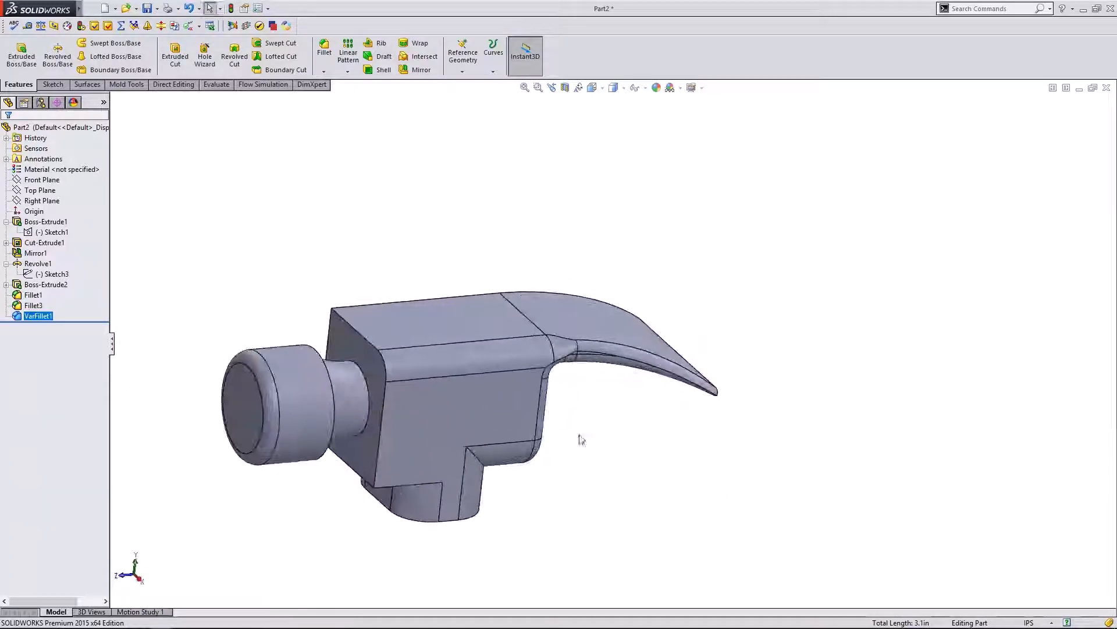
- Reopen VarFillet1 and raise the head-end V5 radius to 0.50in
click(38, 316)
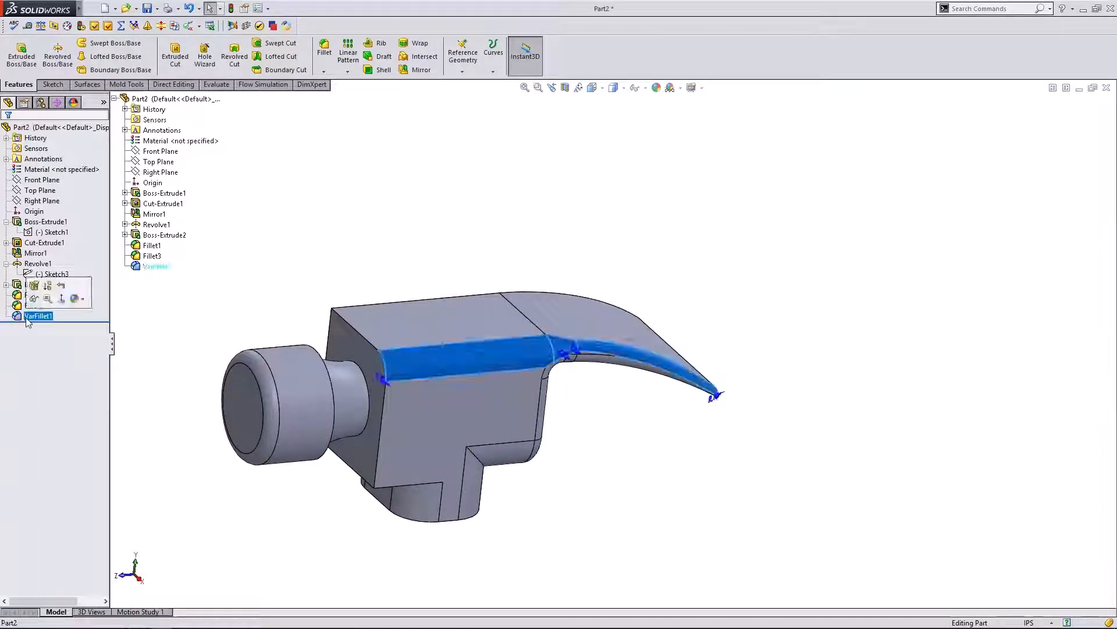
click(34, 287)
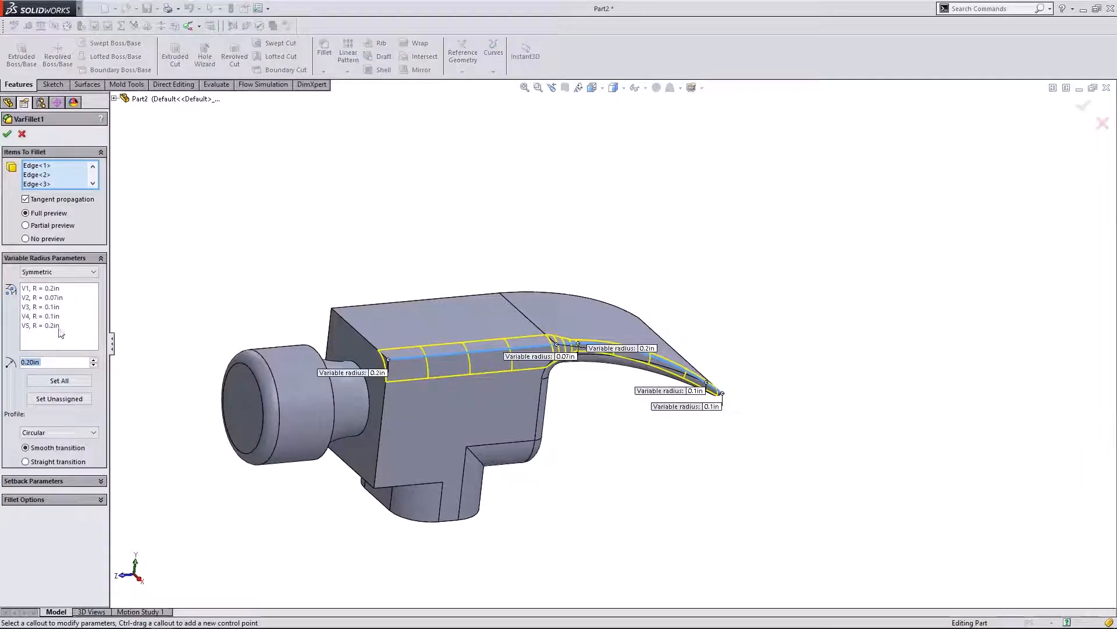
click(55, 289)
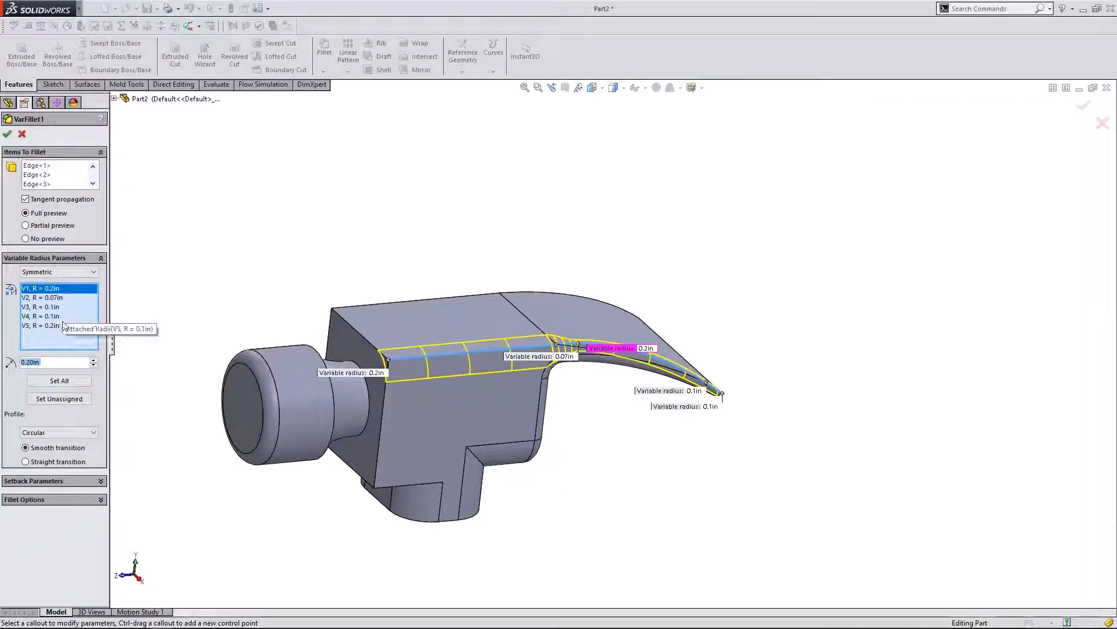
click(54, 327)
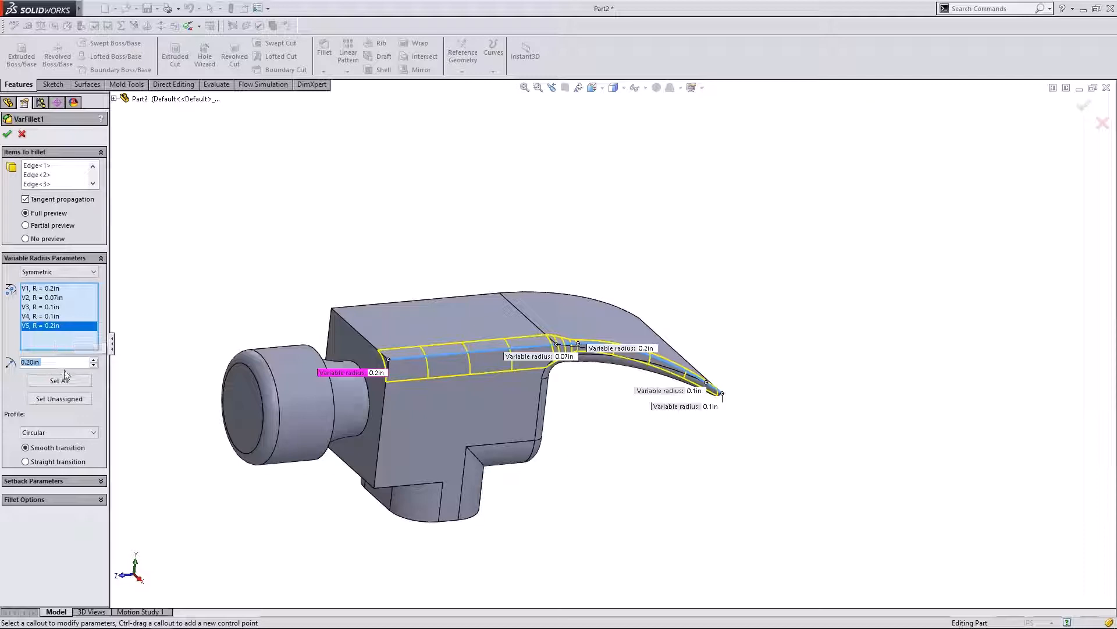
click(93, 361)
click(93, 360)
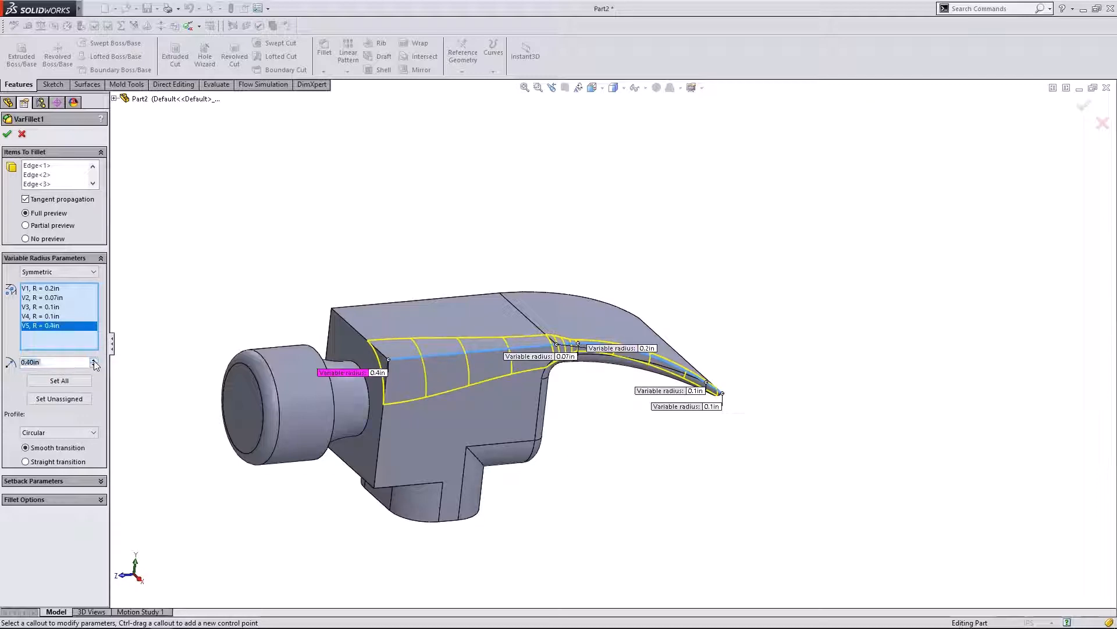
click(93, 360)
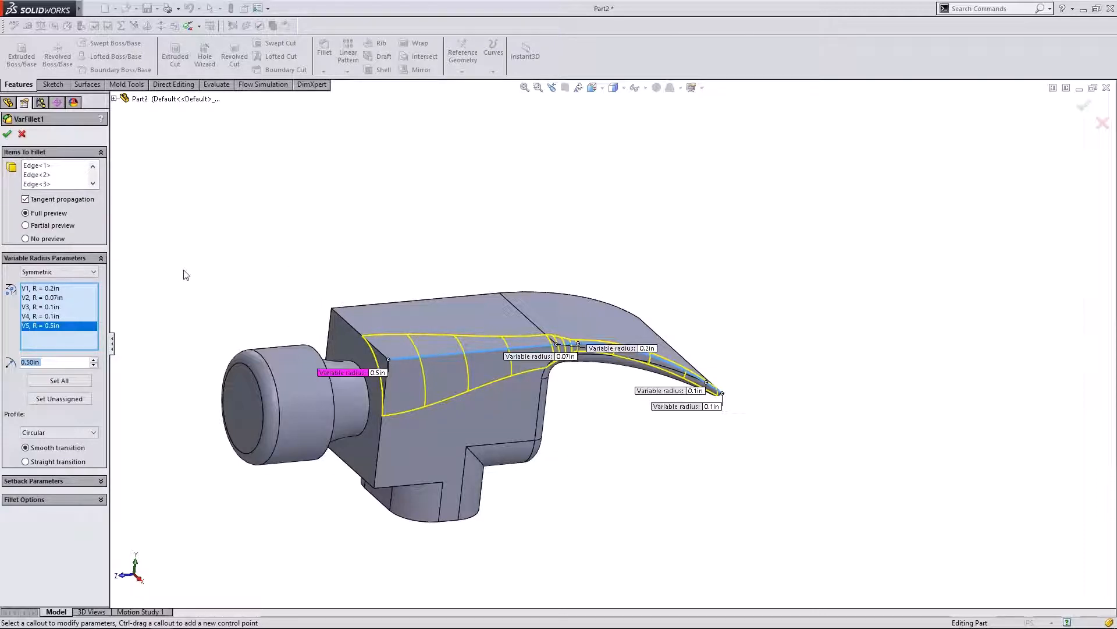
- Check the fillet preview, confirm VarFillet1, and orbit to a rear view
scroll(431, 364, down, 2)
middle_drag(713, 491, 741, 477)
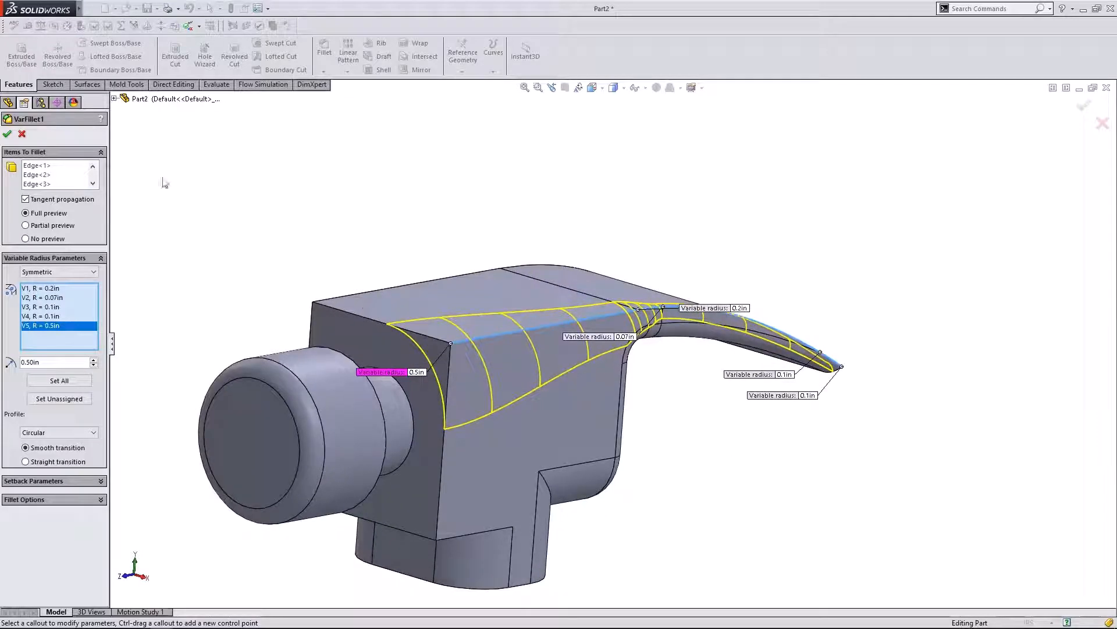
click(8, 134)
middle_drag(347, 257, 317, 250)
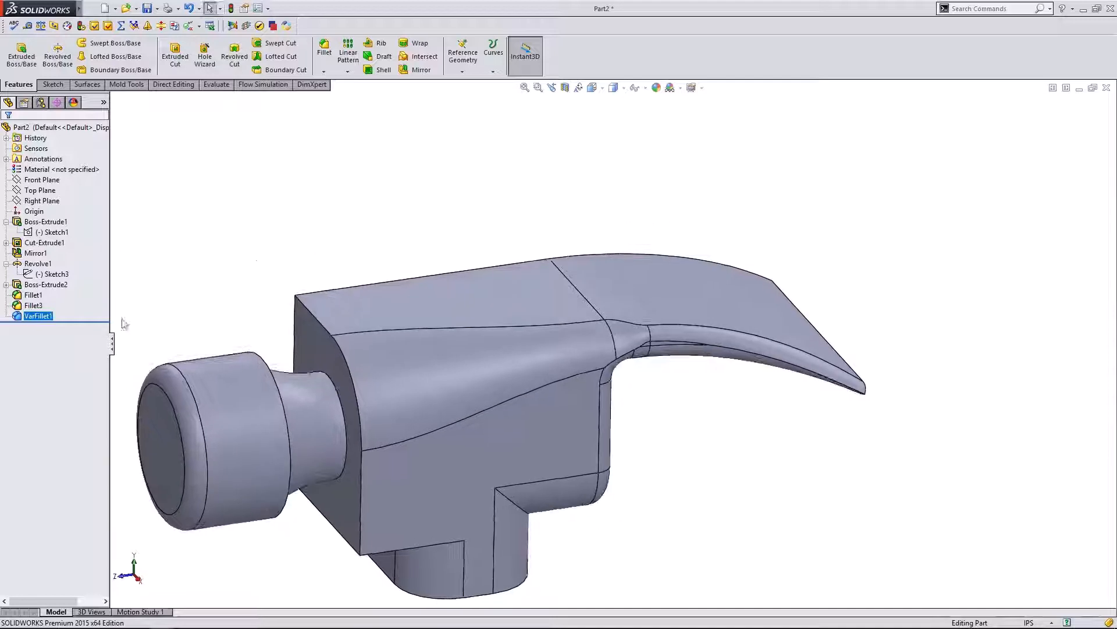
right_click(30, 317)
click(29, 285)
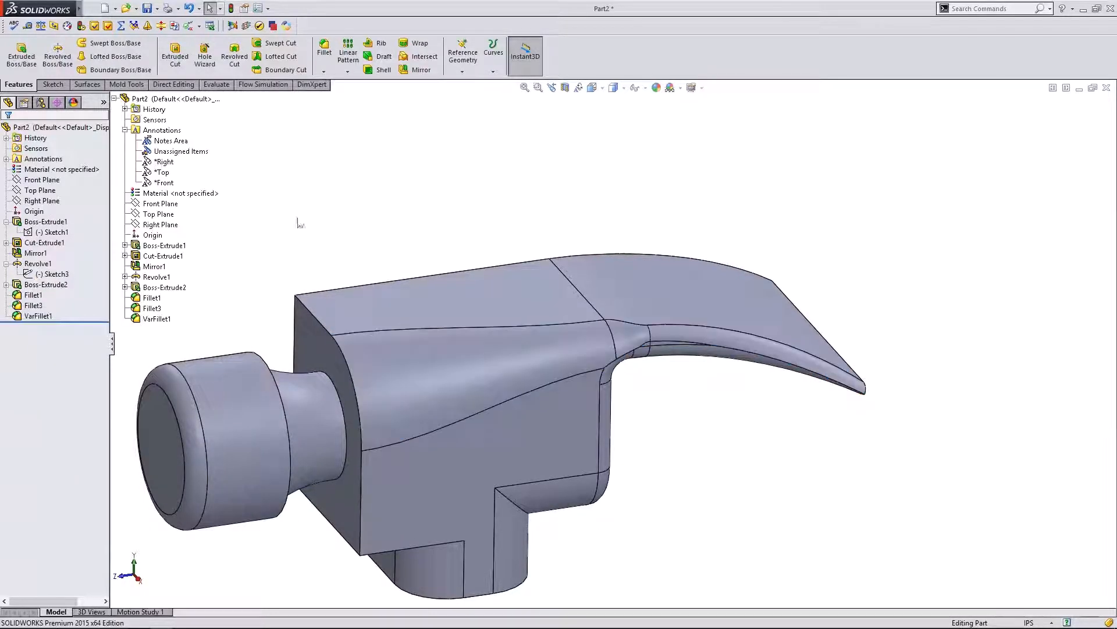
click(416, 70)
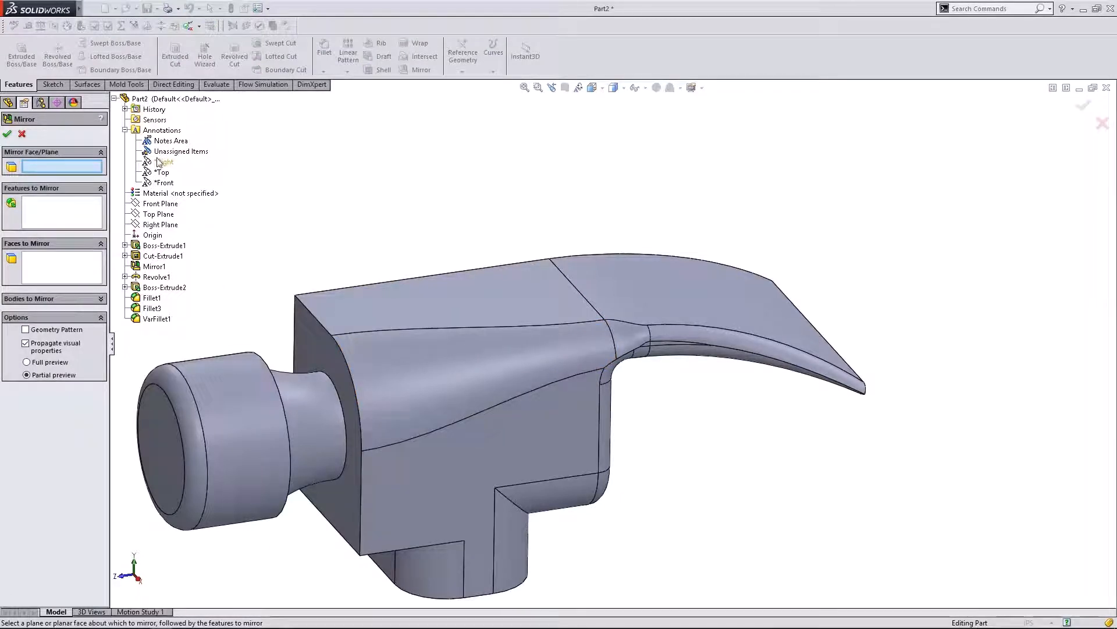
click(155, 222)
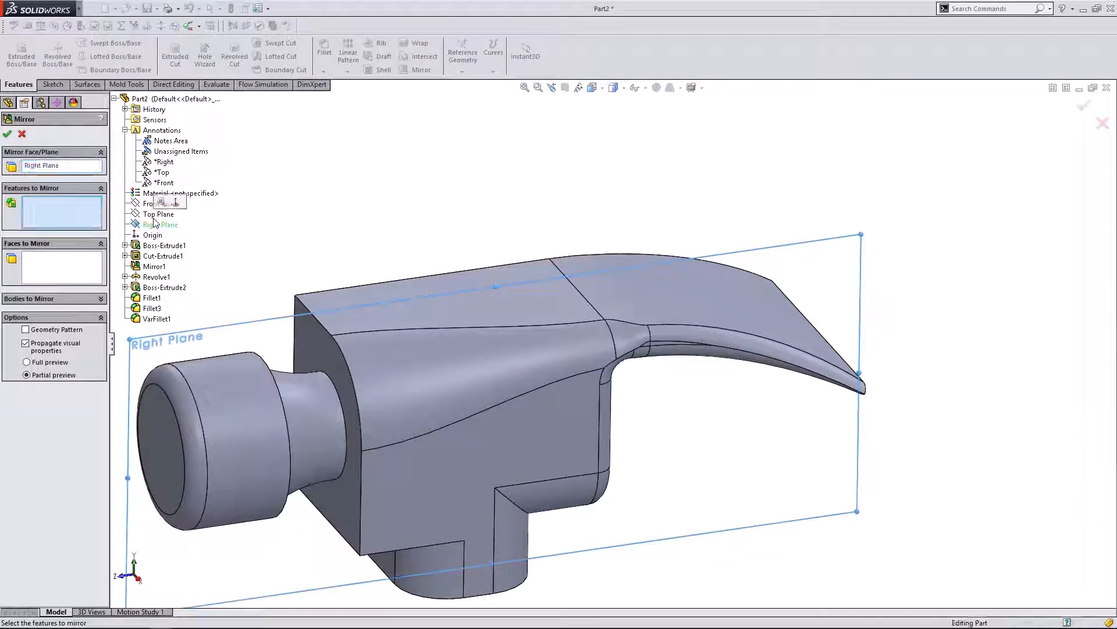
click(148, 319)
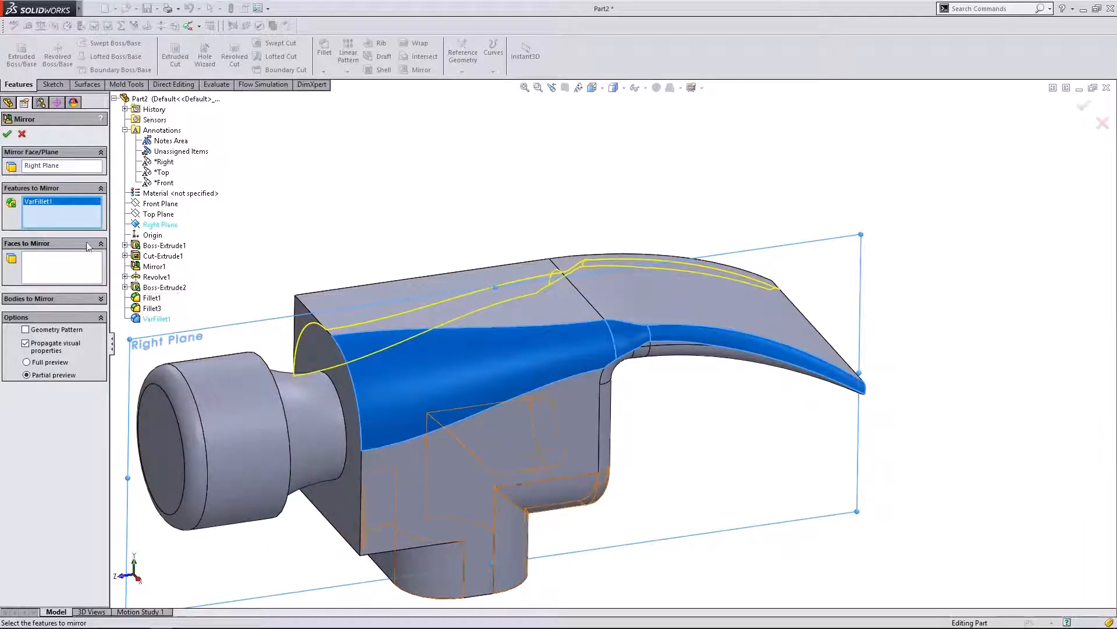
click(7, 134)
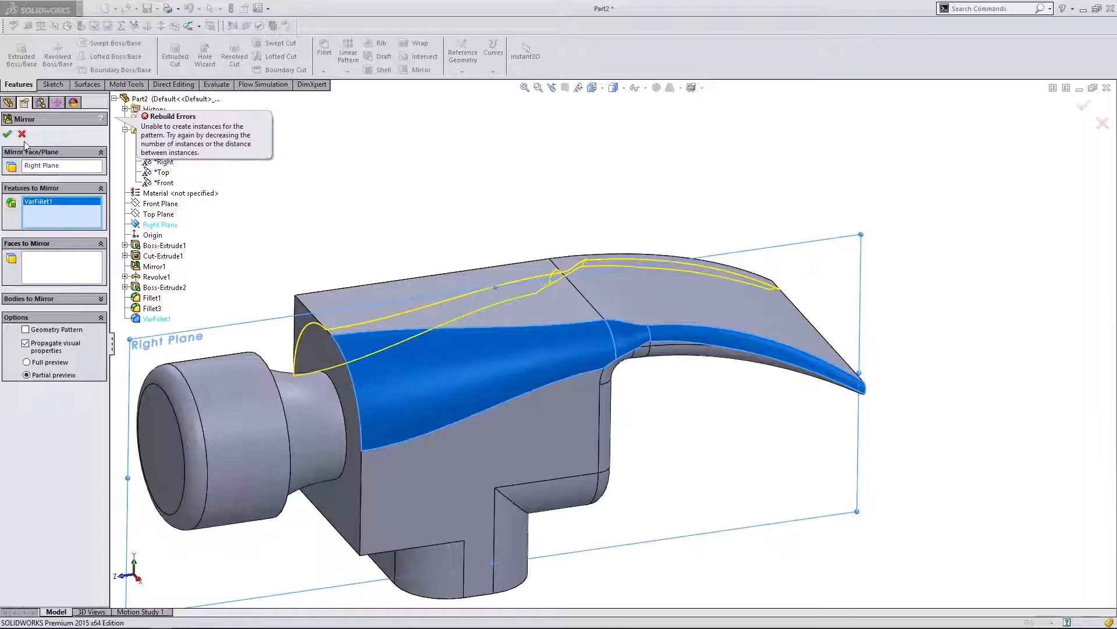
click(22, 135)
middle_drag(362, 182, 442, 250)
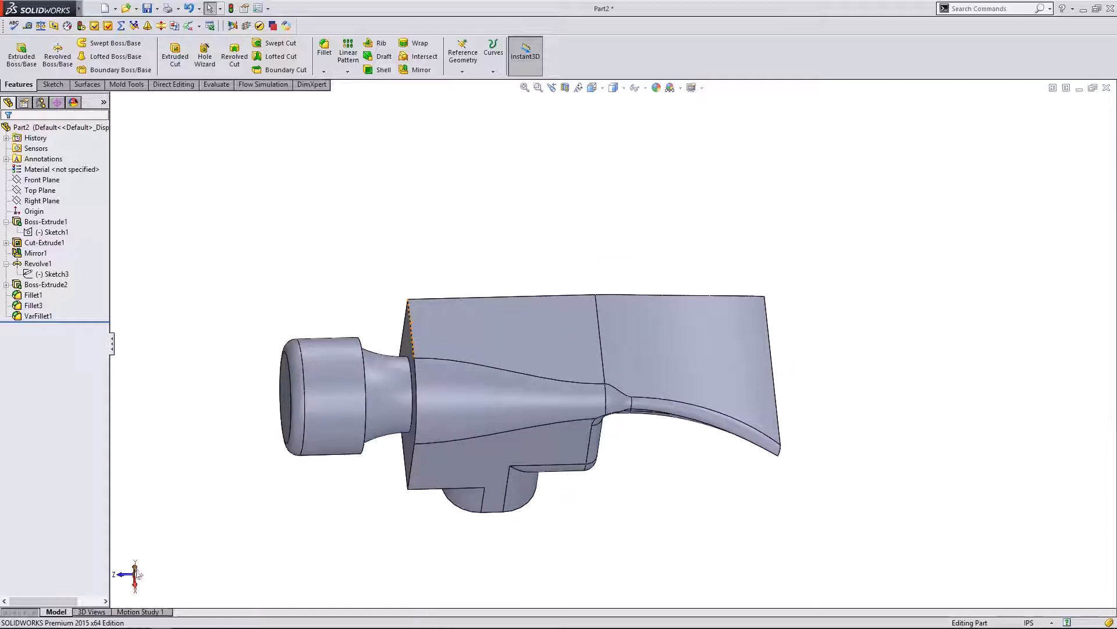
click(140, 575)
middle_drag(663, 330, 442, 244)
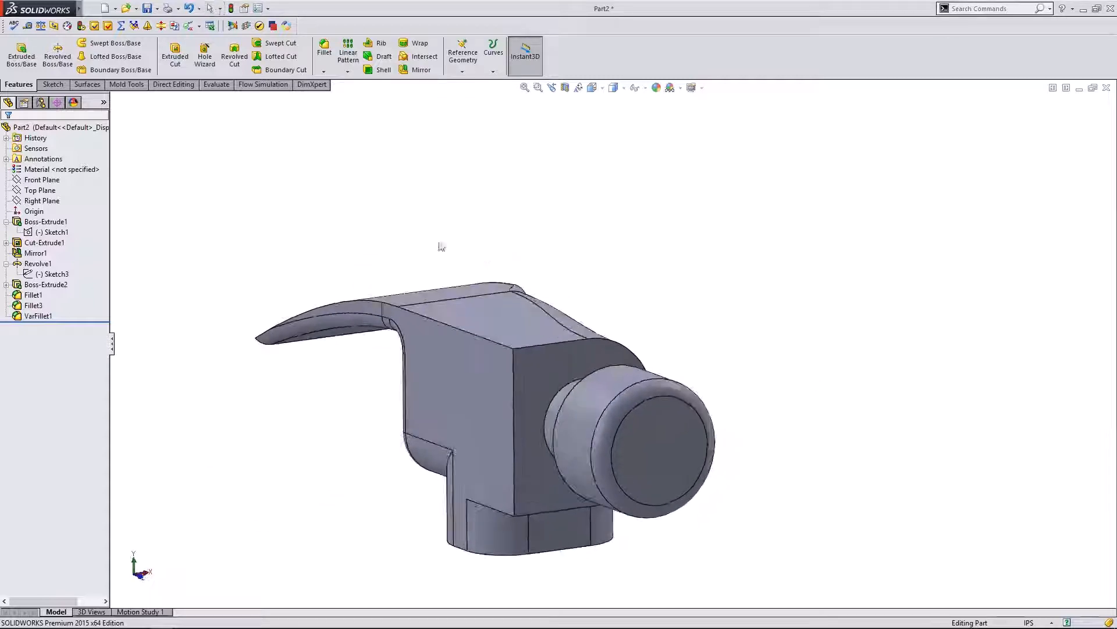
click(329, 49)
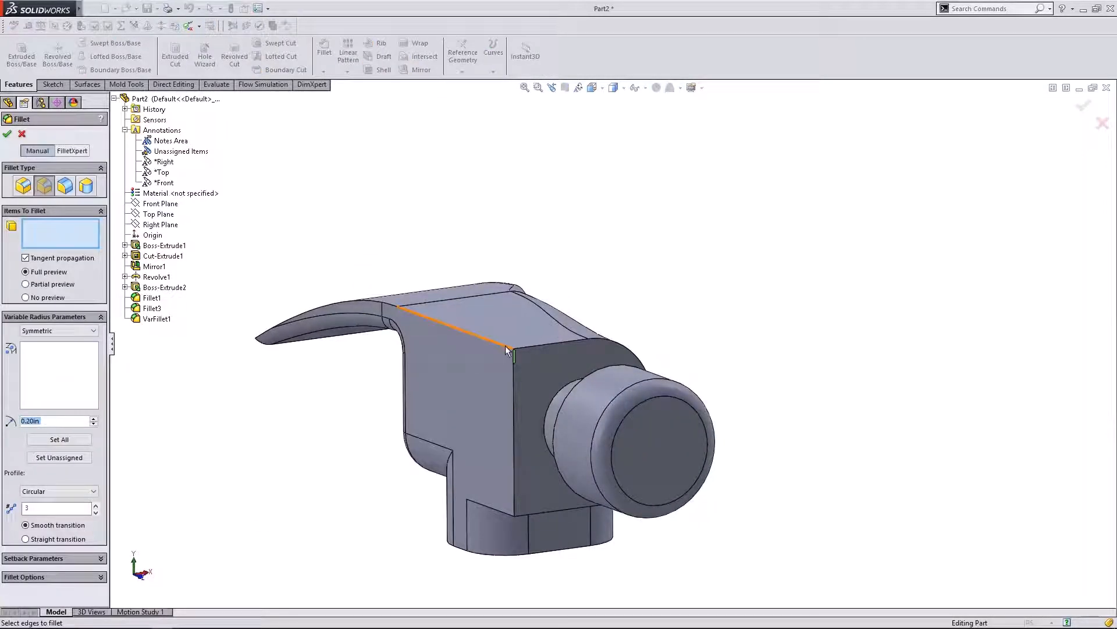
click(22, 133)
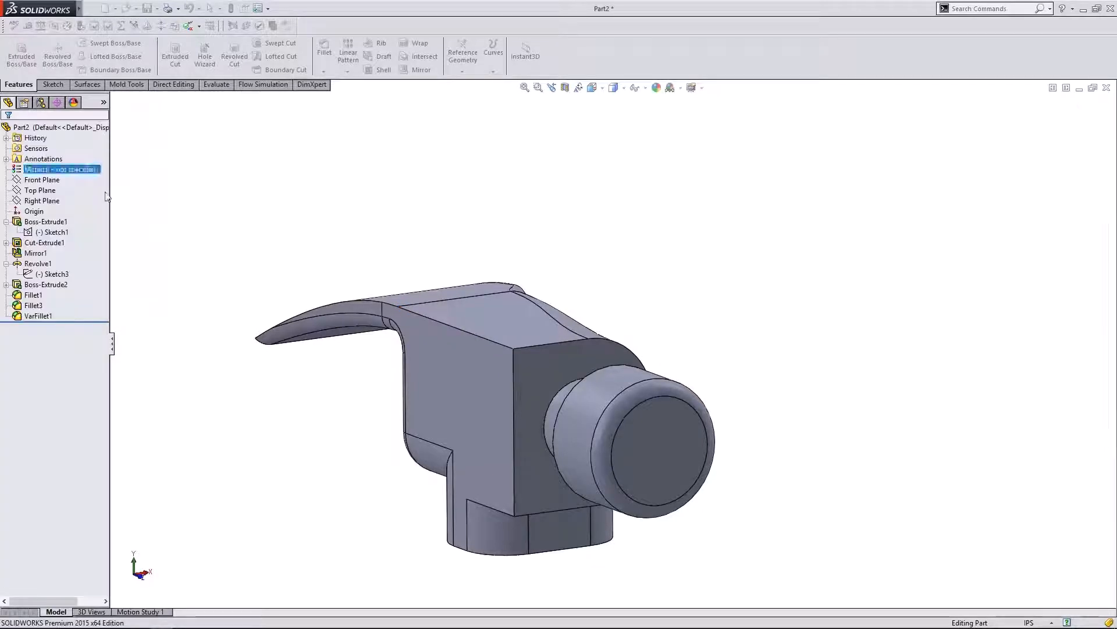
right_click(44, 317)
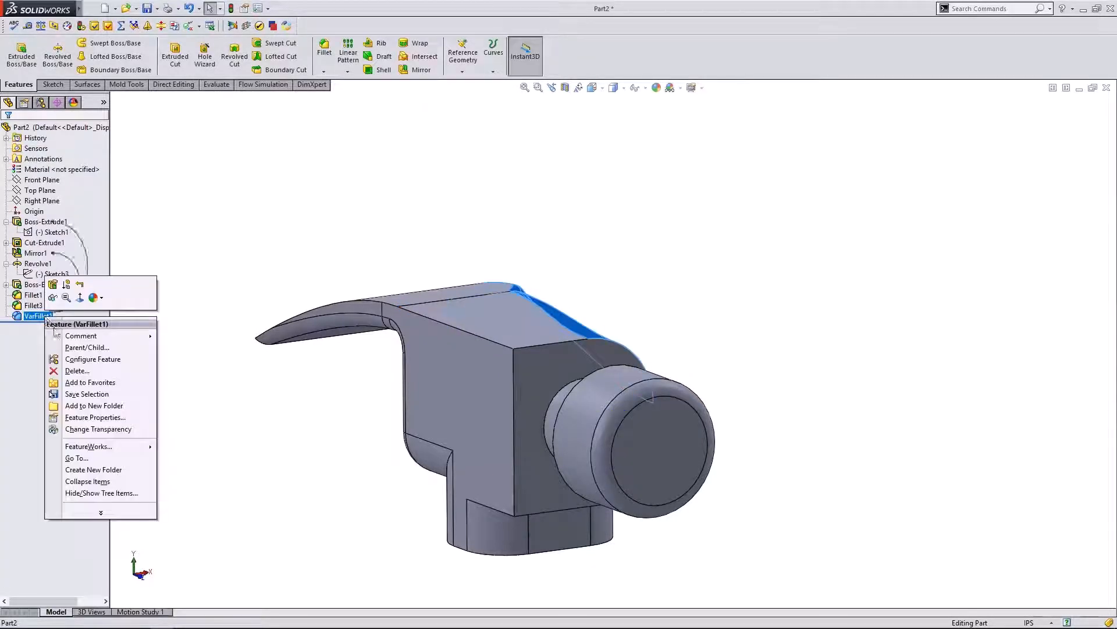
click(38, 317)
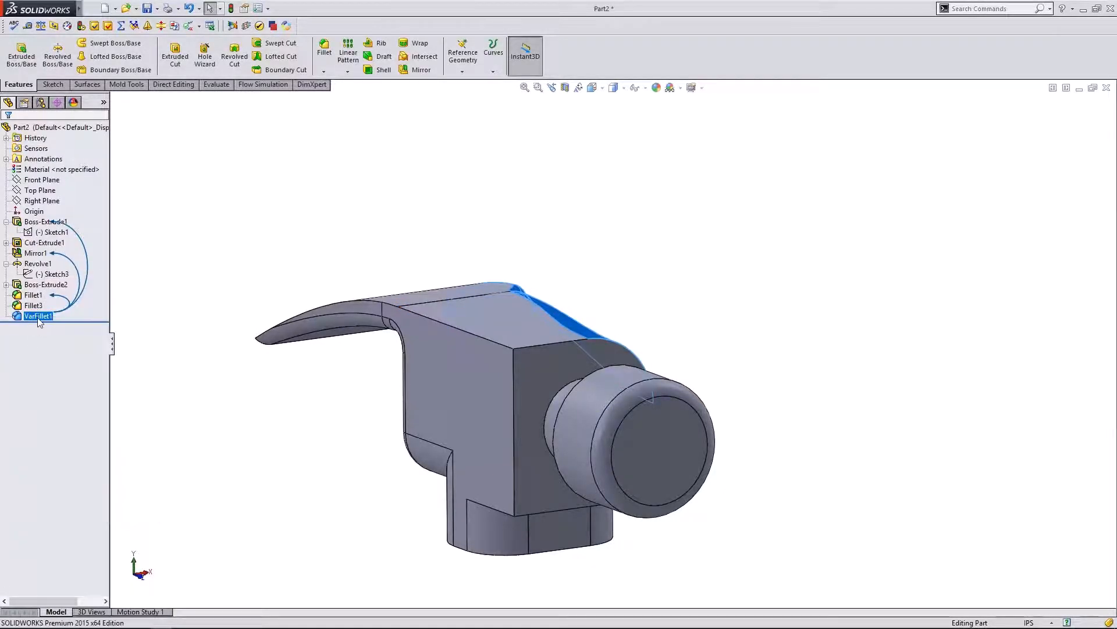
key(ctrl+c)
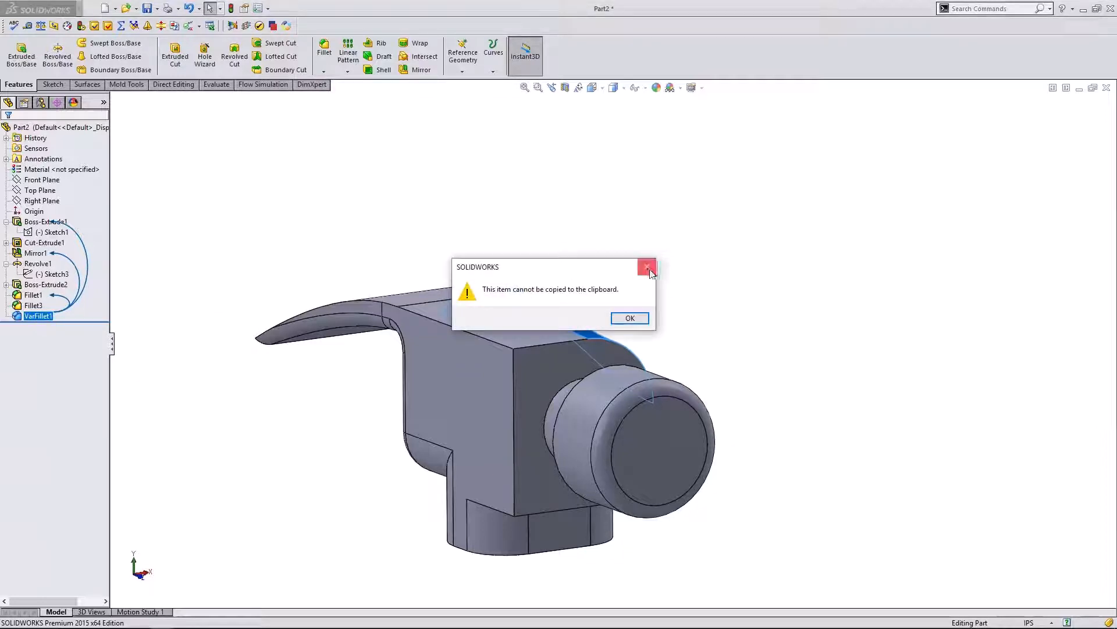
click(646, 267)
right_click(42, 315)
click(53, 281)
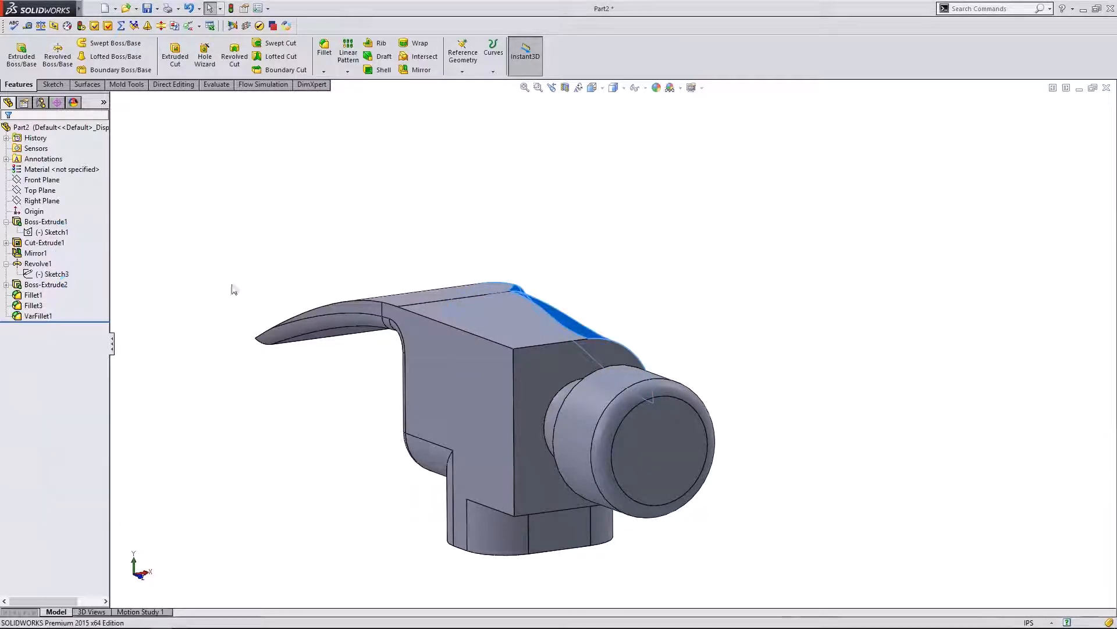
middle_drag(672, 297, 542, 303)
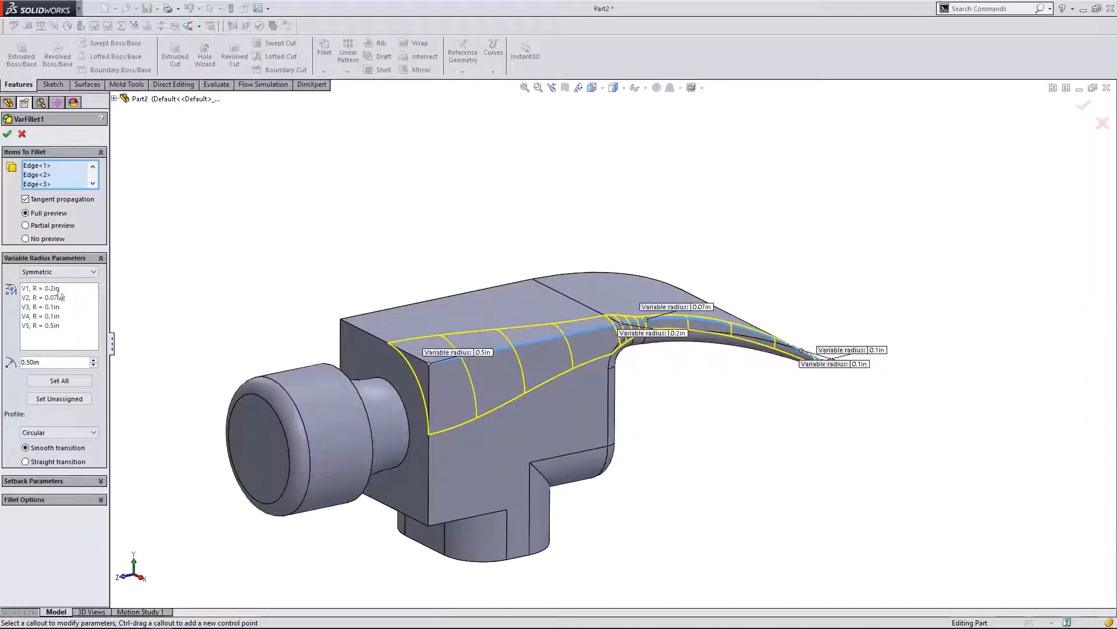
click(58, 328)
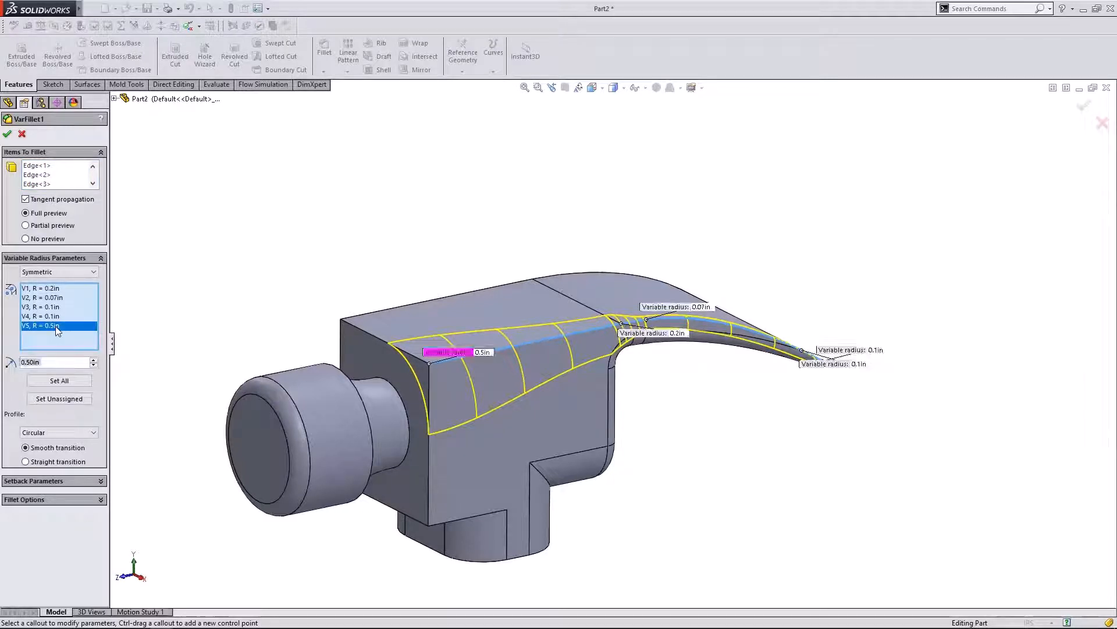
click(51, 289)
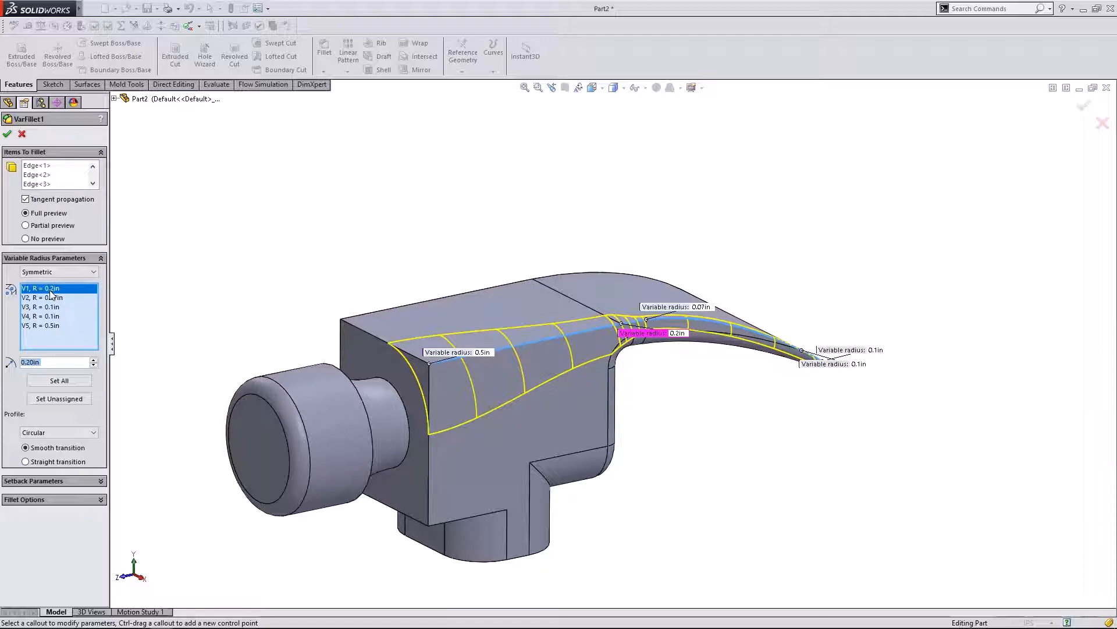
click(7, 134)
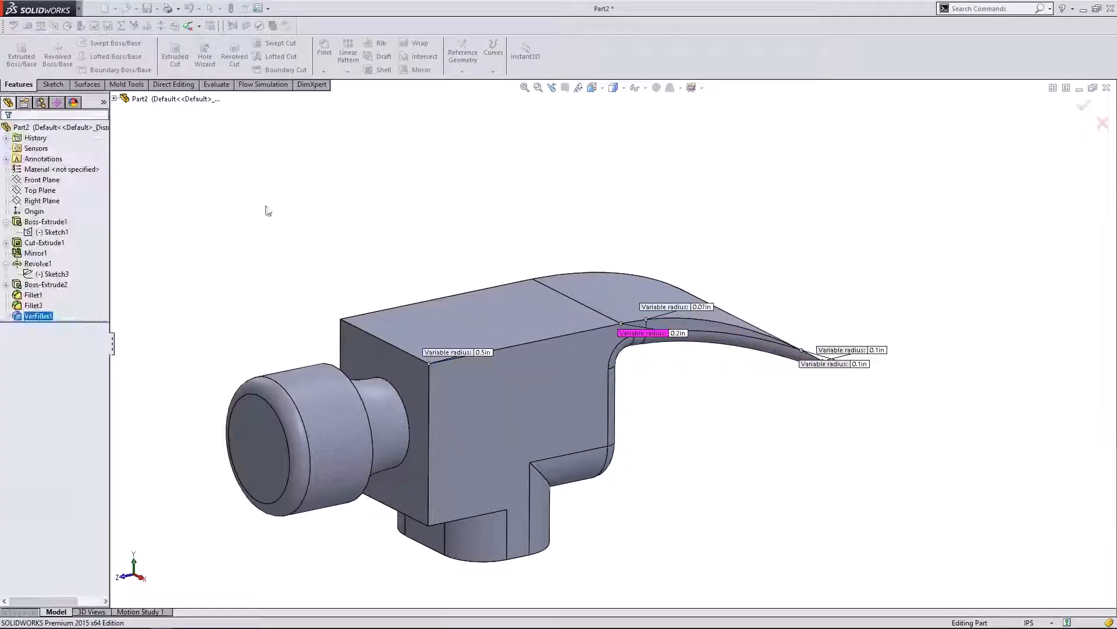
middle_drag(215, 277, 295, 262)
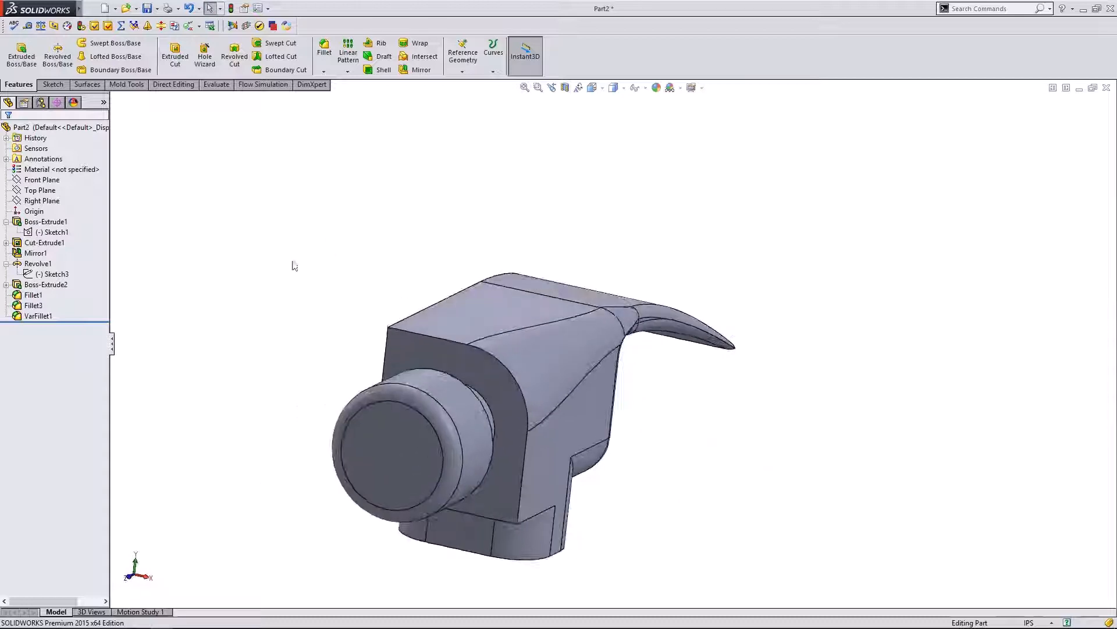
click(38, 316)
right_click(47, 322)
click(49, 290)
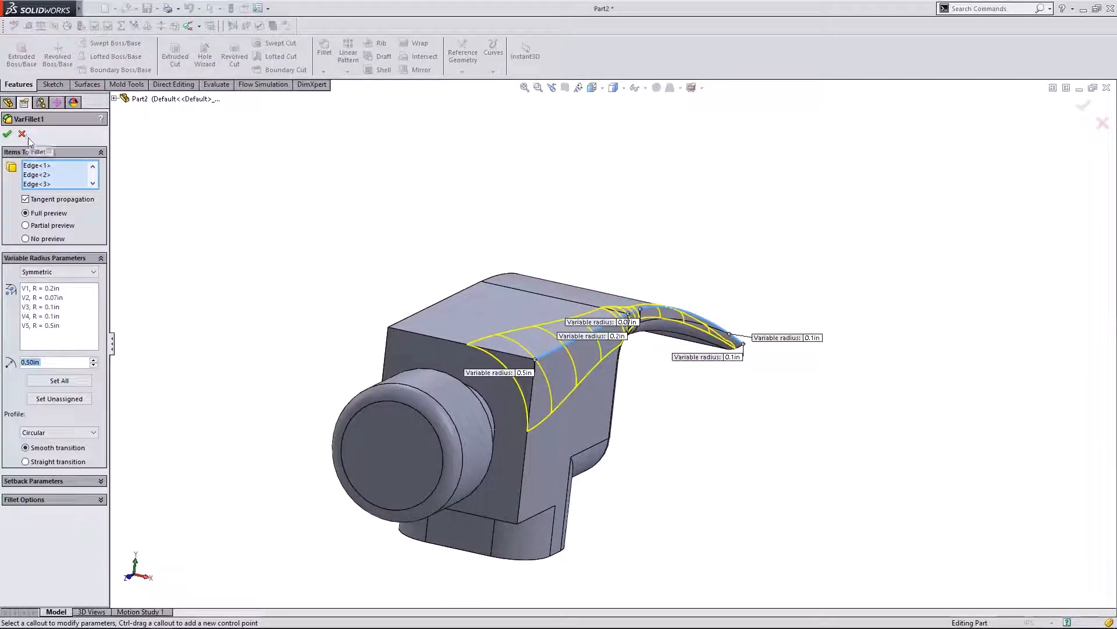
middle_drag(355, 221, 294, 227)
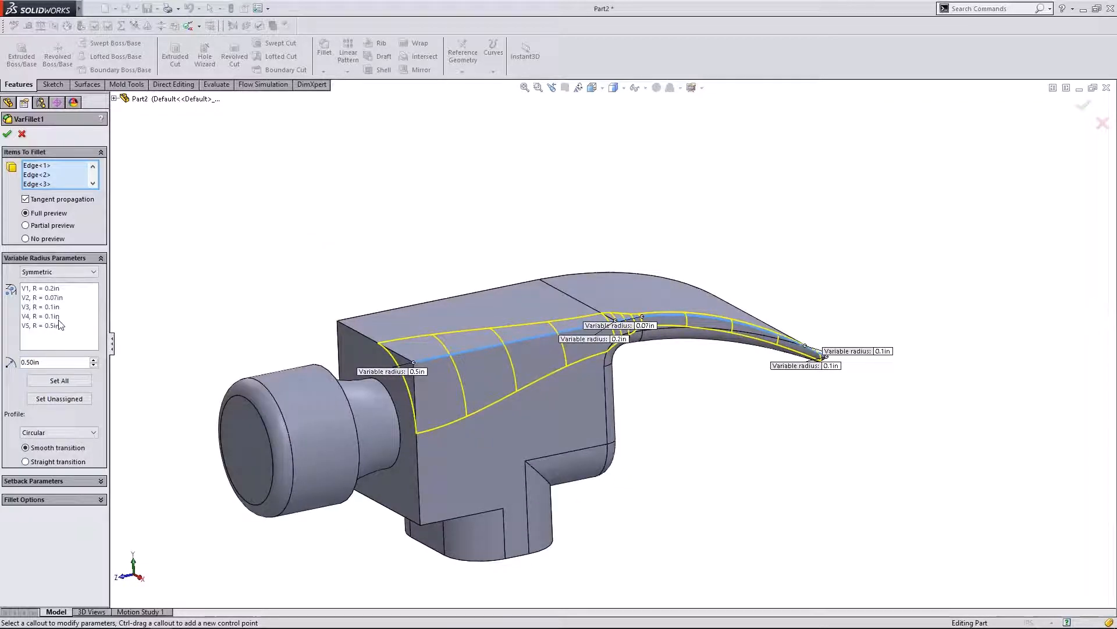
click(59, 326)
click(56, 316)
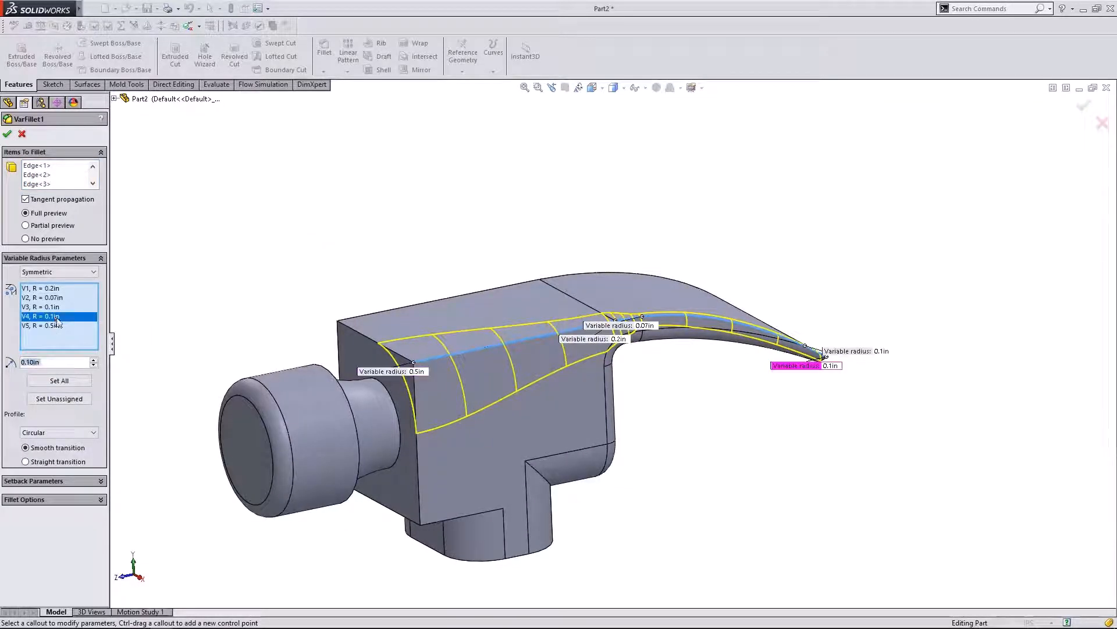
scroll(625, 358, down, 5)
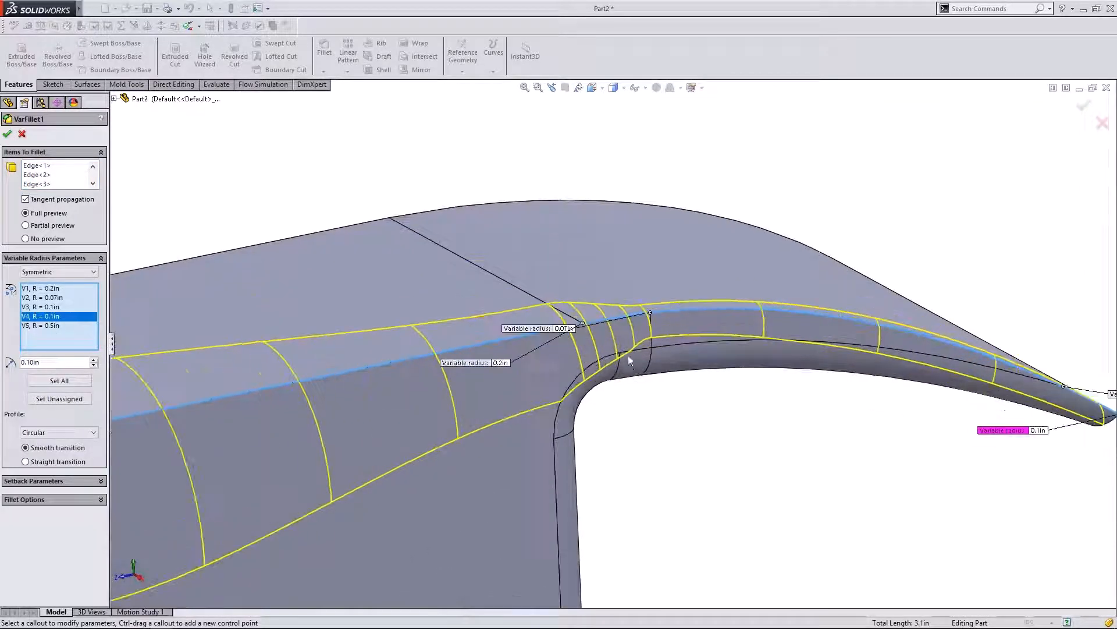
scroll(629, 360, up, 5)
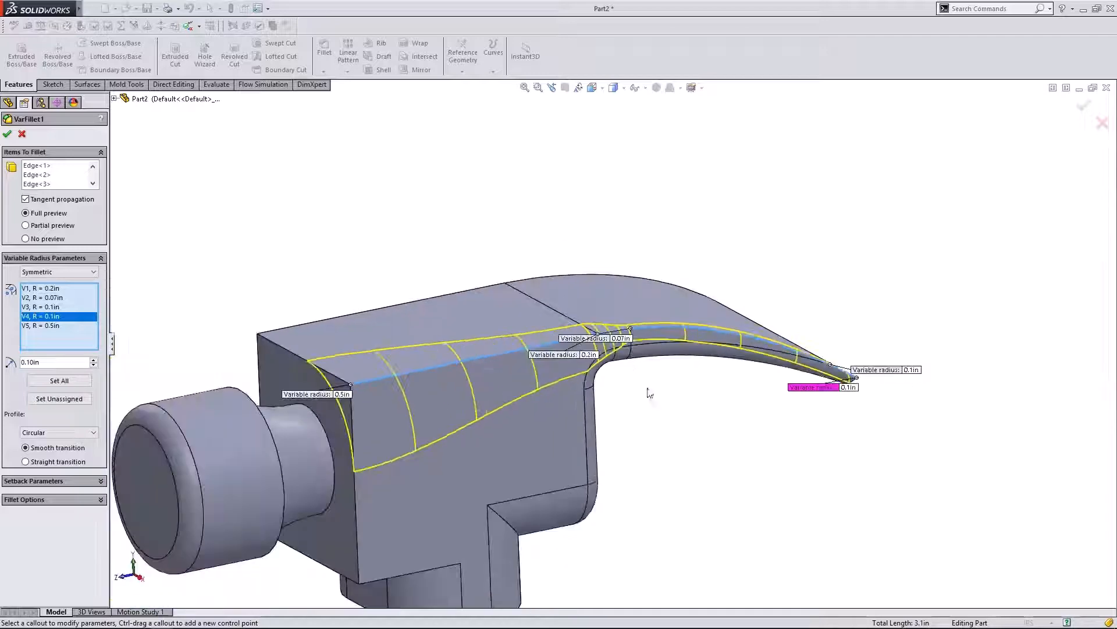
click(7, 134)
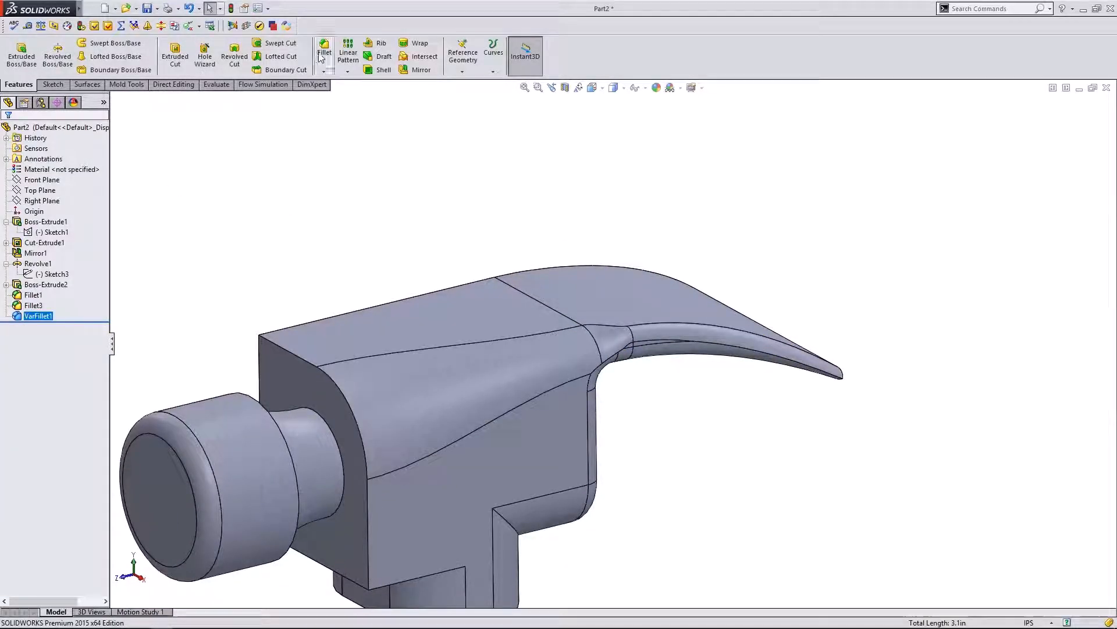
- Start a new fillet and select the top edge chain from the head's straight edge to the claw
key(Return)
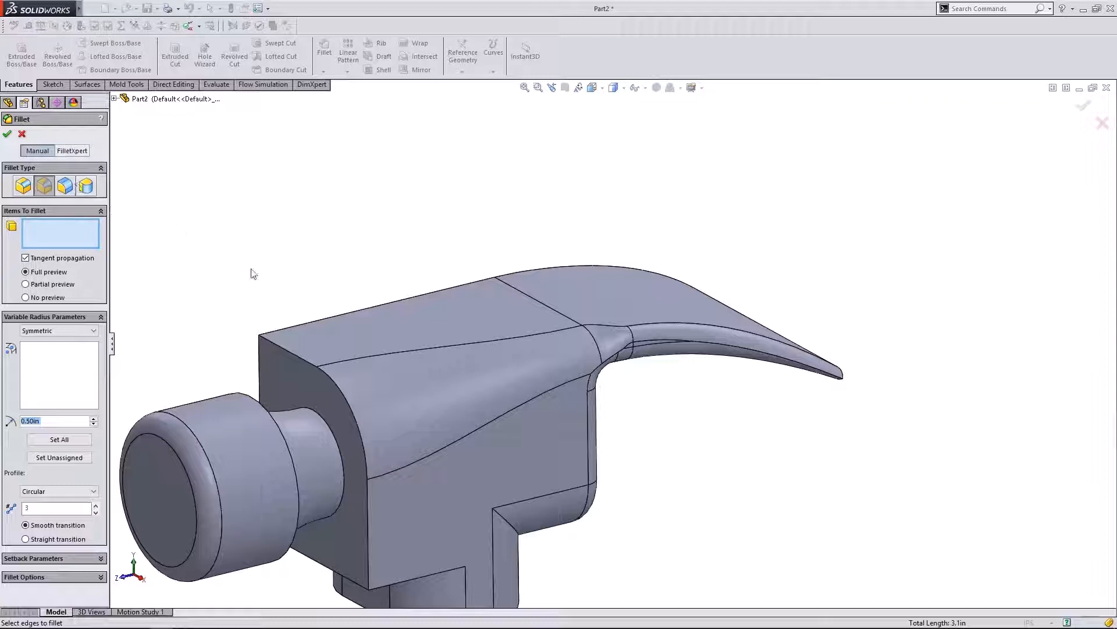
click(263, 334)
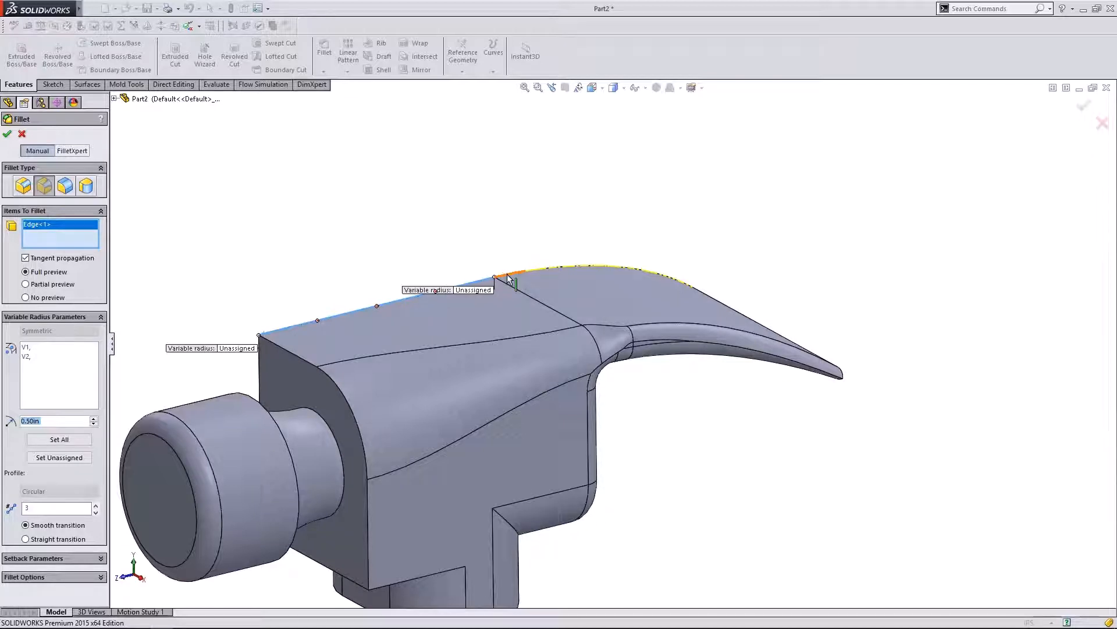
click(536, 271)
click(537, 272)
middle_drag(713, 243, 737, 274)
scroll(751, 210, up, 1)
scroll(753, 213, down, 3)
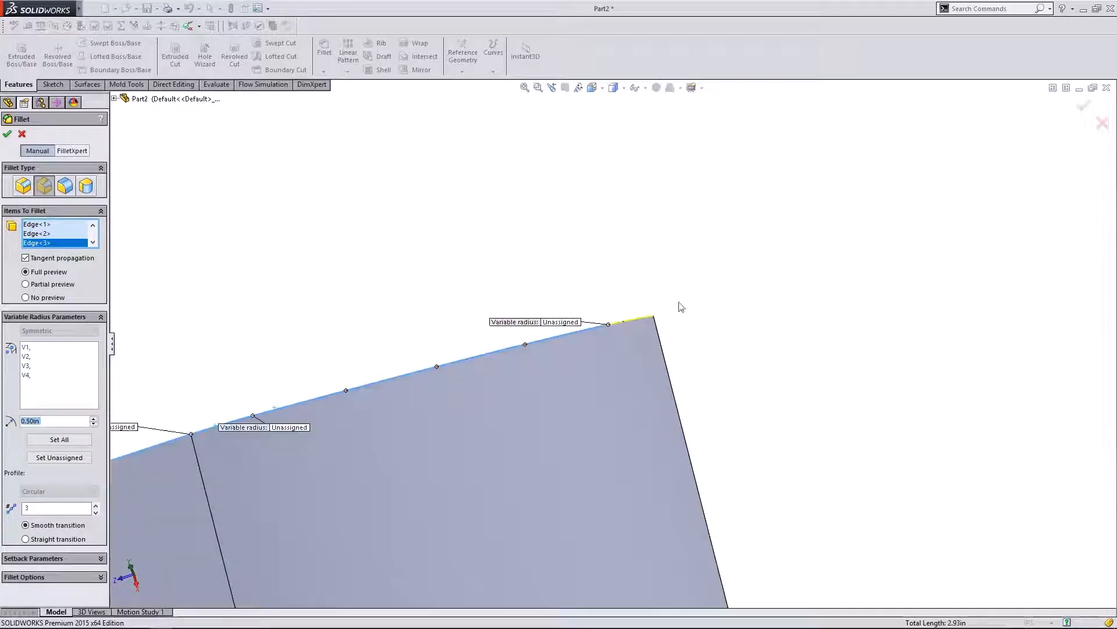
click(636, 325)
scroll(382, 337, up, 5)
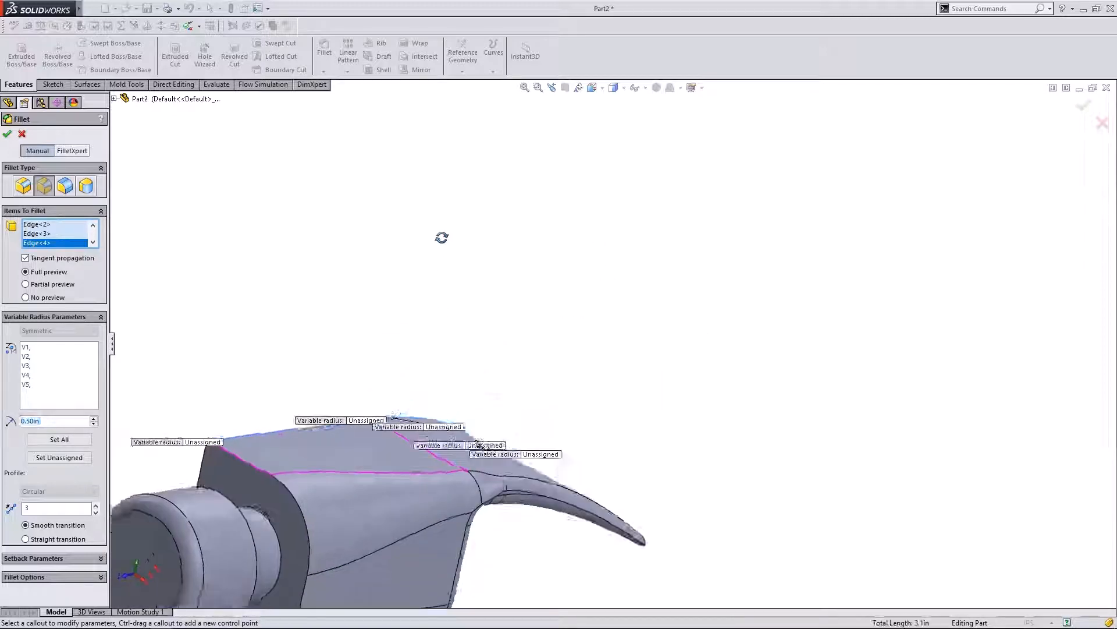
scroll(397, 303, up, 1)
scroll(404, 449, down, 3)
middle_drag(356, 309, 335, 351)
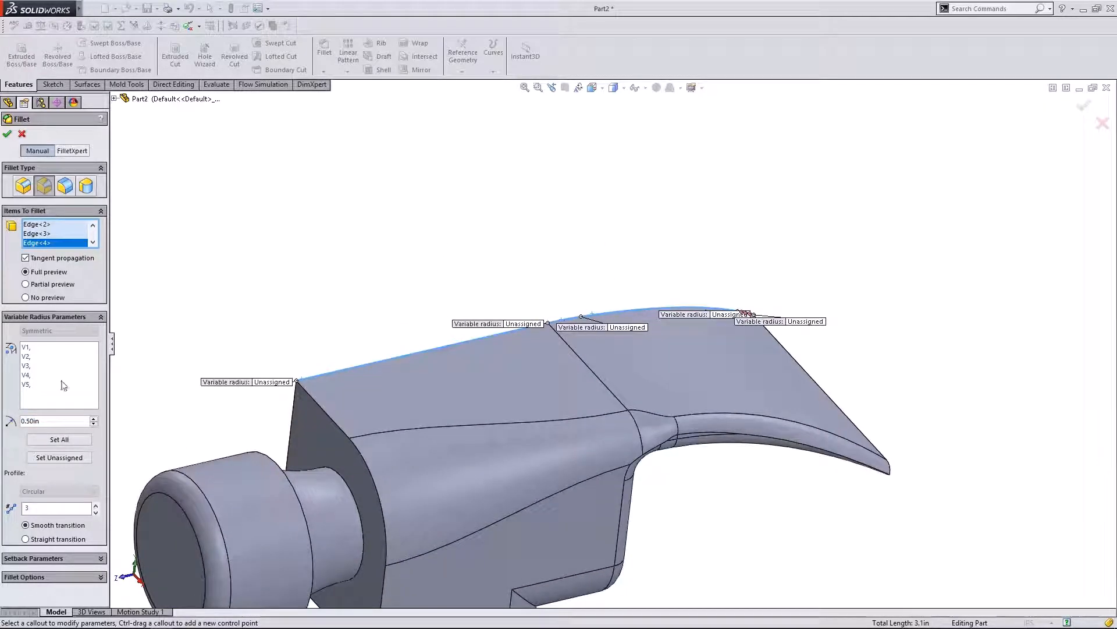
- Lower the V2 control point radius to 0.1in
click(26, 347)
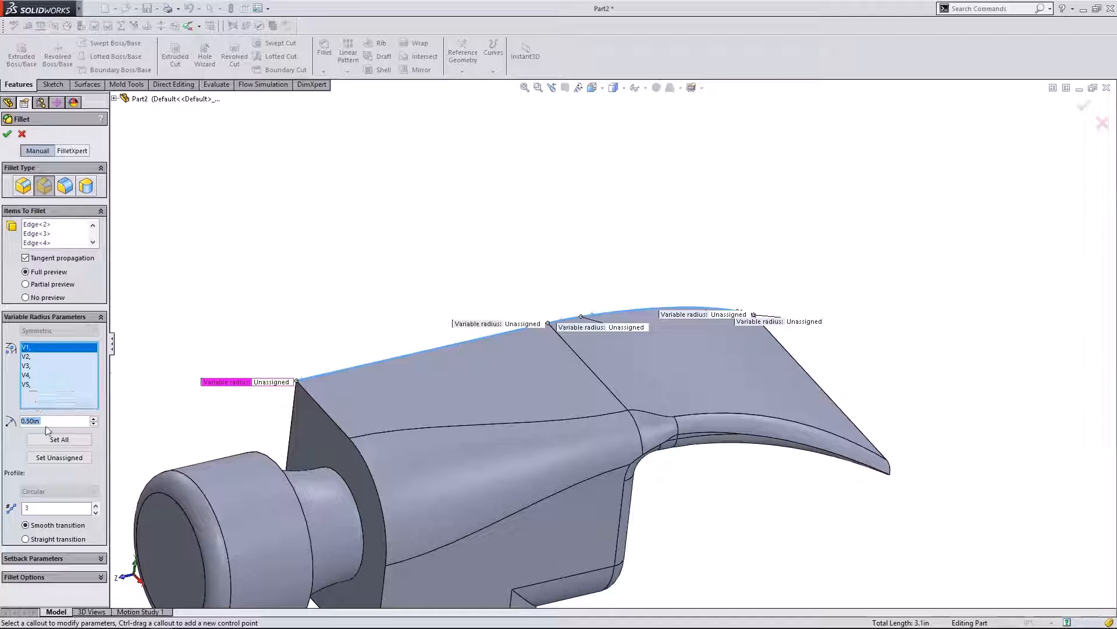
click(26, 356)
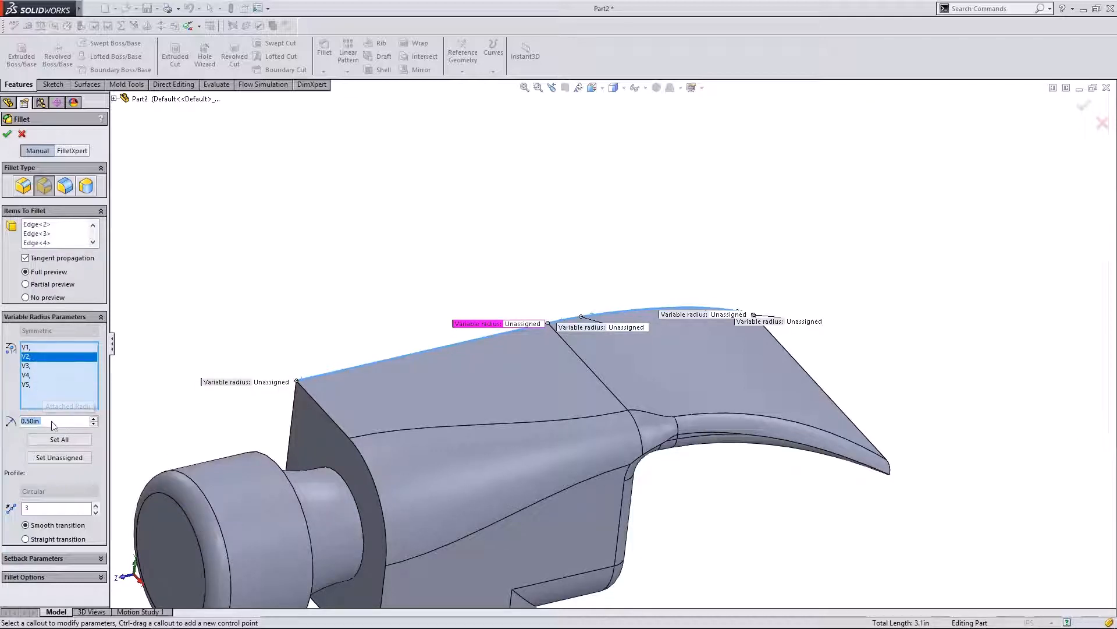
click(94, 424)
click(93, 424)
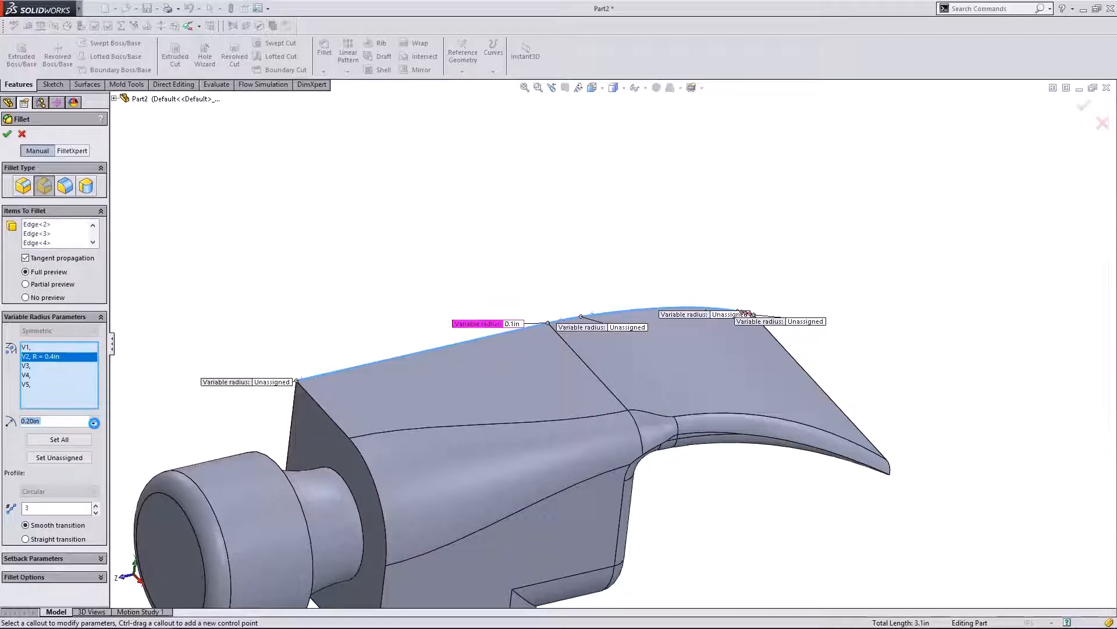
click(94, 424)
middle_drag(230, 355, 571, 264)
scroll(571, 264, up, 2)
scroll(176, 291, down, 2)
middle_drag(501, 359, 462, 225)
scroll(443, 386, down, 1)
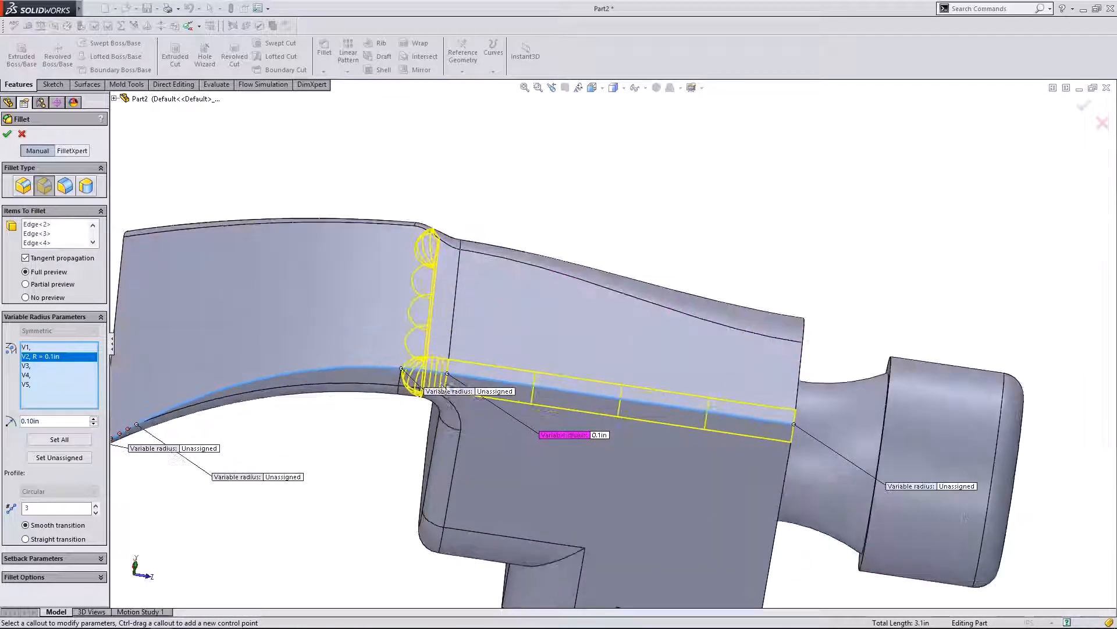
- Set the V3 radius near the claw root to 0.05in
click(25, 365)
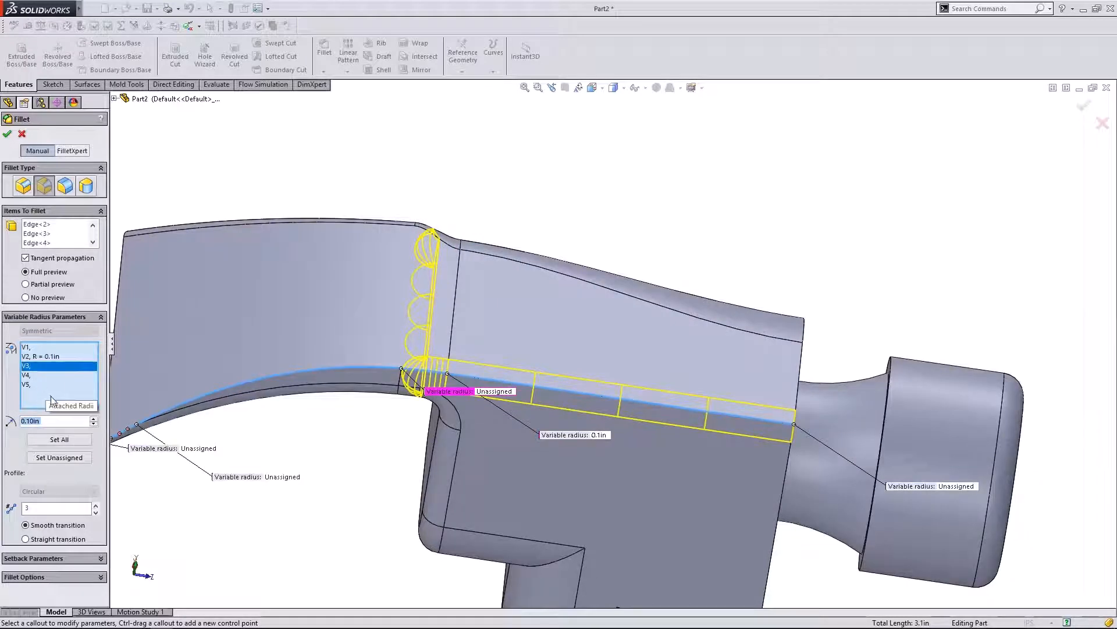
click(54, 421)
drag(54, 426, 32, 428)
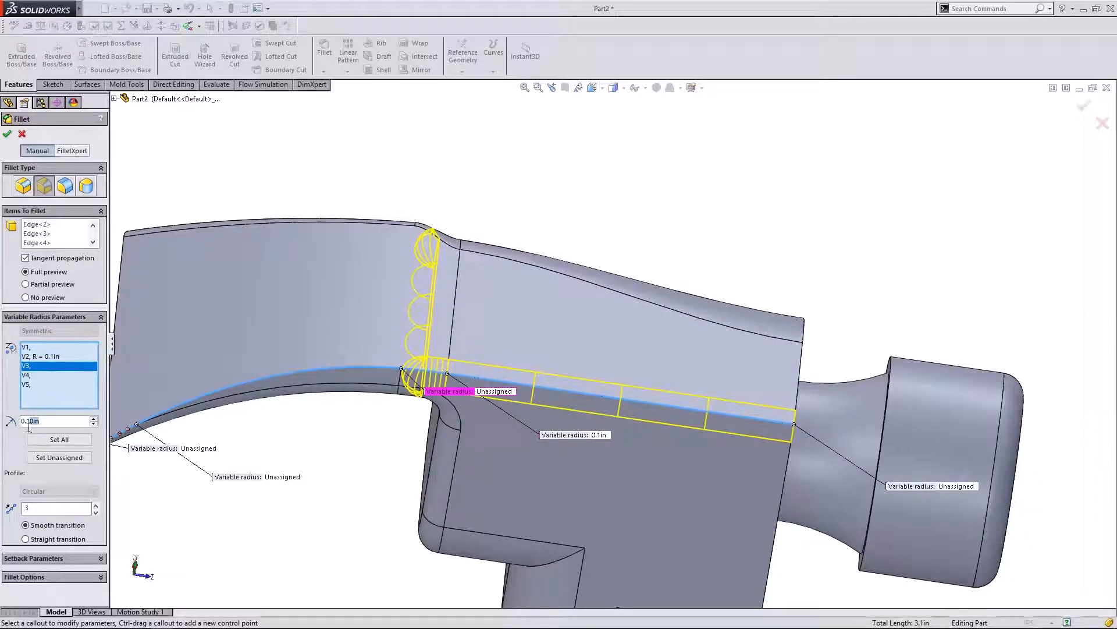
text(0.05)
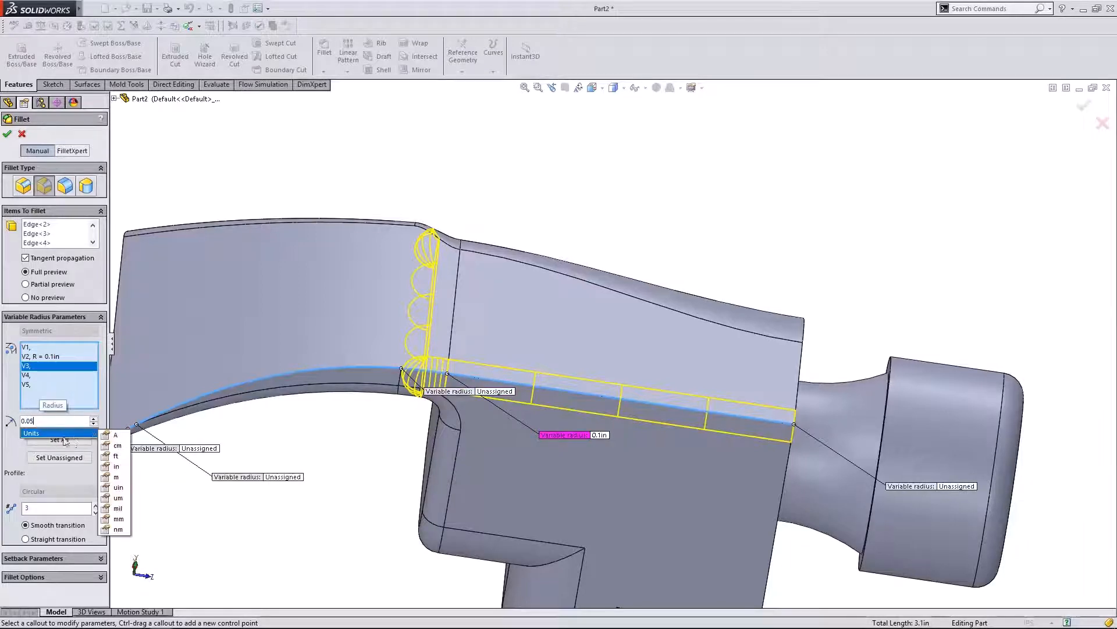
key(Return)
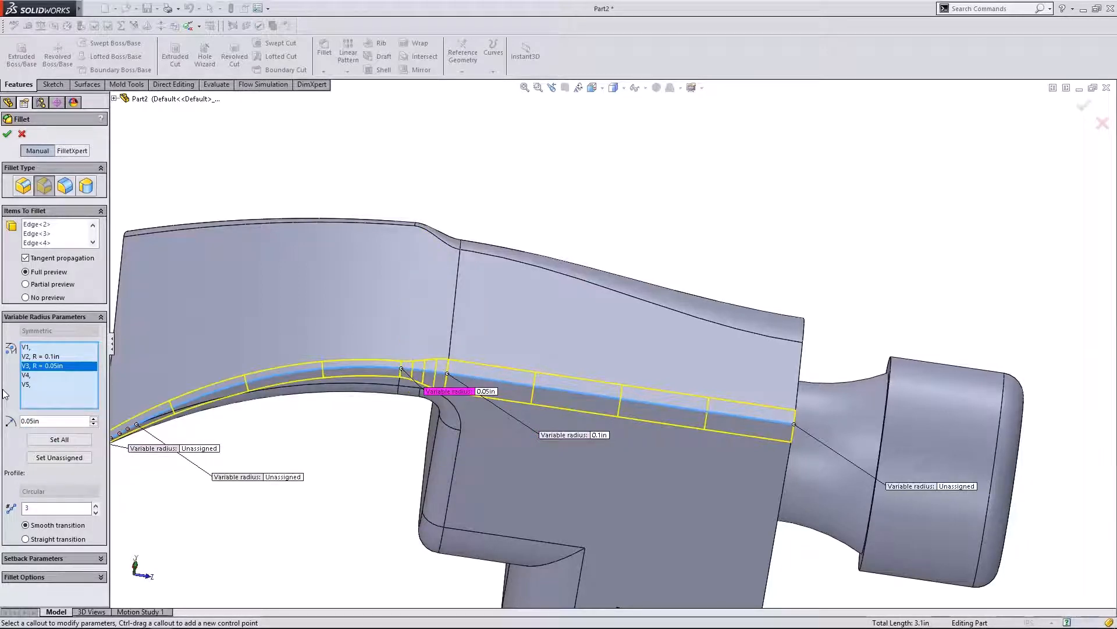
middle_drag(524, 236, 470, 349)
- Assign 0.5in to the V5 point at the claw tip
click(26, 347)
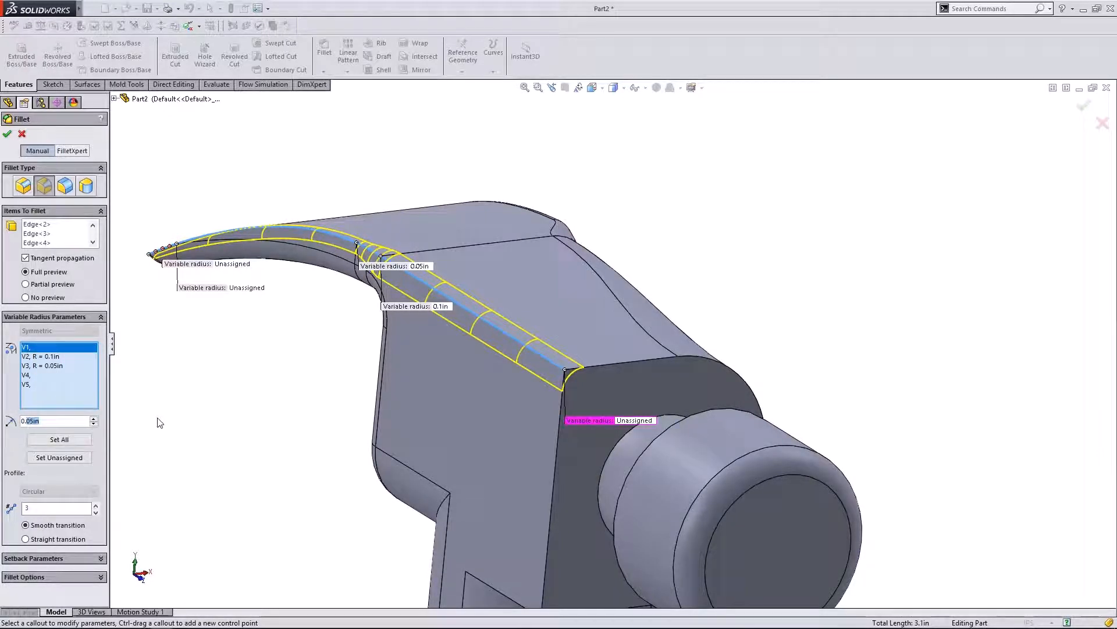
text(0.5)
click(10, 451)
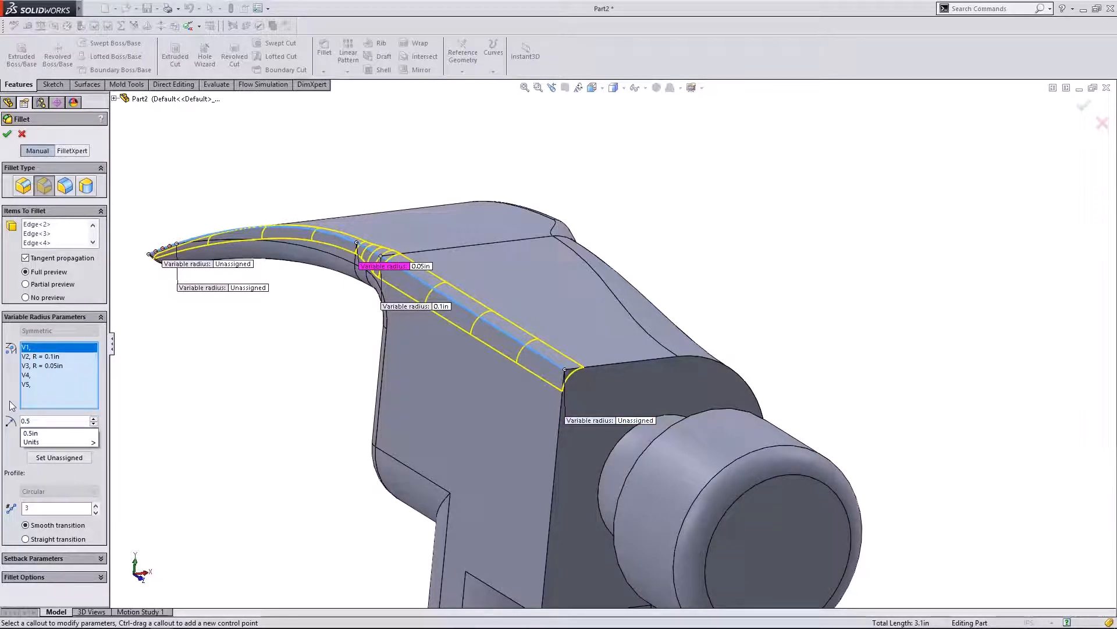
click(53, 384)
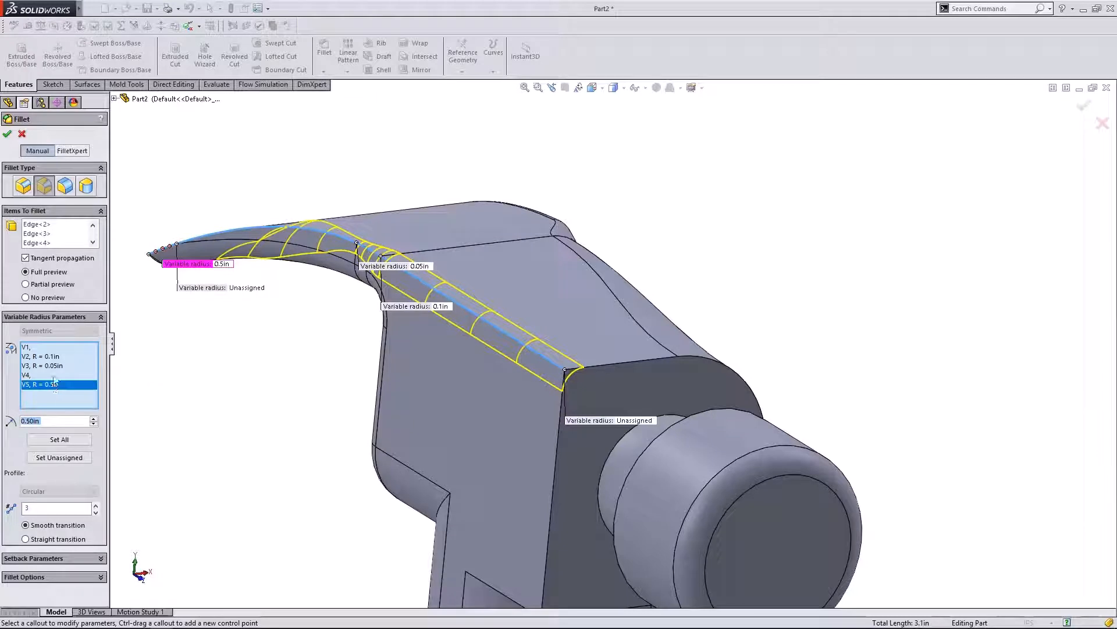
click(39, 346)
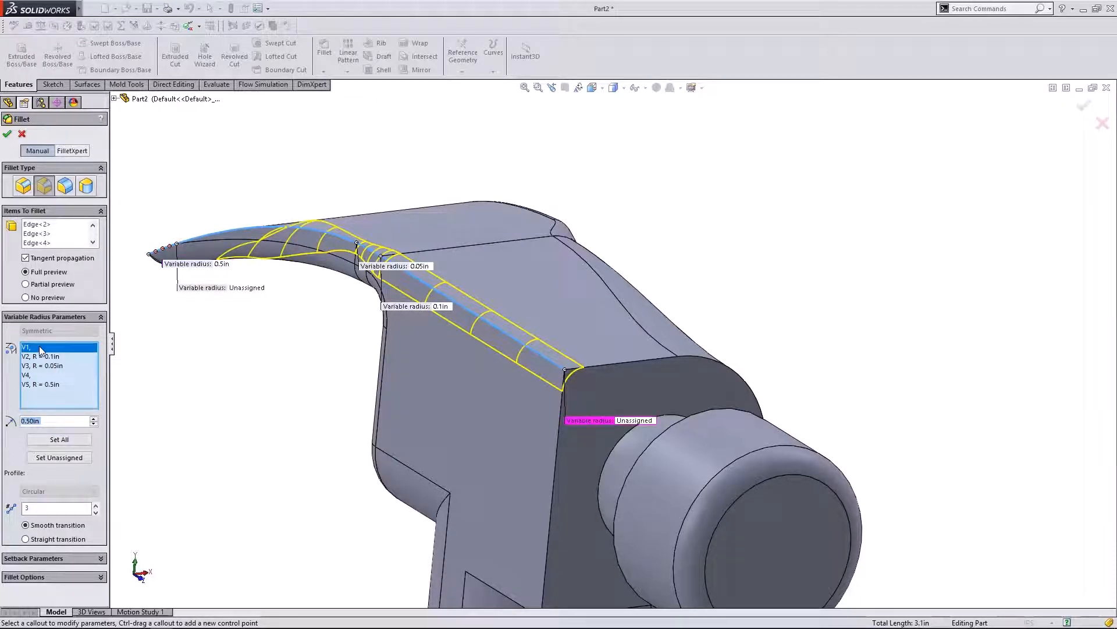
click(42, 384)
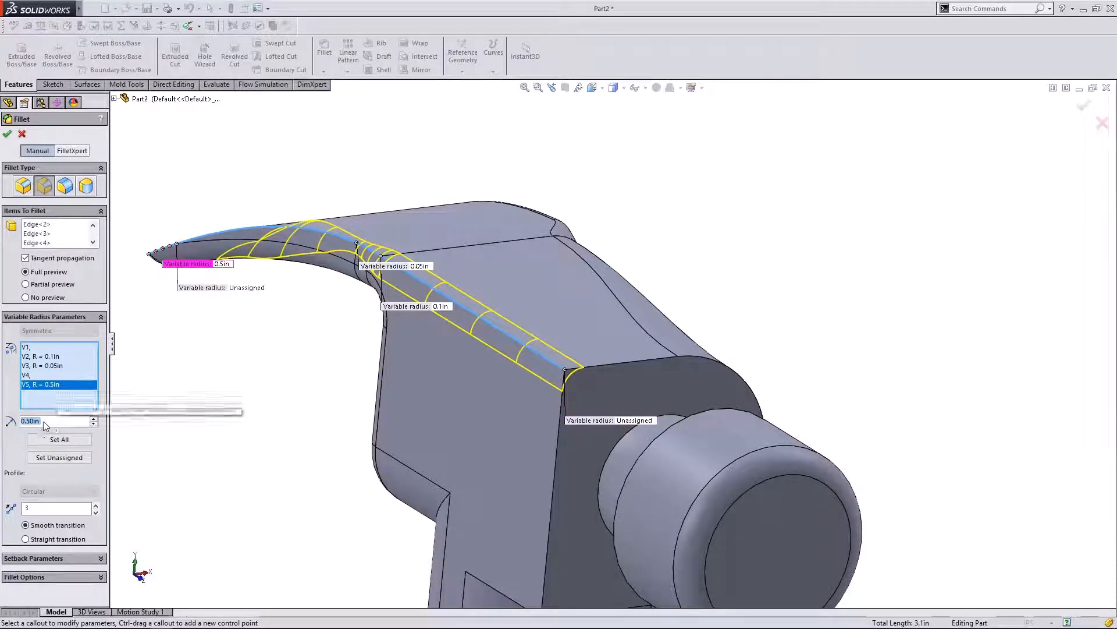
text(0.0)
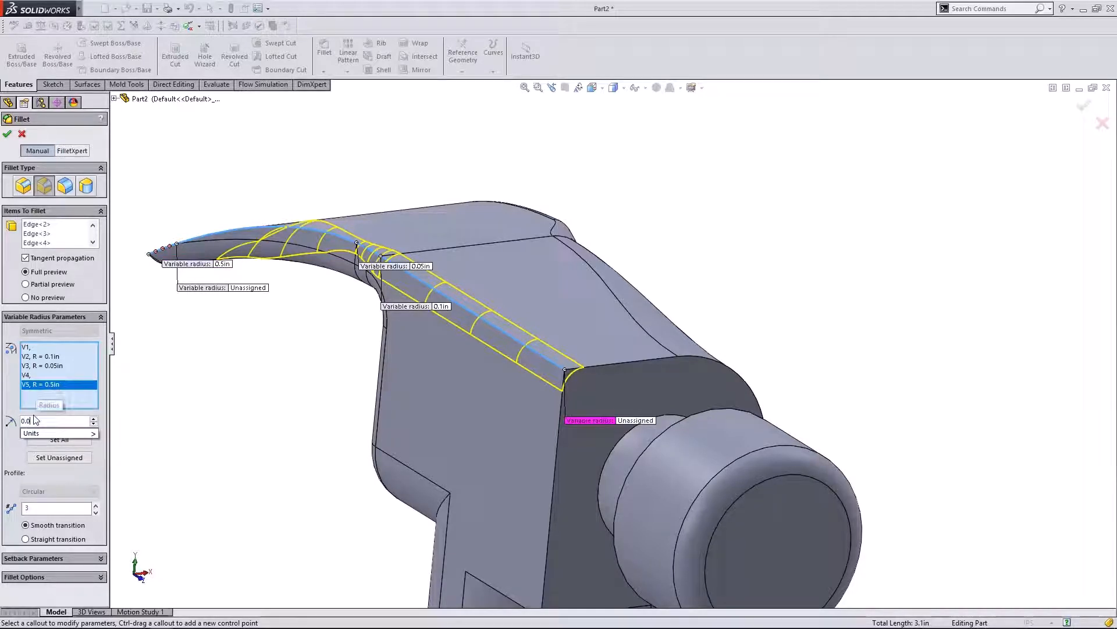
text(5)
click(43, 386)
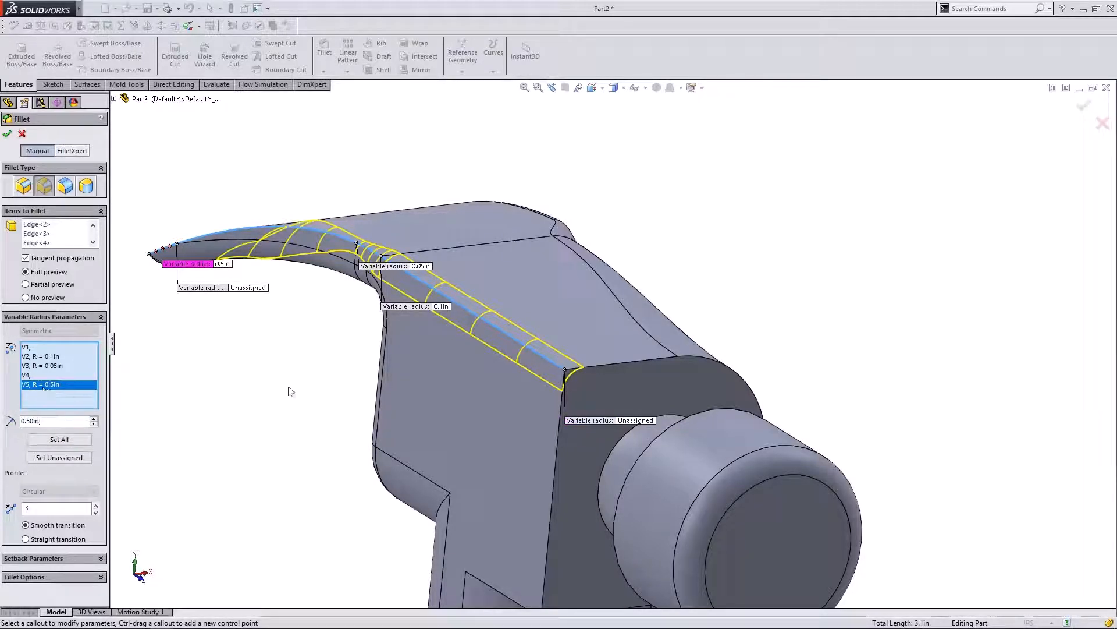
- Set the face-end V1 radius to 0.5in and finish VarFillet2
middle_drag(291, 392, 425, 359)
scroll(425, 359, up, 2)
scroll(257, 370, down, 2)
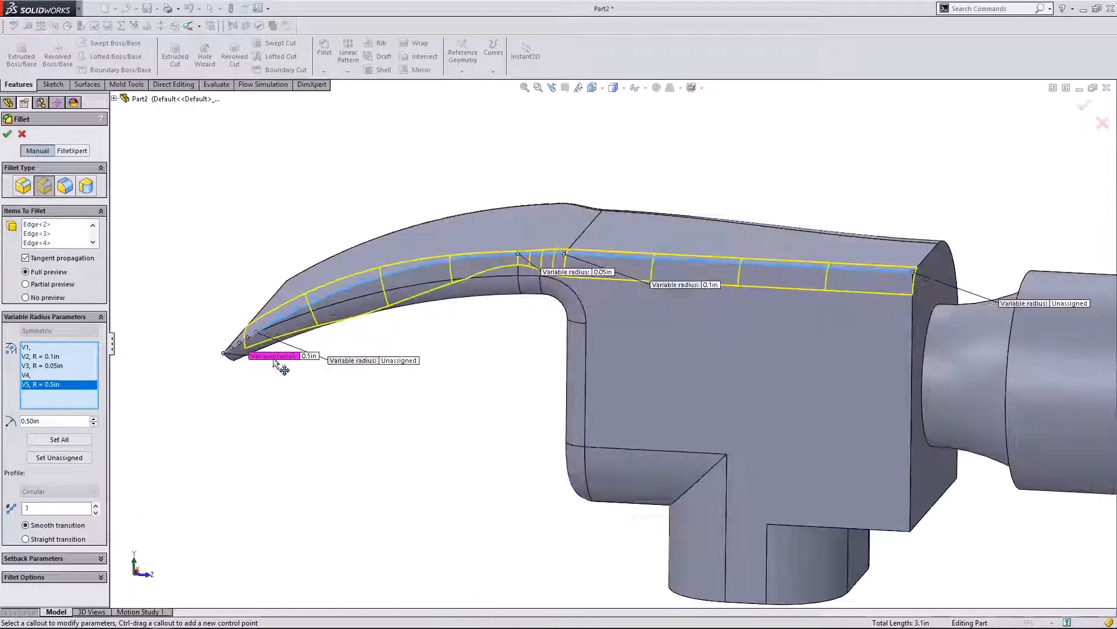
middle_drag(275, 361, 620, 408)
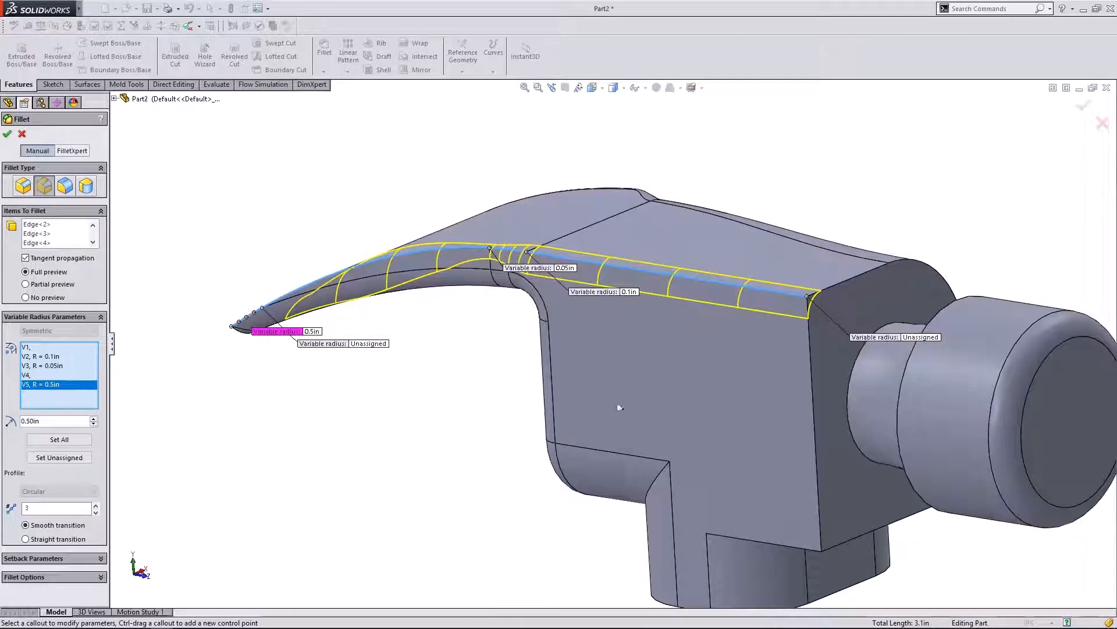
click(911, 337)
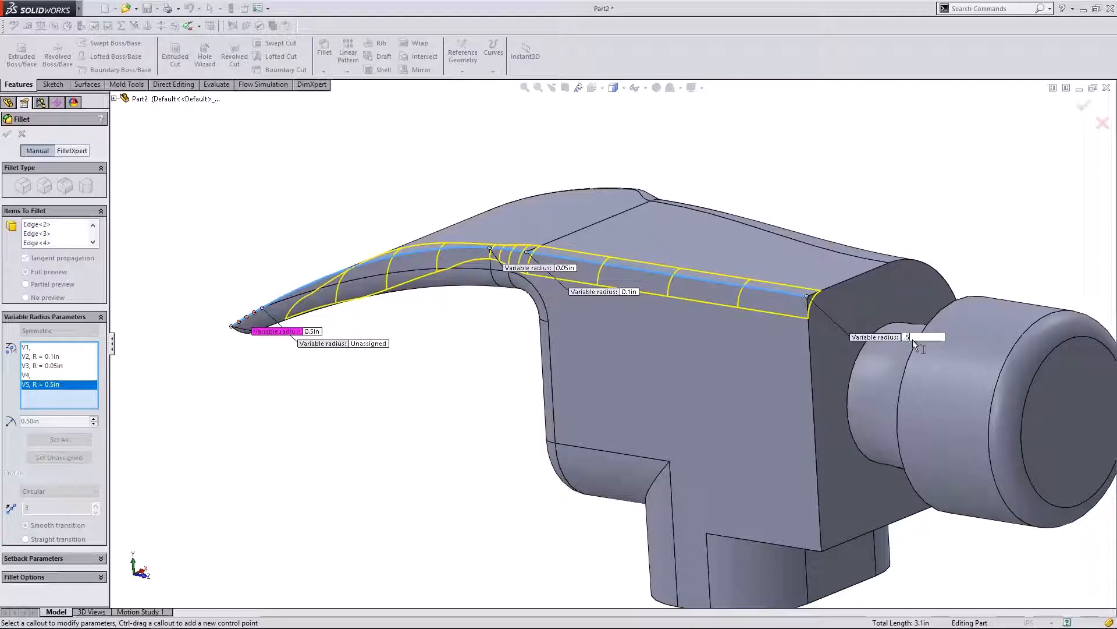
key(Return)
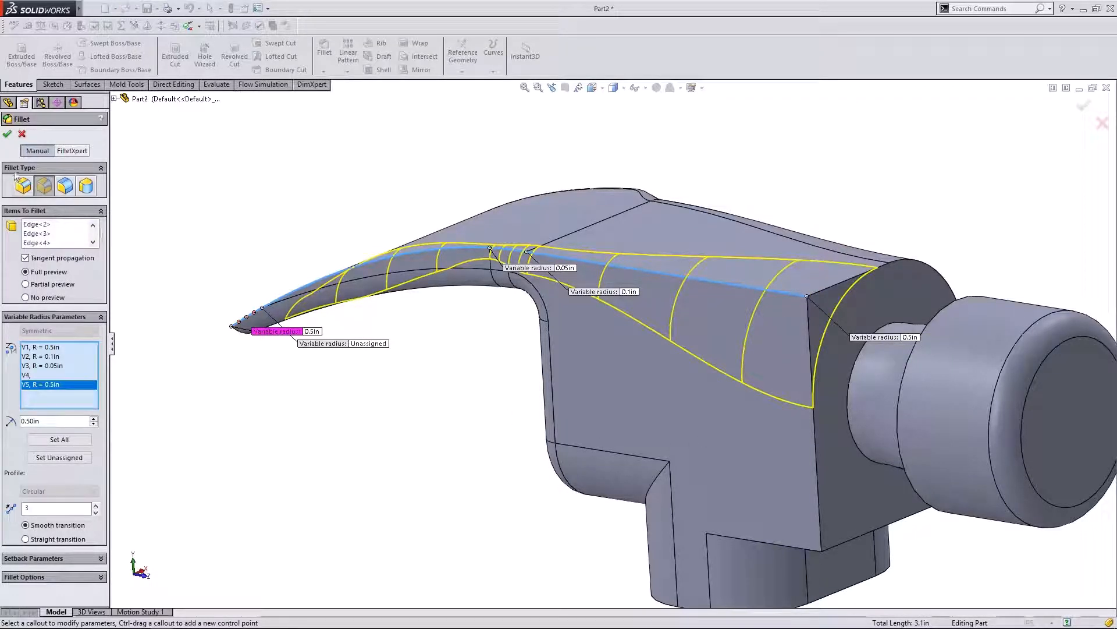
click(7, 133)
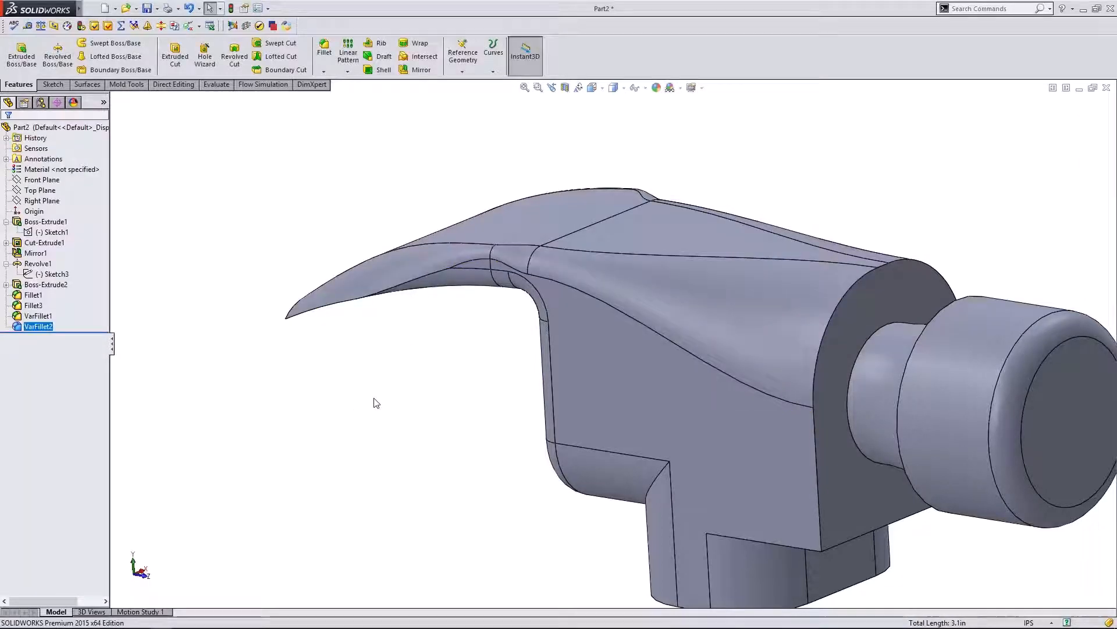
- Orbit the hammer head around to show its underside
middle_drag(378, 407, 419, 442)
middle_drag(379, 315, 363, 377)
scroll(363, 377, up, 4)
mouse_move(655, 290)
middle_down()
mouse_move(655, 328)
mouse_move(666, 288)
middle_up()
scroll(656, 378, down, 2)
middle_drag(623, 447, 576, 324)
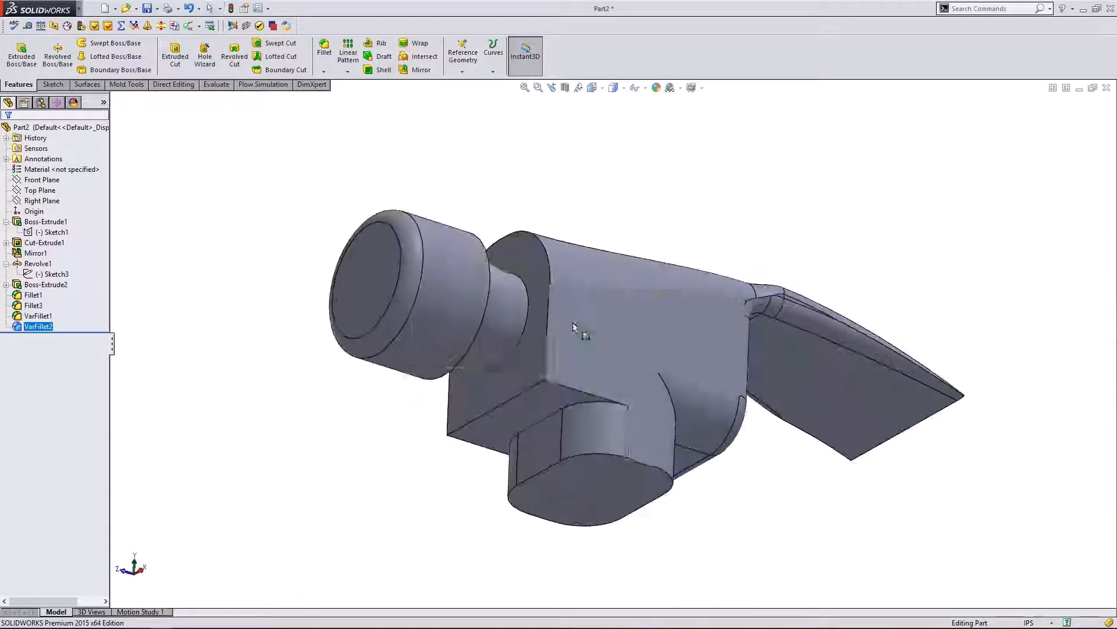
- Fillet the two edges beside the handle socket with a 0.5in constant radius
click(324, 52)
click(568, 386)
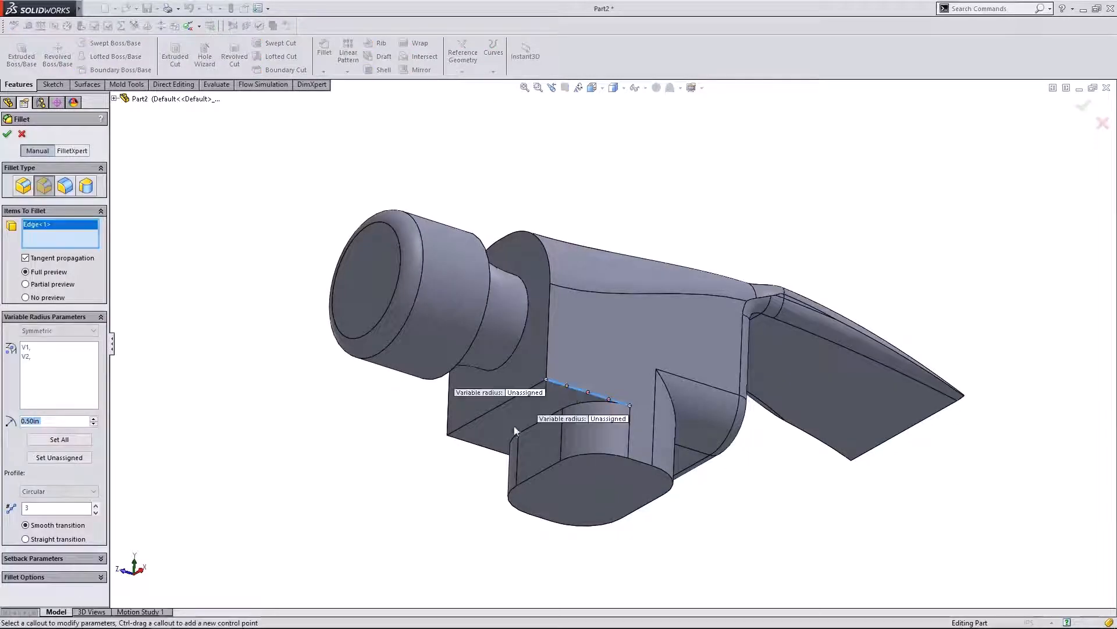
click(482, 447)
click(24, 188)
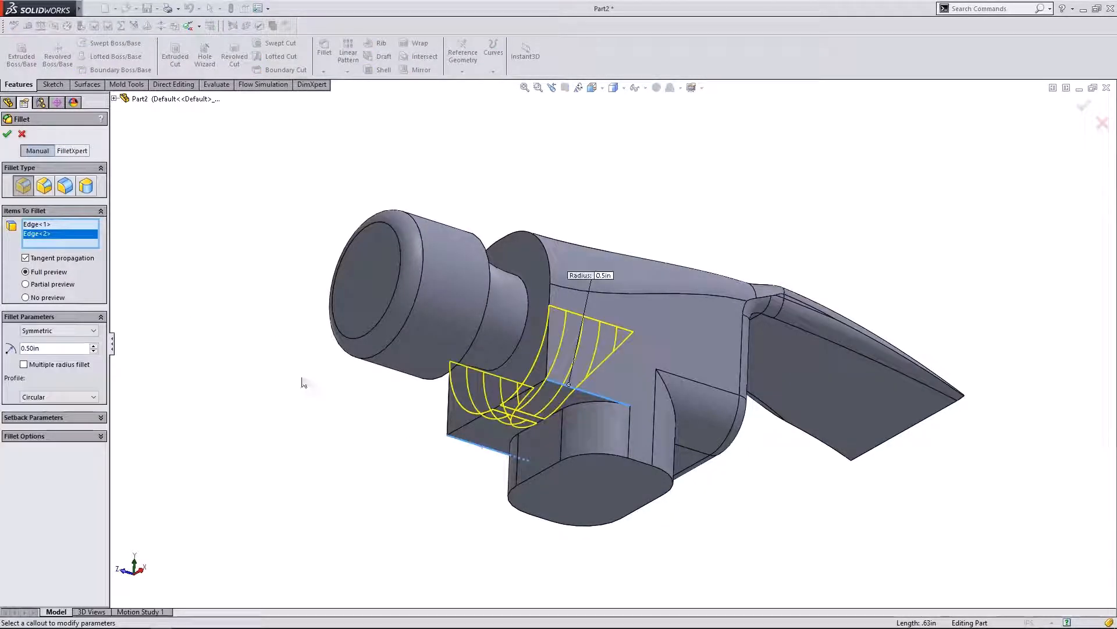
middle_drag(249, 362, 305, 393)
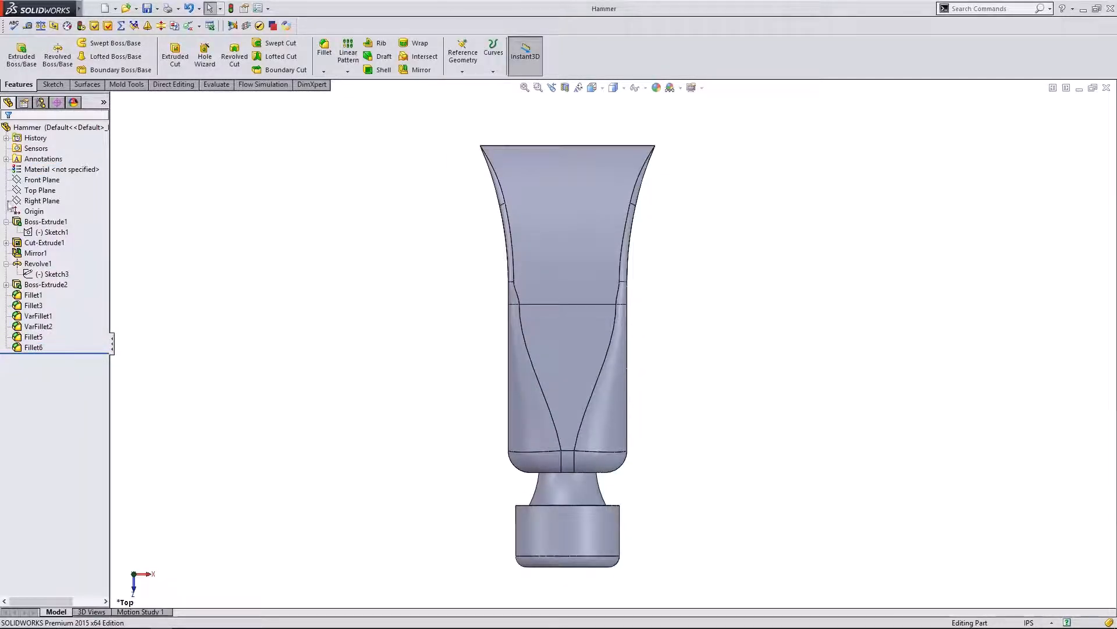
- Start a new sketch on the Top Plane with the 3 Point Arc tool
click(39, 191)
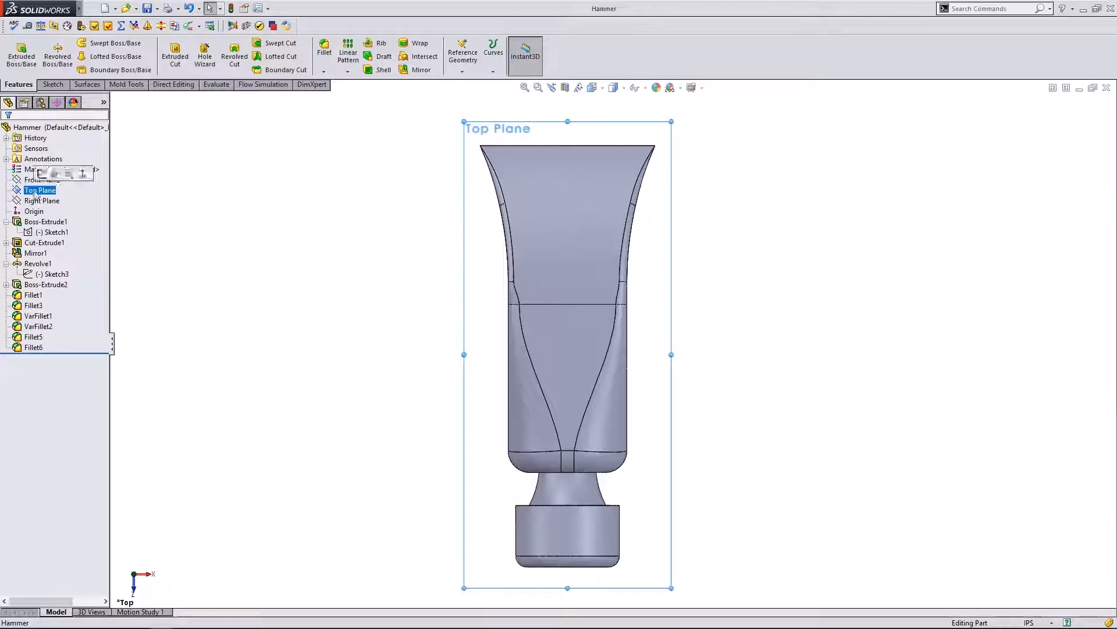
click(52, 85)
click(17, 50)
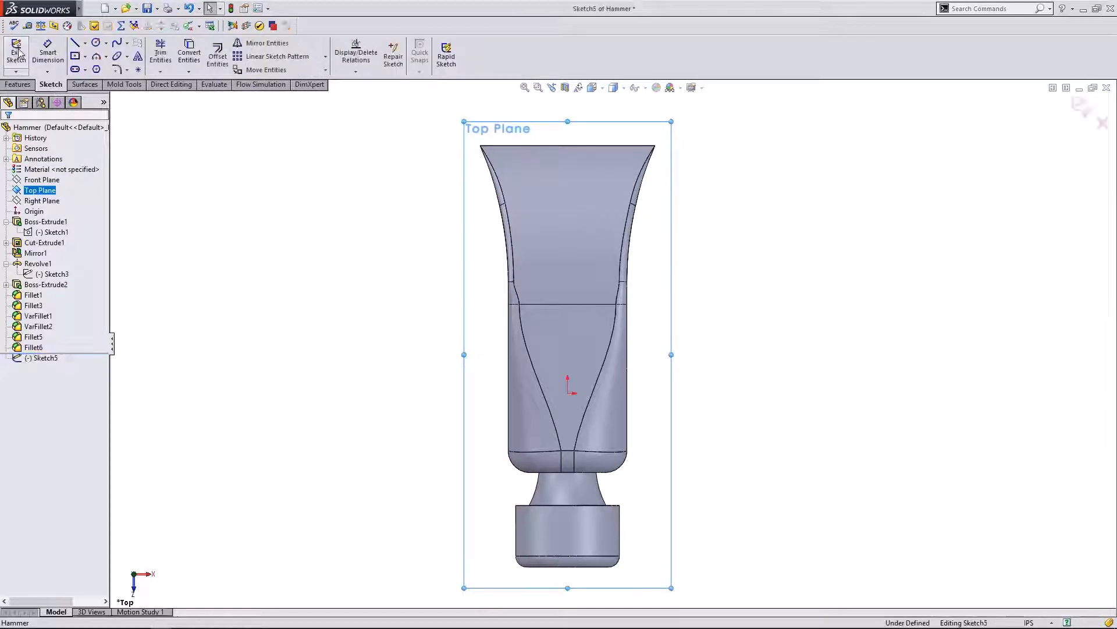
click(85, 46)
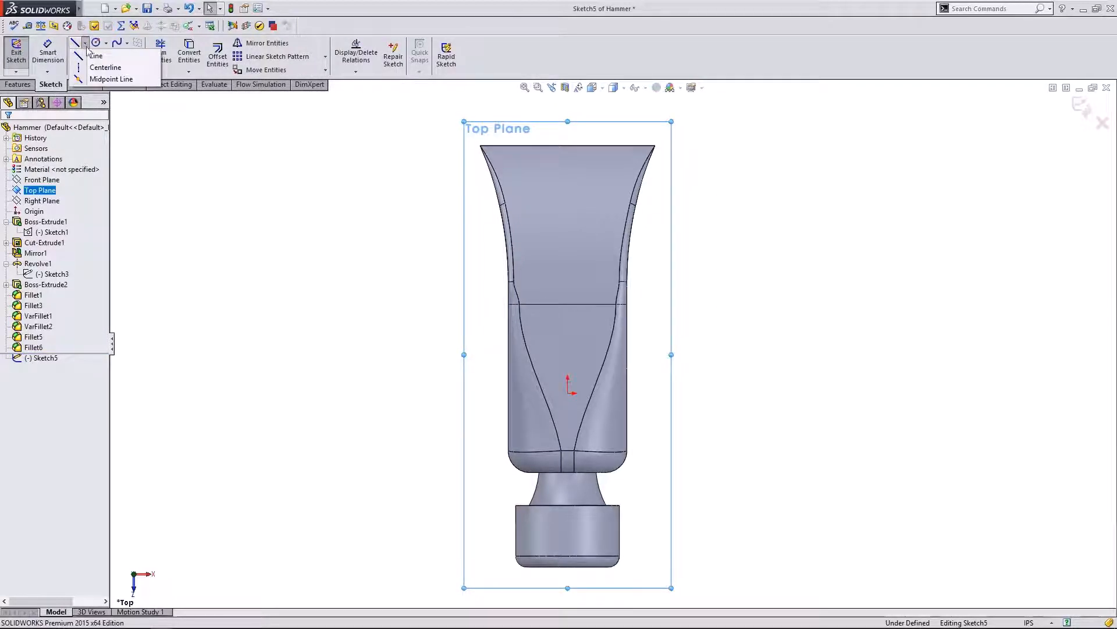
click(93, 56)
click(96, 59)
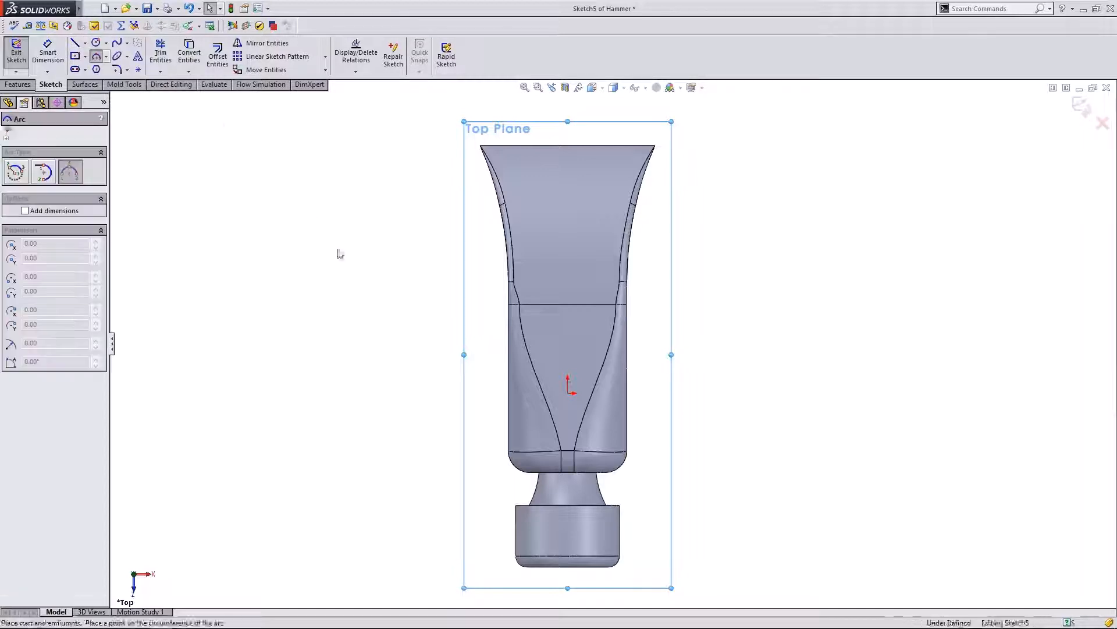
scroll(386, 276, up, 1)
scroll(671, 166, down, 3)
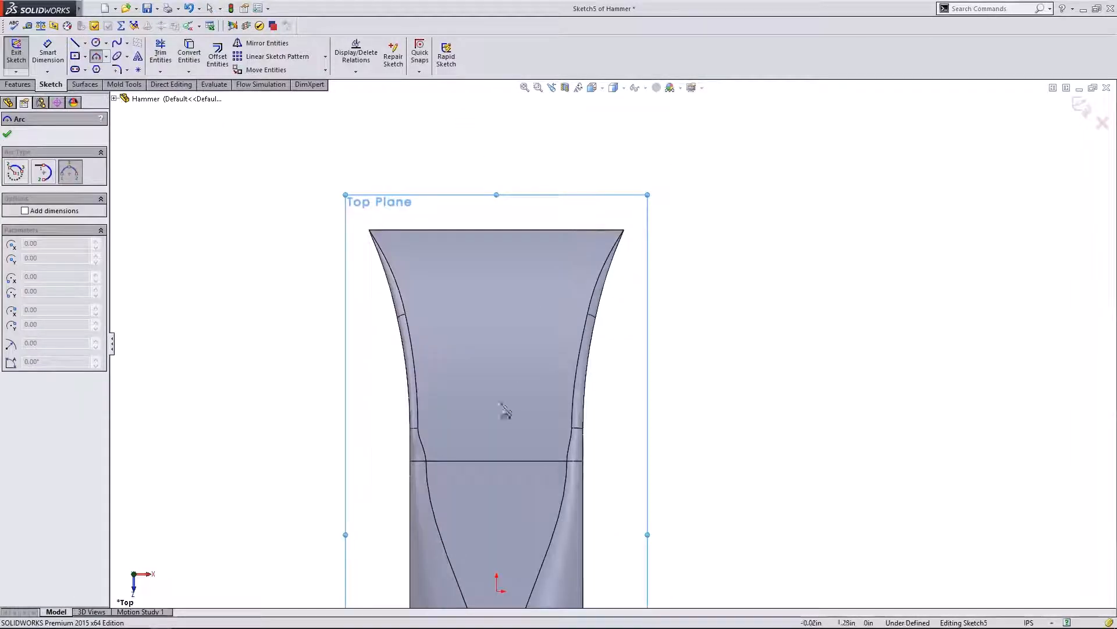
- Draw the left arc from the head's centre line up over the claw
click(496, 365)
click(436, 206)
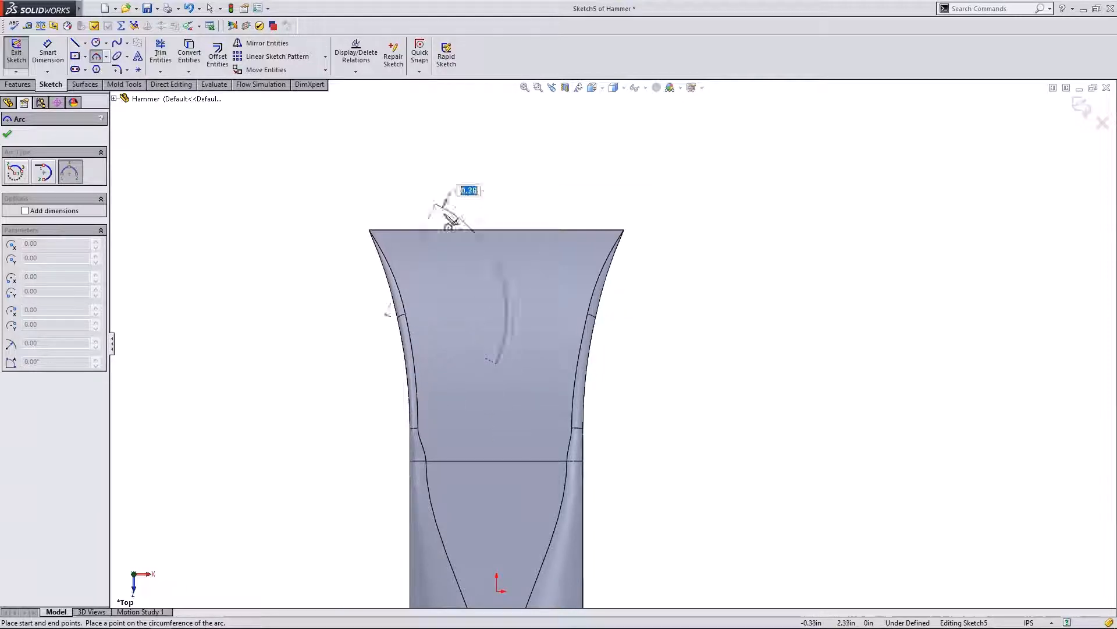
click(472, 268)
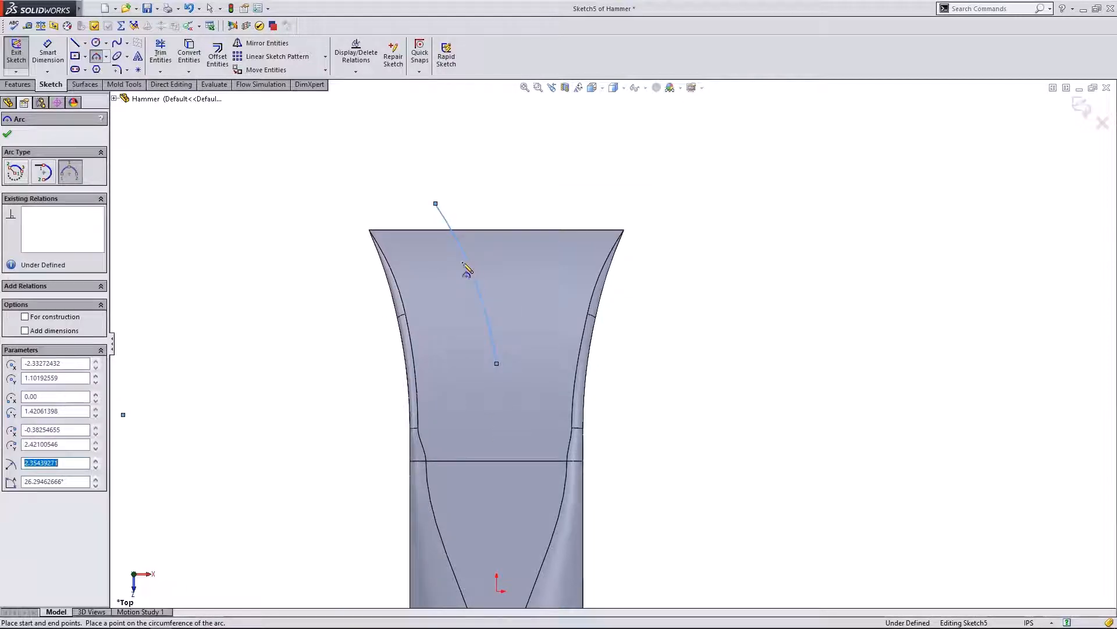
click(8, 135)
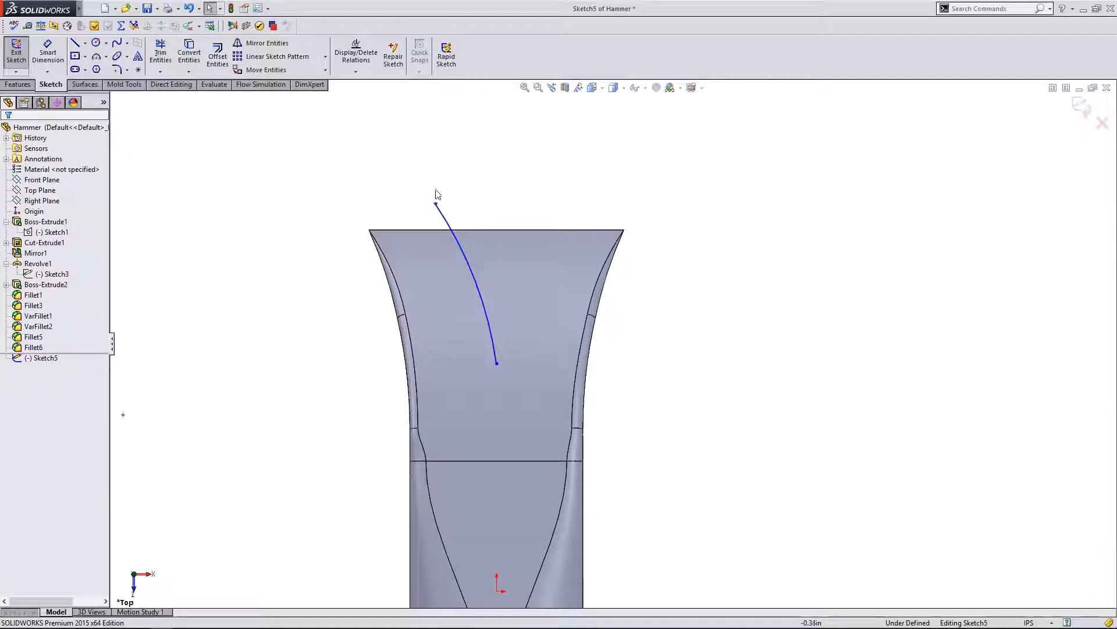
drag(437, 205, 441, 175)
- Make the left arc's lower endpoint vertical with the sketch origin
click(348, 217)
click(497, 363)
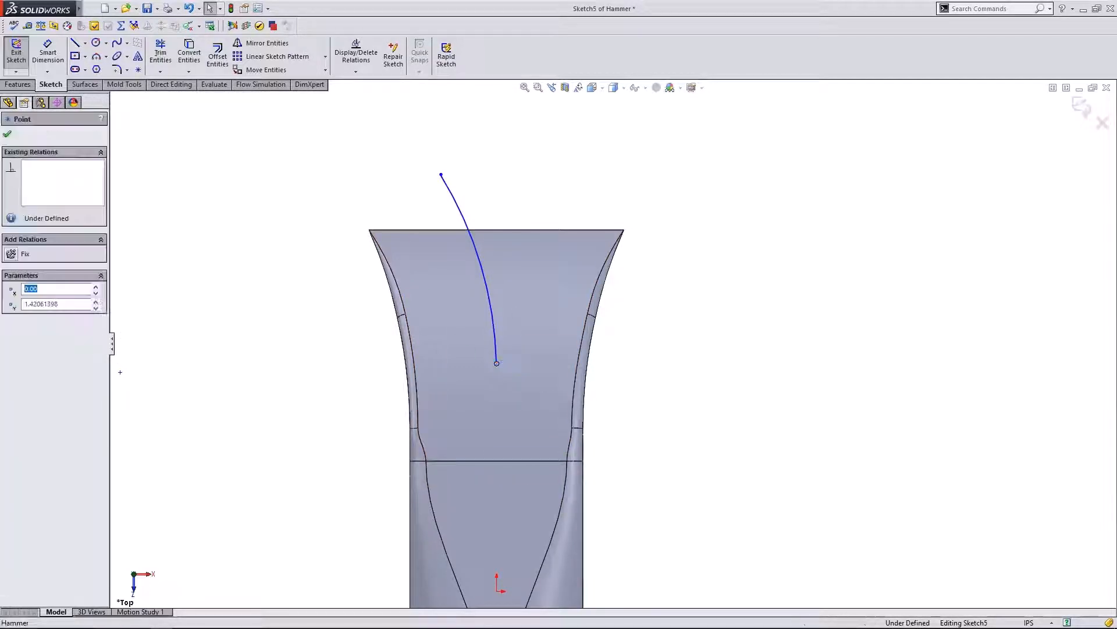
scroll(545, 383, up, 1)
scroll(527, 532, down, 1)
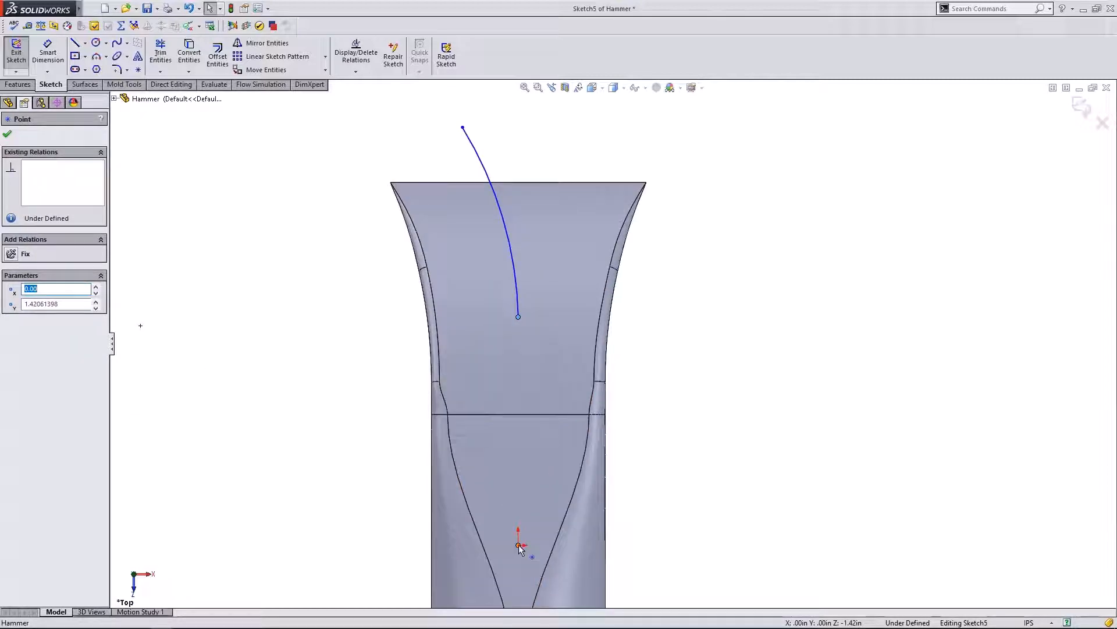
ctrl+click(518, 545)
click(13, 335)
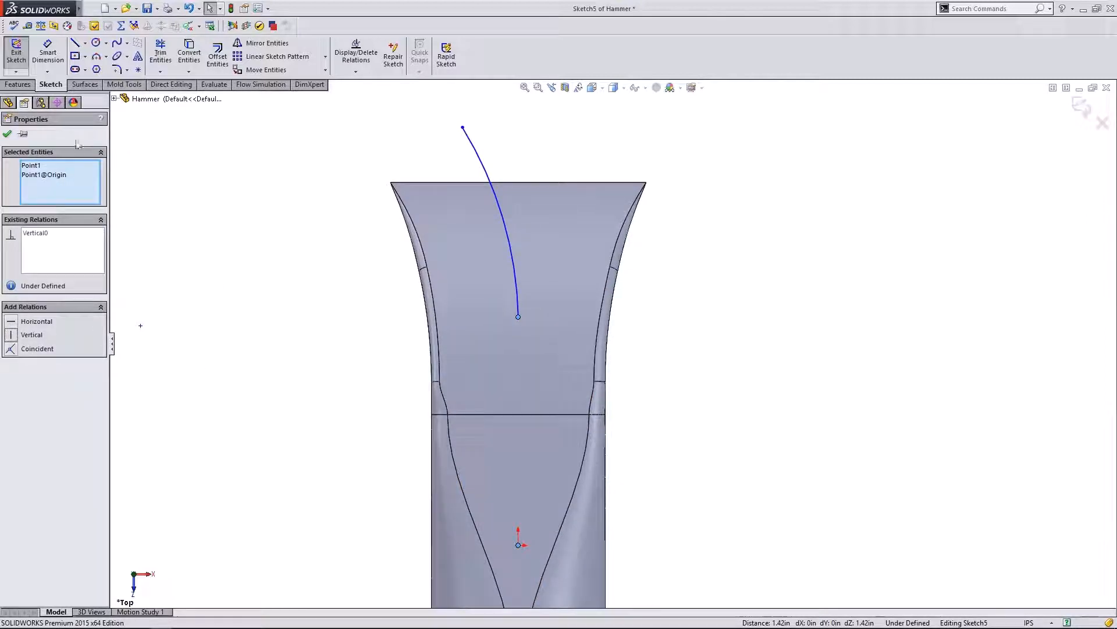
click(7, 134)
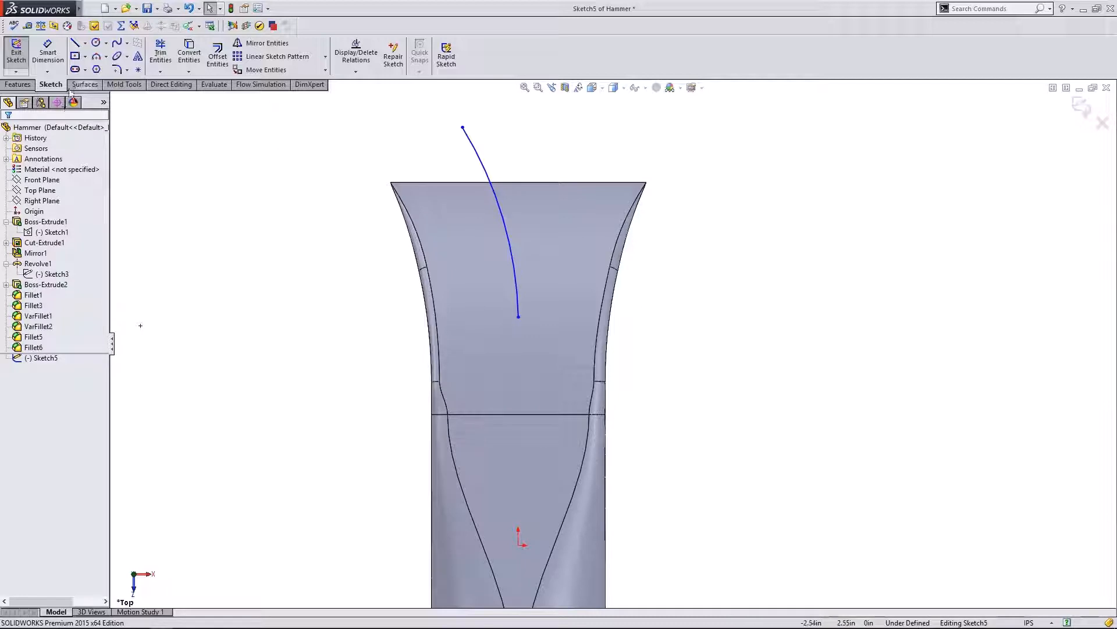
- Draw the right arc from the shared lower point up to the right
click(98, 57)
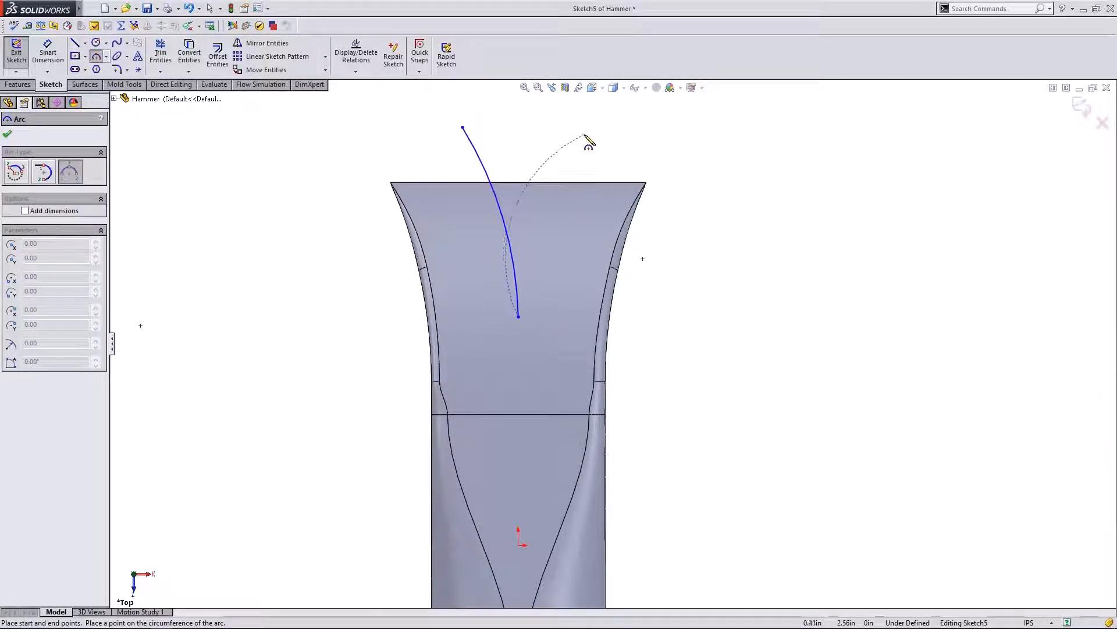
click(624, 96)
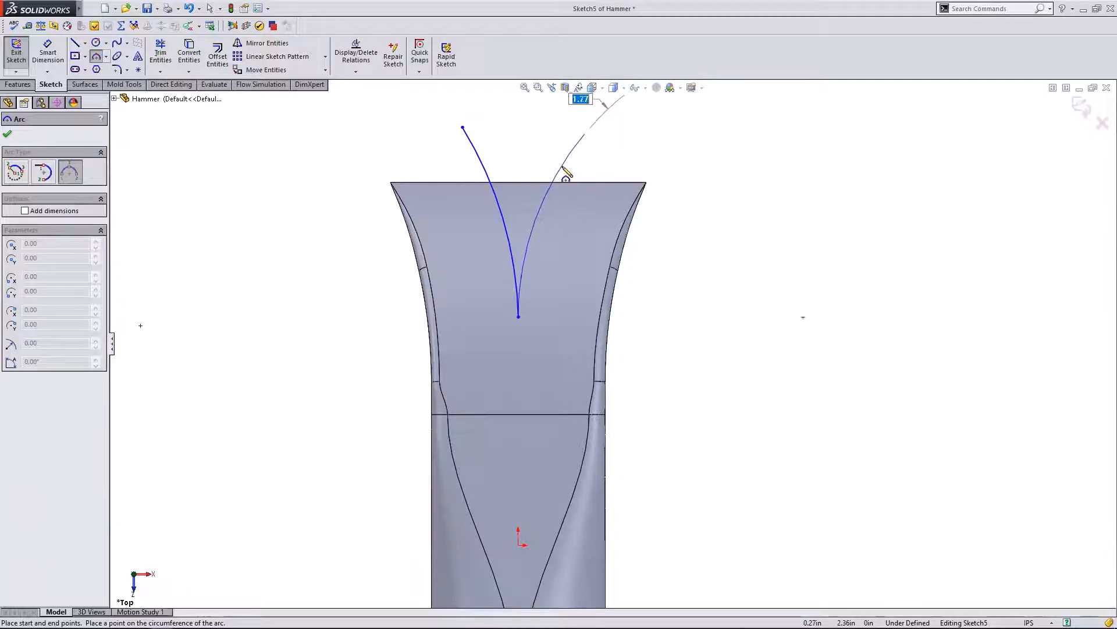
click(568, 175)
key(Escape)
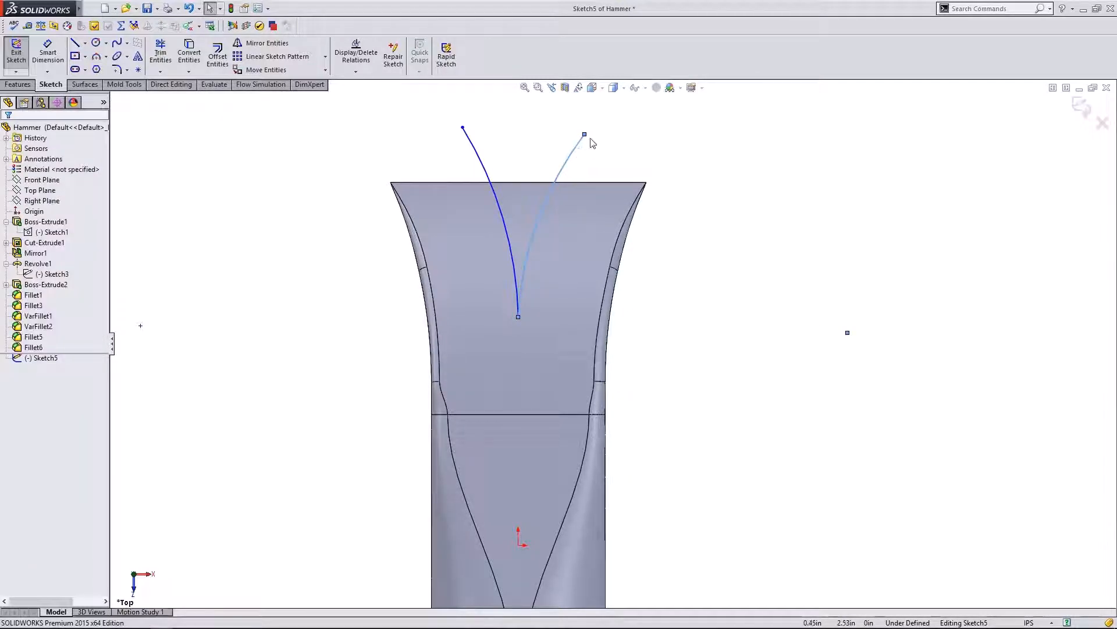
mouse_move(585, 134)
mouse_down()
mouse_move(570, 116)
mouse_move(581, 122)
mouse_up()
- Draw a vertical construction line from the origin up to the V's root
click(527, 148)
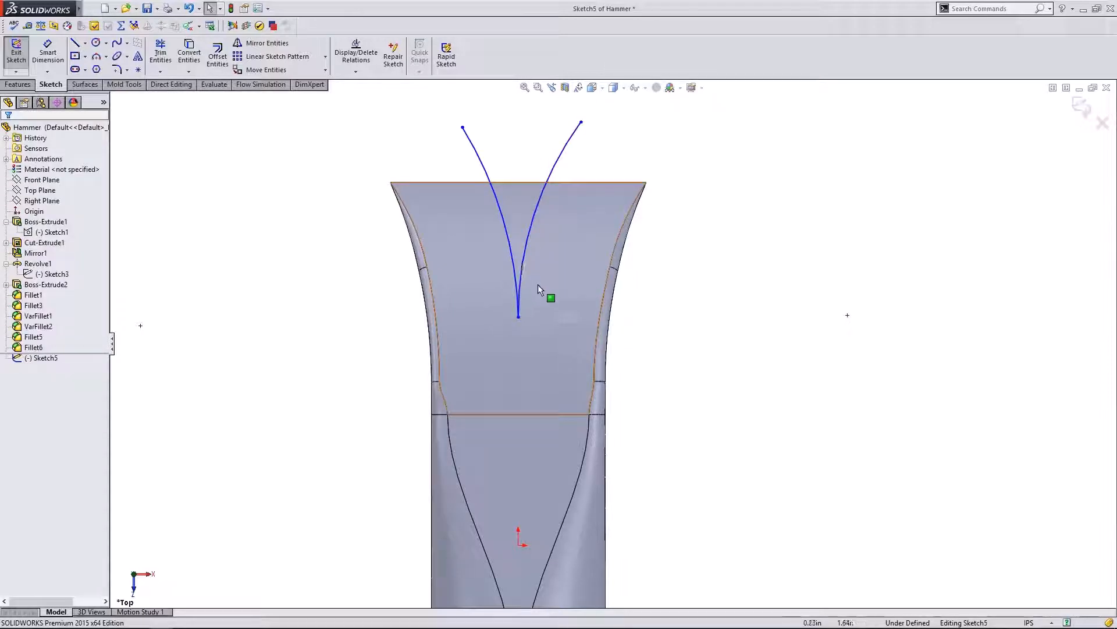
click(524, 266)
click(725, 266)
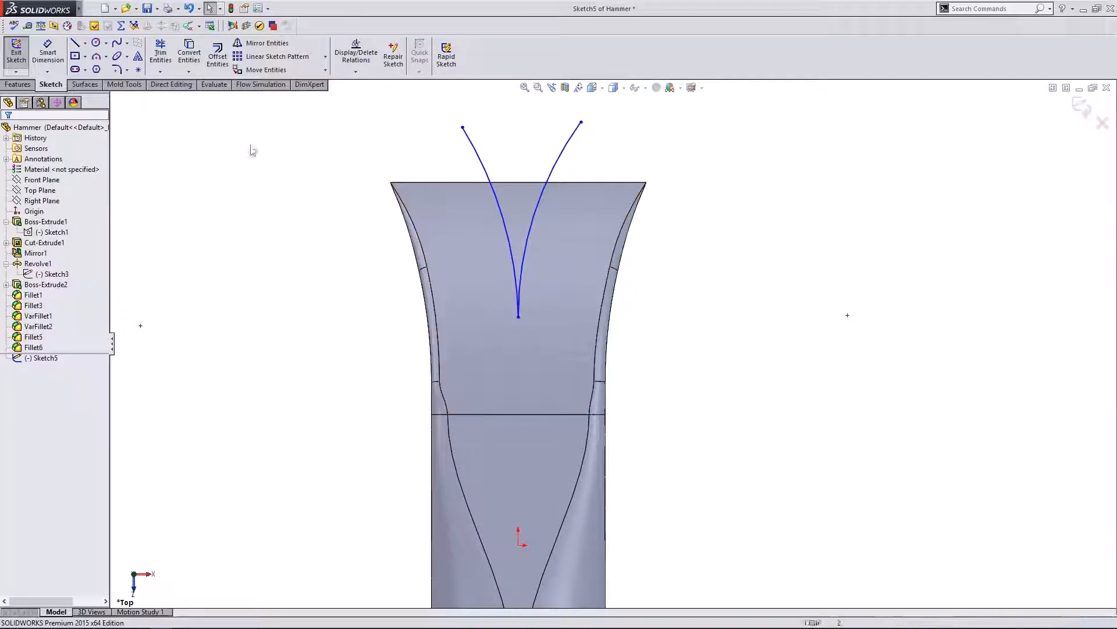
click(75, 43)
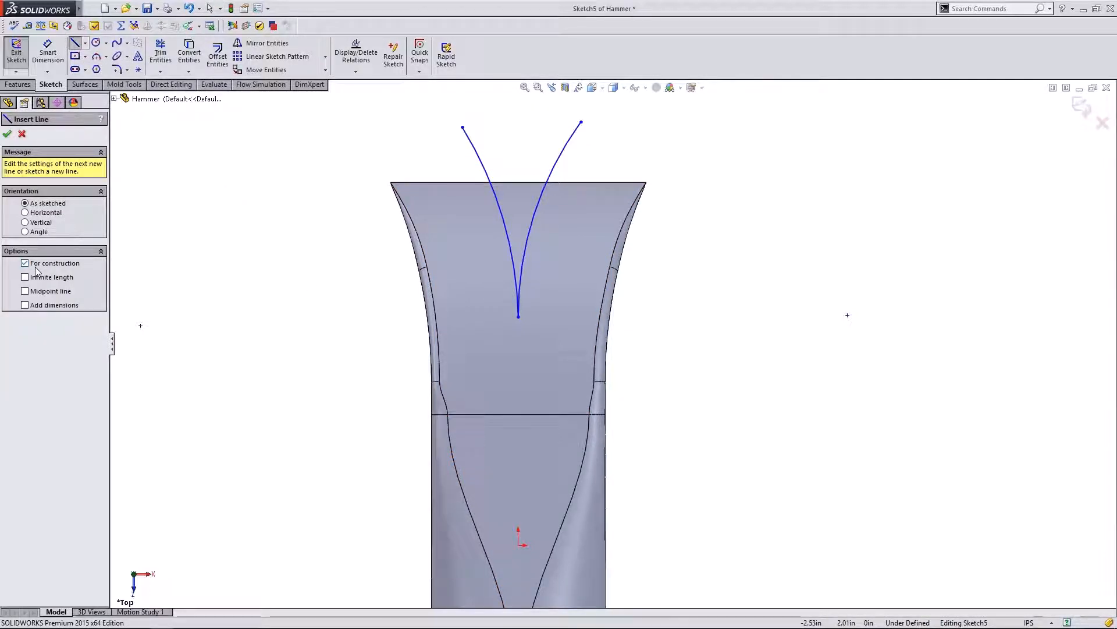
click(518, 545)
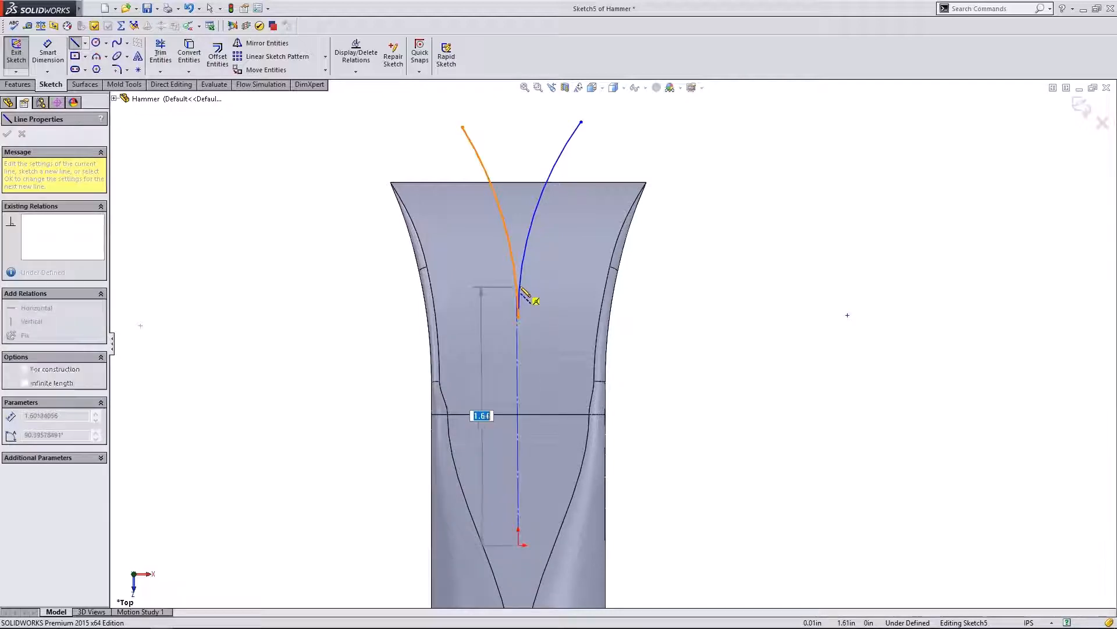
click(518, 317)
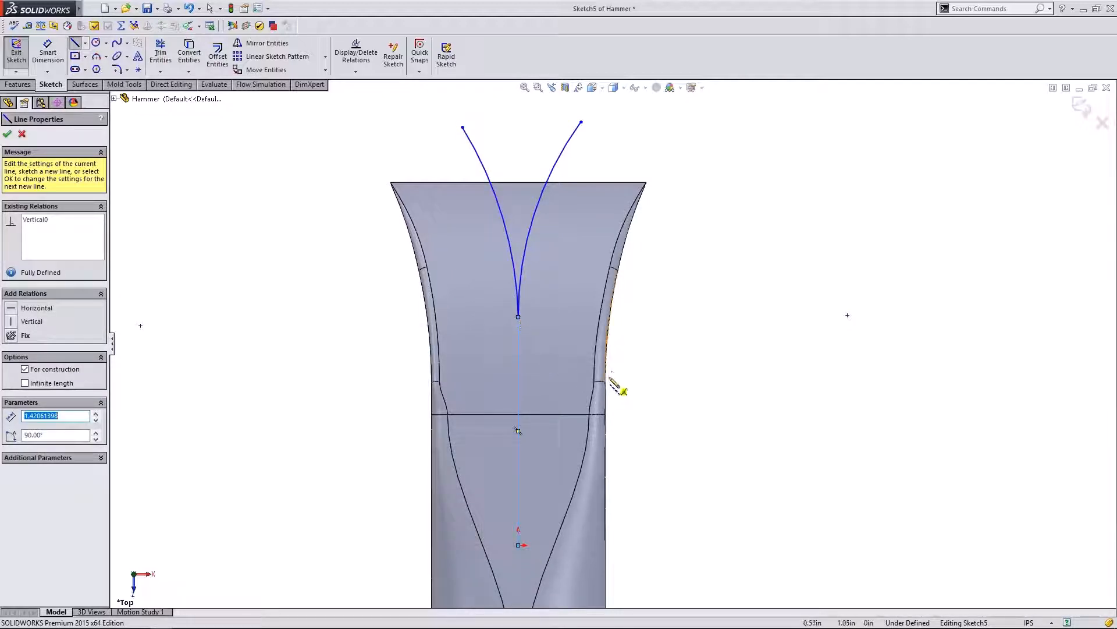
click(7, 134)
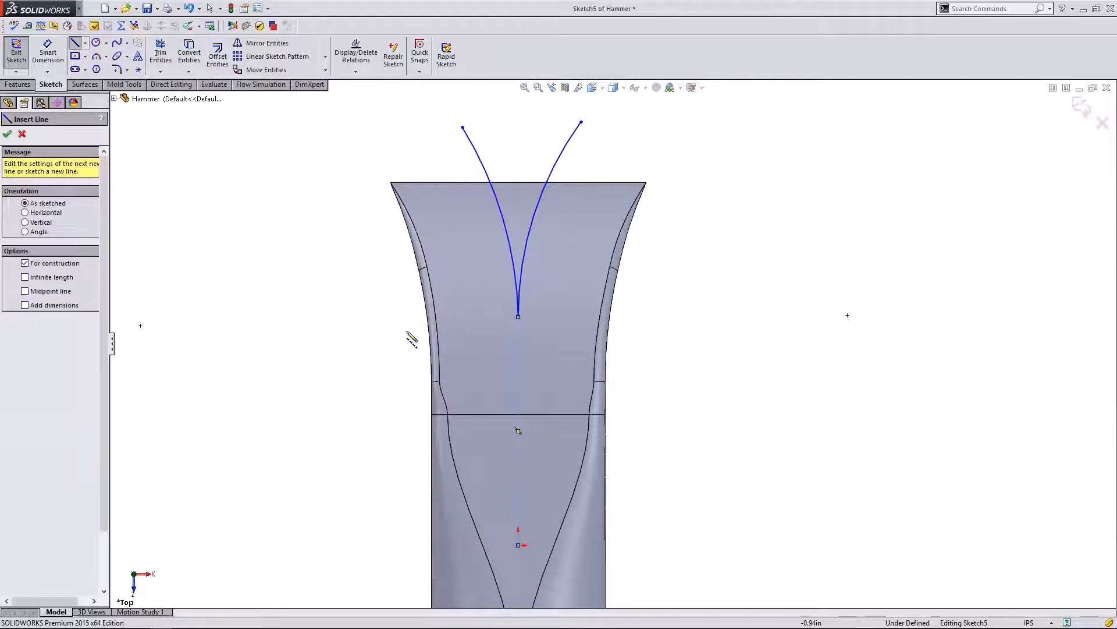
key(Escape)
click(518, 383)
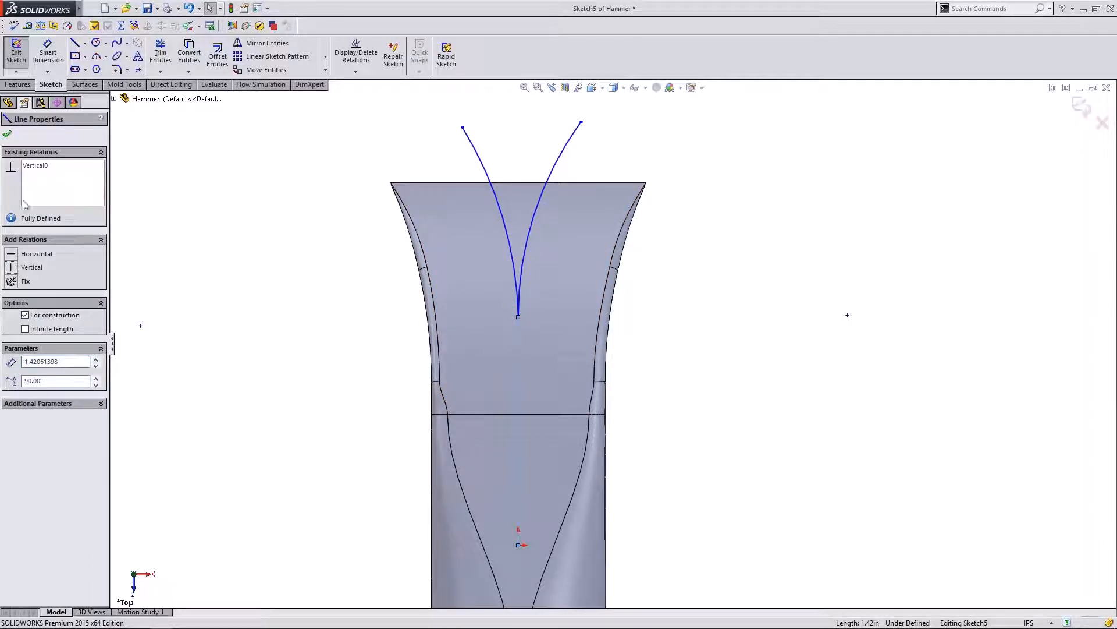
click(7, 135)
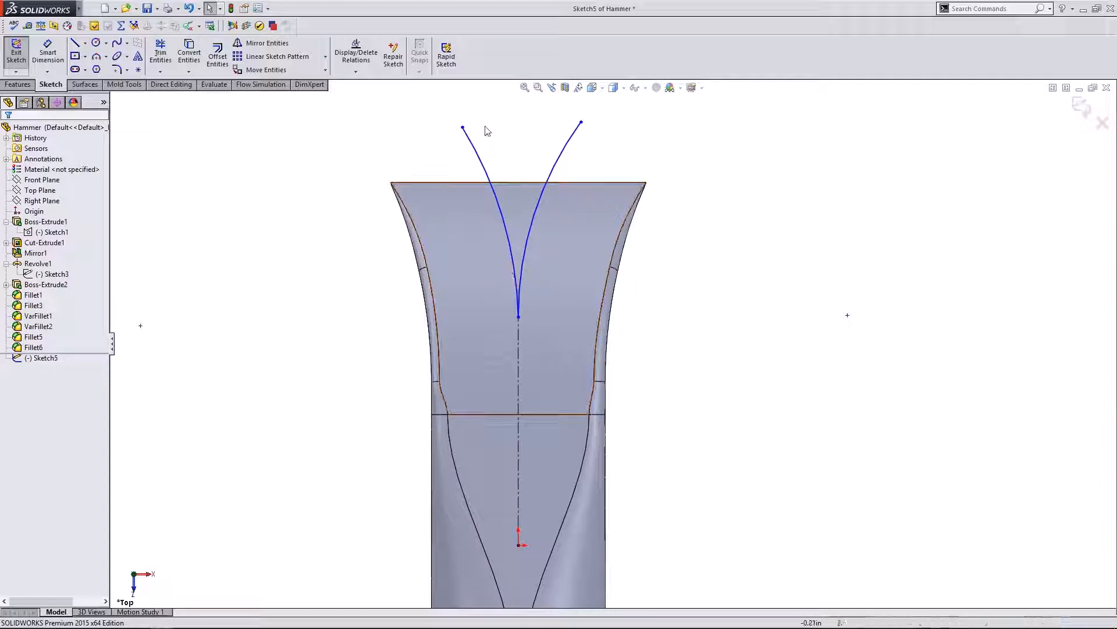
- Make the left and right arcs each tangent to the construction line
click(509, 236)
ctrl+click(518, 341)
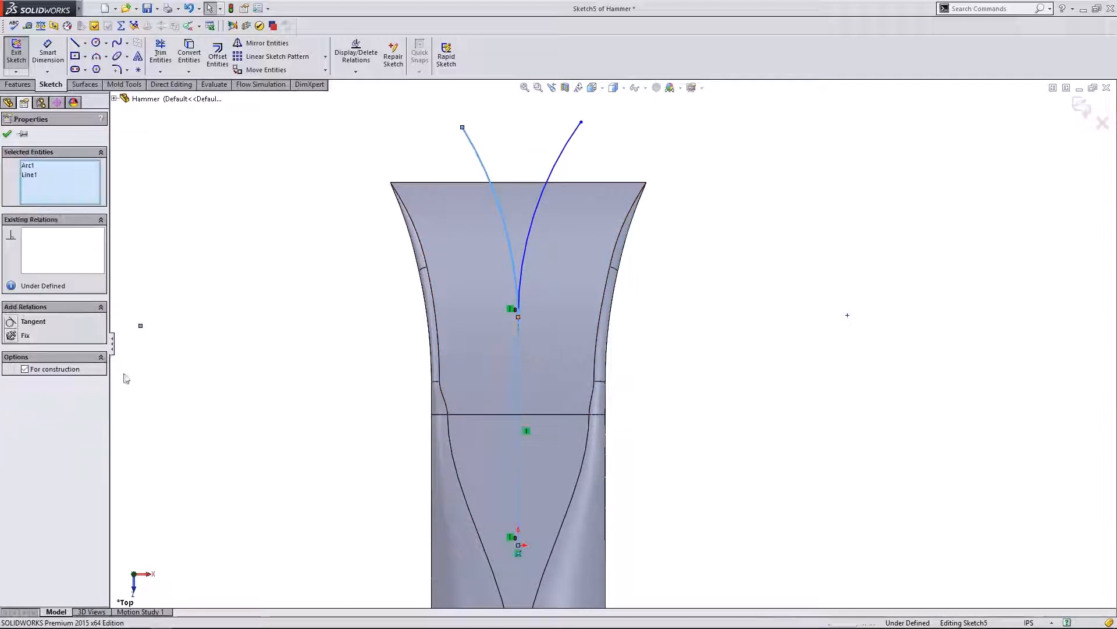
click(10, 321)
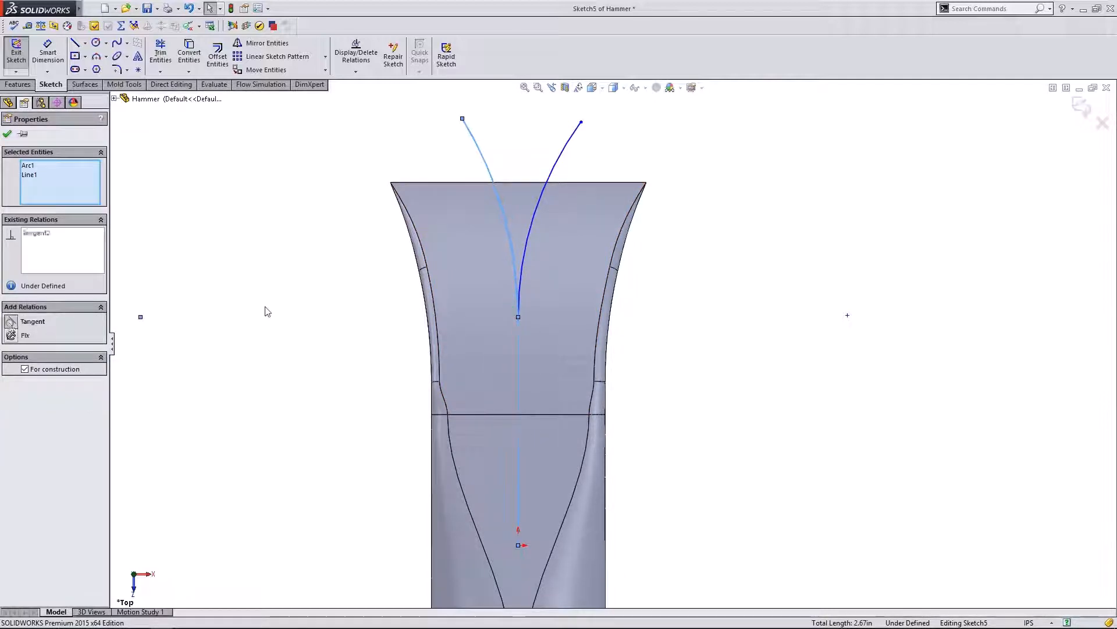
click(524, 252)
ctrl+click(518, 341)
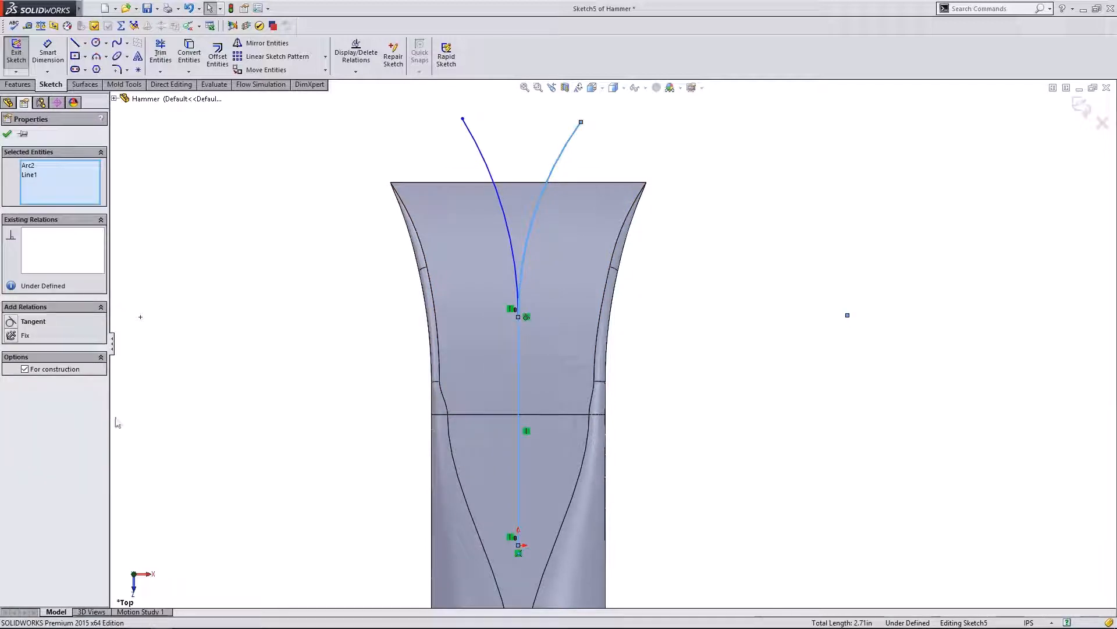
click(10, 323)
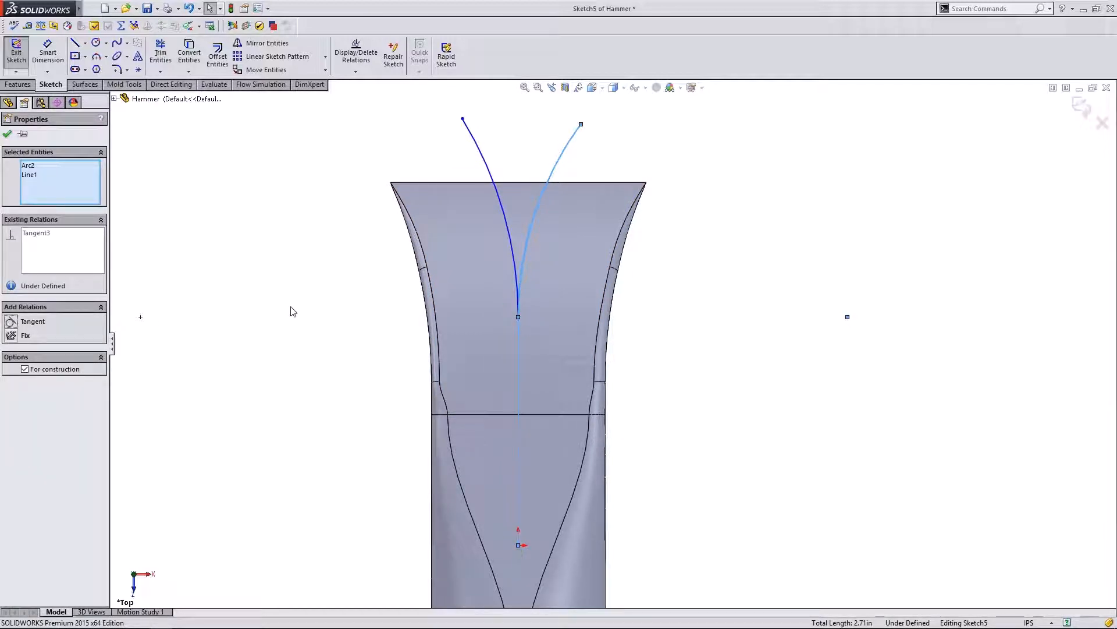
click(294, 311)
- Close the V profile with a line joining the top ends of the two arcs
key(l)
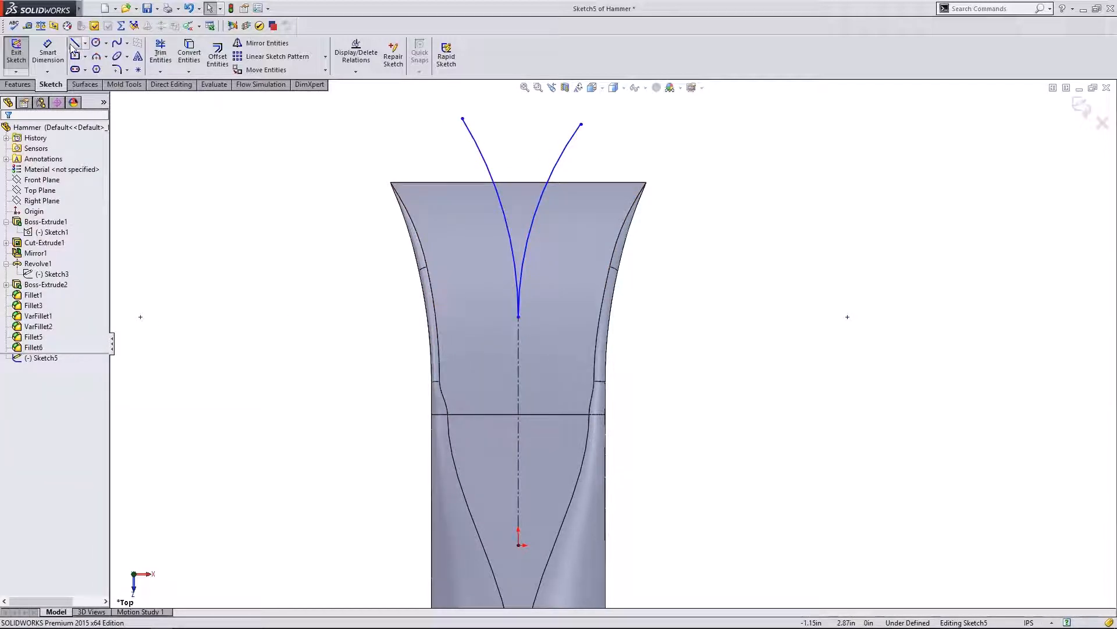
click(462, 119)
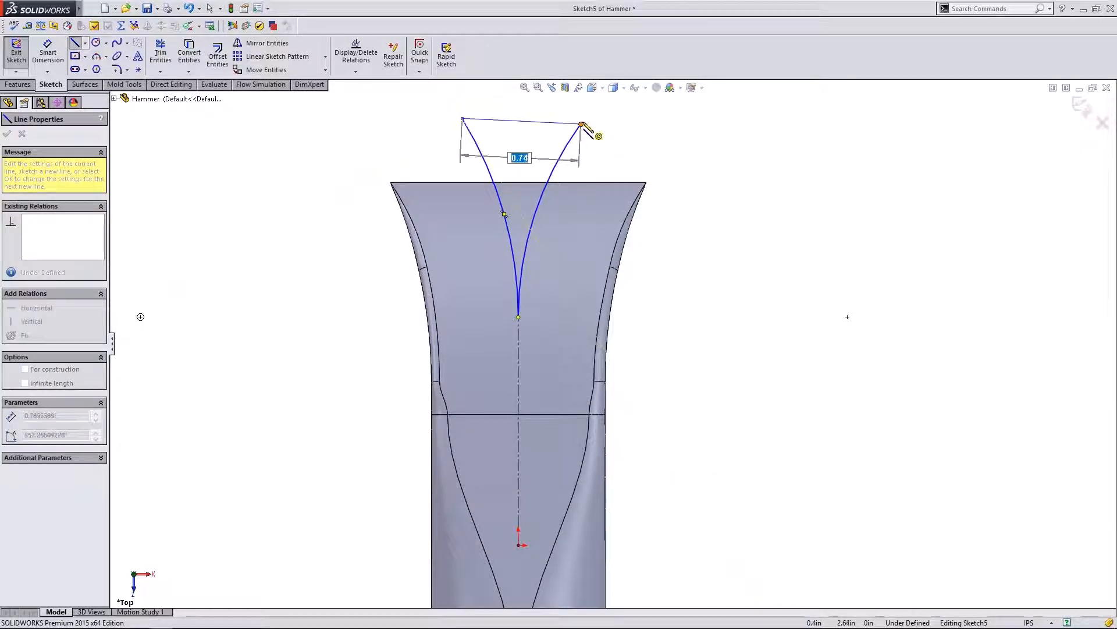
click(581, 124)
key(Escape)
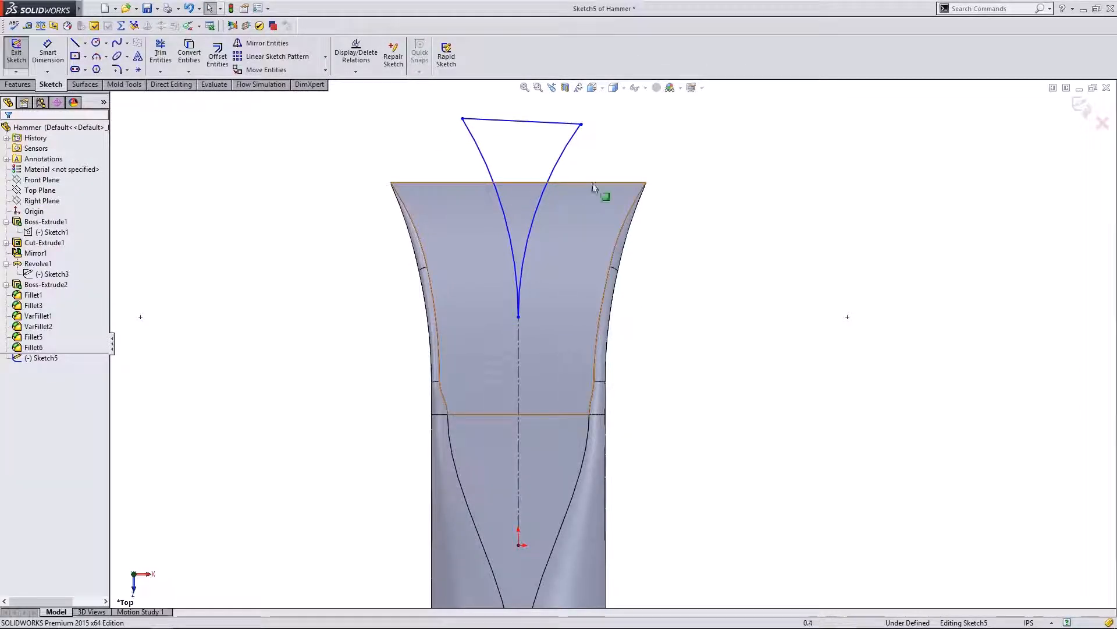
mouse_move(463, 120)
mouse_down()
mouse_move(429, 141)
mouse_move(409, 116)
mouse_move(494, 128)
mouse_move(454, 132)
mouse_up()
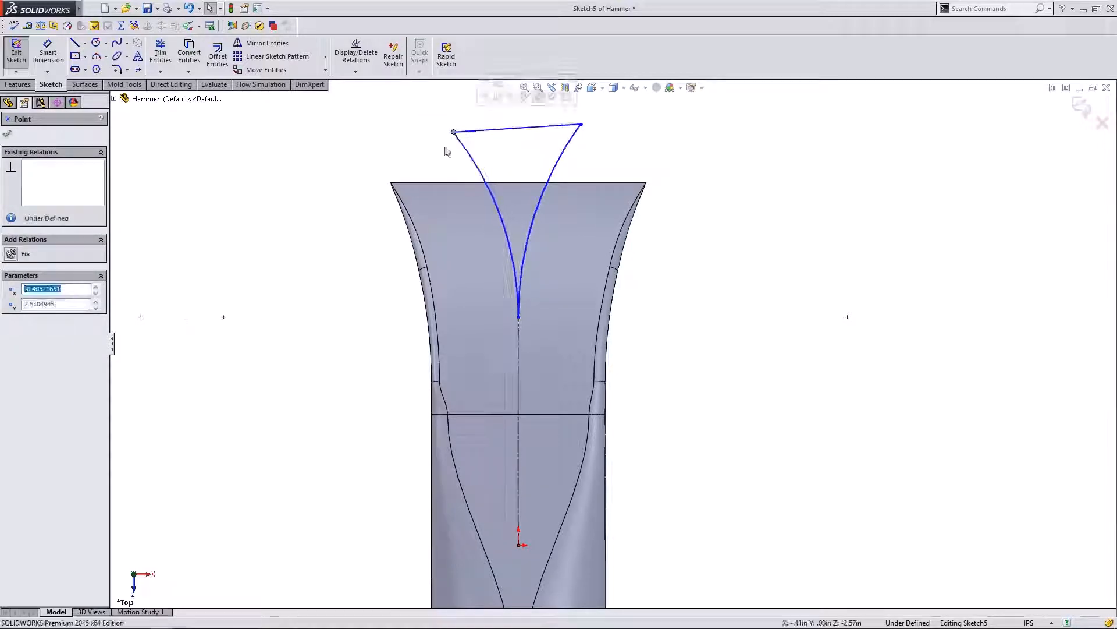
- Add an Equal relation between the left and right arcs and test the top line's stretch
click(445, 148)
click(470, 155)
ctrl+click(565, 159)
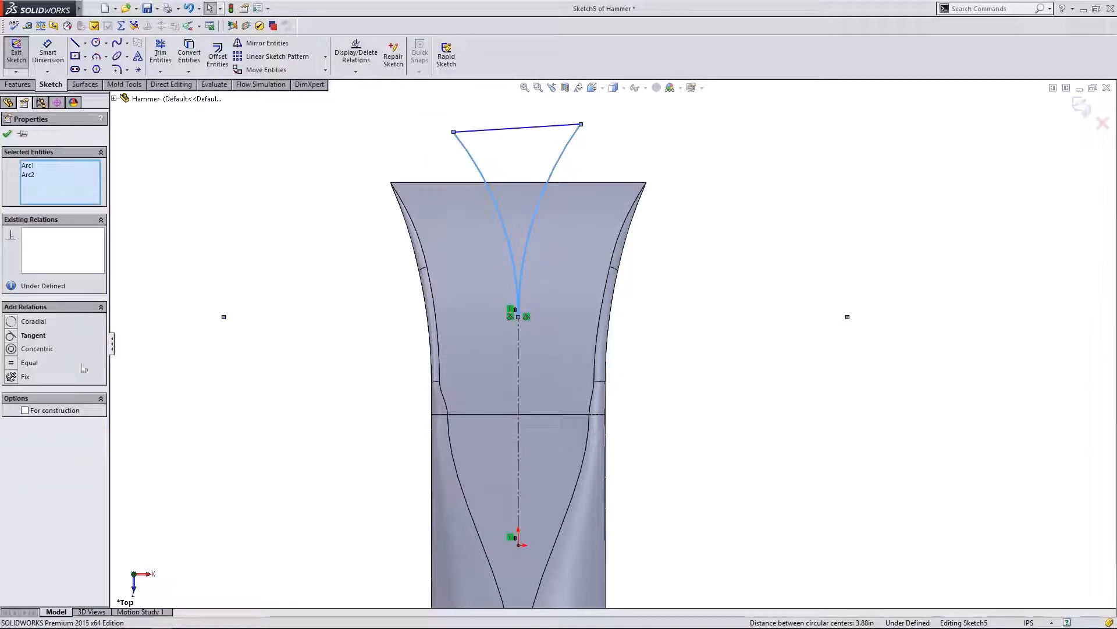
click(13, 364)
click(229, 242)
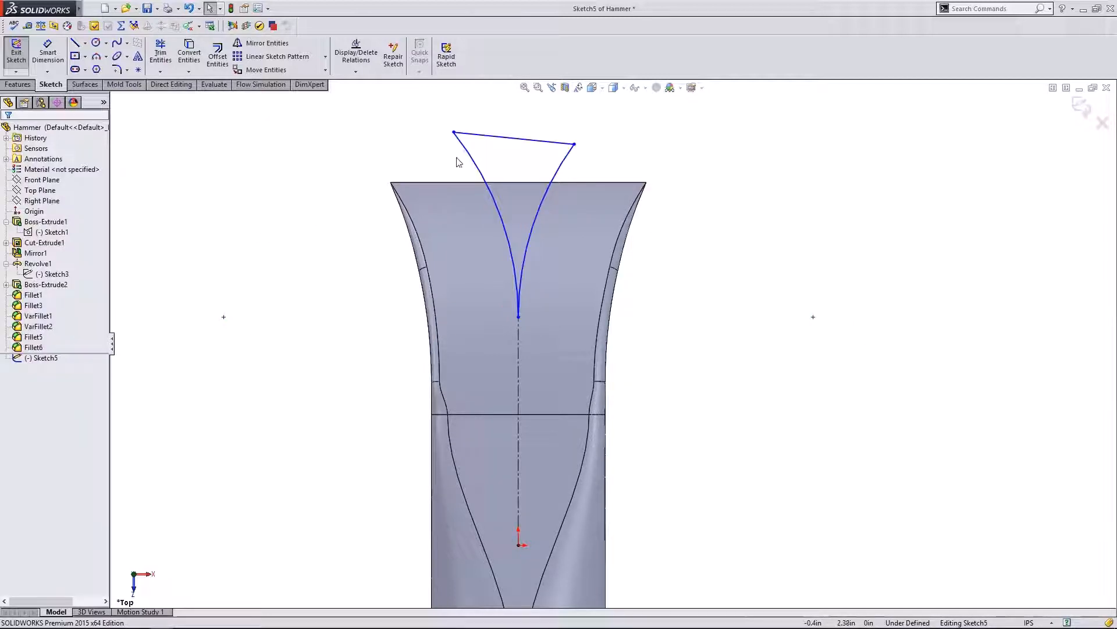
mouse_move(497, 137)
mouse_down()
mouse_move(501, 95)
mouse_move(497, 137)
mouse_move(474, 125)
mouse_move(486, 127)
mouse_up()
click(482, 151)
- Bring up the Features tools with the closed V sketch in view
click(573, 163)
middle_drag(664, 304, 664, 277)
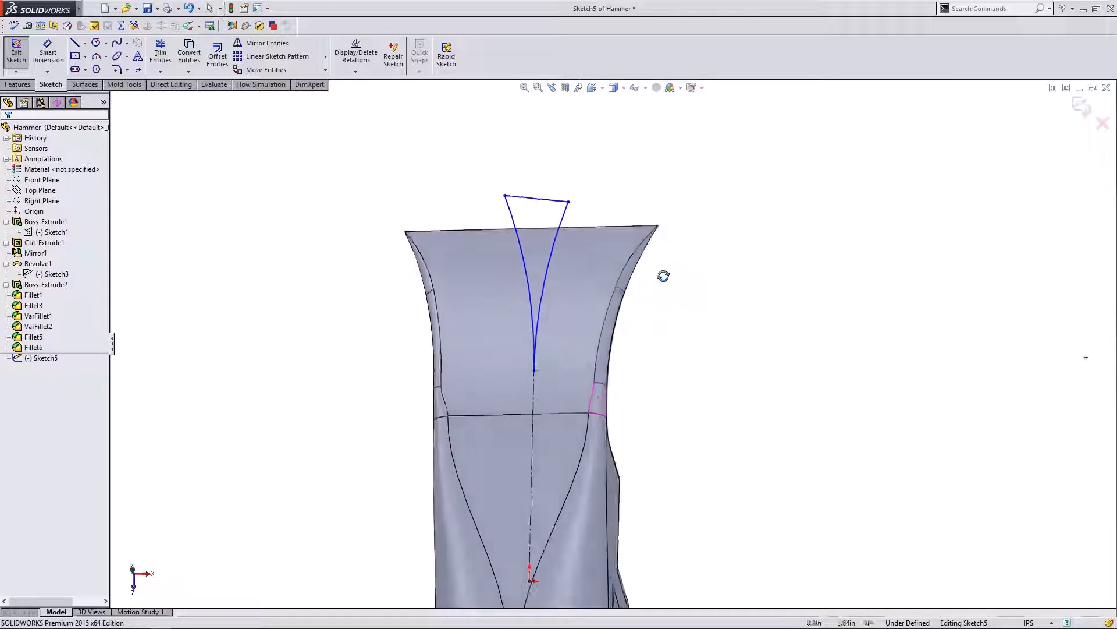
click(30, 86)
middle_drag(222, 174, 349, 221)
- Create Cut-Extrude2 from the V sketch, reversed and 0.72in deep, splitting the claw tip
click(185, 66)
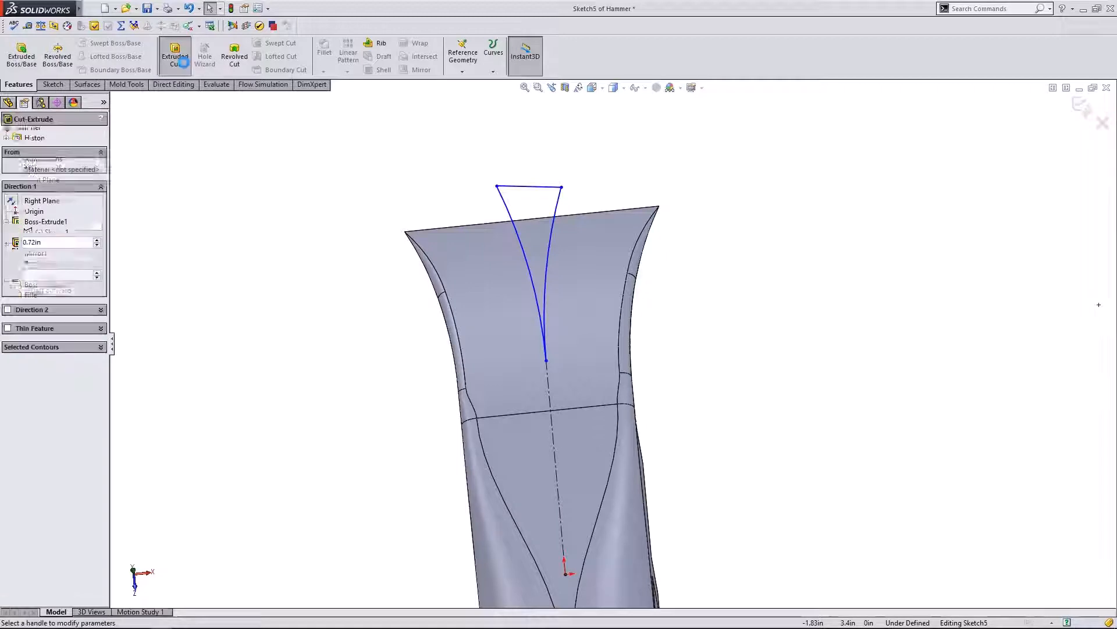
middle_drag(422, 310, 512, 200)
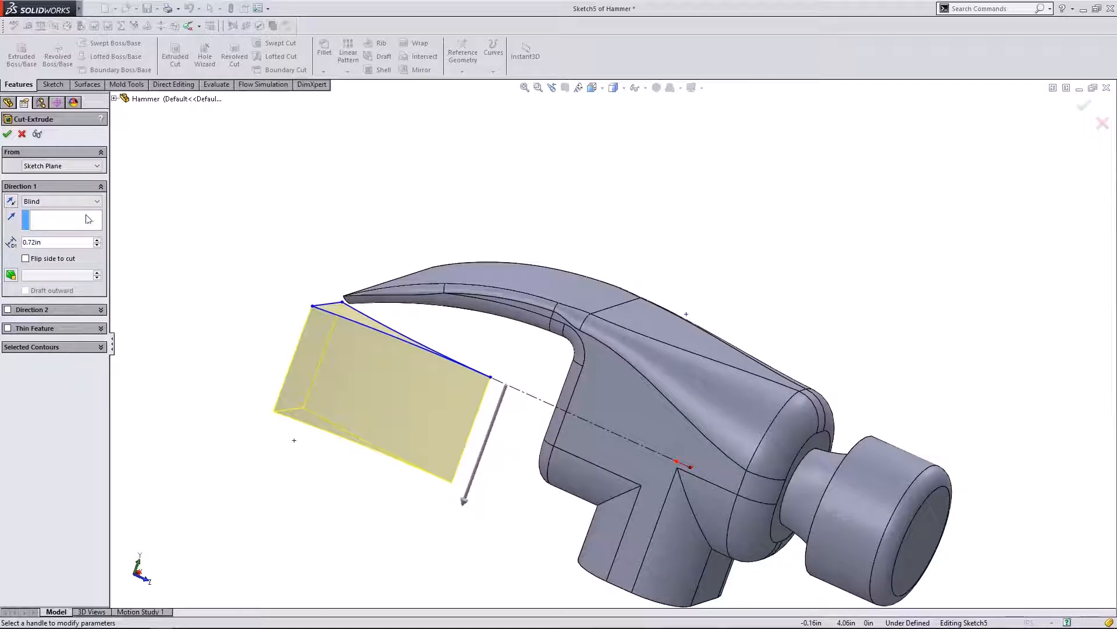
click(11, 202)
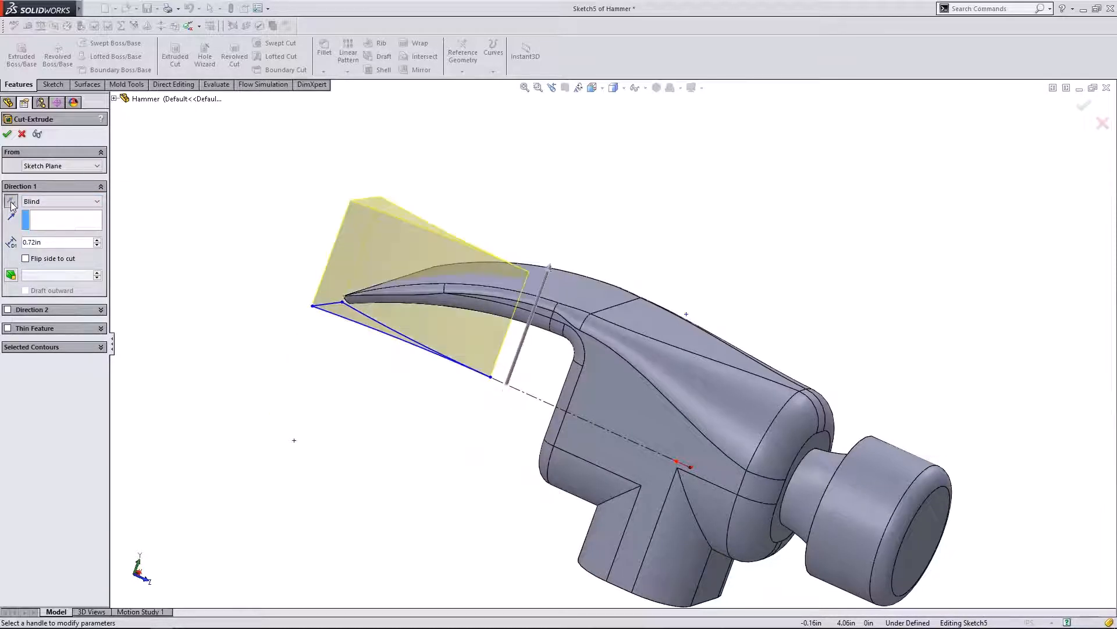
middle_drag(706, 355, 706, 279)
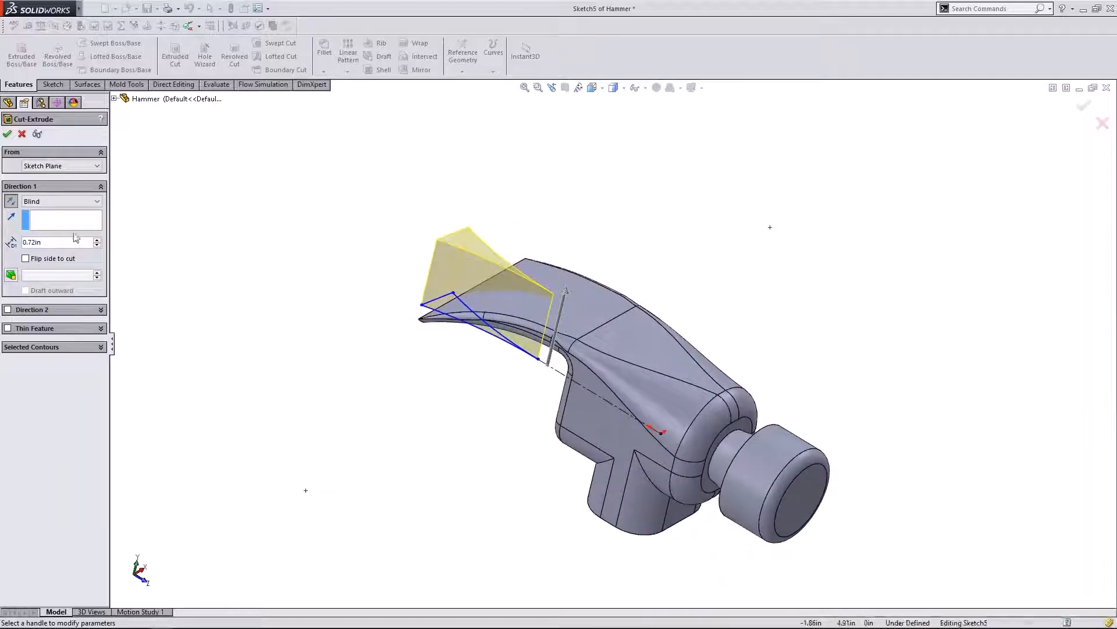
click(8, 135)
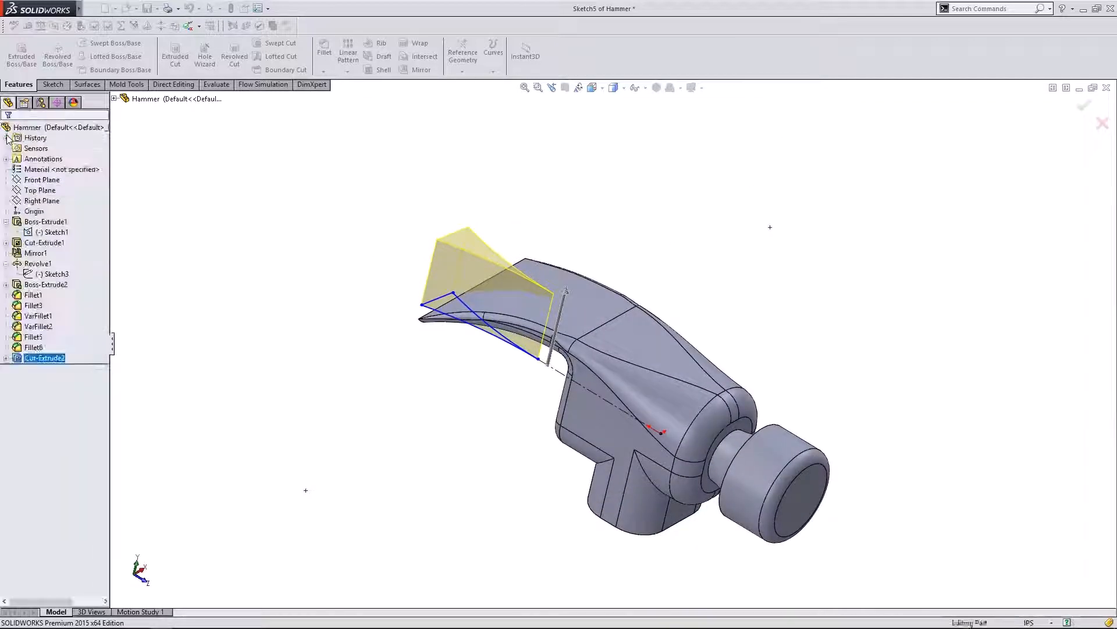
middle_drag(500, 151, 247, 319)
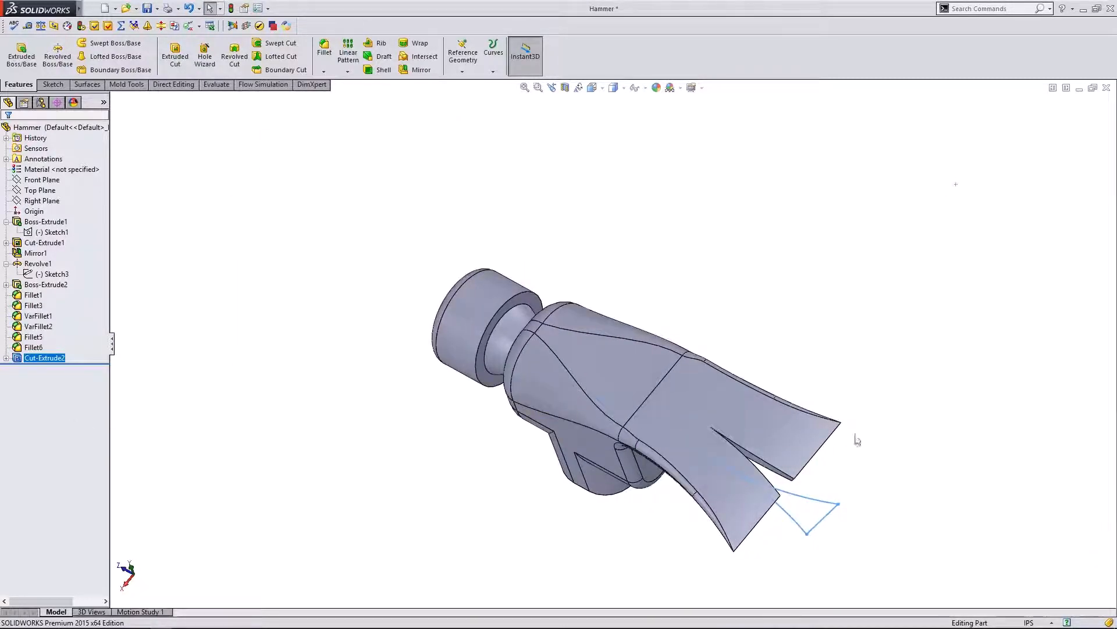
middle_drag(857, 439, 829, 297)
scroll(669, 373, down, 7)
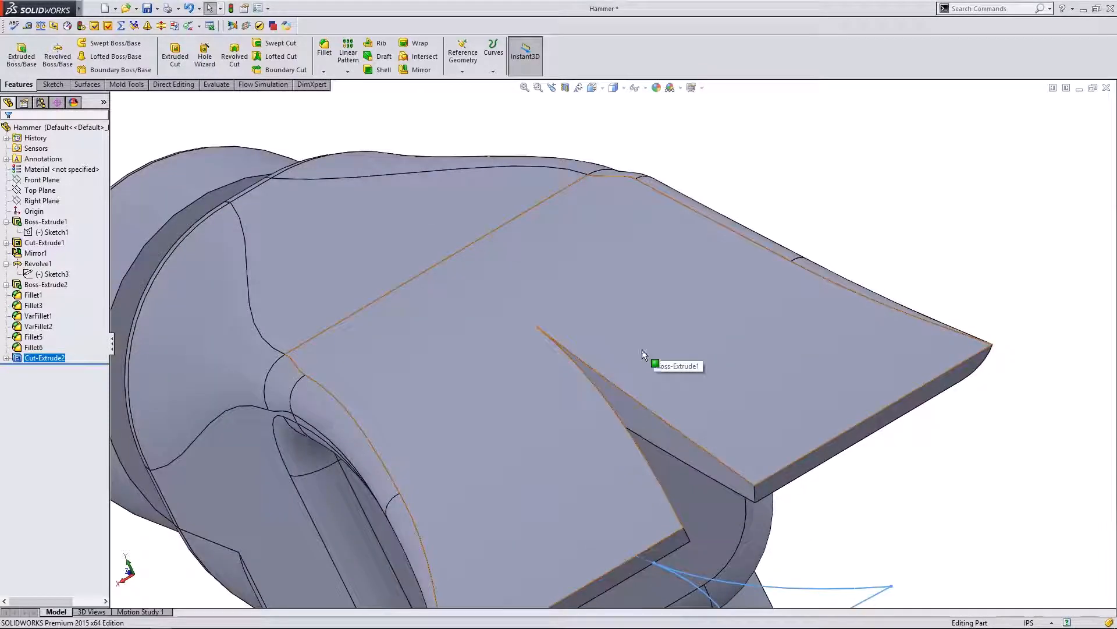
middle_drag(642, 350, 716, 477)
scroll(668, 384, up, 4)
middle_drag(673, 403, 696, 425)
click(137, 587)
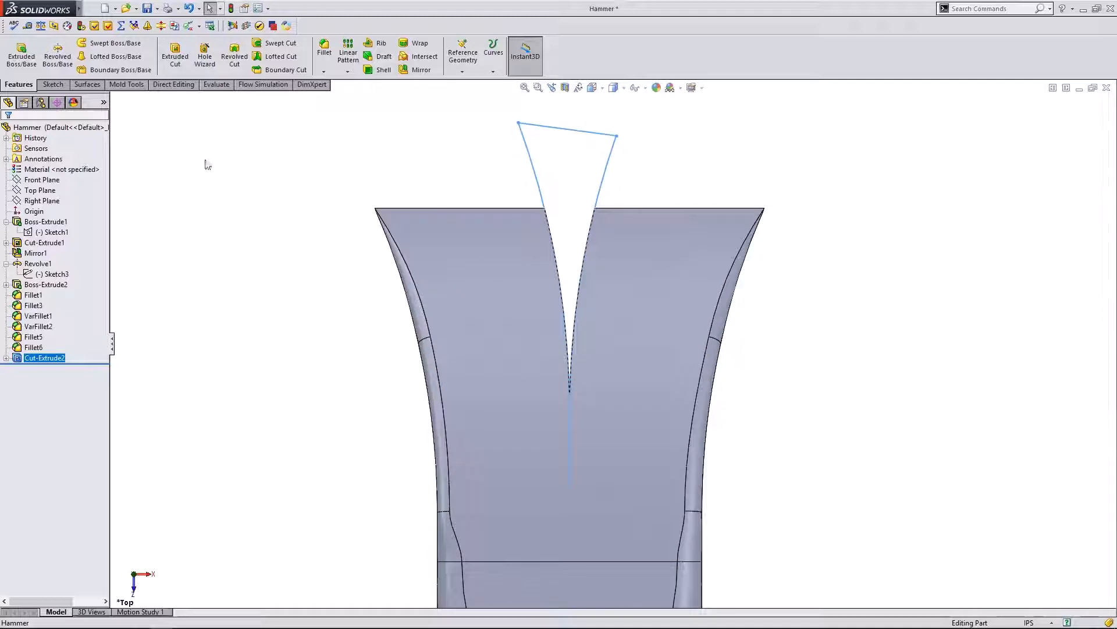
middle_drag(207, 164, 346, 175)
- Start a fillet on the root edge of the claw's V-notch
click(324, 49)
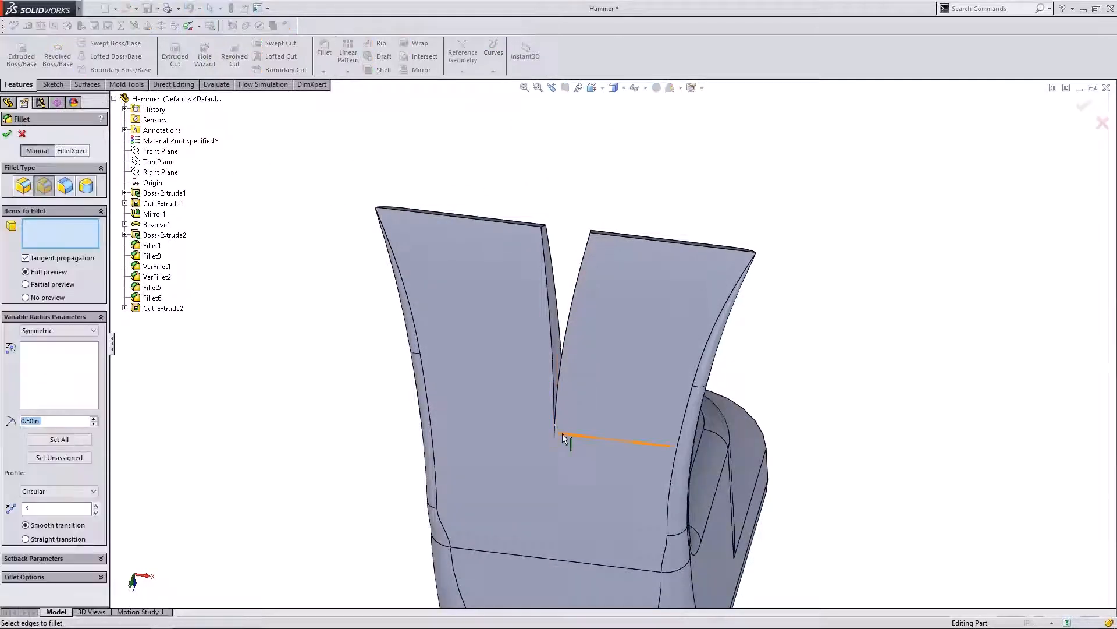
scroll(563, 433, down, 3)
click(568, 393)
scroll(568, 393, down, 2)
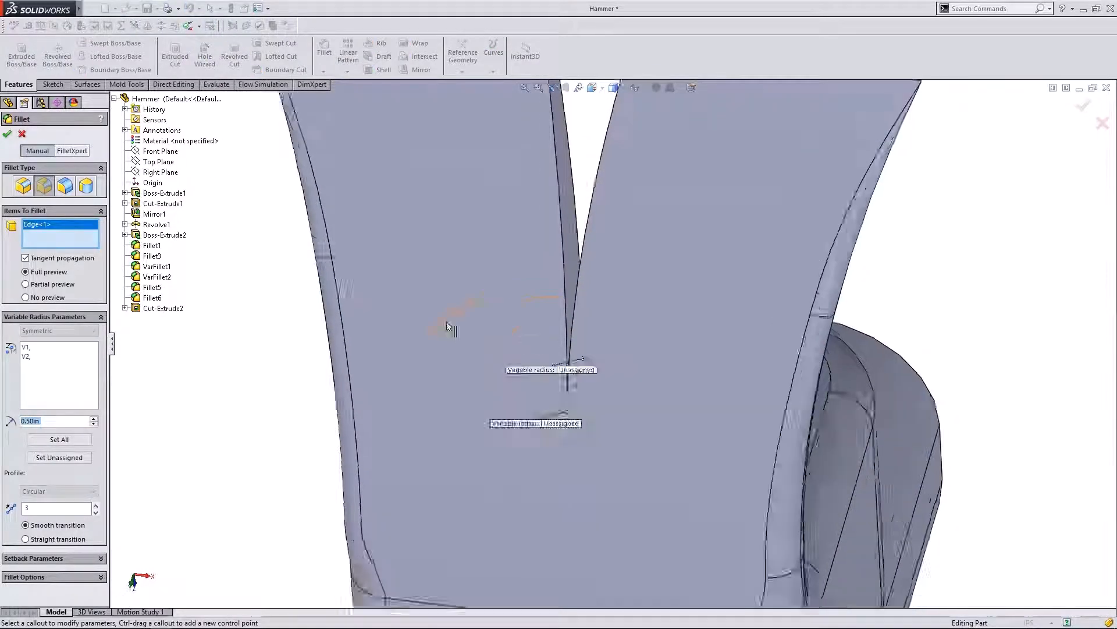
scroll(447, 326, up, 2)
- Make it a Constant Size fillet of 0.01in radius and accept it as Fillet7
click(20, 191)
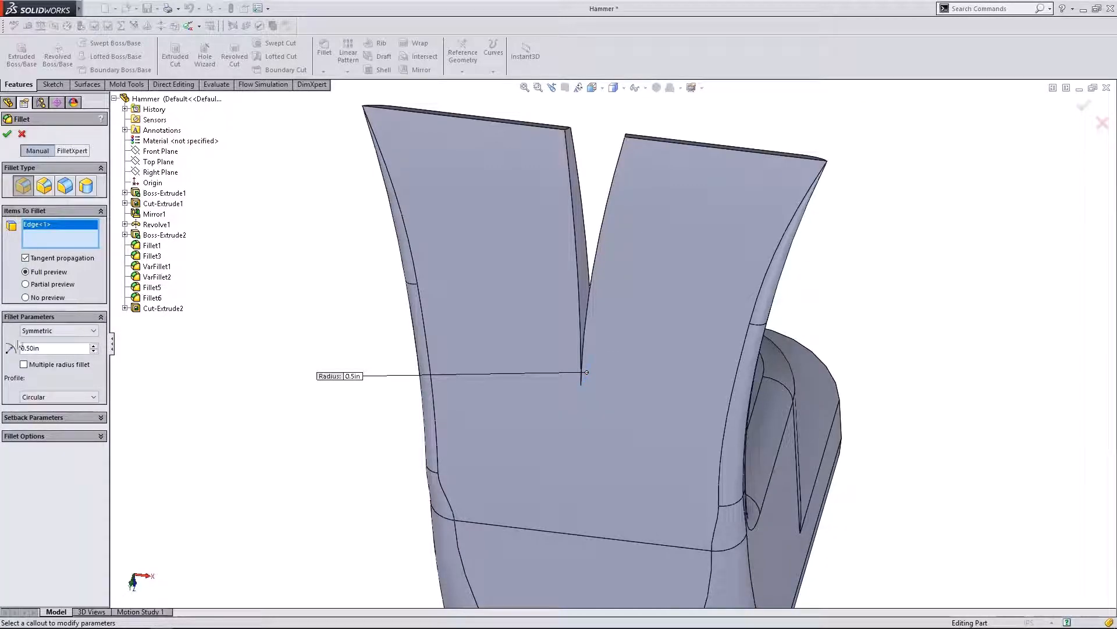
click(93, 351)
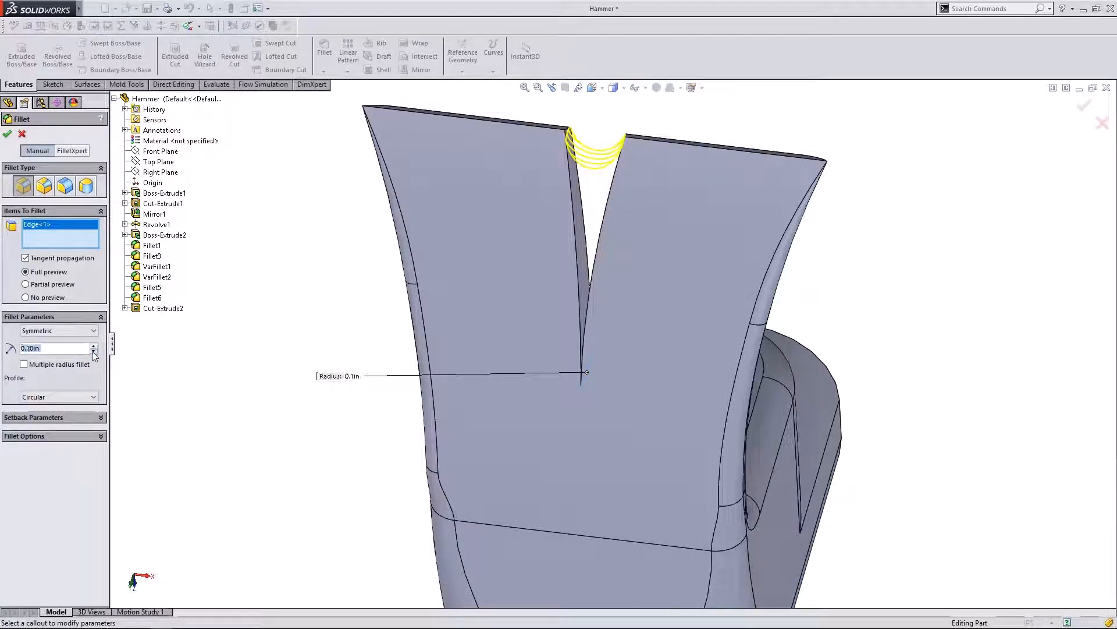
click(64, 348)
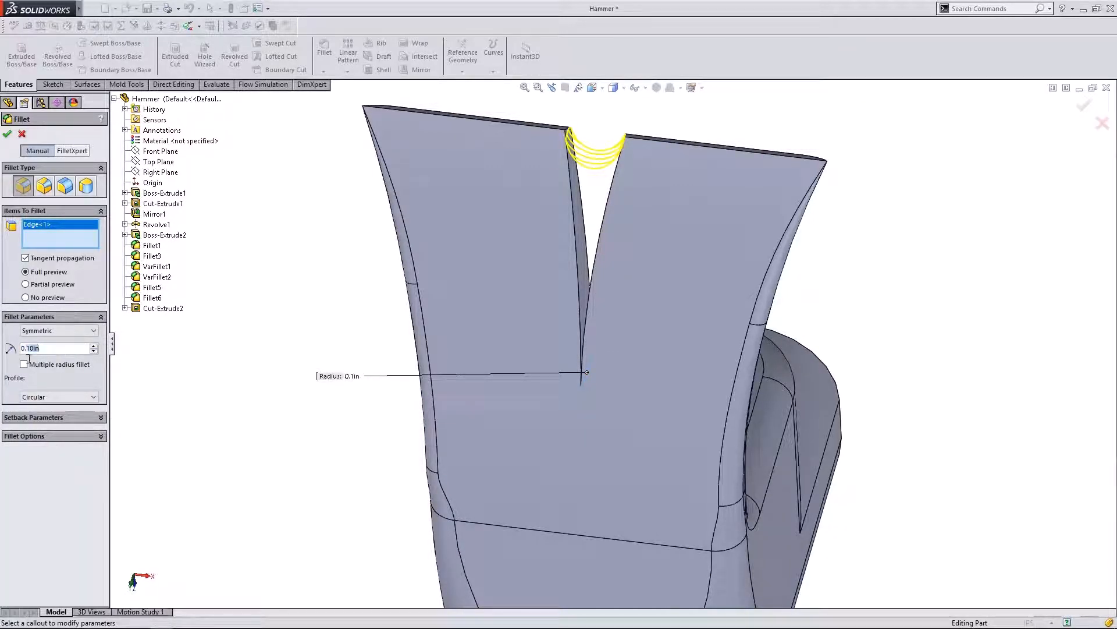
text(01)
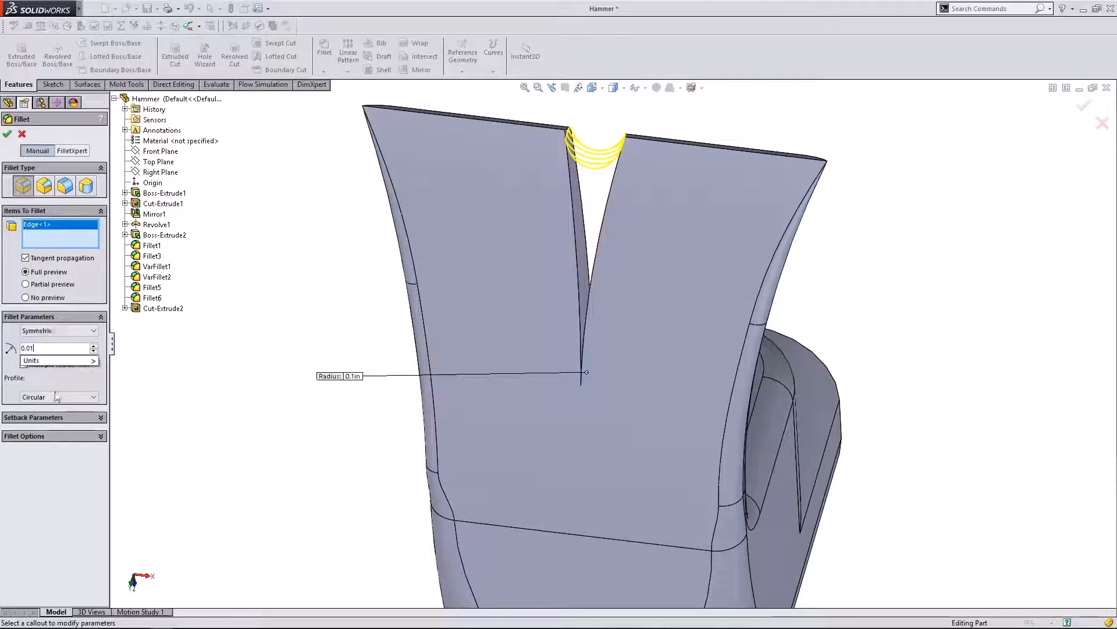
click(72, 476)
mouse_move(229, 389)
middle_down()
mouse_move(244, 337)
mouse_move(231, 401)
middle_up()
scroll(231, 400, up, 4)
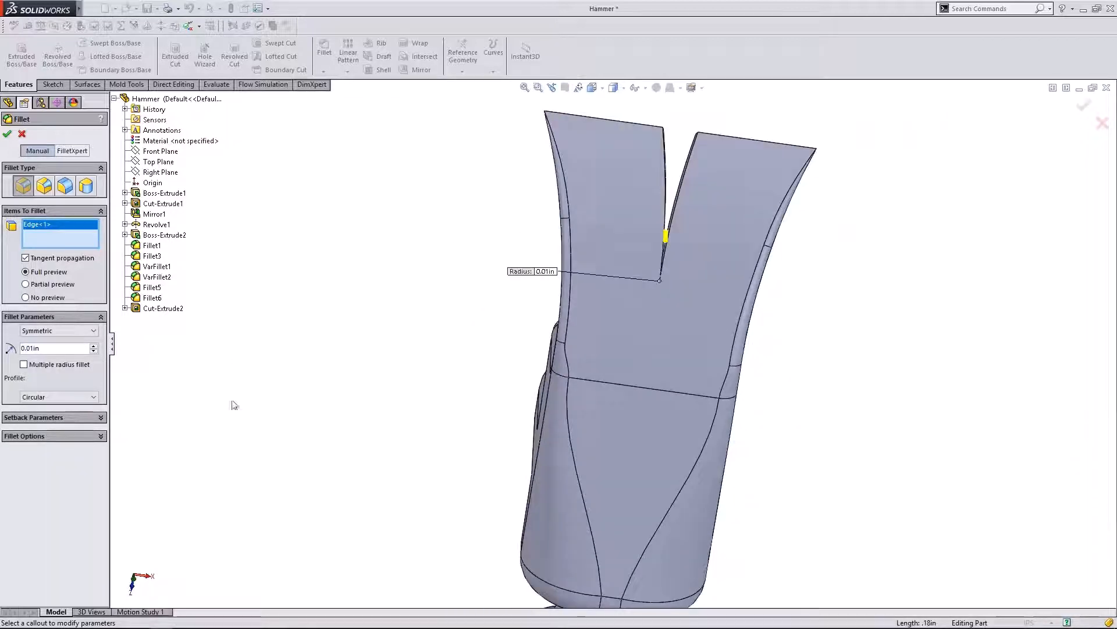
click(8, 135)
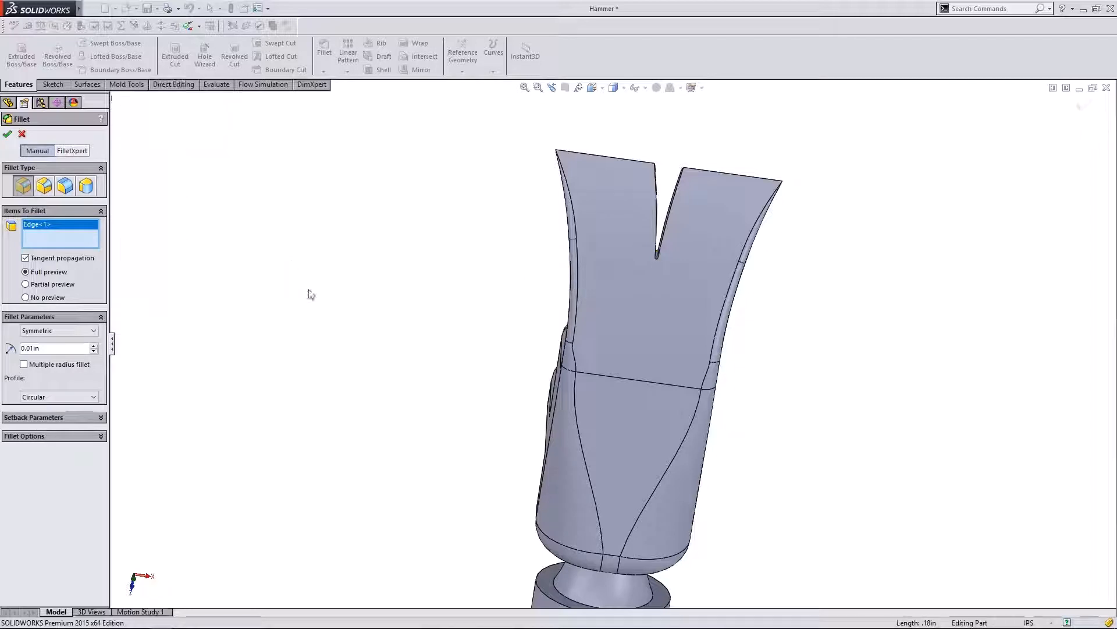
middle_drag(399, 357, 161, 471)
click(38, 357)
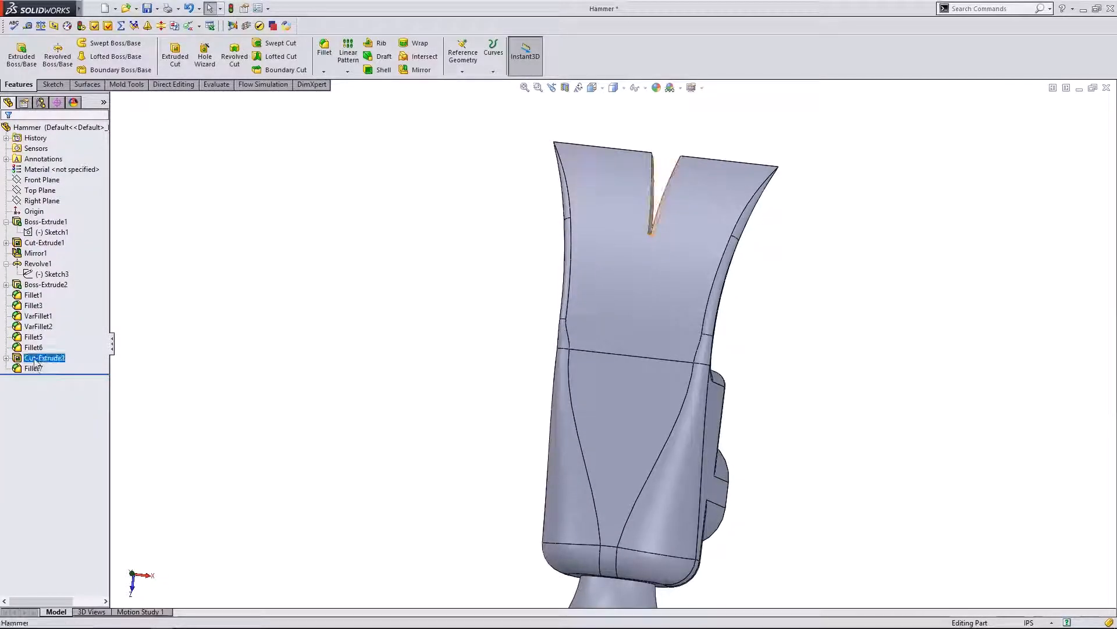
- In Sketch5, dimension the origin-to-notch-tip vertical distance as 1.30in from the Top view
click(56, 326)
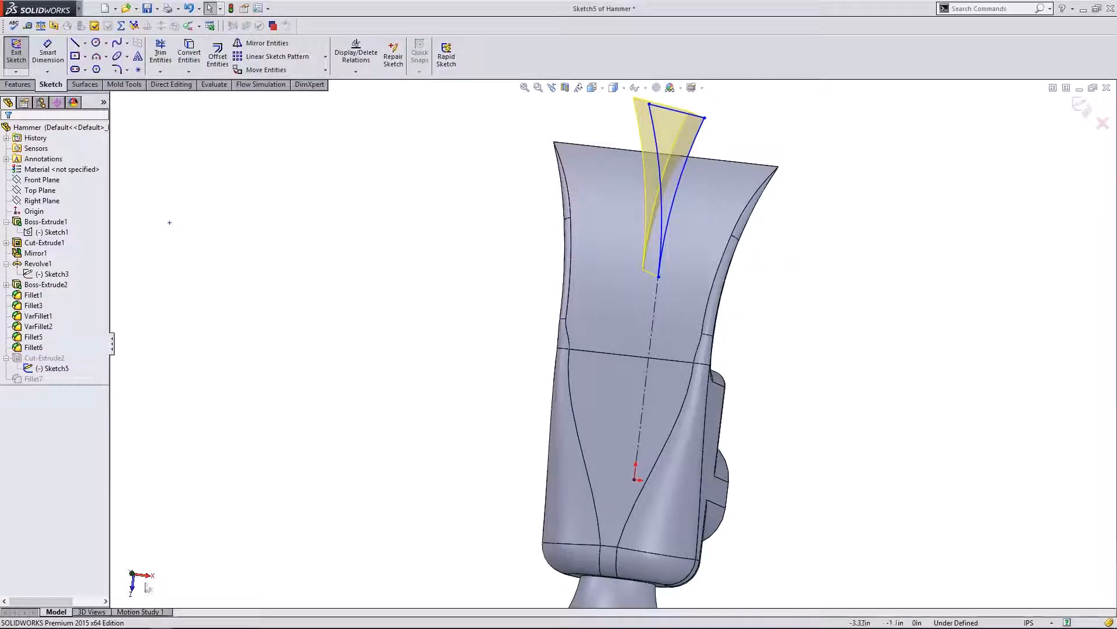
click(132, 573)
click(51, 57)
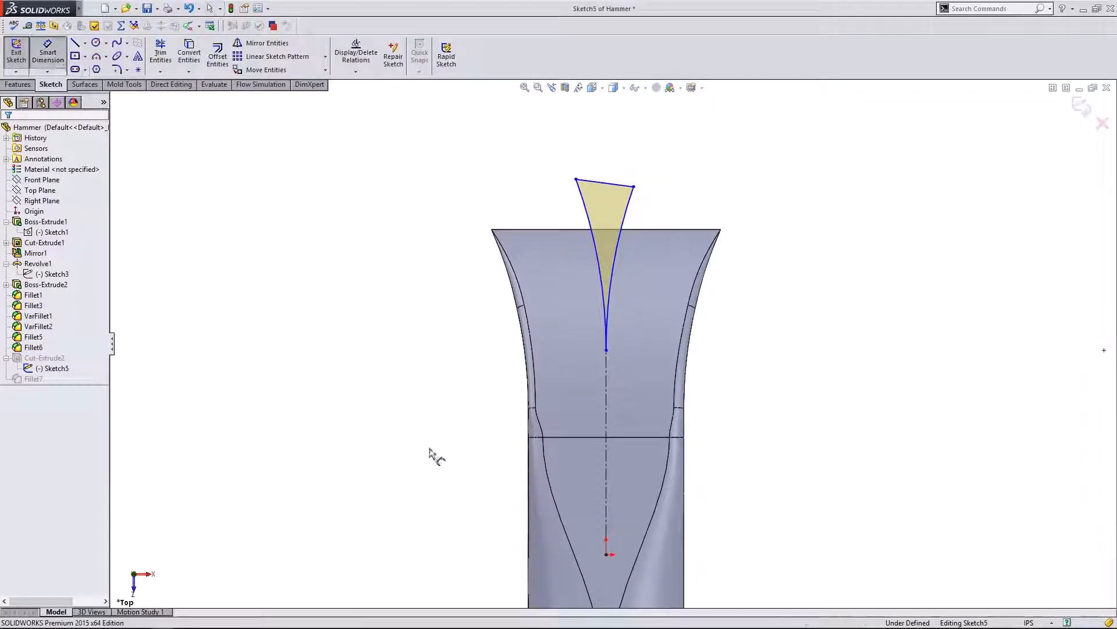
click(606, 553)
click(605, 350)
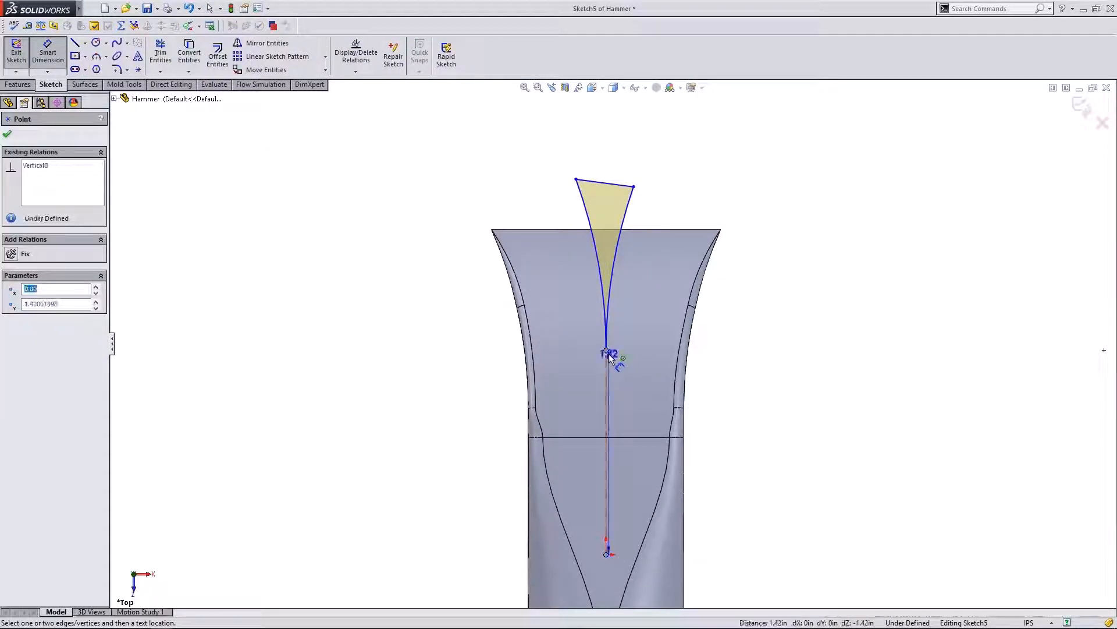
click(402, 423)
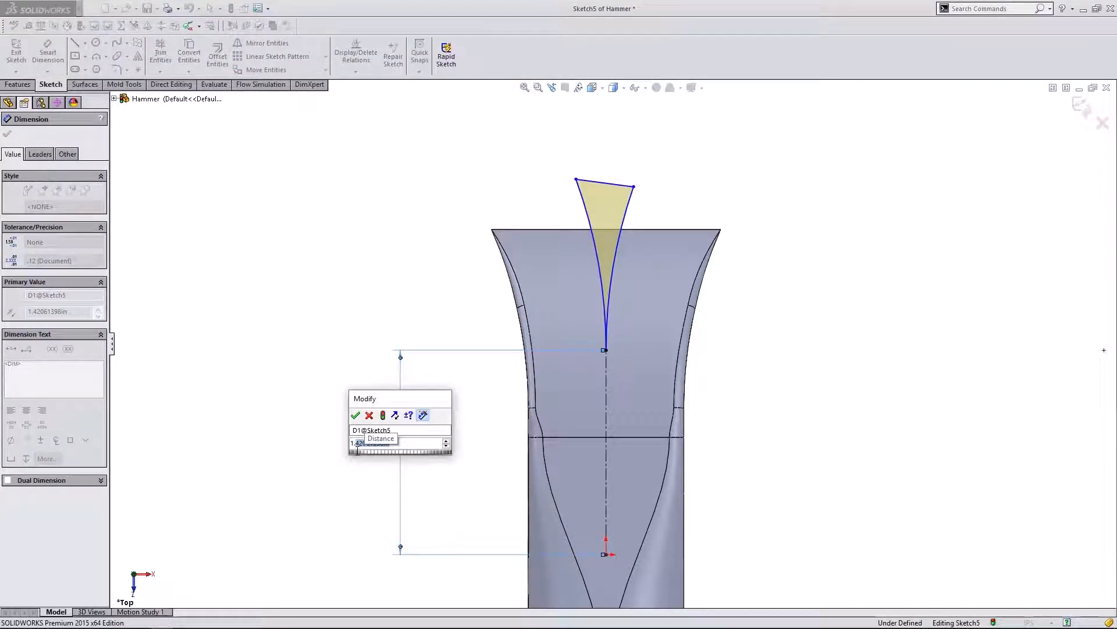
text(5)
click(356, 414)
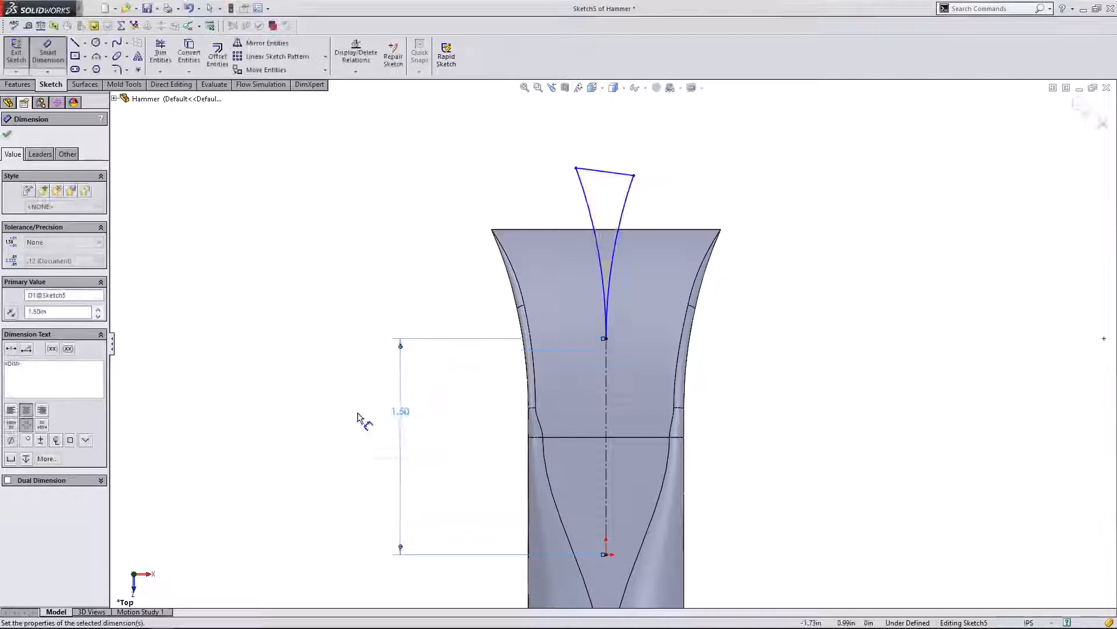
double_click(407, 415)
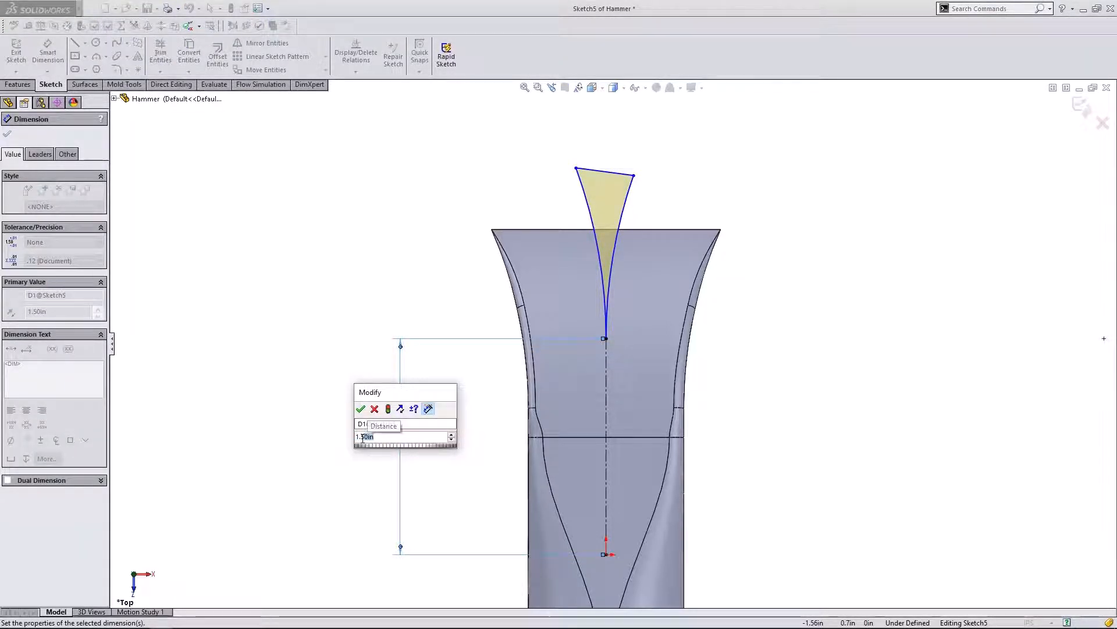
text(1.3)
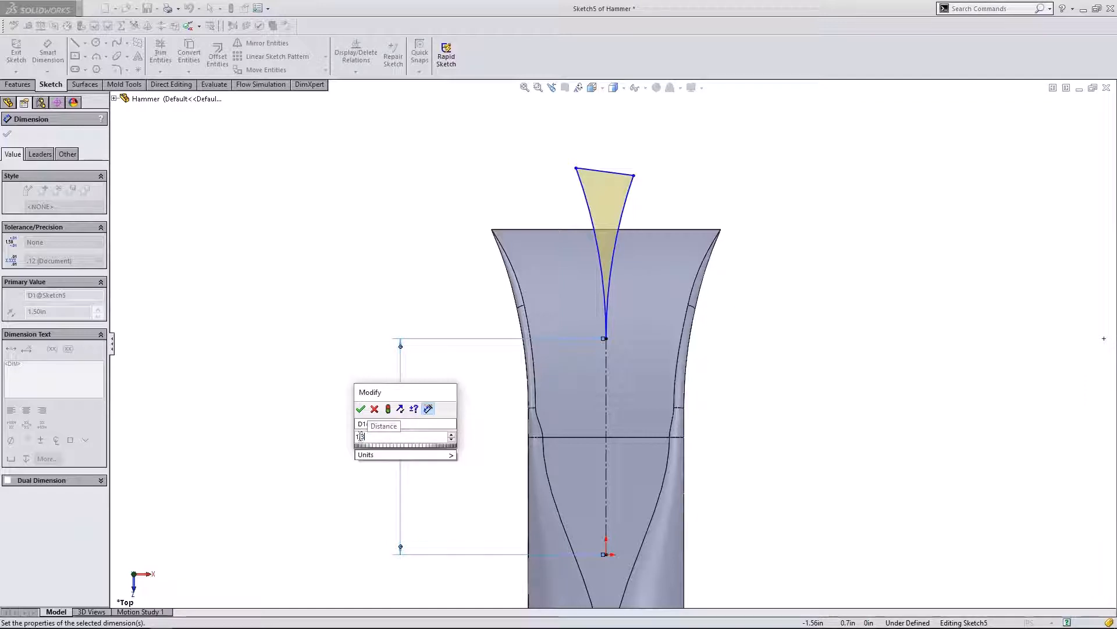
click(361, 409)
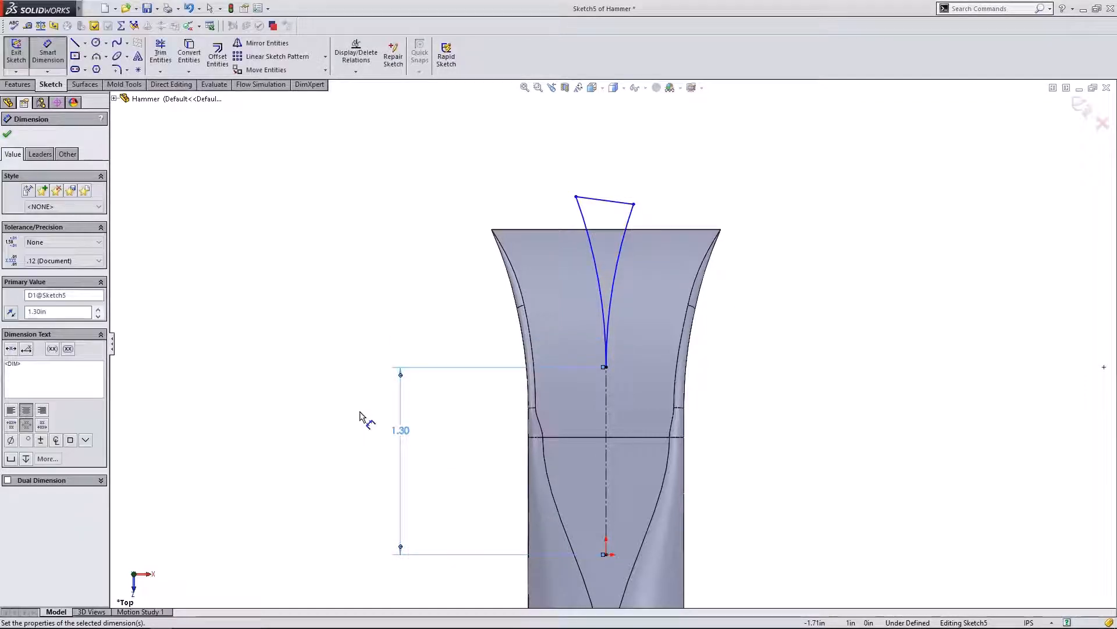
click(8, 134)
- Drag the V's top-right corner outward to widen the notch and rebuild the cut
drag(634, 204, 662, 202)
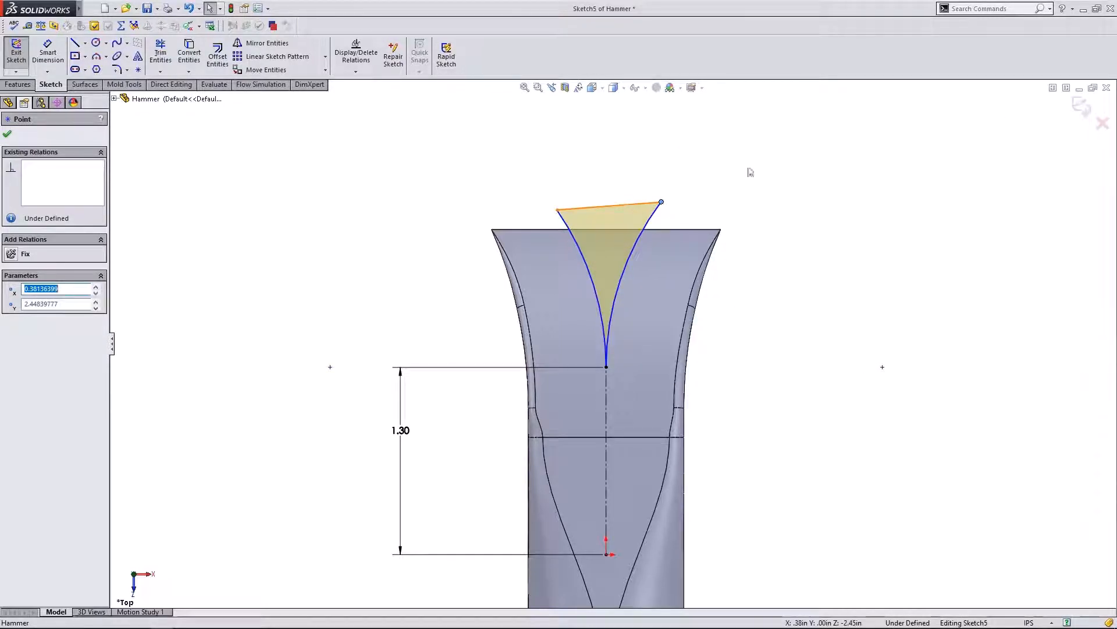
click(709, 194)
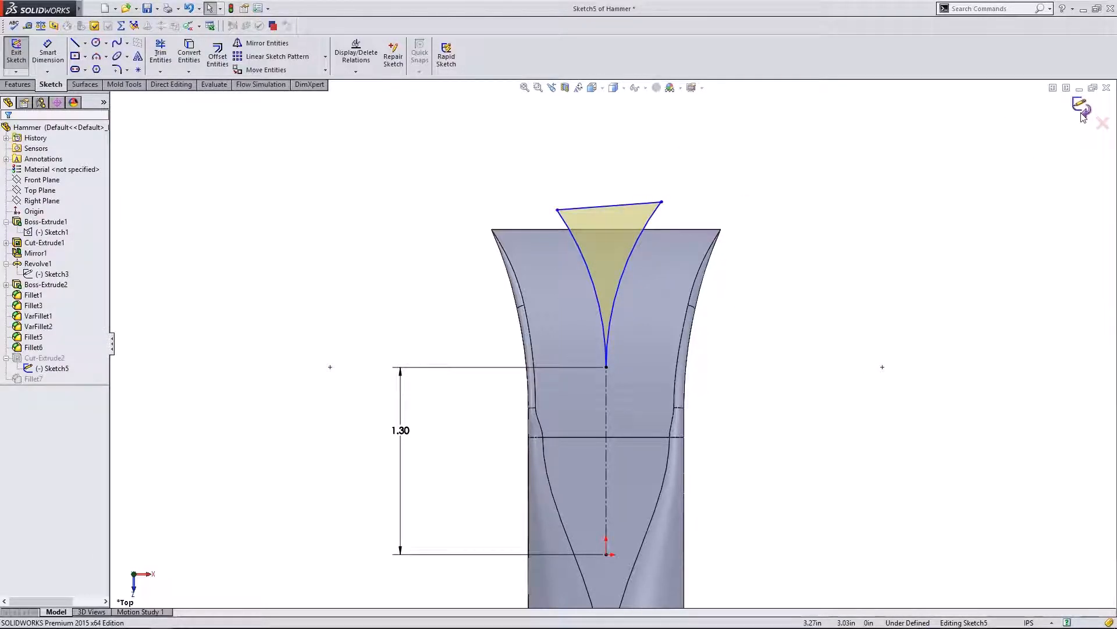
click(1082, 111)
middle_drag(792, 352, 594, 257)
- Save the Hammer part with the wider V-notch
scroll(620, 292, up, 3)
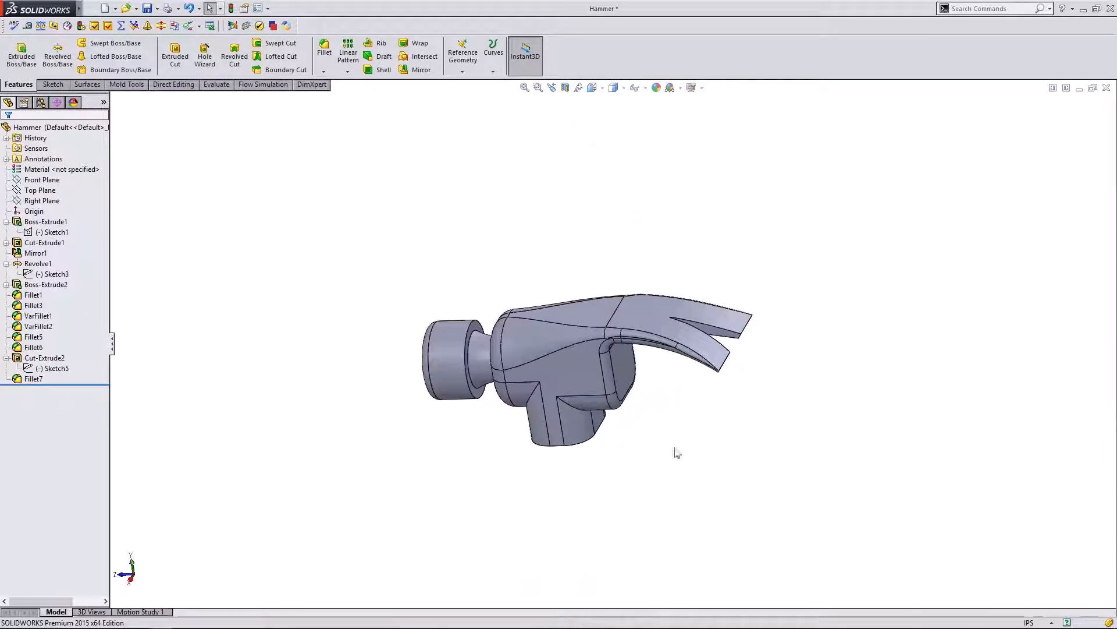
middle_drag(675, 450, 713, 367)
scroll(631, 348, down, 3)
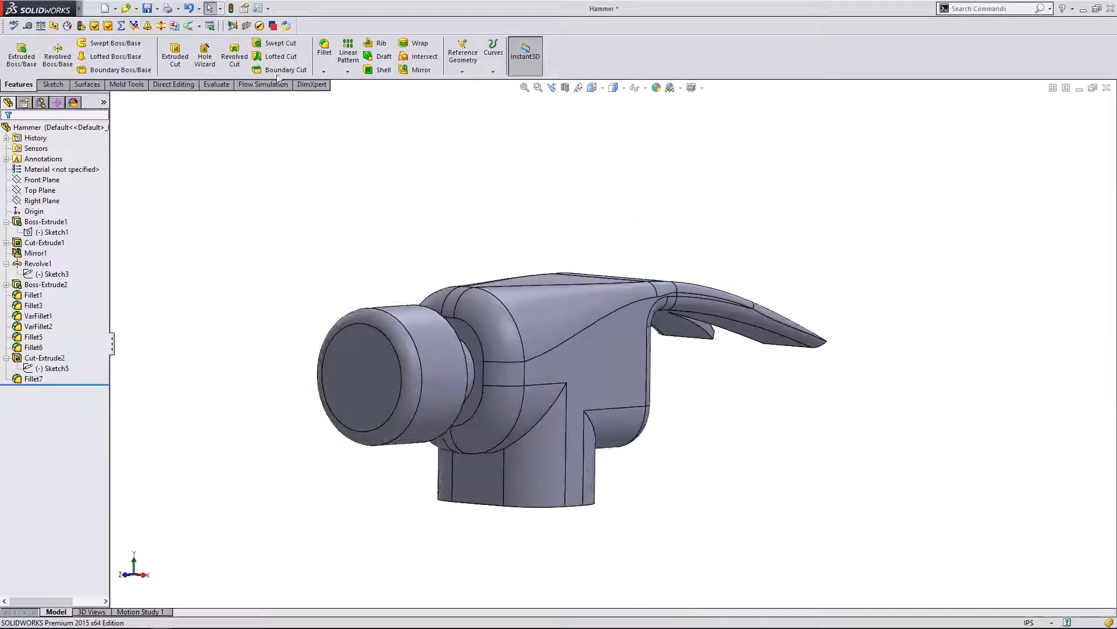
click(147, 10)
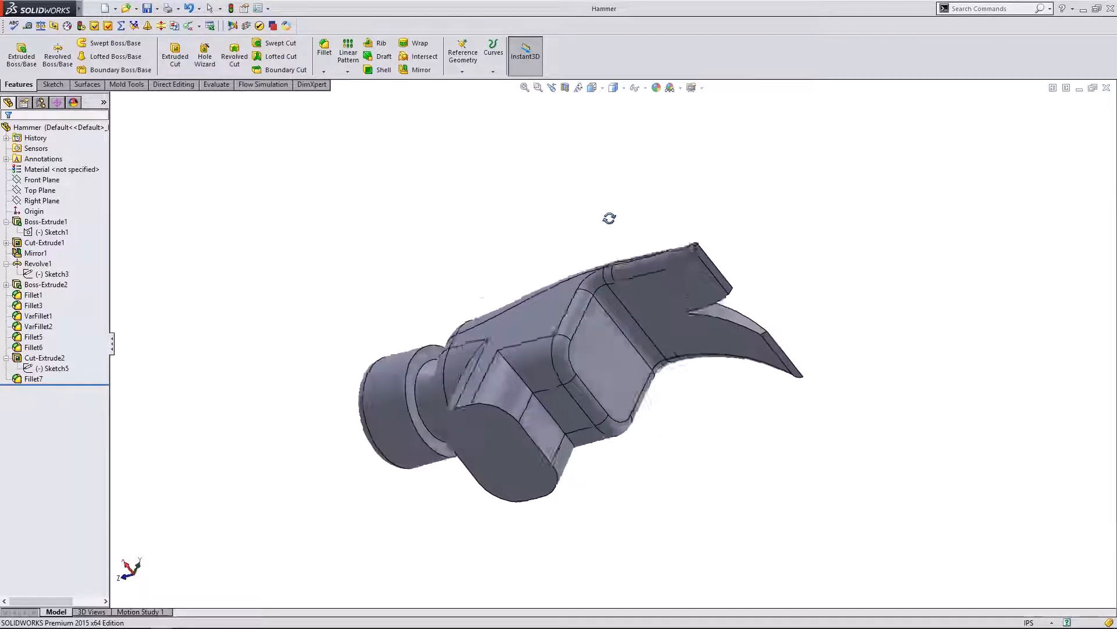